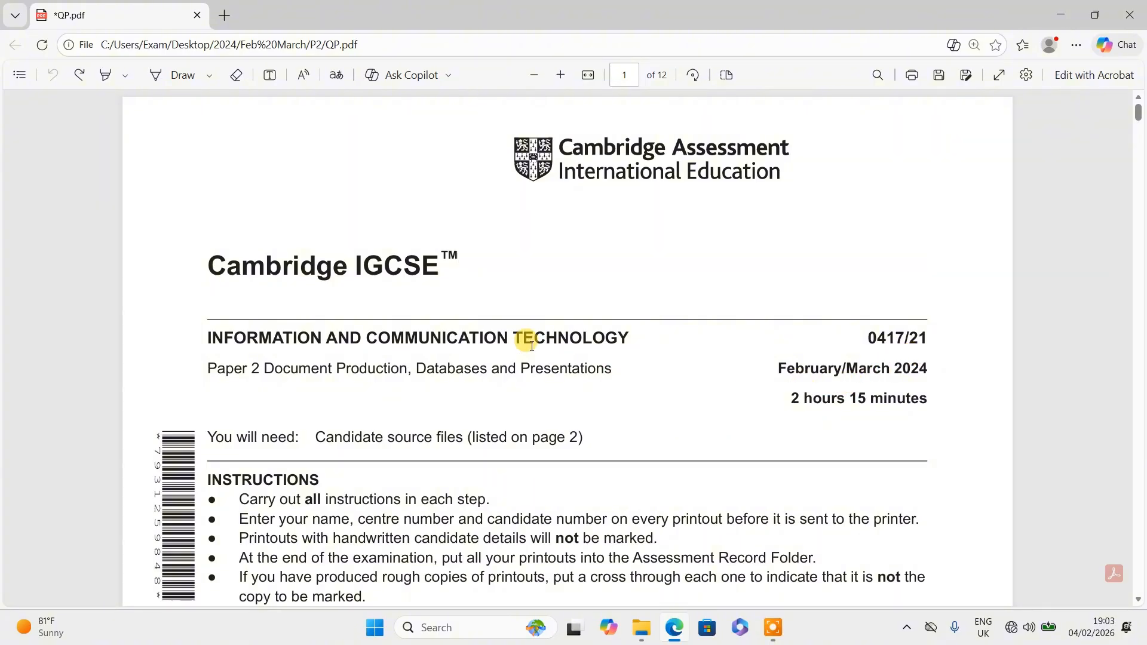
- Highlight "currency" and "two decimal places." in yellow in the introductory instruction of Task 3 – Database
scroll(531, 345, down, 20)
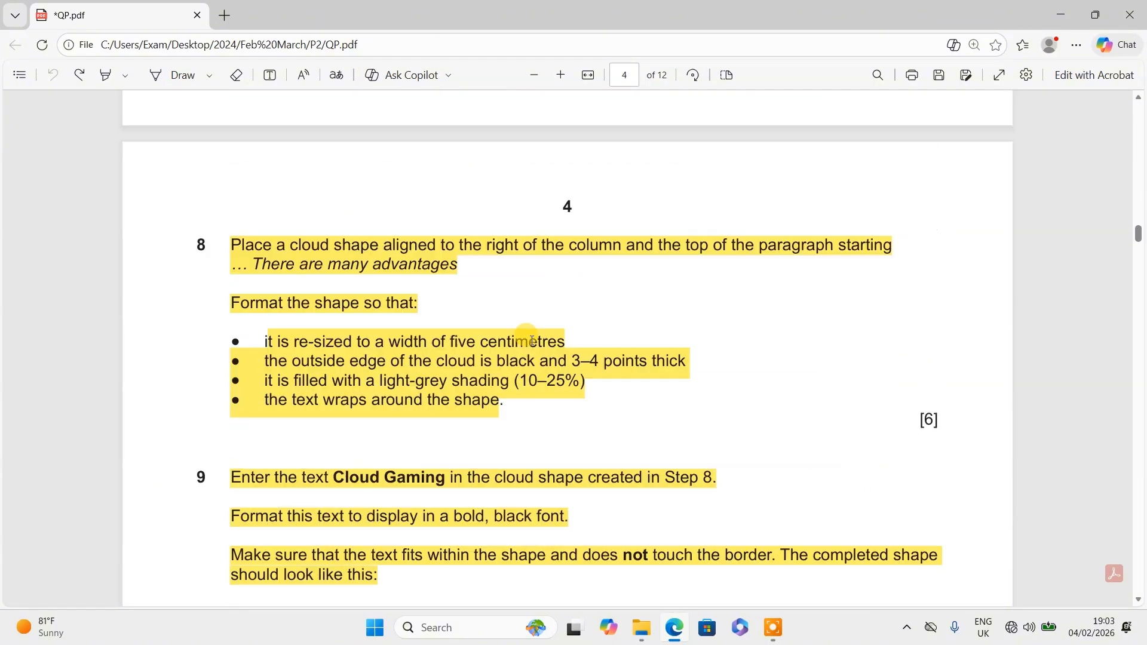
scroll(531, 341, down, 20)
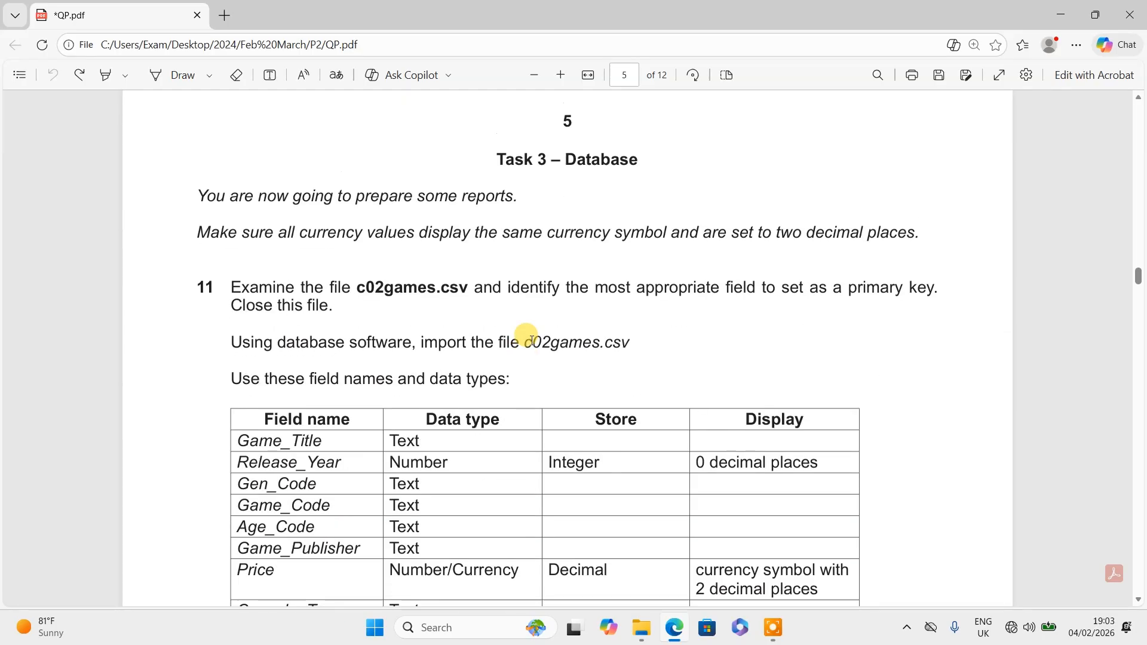
scroll(531, 341, up, 15)
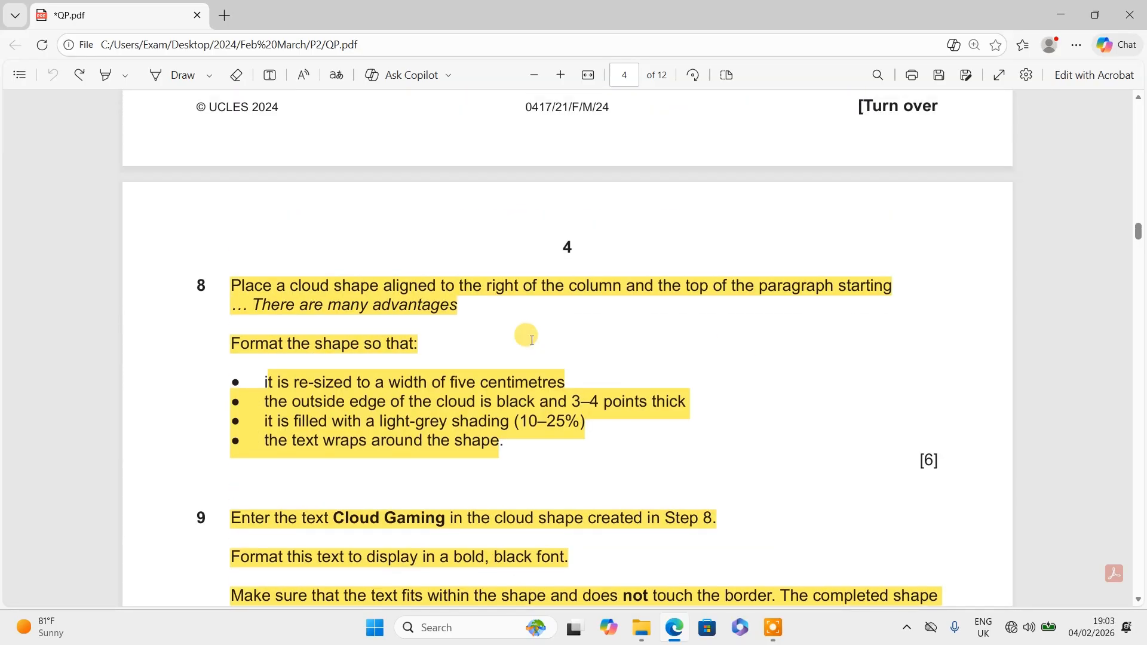
scroll(531, 340, down, 15)
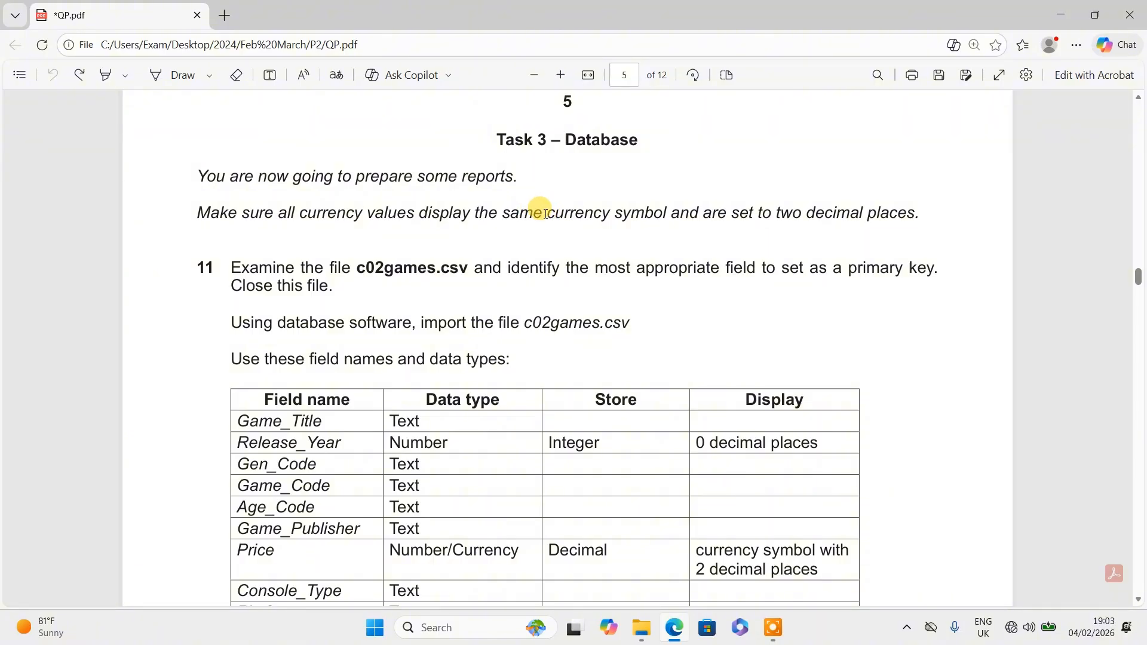
drag(546, 214, 609, 213)
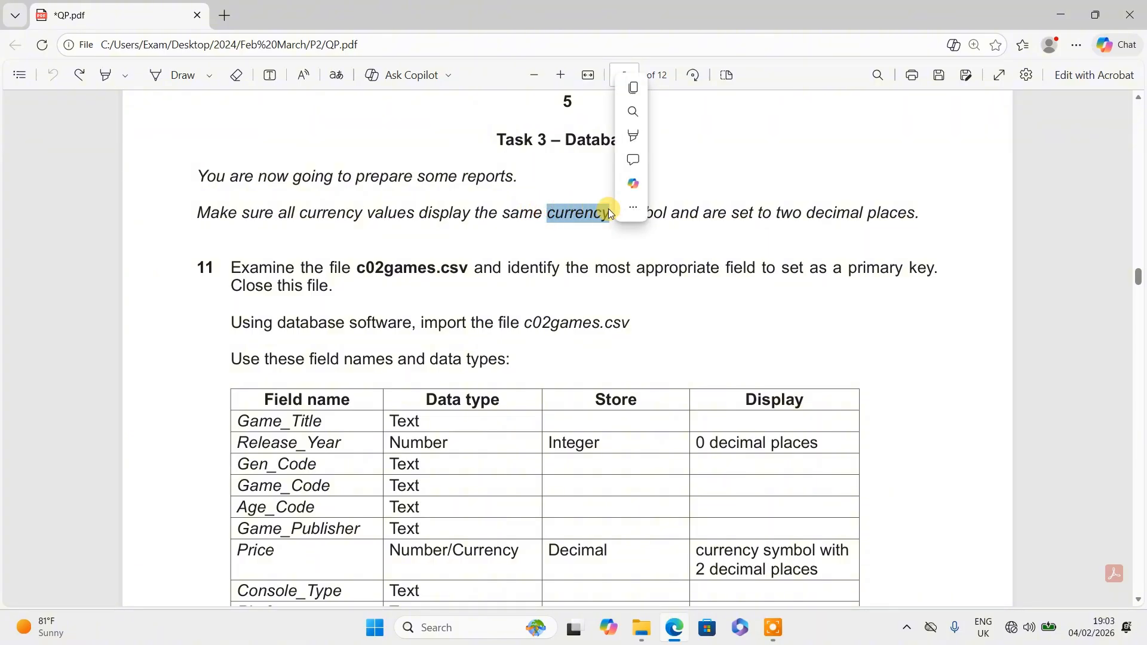
click(660, 137)
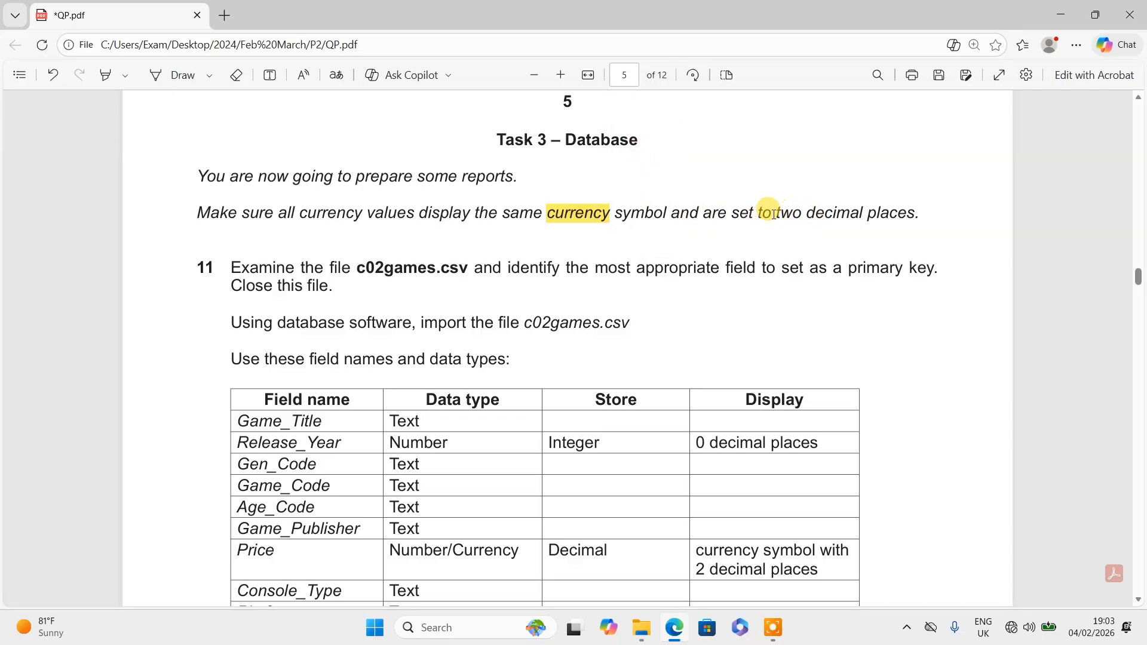
drag(772, 213, 919, 208)
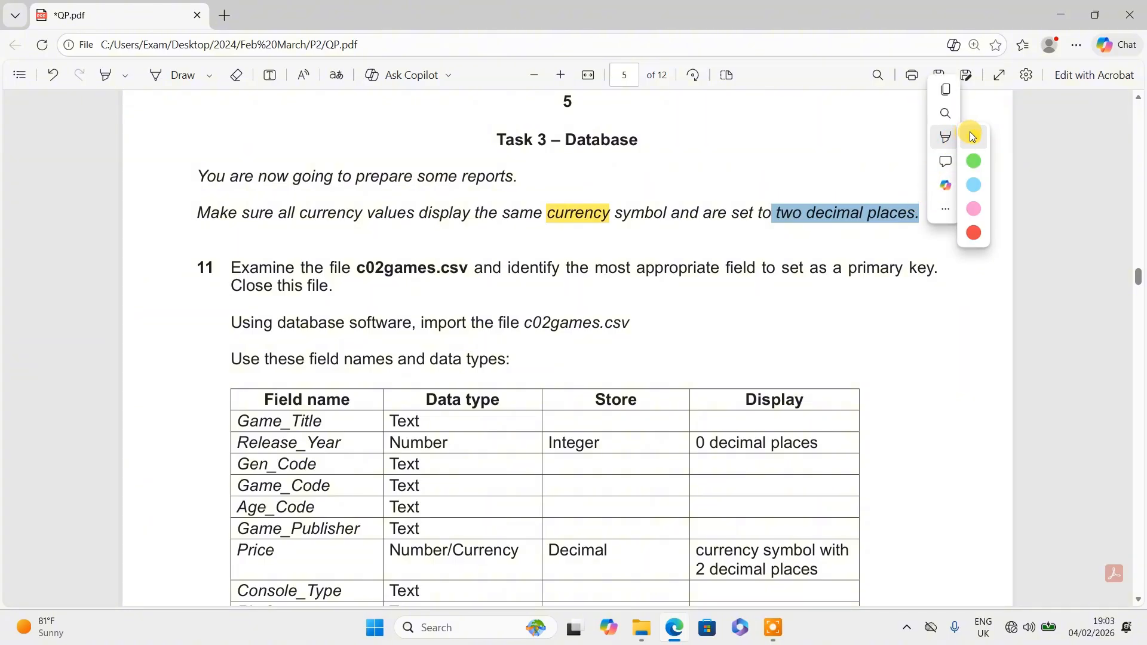
click(974, 135)
- Read question 11, then switch to File Explorer and open the 03_0417_21_Confidential Source Files March 2024 folder
scroll(253, 322, down, 1)
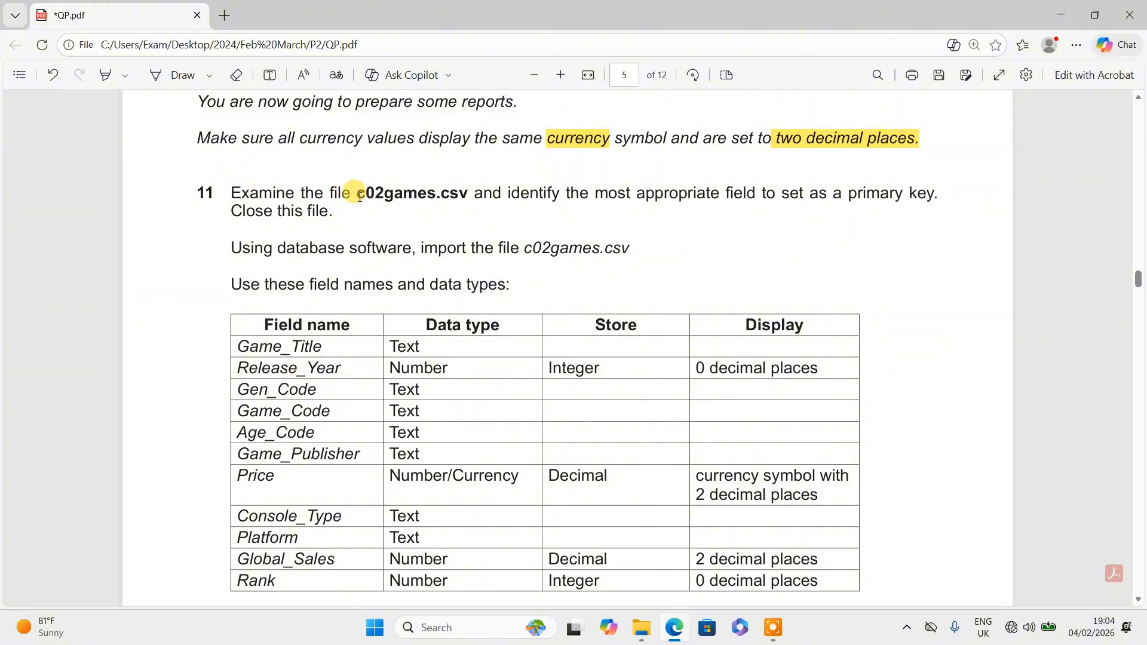
drag(360, 196, 468, 192)
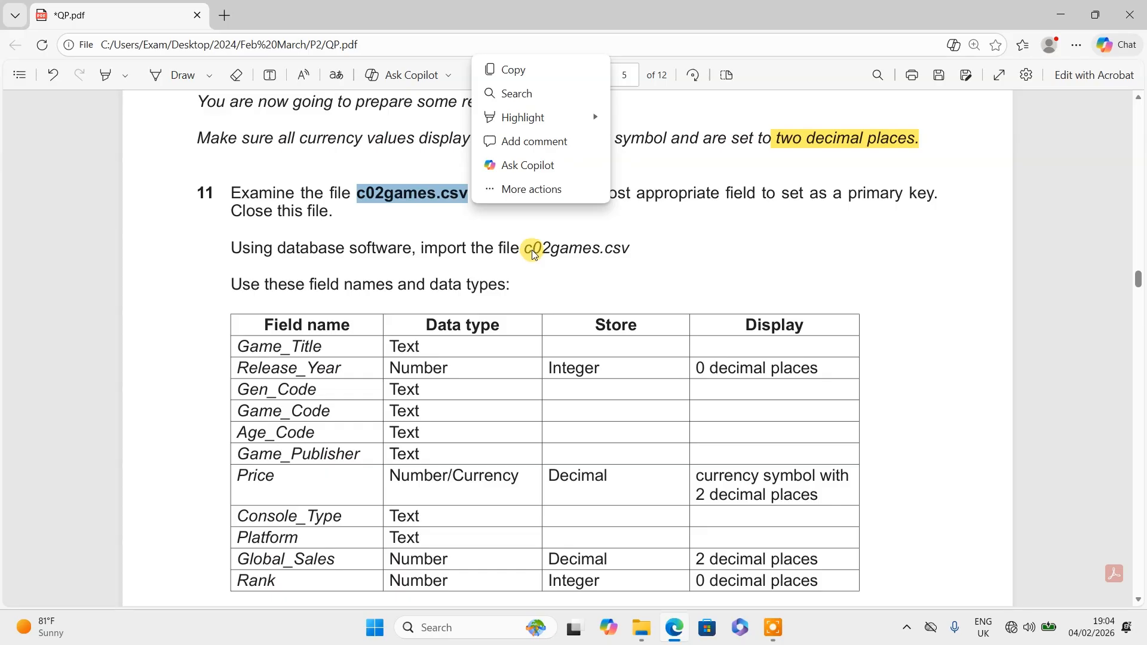
click(532, 250)
click(639, 637)
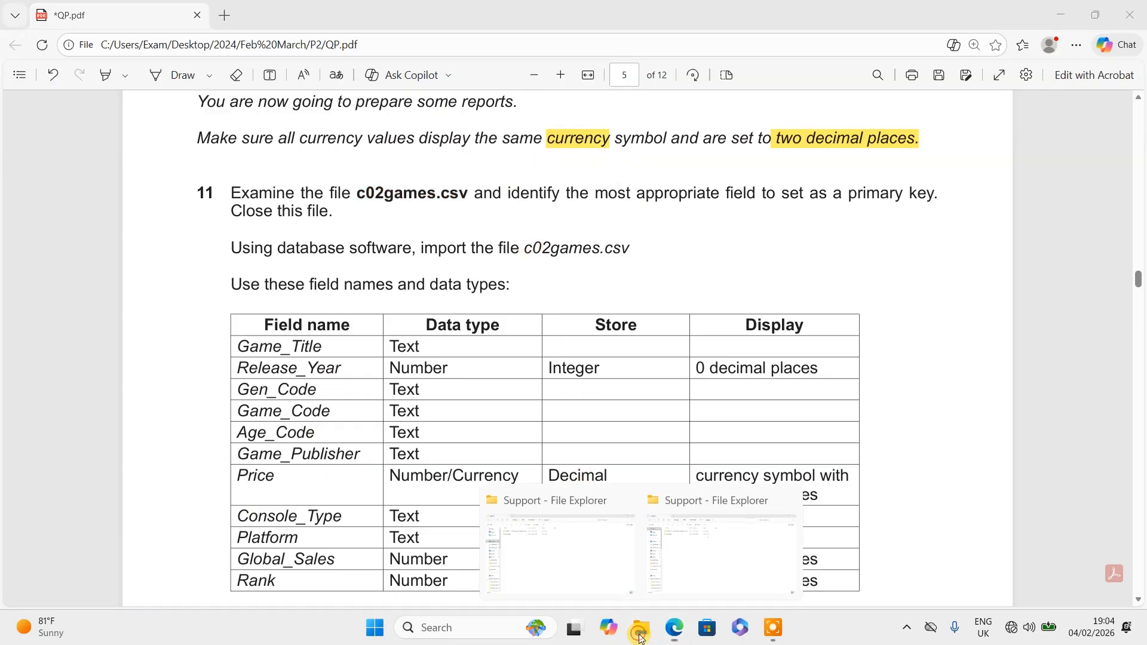
click(686, 549)
click(222, 132)
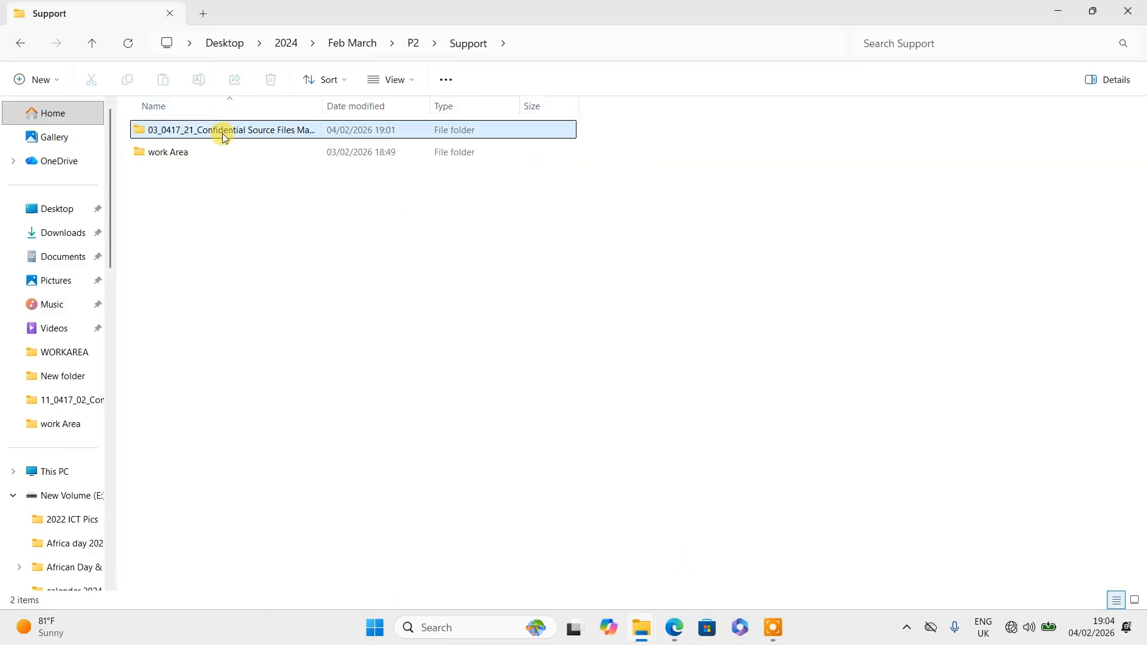
double_click(224, 134)
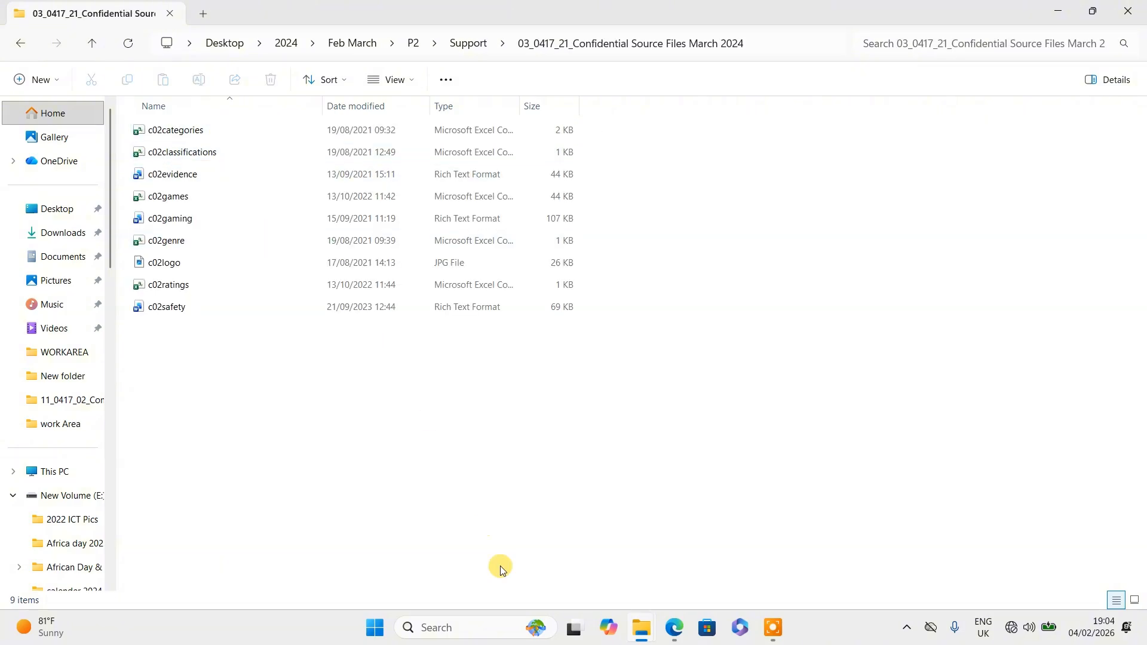
- Recheck question 11 in the question paper and open the c02games file from the source files folder in Excel
click(683, 632)
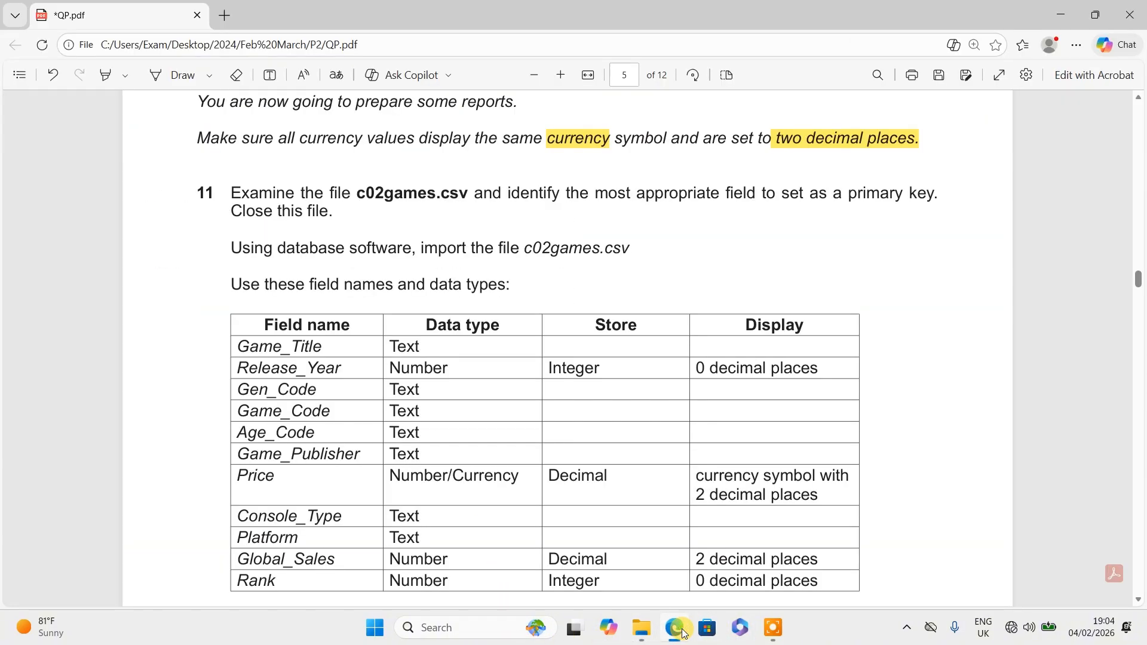
click(675, 628)
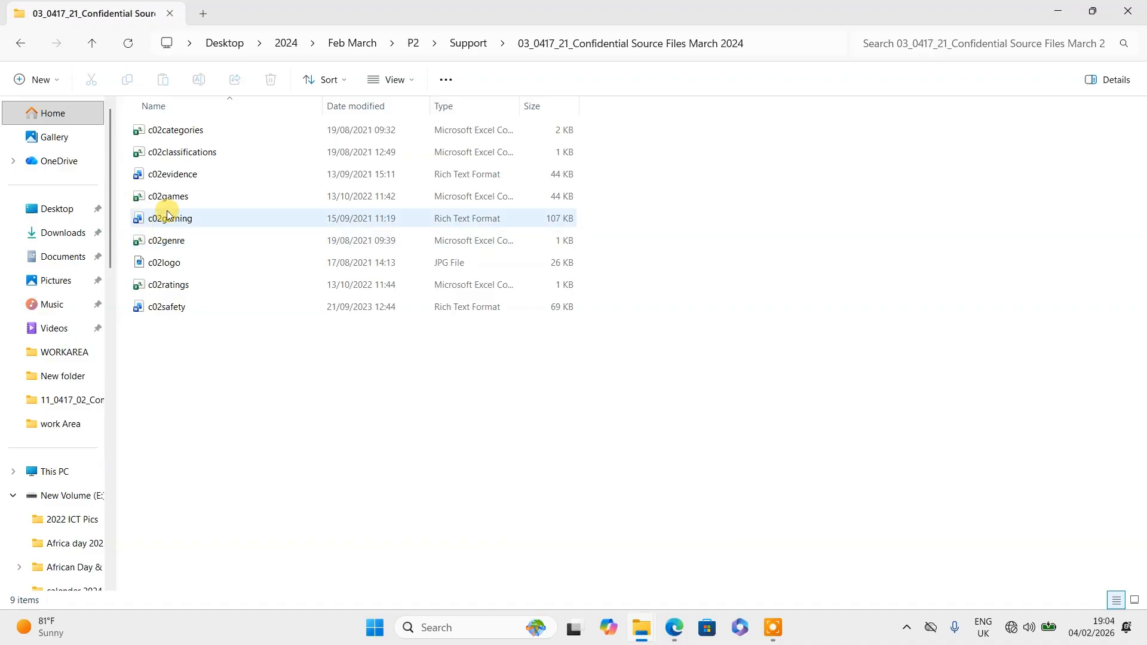
click(171, 202)
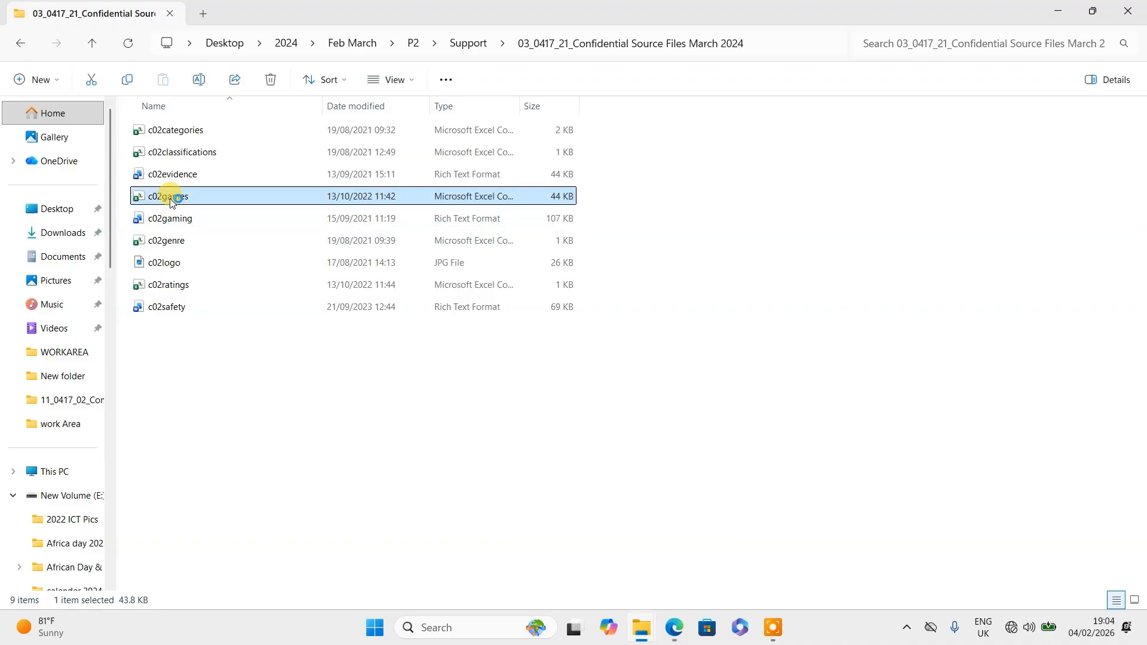
double_click(171, 203)
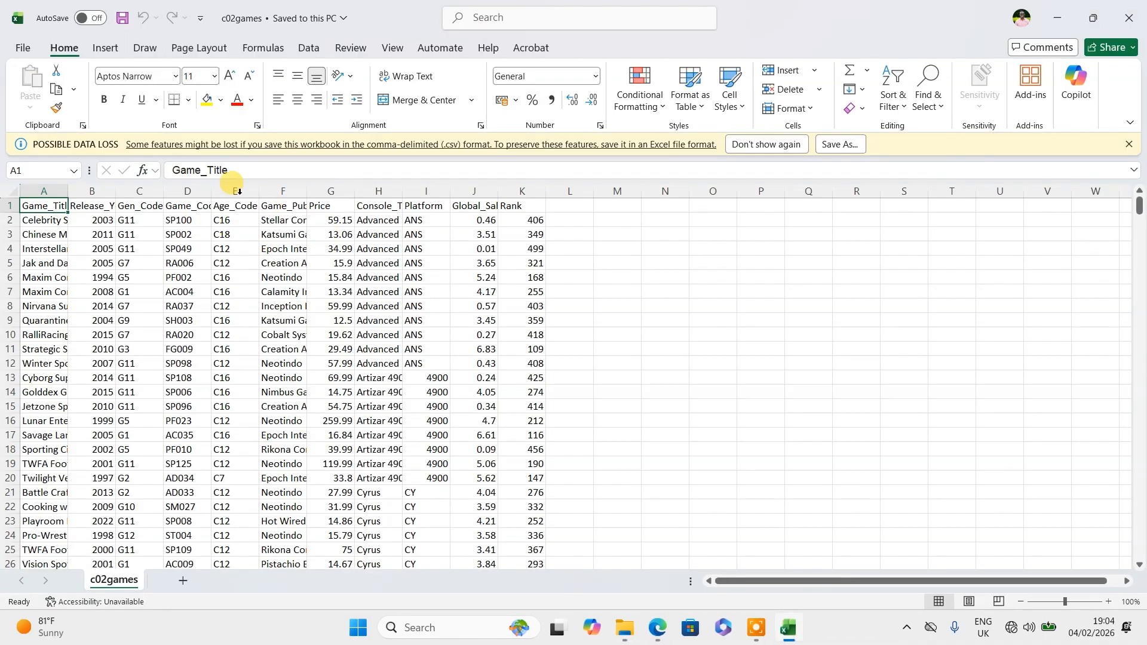
- Dismiss the data loss notice and autofit the widths of all columns in the c02games sheet
click(1128, 144)
click(14, 169)
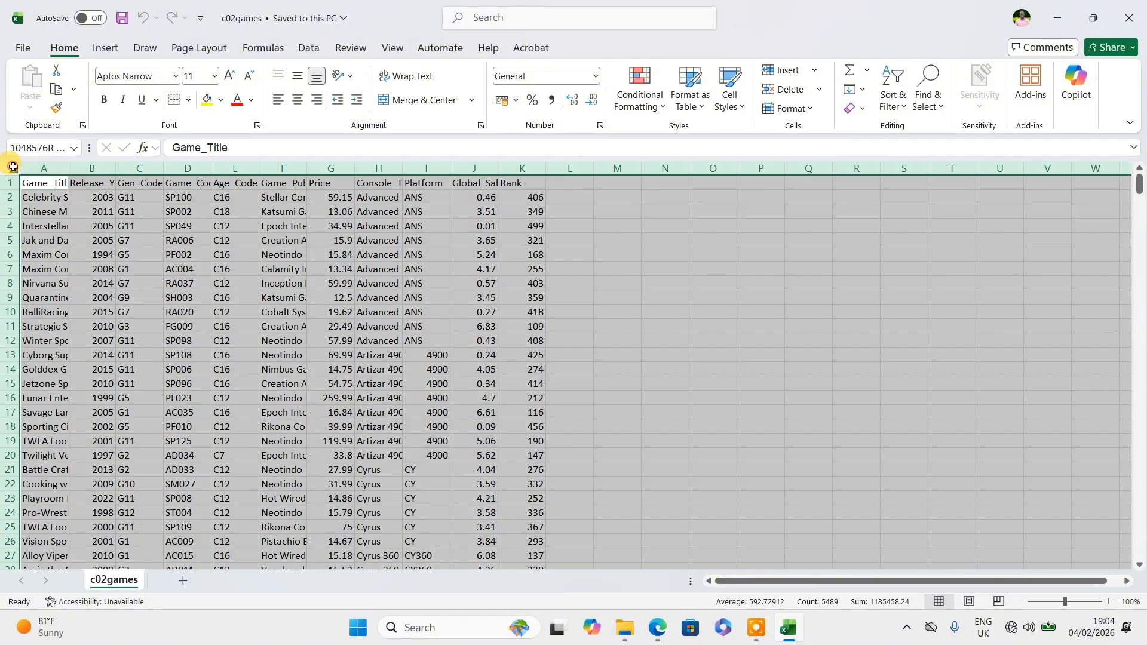
double_click(70, 168)
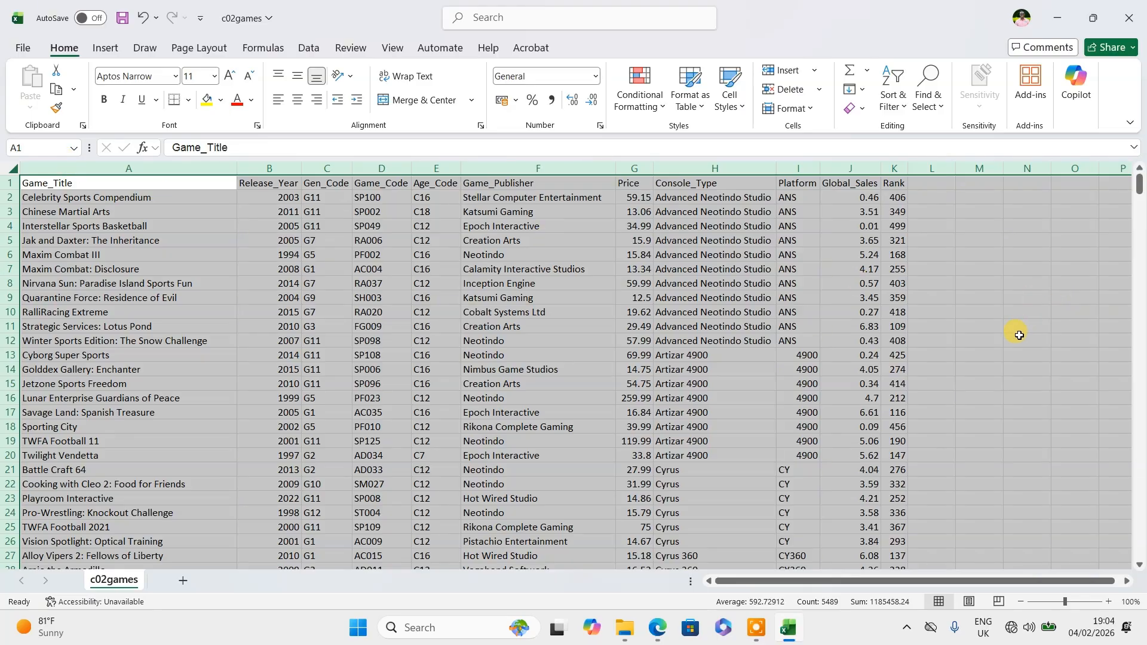
- Apply Duplicate Values conditional formatting to the whole sheet with Light Red Fill with Dark Red Text
click(630, 110)
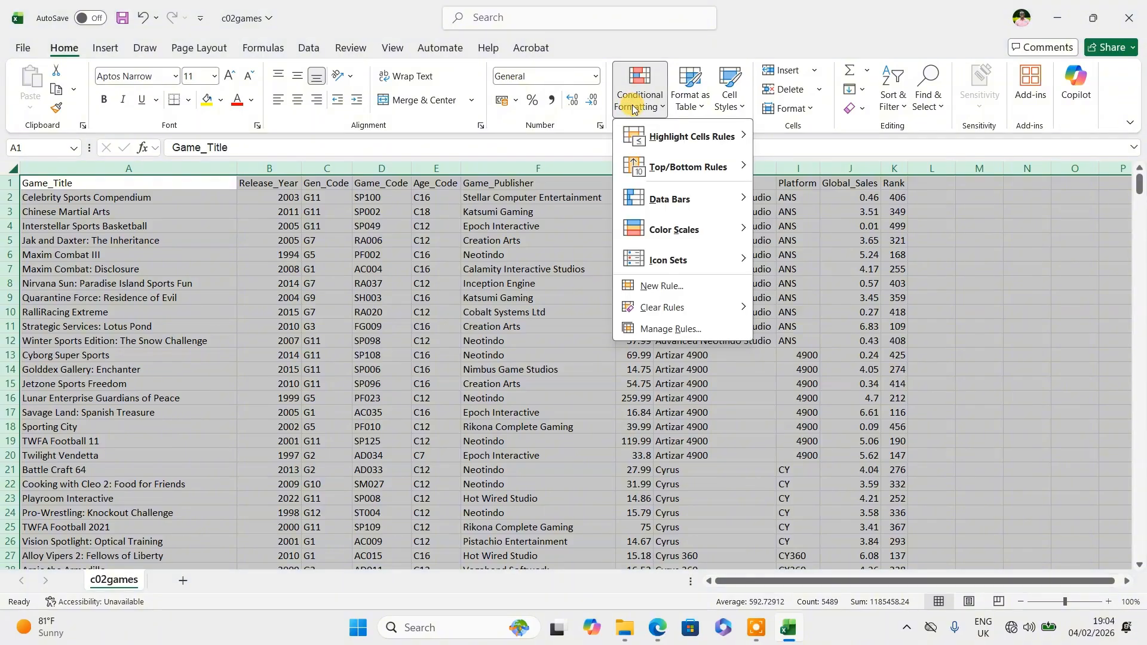
mouse_move(648, 144)
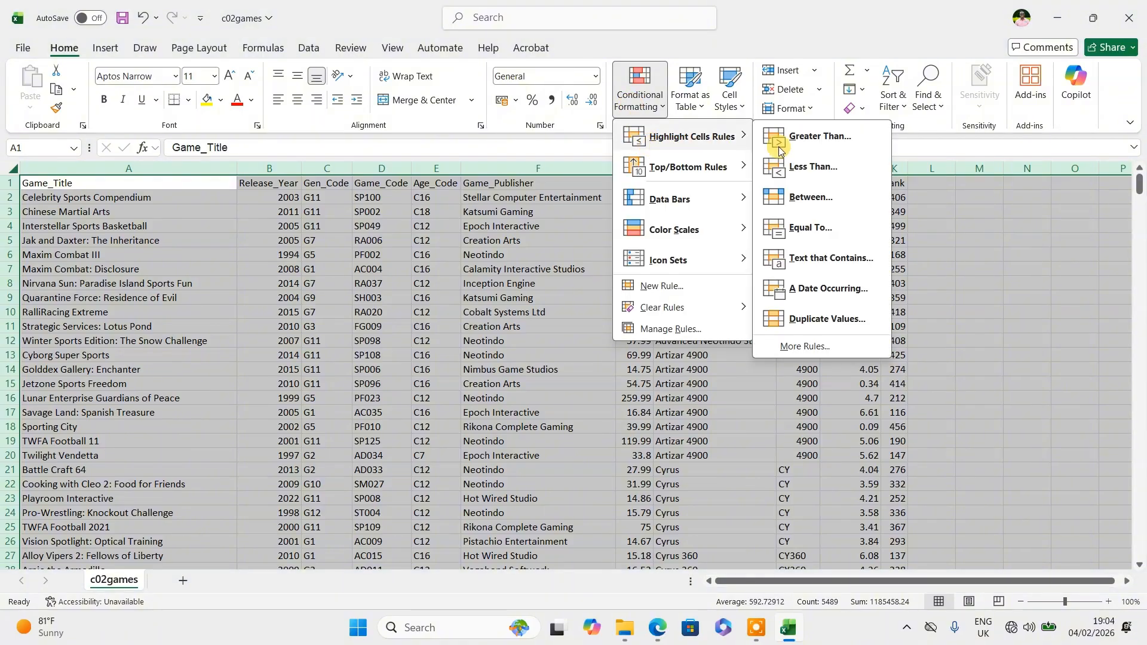
click(829, 318)
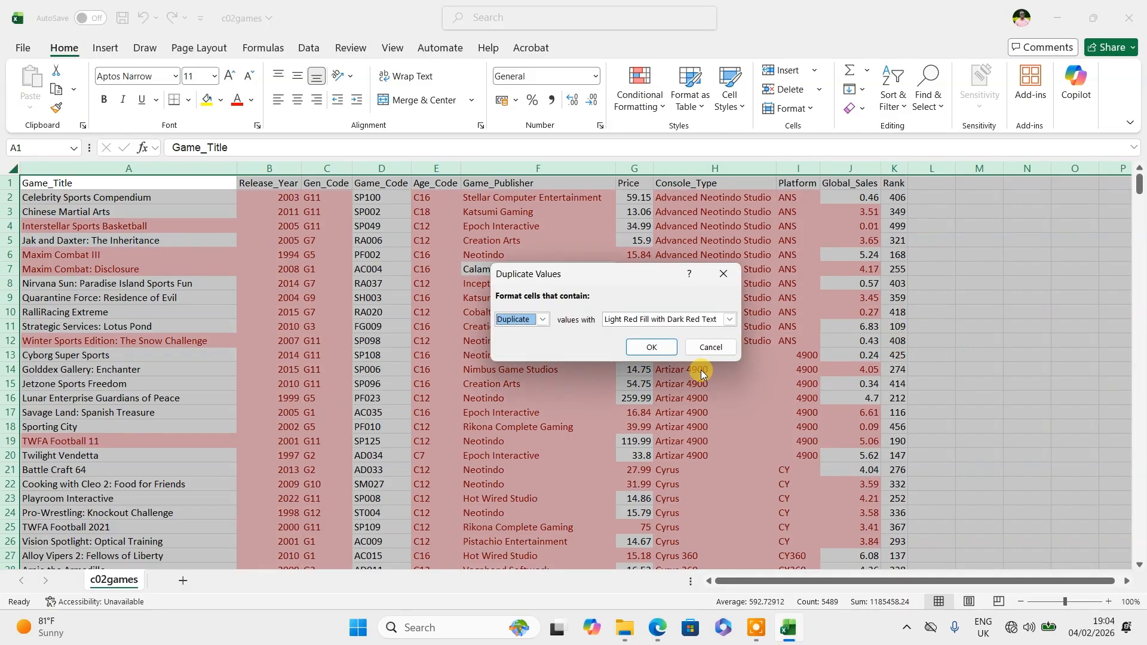
click(650, 348)
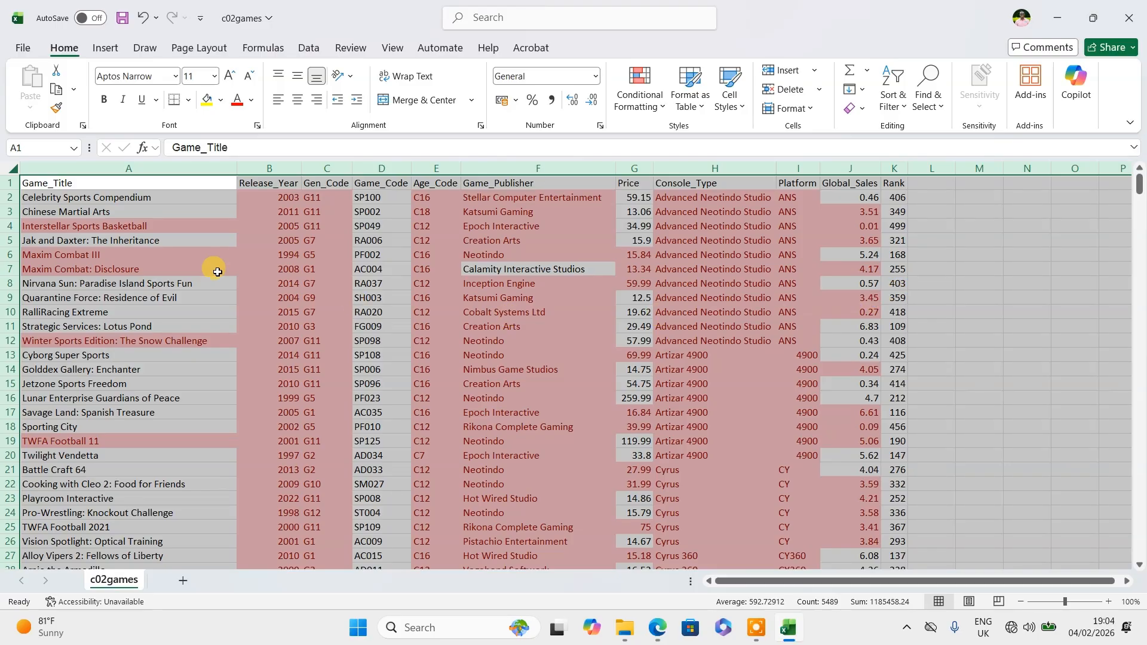
- Examine all records in the c02games sheet for a column without highlighted duplicates that could serve as the primary key
scroll(404, 251, down, 20)
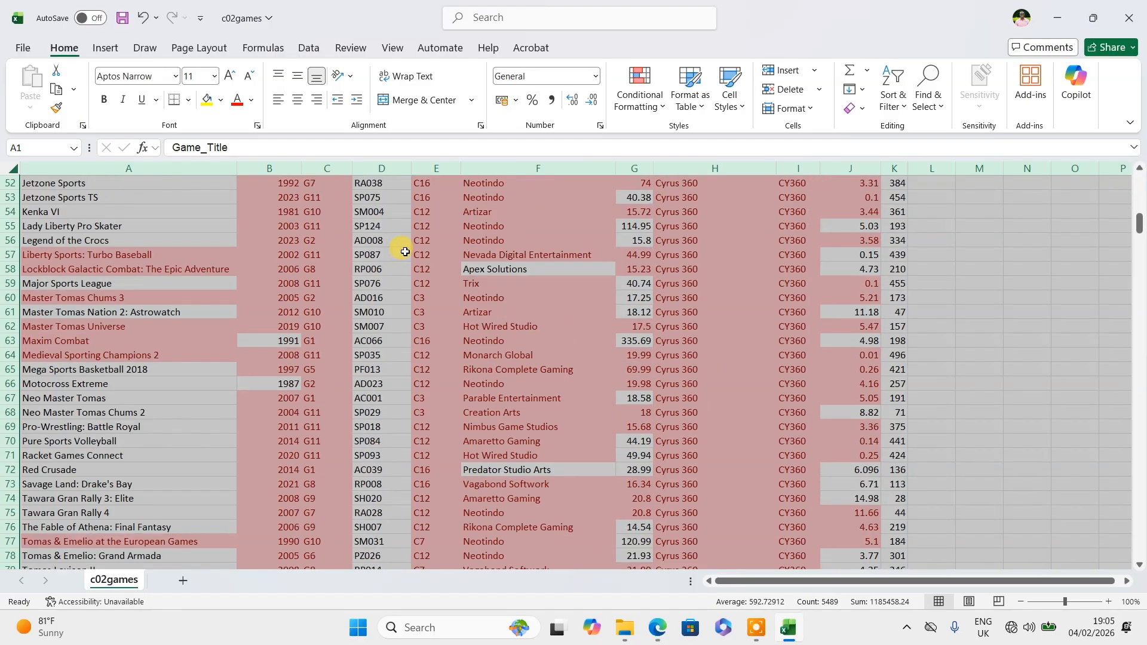
scroll(404, 251, down, 20)
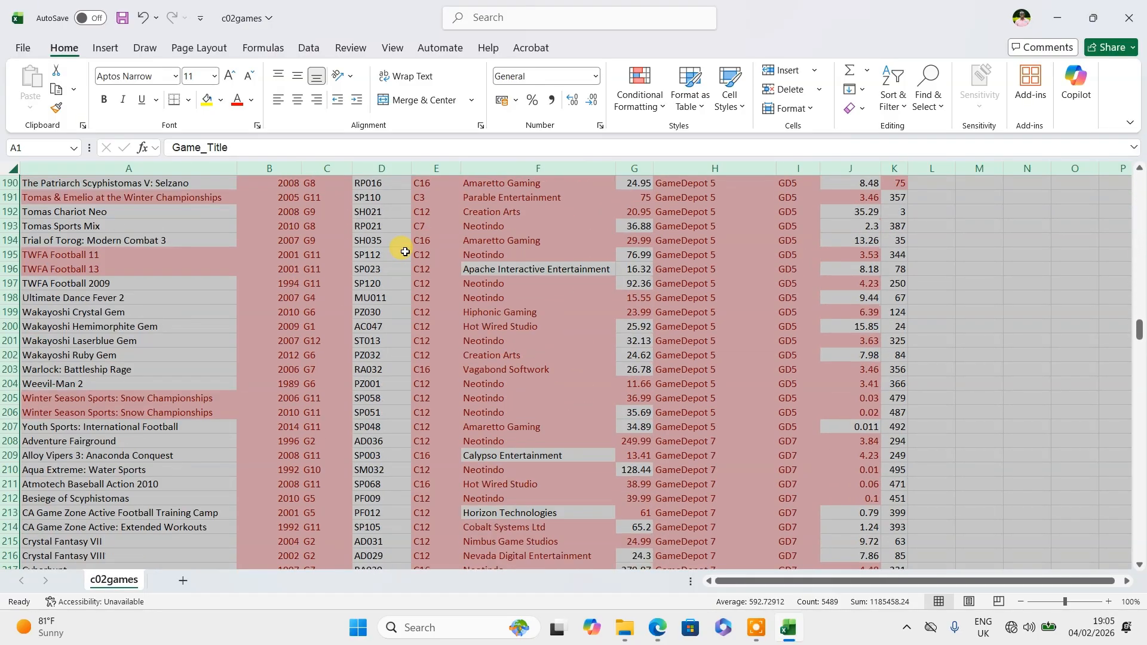
scroll(405, 252, down, 18)
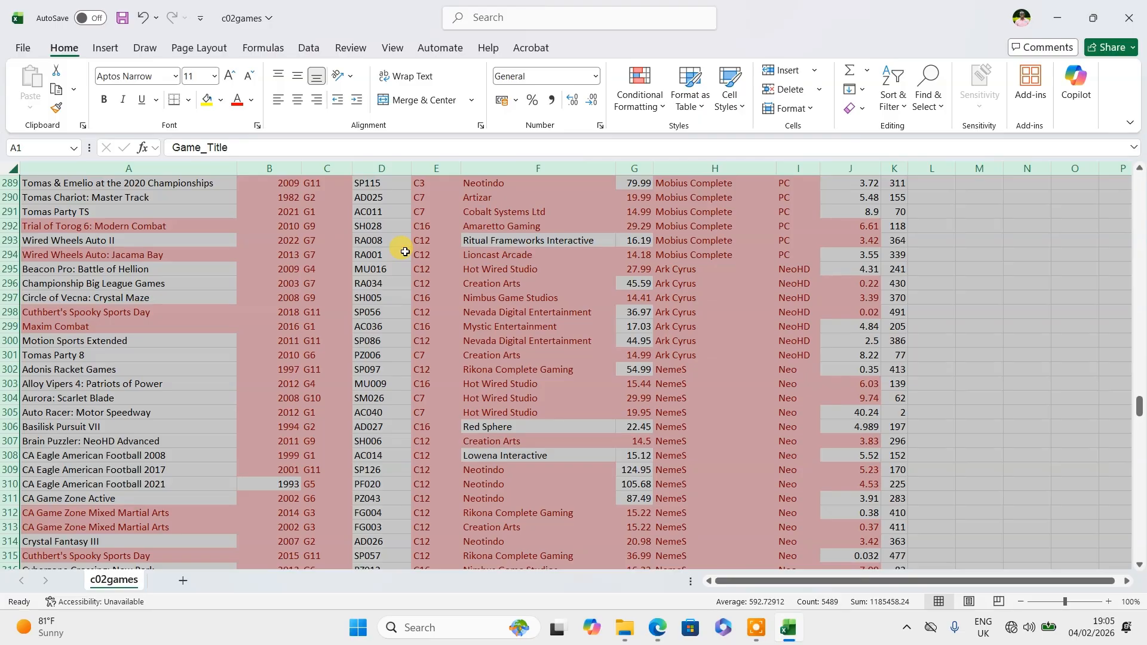
scroll(401, 261, up, 20)
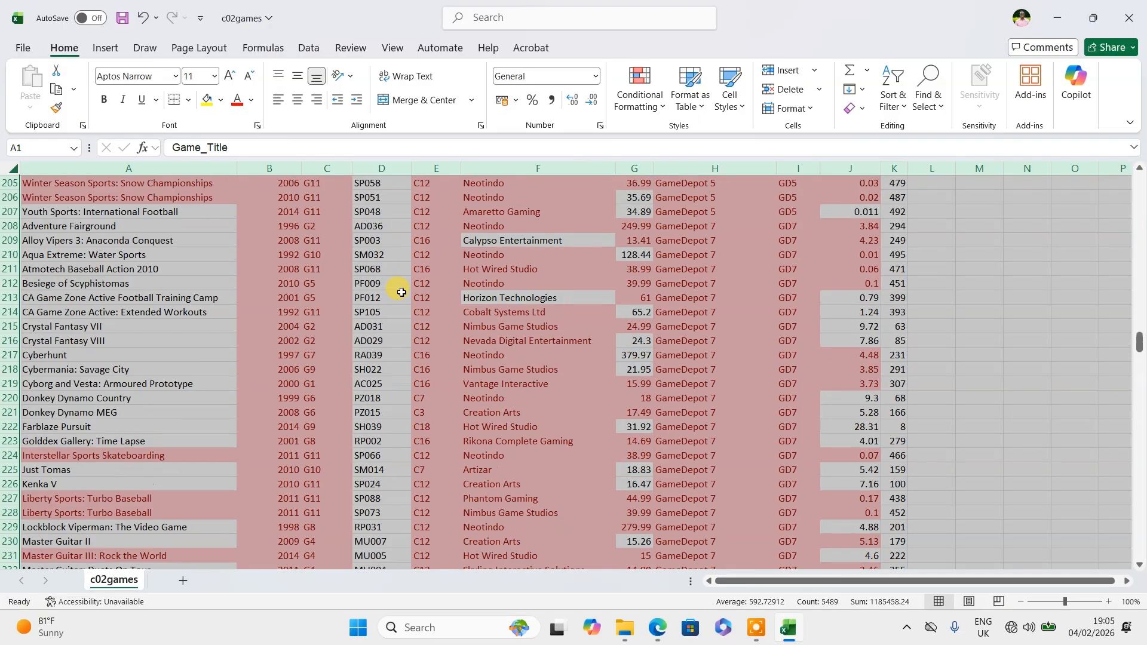
scroll(401, 292, up, 20)
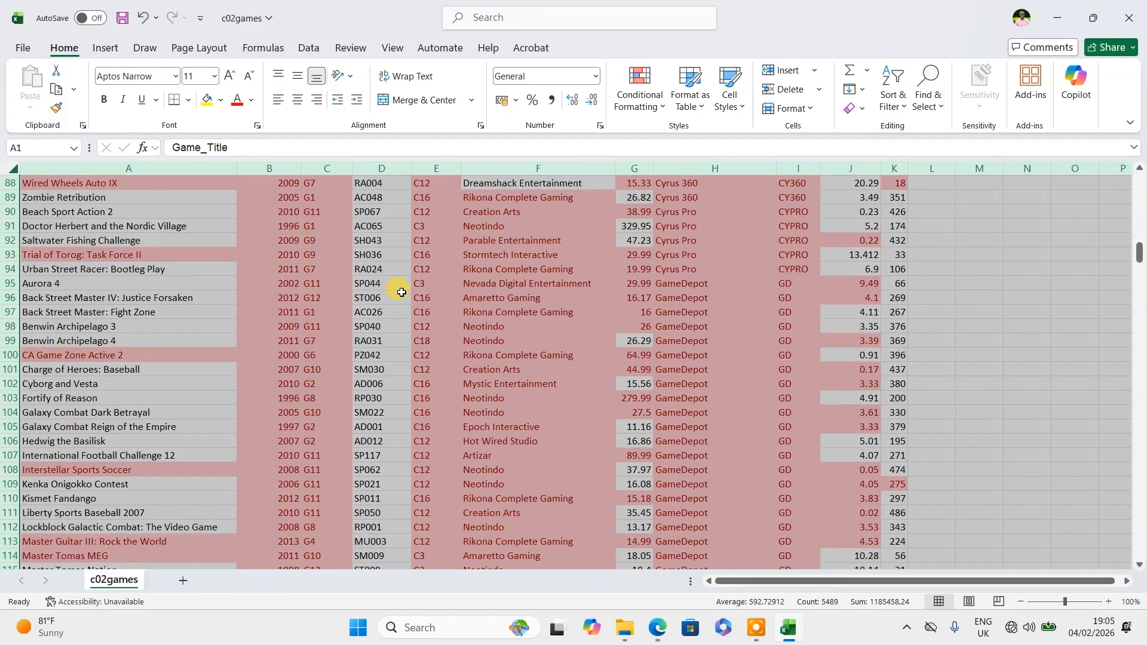
scroll(401, 292, up, 18)
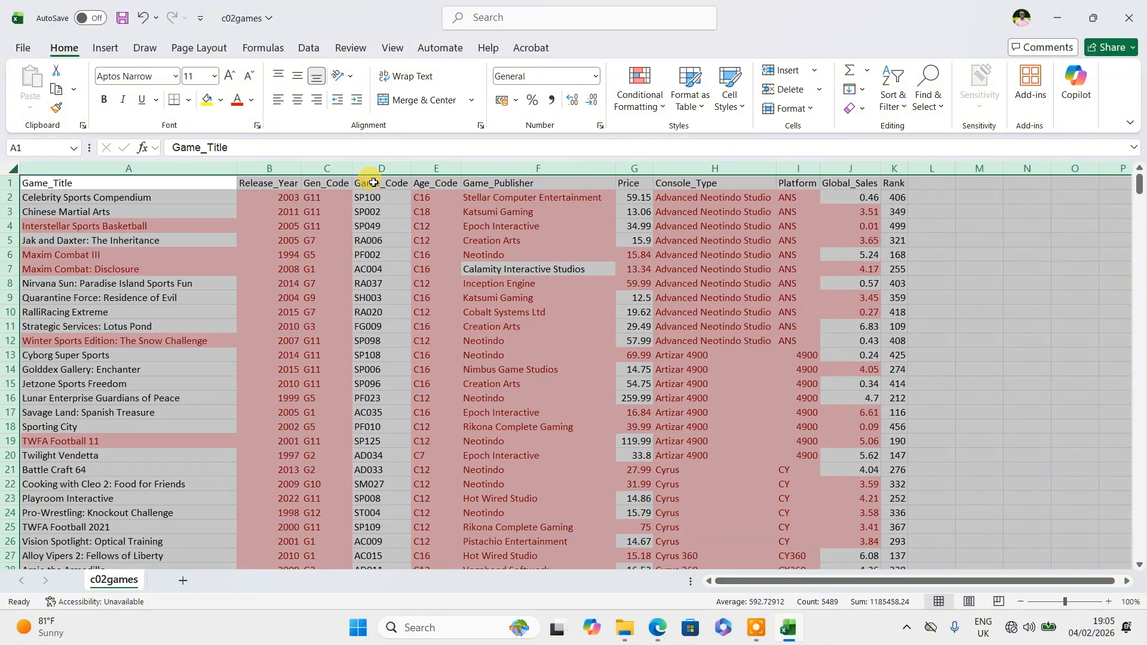
scroll(405, 254, down, 20)
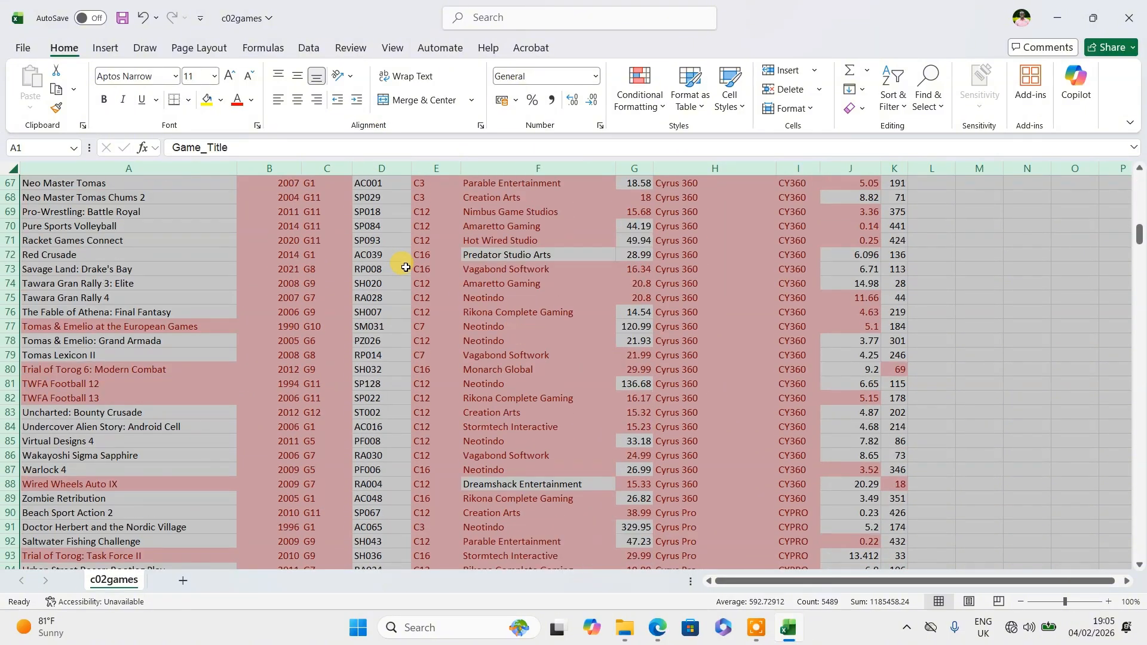
scroll(406, 267, down, 20)
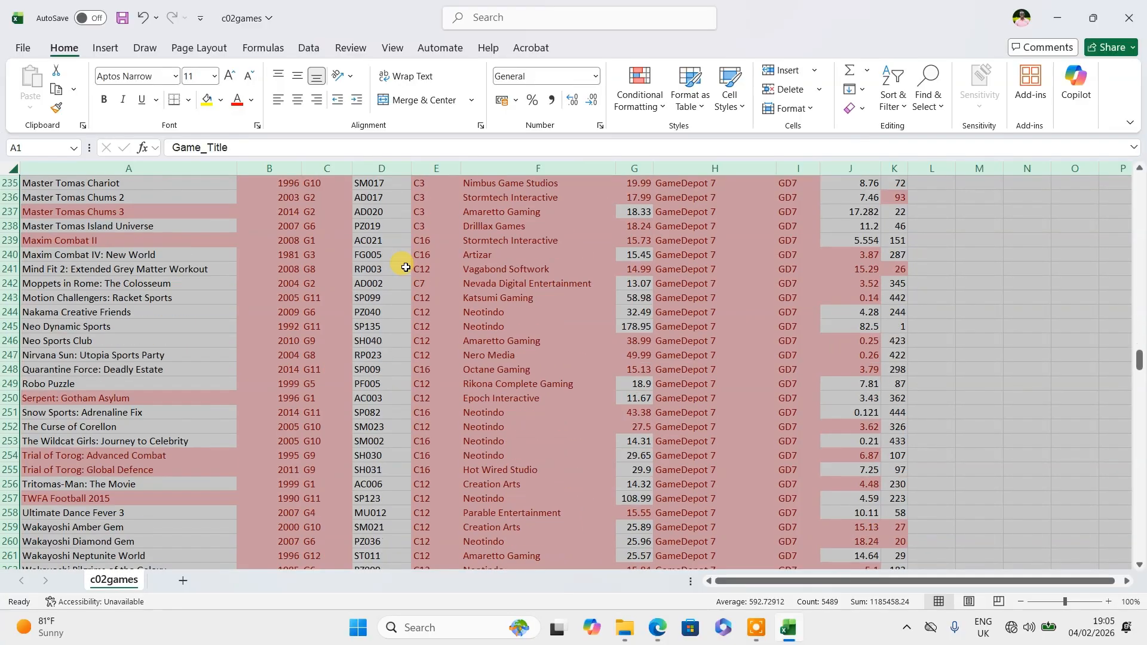
scroll(406, 267, down, 20)
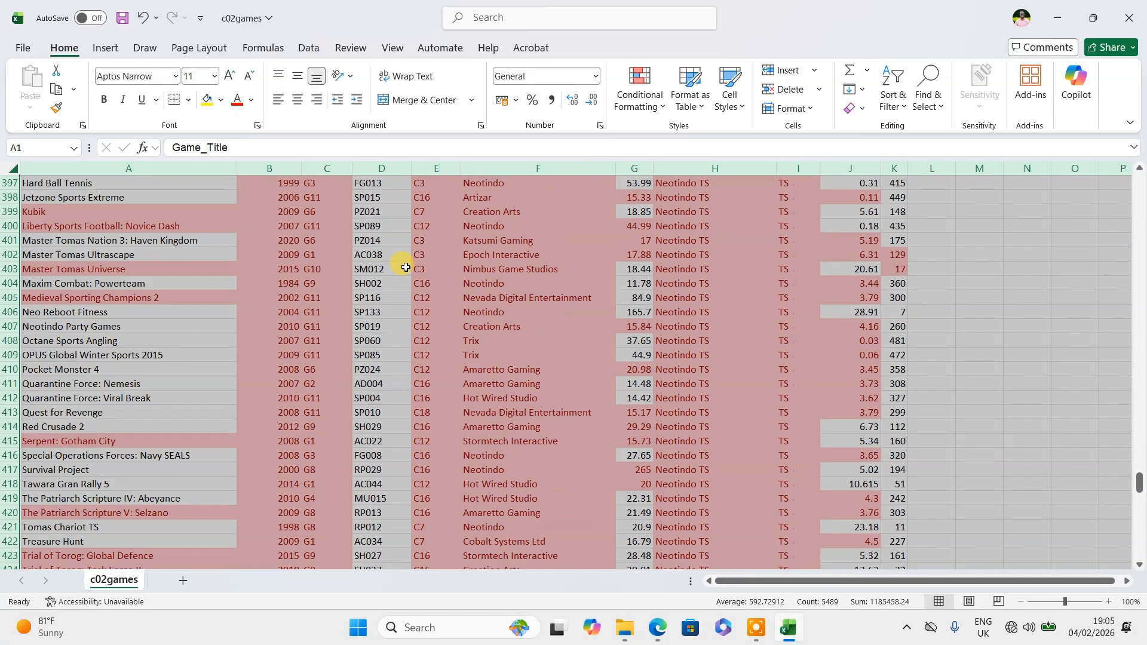
scroll(406, 267, down, 7)
scroll(406, 267, up, 20)
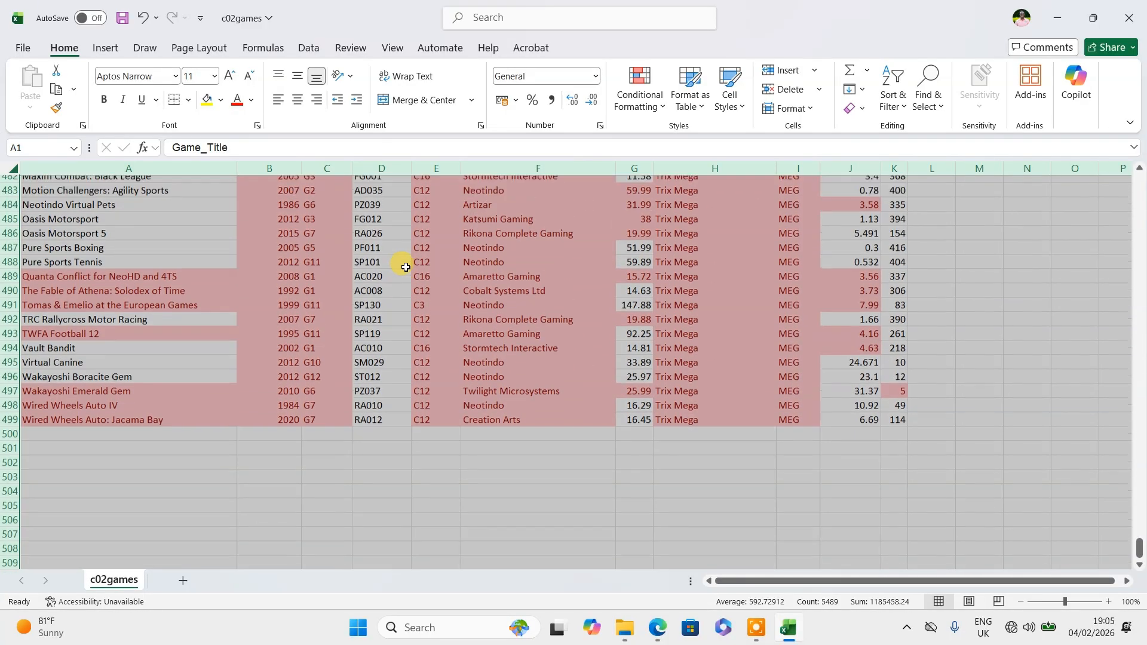
scroll(406, 267, up, 20)
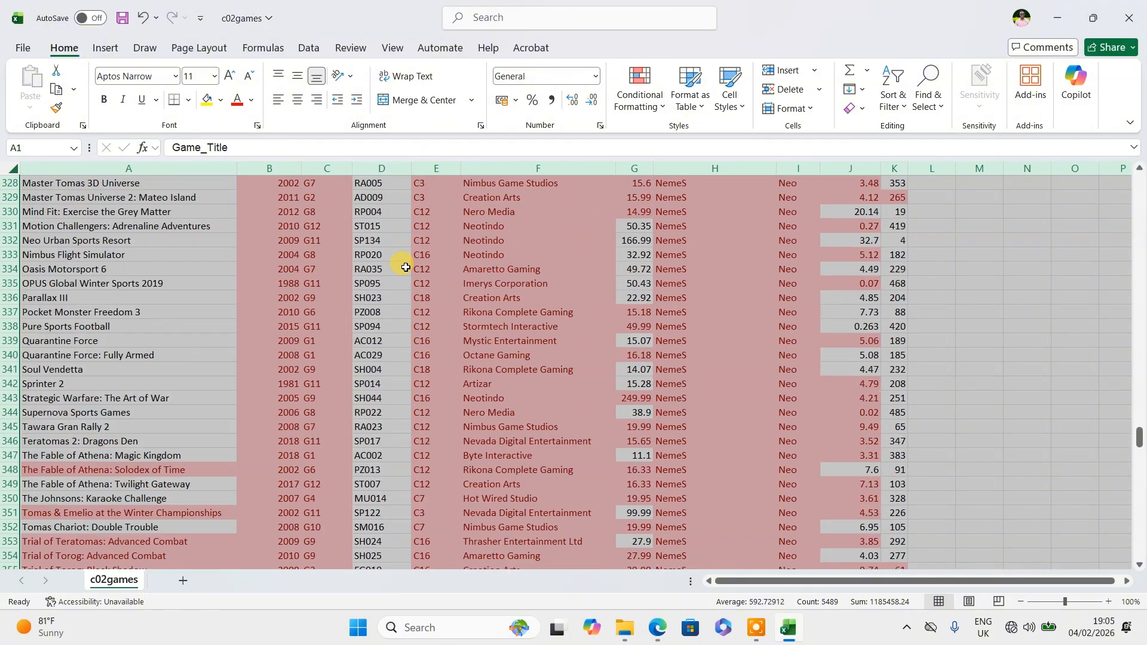
scroll(406, 267, up, 20)
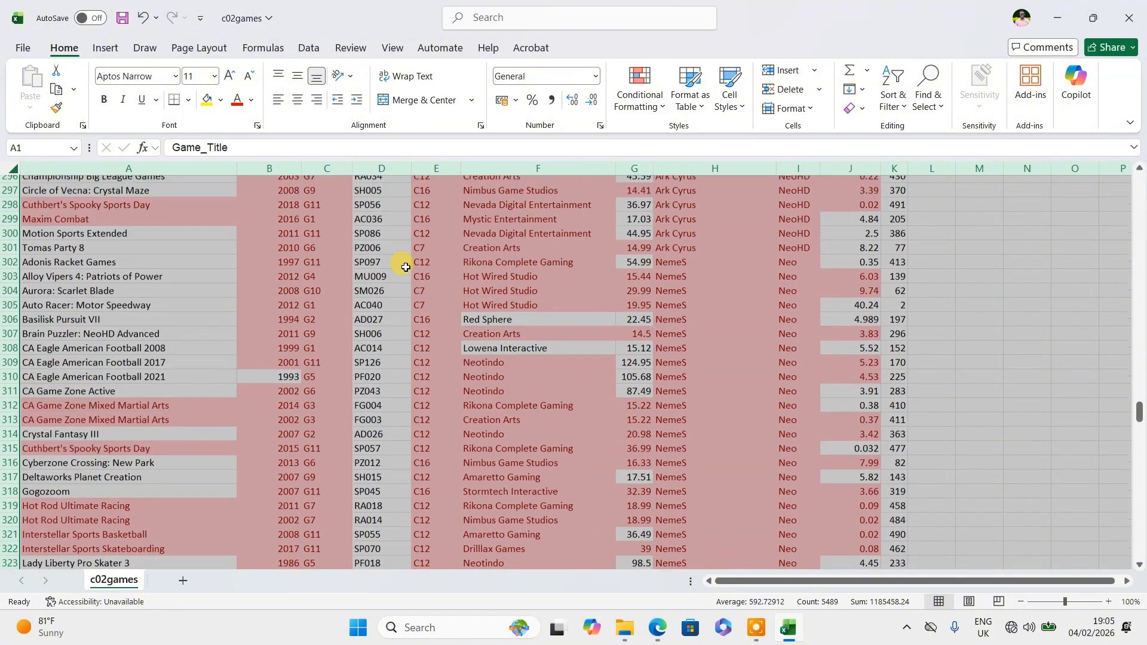
scroll(406, 267, up, 20)
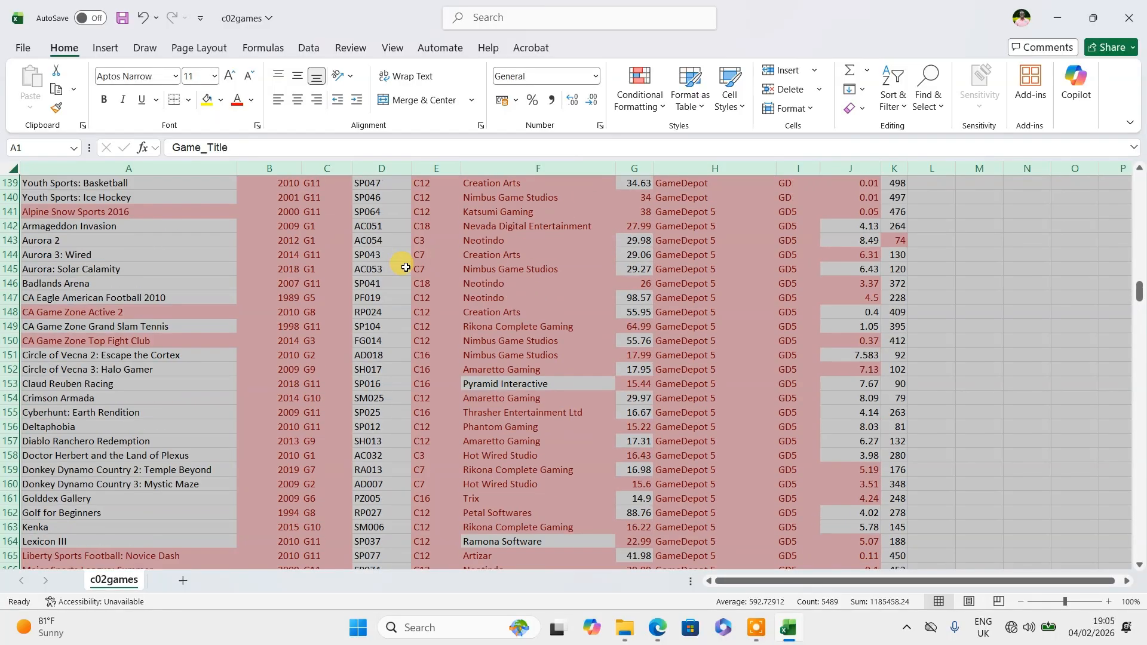
click(646, 104)
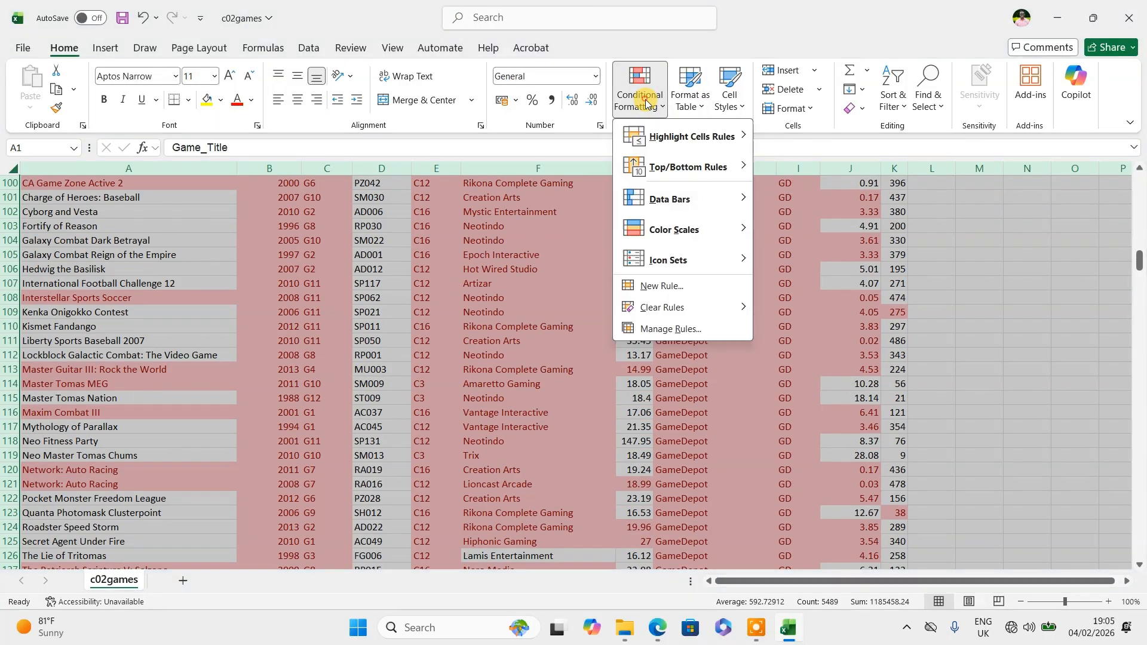
mouse_move(668, 143)
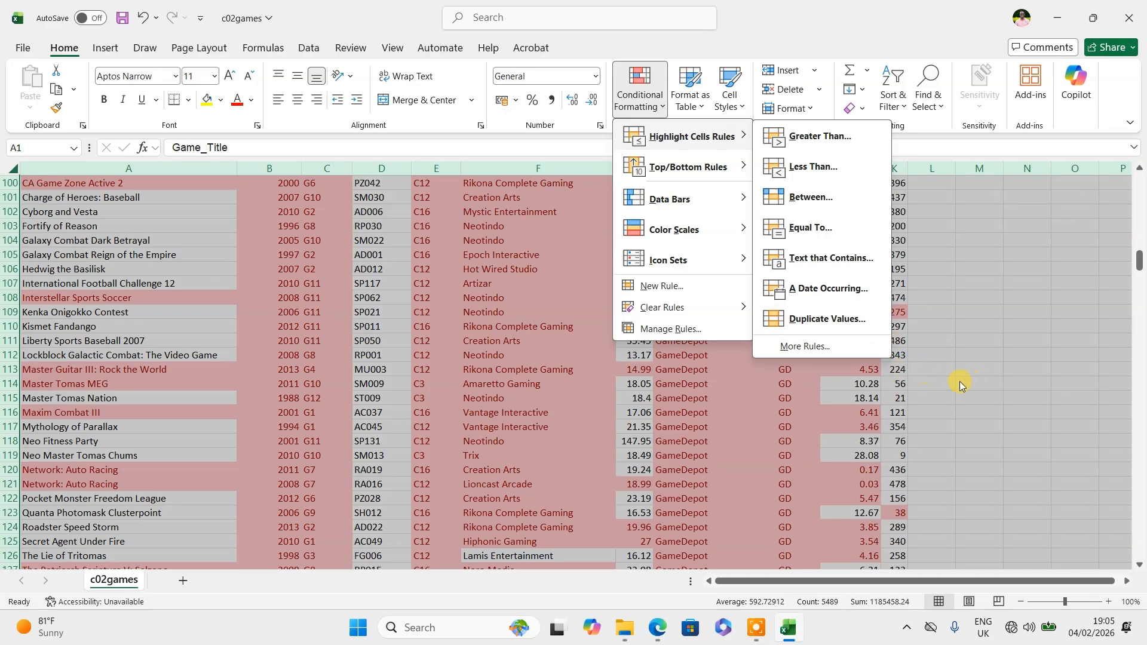
click(976, 381)
- Close the c02games workbook without saving the changes and review question 11's import instructions in the question paper
scroll(424, 320, up, 20)
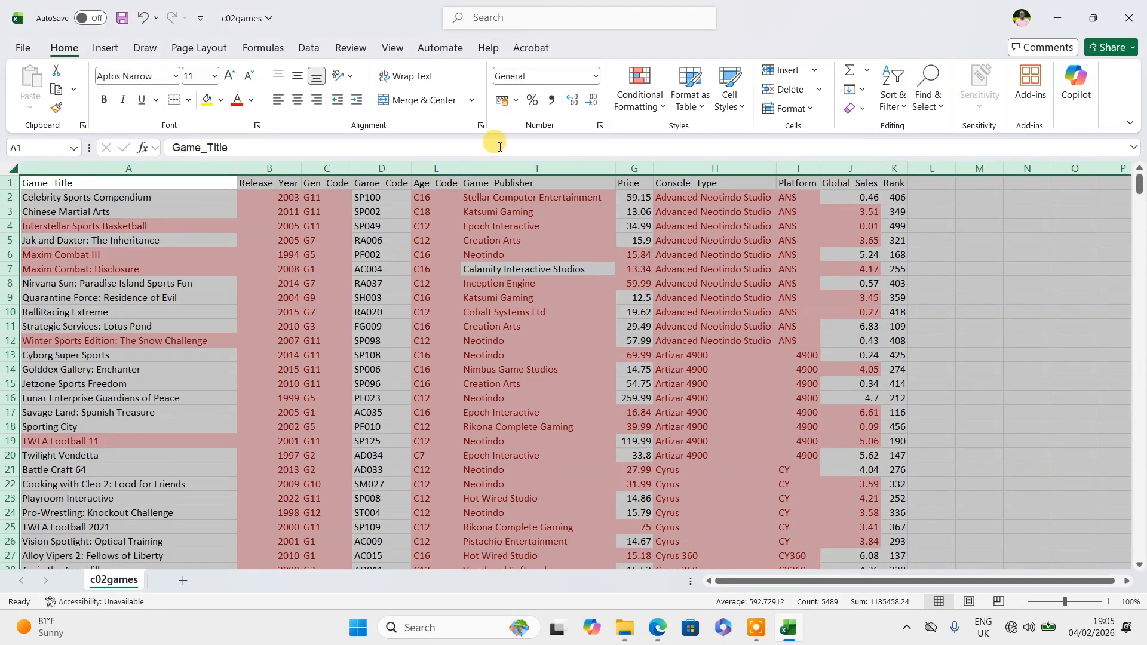
click(1117, 30)
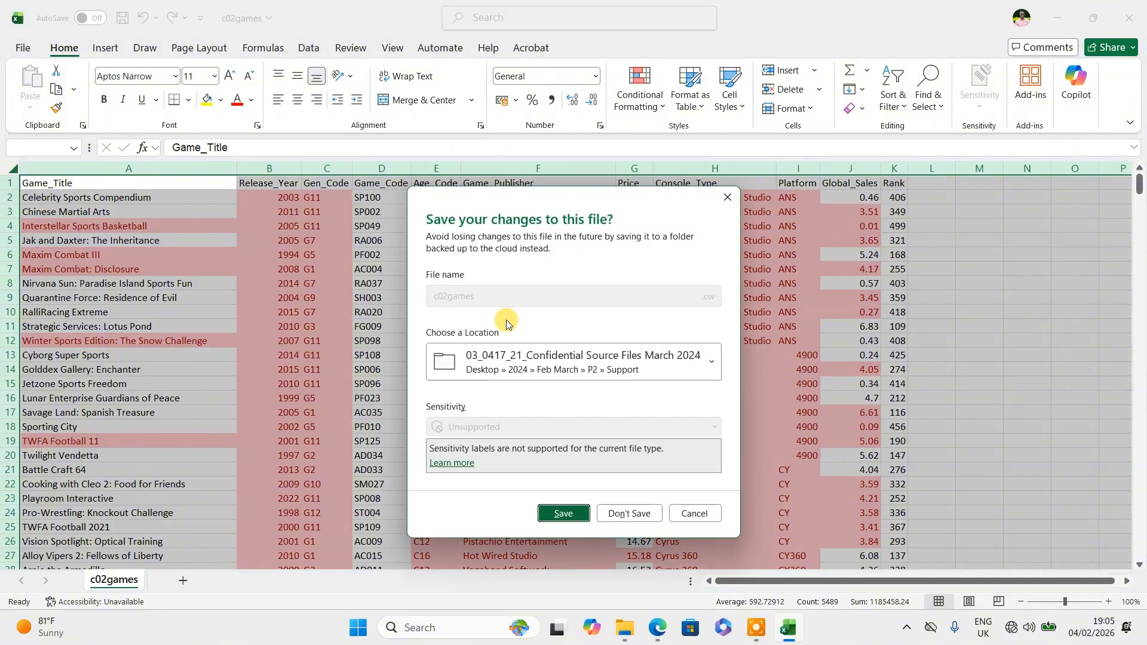
click(634, 513)
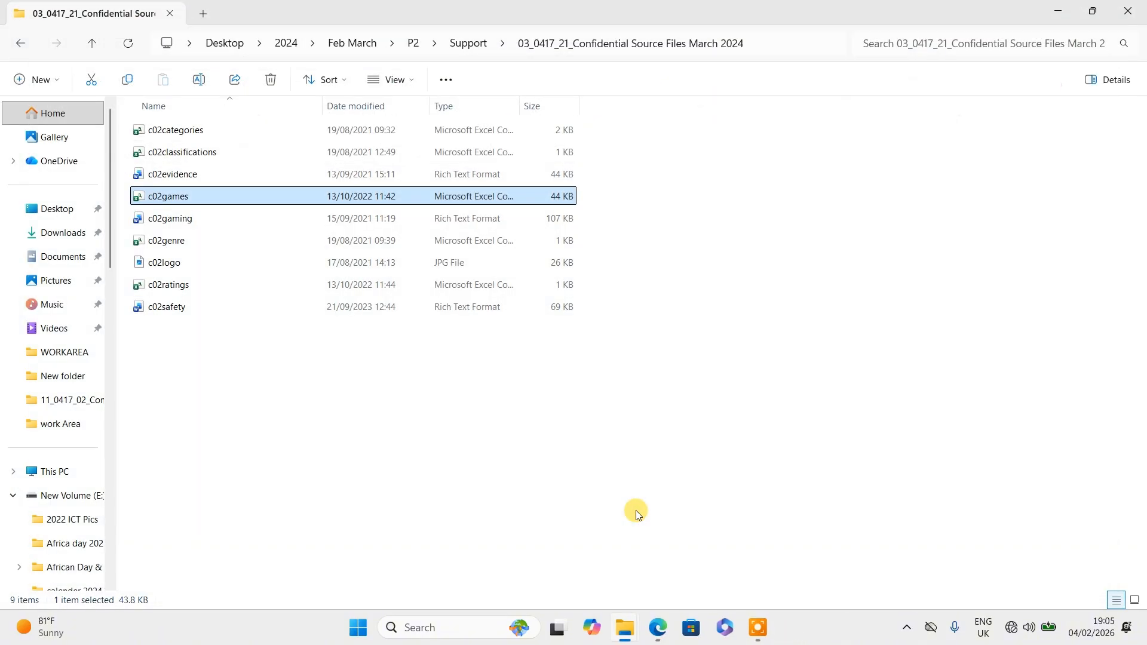
click(676, 632)
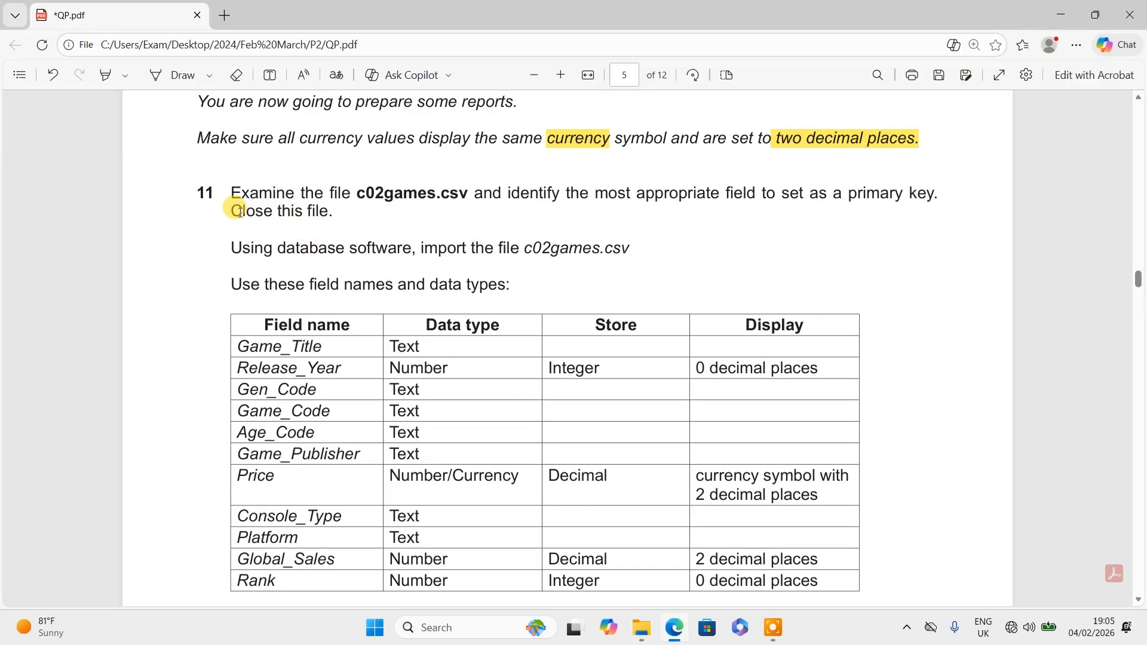
scroll(233, 203, down, 1)
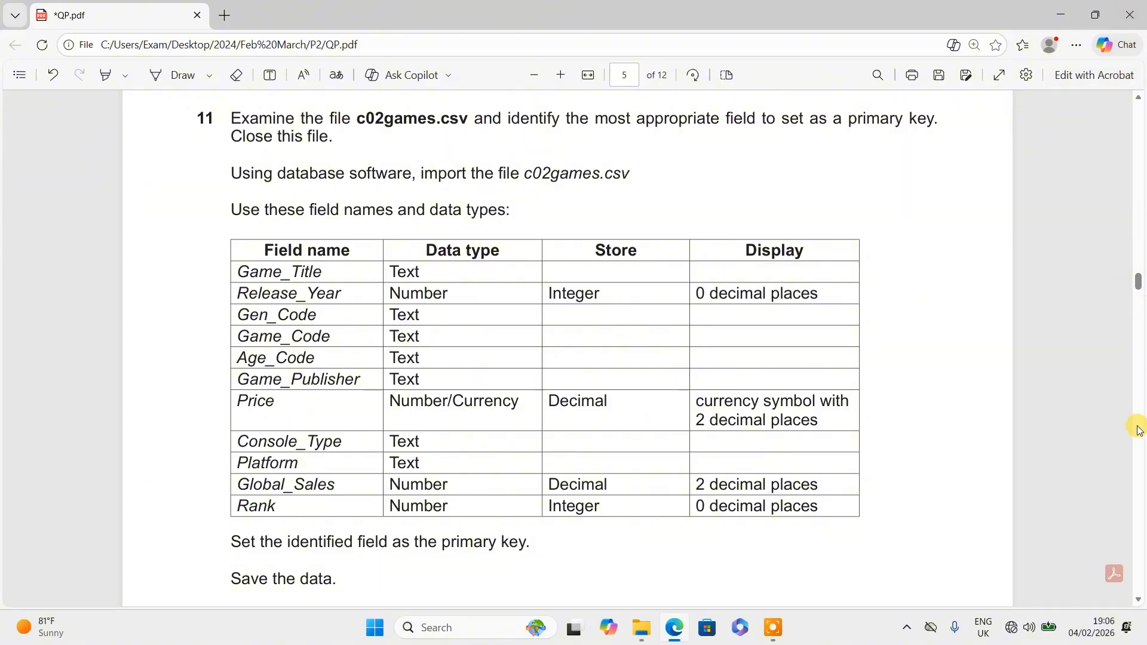
- In File Explorer, create a new Microsoft Access database with its default name in the work Area folder inside Support
click(642, 628)
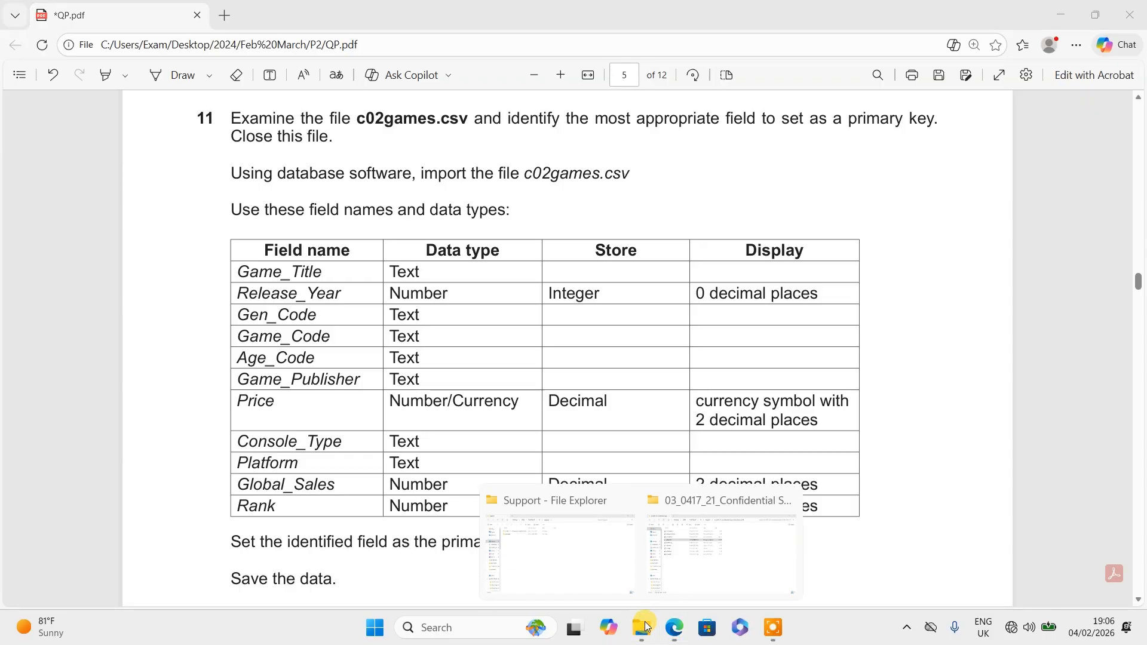
click(582, 556)
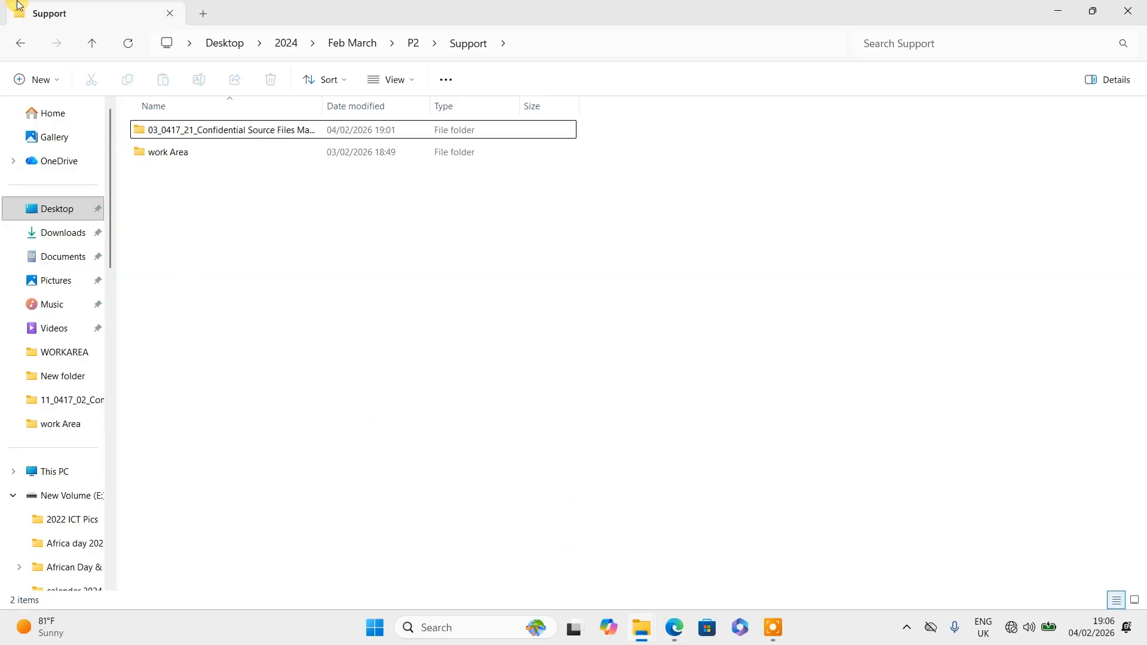
double_click(172, 167)
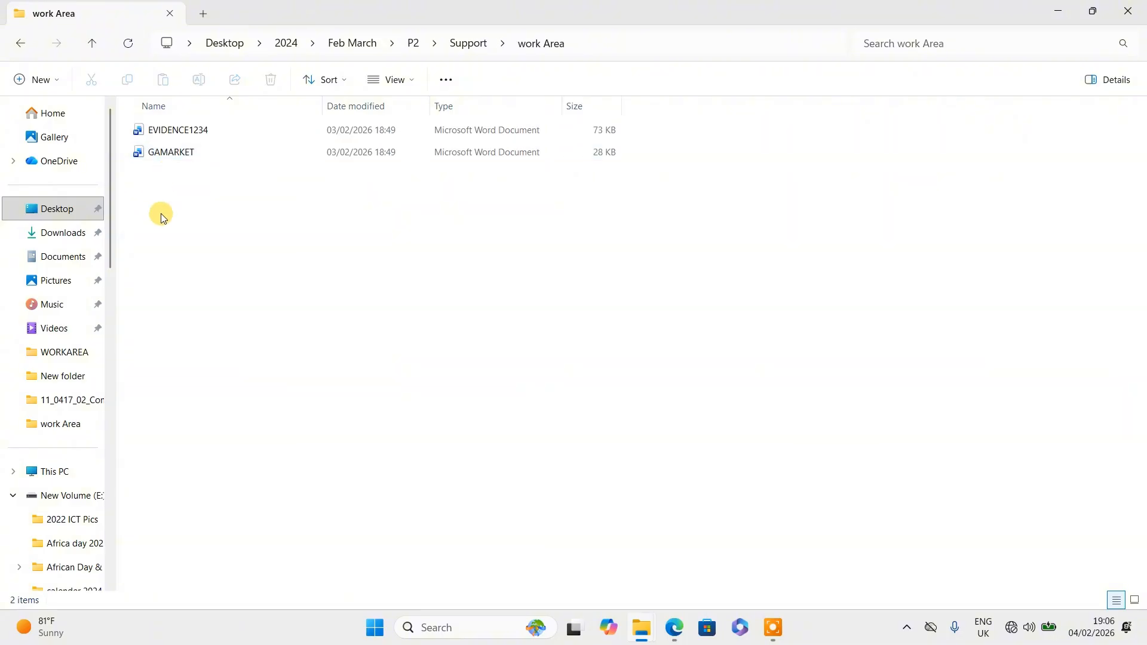
right_click(154, 193)
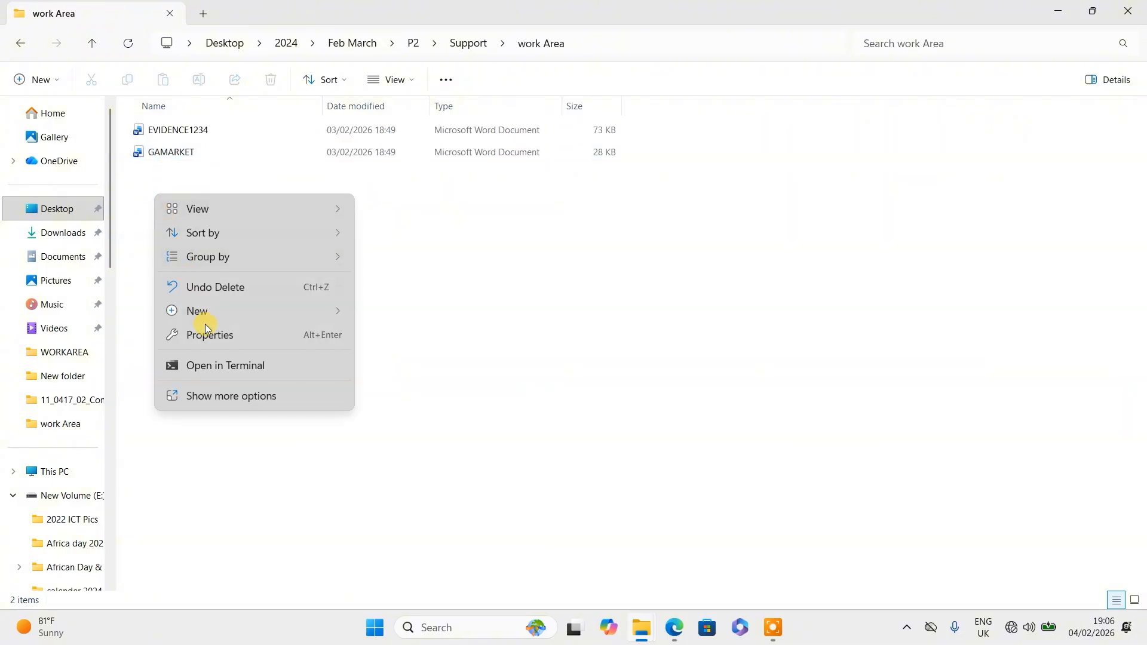
mouse_move(201, 317)
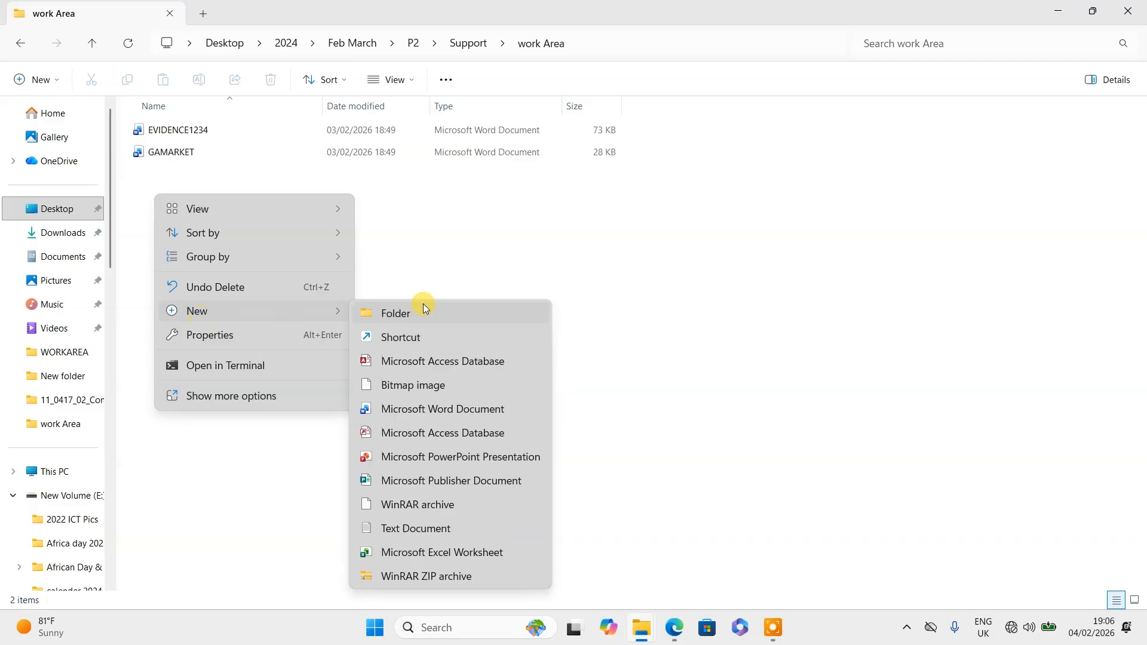
click(440, 361)
click(237, 316)
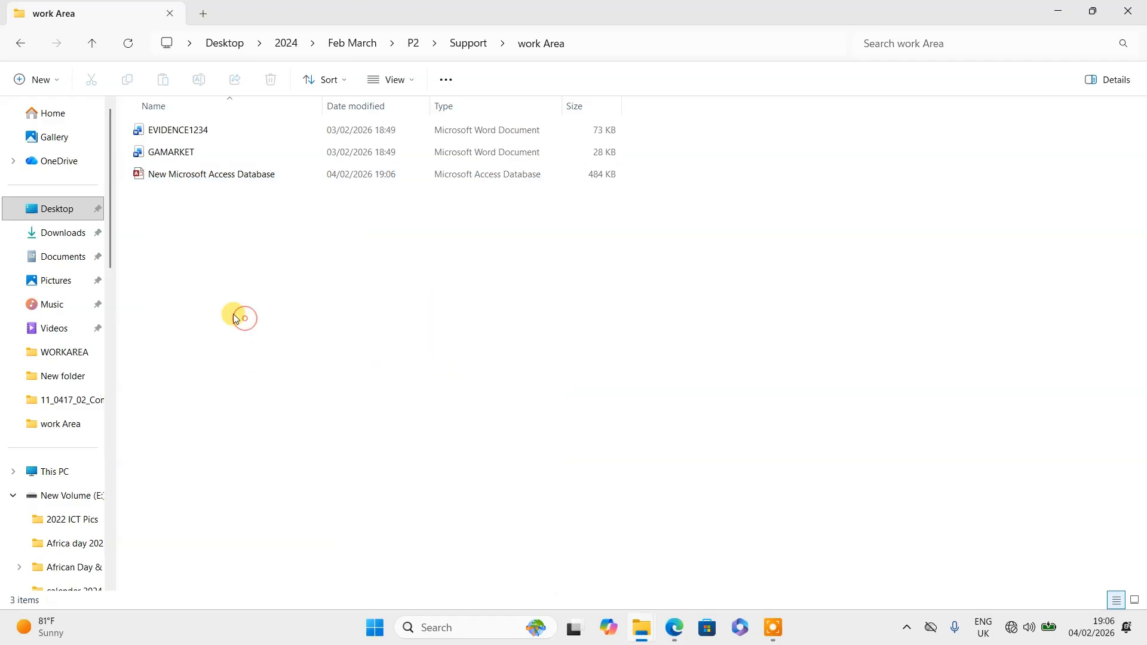
- Open the new database in Access, enable its content, and recheck in the question paper which file to import
double_click(181, 174)
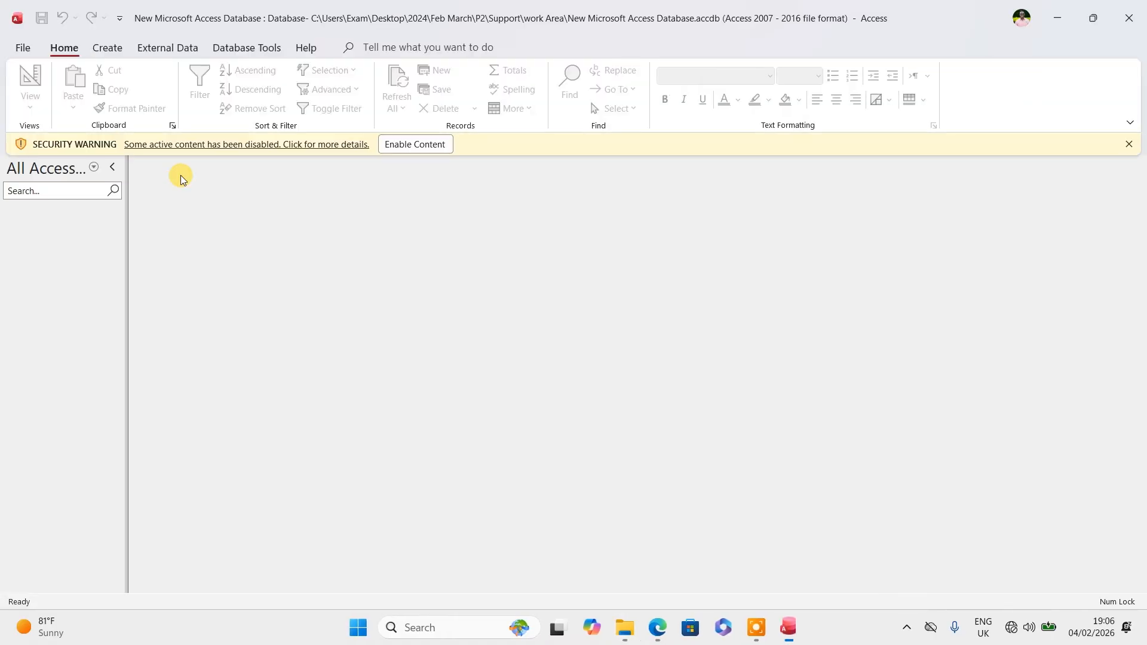
click(420, 146)
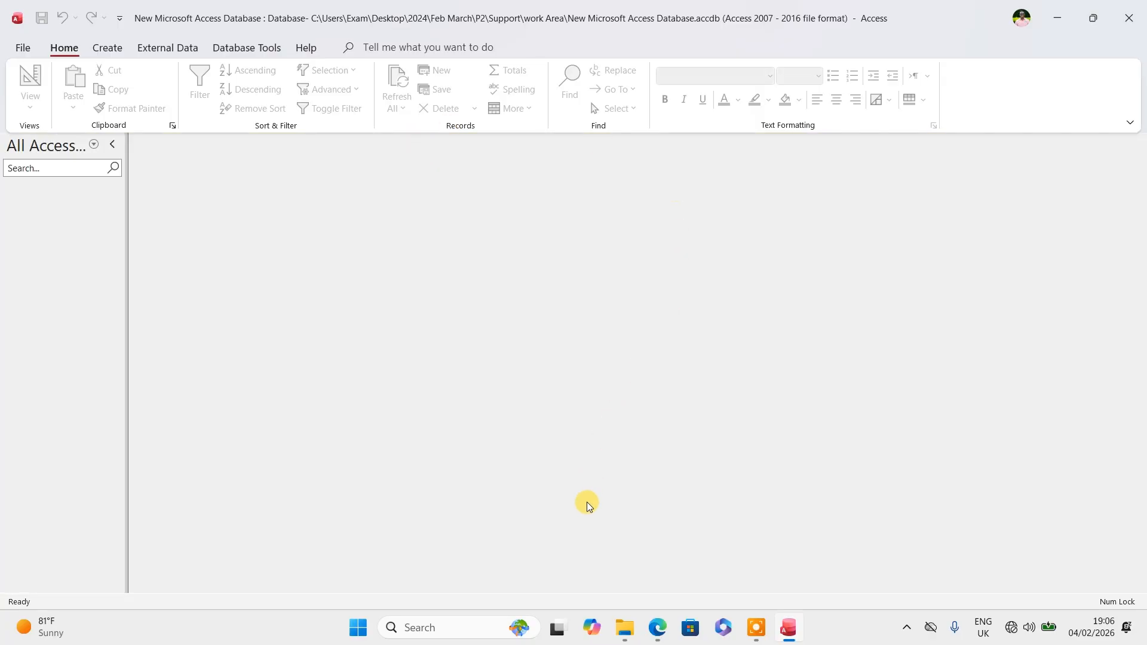
click(664, 632)
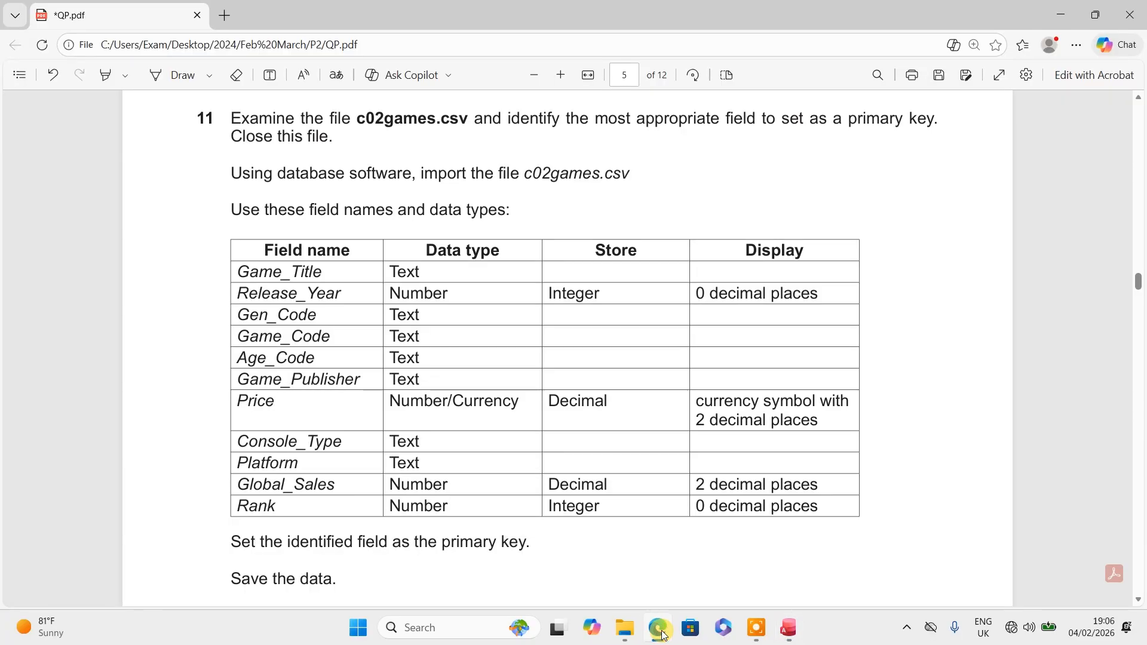
click(660, 630)
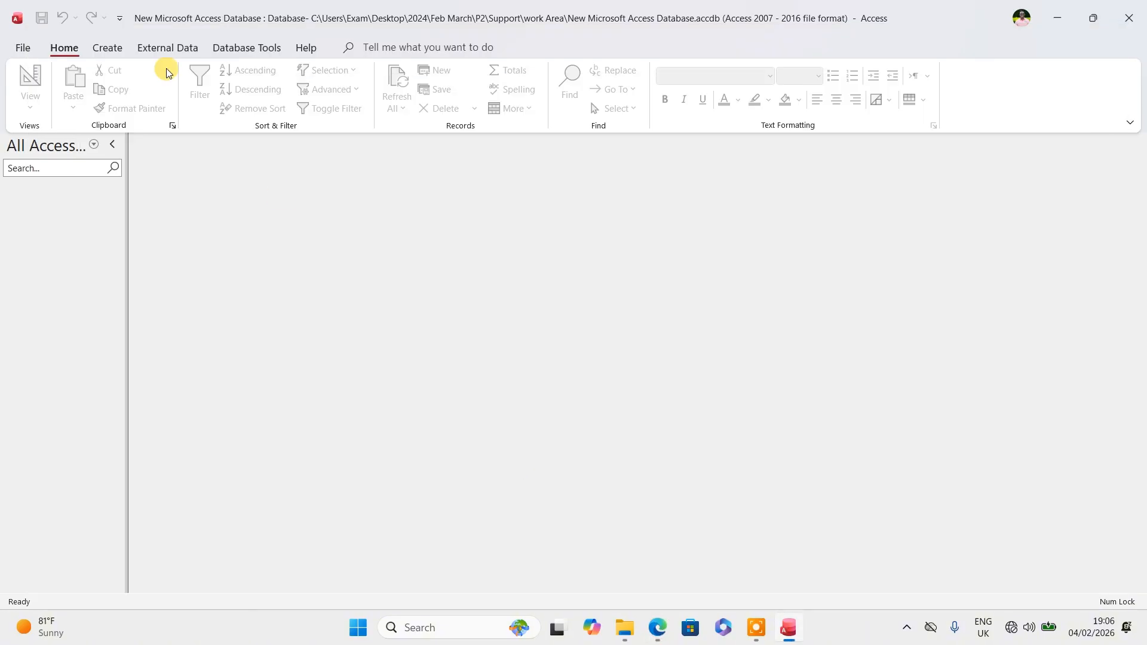
- Start an external data import from a text file and open the file browser for choosing its source
click(163, 48)
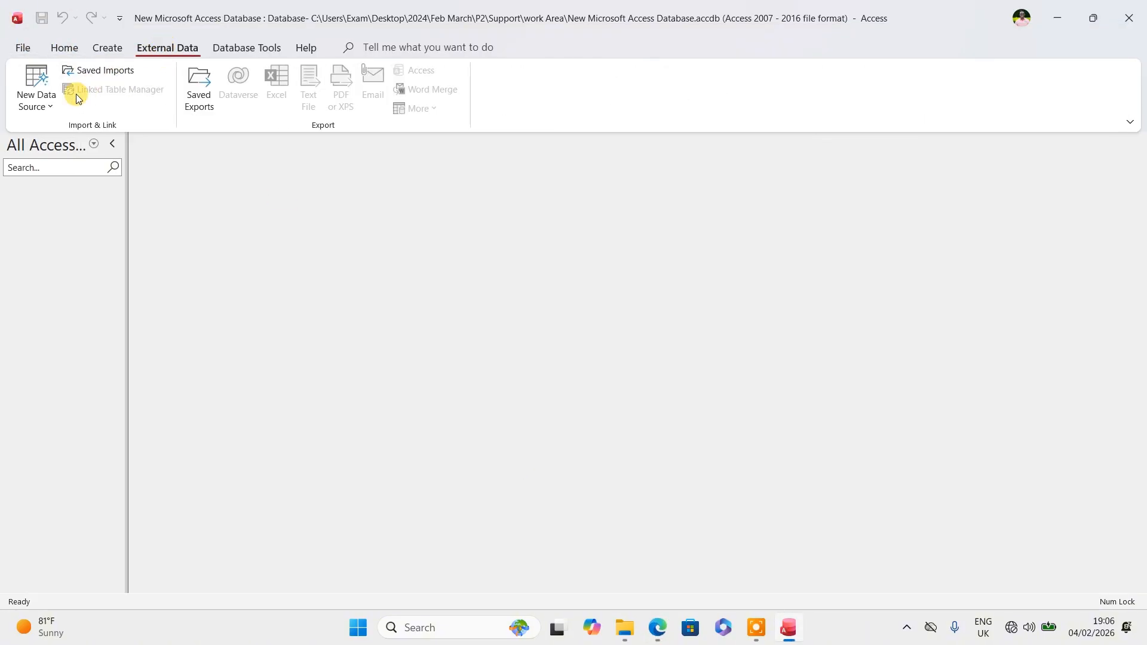
click(36, 105)
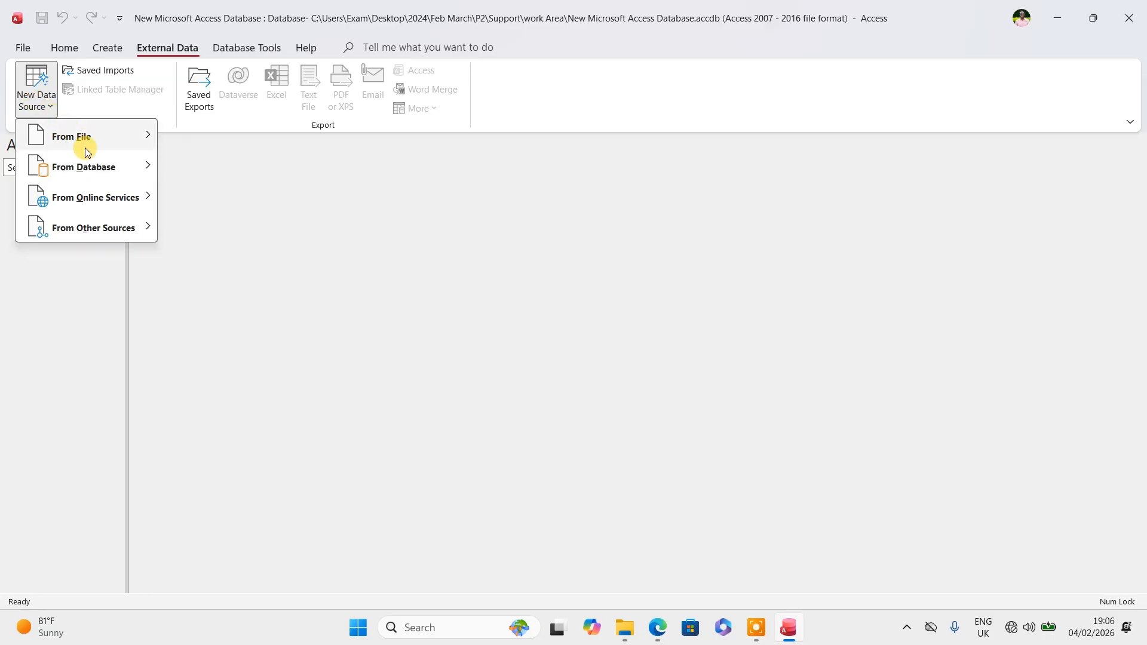
mouse_move(85, 149)
click(200, 227)
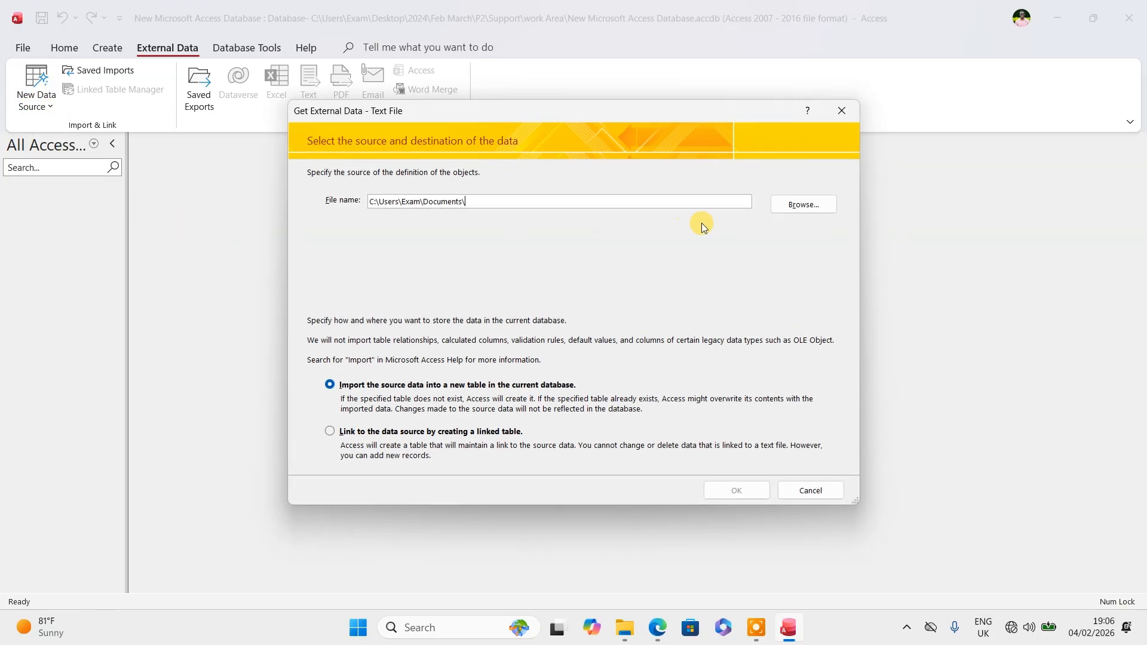
click(799, 206)
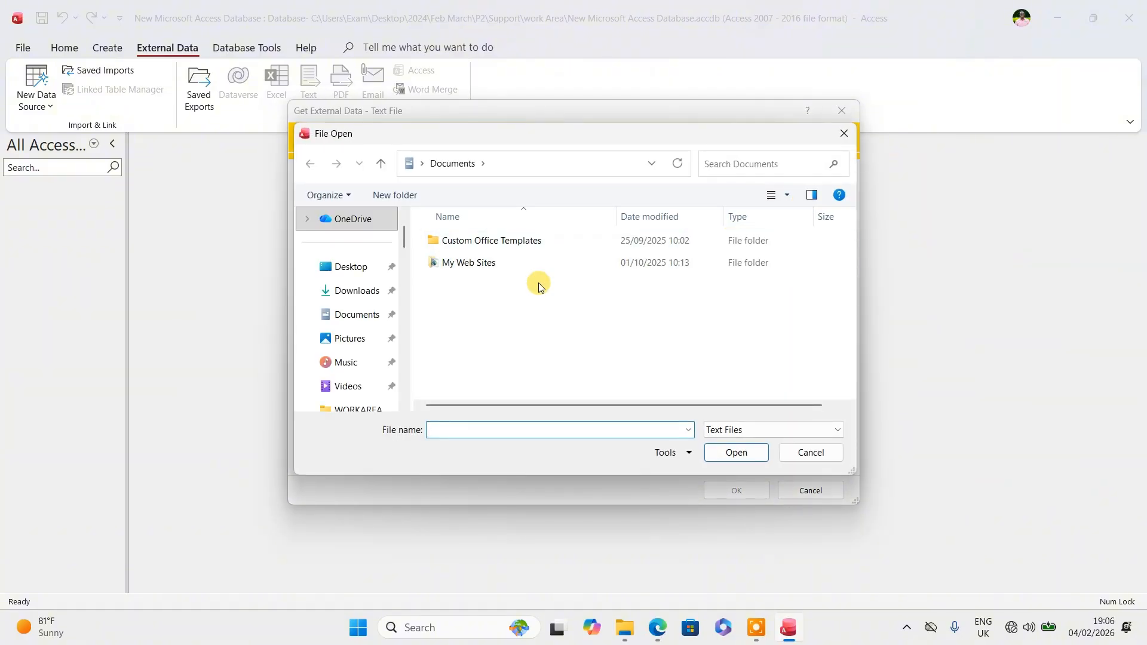
- Browse to the 03_0417_21_Confidential Source Files March 2024 folder under Desktop, 2024, Feb March, P2, Support
click(337, 264)
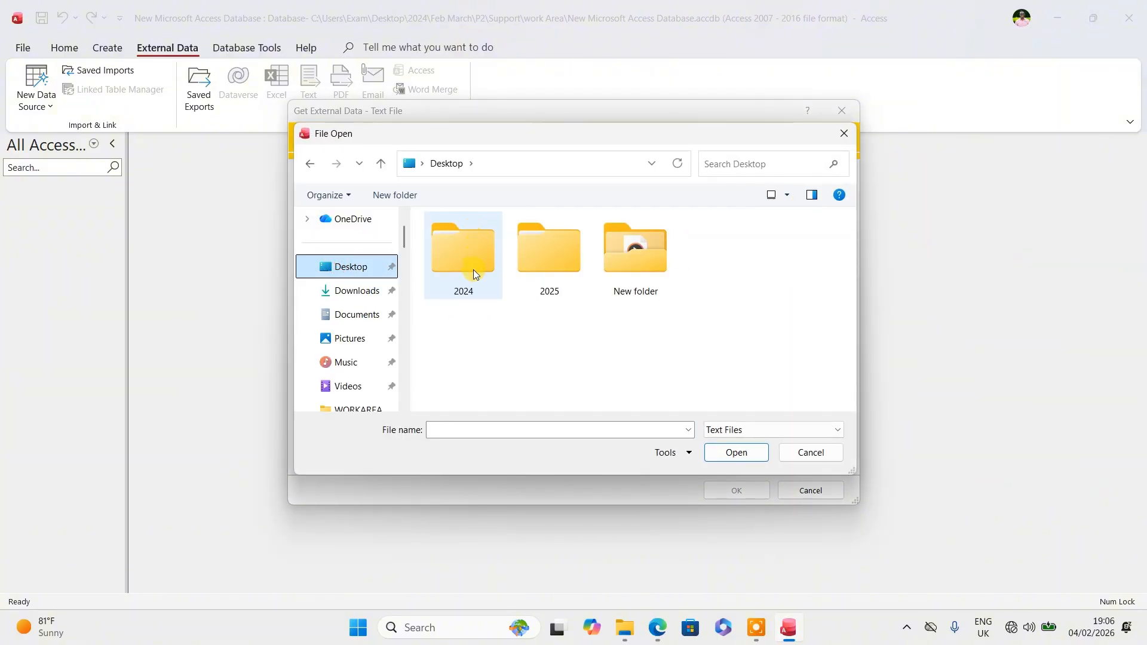
double_click(457, 263)
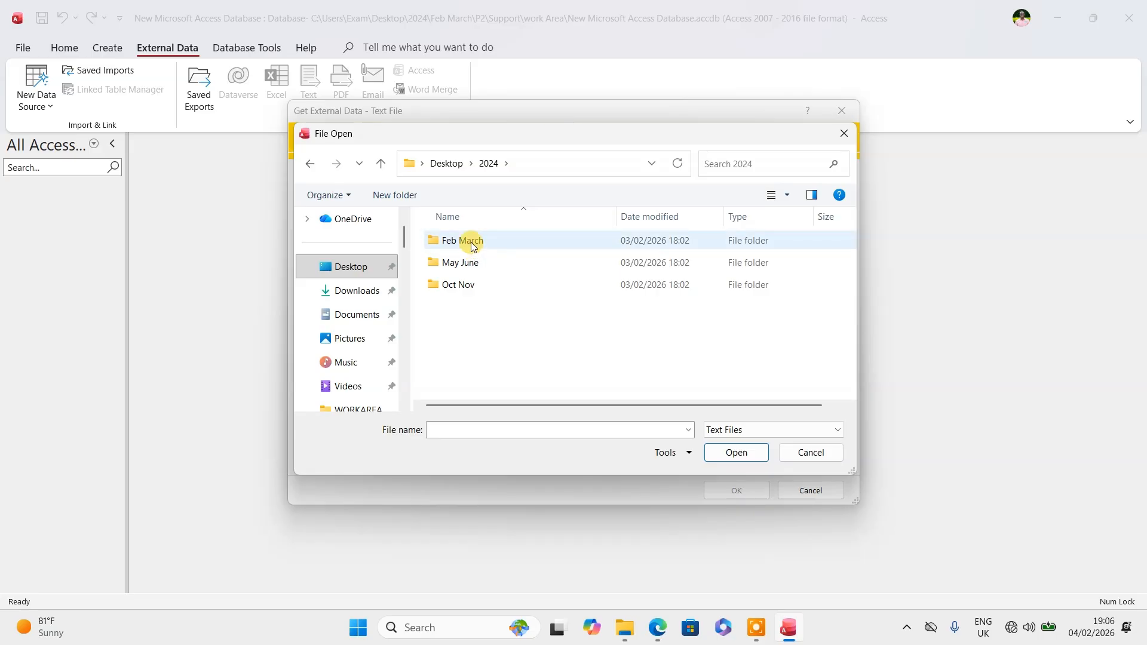
double_click(472, 244)
click(456, 263)
double_click(457, 263)
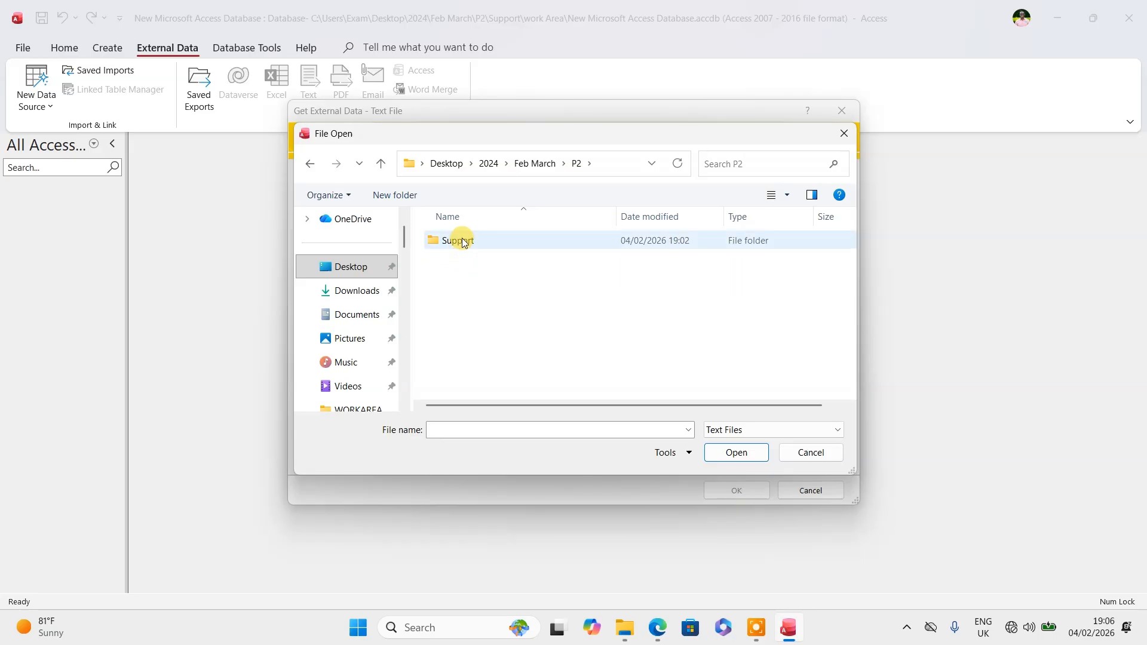
double_click(461, 240)
double_click(465, 242)
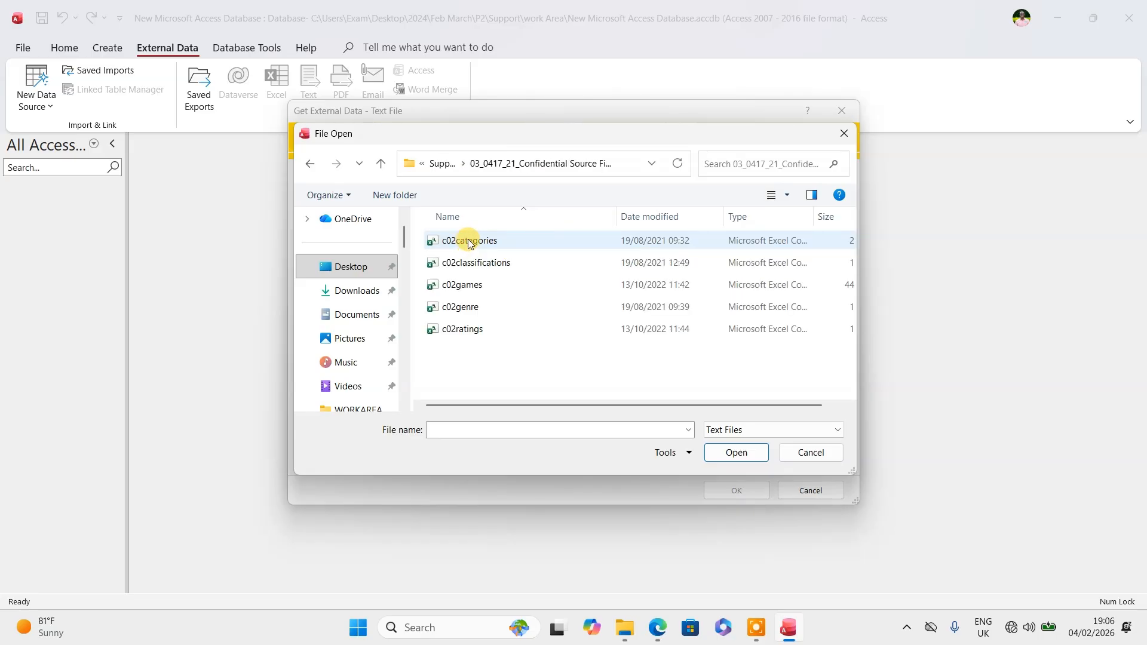
- Check the required file name in question 11 and choose c02games as the source for import into a new table
click(662, 630)
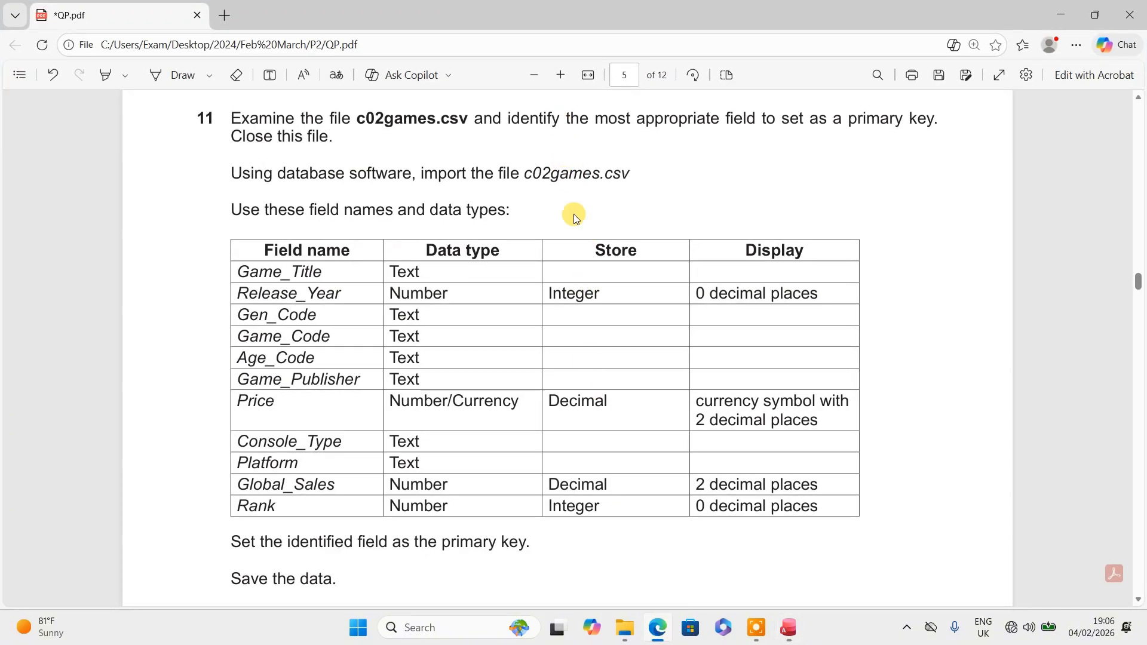
click(658, 626)
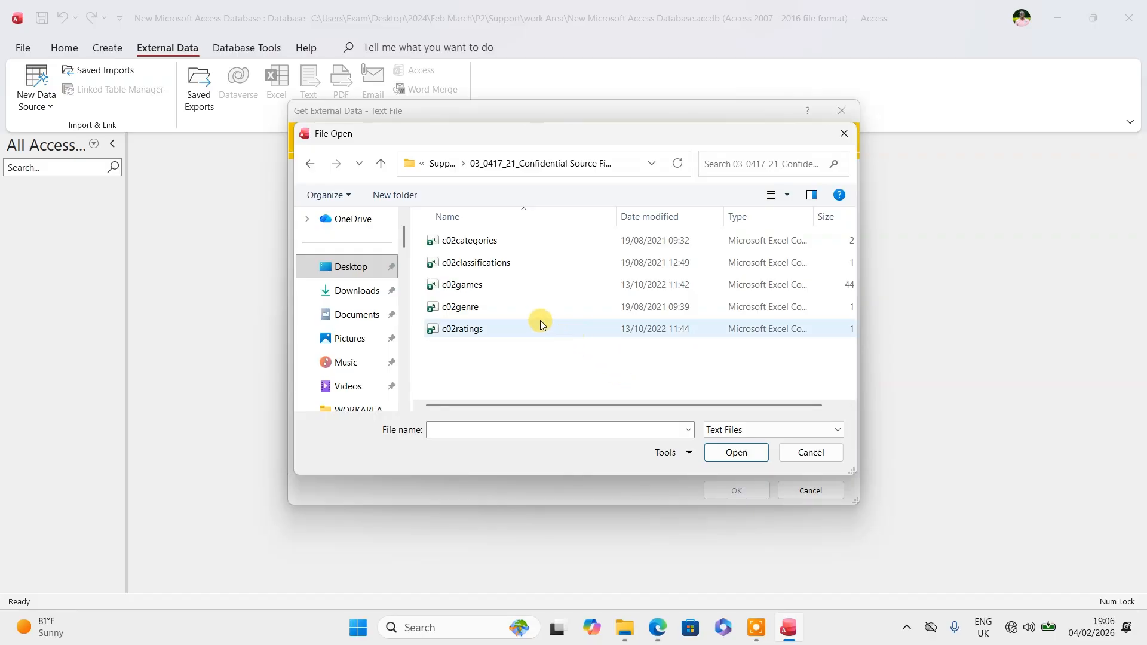
click(476, 287)
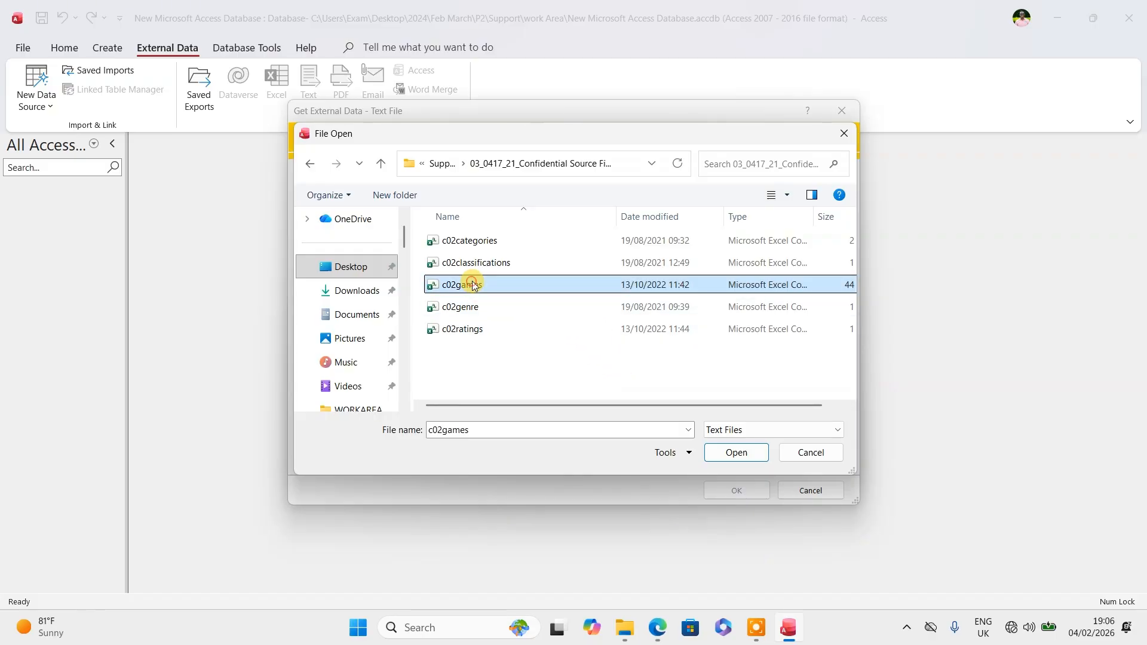
click(736, 453)
click(747, 491)
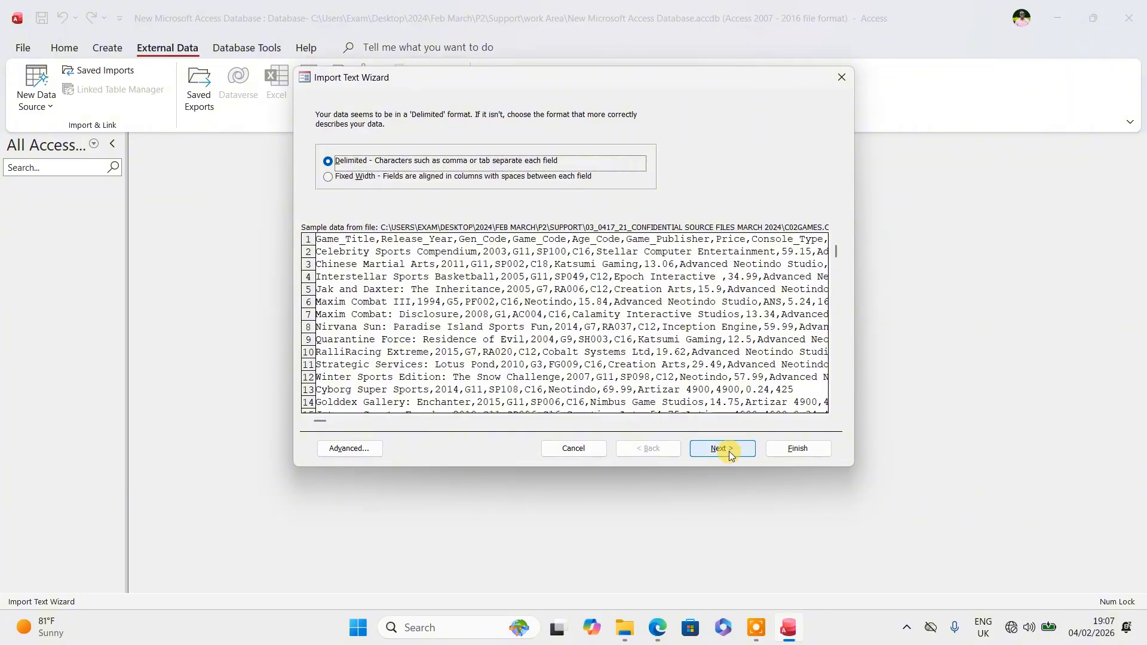
- Keep the comma-delimited format, mark the first row as containing field names, and open the advanced import specification
click(729, 451)
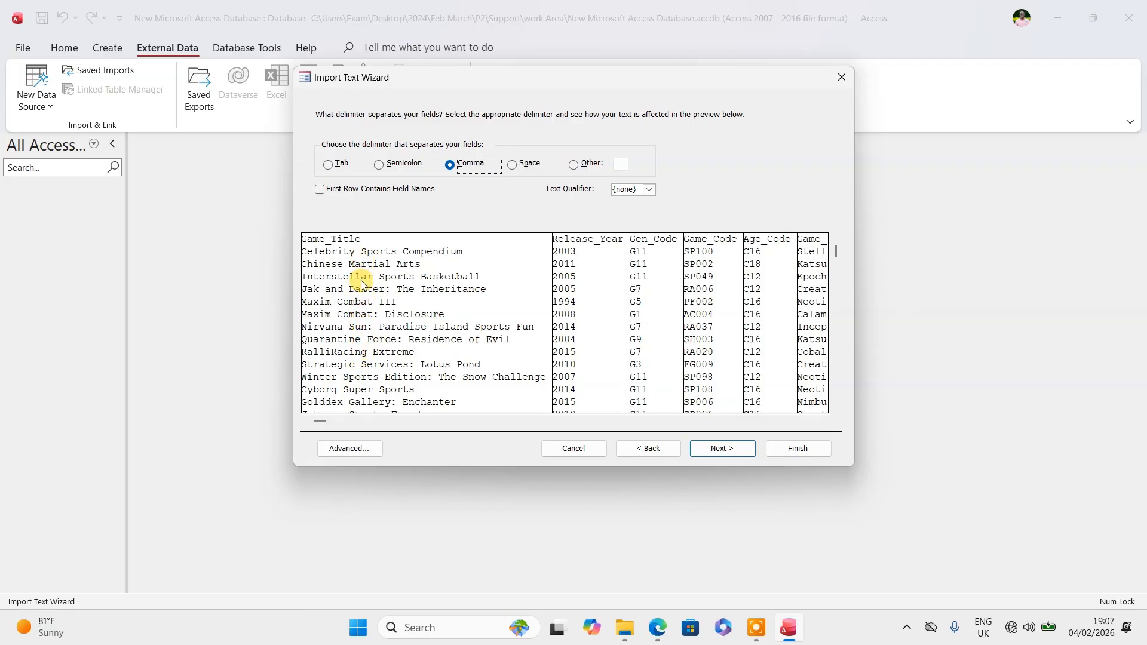
click(321, 192)
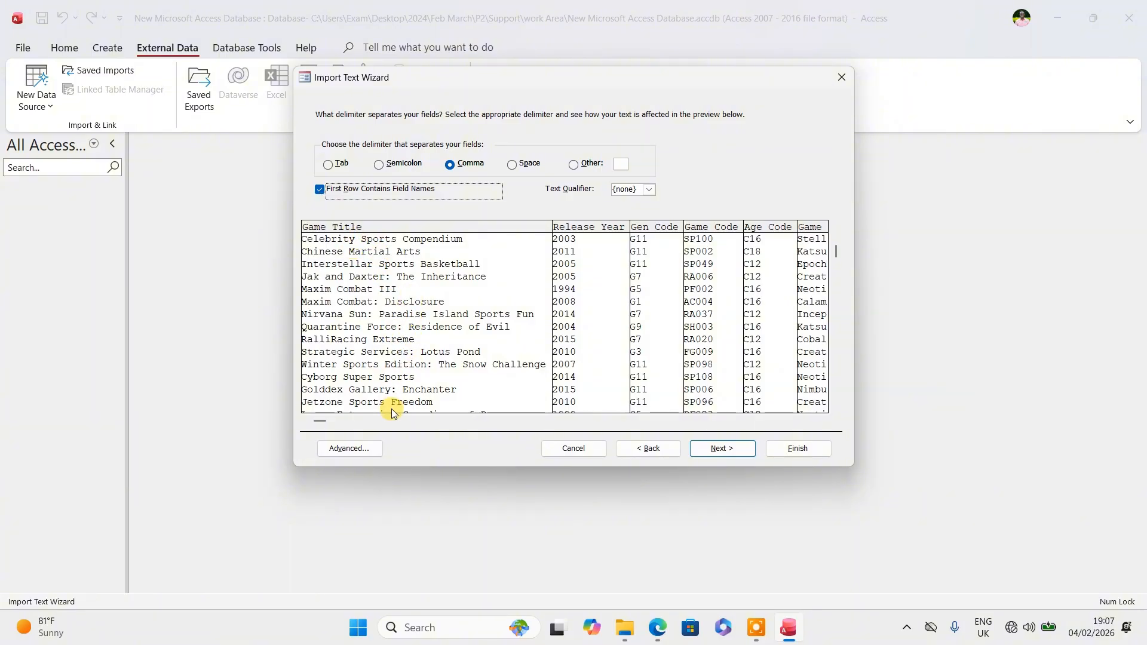
click(349, 448)
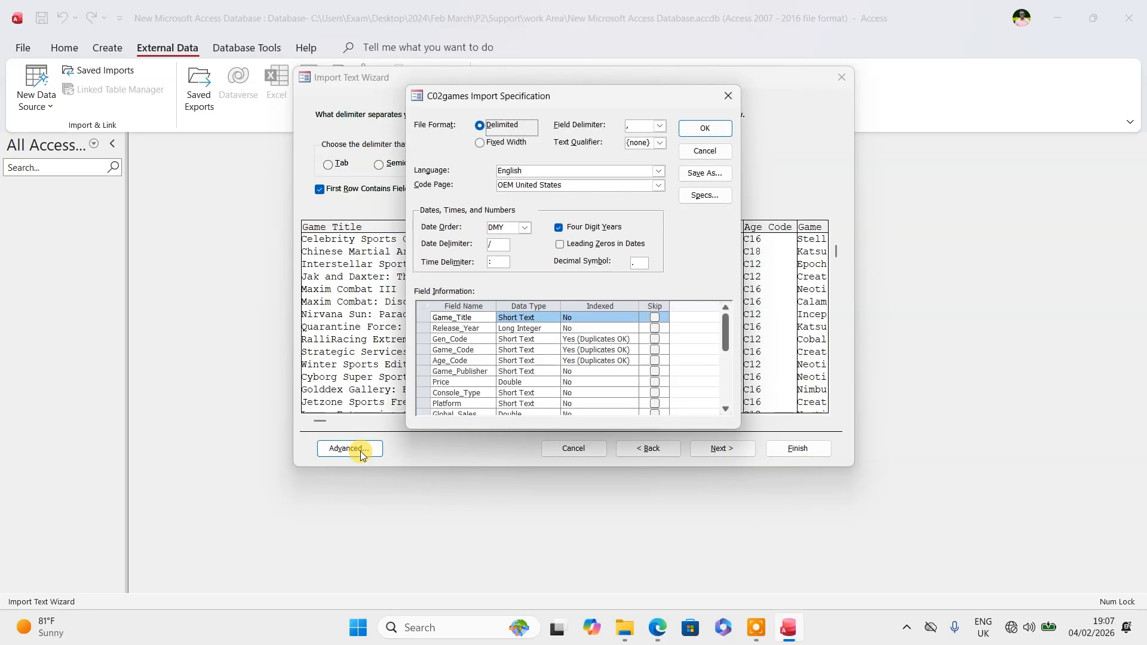
- Review question 11's required field names, data types and storage formats in the question paper and return to the import specification
click(657, 624)
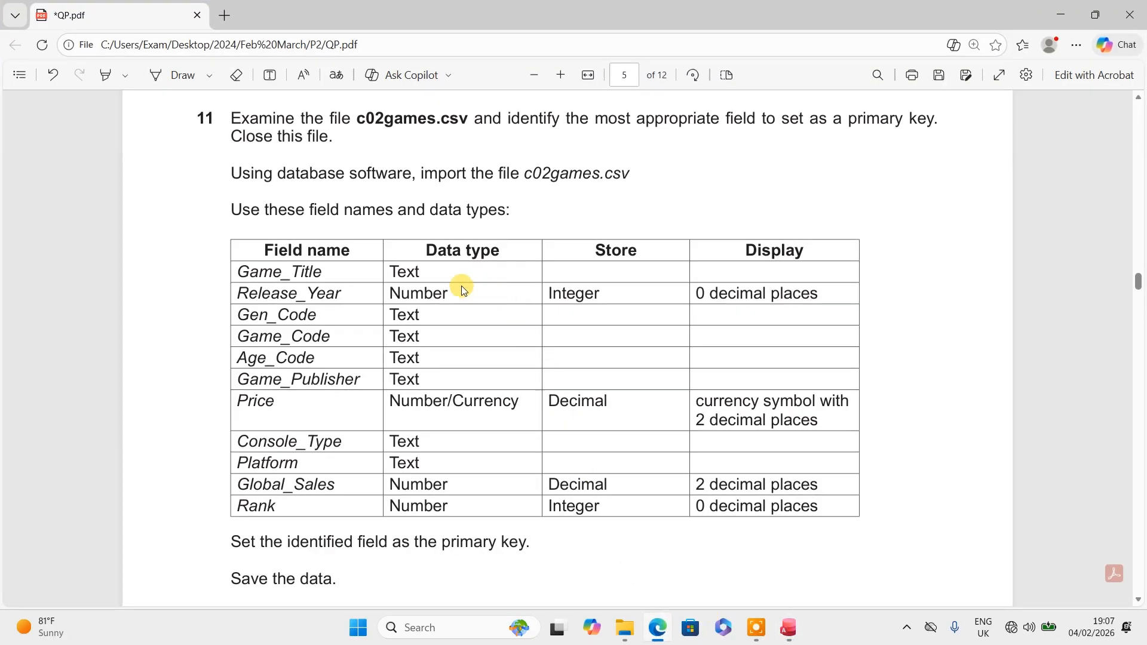
scroll(329, 290, down, 3)
scroll(322, 289, up, 1)
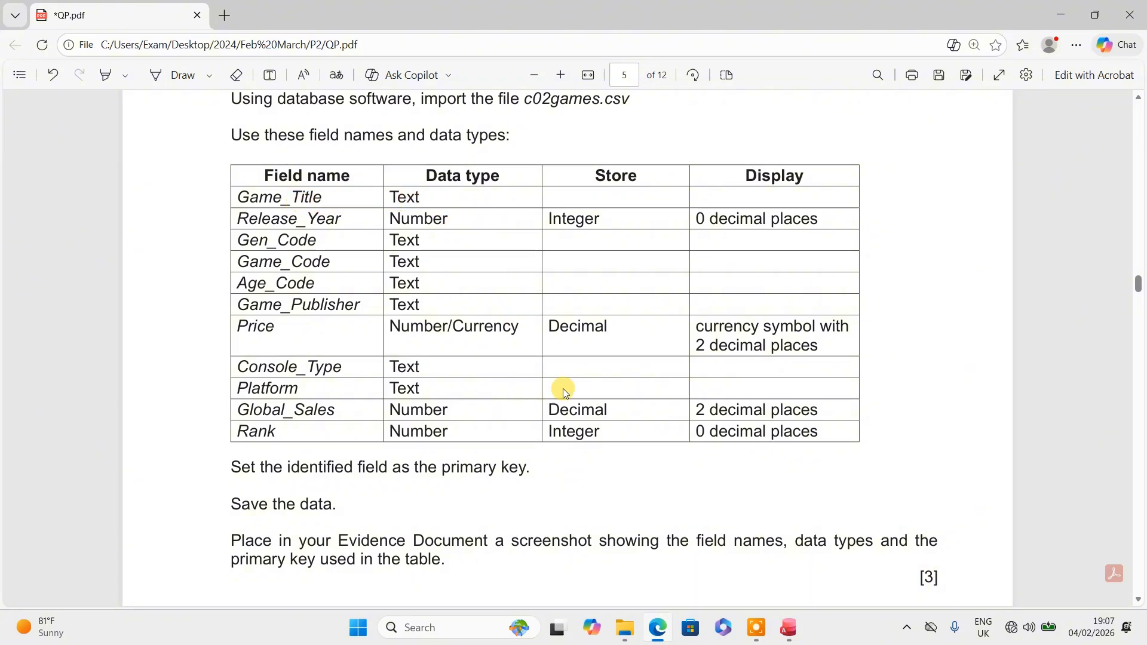
click(657, 624)
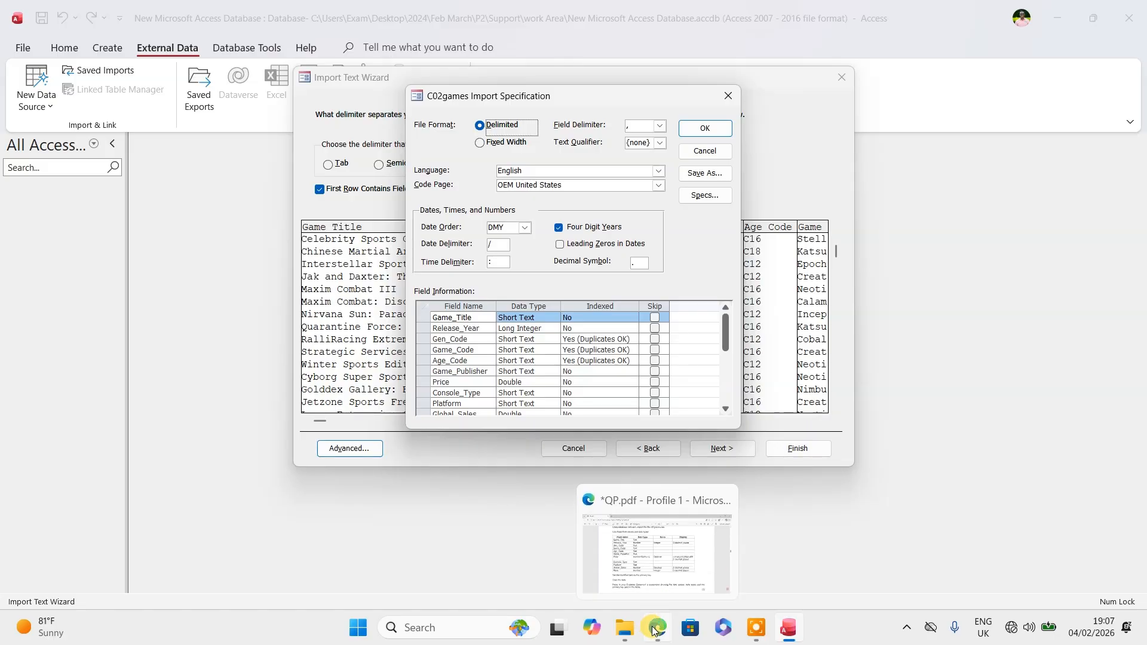
- Compare each field's data type in the import specification, from Game_Title to Rank, with question 11's table in the question paper
click(657, 541)
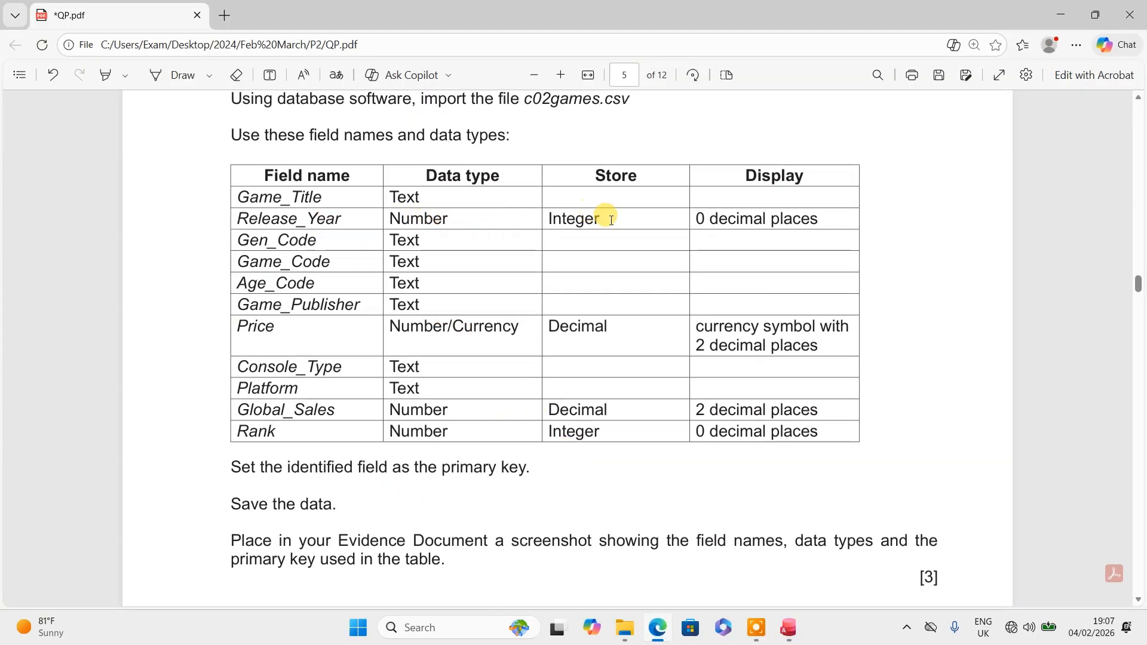
click(657, 627)
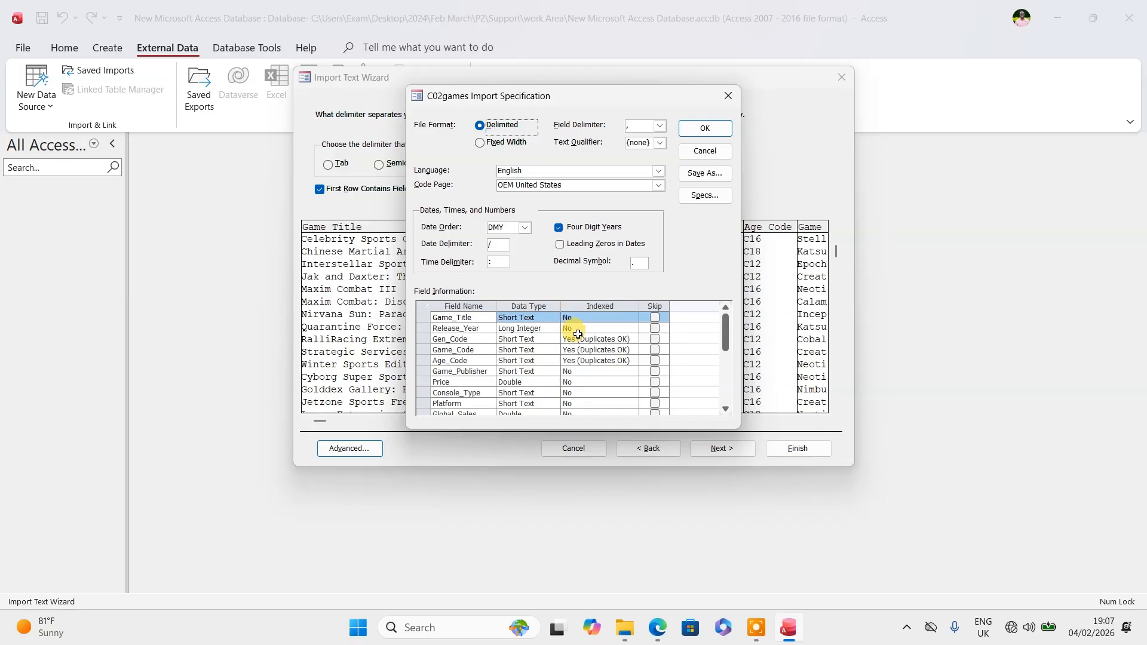
click(657, 627)
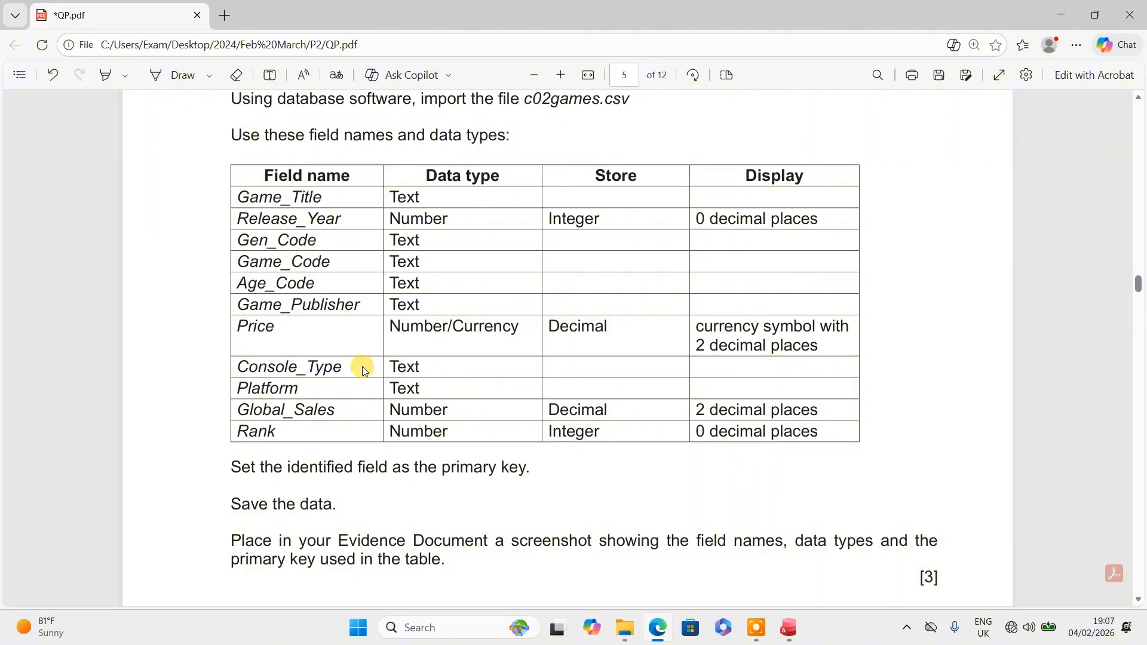
click(658, 627)
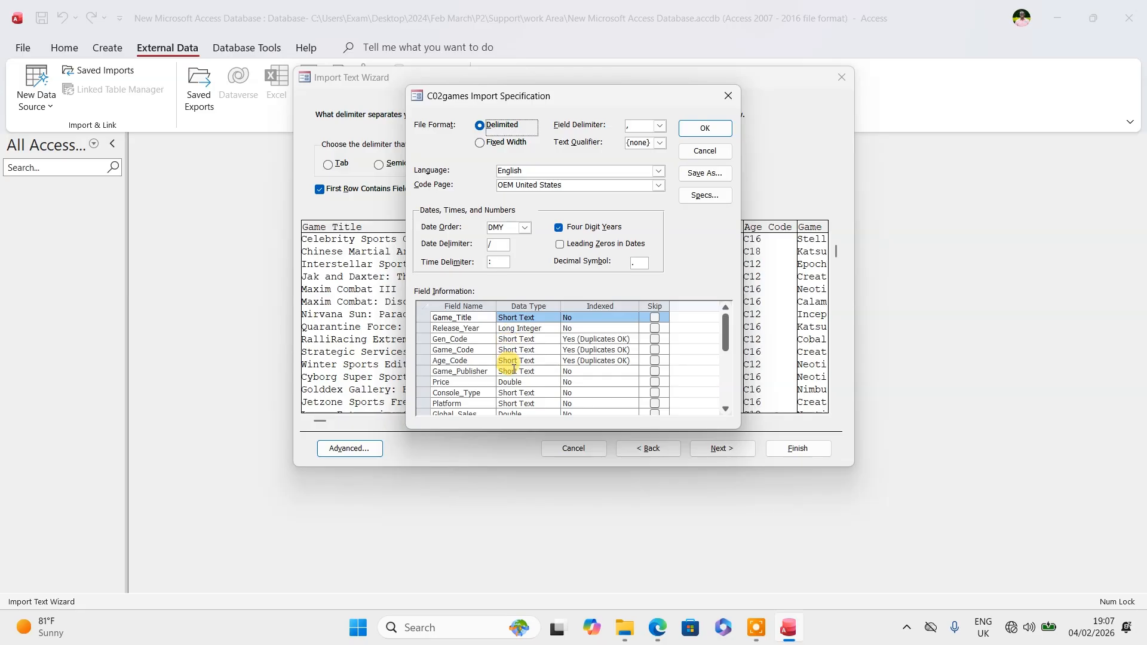
click(657, 627)
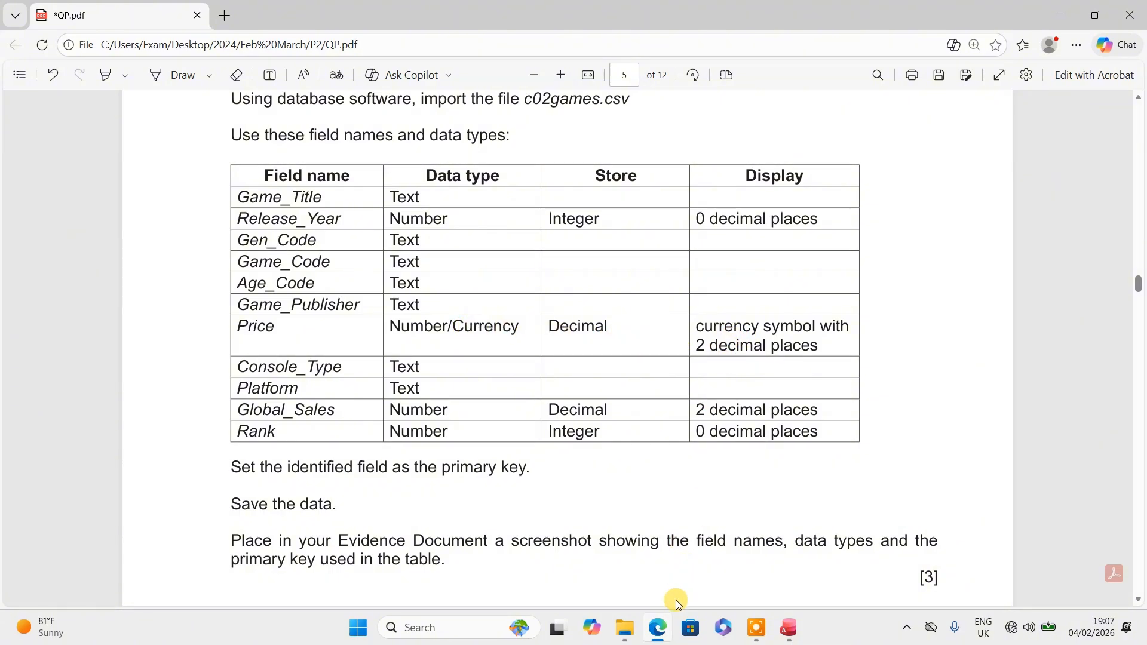
click(657, 628)
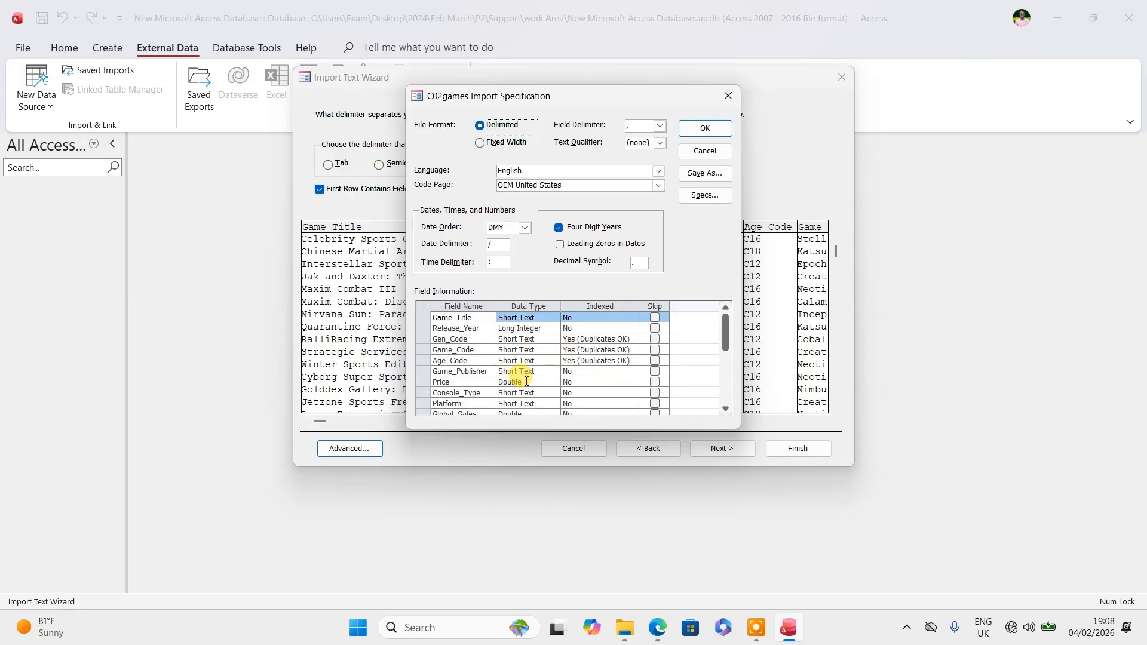
click(657, 640)
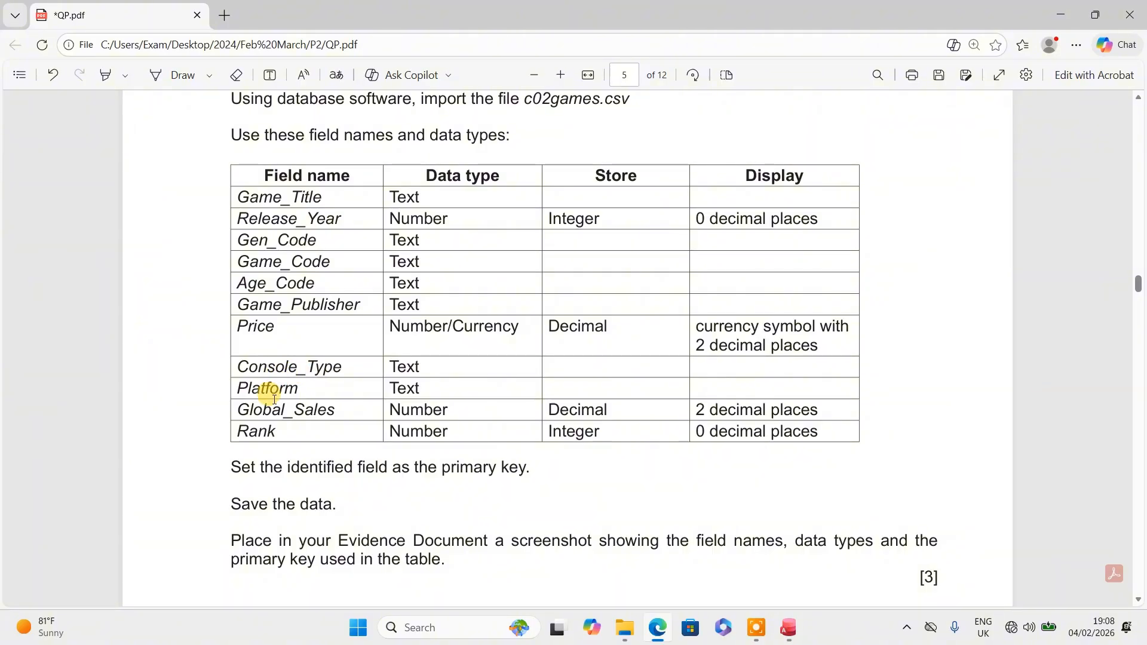
click(658, 630)
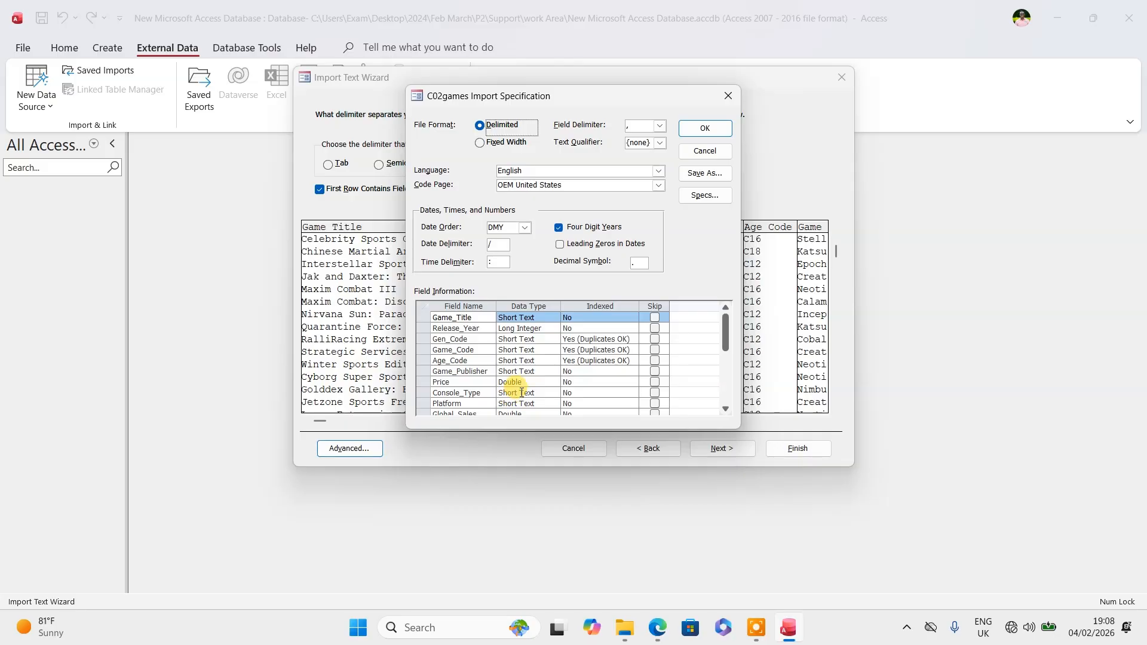
scroll(521, 393, down, 1)
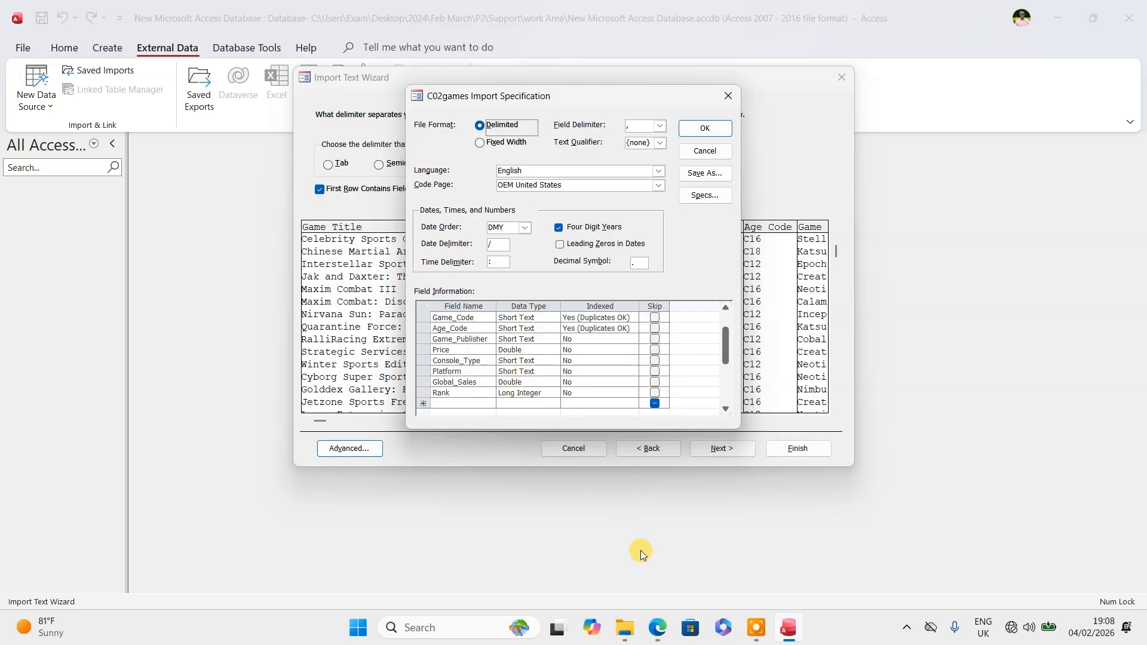
click(657, 627)
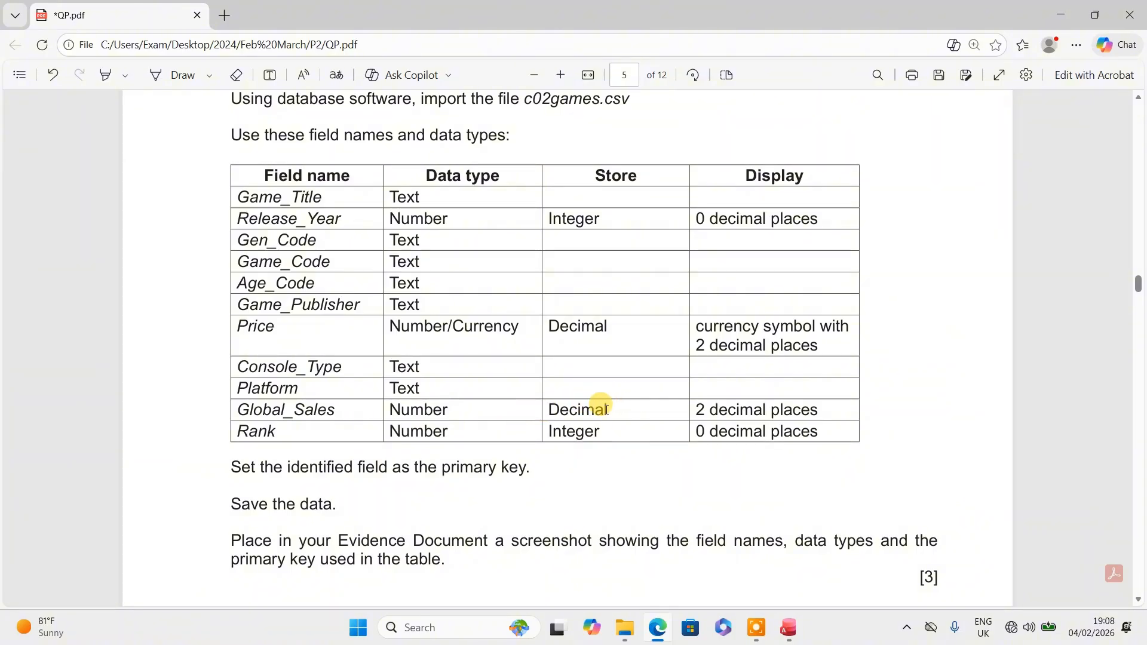
click(658, 630)
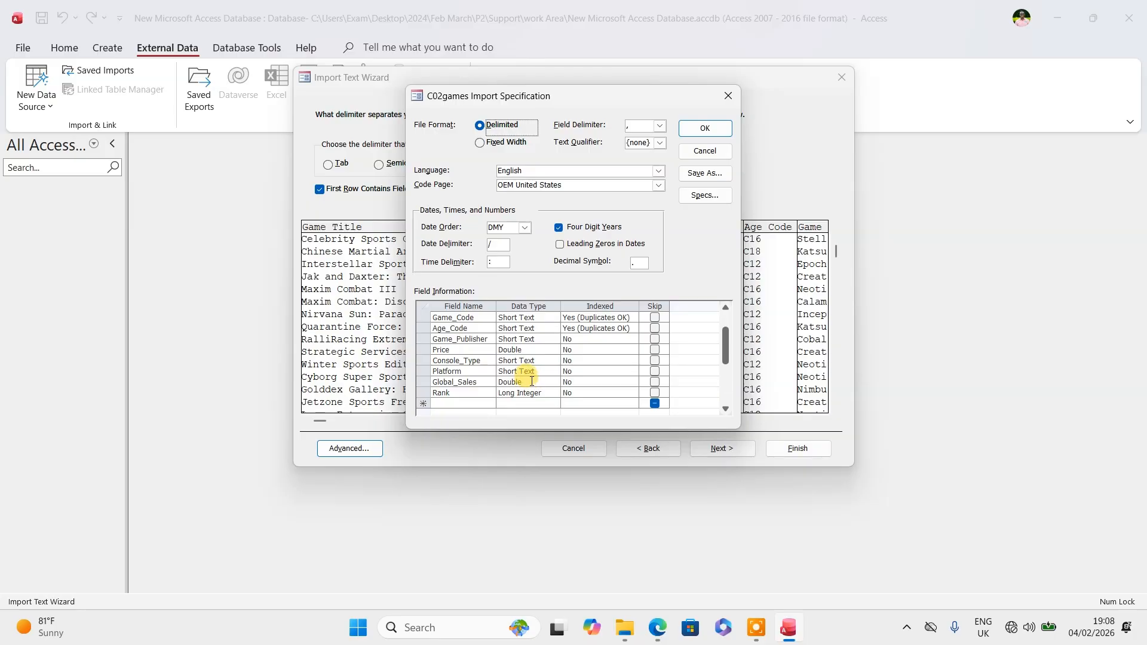
click(657, 627)
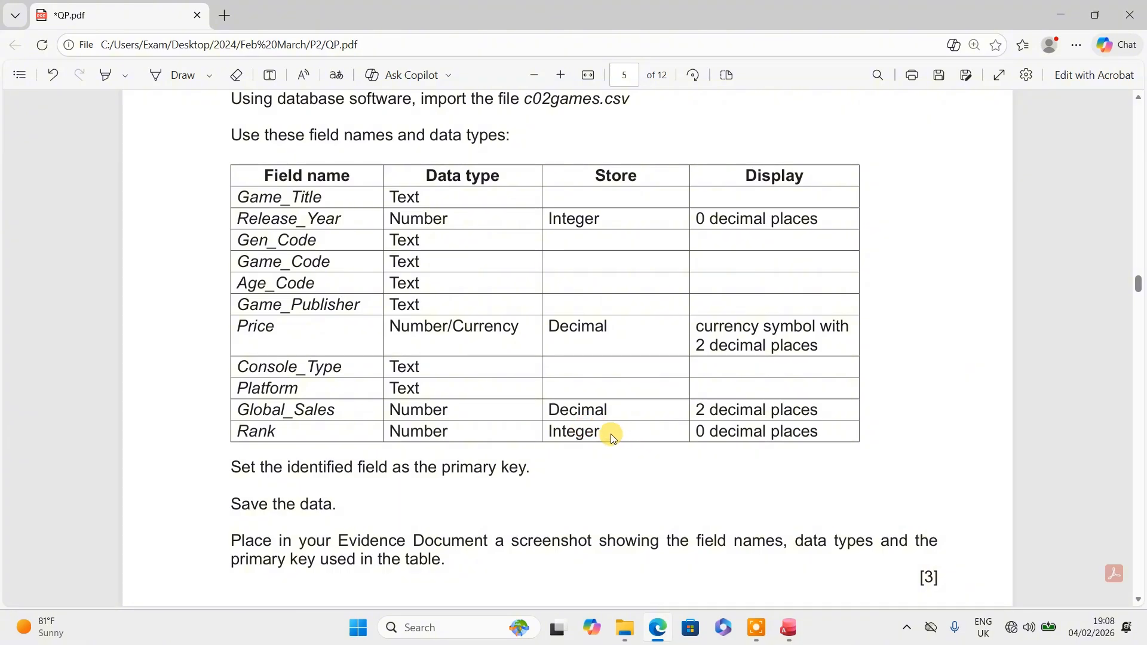
click(660, 629)
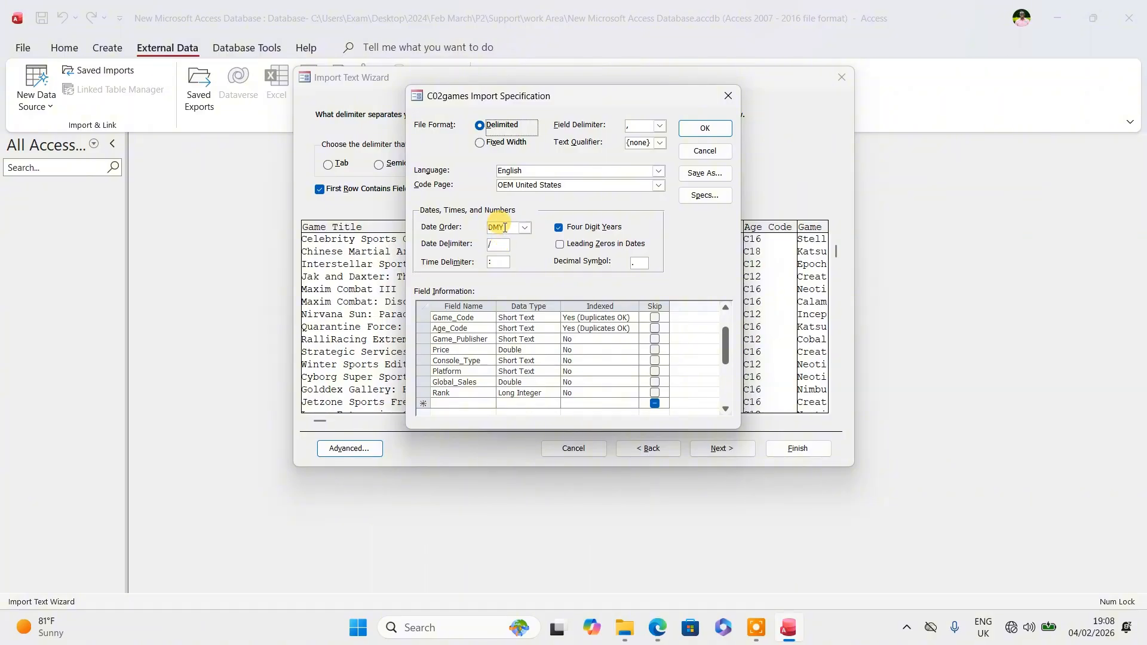
- Accept the import specification and complete the import with Game_Code as the primary key, without saving the import steps
click(705, 129)
click(720, 449)
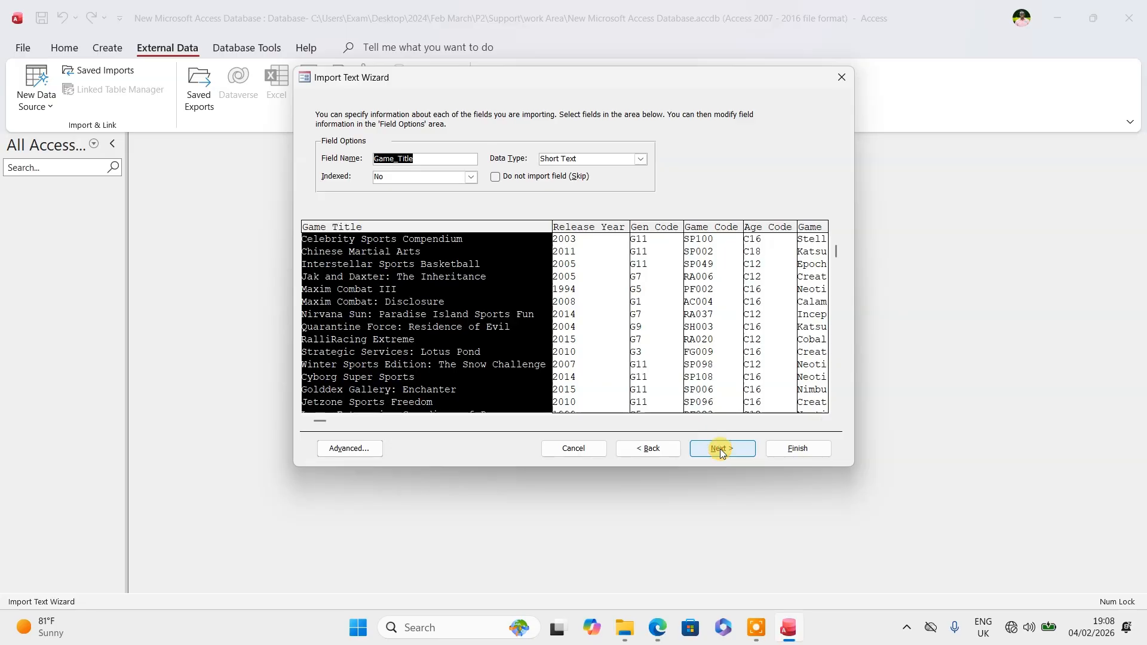
click(719, 449)
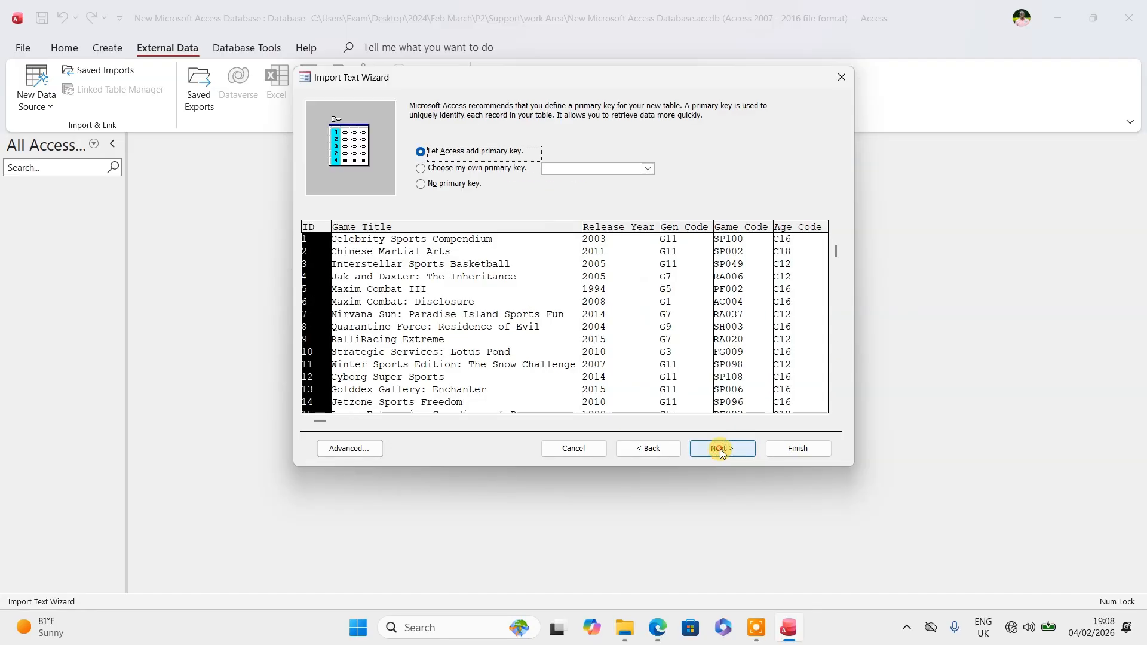
click(503, 170)
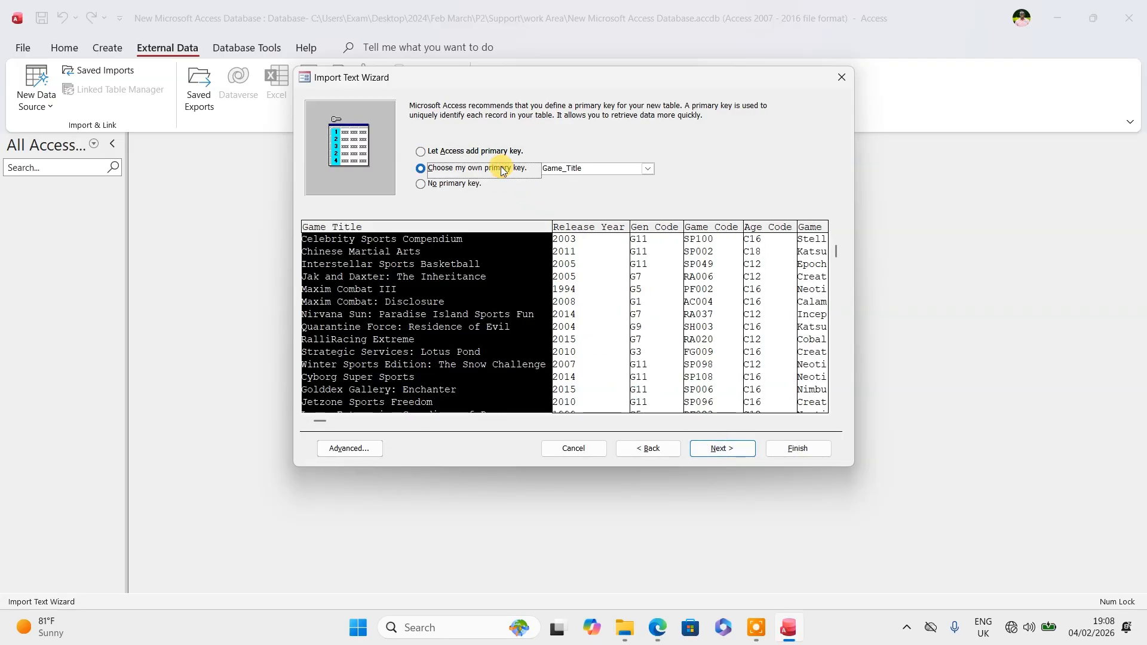
click(648, 170)
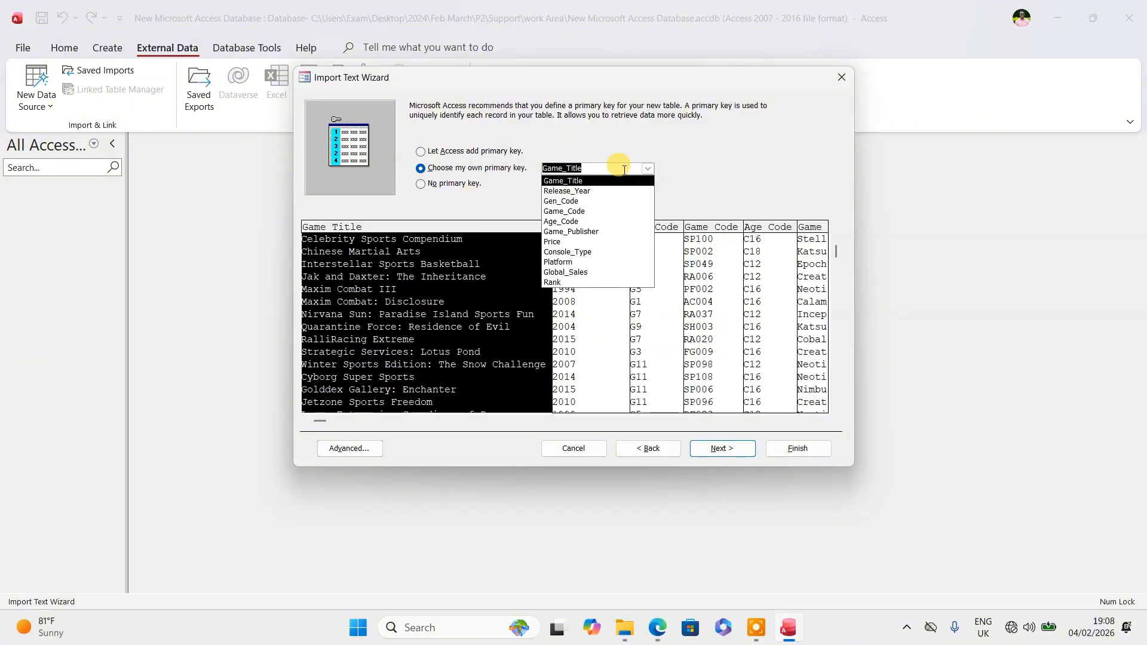
click(580, 213)
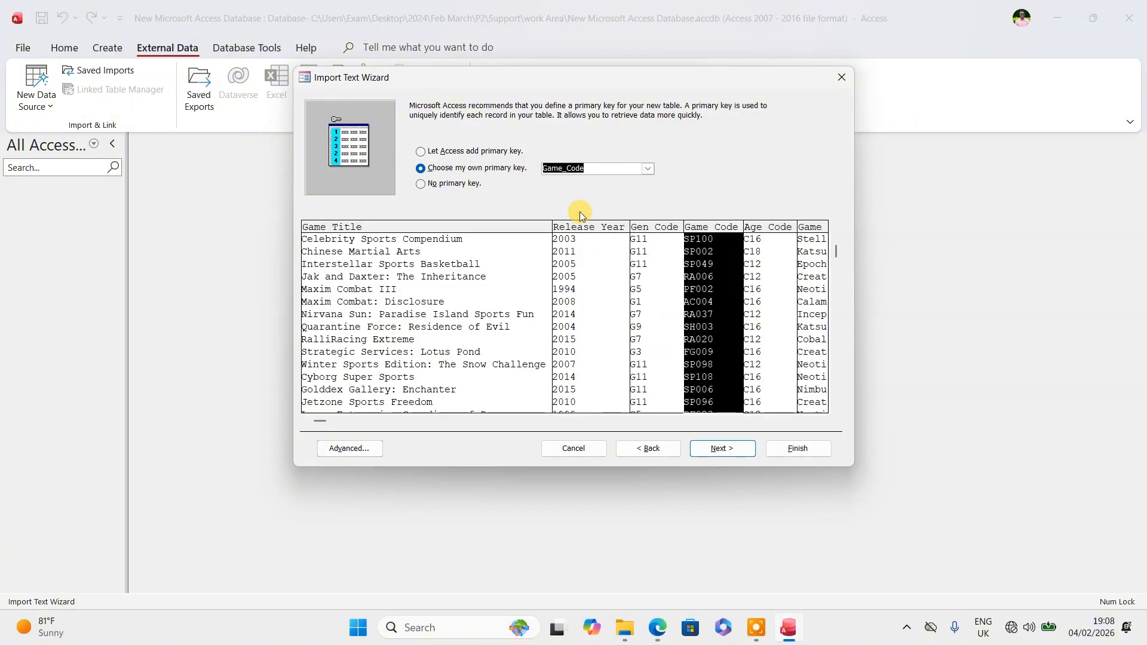
click(723, 449)
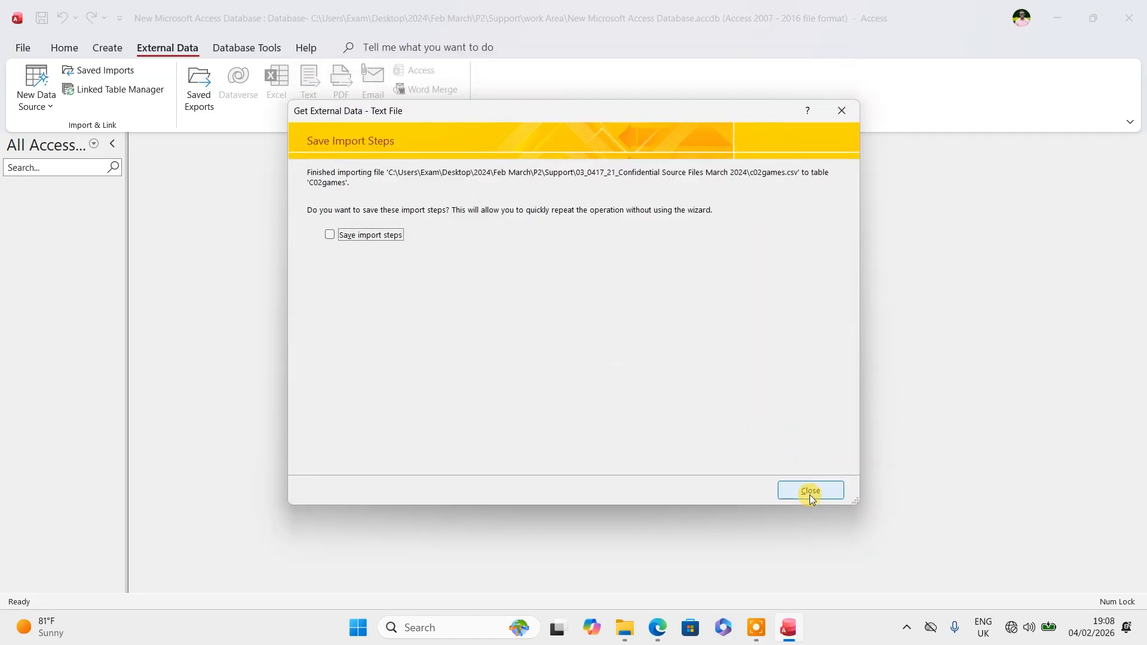
click(810, 491)
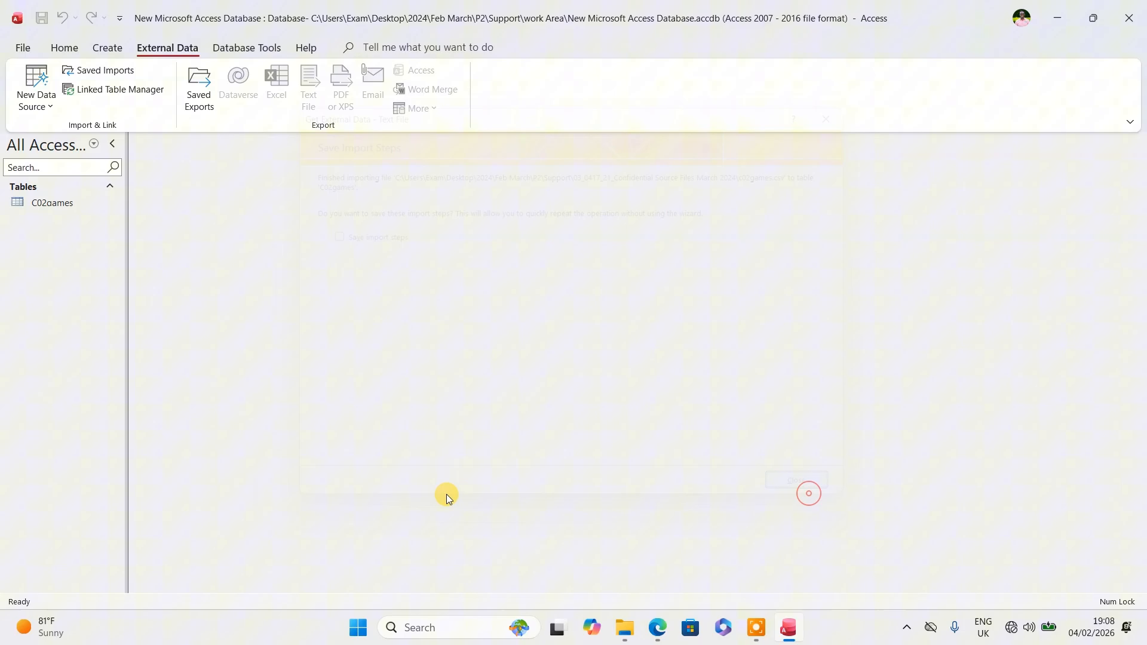
- Open the C02games table, fit the Game_Title column to its contents, and check the required field formats in the question paper
double_click(49, 207)
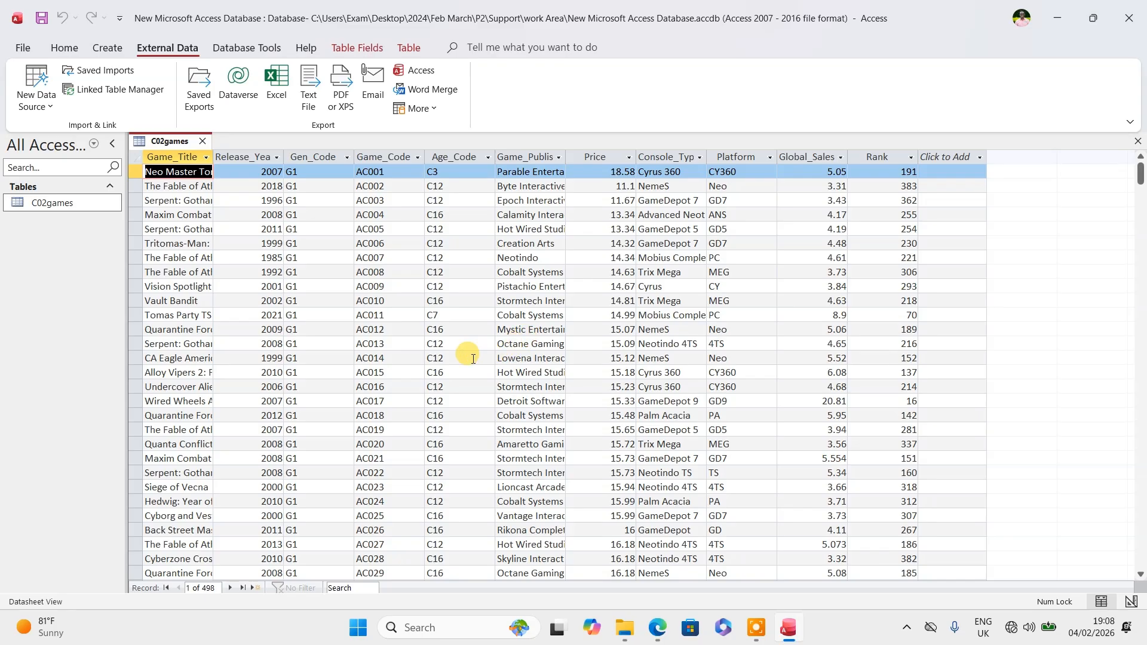
double_click(215, 155)
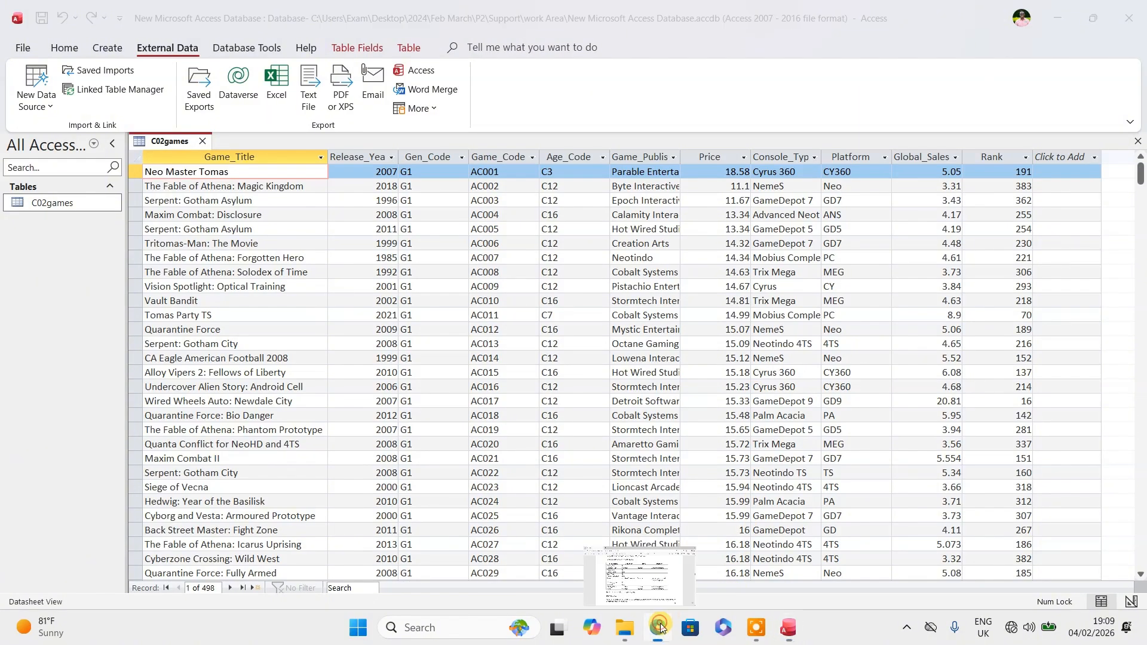
click(637, 578)
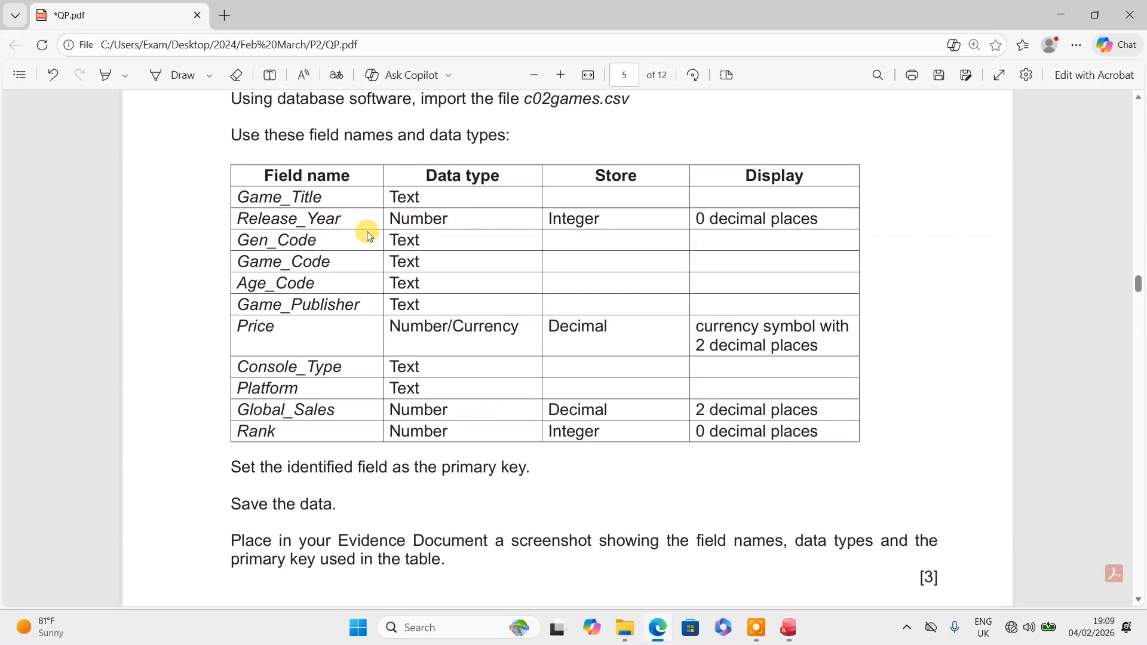
click(659, 627)
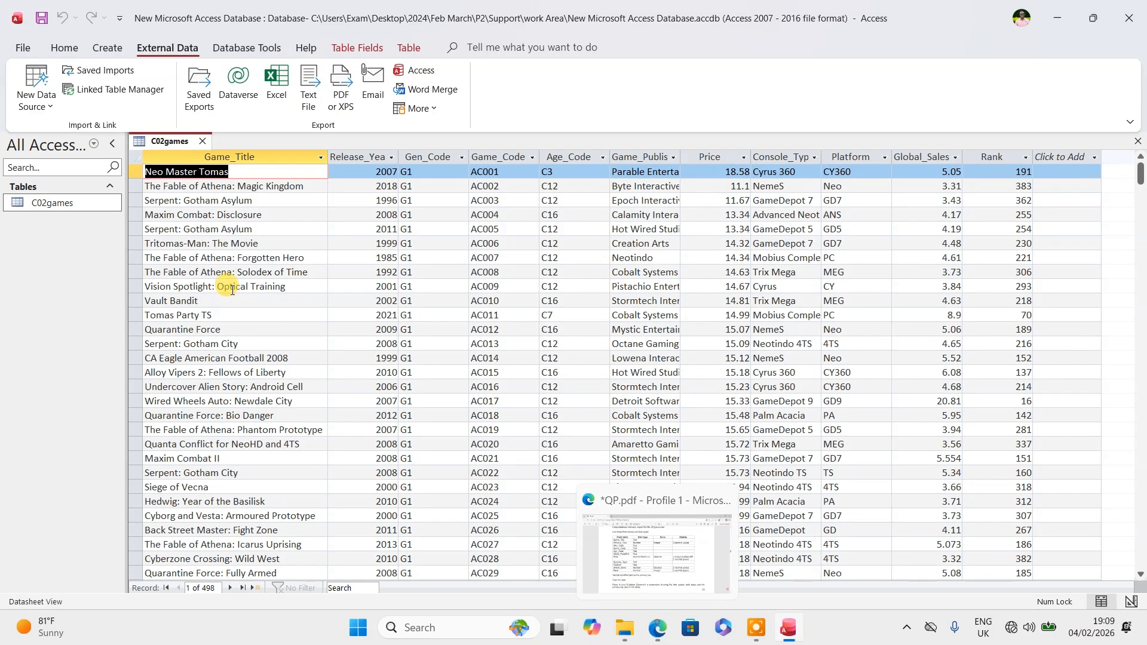
- Show the C02games table in Design View and set the Release_Year field's decimal places to 0, as the question paper requires
right_click(162, 144)
click(212, 221)
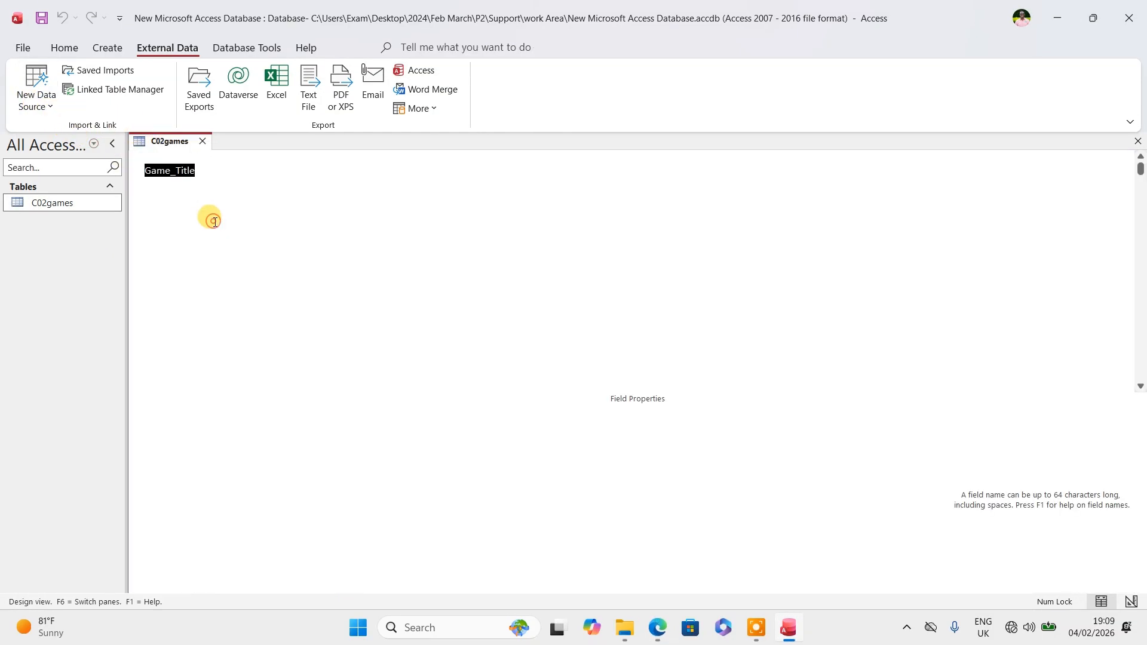
click(657, 627)
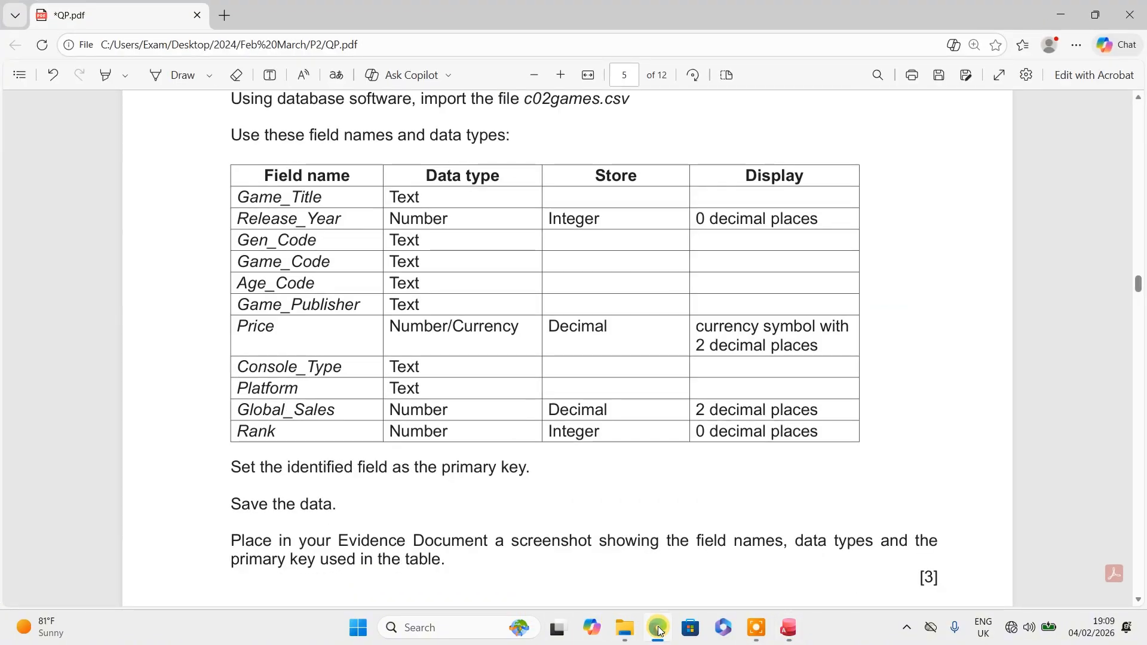
click(658, 627)
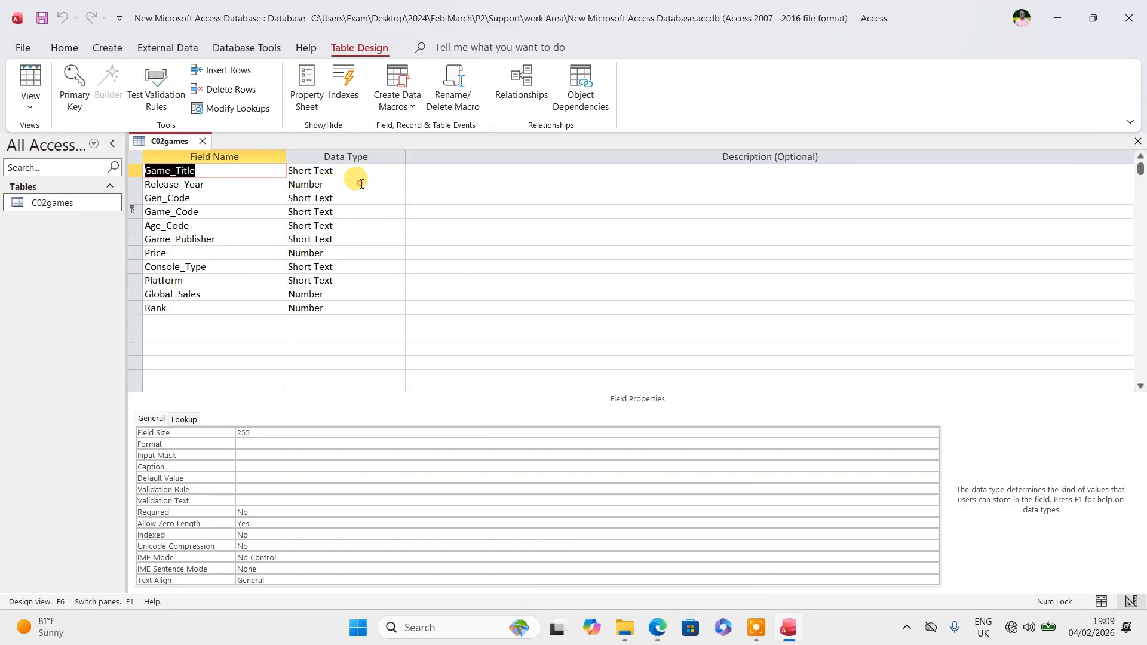
click(359, 185)
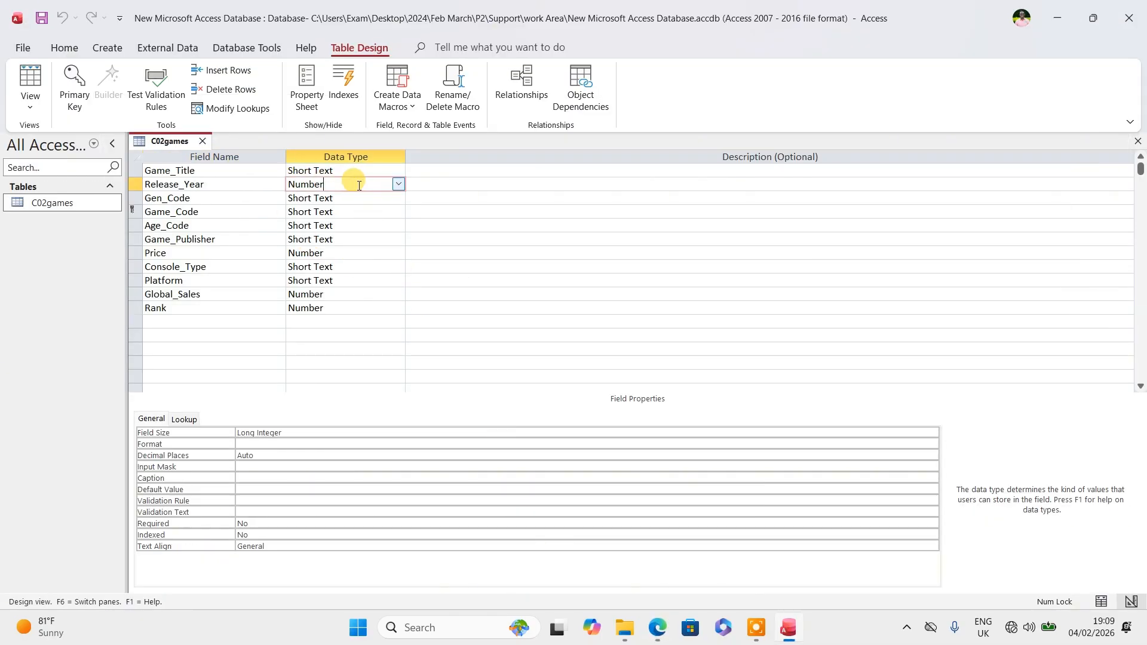
click(267, 455)
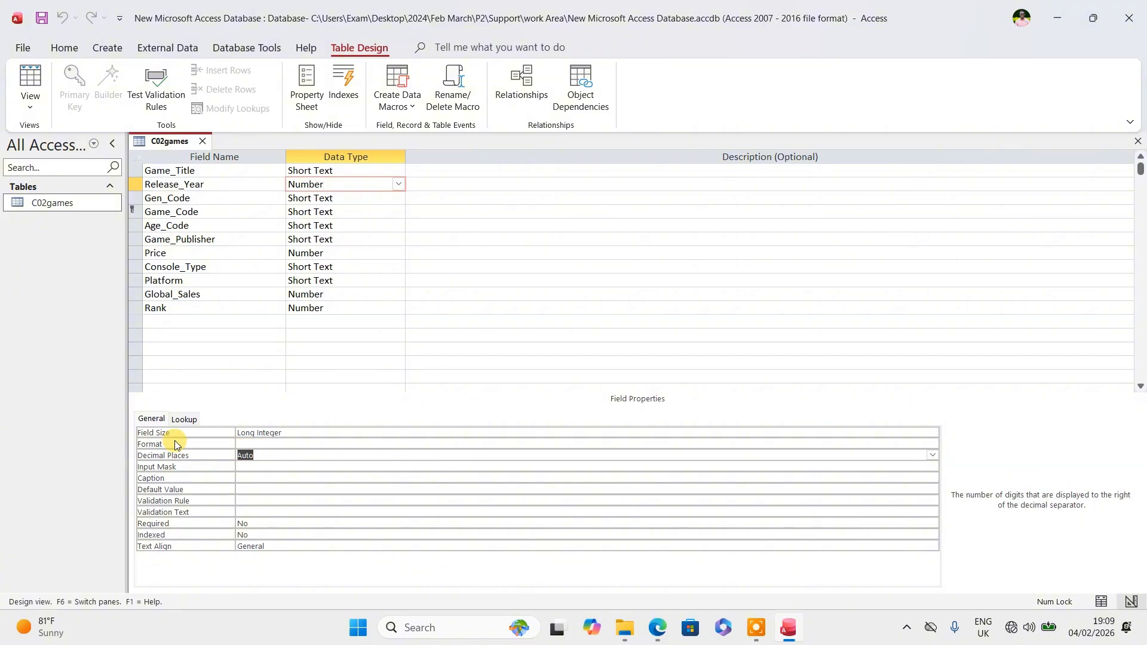
text(0)
- Check the Price display requirement in the question paper, then set the Price field to Currency format with 2 decimal places
mouse_move(657, 627)
click(636, 587)
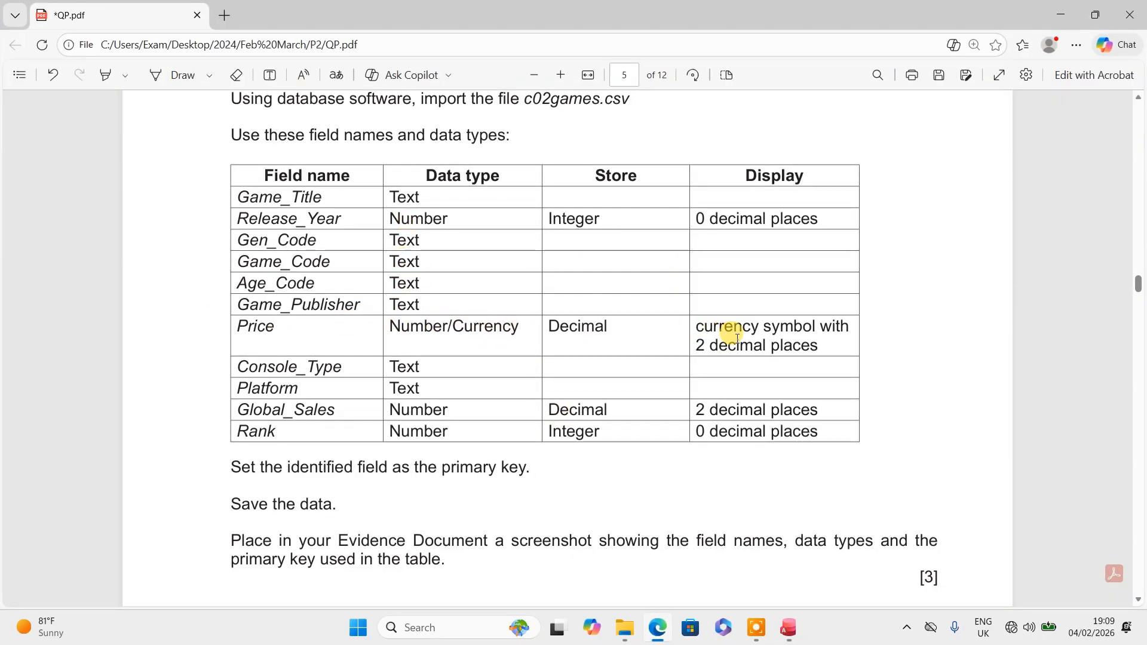
click(657, 627)
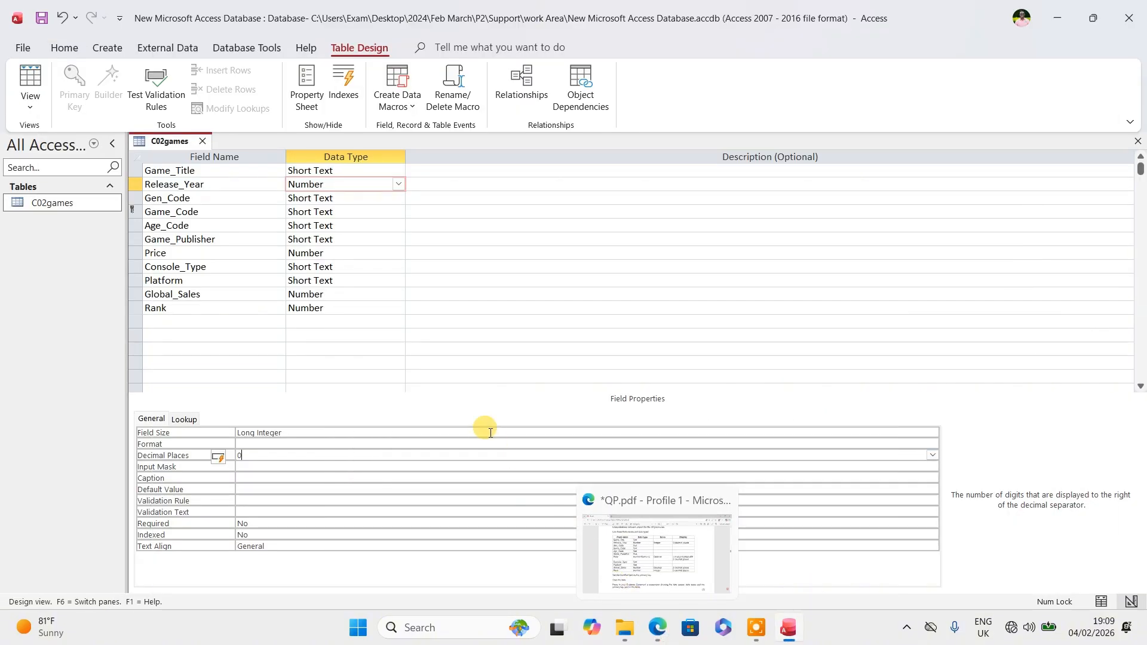
click(334, 252)
click(269, 442)
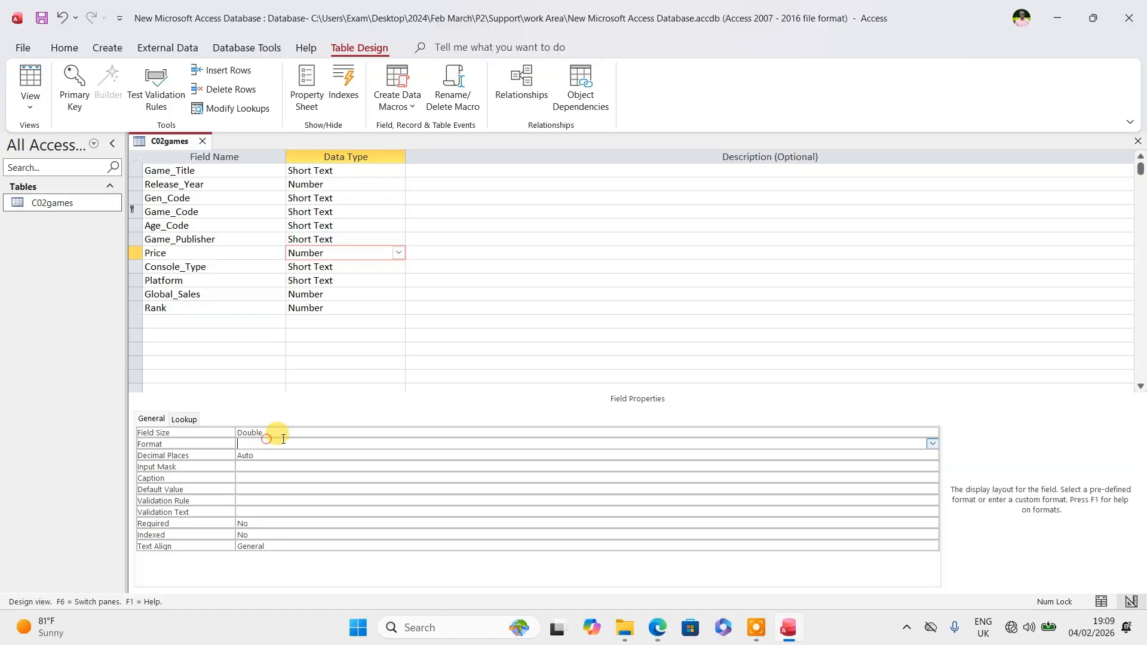
click(929, 444)
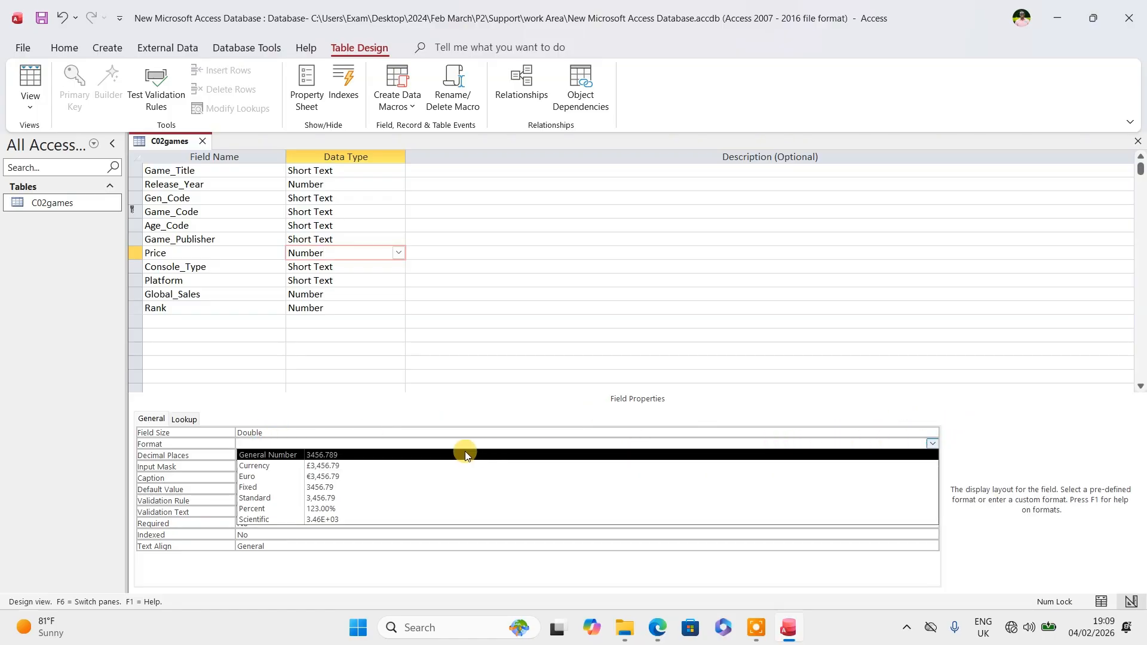
click(334, 464)
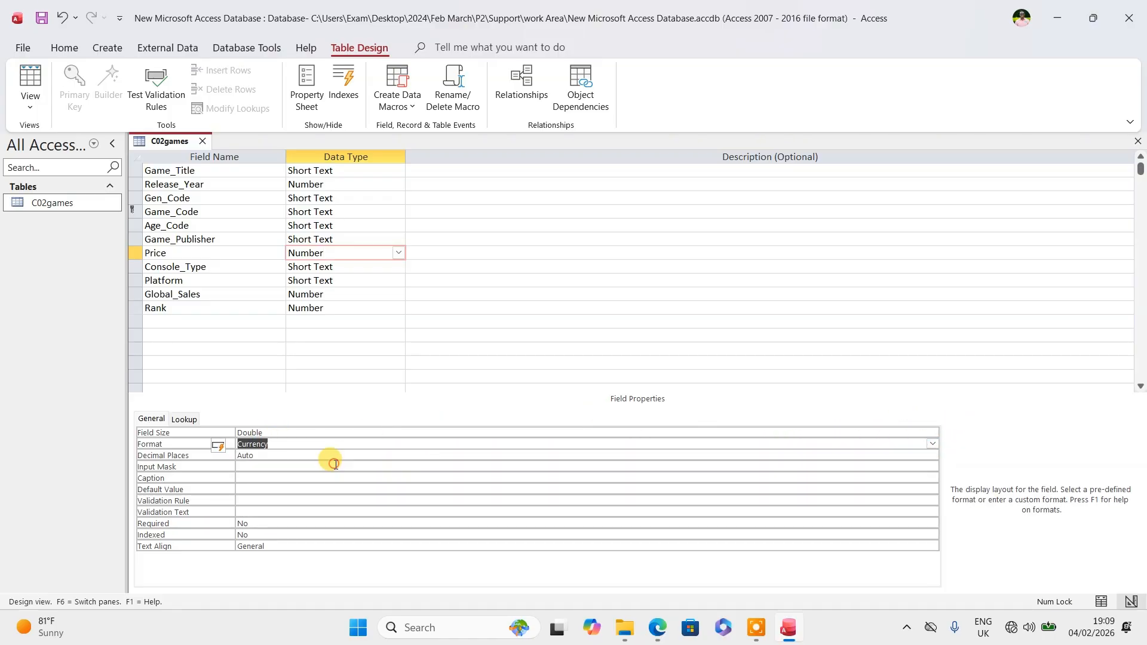
double_click(261, 457)
text(2)
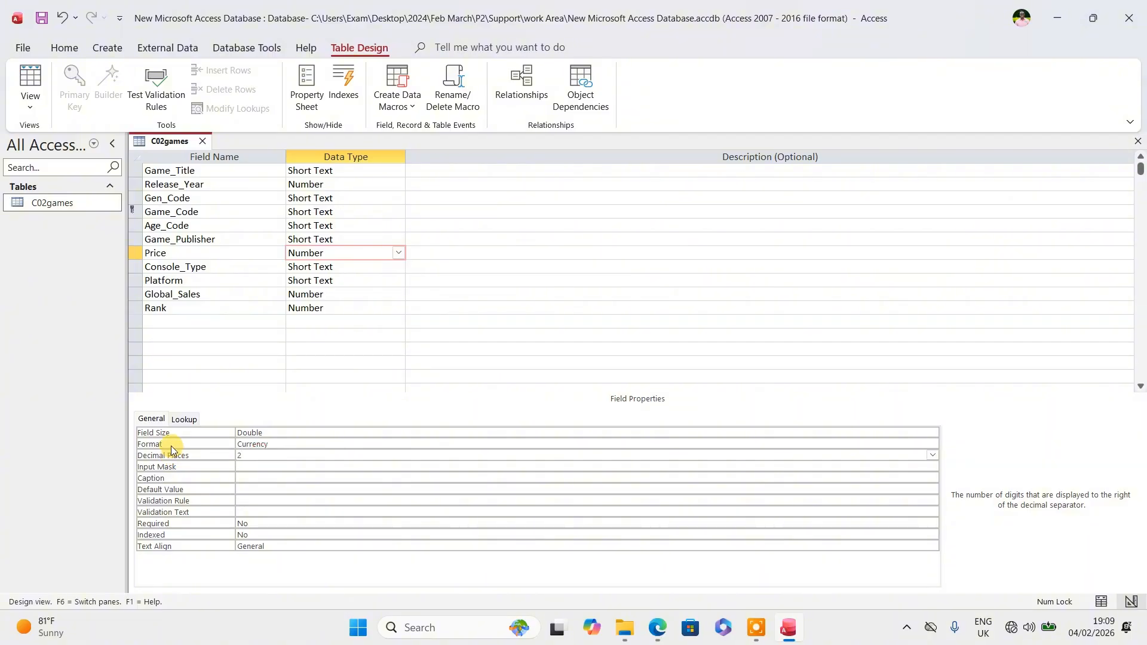
- Check the Global_Sales requirement in the question paper, and set that field's decimal places to 2 in the C02games table design
click(657, 628)
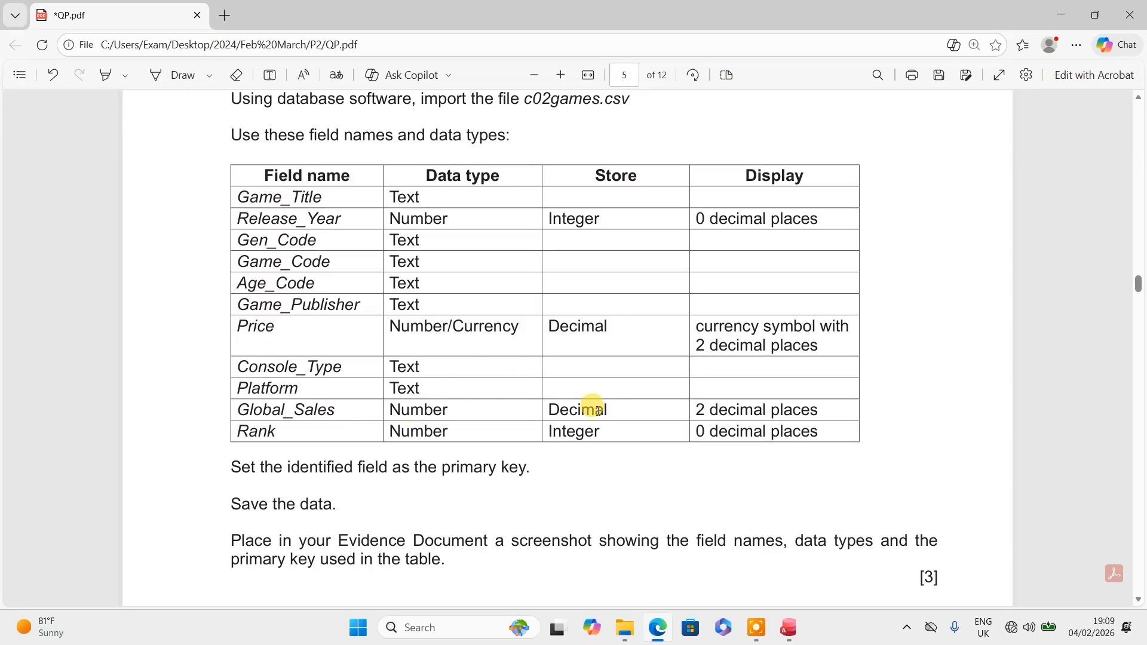
click(658, 627)
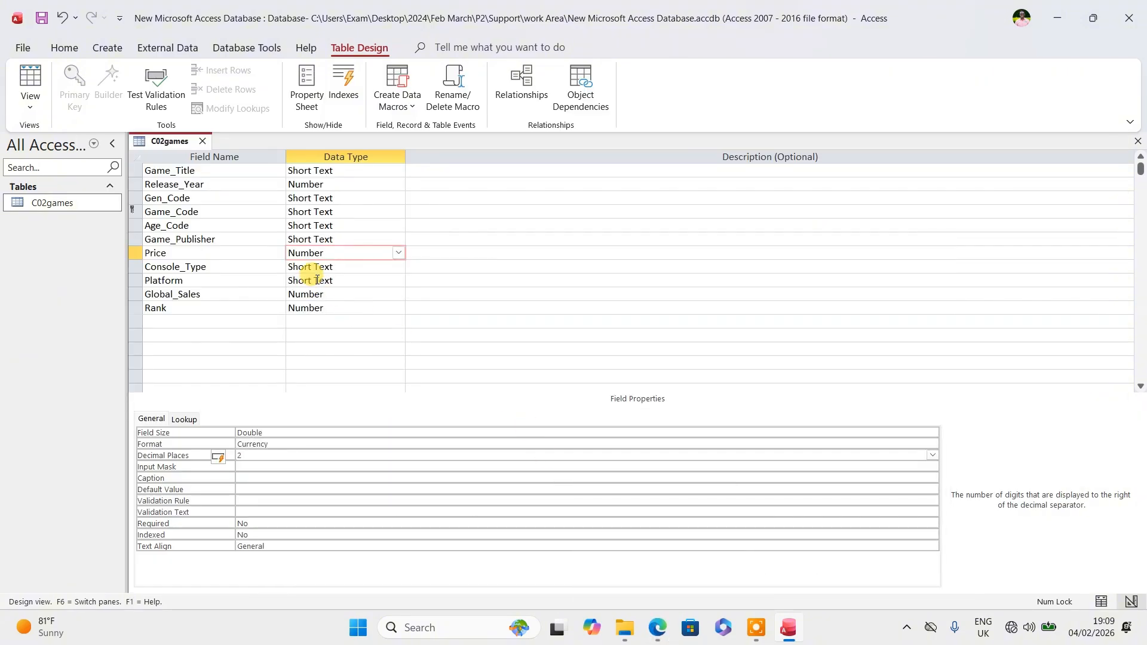
click(328, 294)
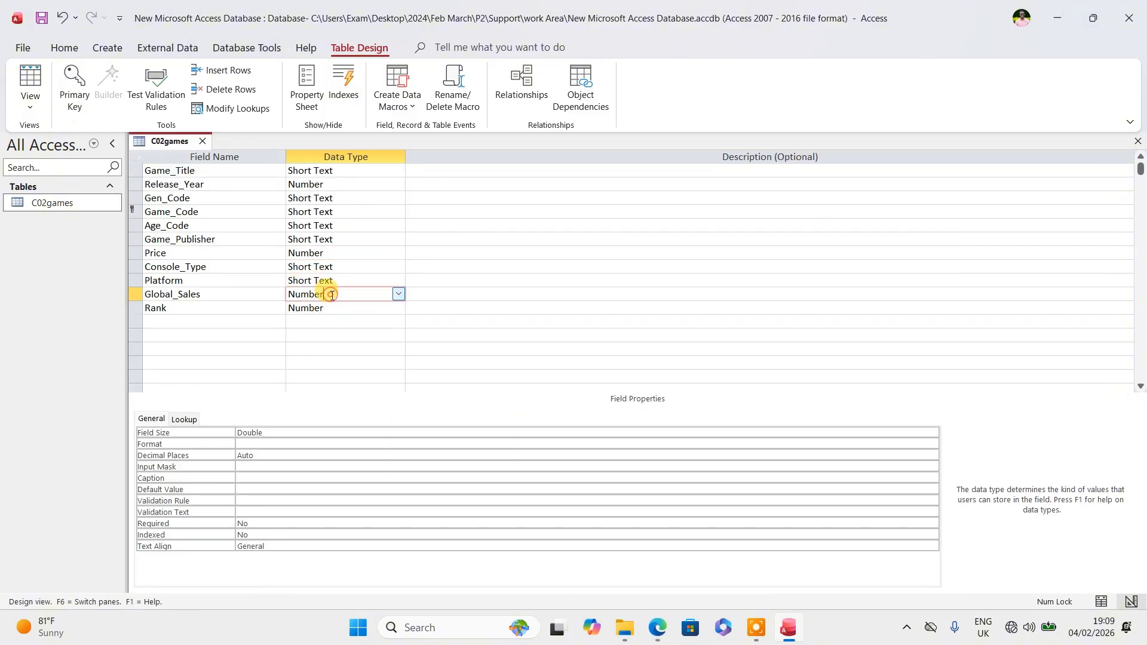
click(272, 455)
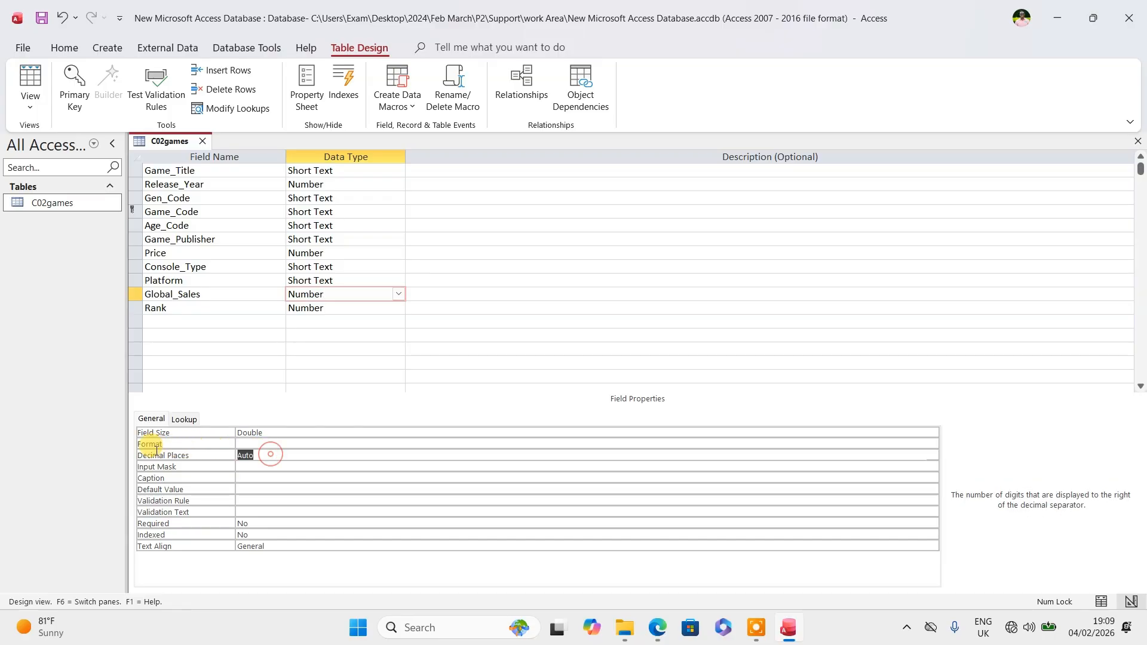
text(2)
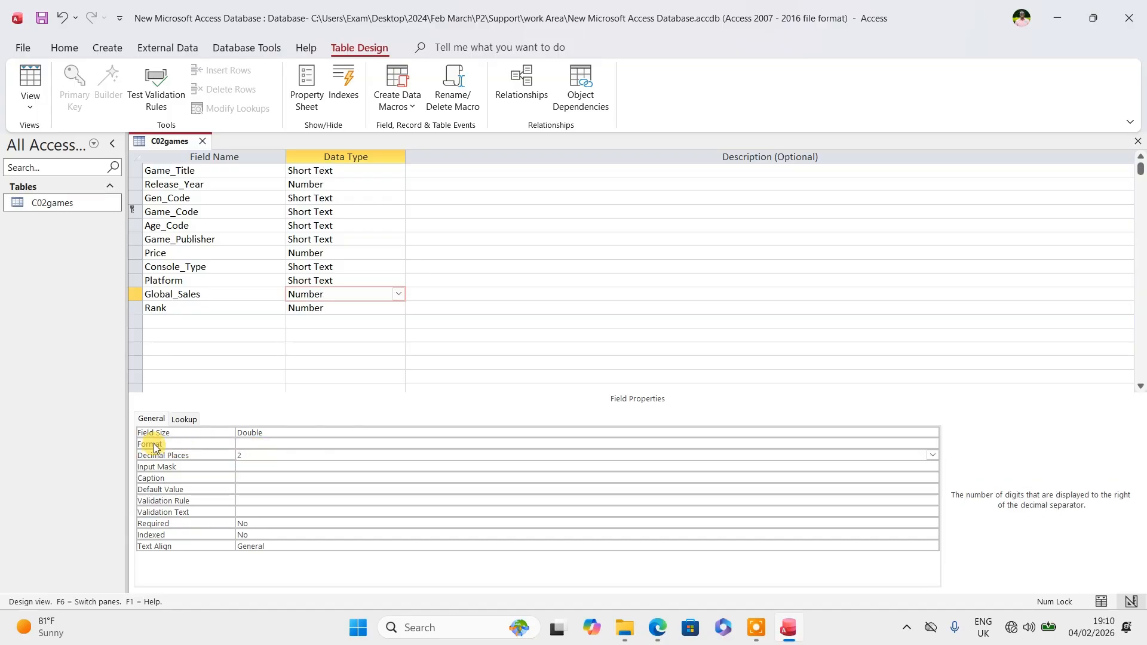
- Check the Rank requirement in the question paper and set the Rank field's decimal places to 0
click(660, 629)
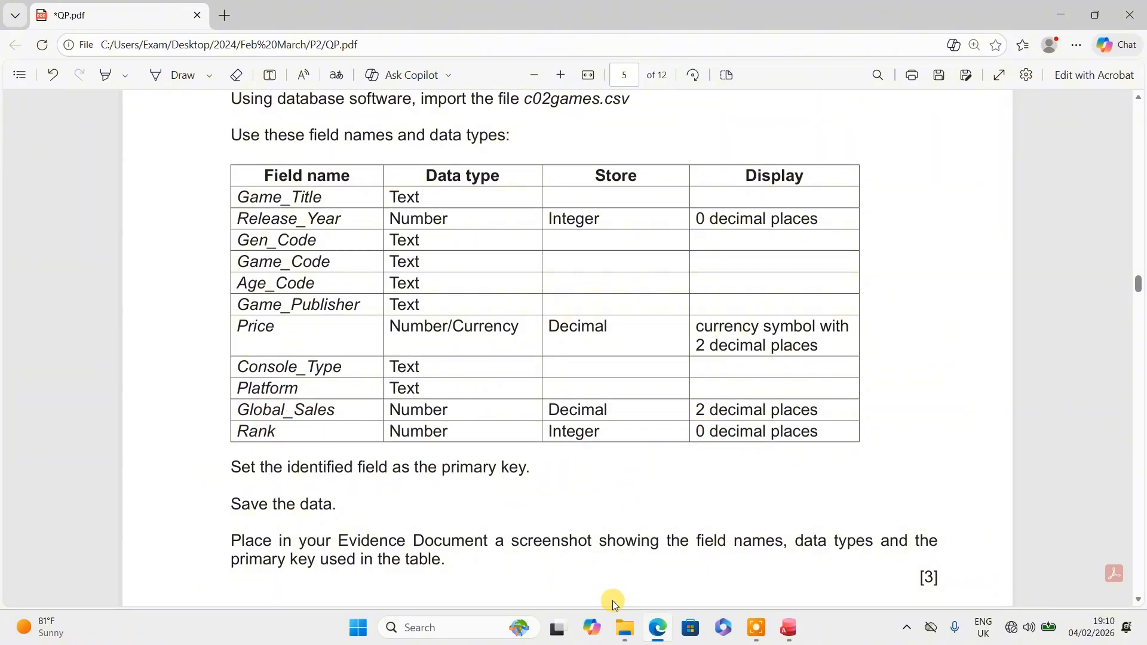
click(658, 628)
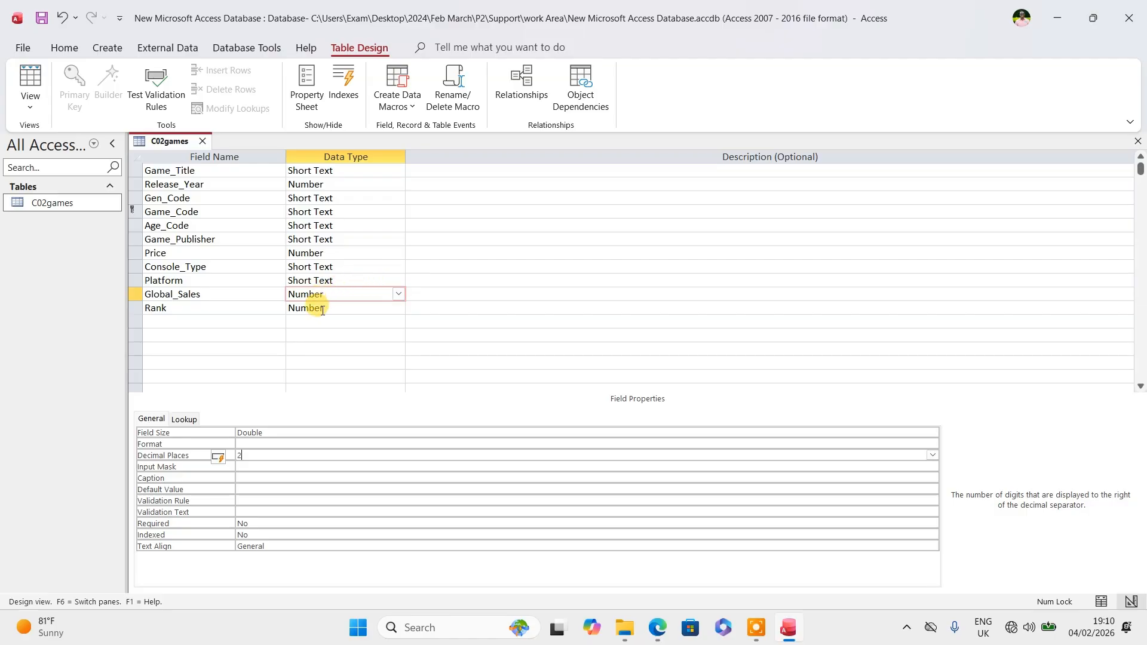
click(325, 307)
click(189, 457)
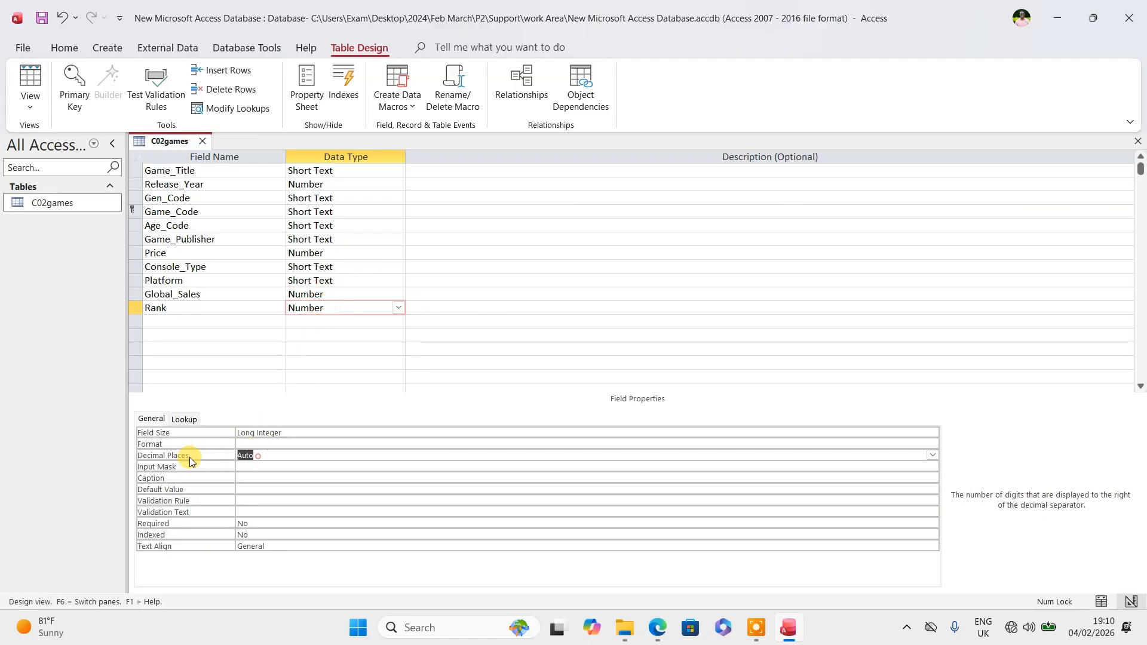
text(0)
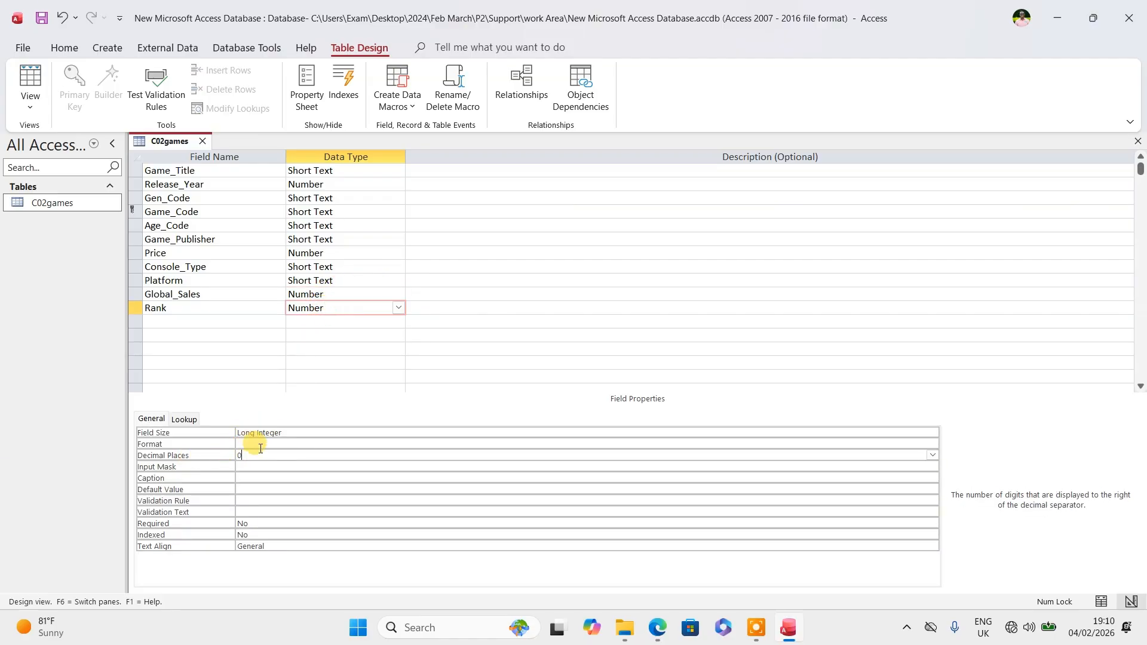
- Save the table, show it in Datasheet View, and compare the Global_Sales values with the display requirement in the question paper
click(30, 82)
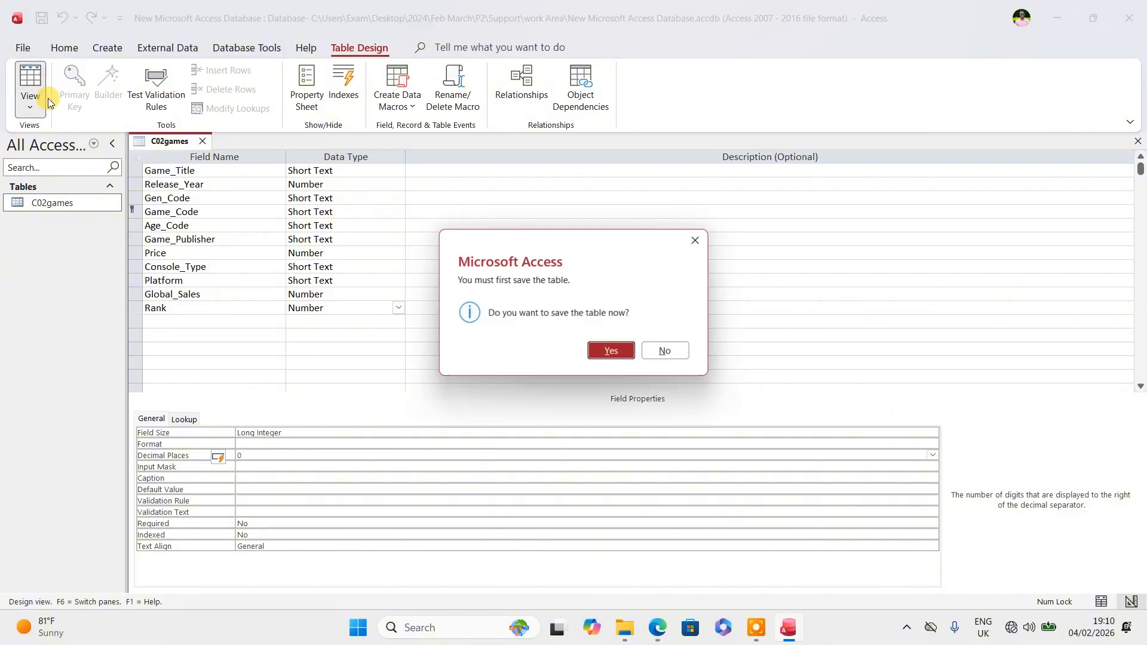
click(610, 353)
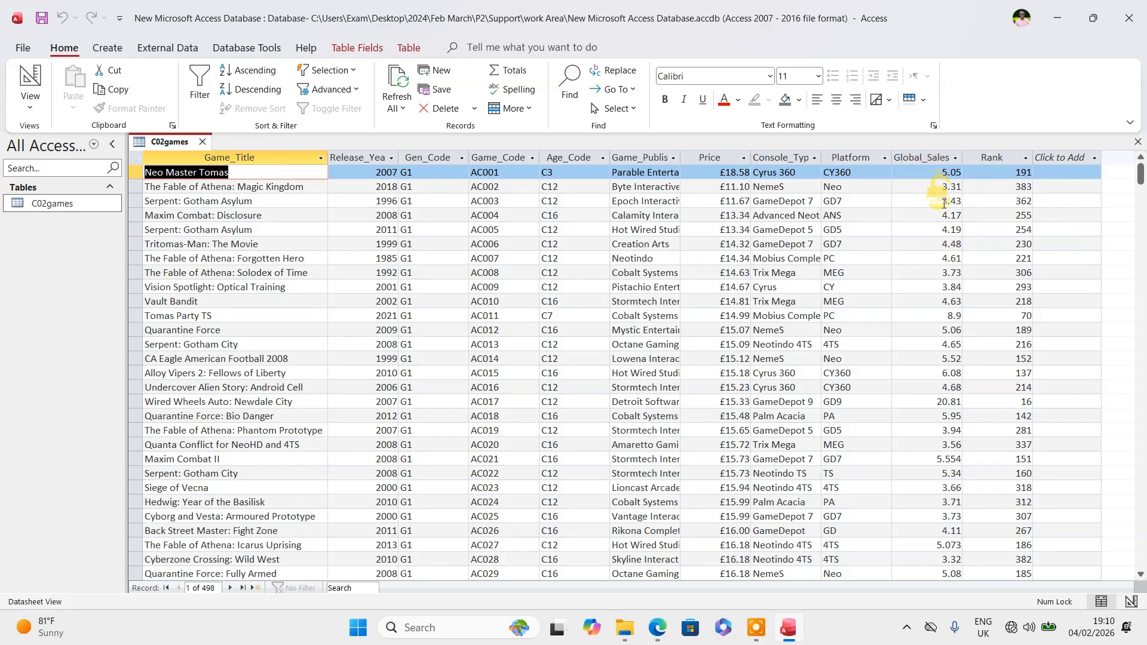
click(658, 623)
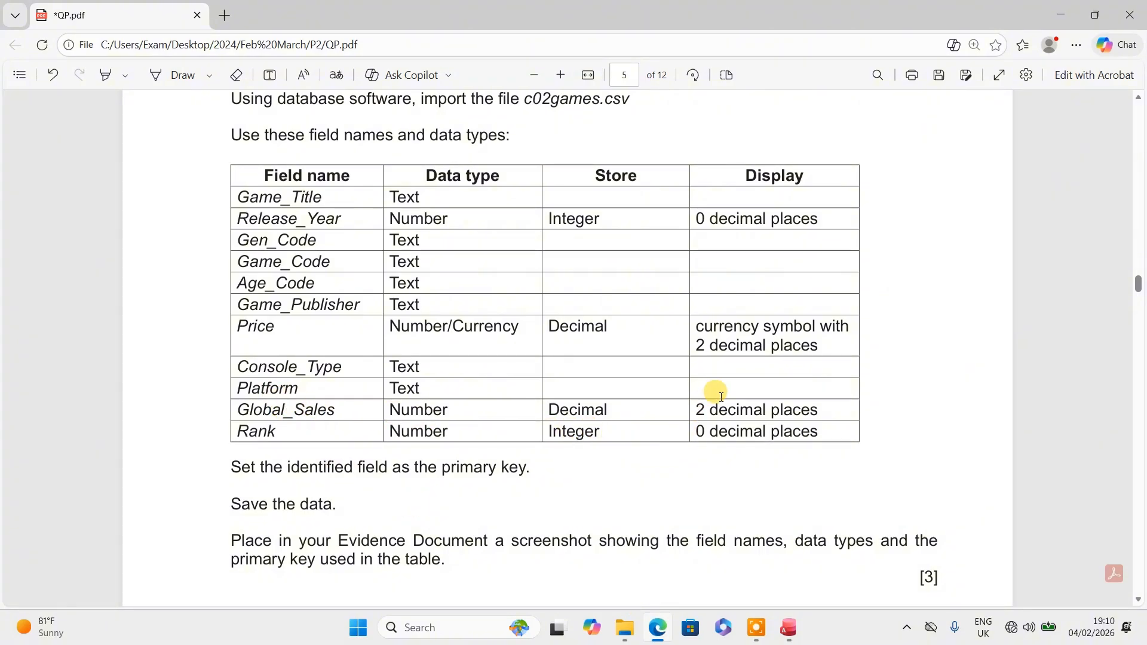
click(658, 627)
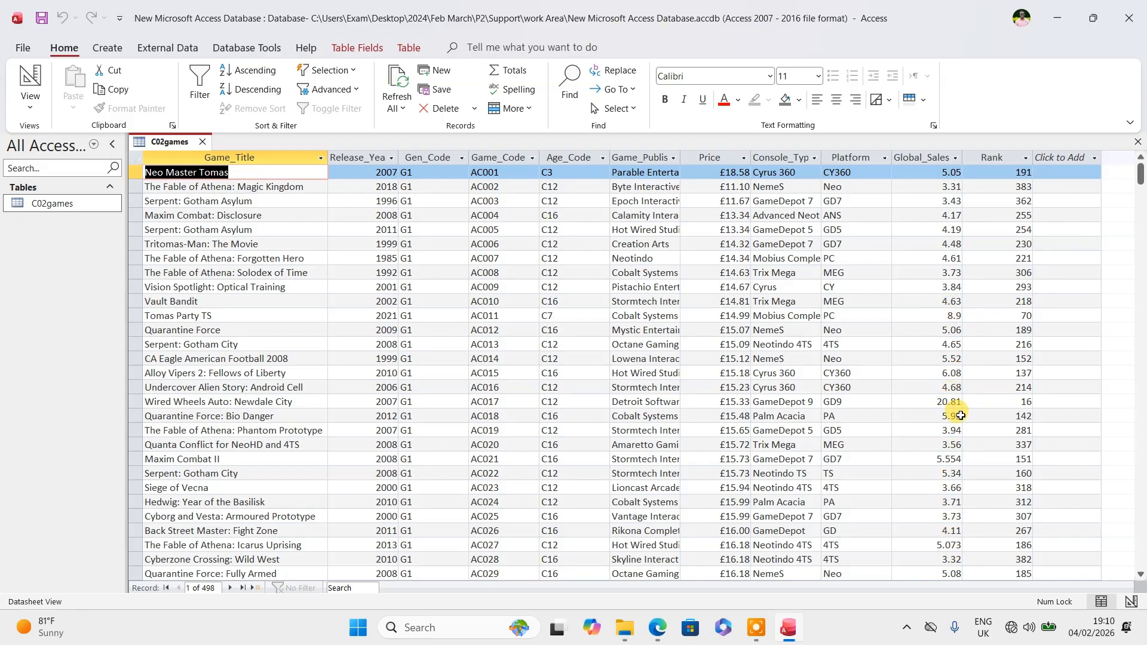
scroll(943, 451, down, 5)
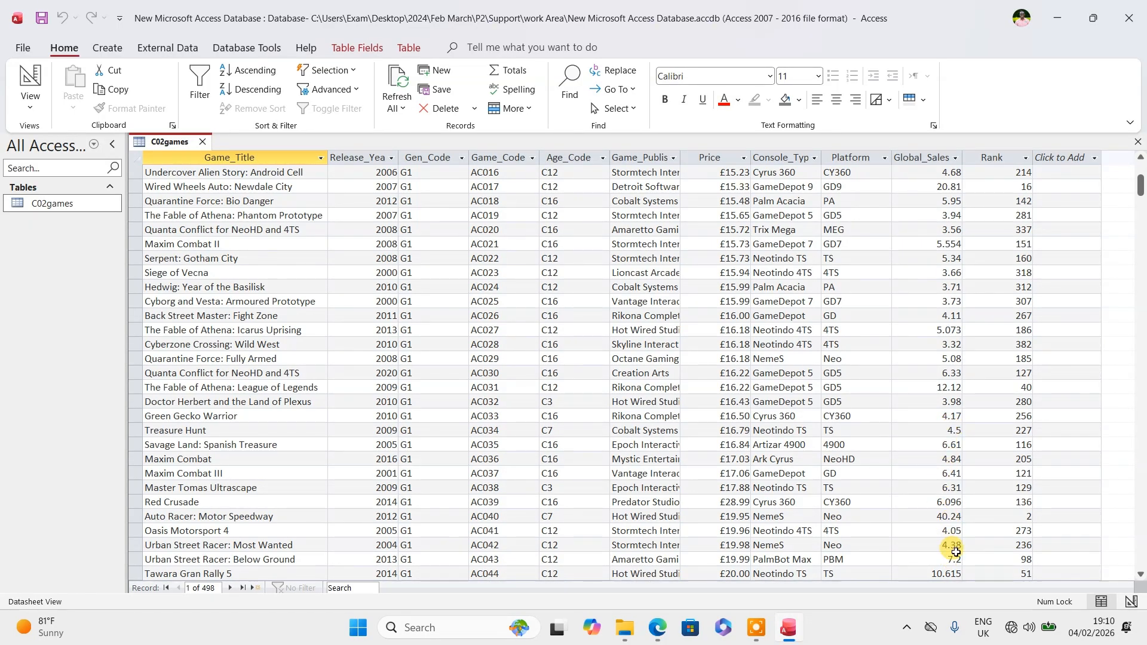
scroll(944, 412, up, 5)
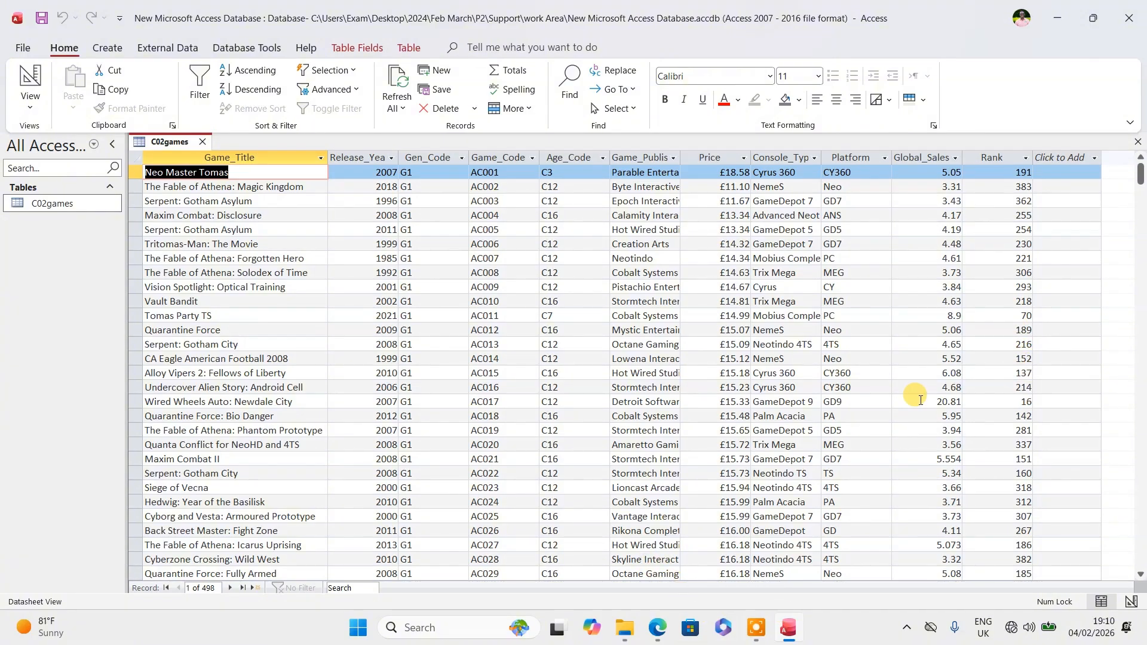
click(657, 629)
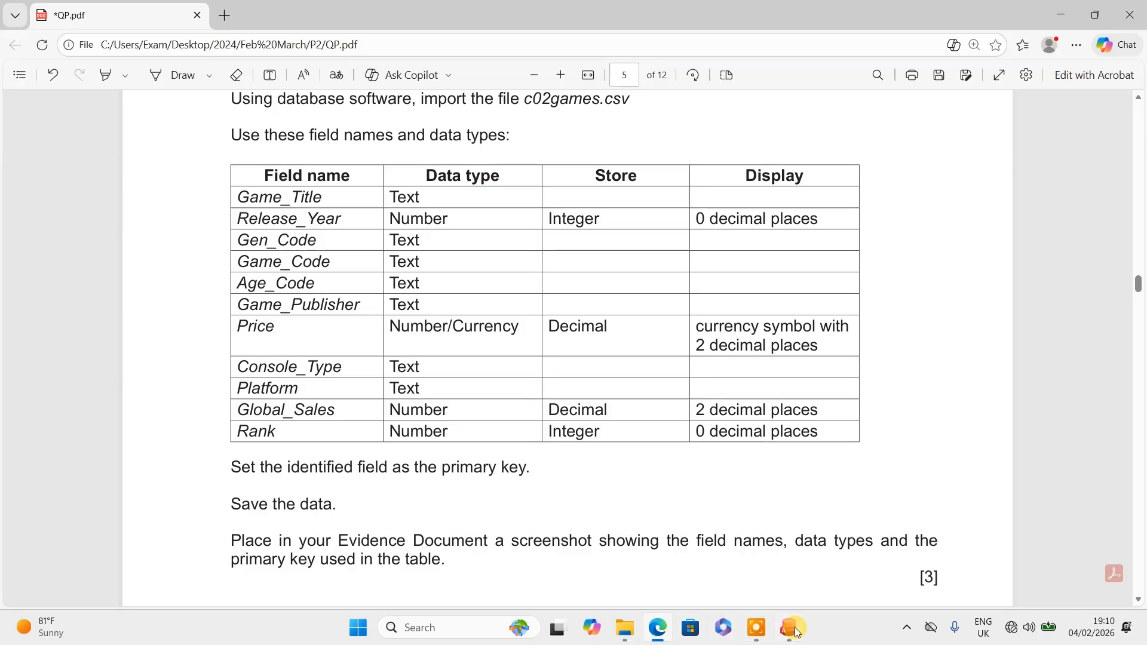
click(794, 631)
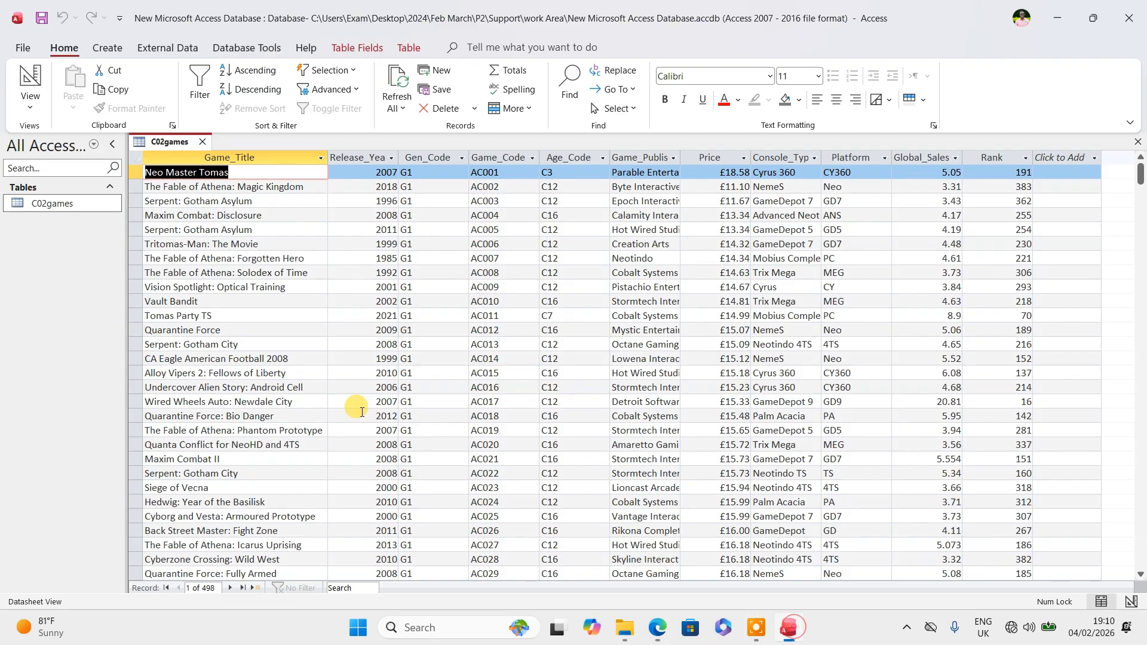
- Set the Global_Sales field's format to Fixed in Design View, and save the table while returning to Datasheet View
click(27, 81)
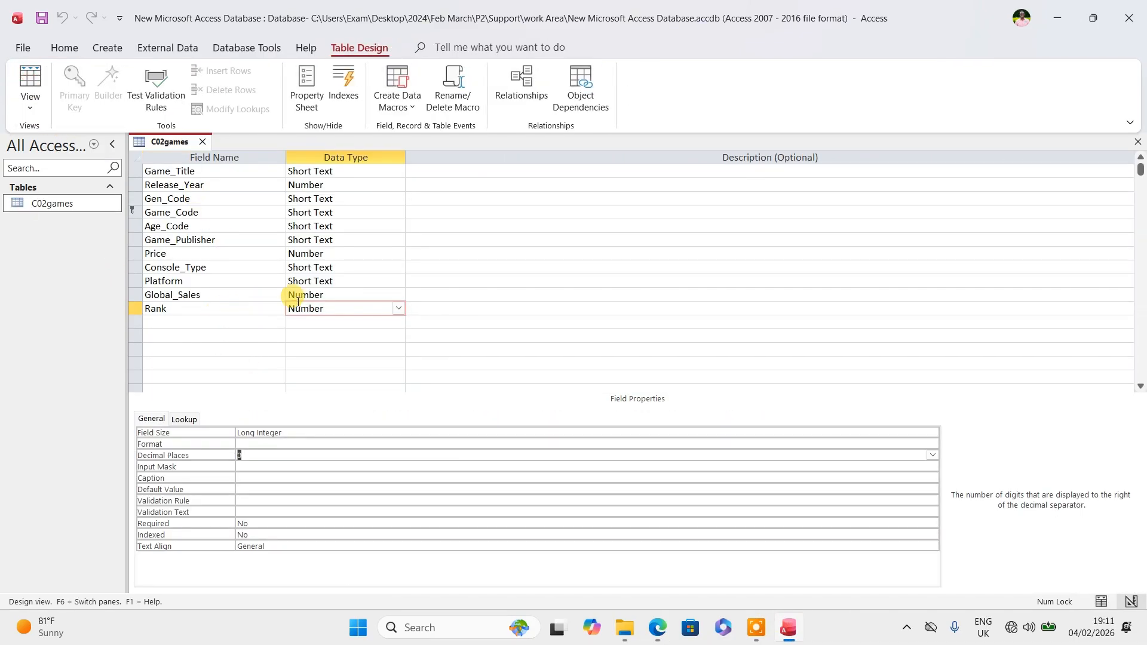
click(346, 295)
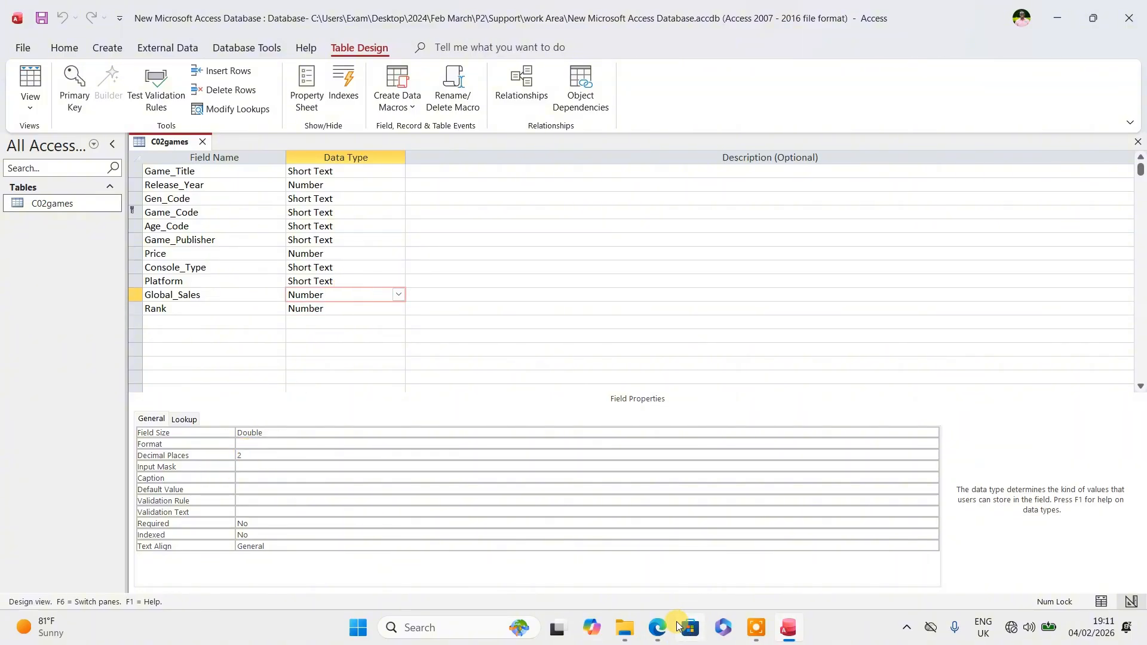
click(657, 627)
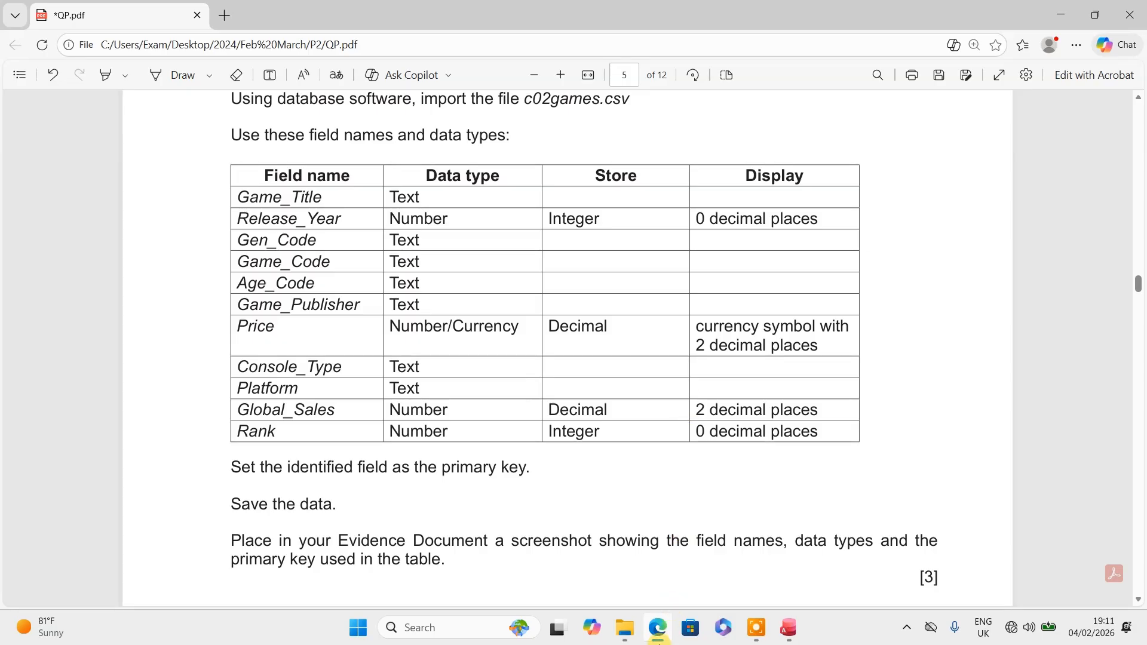
click(789, 628)
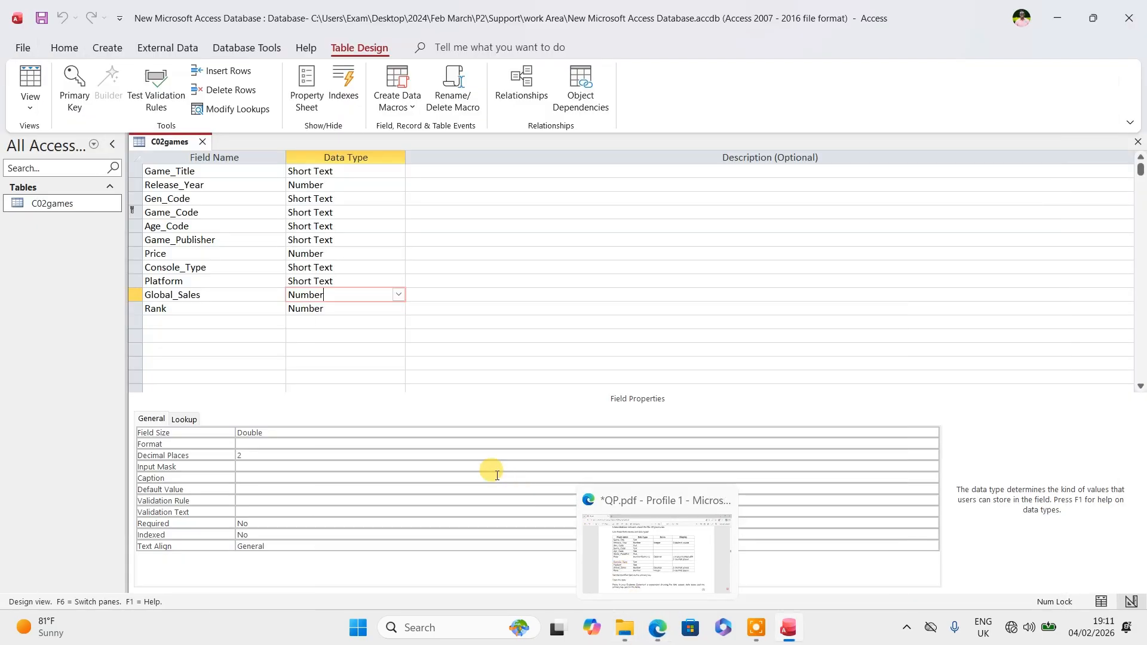
click(305, 442)
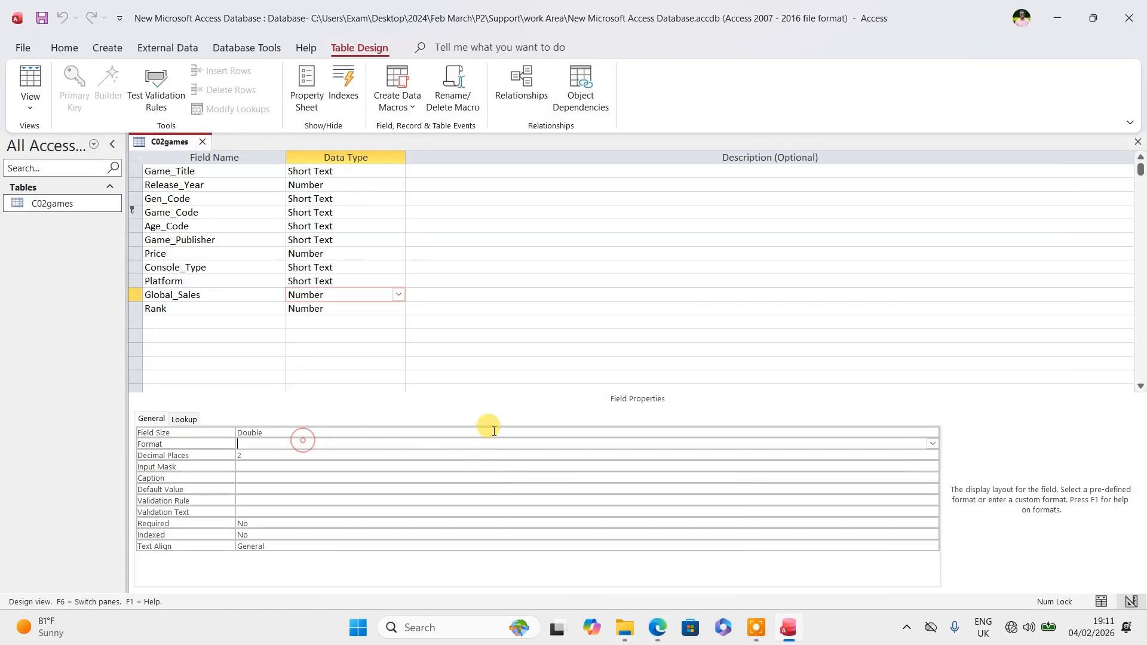
click(932, 445)
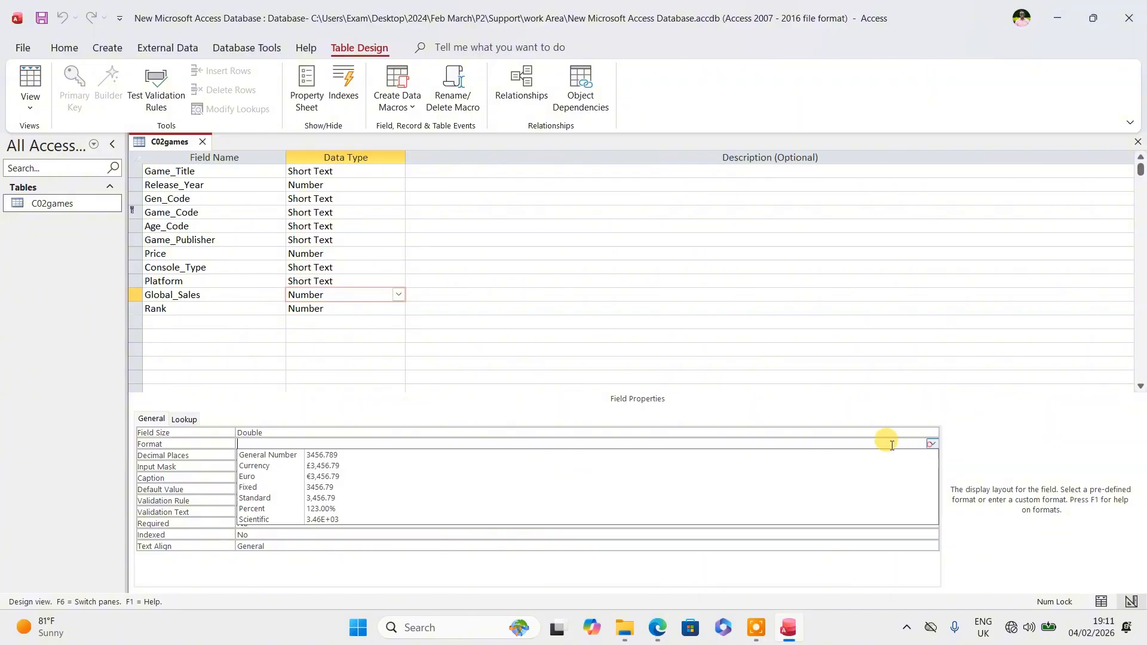
click(395, 489)
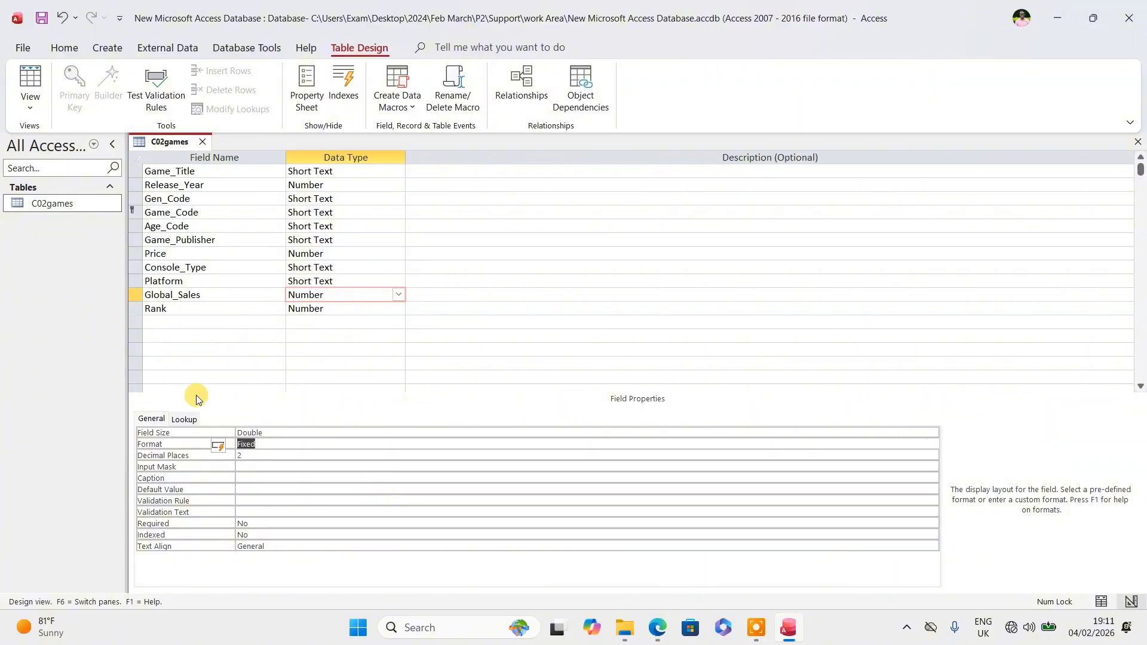
click(26, 78)
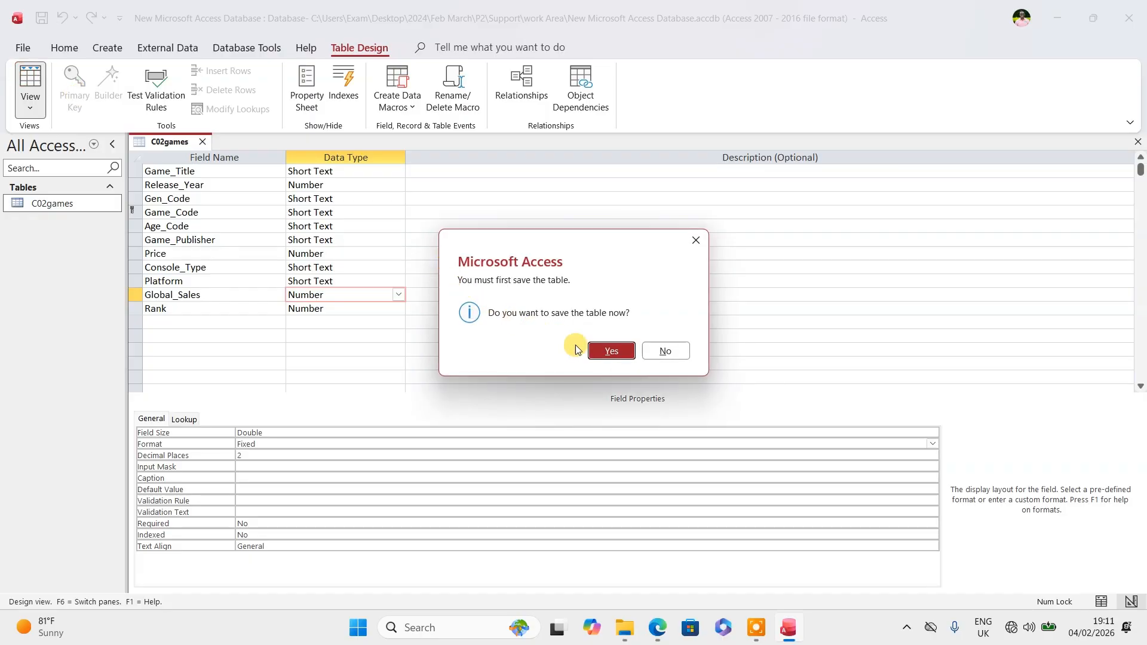
click(611, 351)
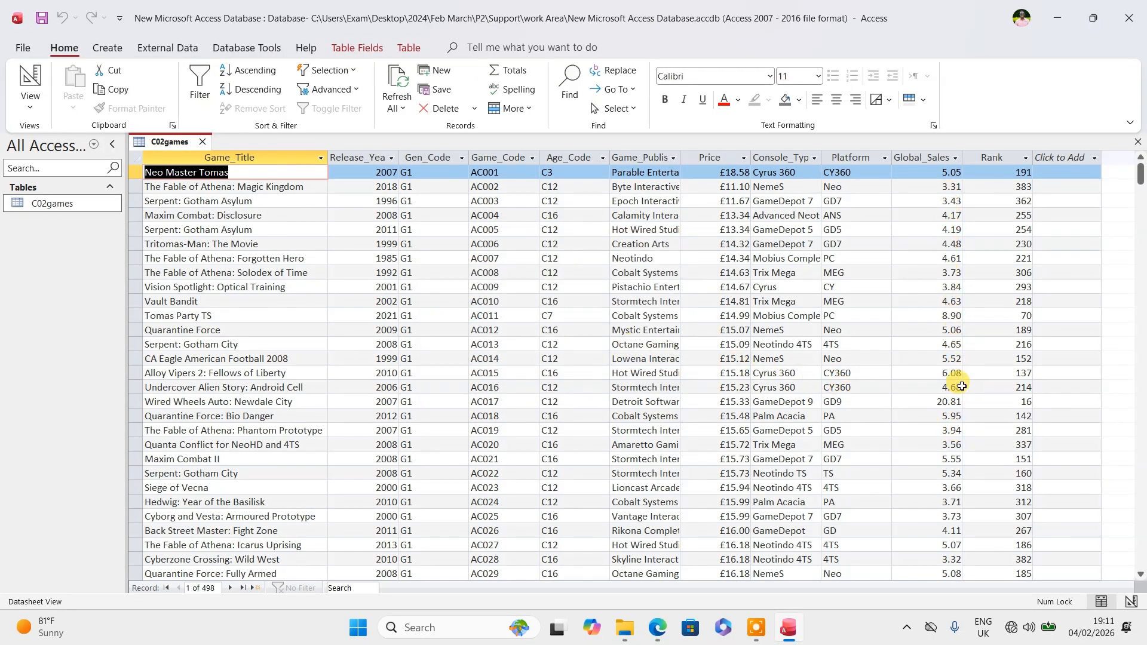
- Examine the Global_Sales values through the C02games records to check that they display with 2 decimal places
scroll(958, 460, down, 7)
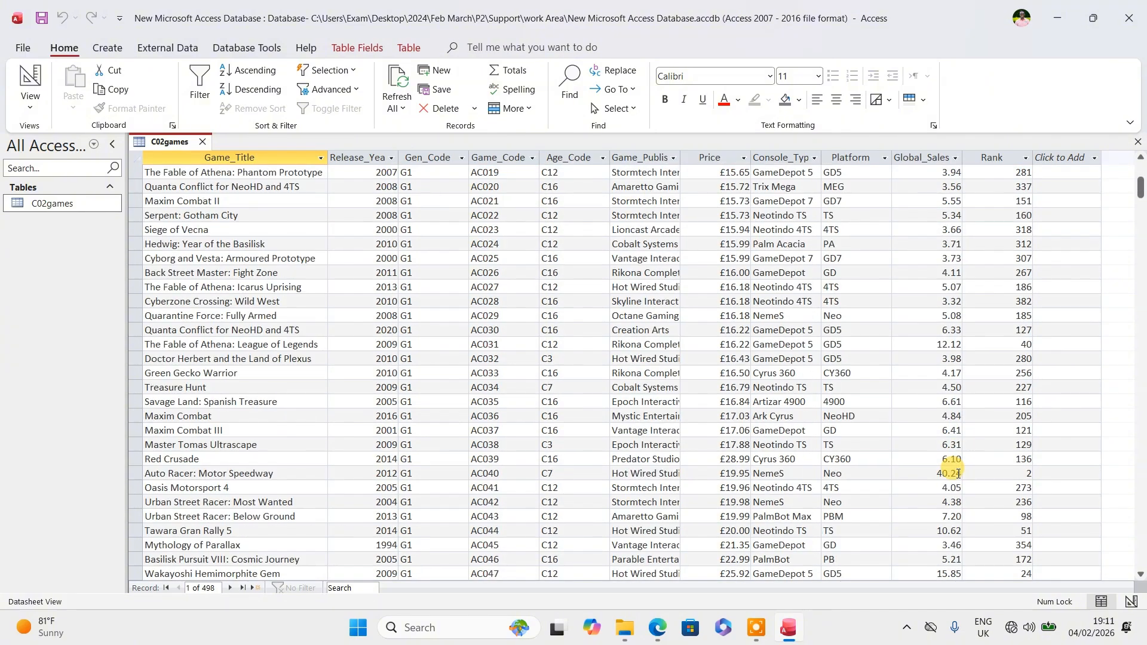
scroll(957, 487, down, 12)
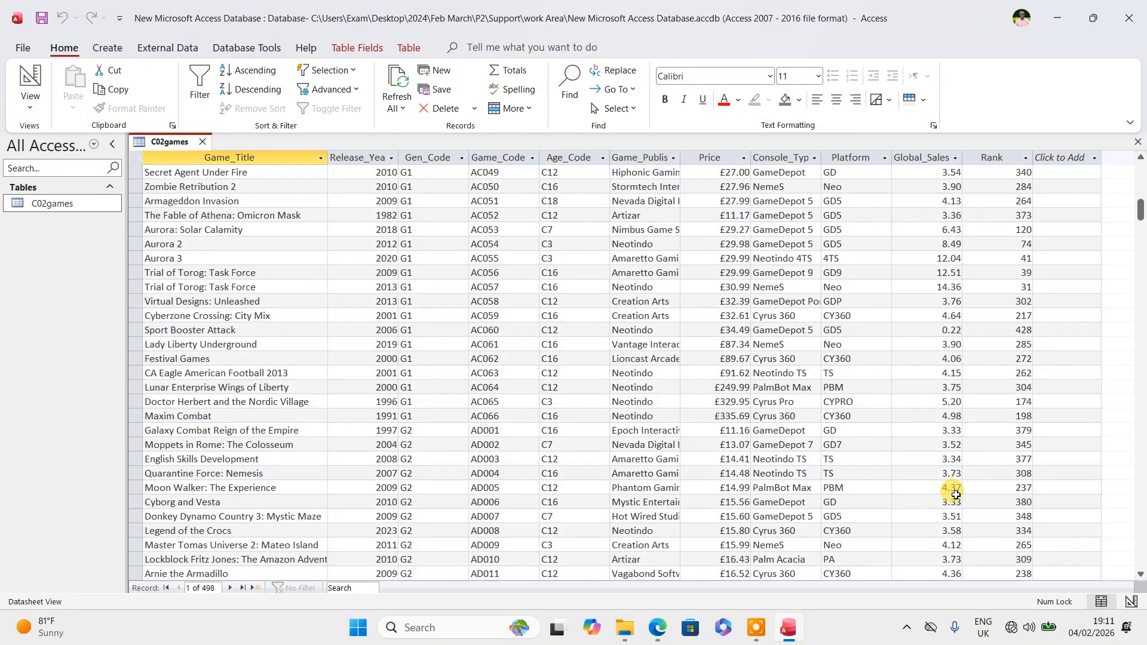
scroll(956, 495, down, 7)
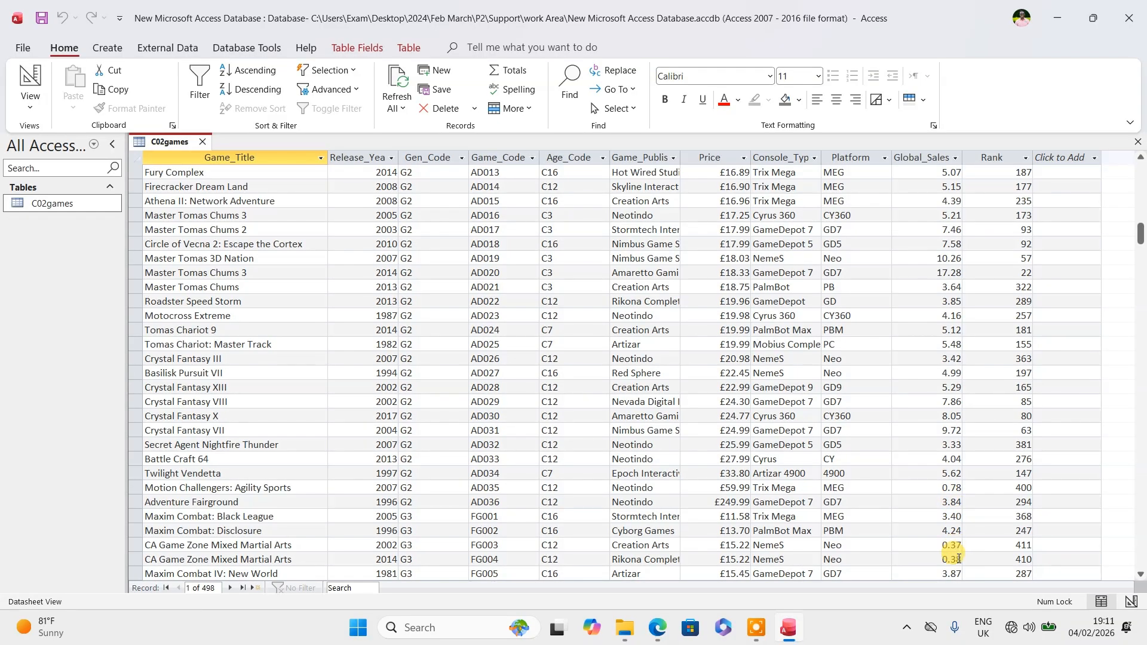
scroll(958, 558, down, 9)
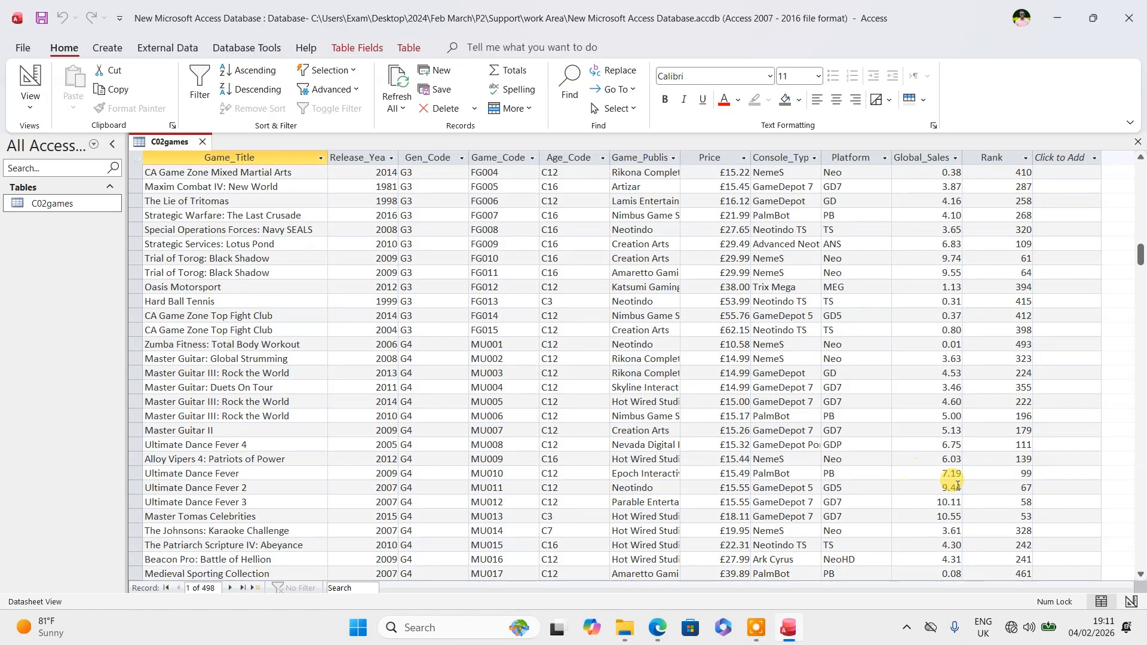
scroll(947, 541, down, 6)
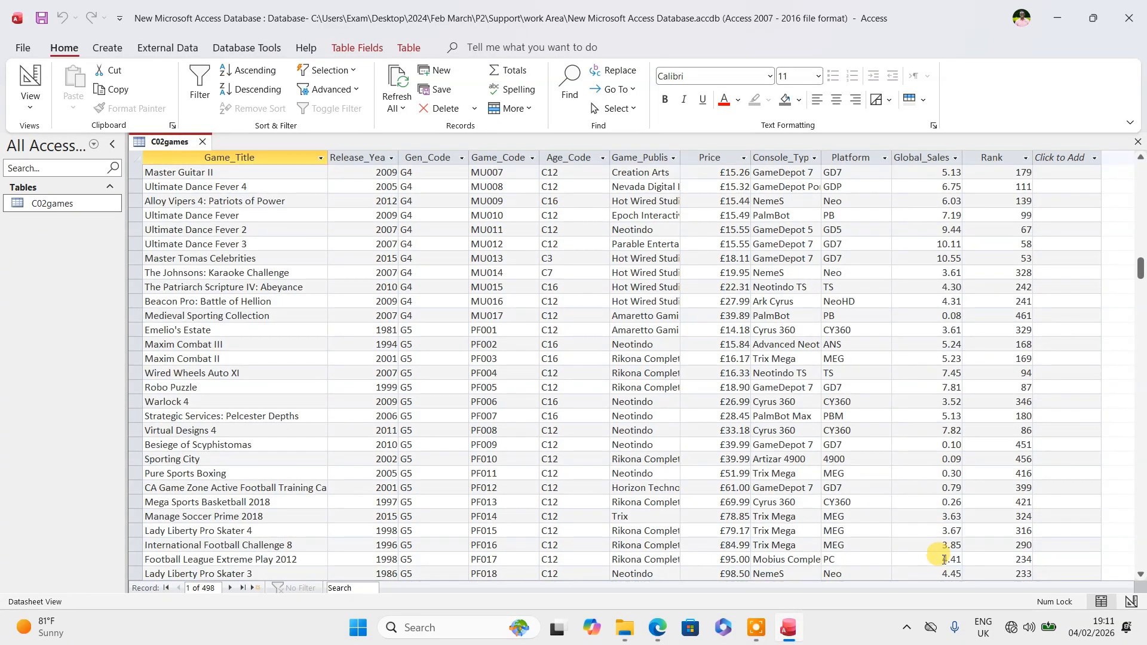
scroll(943, 559, down, 20)
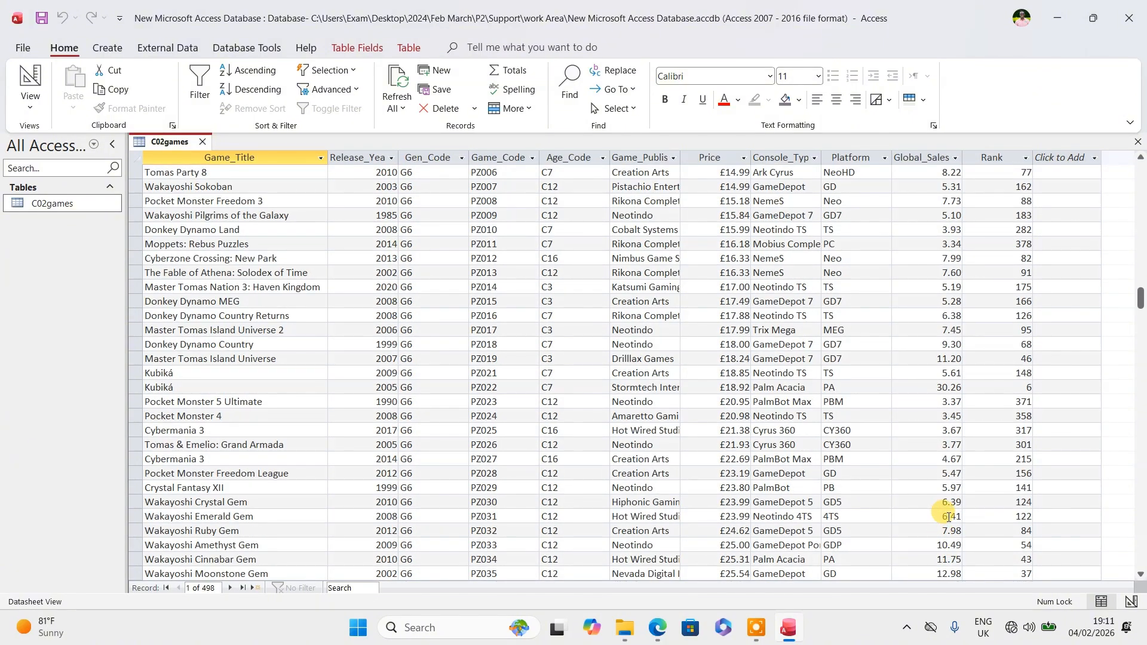
scroll(949, 518, down, 6)
scroll(949, 518, down, 16)
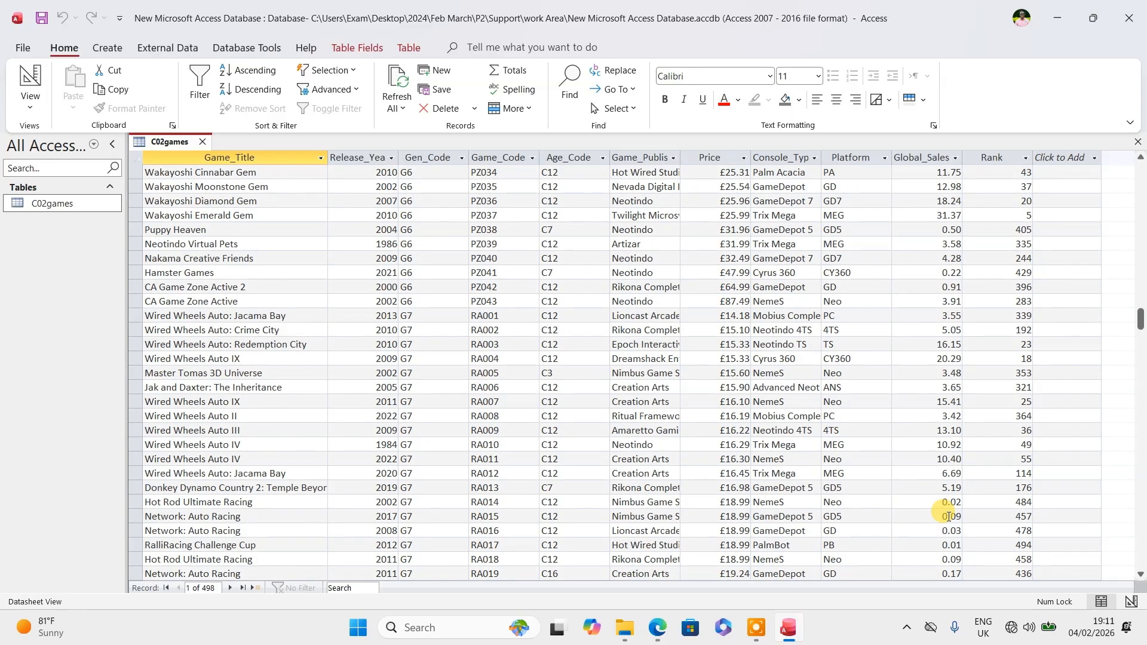
scroll(949, 518, down, 20)
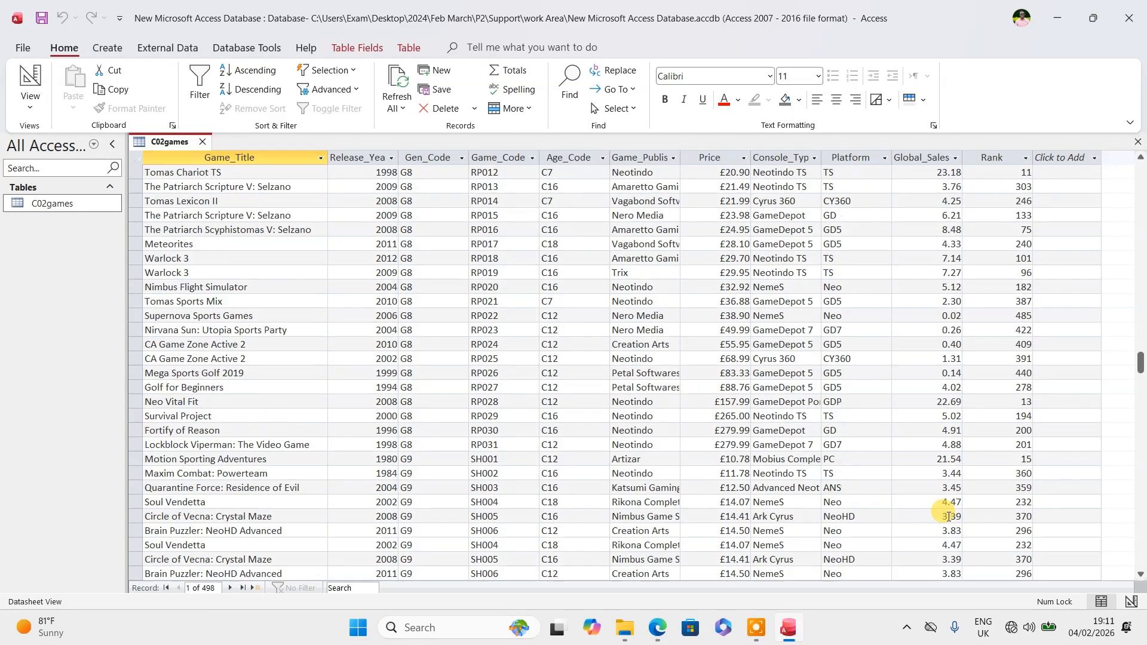
scroll(949, 518, down, 11)
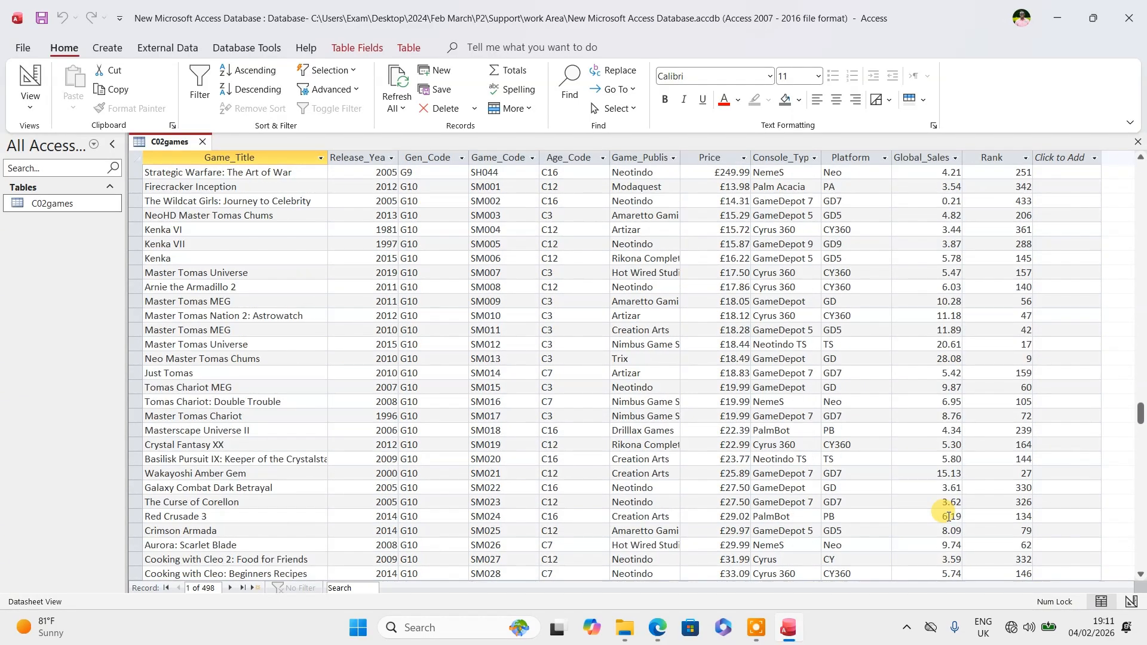
- Switch to the question paper in Edge and highlight question 11's opening instructions, down to "Use these field names and data types:", in yellow
click(657, 628)
scroll(233, 151, up, 3)
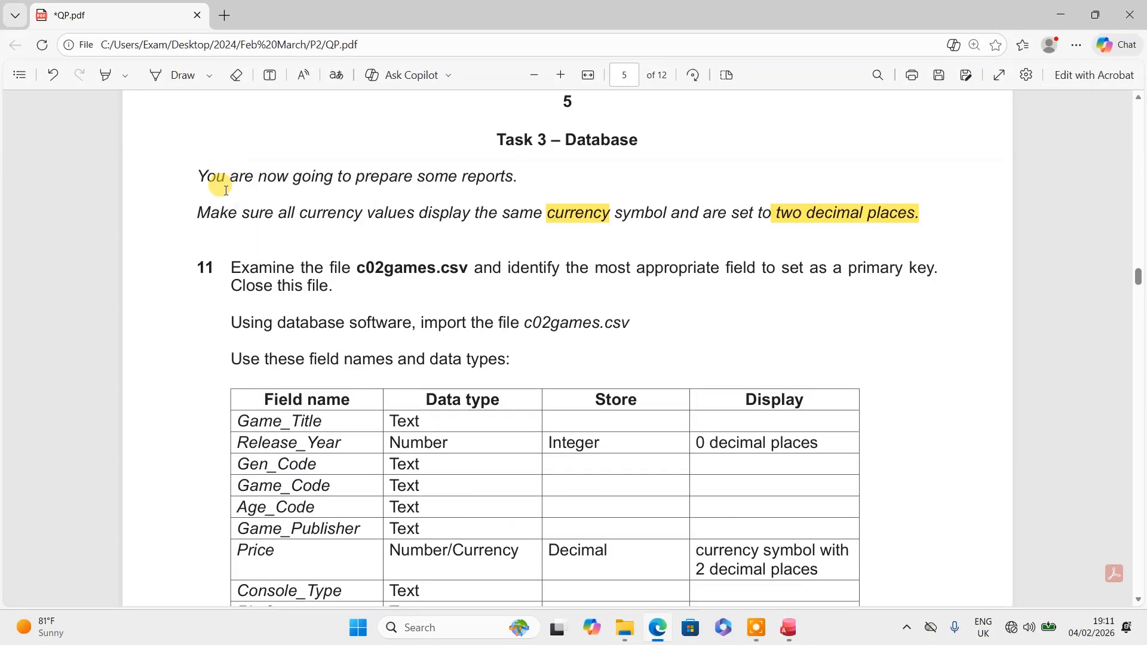
drag(226, 263, 521, 354)
mouse_move(614, 274)
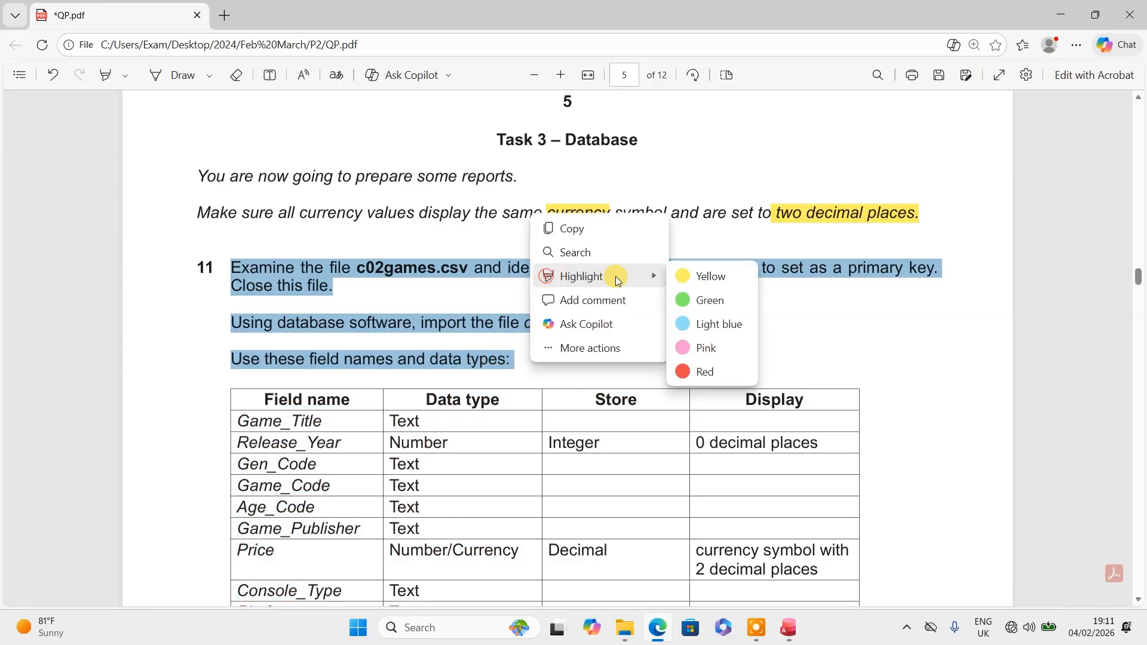
click(687, 275)
- Highlight question 11's primary key, save and Evidence Document screenshot instructions below the field table in yellow
scroll(540, 400, down, 5)
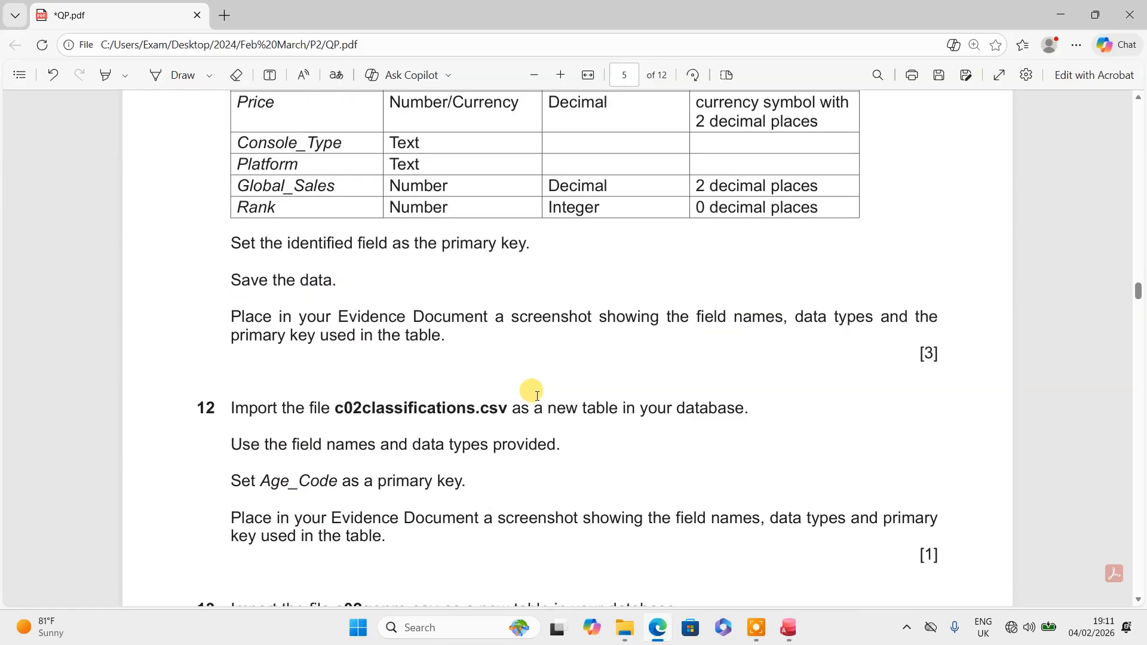
drag(242, 244, 559, 245)
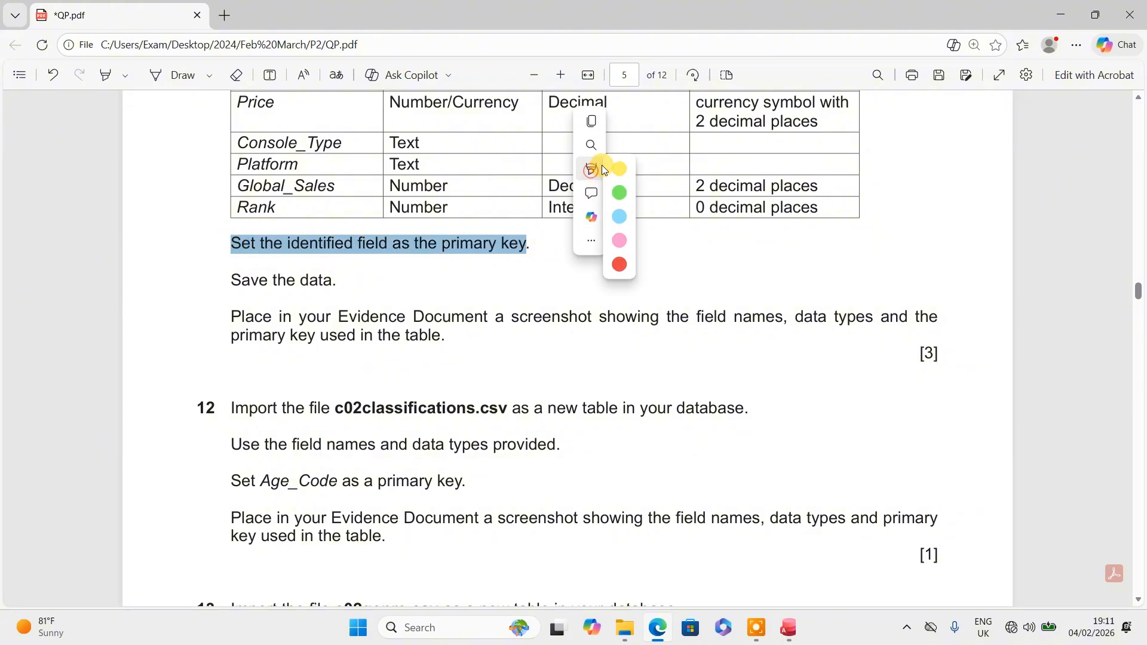
click(621, 170)
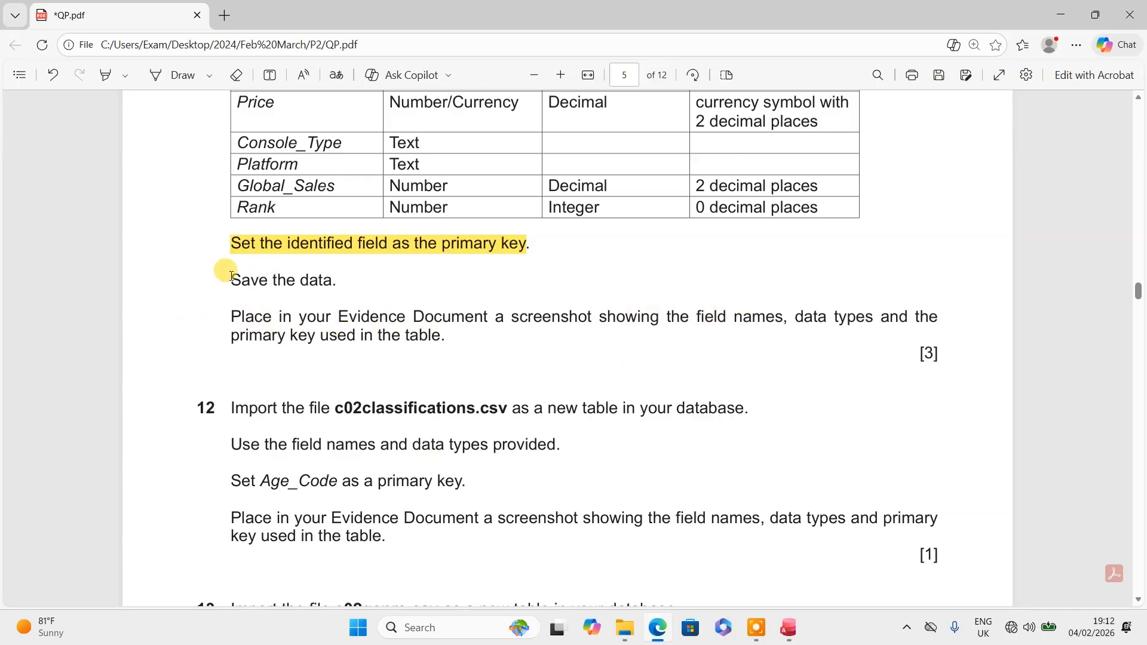
drag(231, 277, 448, 335)
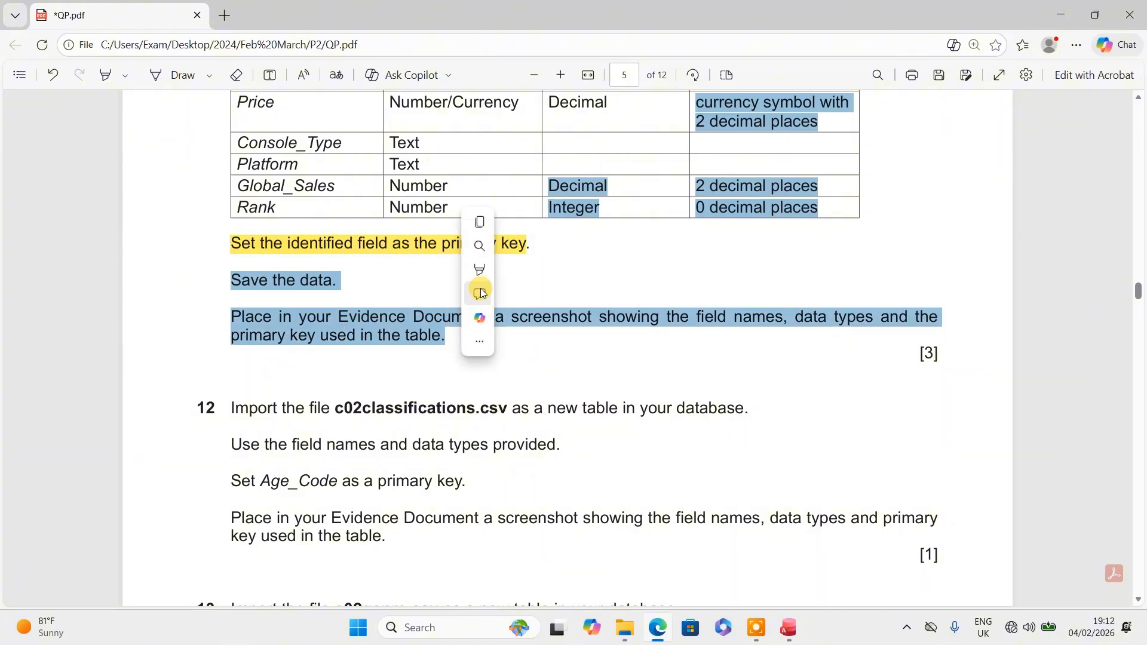
click(509, 268)
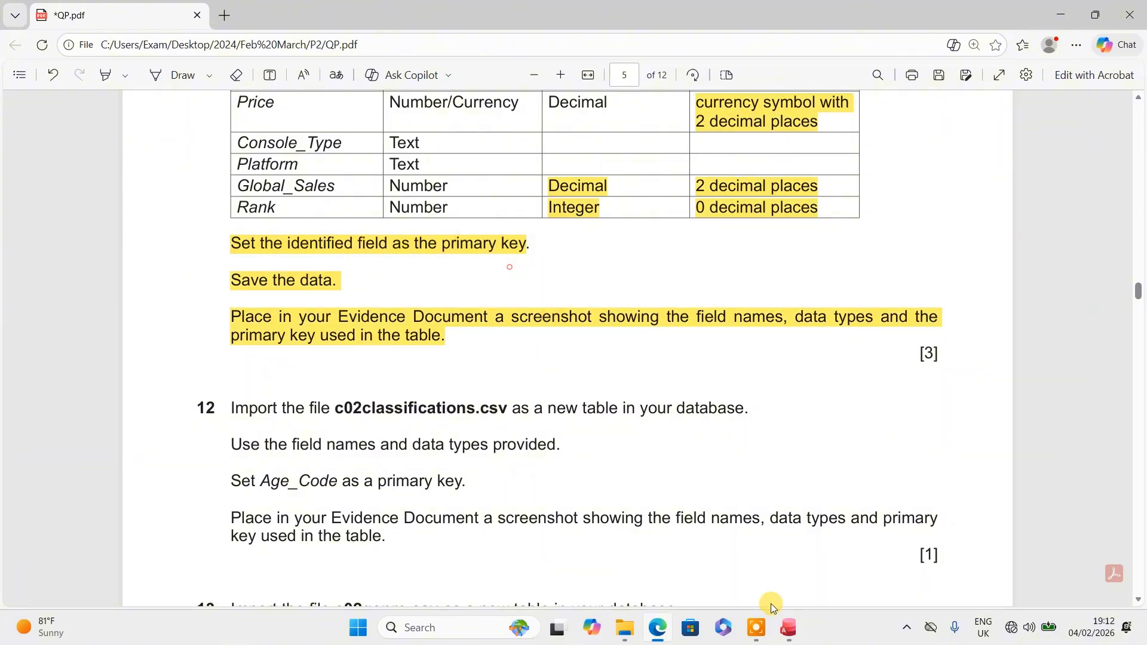
- Show the C02games table in Access Design View and capture a screenshot of its field names, data types and primary key
click(790, 629)
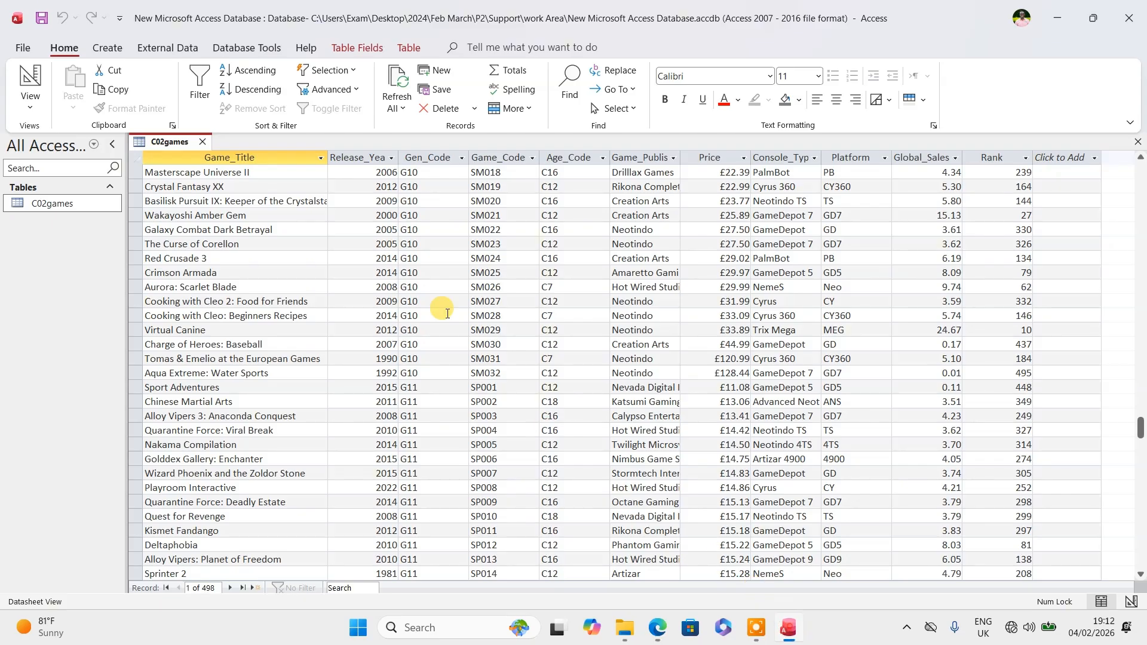
click(38, 71)
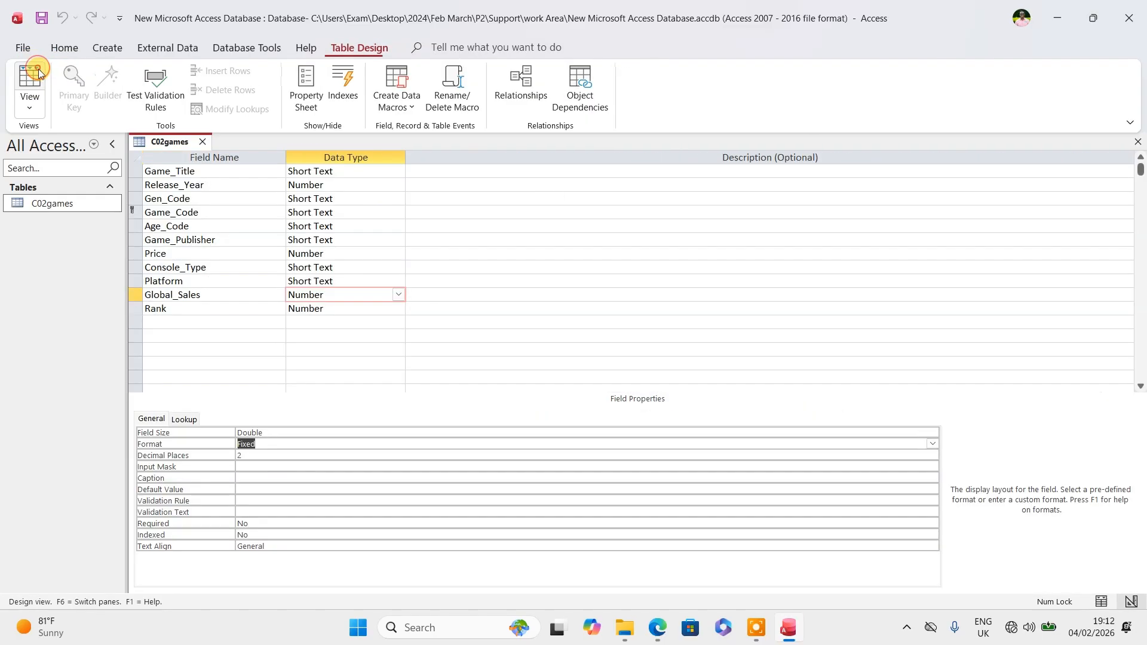
click(187, 336)
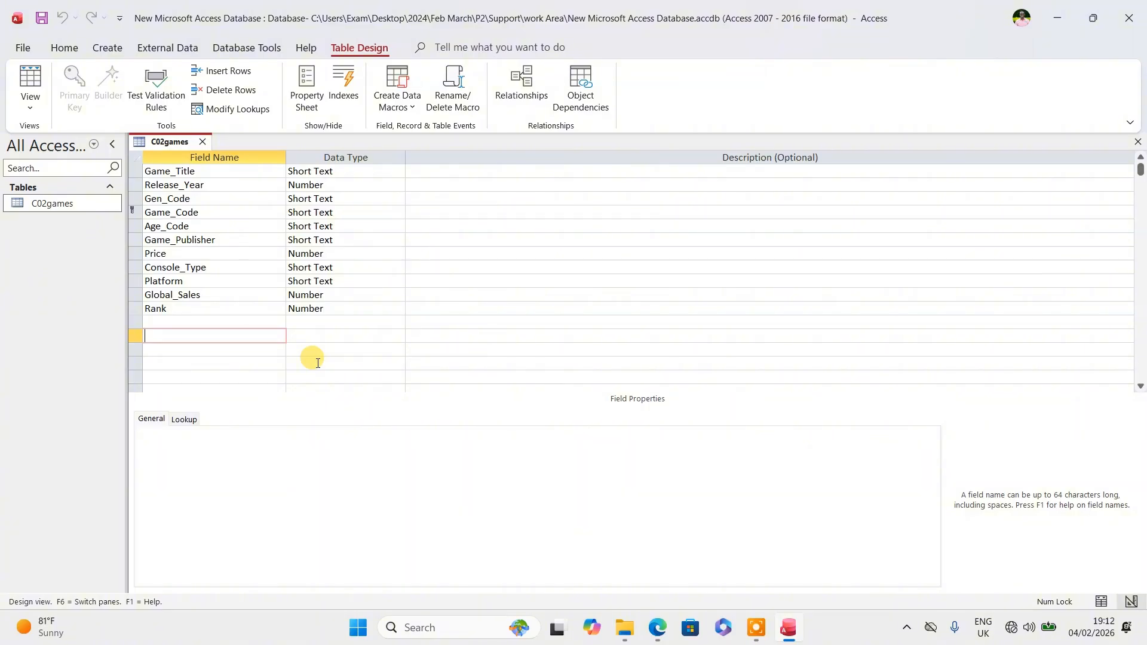
key(super+shift+s)
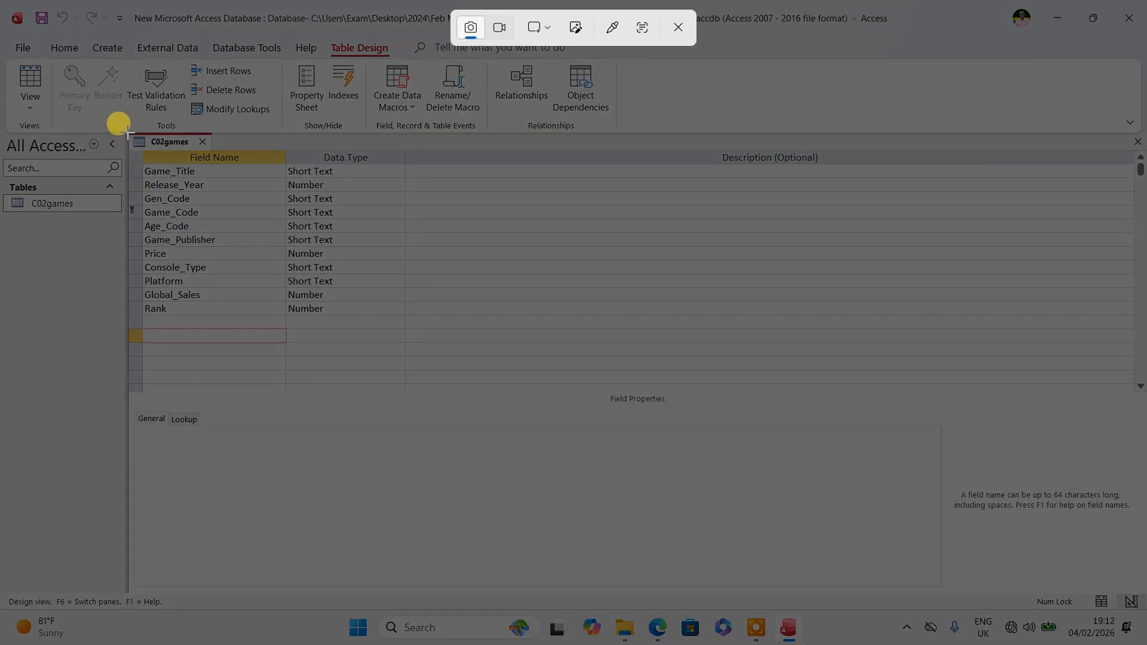
drag(128, 133, 404, 328)
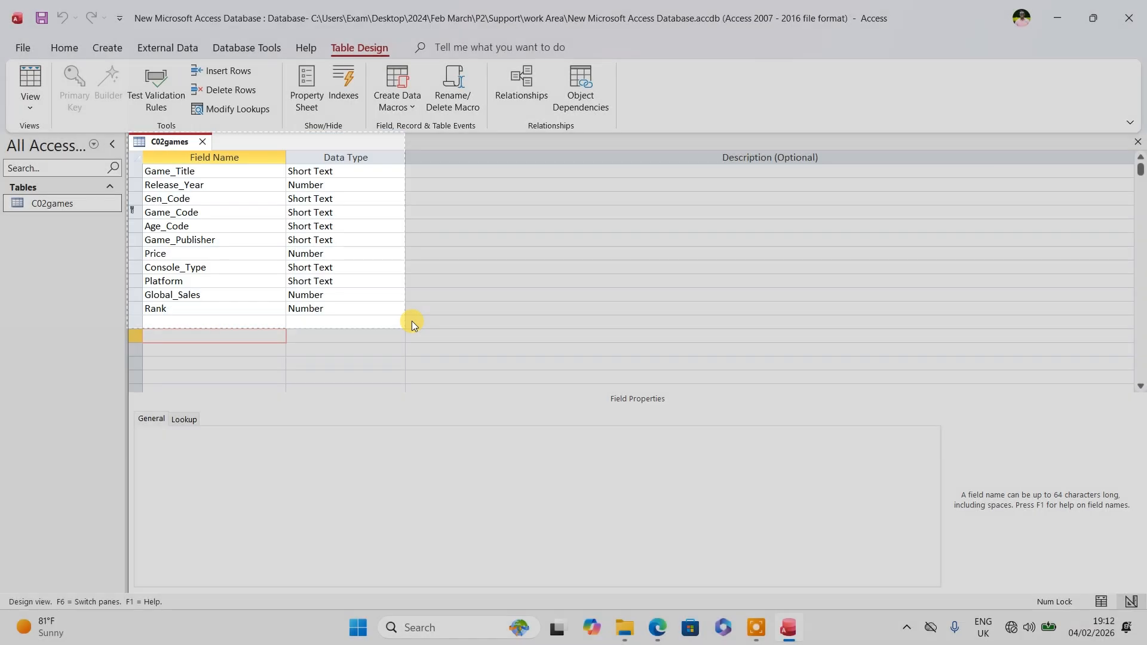
- Open the EVIDENCE1234 Word document from the work Area folder in File Explorer
click(634, 634)
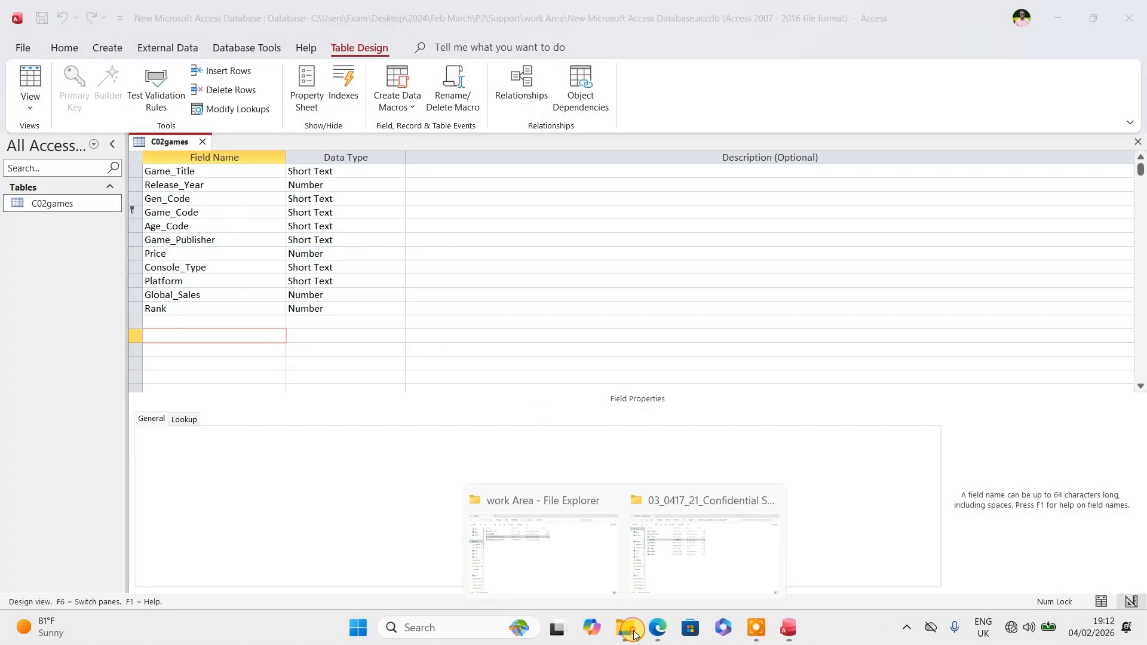
click(586, 564)
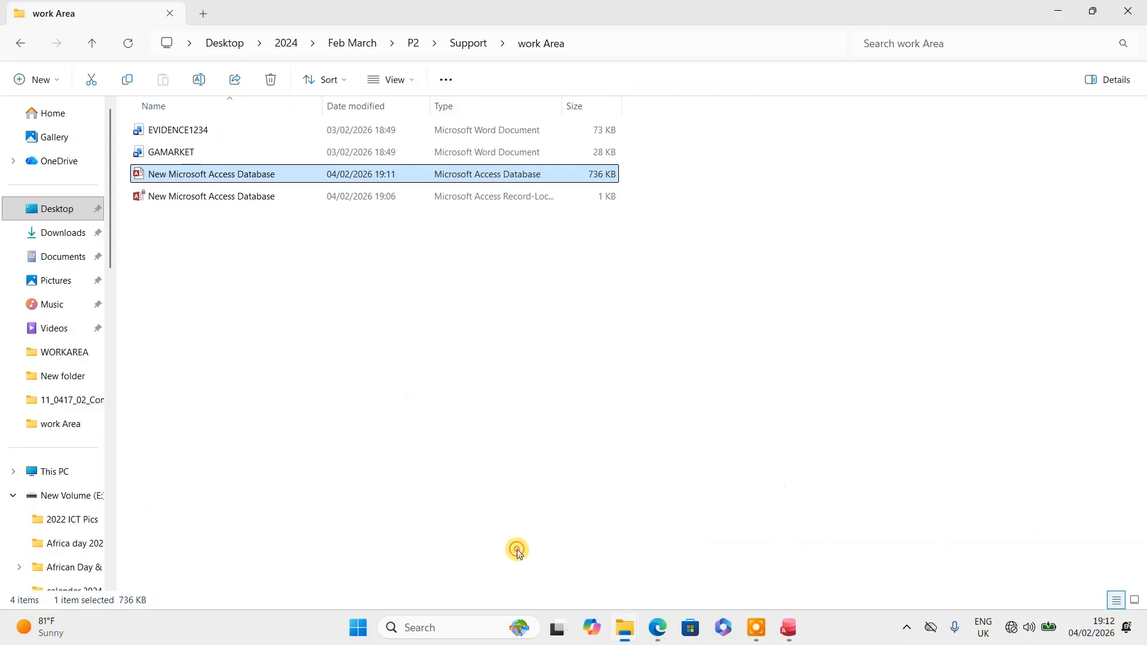
click(167, 133)
double_click(167, 132)
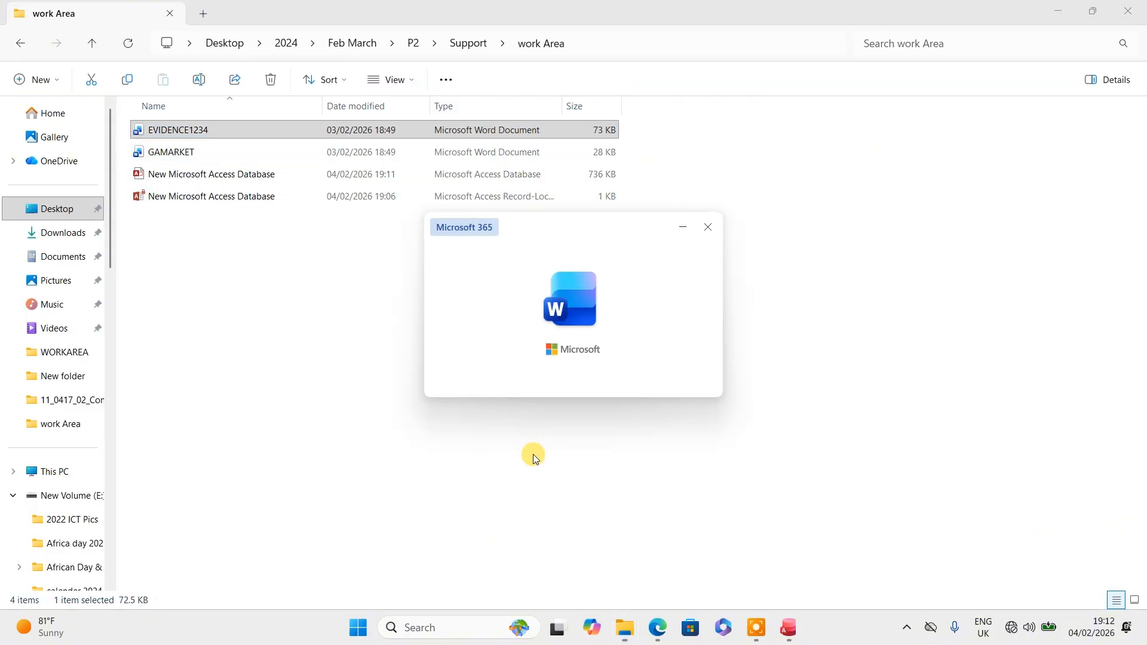
- Review questions 11 to 13 in the question paper in Edge, and dismiss the acrodist.exe system error
click(659, 626)
scroll(464, 309, up, 10)
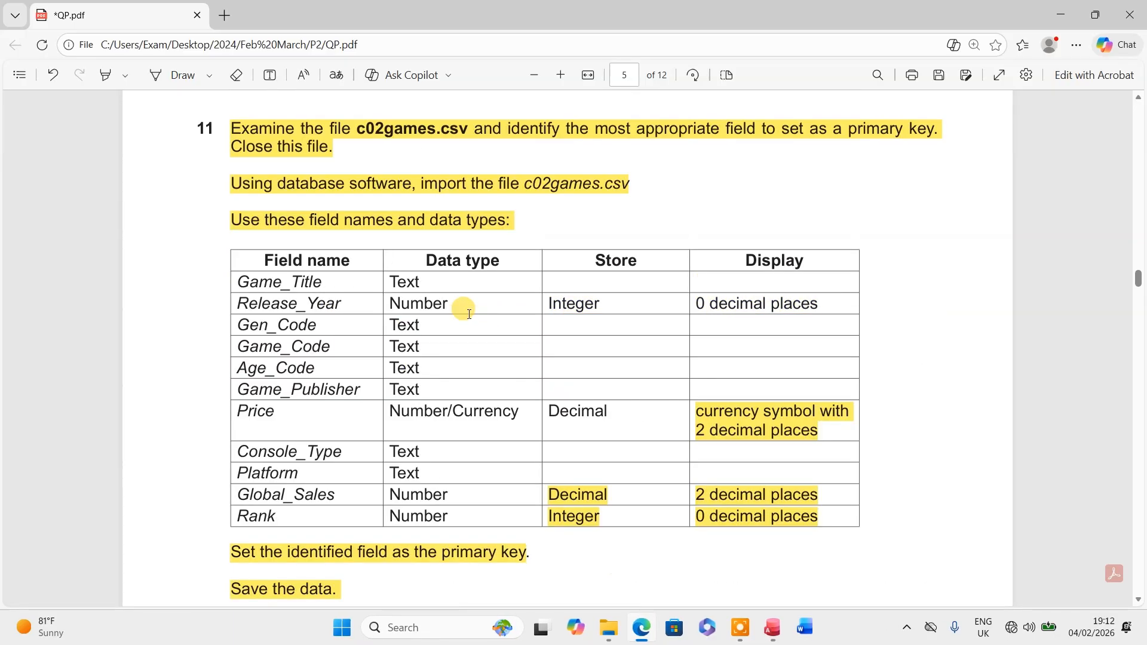
scroll(469, 313, down, 15)
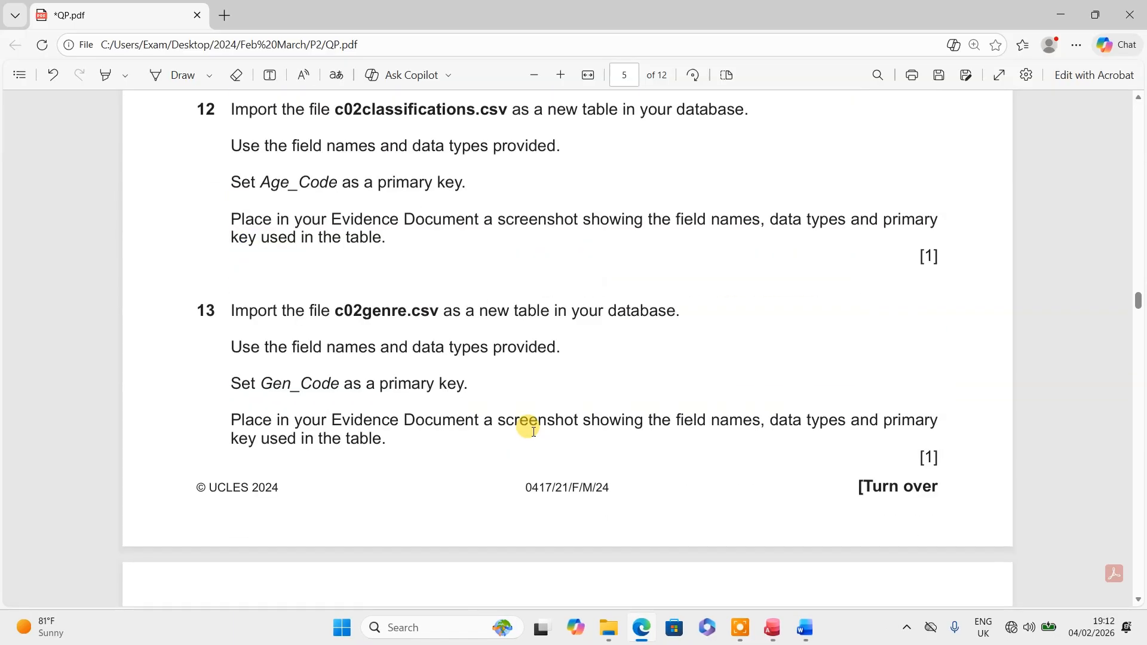
mouse_move(795, 628)
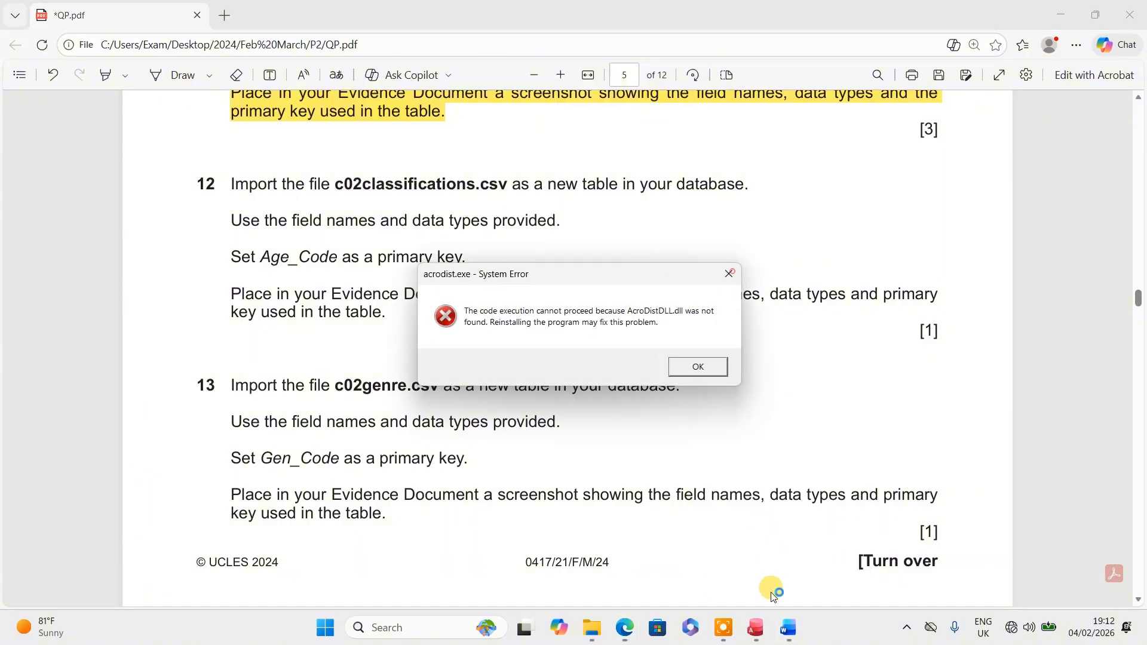
click(717, 367)
- Switch to the EVIDENCE1234 document in Word and paste the table design screenshot under the "Step 11 evidence:" heading
mouse_move(805, 638)
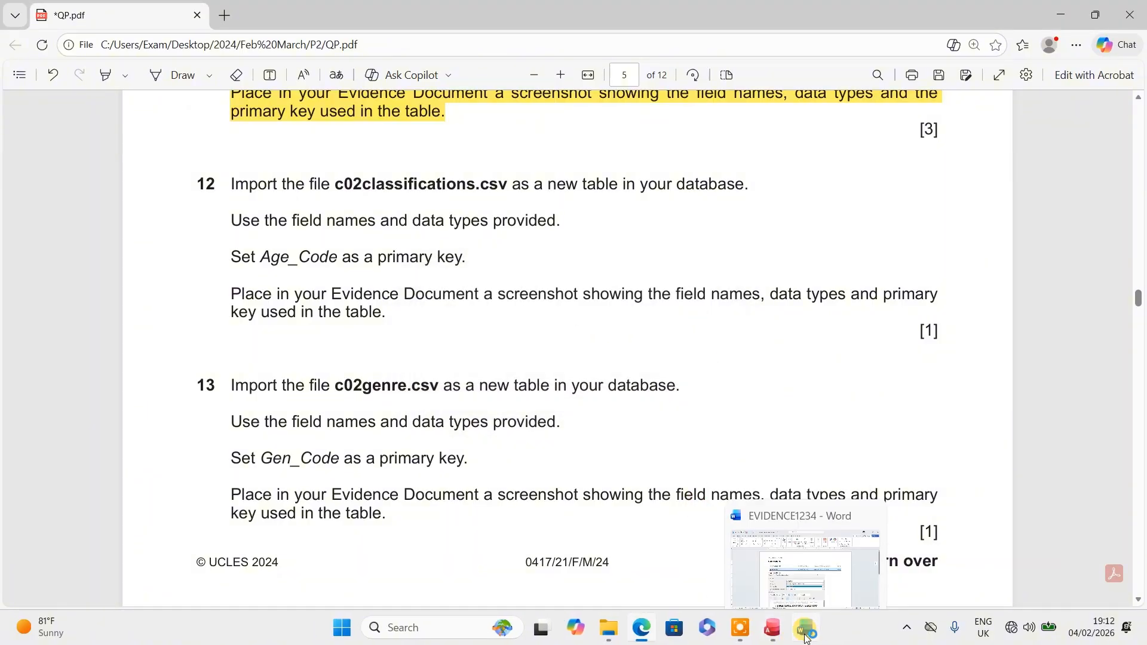
click(808, 556)
scroll(317, 358, down, 8)
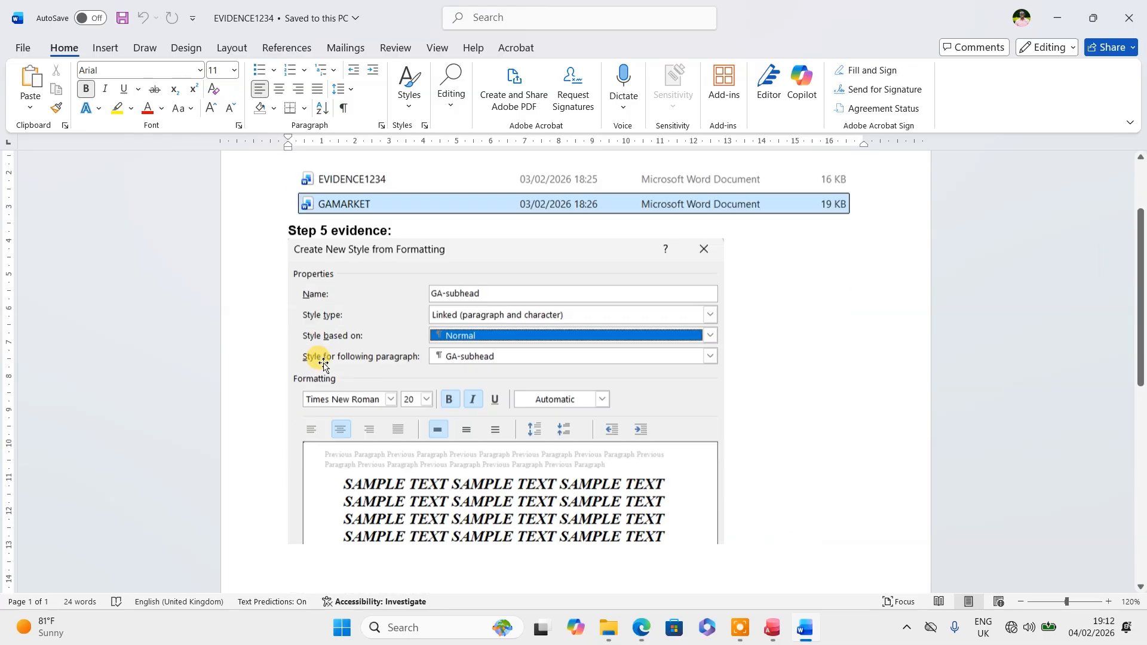
scroll(317, 364, down, 1)
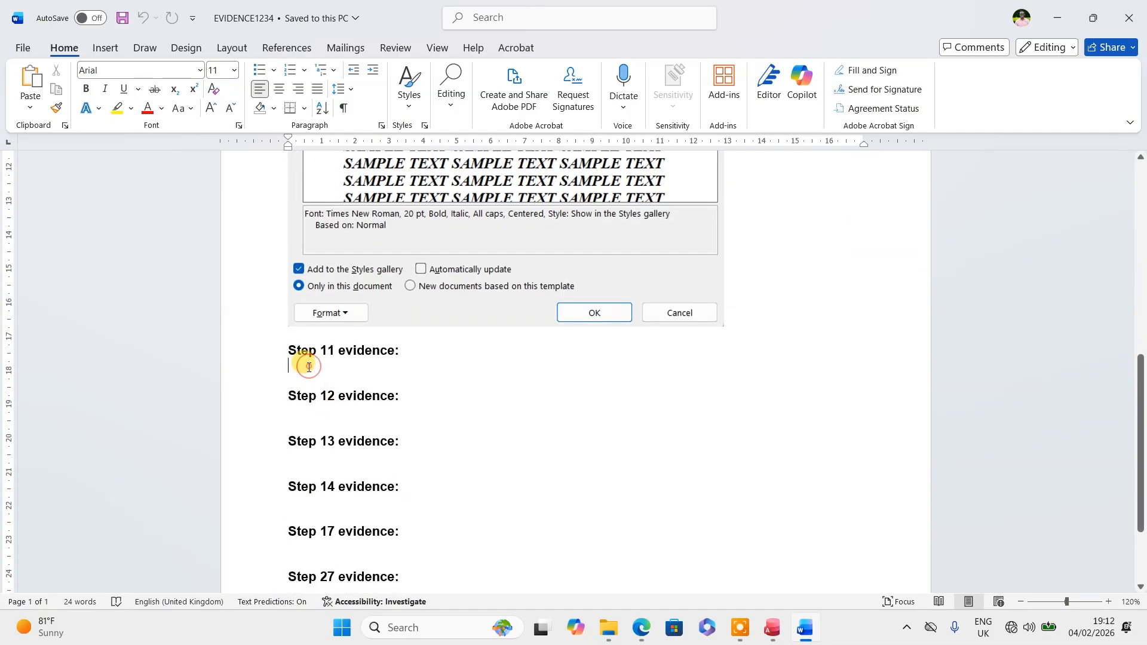
key(ctrl+v)
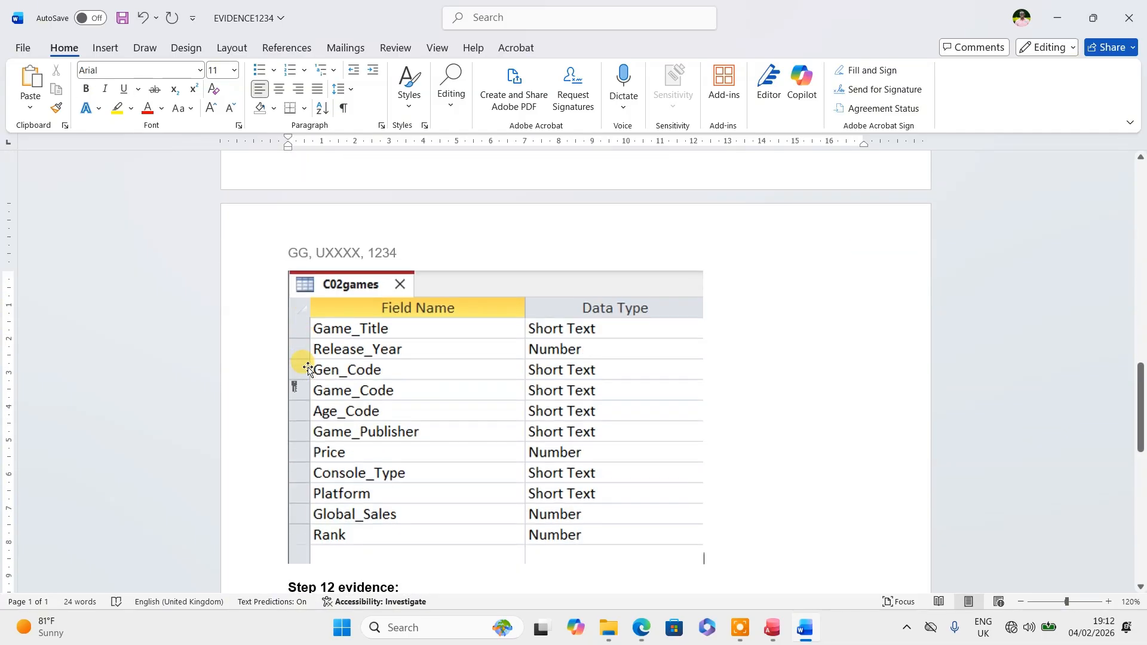
- Shrink the pasted C02games screenshot proportionally to about 10 cm wide so it fits directly beneath the Step 11 heading
scroll(294, 371, up, 3)
scroll(389, 391, down, 10)
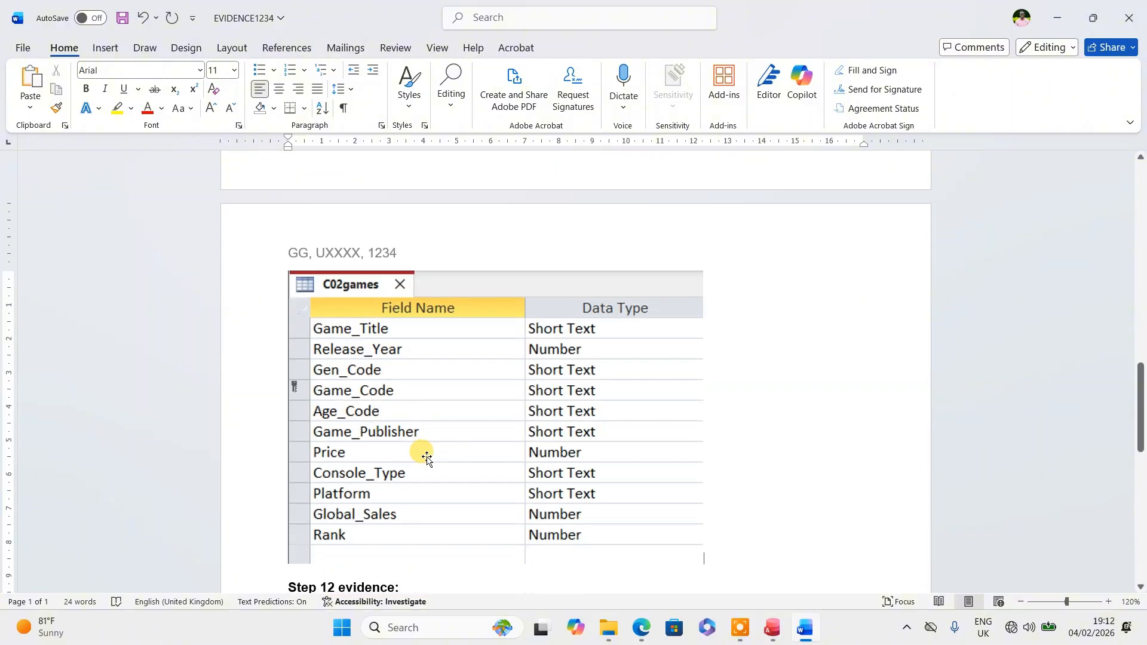
click(428, 379)
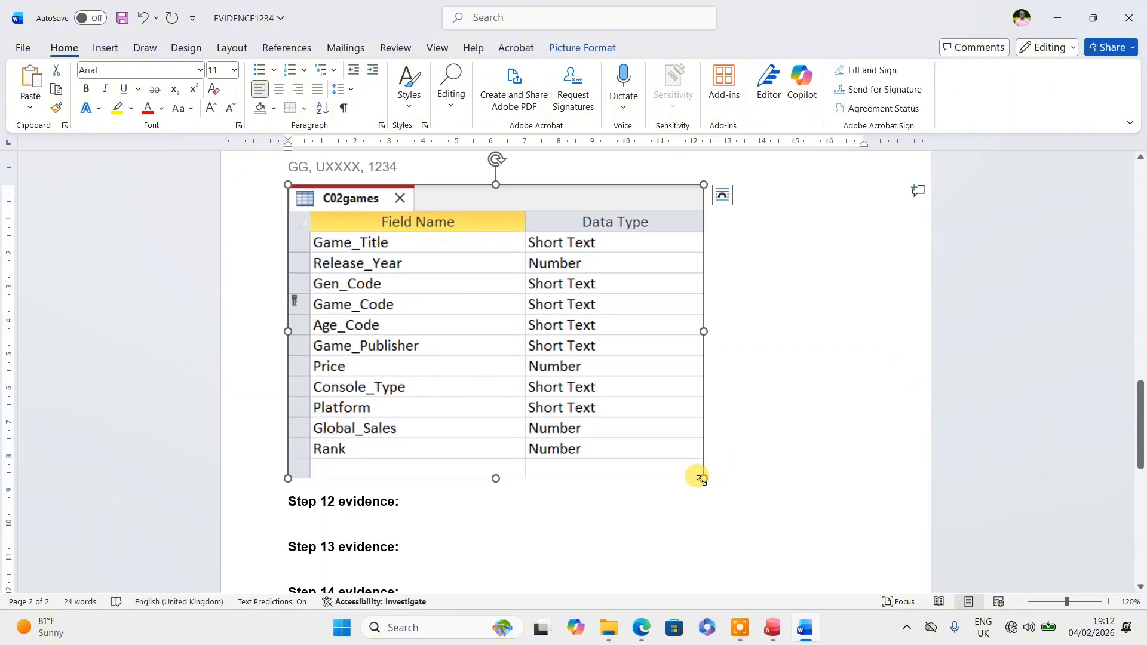
drag(702, 478, 623, 421)
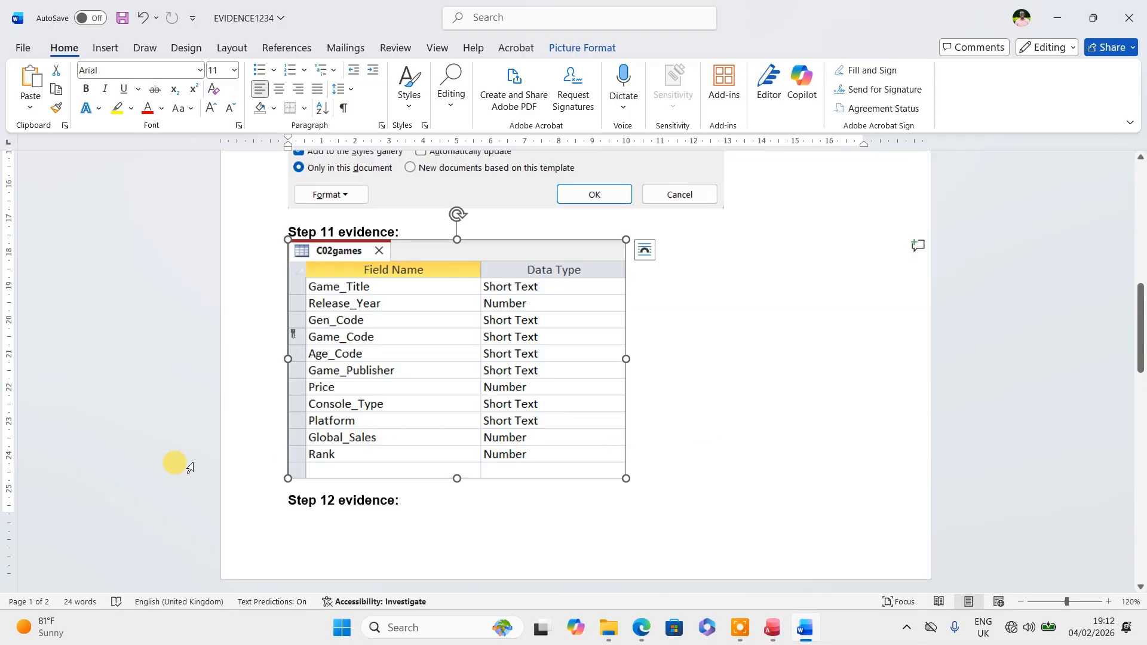
click(289, 507)
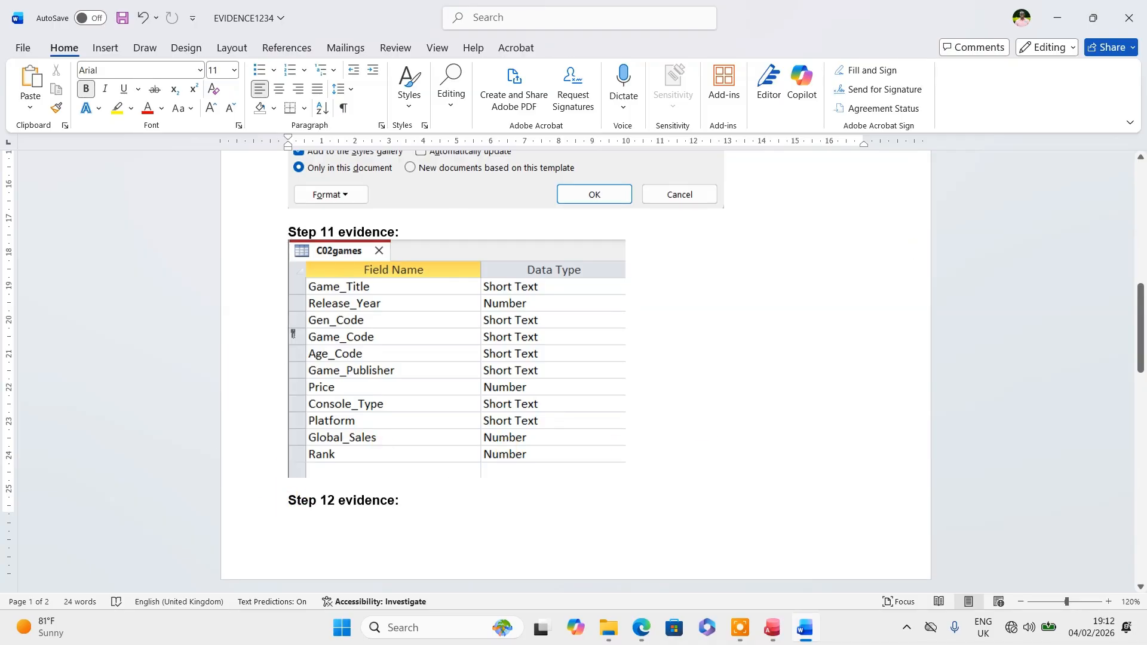
- Move the "Step 12 evidence:" heading onto the next page, and review question 12 in the question paper in Edge
key(Return)
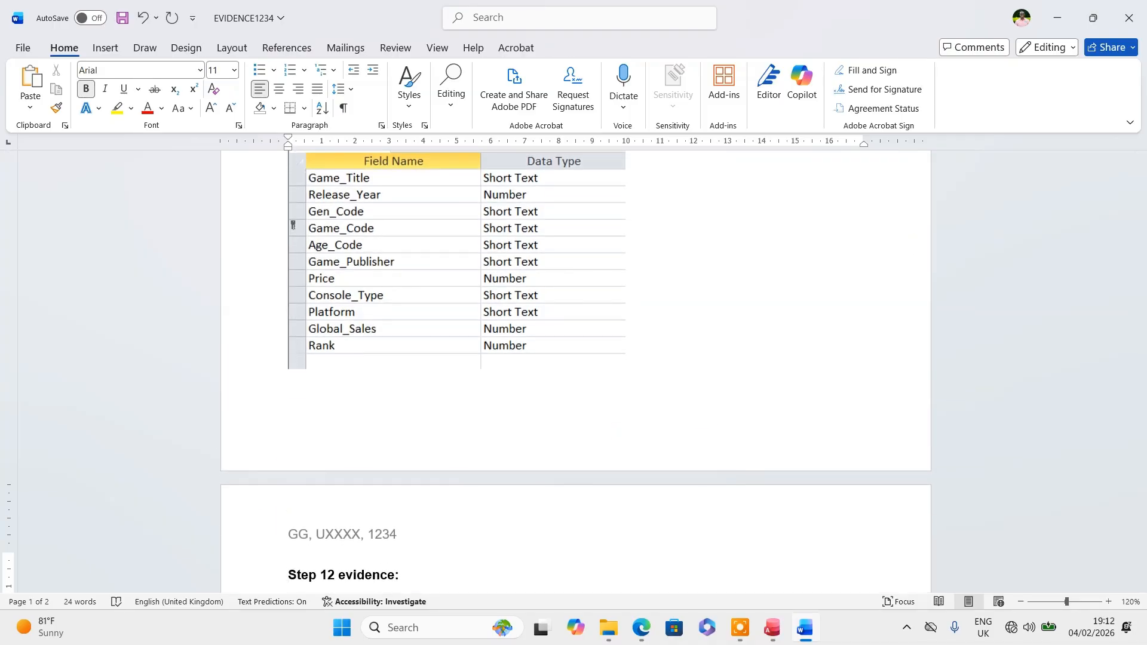
click(642, 628)
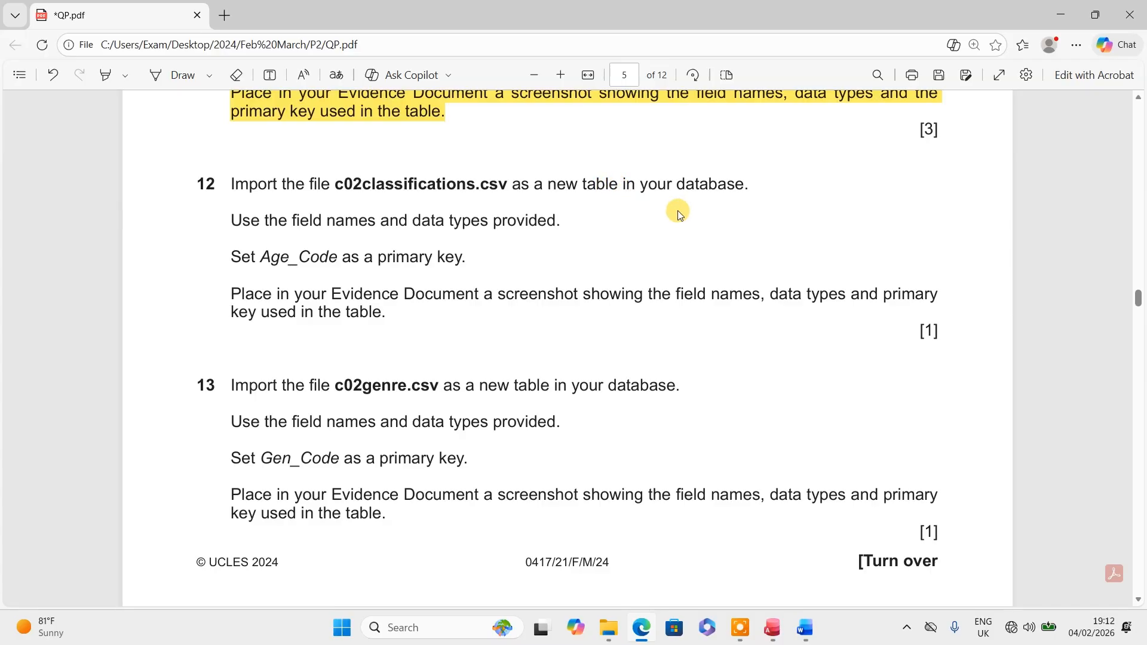
- Switch to Access and start a text file import of c02classifications as a new table, checking the file name against the question paper
click(771, 628)
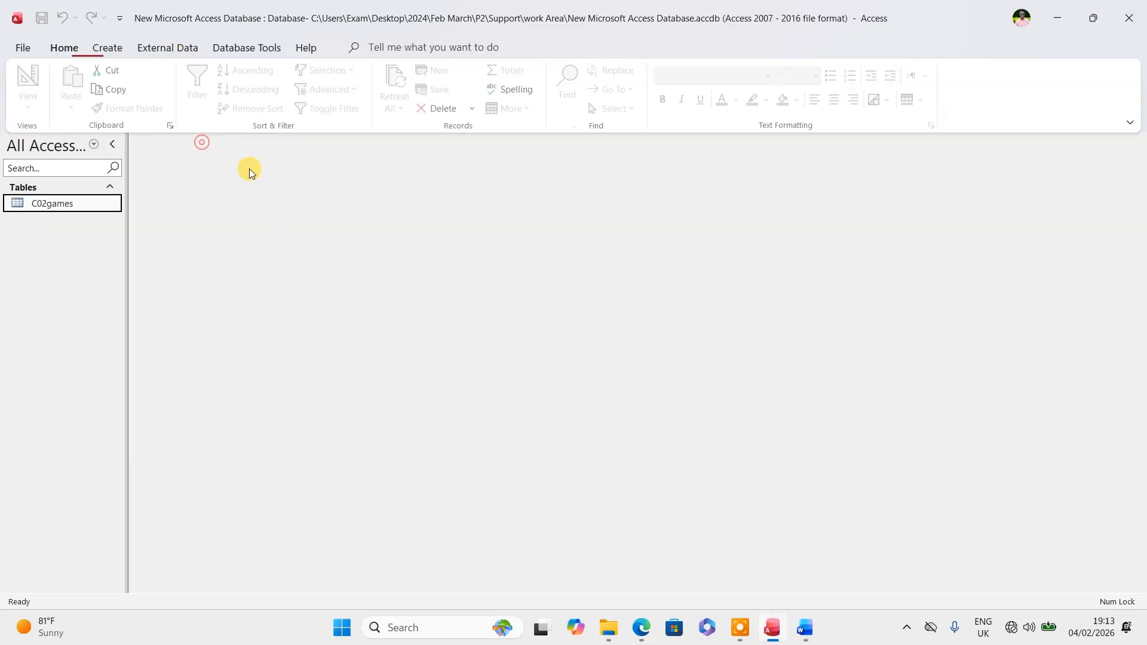
click(203, 142)
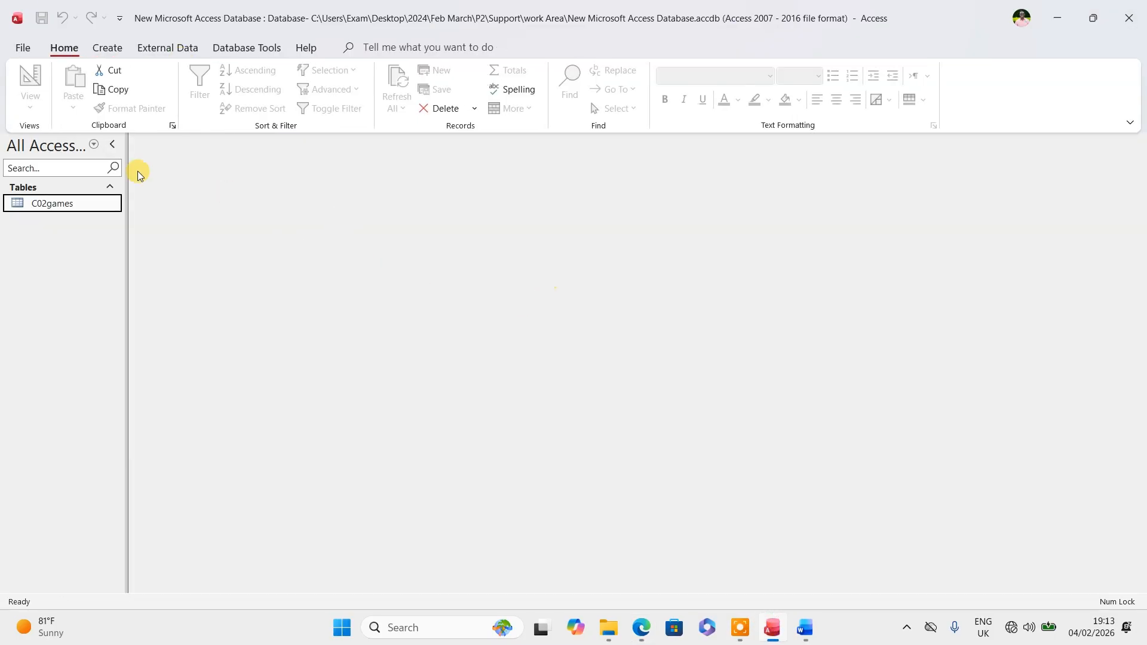
click(163, 52)
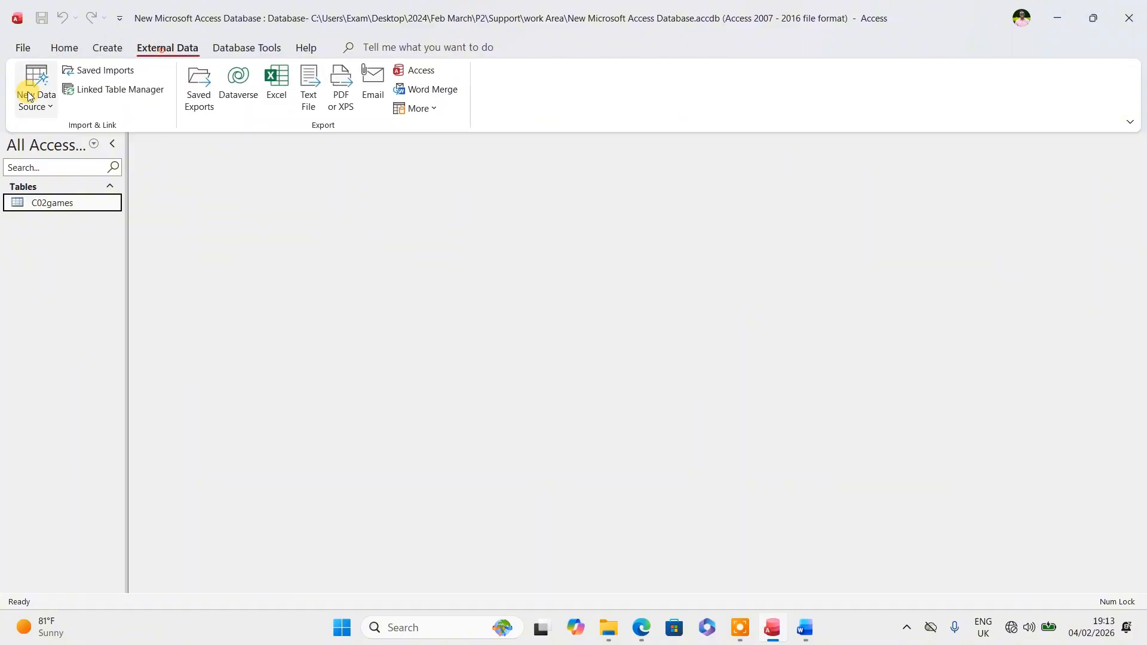
click(33, 90)
mouse_move(105, 139)
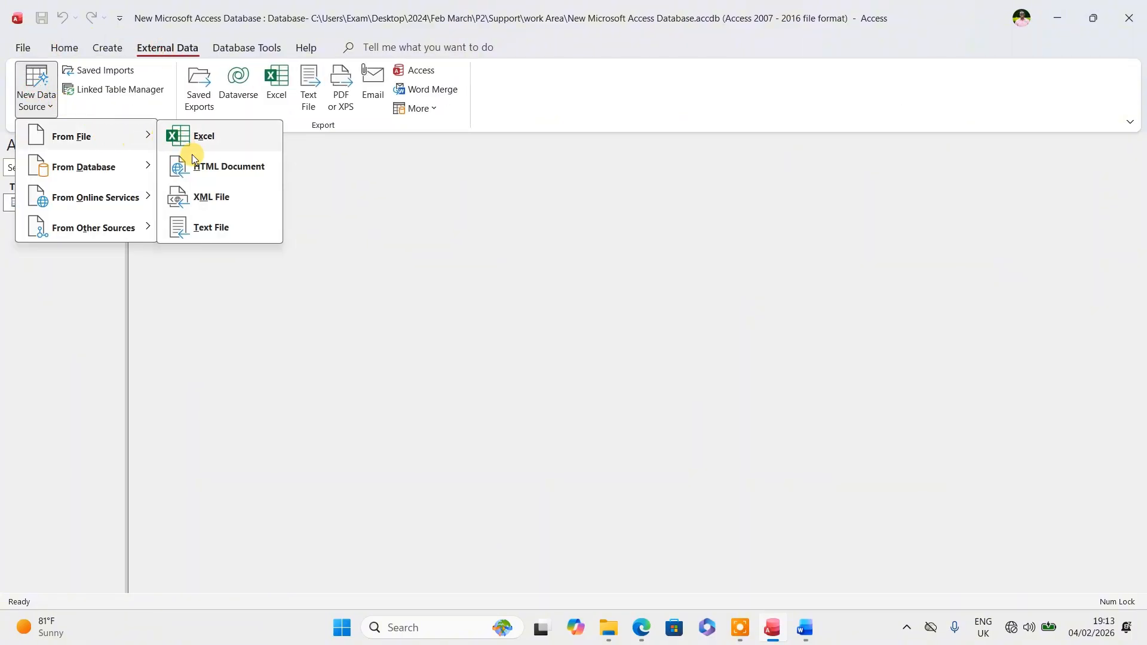
click(208, 227)
click(780, 204)
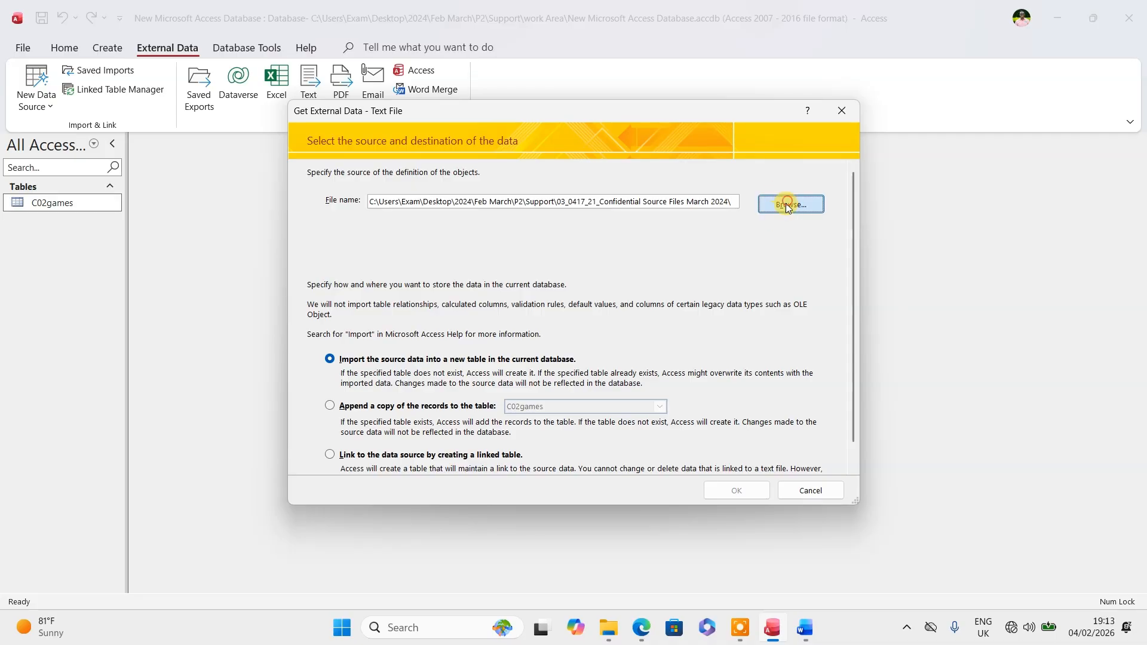
click(641, 630)
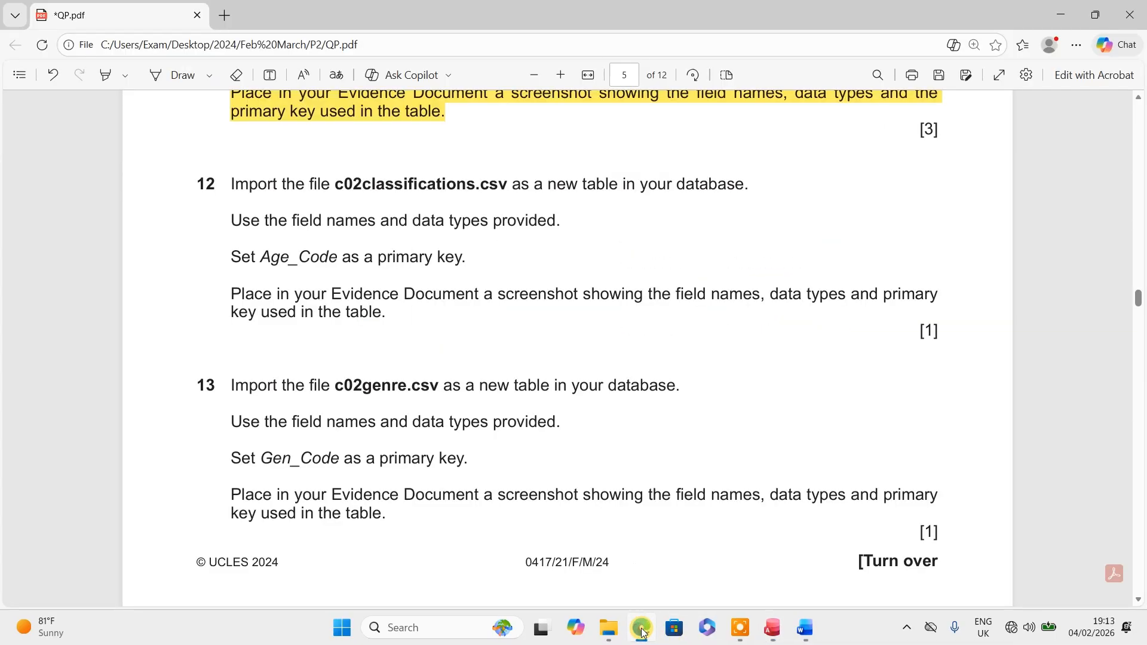
click(642, 630)
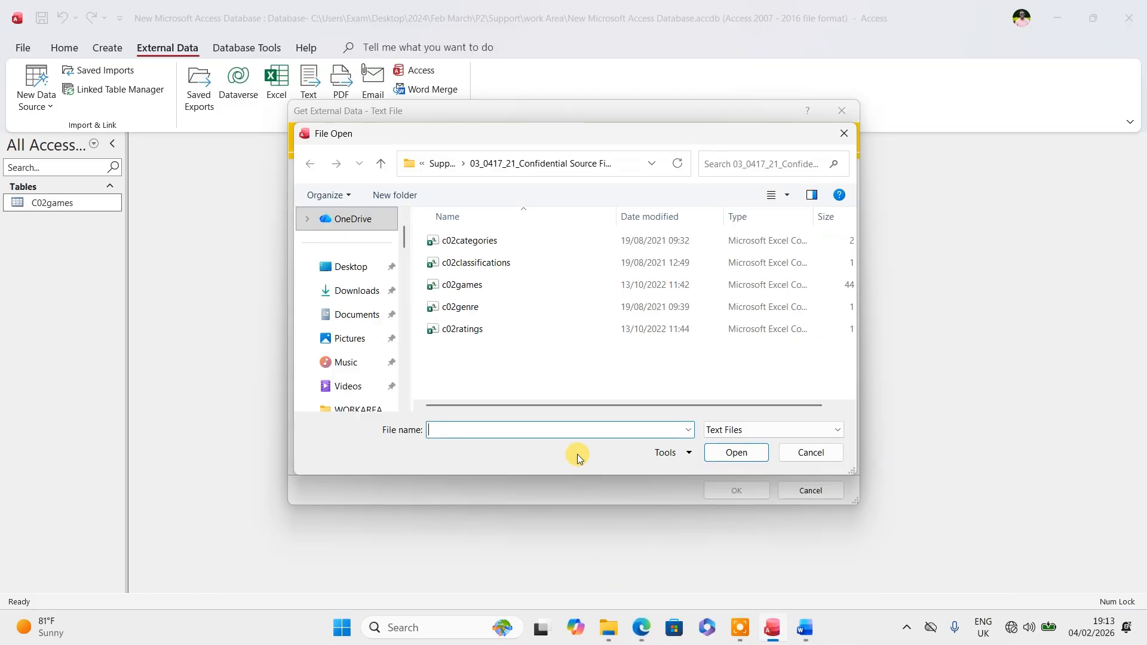
click(507, 263)
click(736, 453)
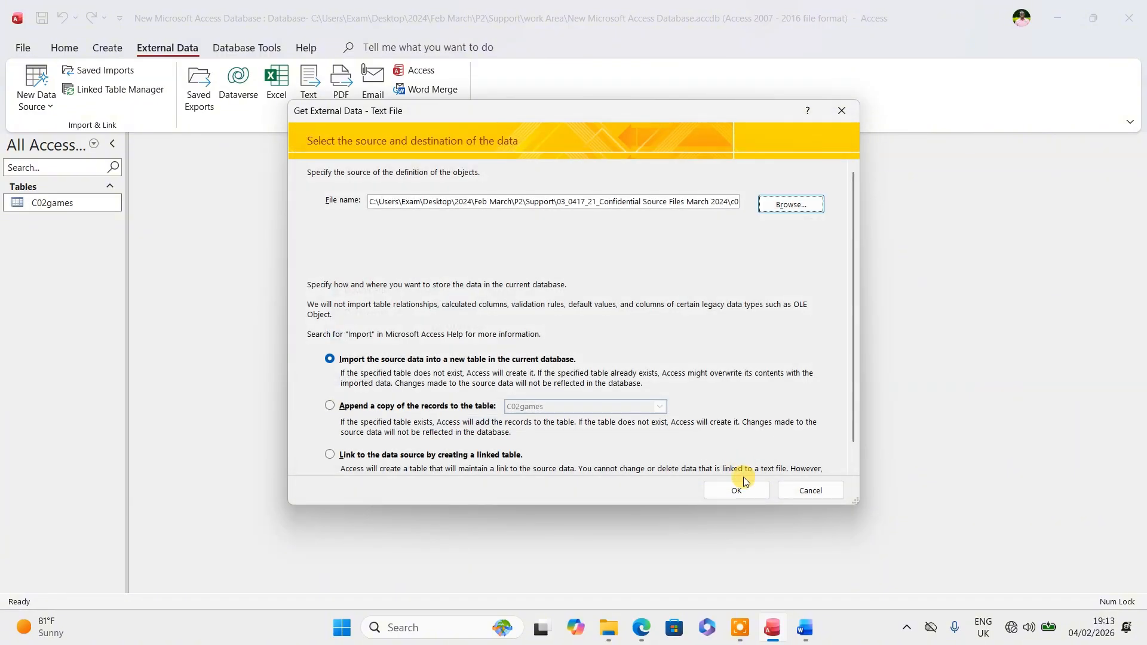
click(740, 489)
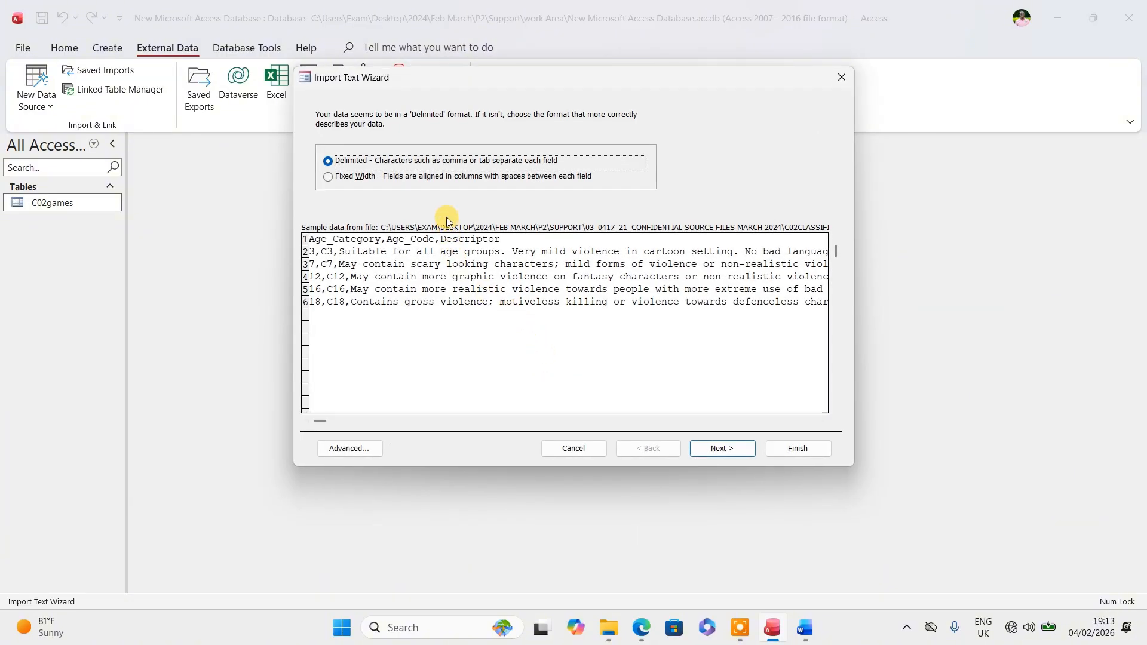
- Set the import as comma-delimited with the first row as field names, and accept the import specification's data types
click(722, 449)
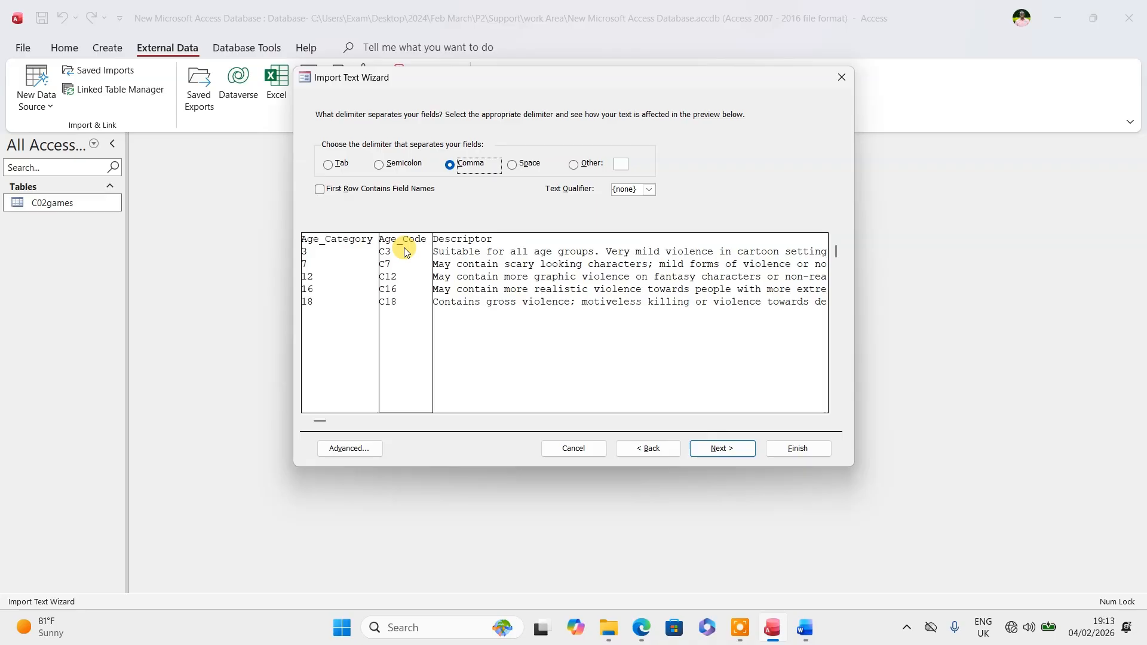
click(350, 189)
click(641, 627)
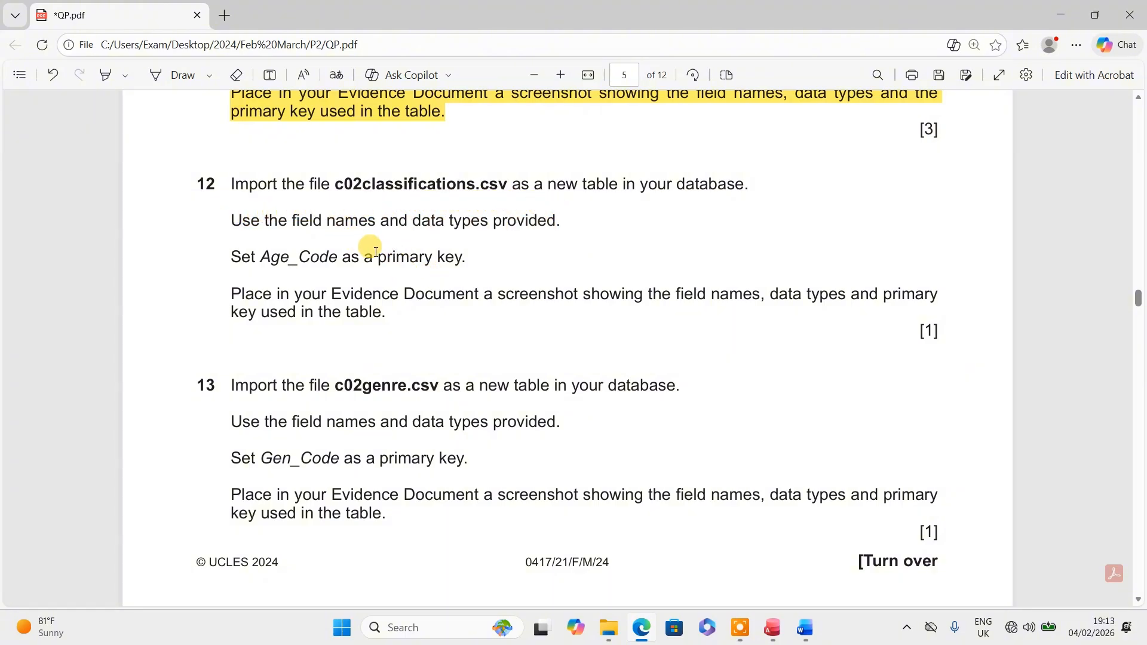
click(772, 627)
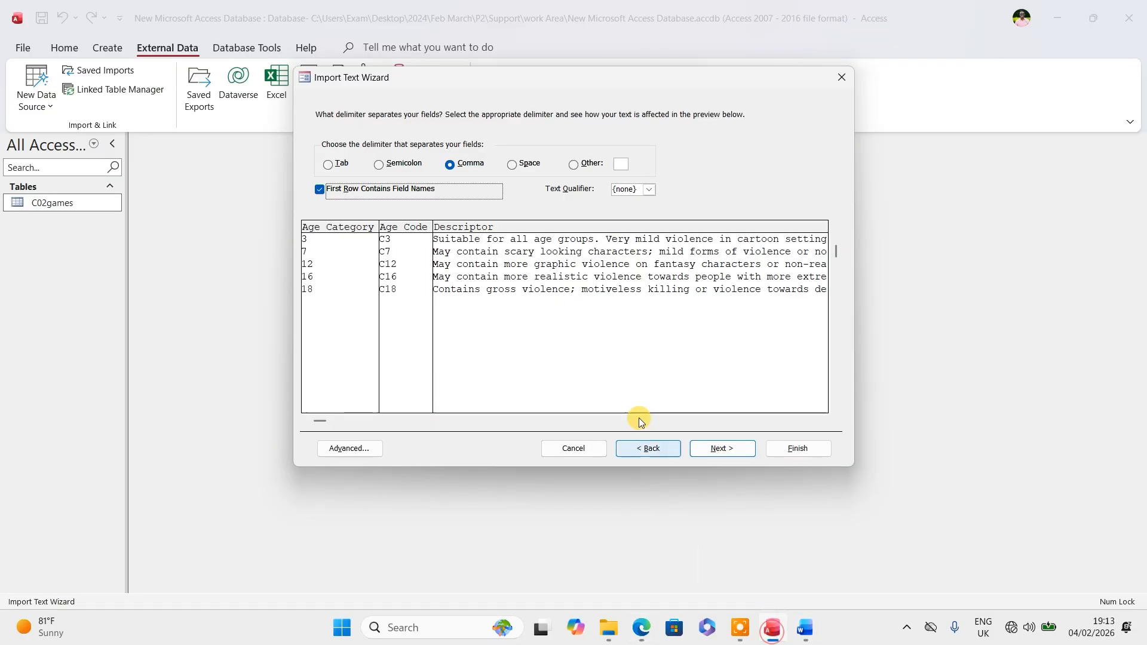
click(366, 448)
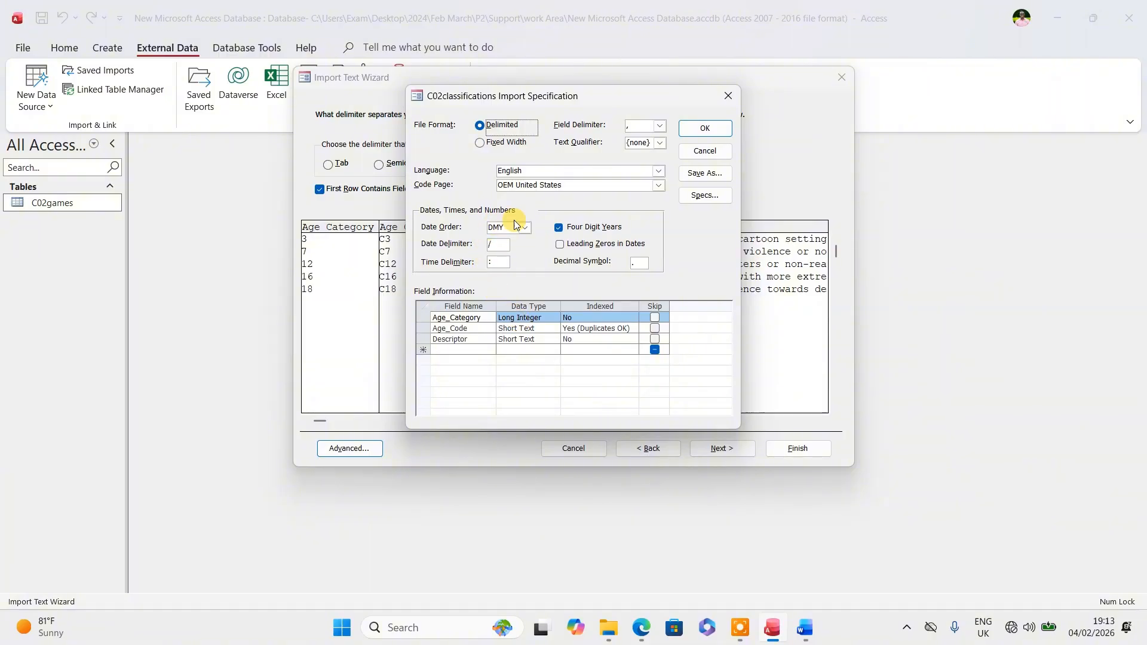
click(705, 128)
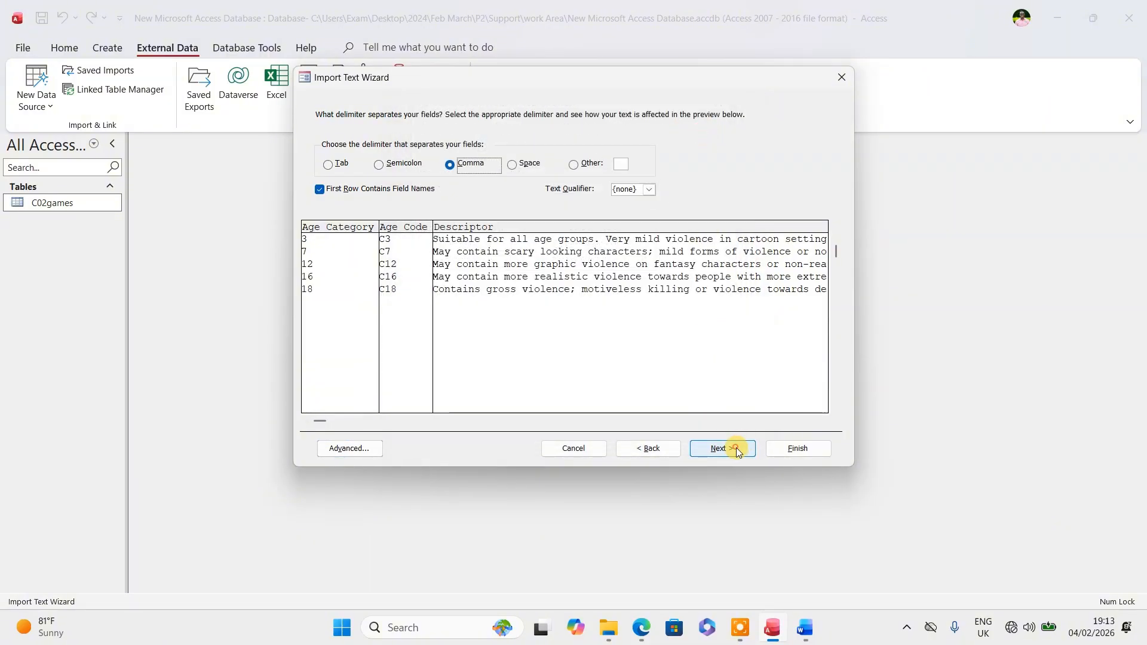
click(736, 451)
click(736, 451)
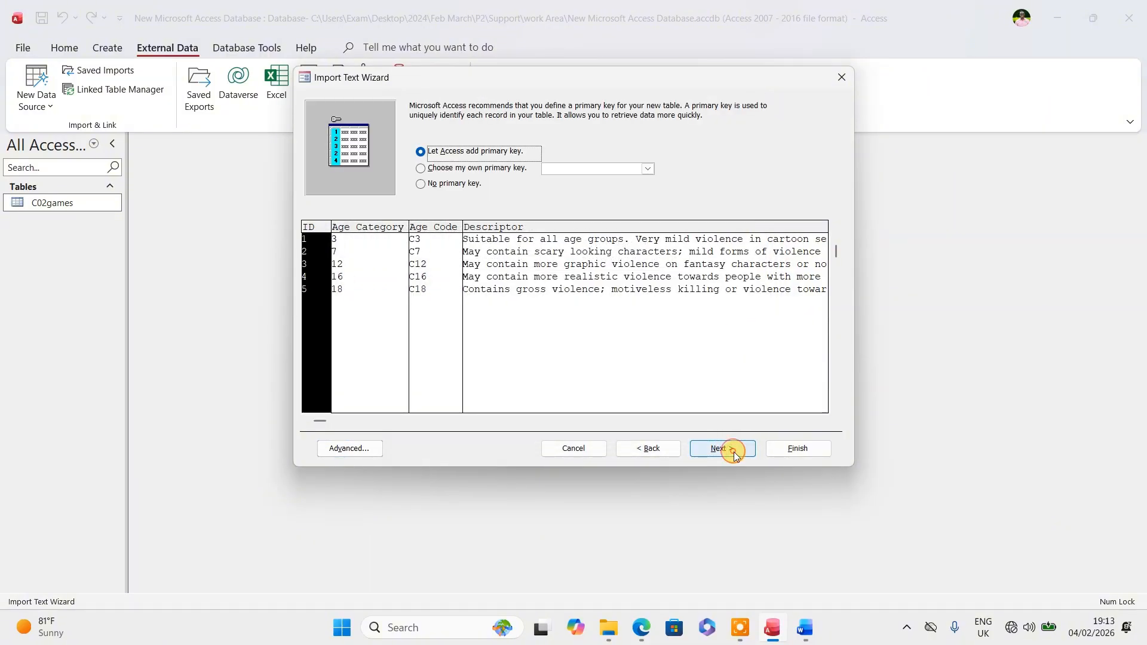
- Choose Age_Code as the table's own primary key and finish importing to C02classifications without saving the import steps
click(517, 172)
click(644, 628)
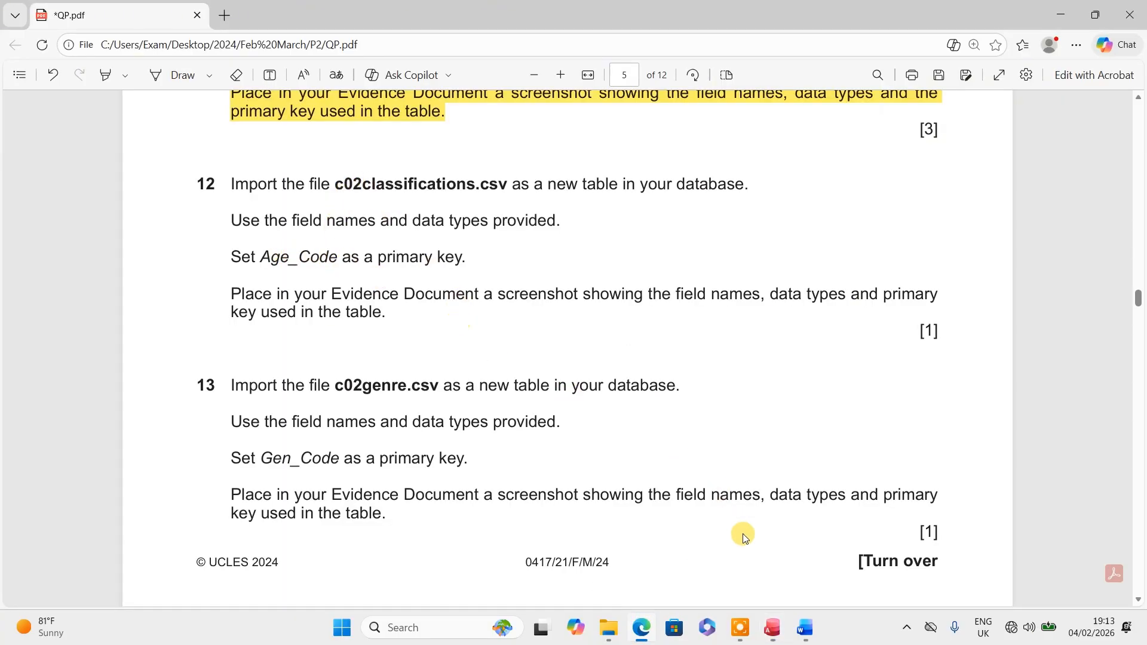
click(772, 627)
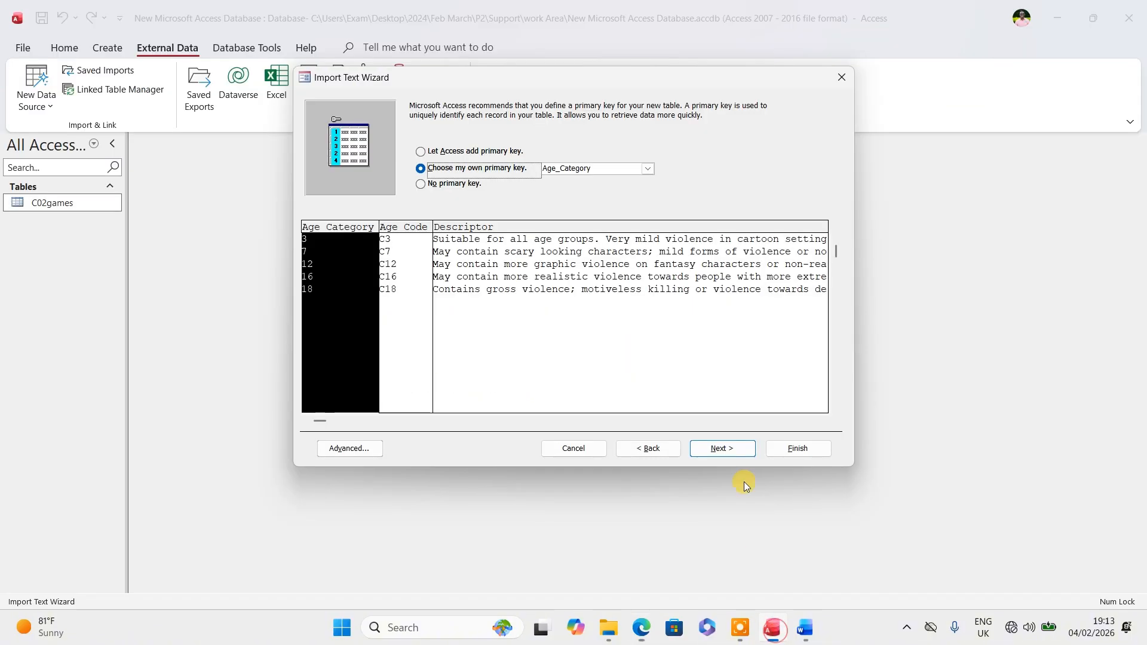
click(648, 169)
click(586, 188)
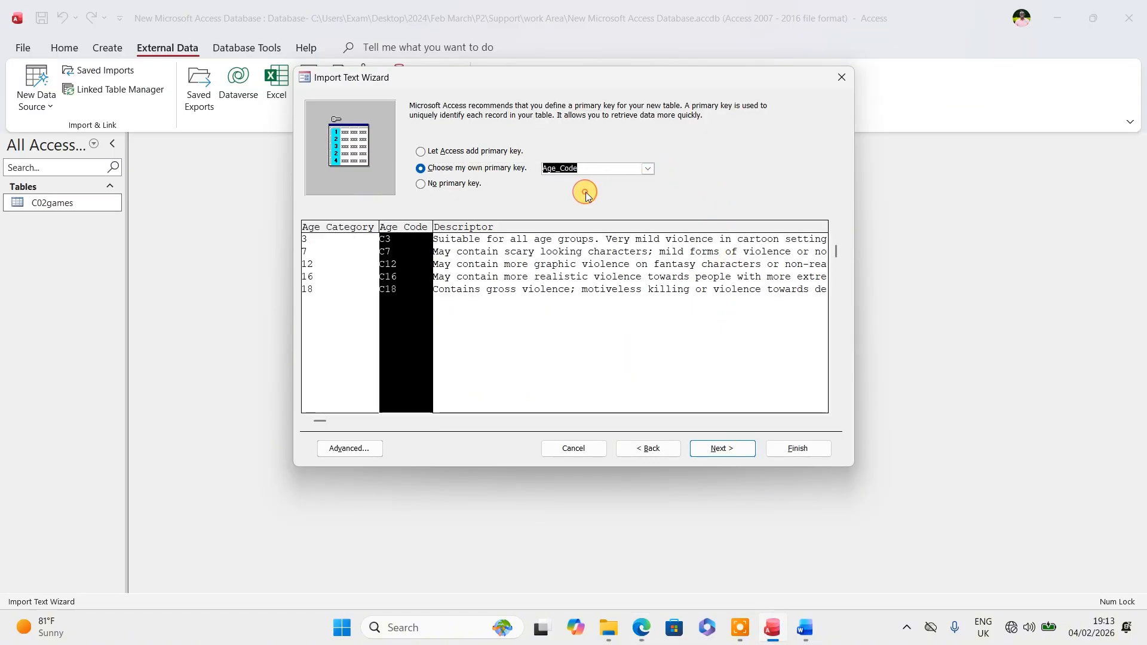
click(718, 451)
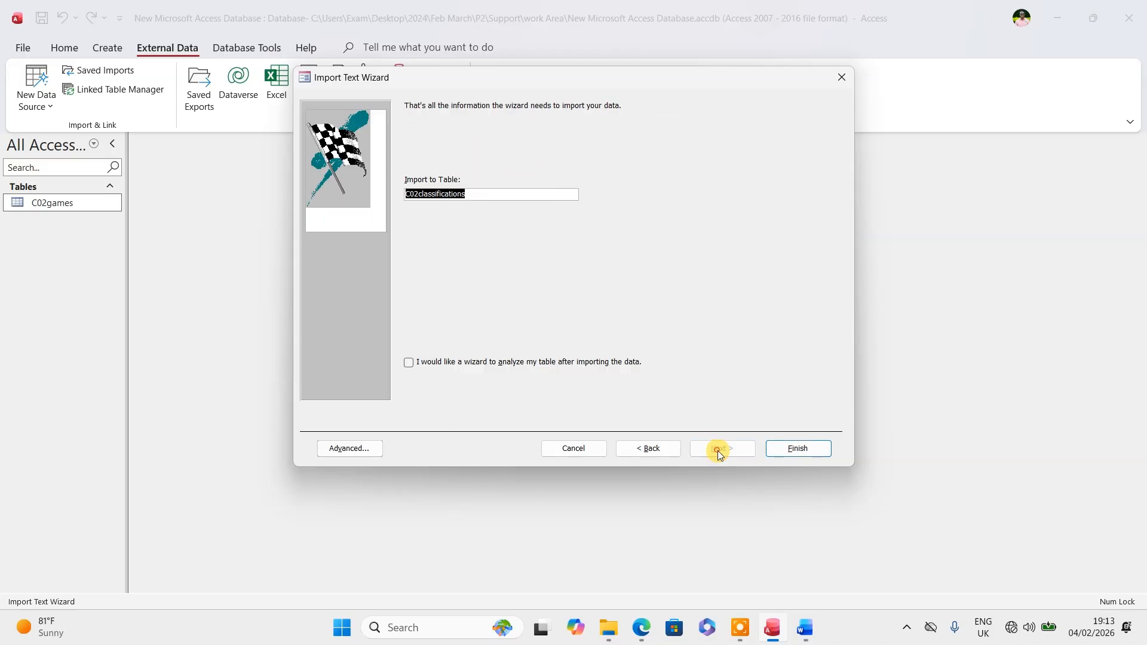
click(801, 452)
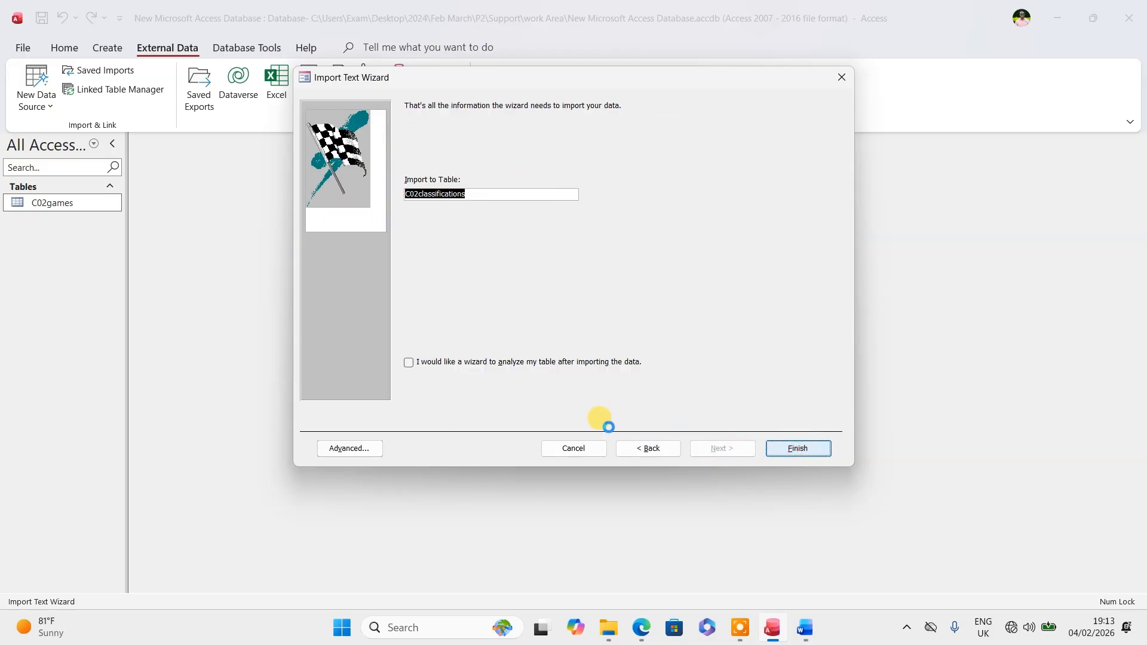
click(804, 491)
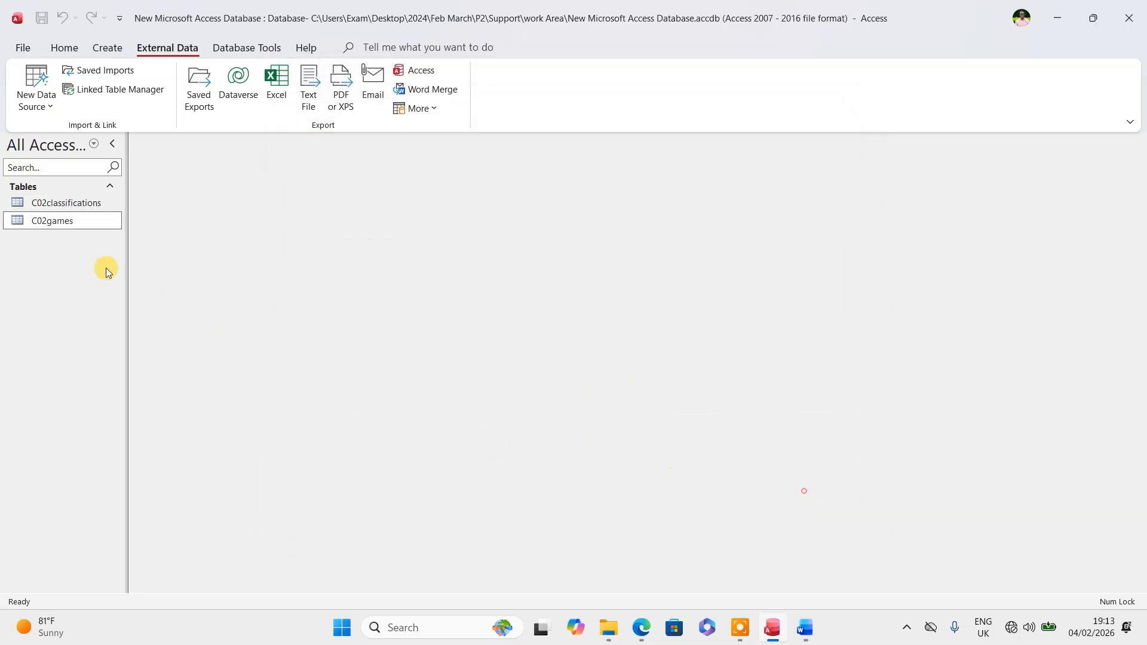
- Open the C02classifications table and fit the Descriptor column's width to its contents
double_click(60, 204)
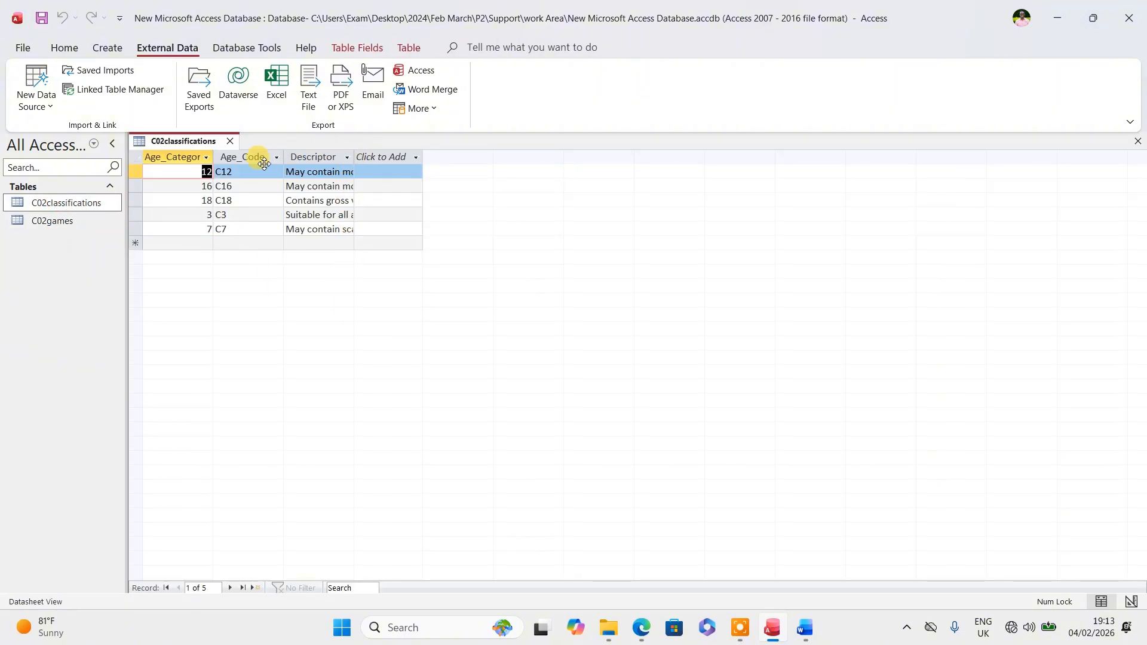
double_click(355, 156)
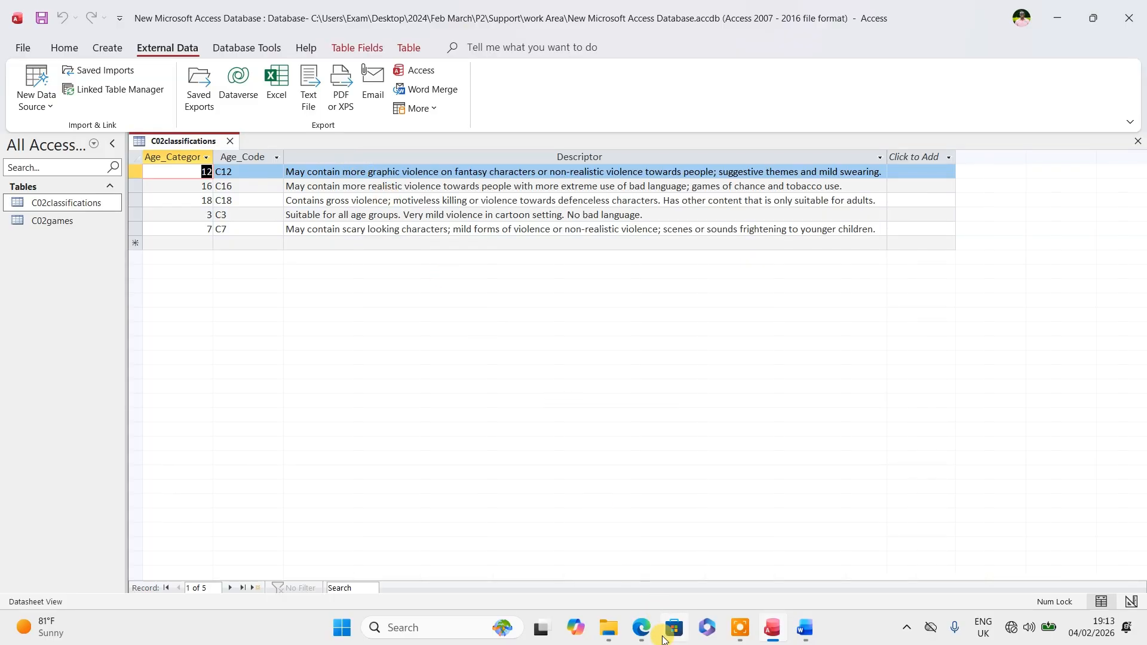
- Switch to the question paper in Edge and highlight the whole of question 12 in yellow
click(640, 628)
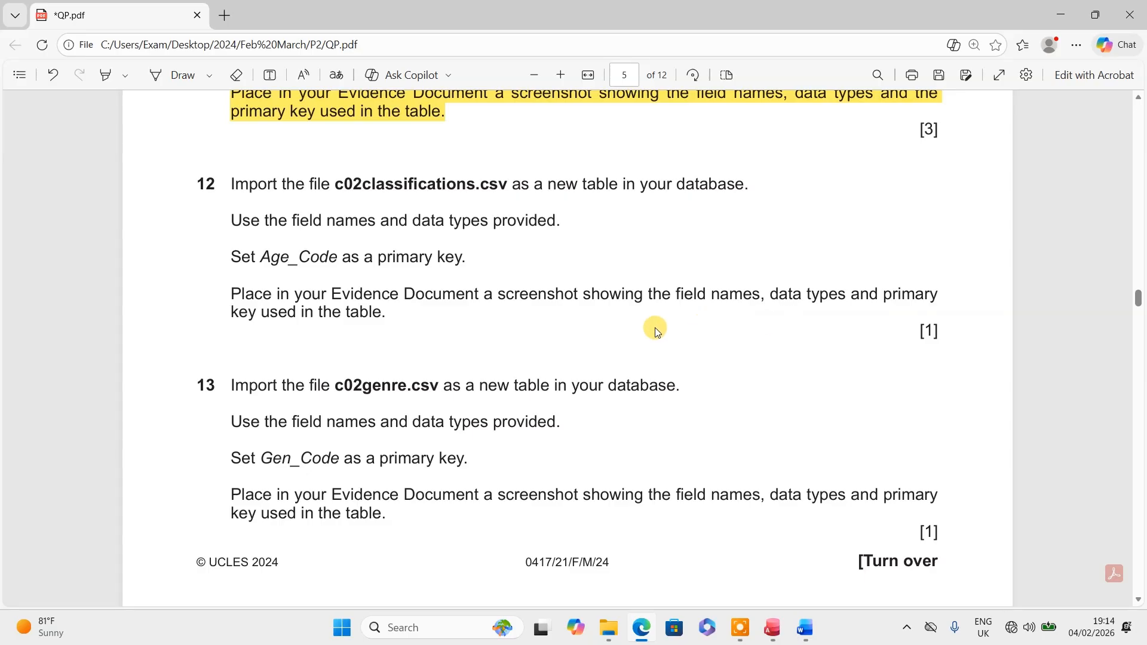
drag(384, 312, 237, 173)
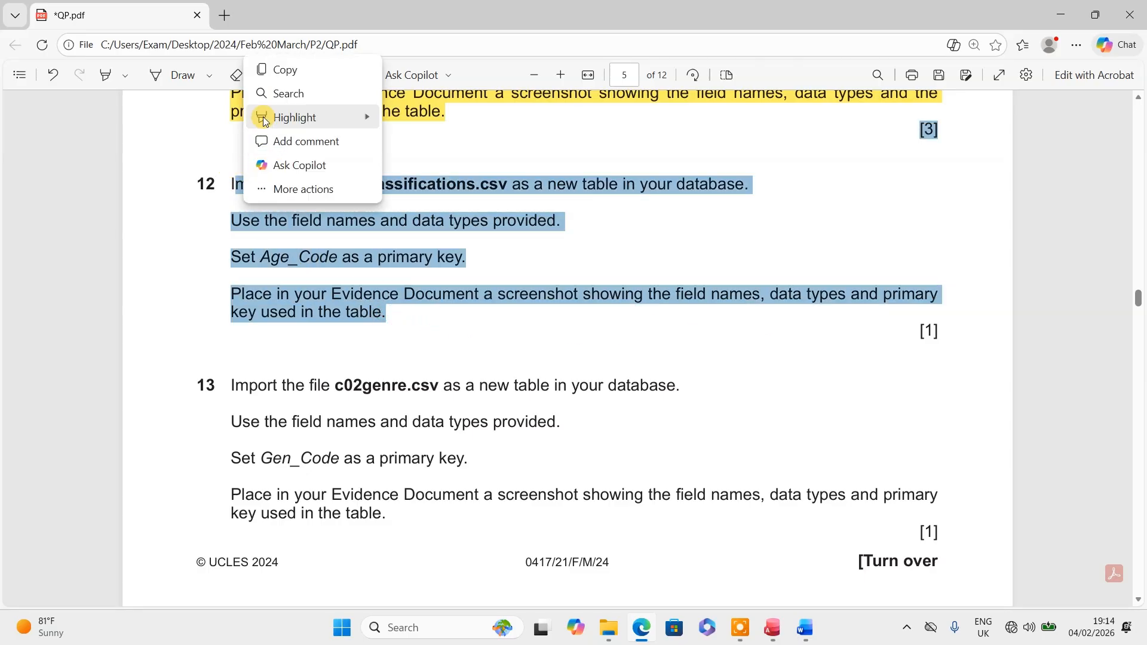
mouse_move(371, 113)
click(442, 115)
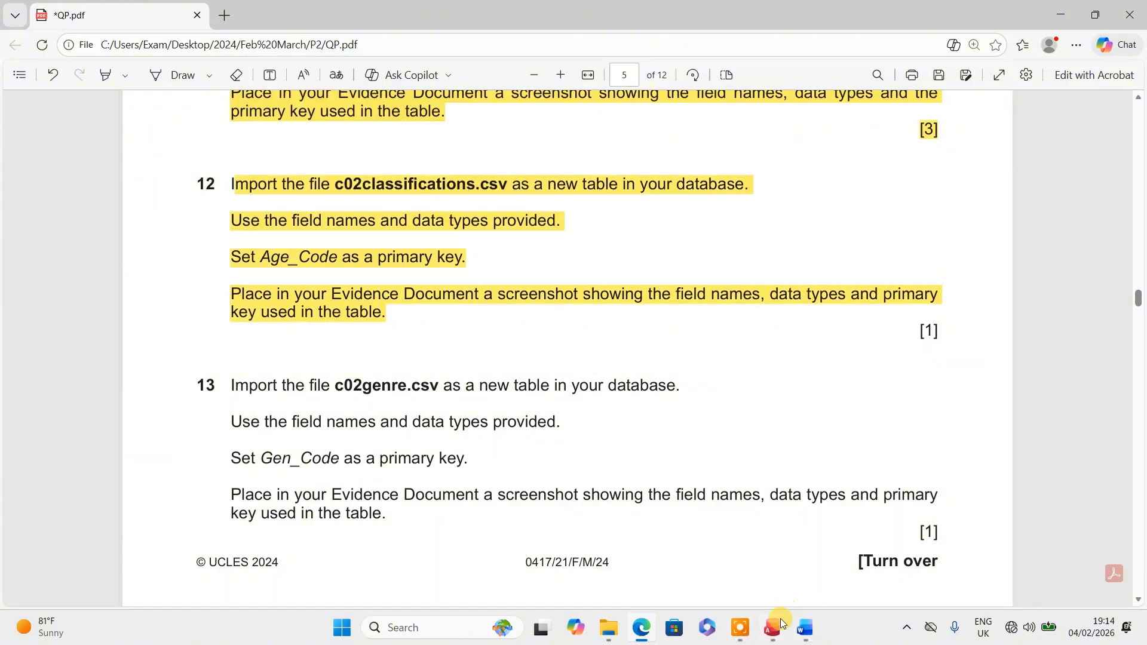
- Show C02classifications in Design View in Access and capture a screenshot of its field names, data types and primary key
click(776, 625)
right_click(173, 144)
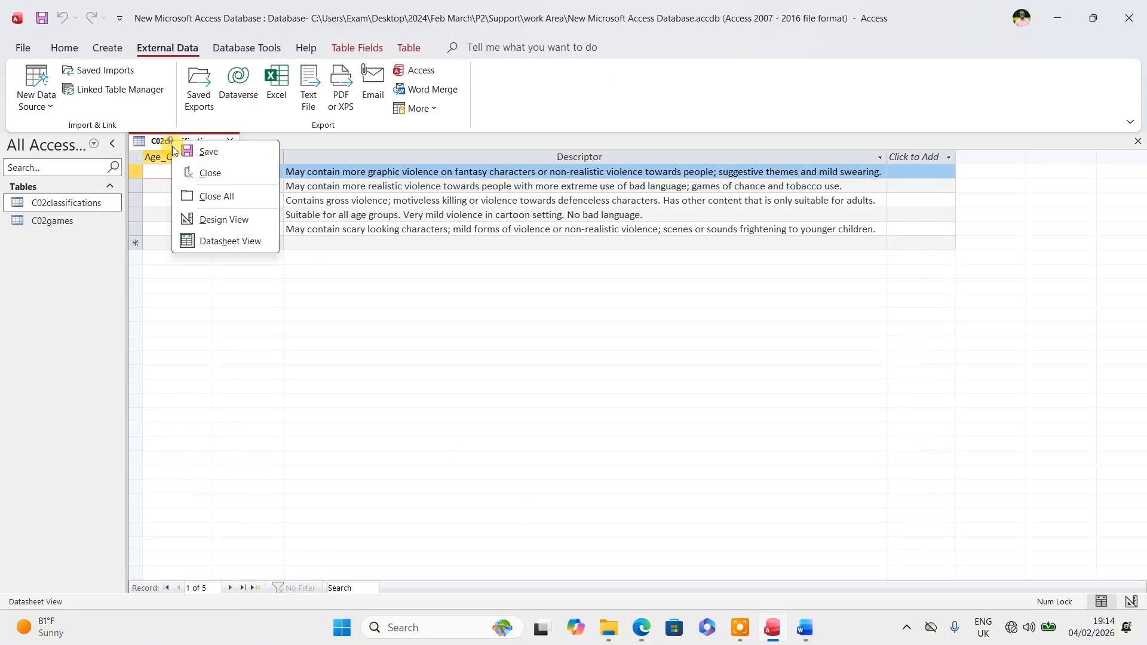
click(194, 216)
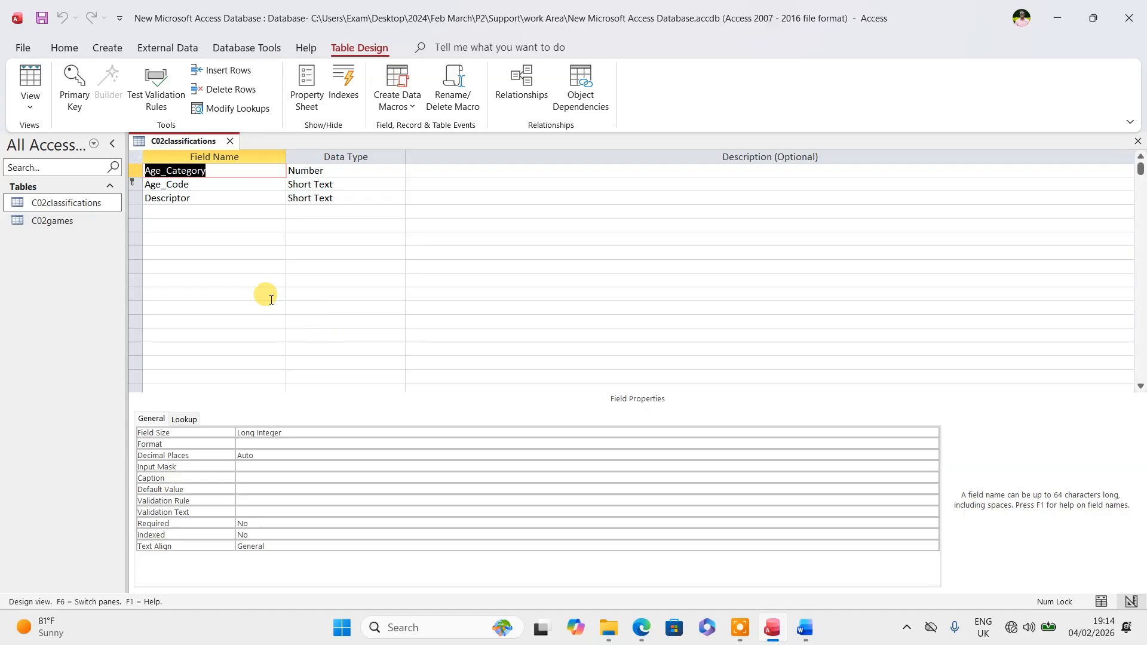
click(196, 250)
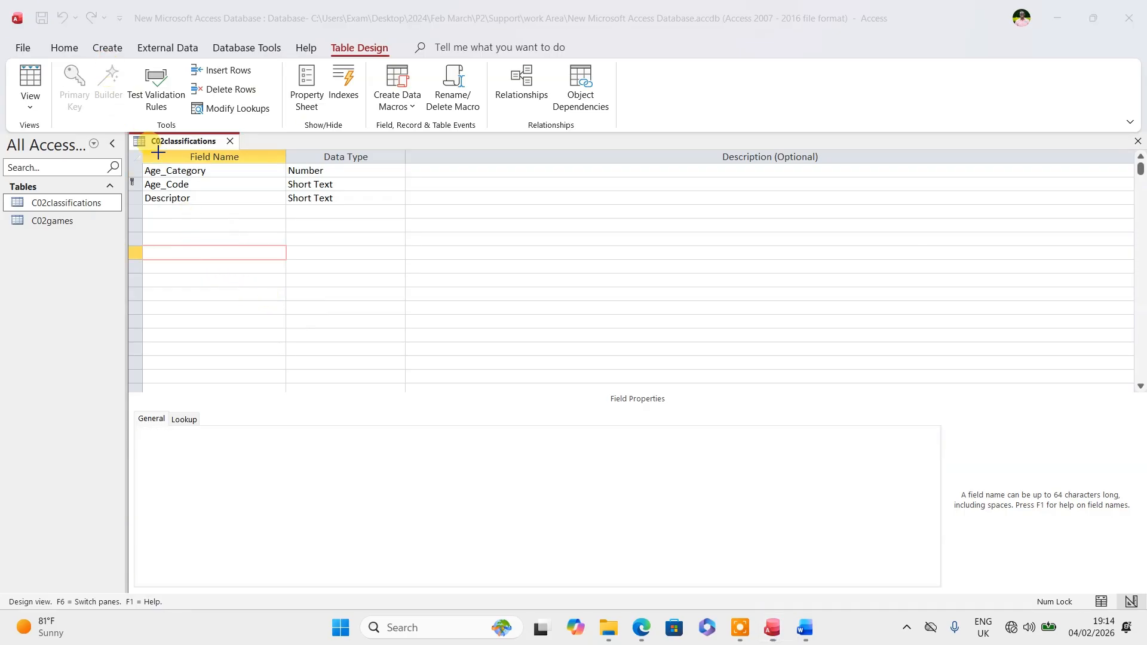
key(super+shift+s)
drag(128, 133, 405, 219)
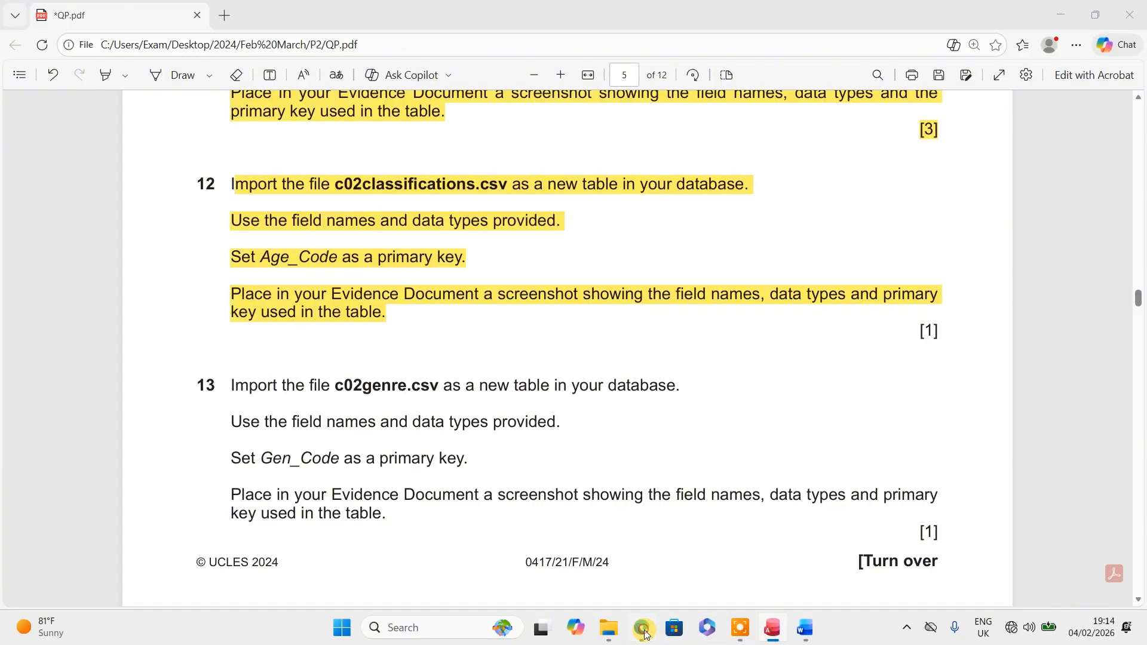
- Switch to EVIDENCE1234 in Word, paste the C02classifications screenshot under the "Step 12 evidence:" heading and scale the picture down slightly
click(643, 631)
click(643, 630)
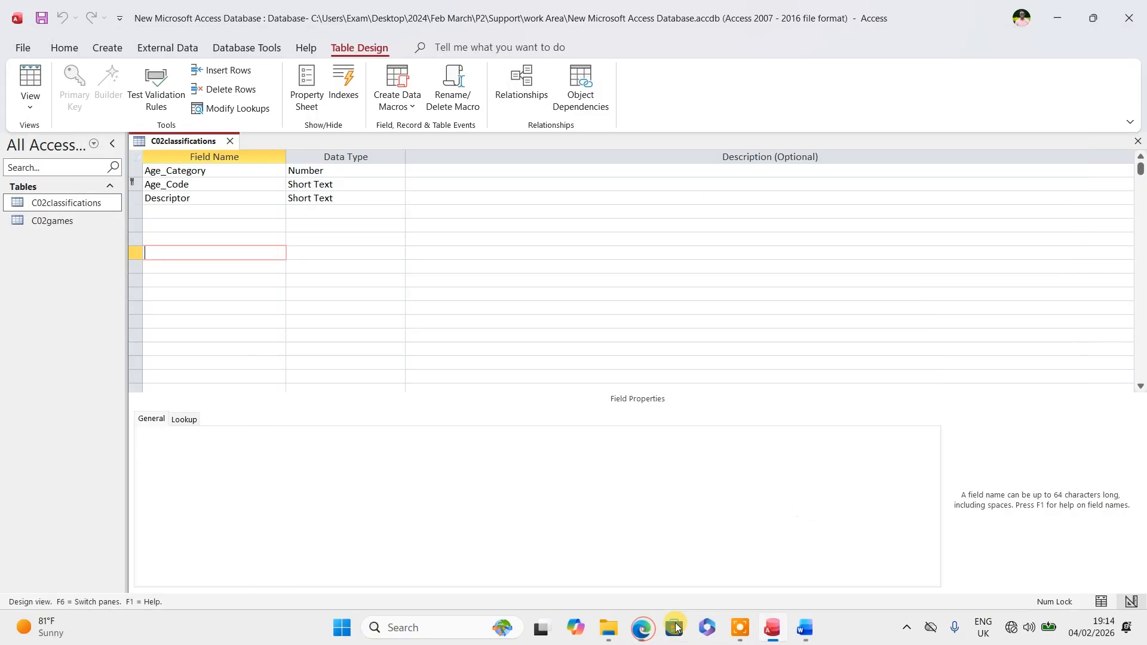
mouse_move(804, 634)
click(796, 571)
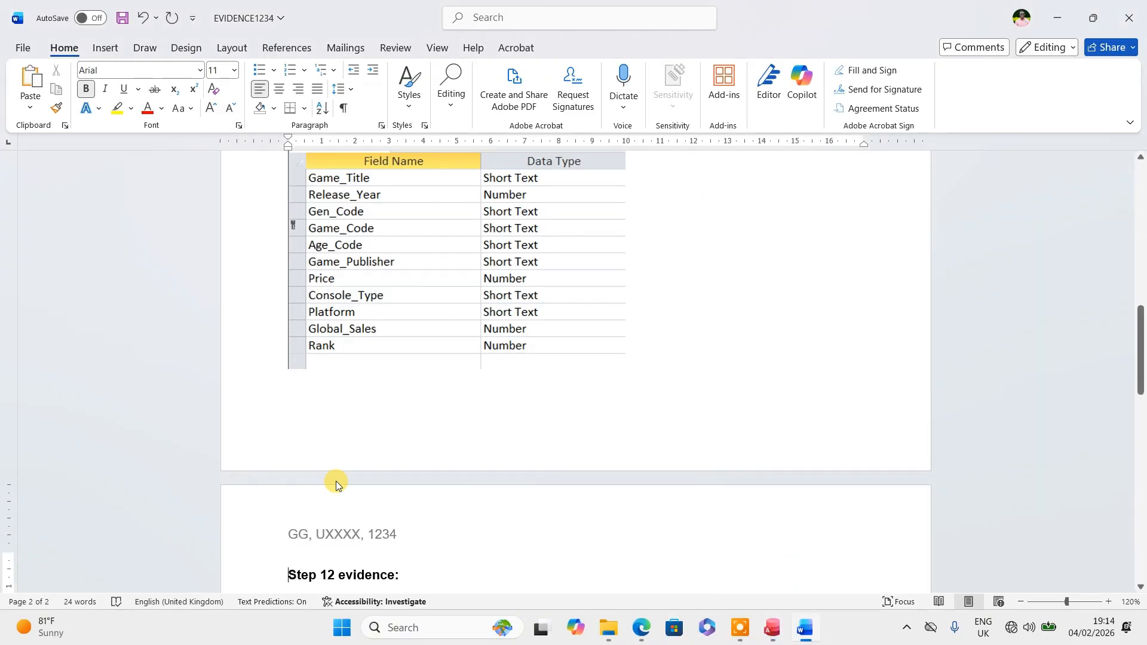
scroll(323, 478, down, 3)
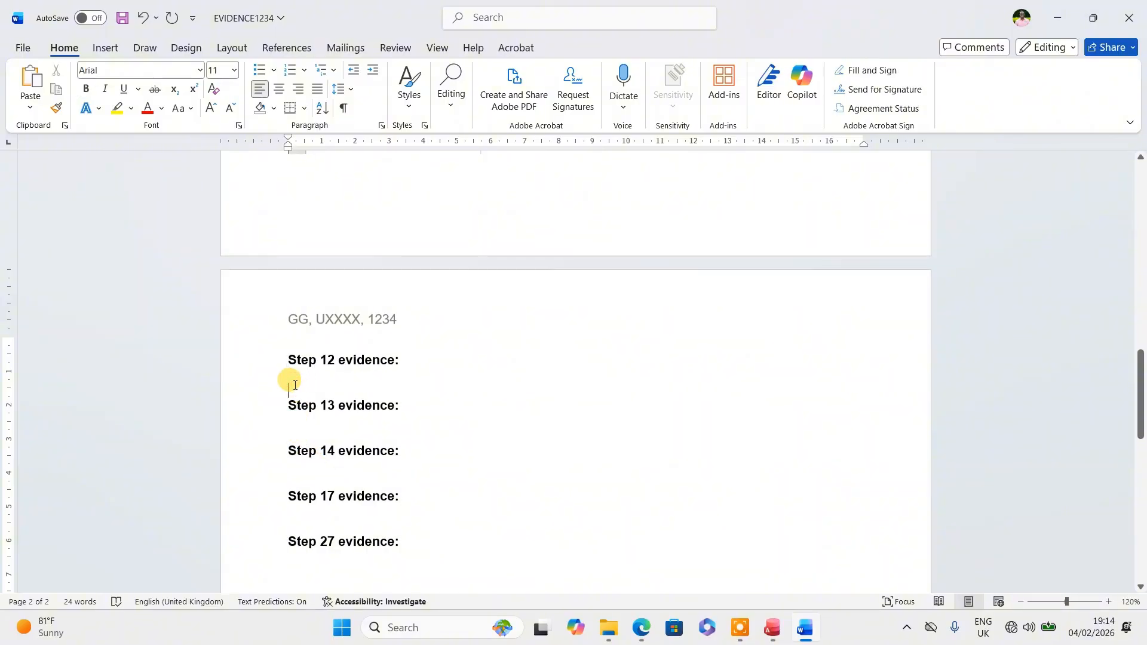
key(ctrl+v)
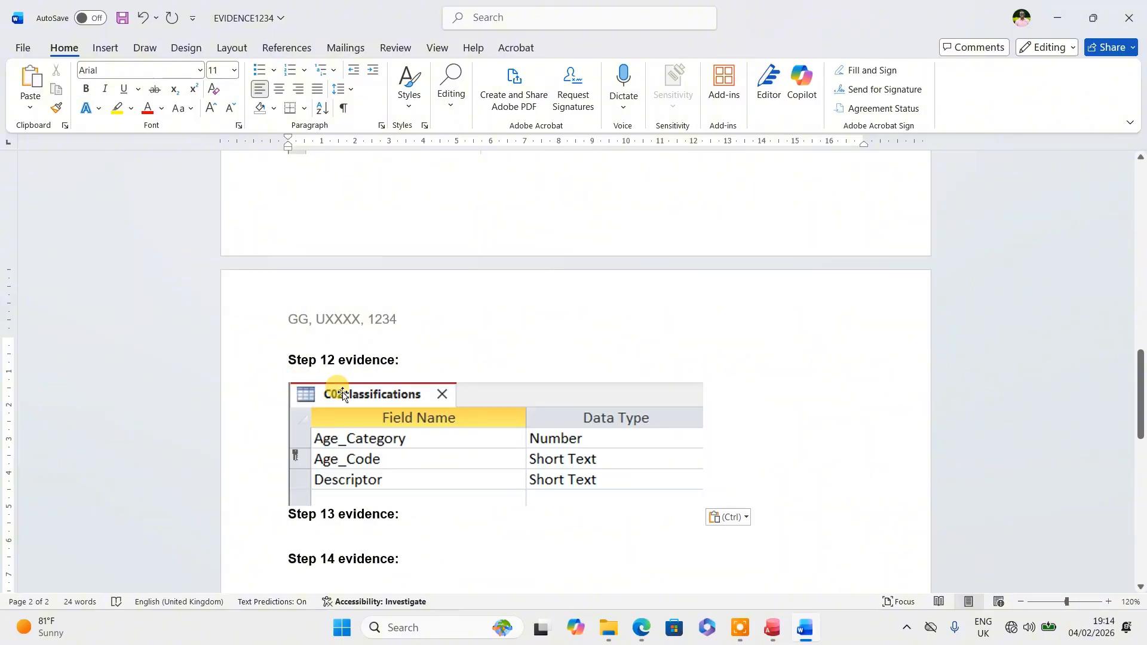
scroll(296, 359, down, 2)
click(700, 352)
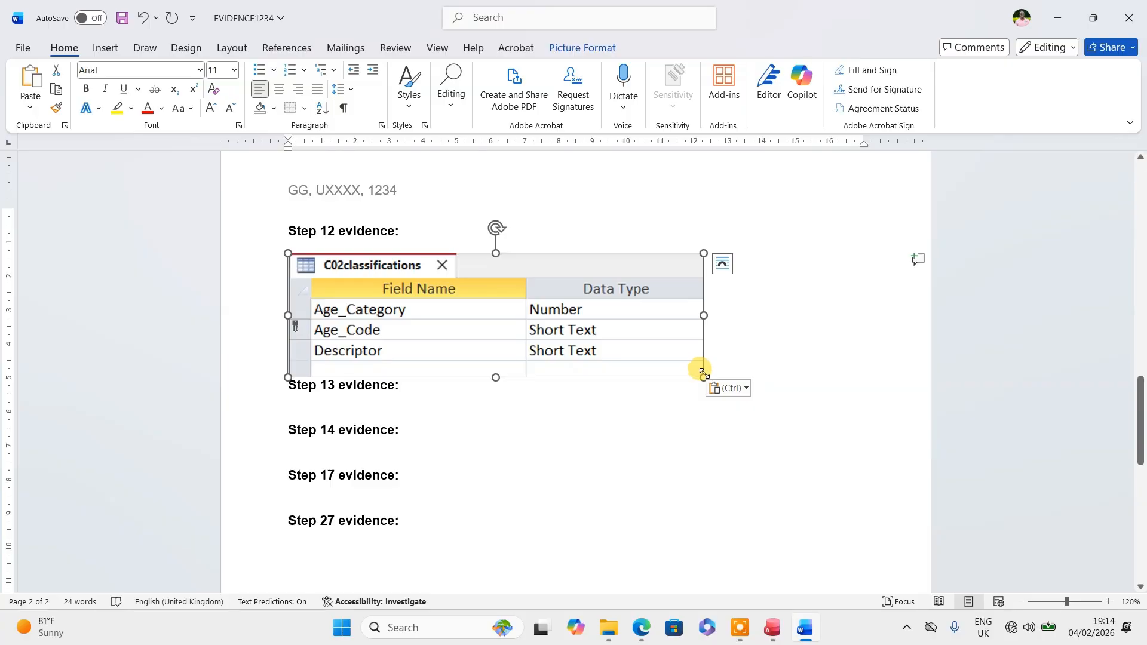
drag(702, 372, 635, 356)
- Switch to the question paper in Edge and highlight the whole of question 13 in yellow
click(642, 627)
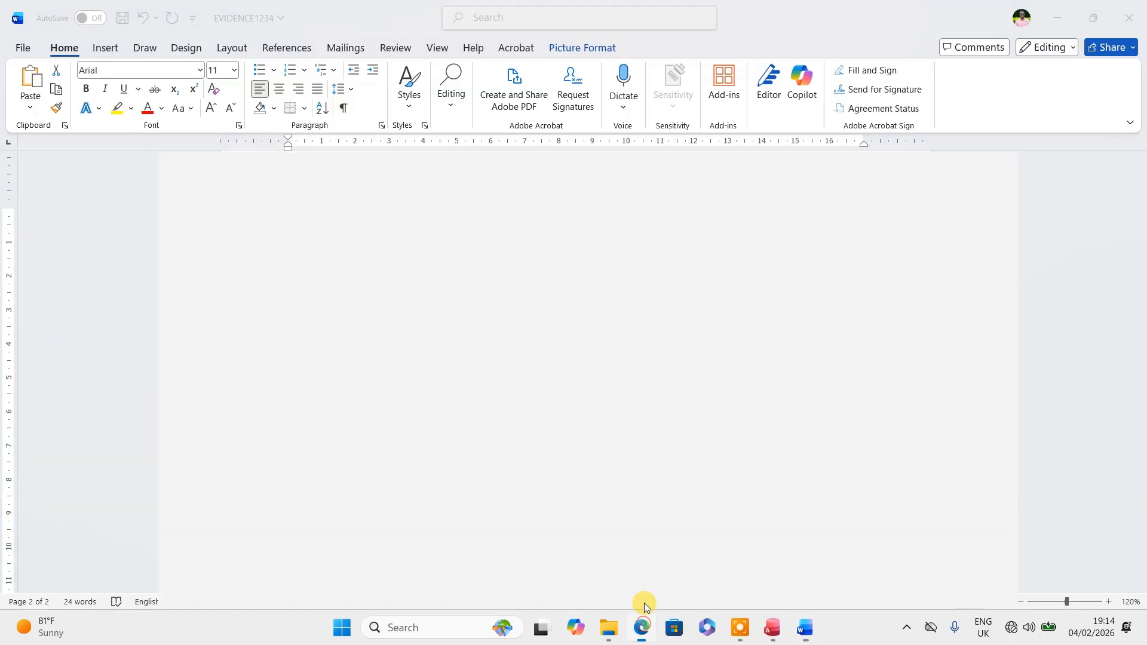
scroll(469, 364, down, 5)
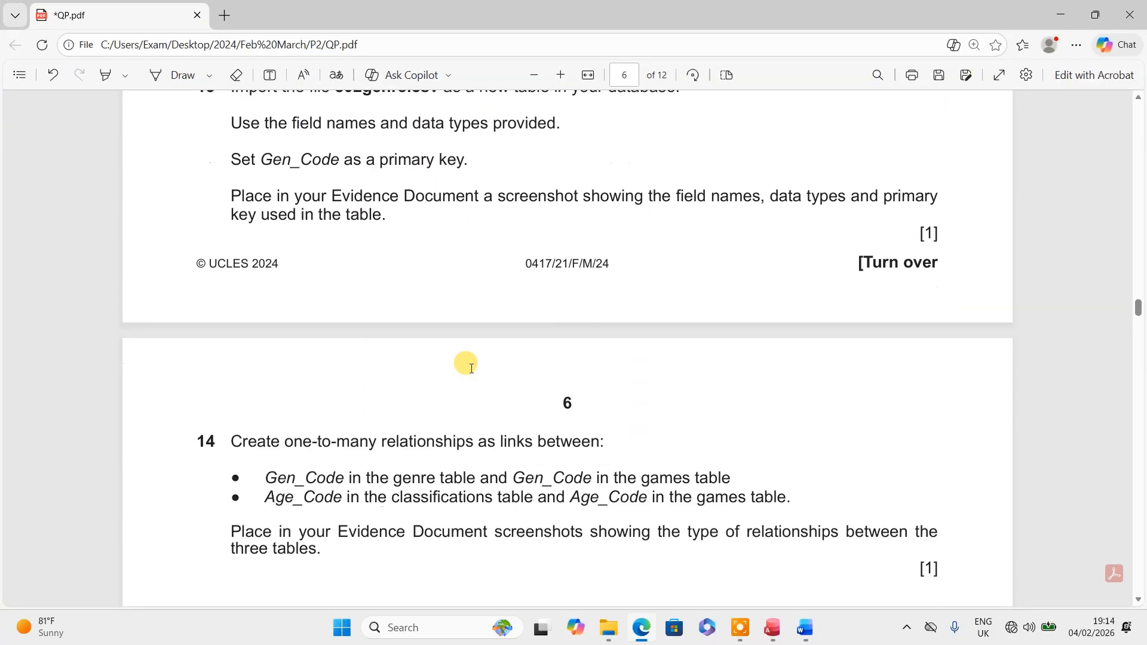
scroll(472, 369, up, 1)
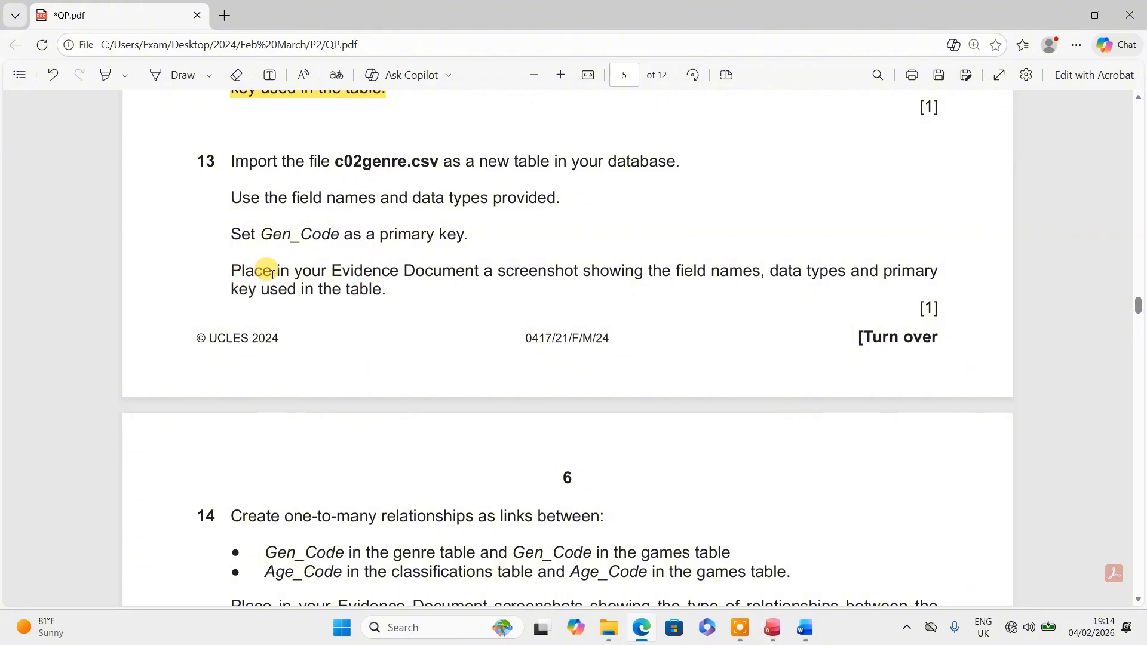
drag(232, 157, 391, 297)
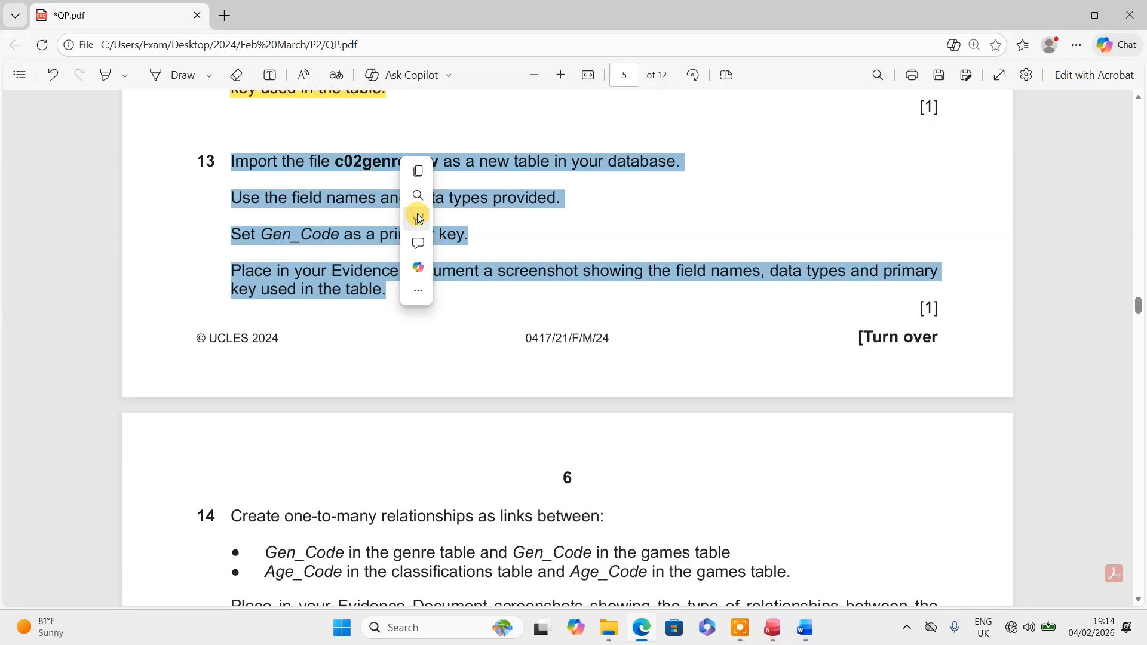
click(567, 221)
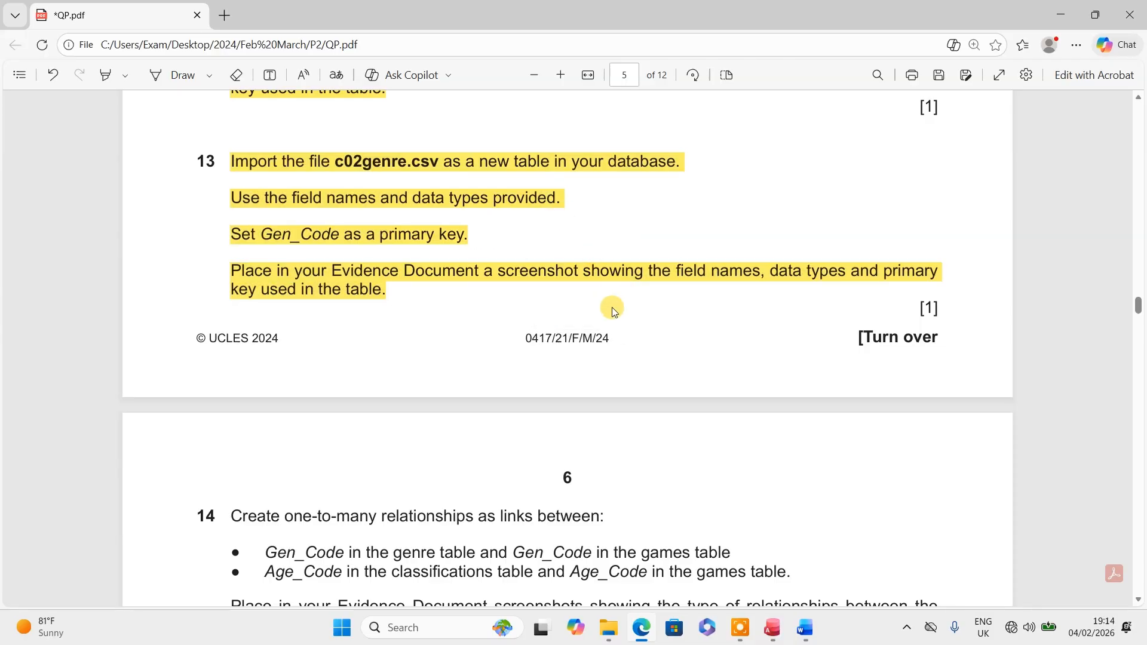
- Return to Access and close the C02classifications table, saving the changes to its layout
mouse_move(773, 637)
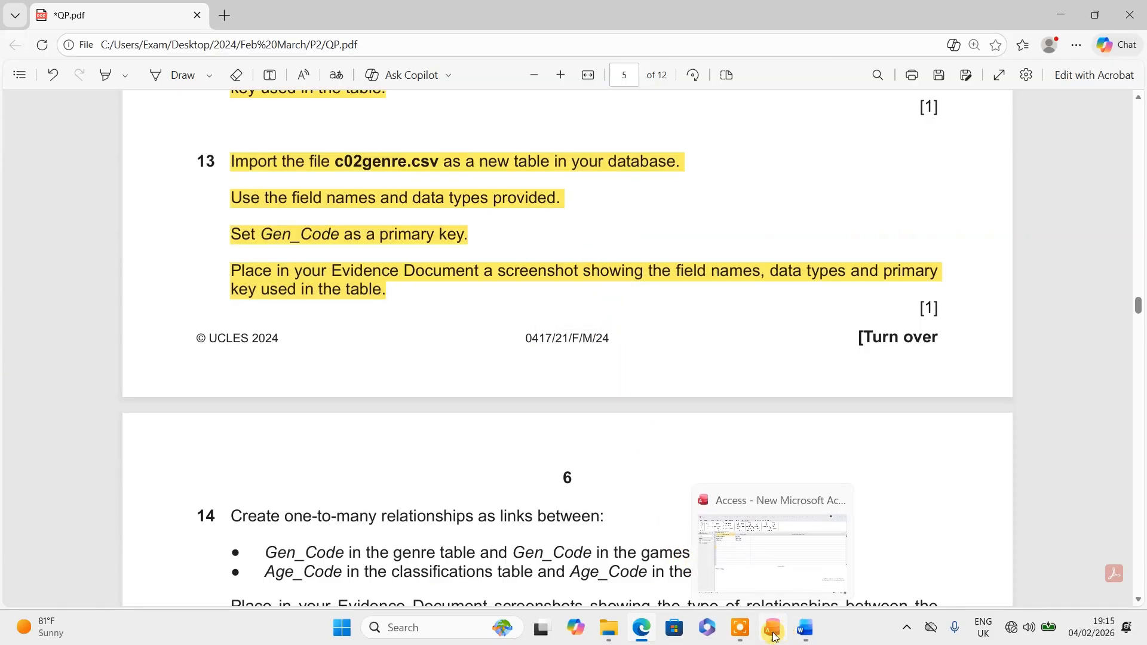
click(774, 636)
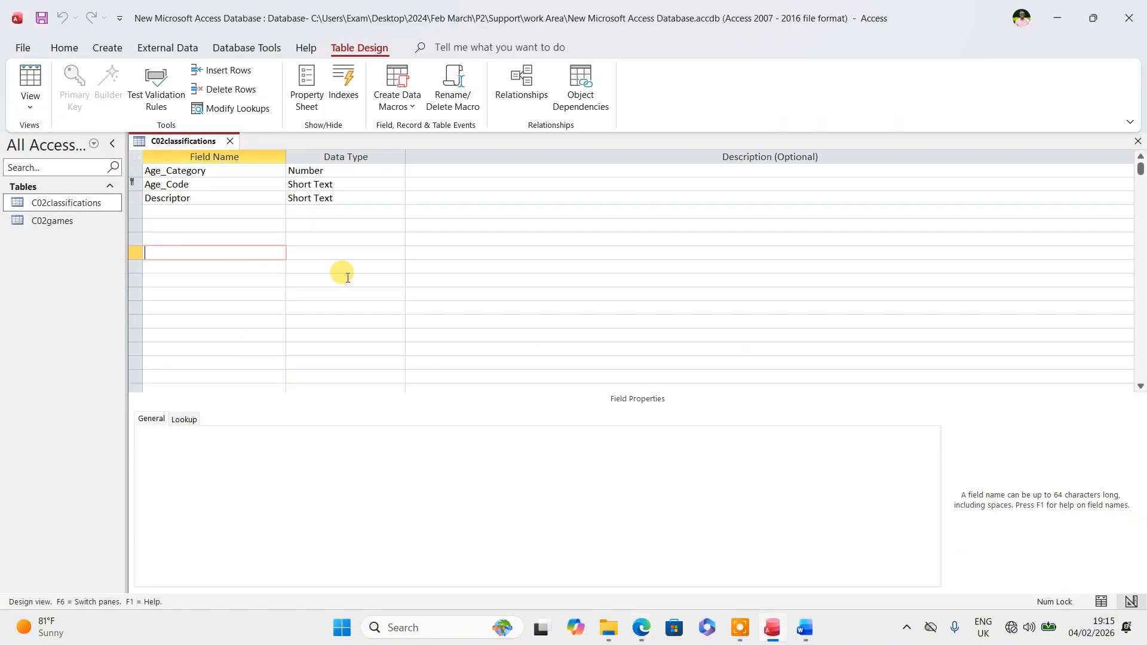
click(230, 141)
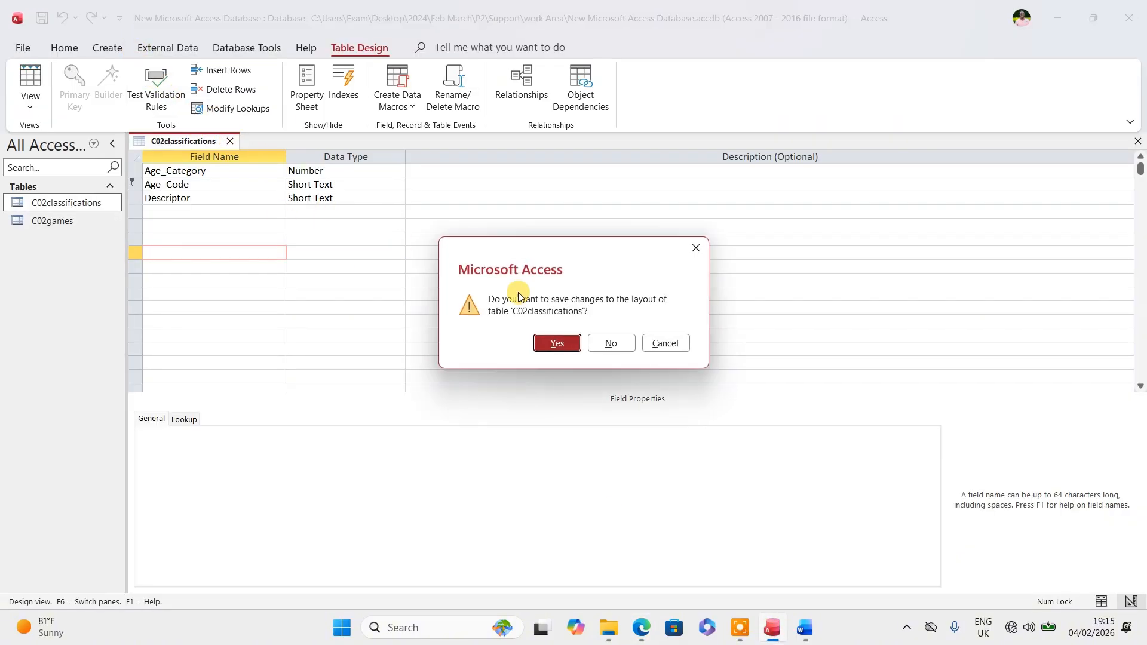
click(557, 346)
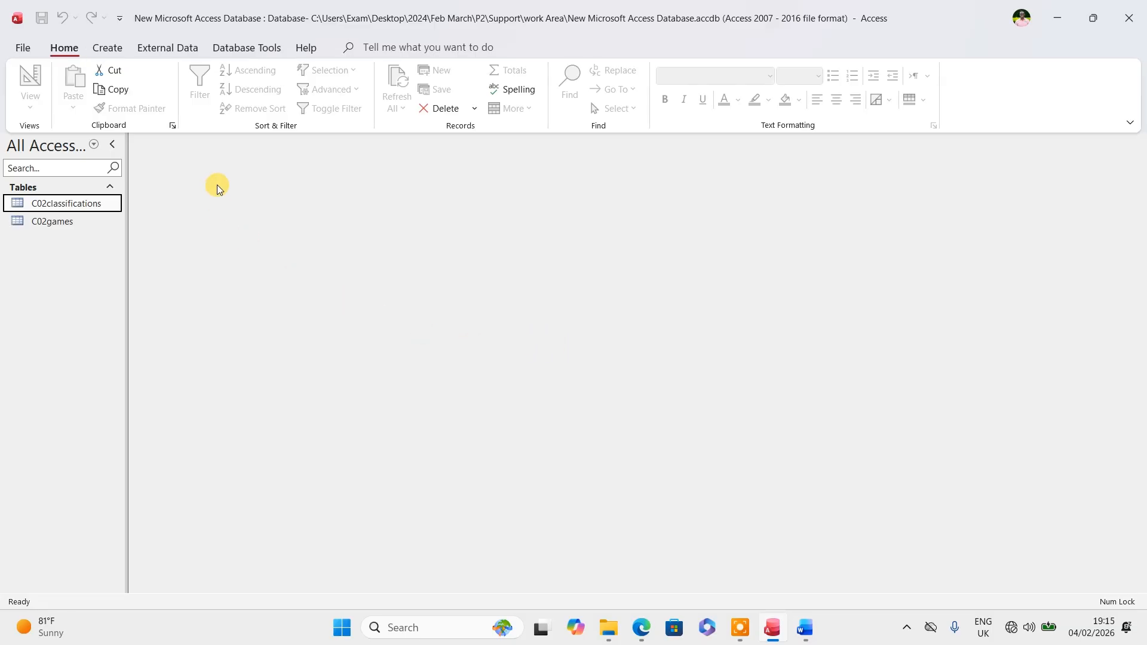
- Start a text file import of c02genre from the Confidential Source Files folder into a new table in the current database
click(165, 47)
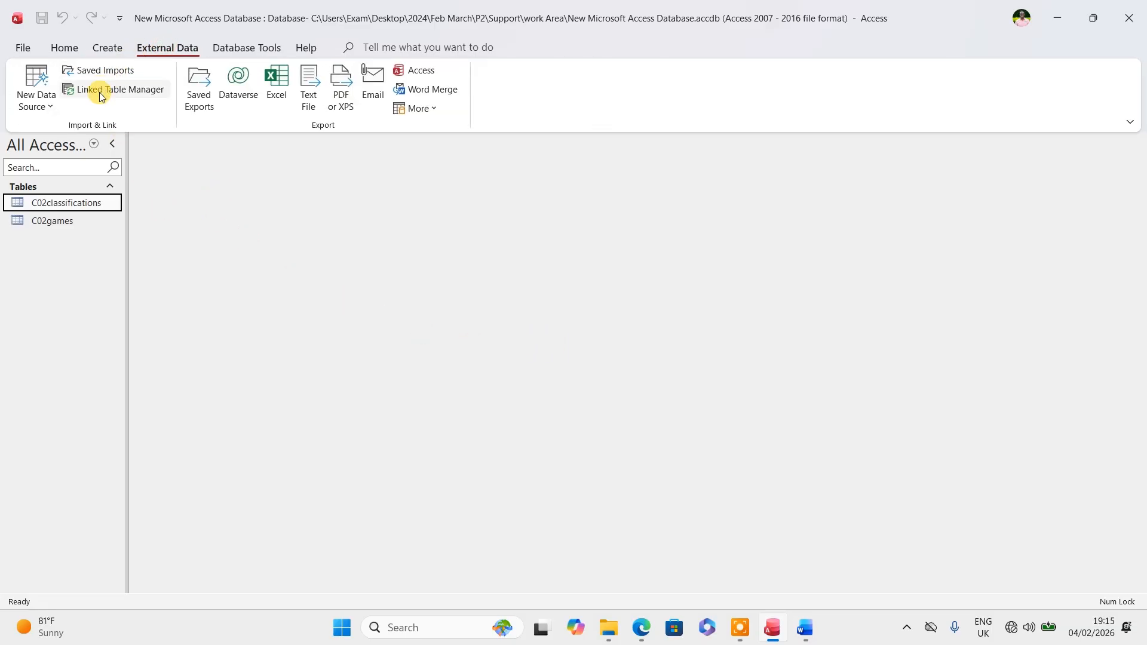
click(58, 93)
mouse_move(71, 133)
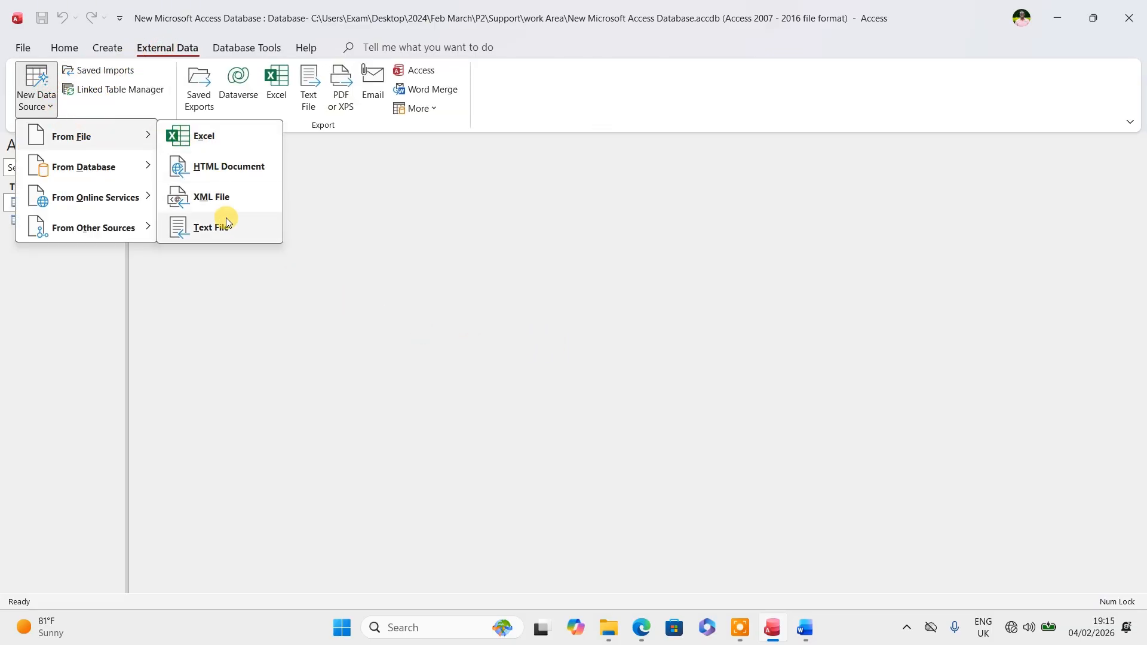
click(218, 221)
click(781, 211)
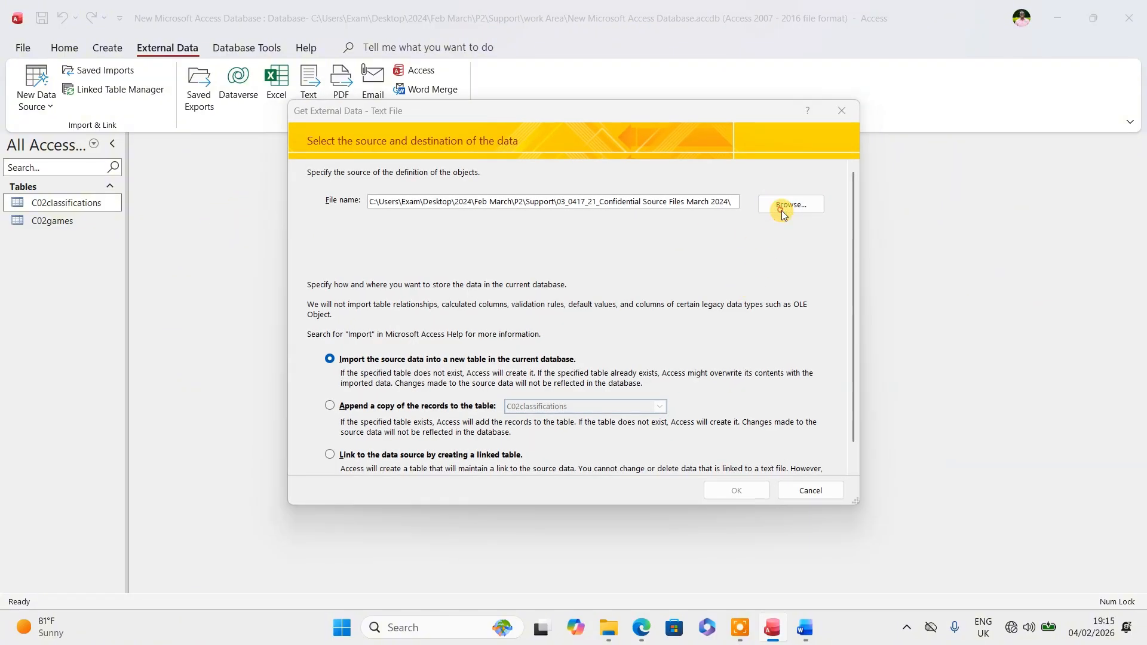
click(471, 314)
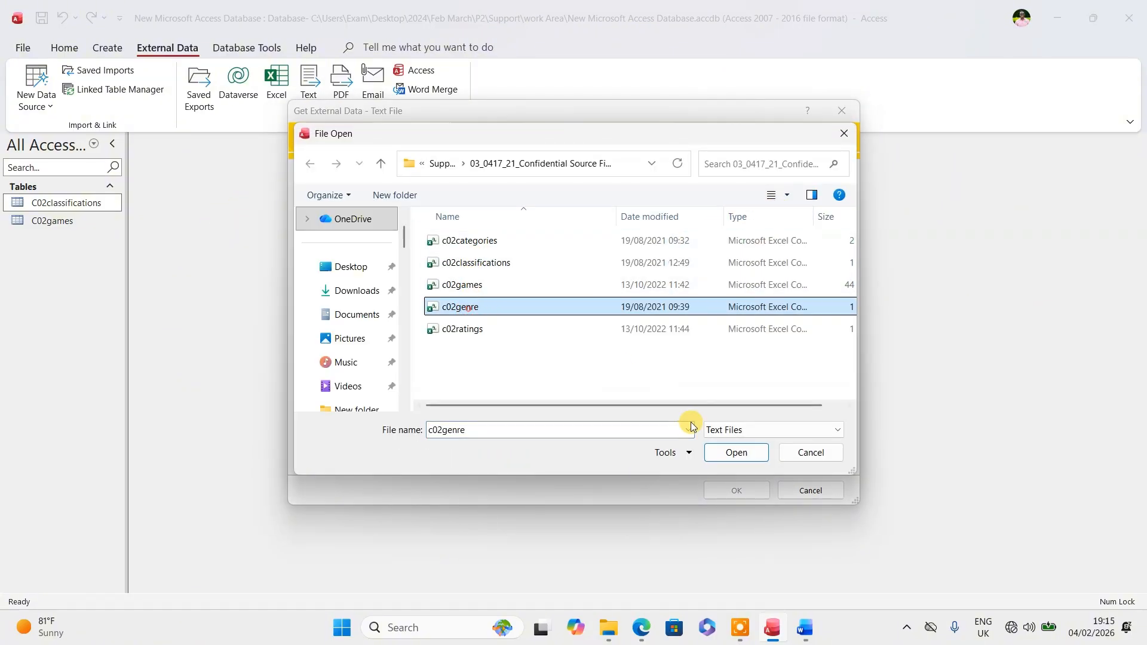
click(736, 452)
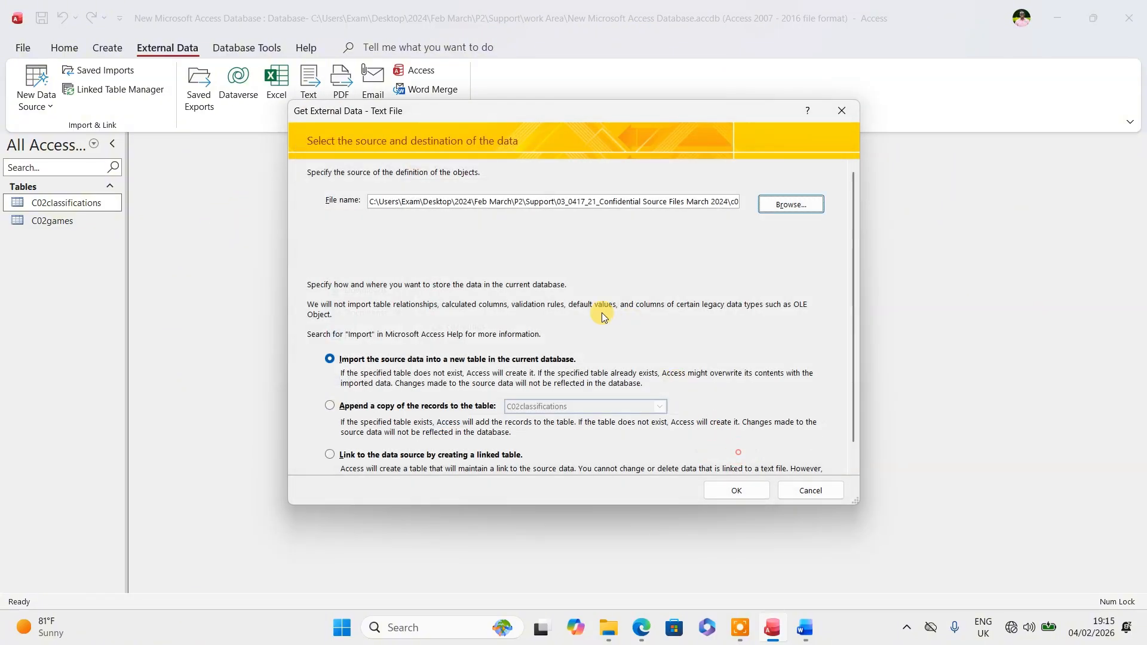
click(726, 493)
- Import the data as comma-delimited with field names in the first row, accepting Short Text for Gen_Code and Genre
click(722, 448)
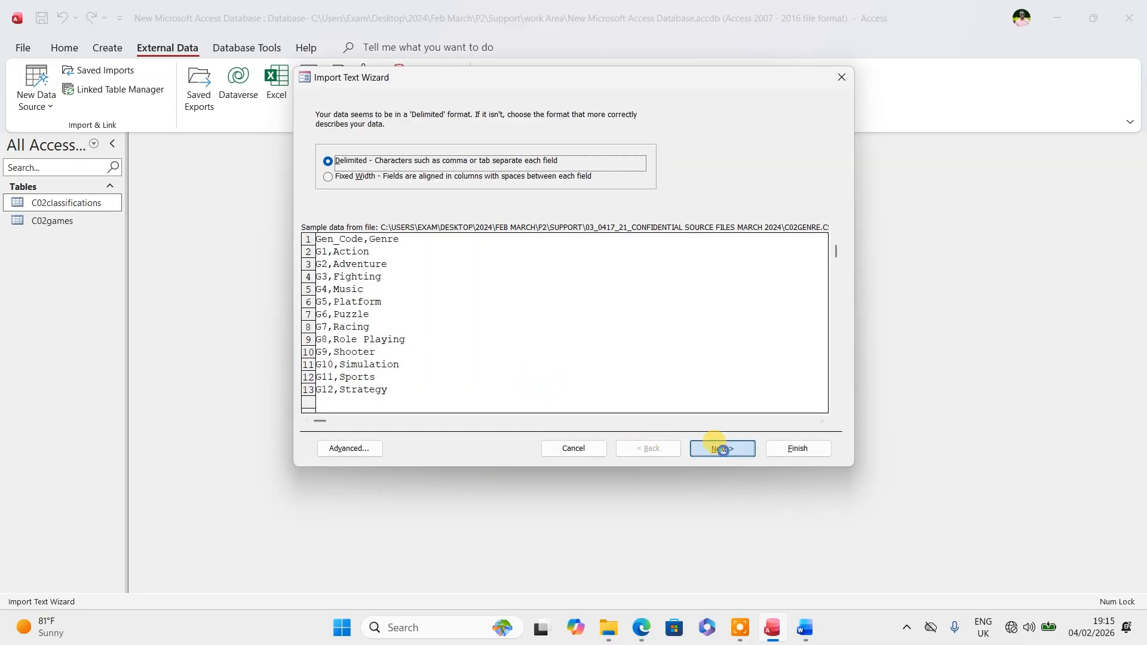
click(375, 188)
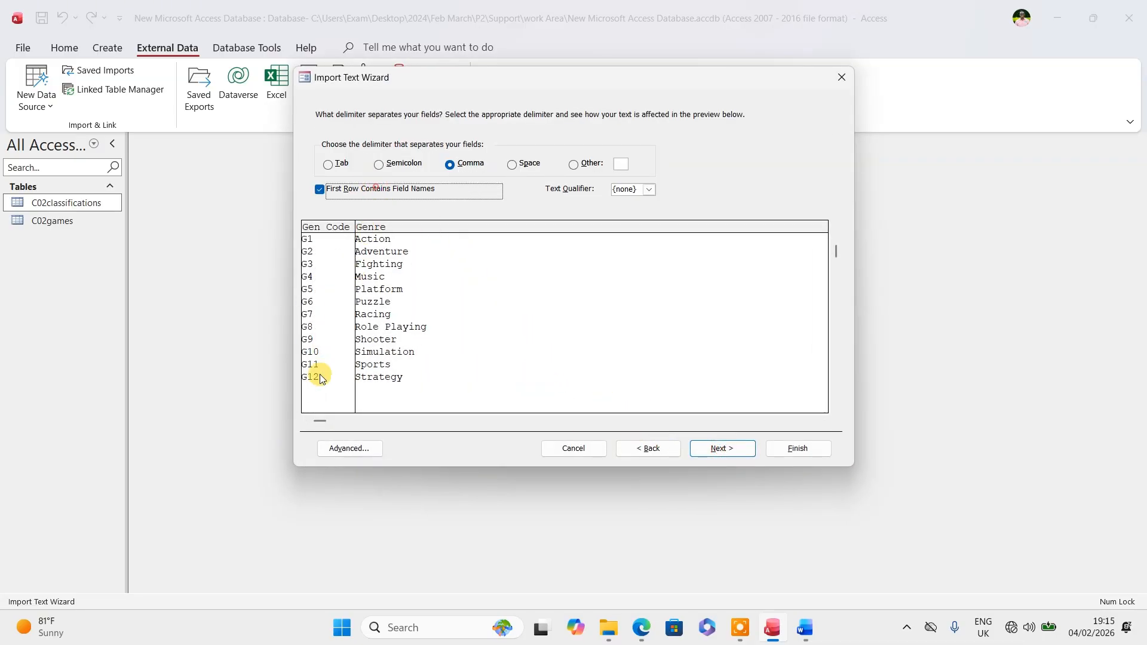
click(342, 450)
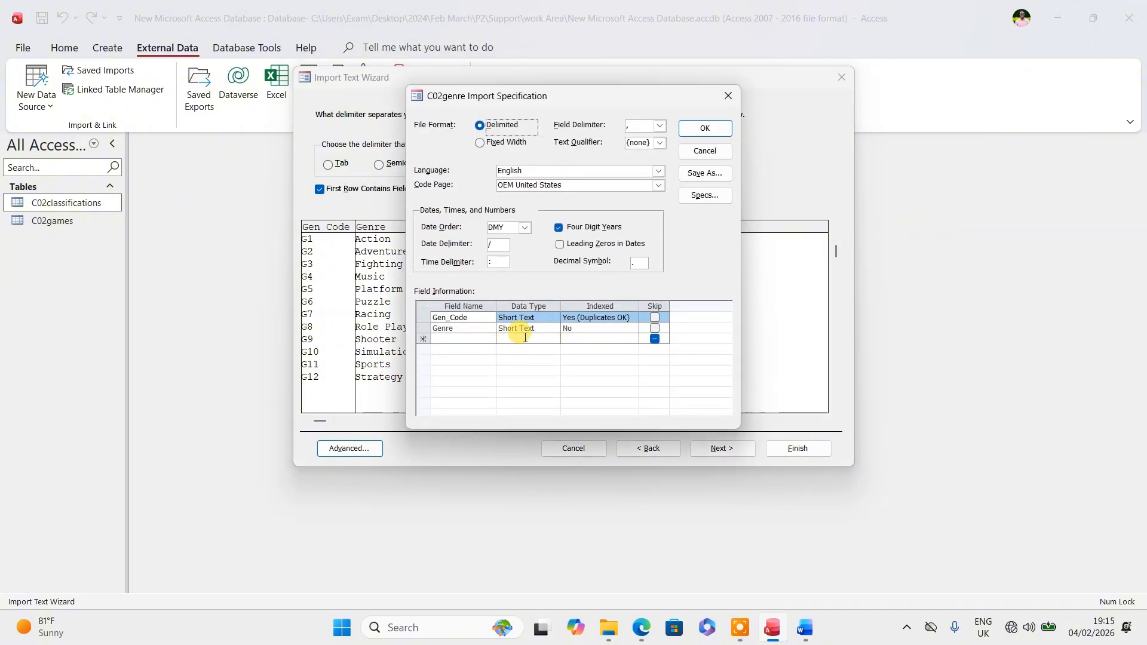
click(705, 128)
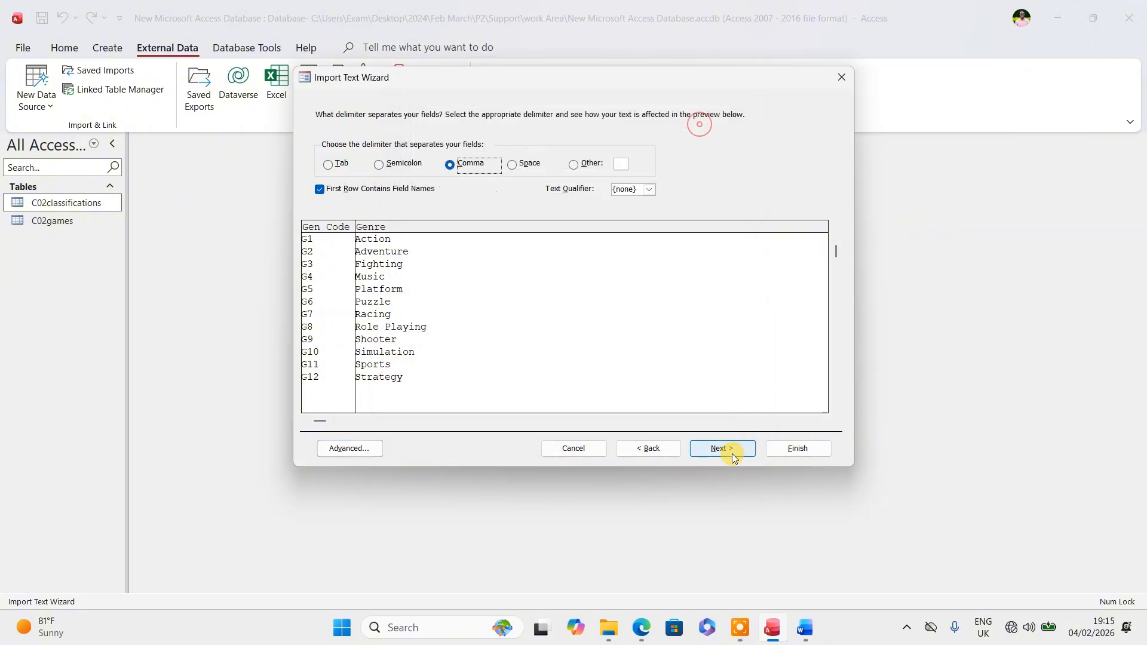
click(723, 449)
click(723, 449)
- Choose Gen_Code as the primary key, checking it against question 13, and finish importing to C02genre without saving the import steps
click(500, 168)
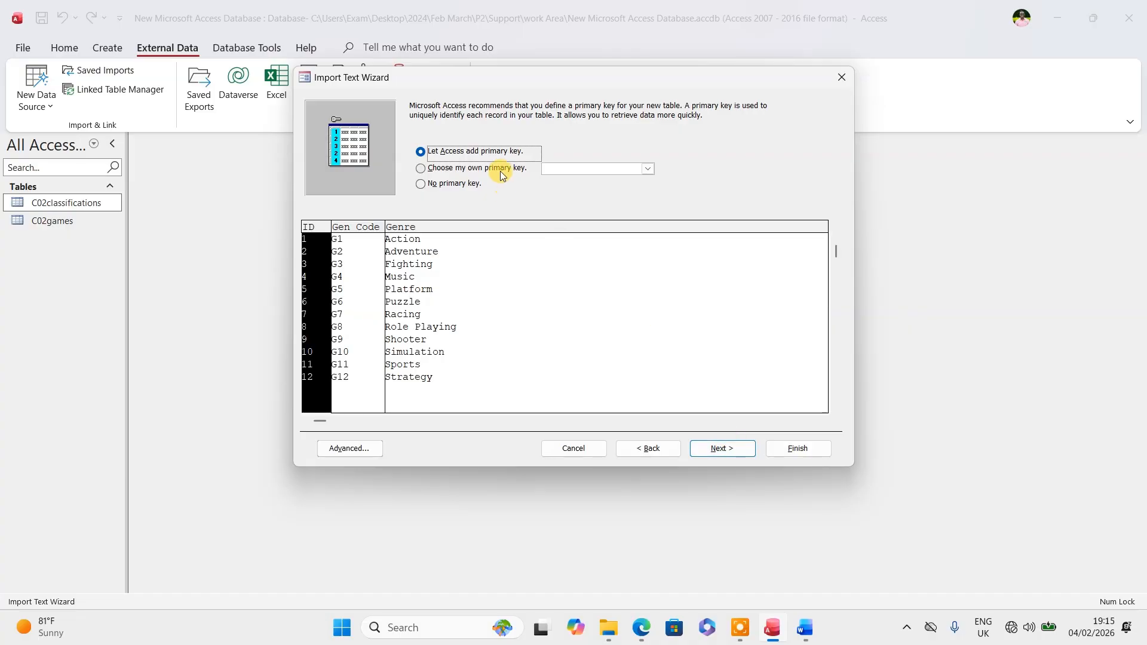
click(641, 628)
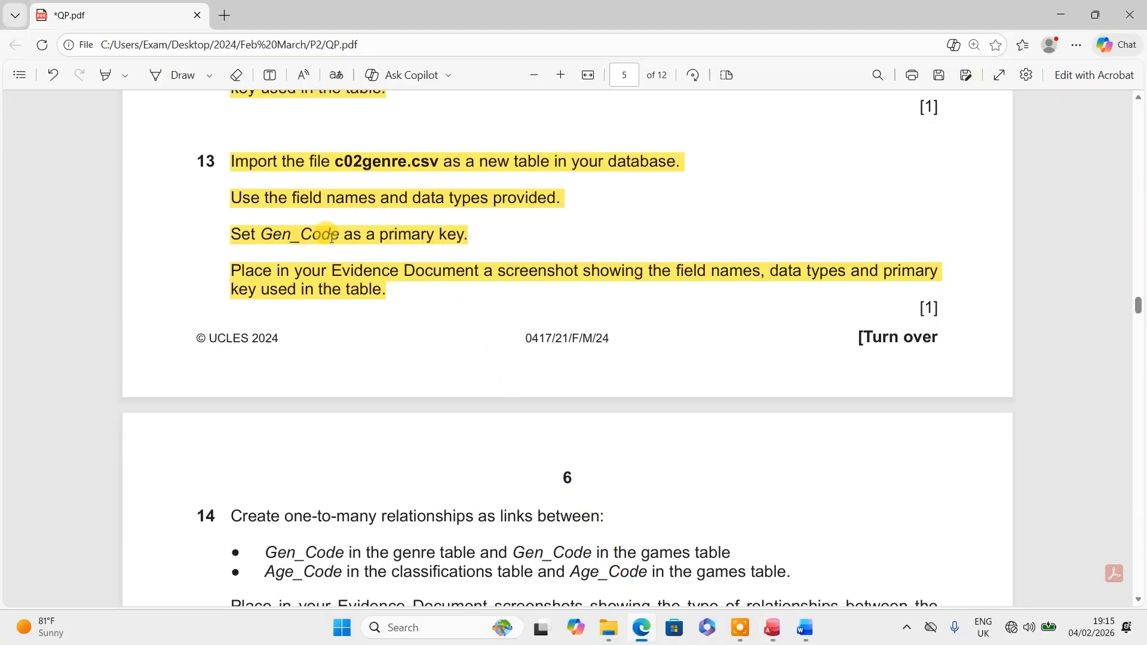
click(642, 628)
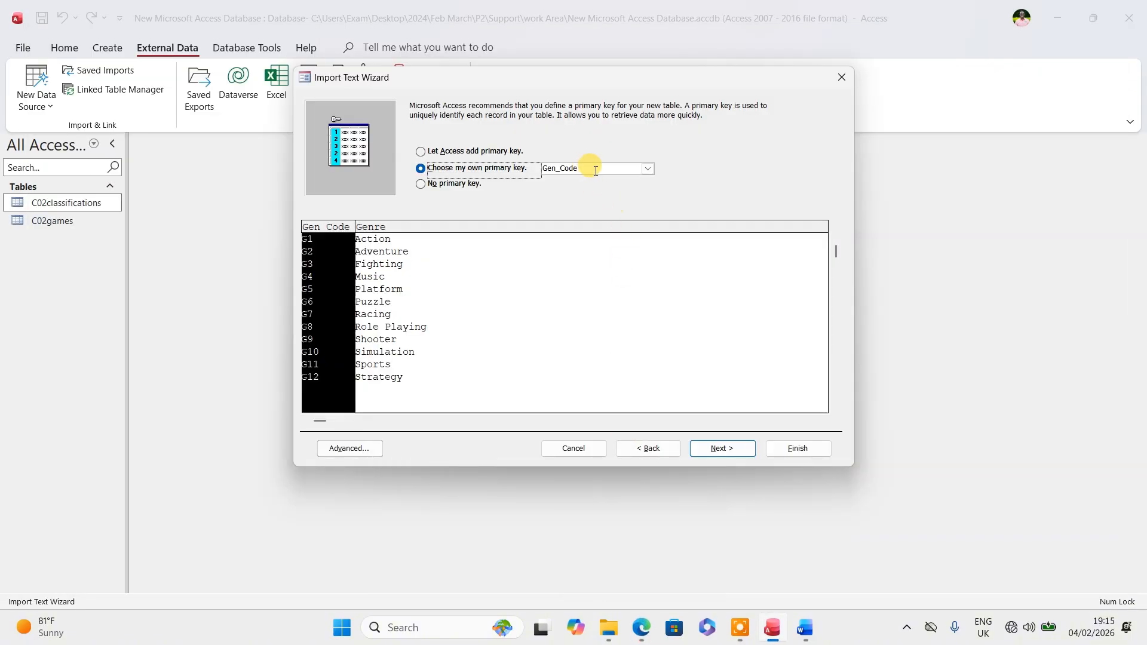
click(710, 449)
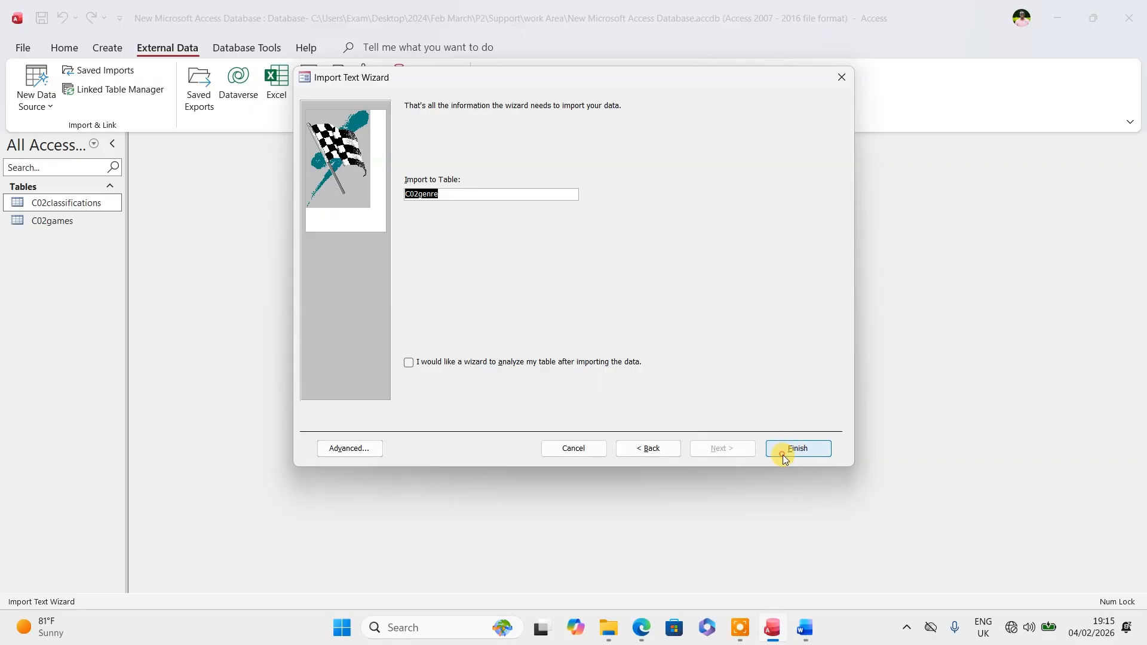
click(781, 448)
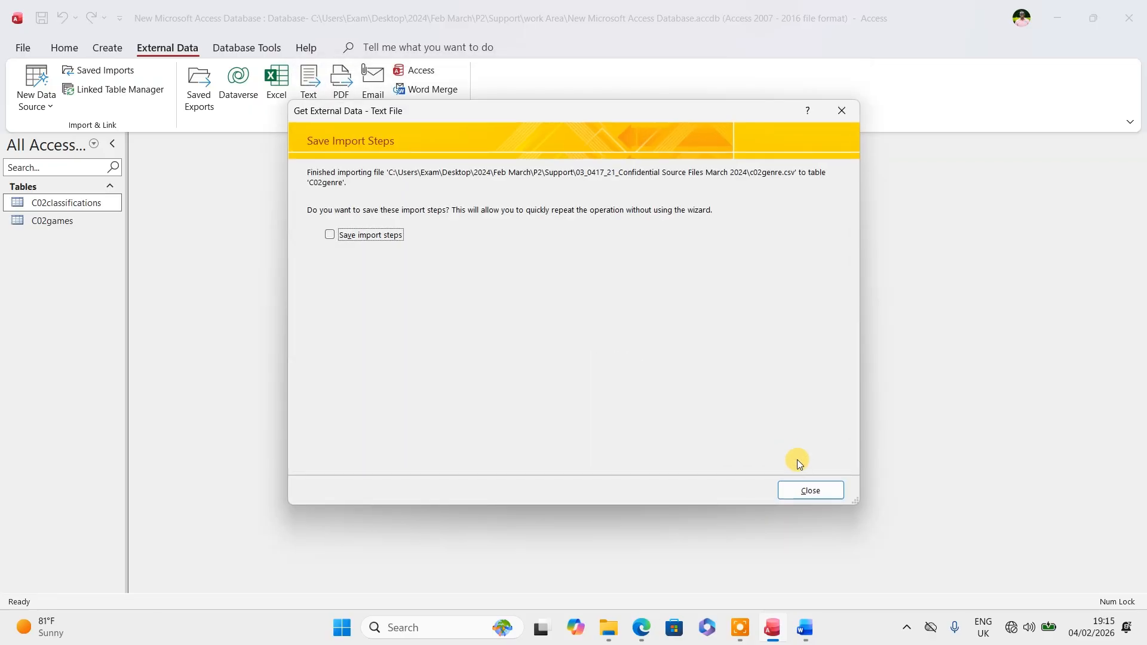
click(799, 484)
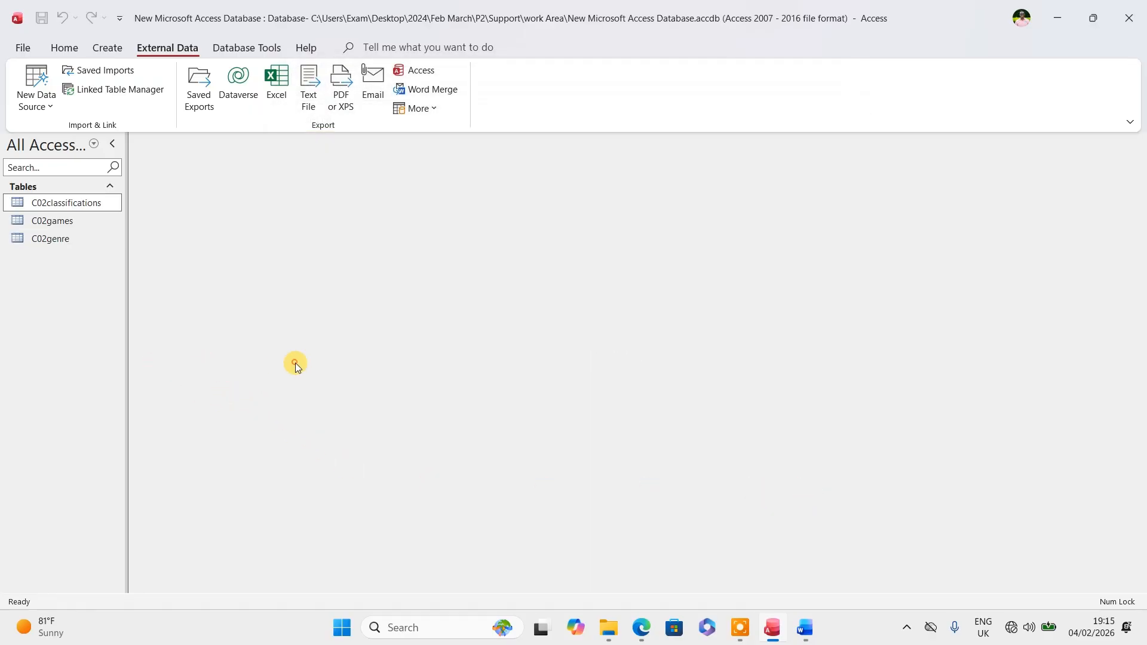
- Open C02genre in Design View and capture a screenshot of its field names, data types and primary key
right_click(65, 250)
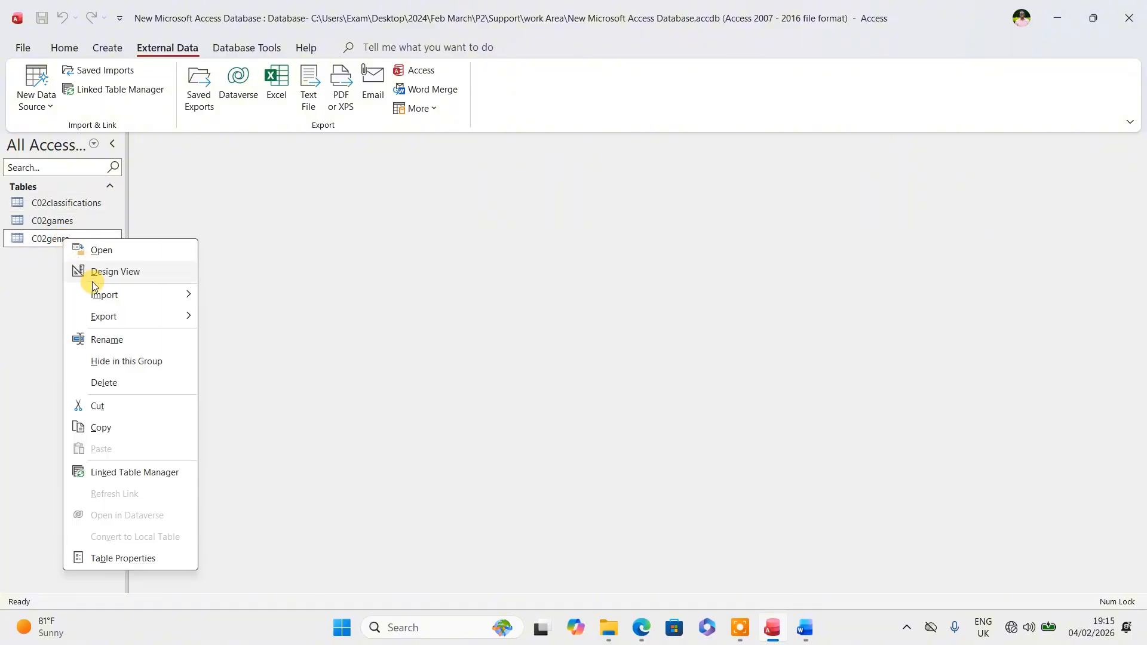
click(99, 274)
click(238, 294)
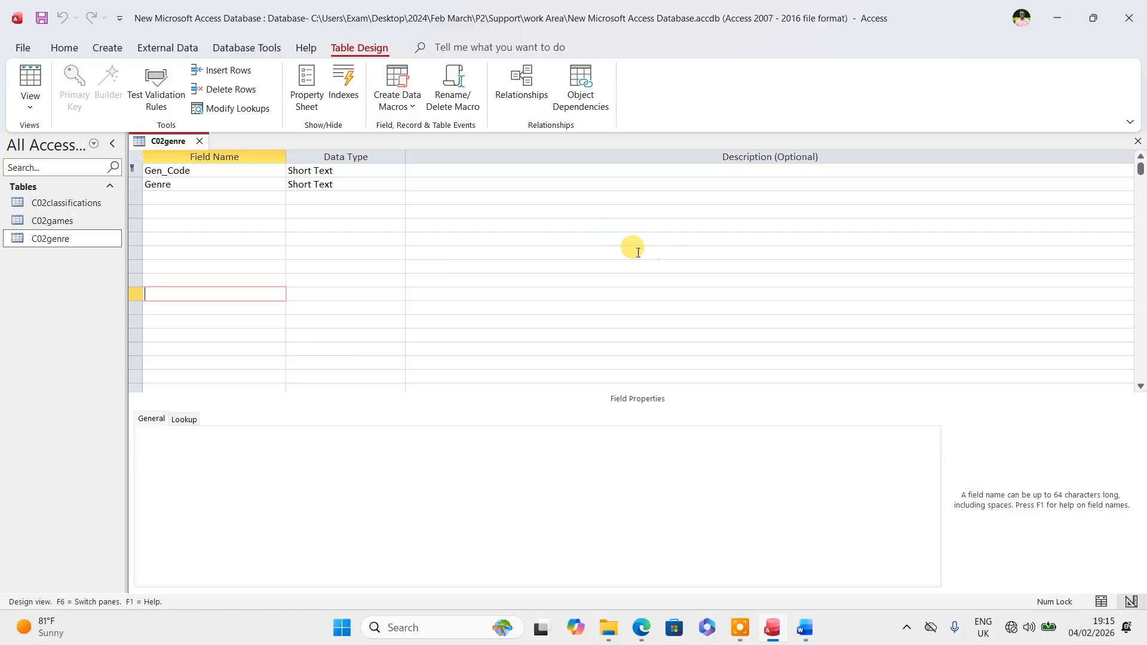
key(super+shift+s)
drag(127, 132, 404, 205)
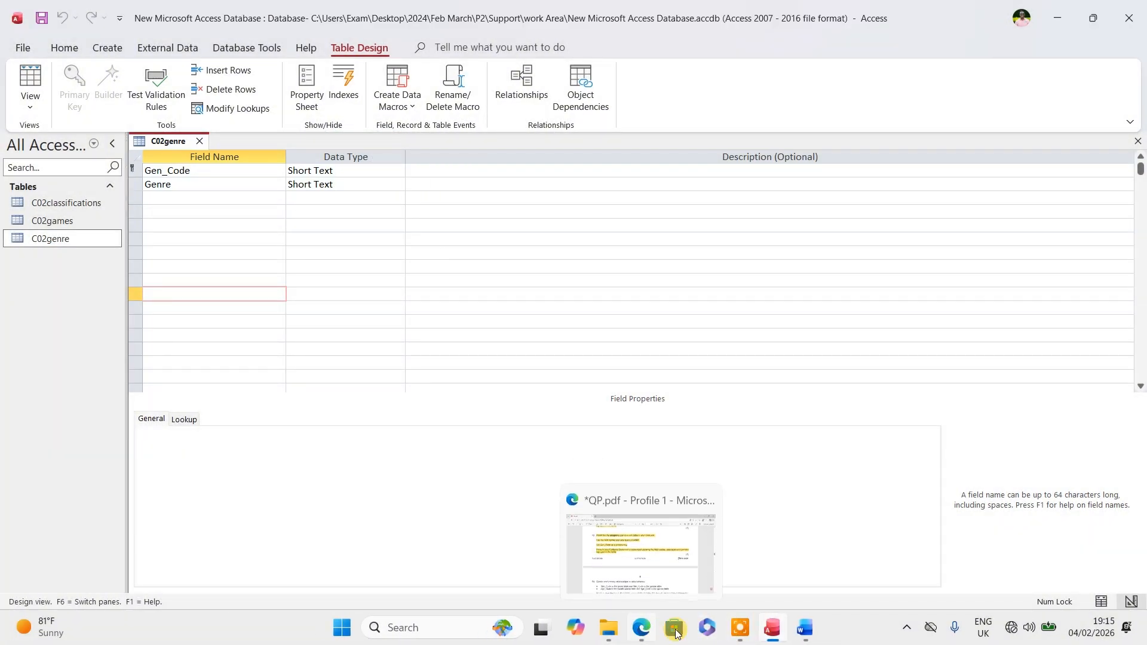
- Paste the C02genre design screenshot under Step 13 evidence in the EVIDENCE1234 Word document and shrink it to about the Step 12 image's width
click(805, 627)
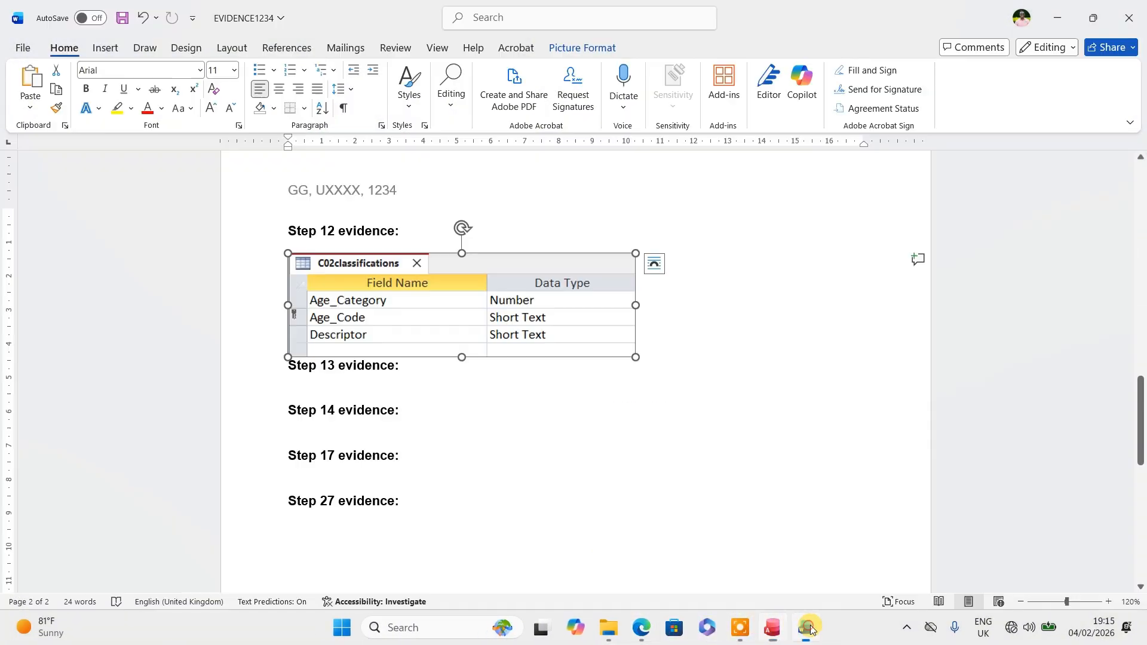
click(308, 384)
key(ctrl+v)
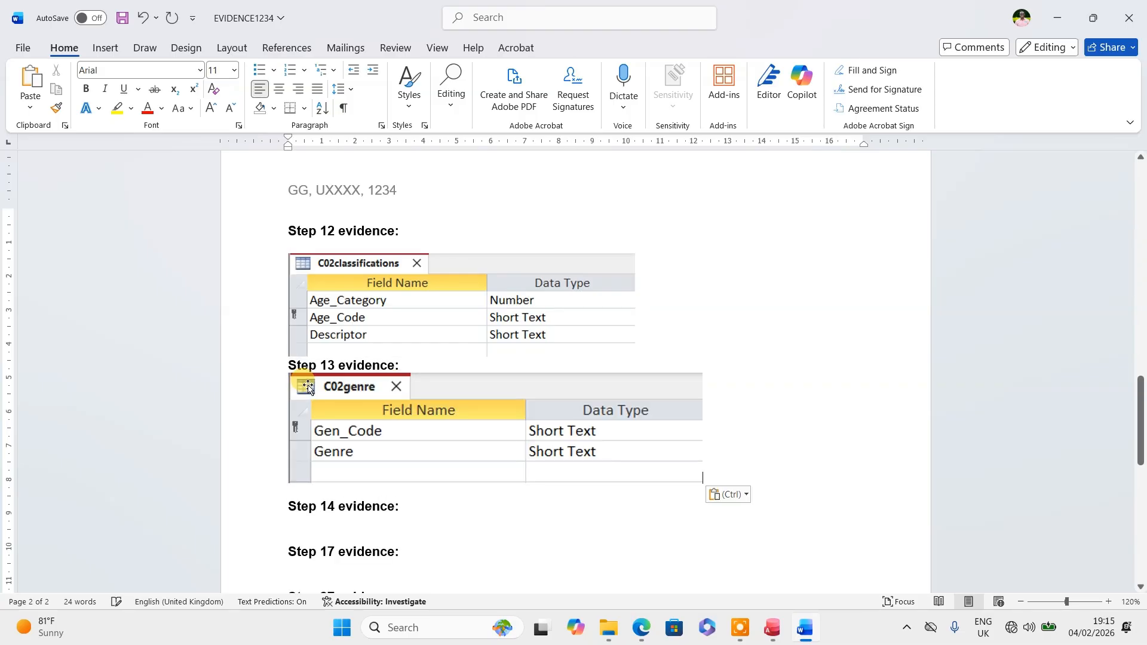
click(416, 427)
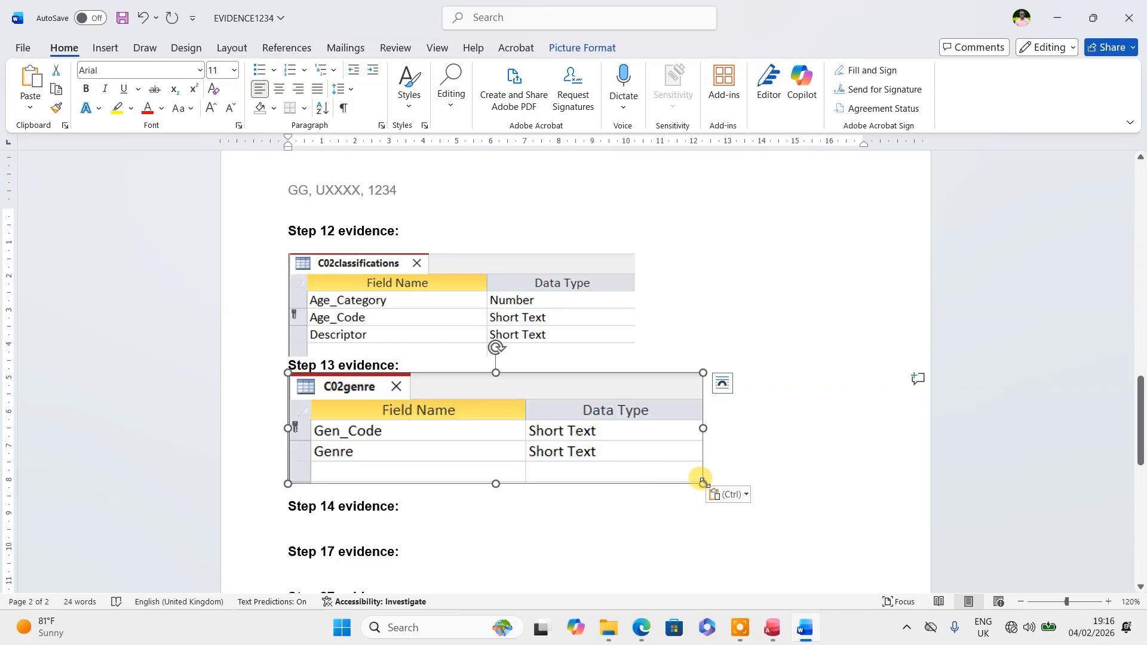
drag(705, 481, 639, 467)
- Add blank lines after the Step 12 screenshot and insert two blank lines above the Step 5 evidence heading
click(649, 356)
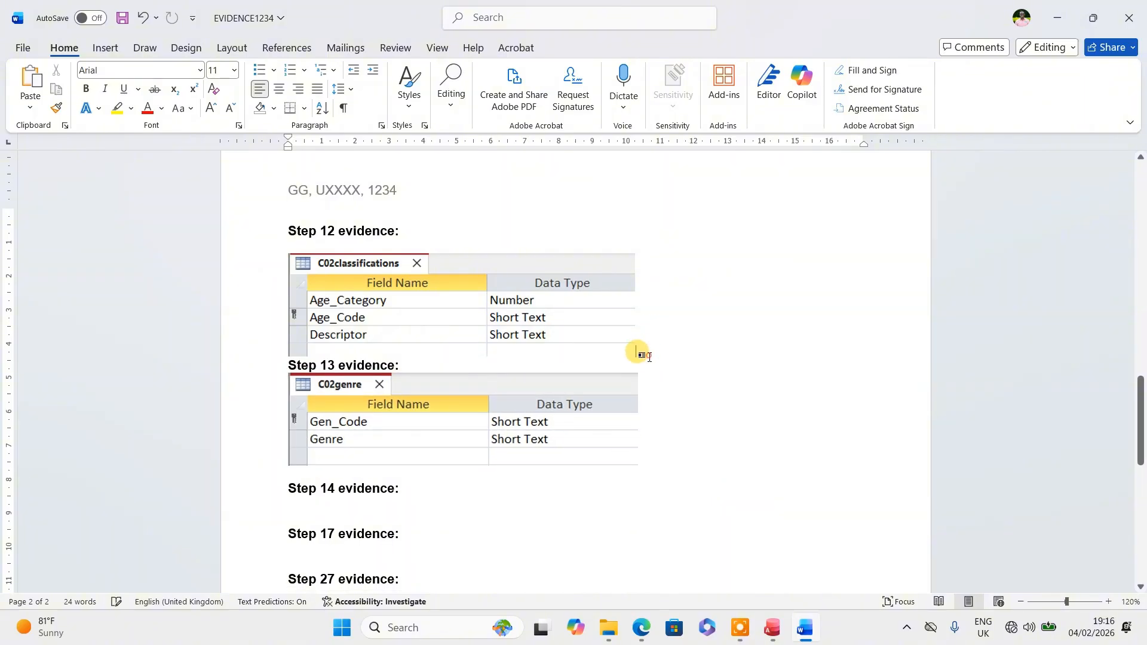
key(Return)
key(Return)
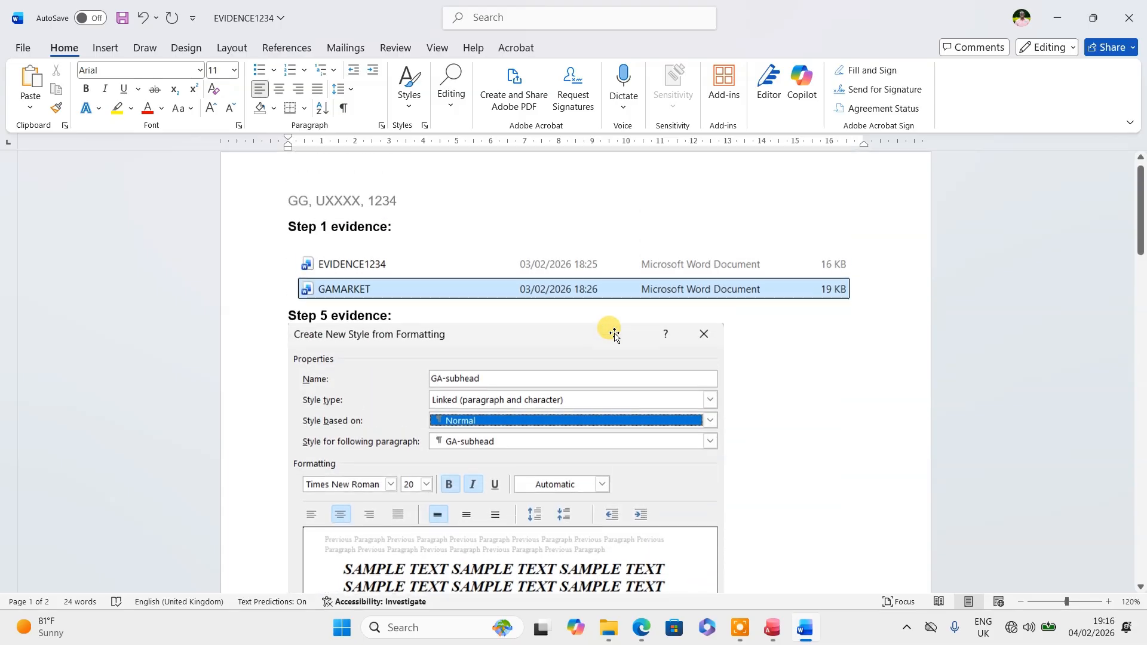
click(858, 295)
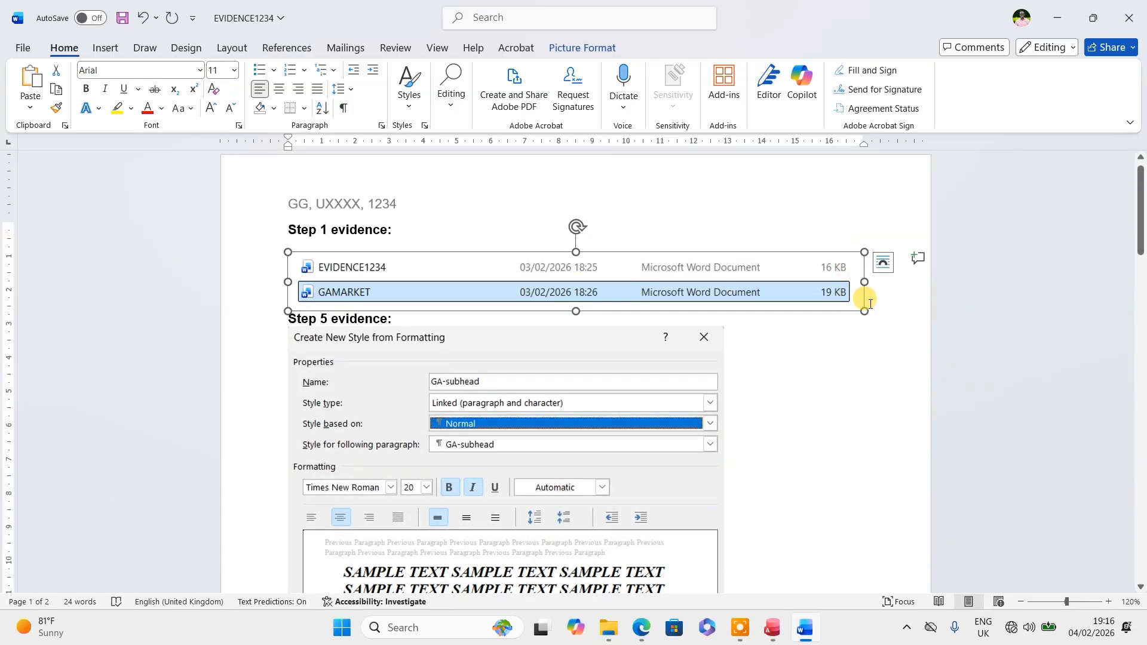
click(868, 315)
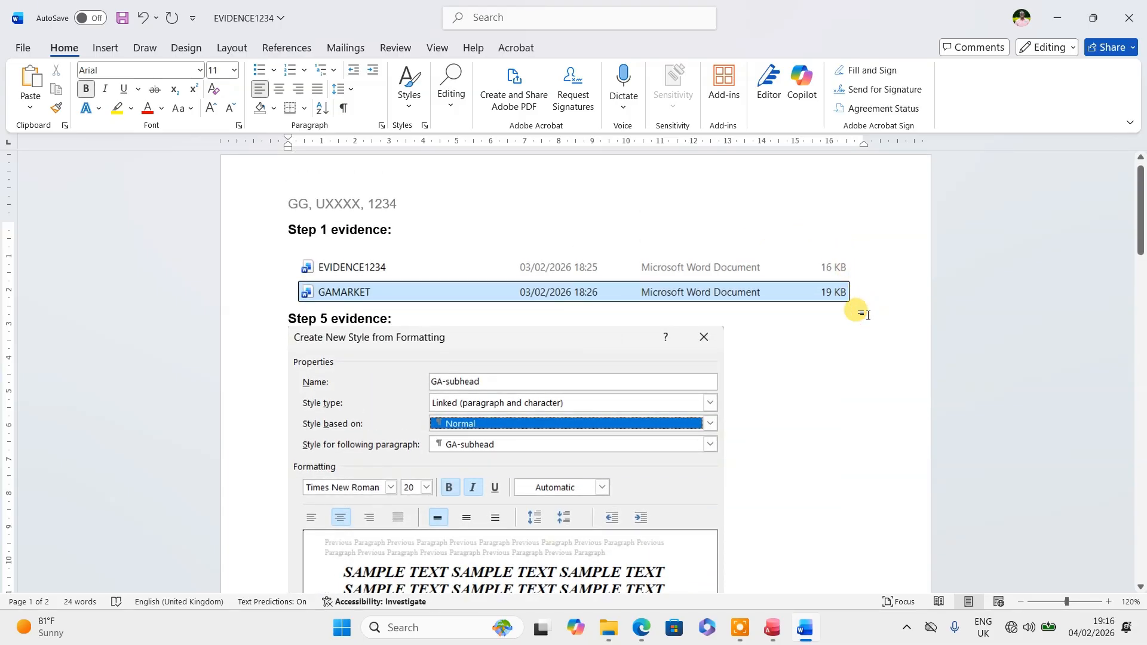
key(Return)
key(BackSpace)
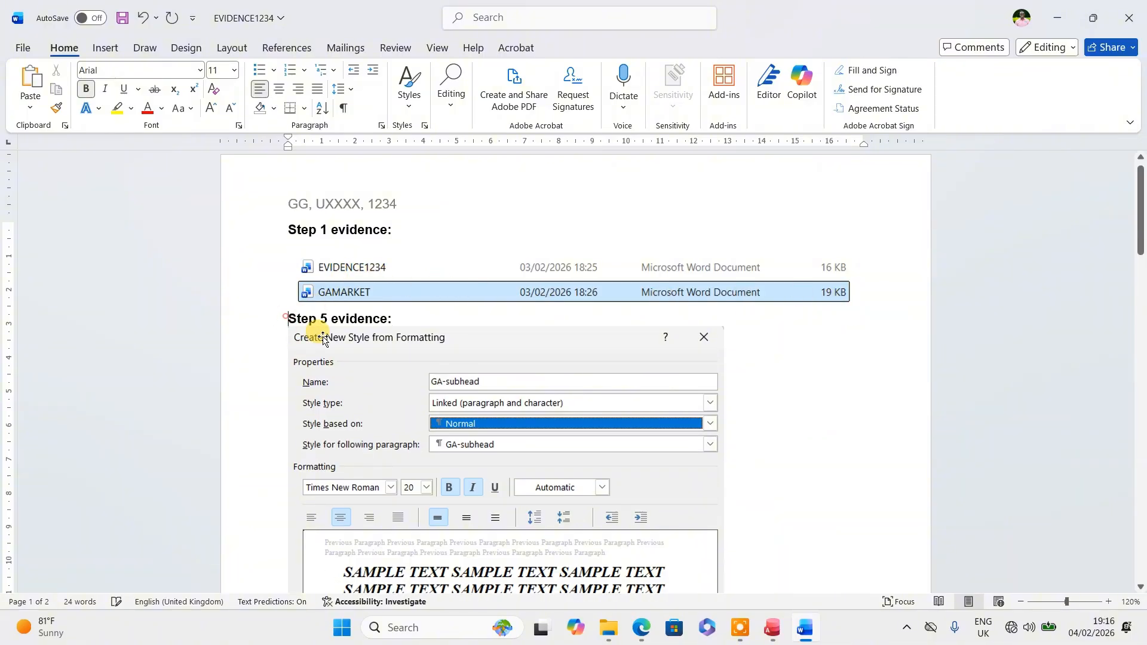
key(Return)
key(Return)
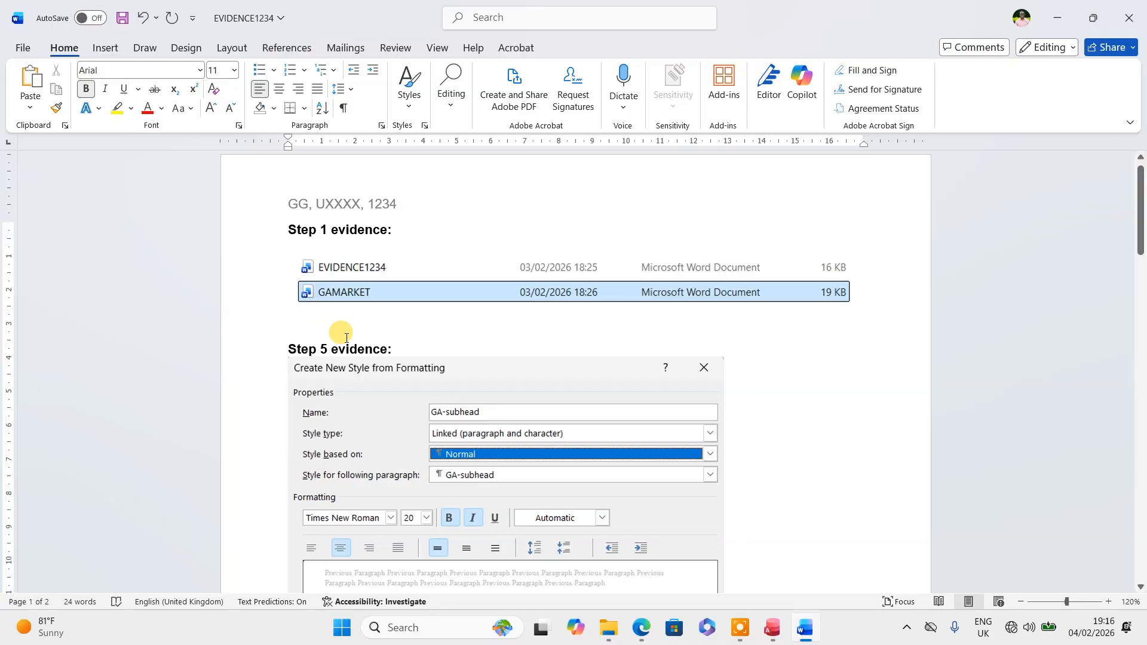
scroll(341, 344, down, 8)
scroll(370, 356, down, 10)
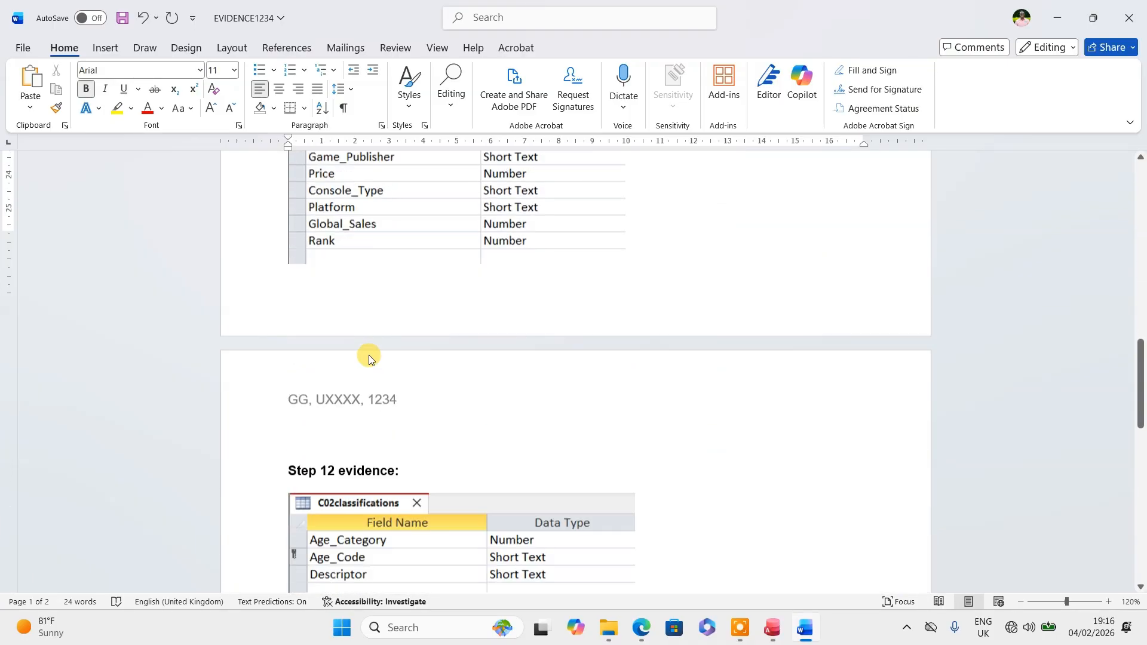
- Highlight "Gen_Code in the genre table" and "Gen_Code in the games table" in yellow in question 14 of QP.pdf
click(641, 627)
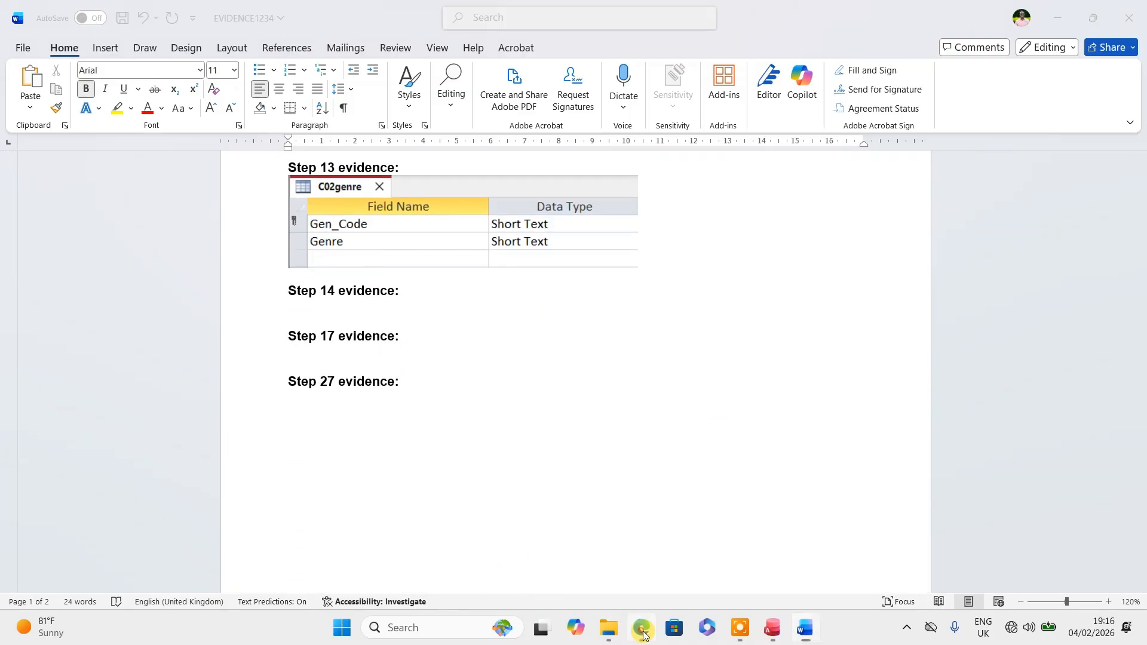
scroll(447, 327, down, 5)
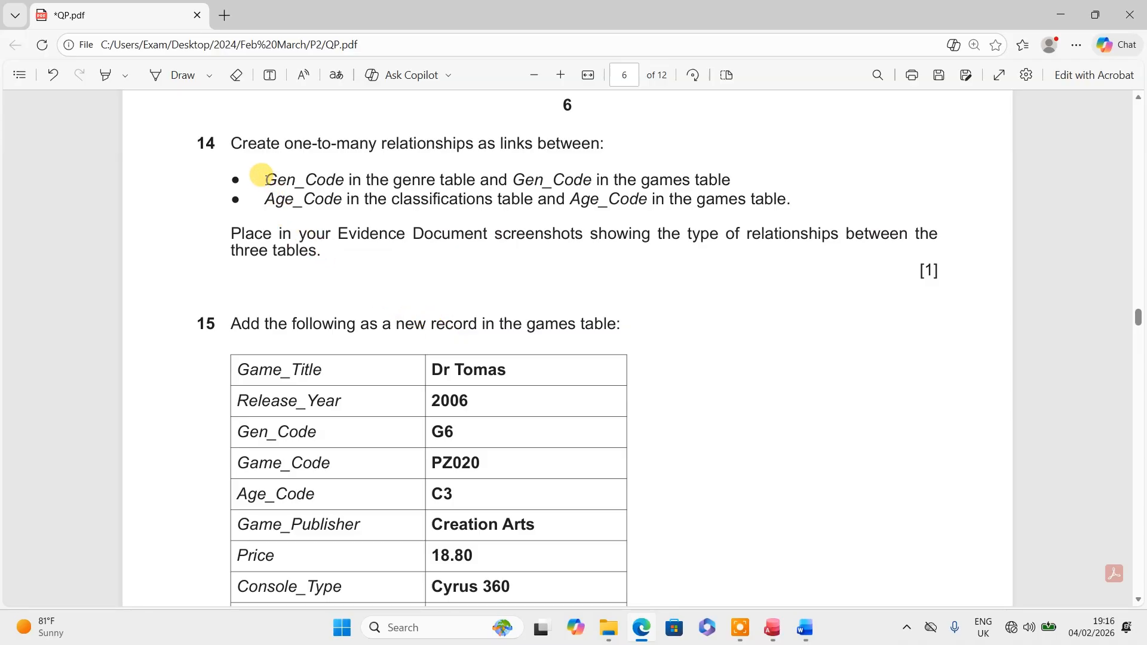
drag(263, 180, 468, 179)
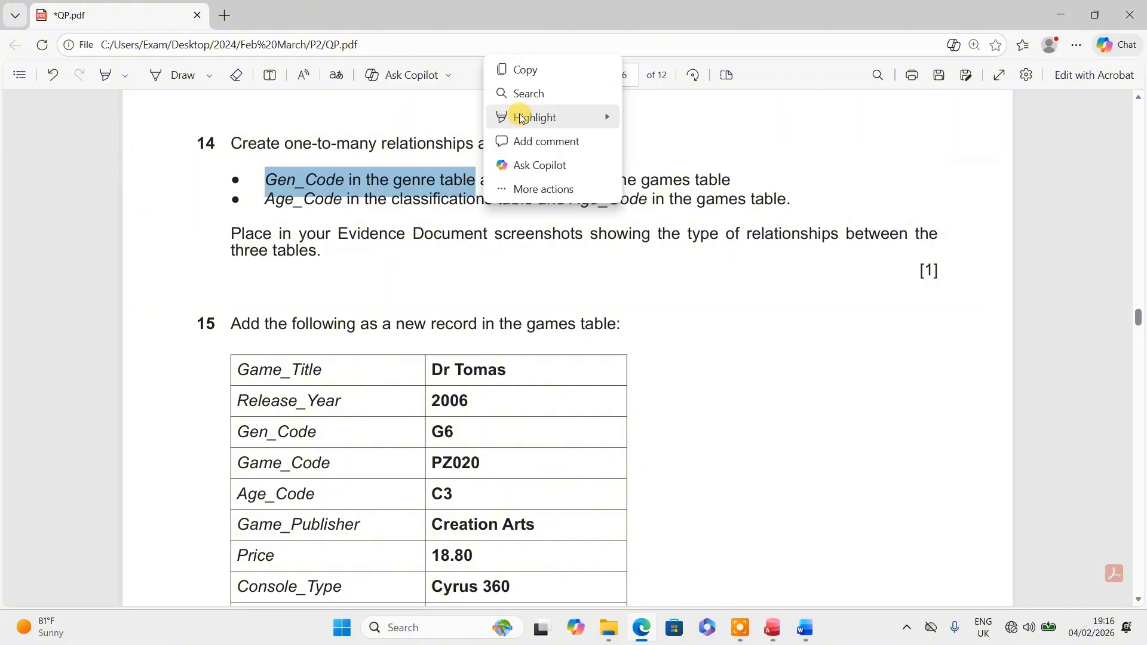
mouse_move(521, 118)
click(657, 115)
drag(509, 175, 730, 180)
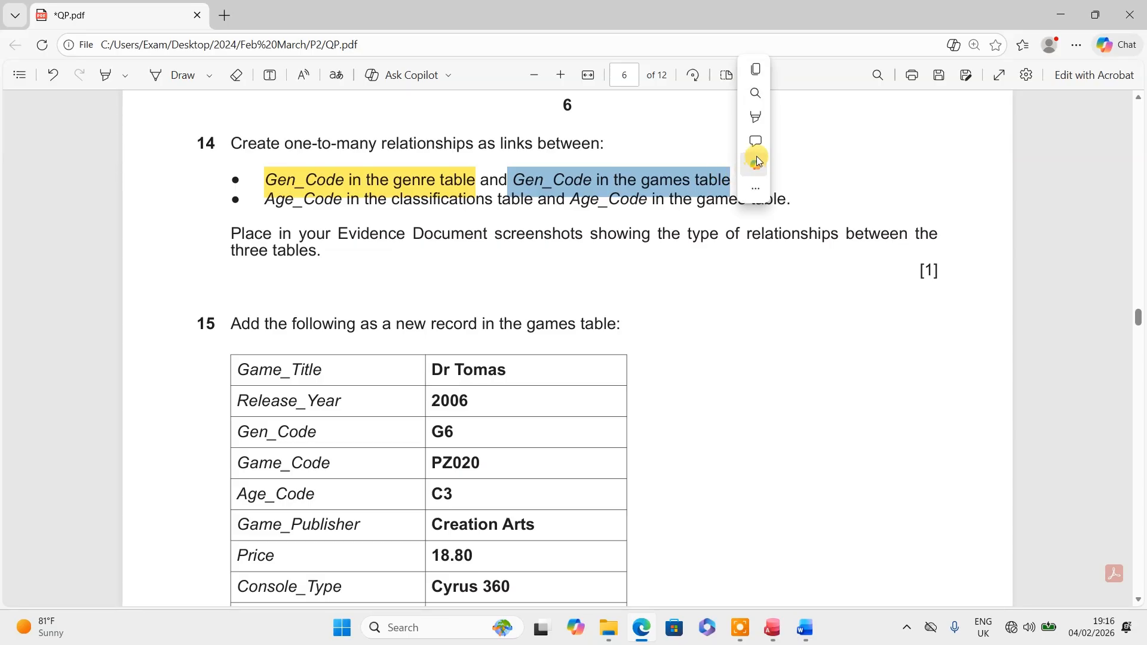
mouse_move(844, 123)
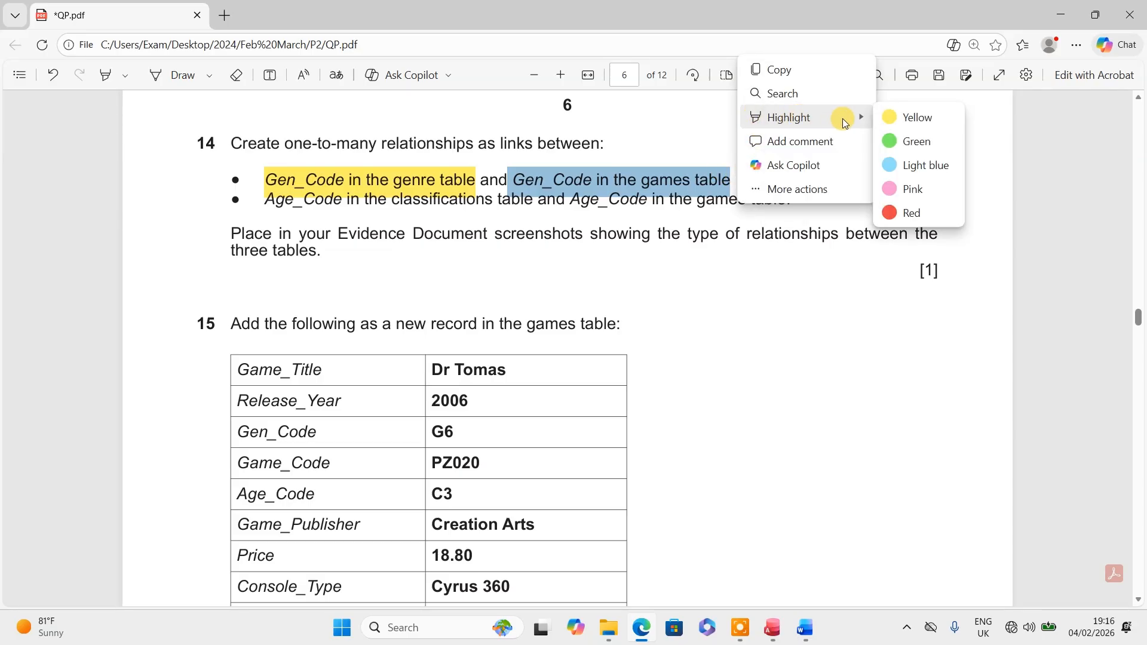
click(916, 117)
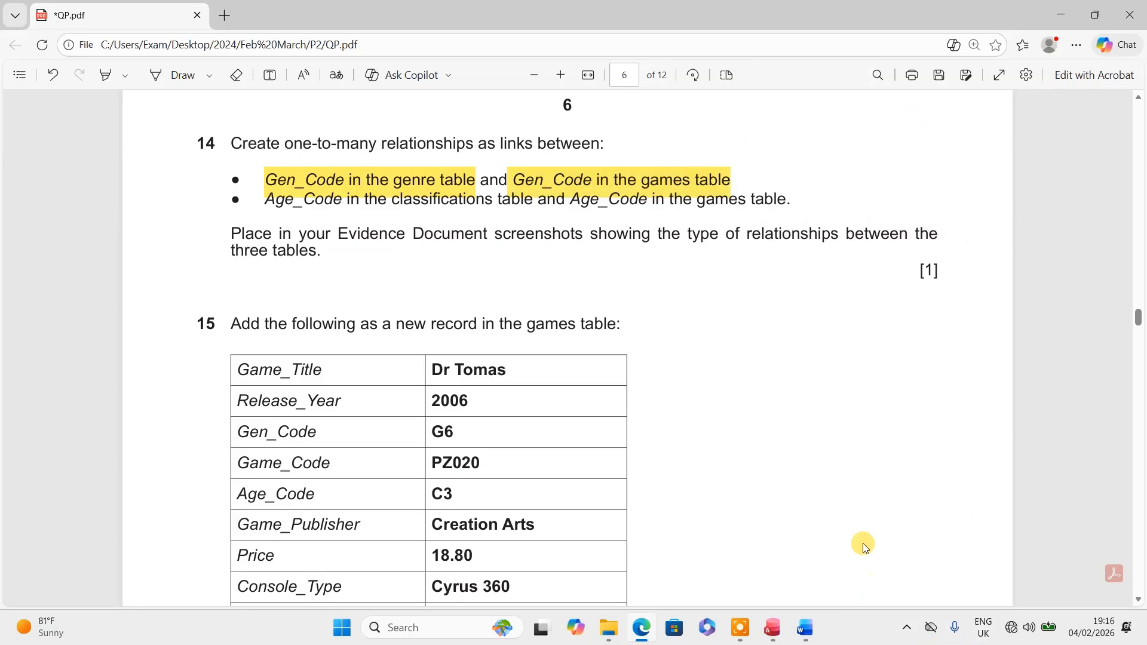
- In Access, close C02genre, add C02classifications, C02games and C02genre to the Relationships layout, and enlarge C02games to show all its fields
click(773, 633)
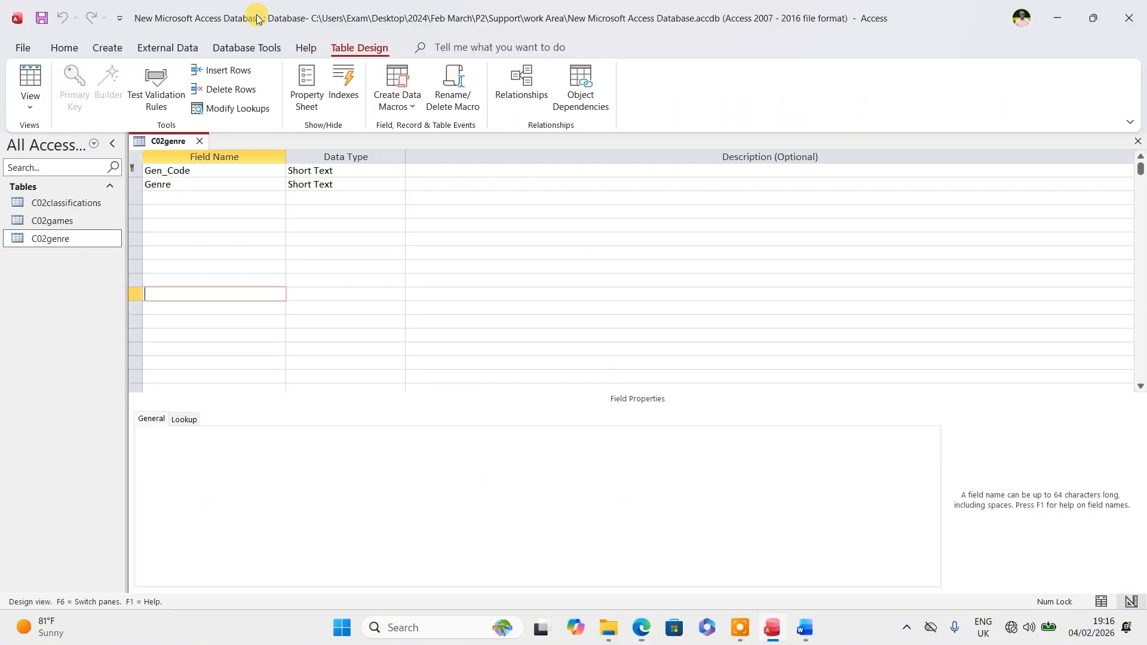
click(199, 143)
click(236, 47)
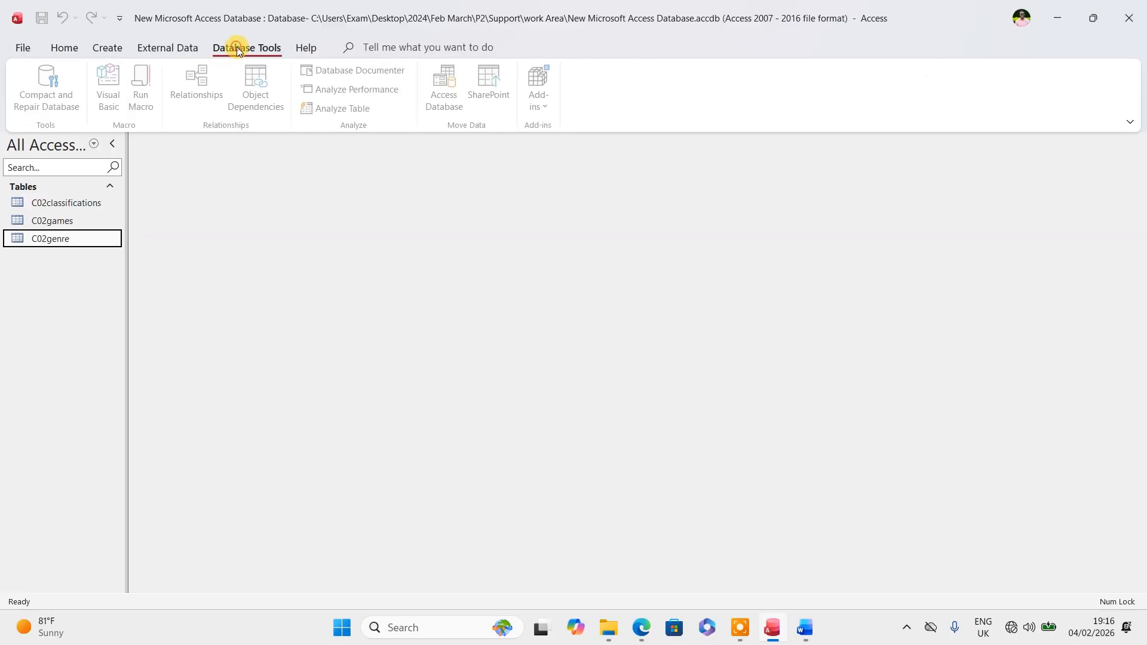
click(200, 78)
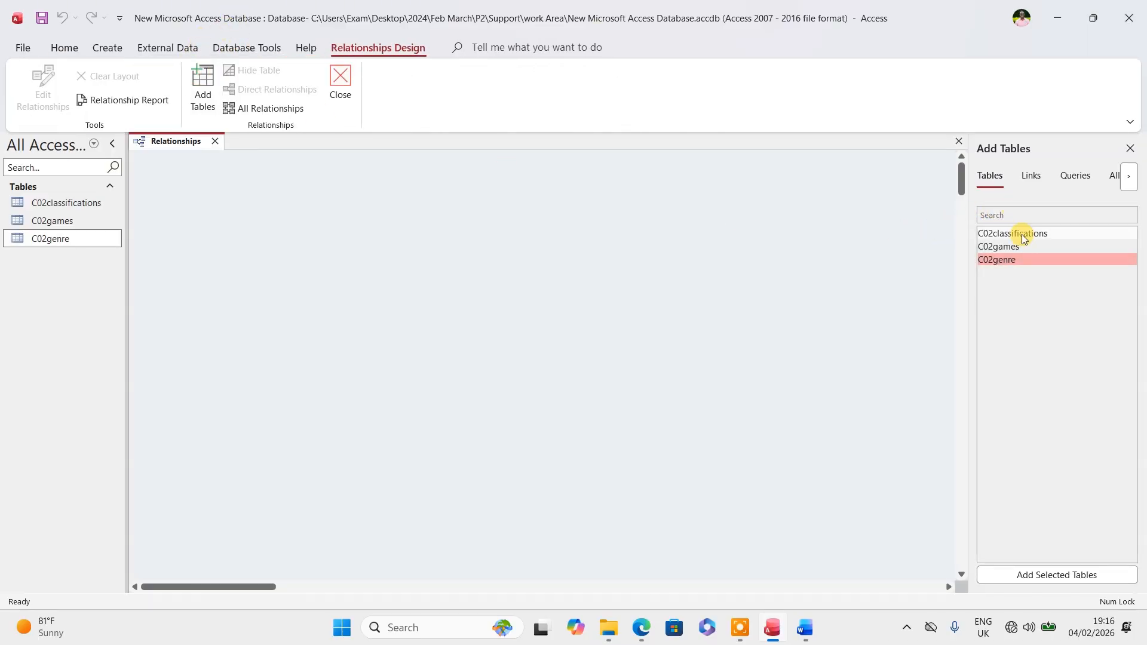
double_click(1015, 234)
double_click(1001, 246)
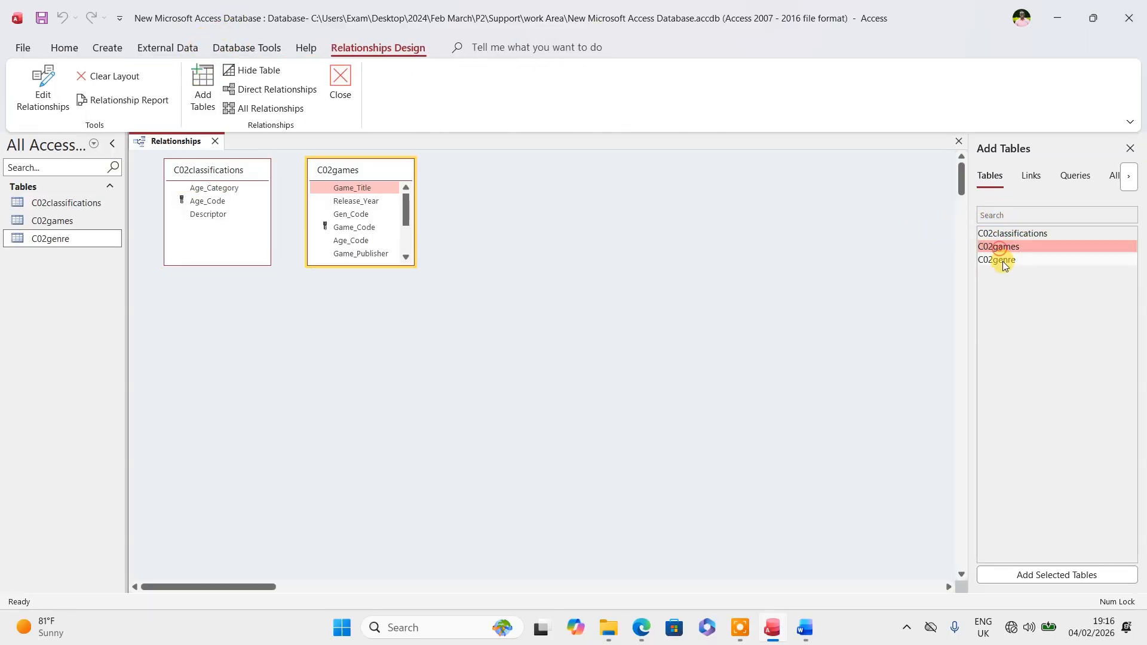
double_click(1003, 260)
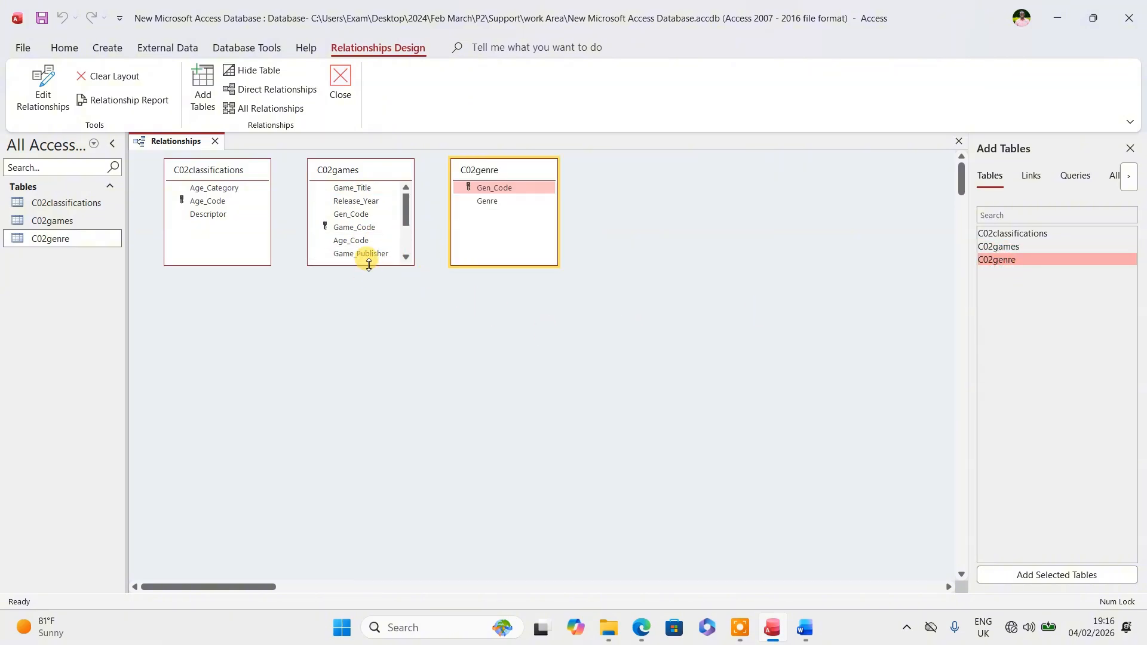
drag(367, 266, 370, 367)
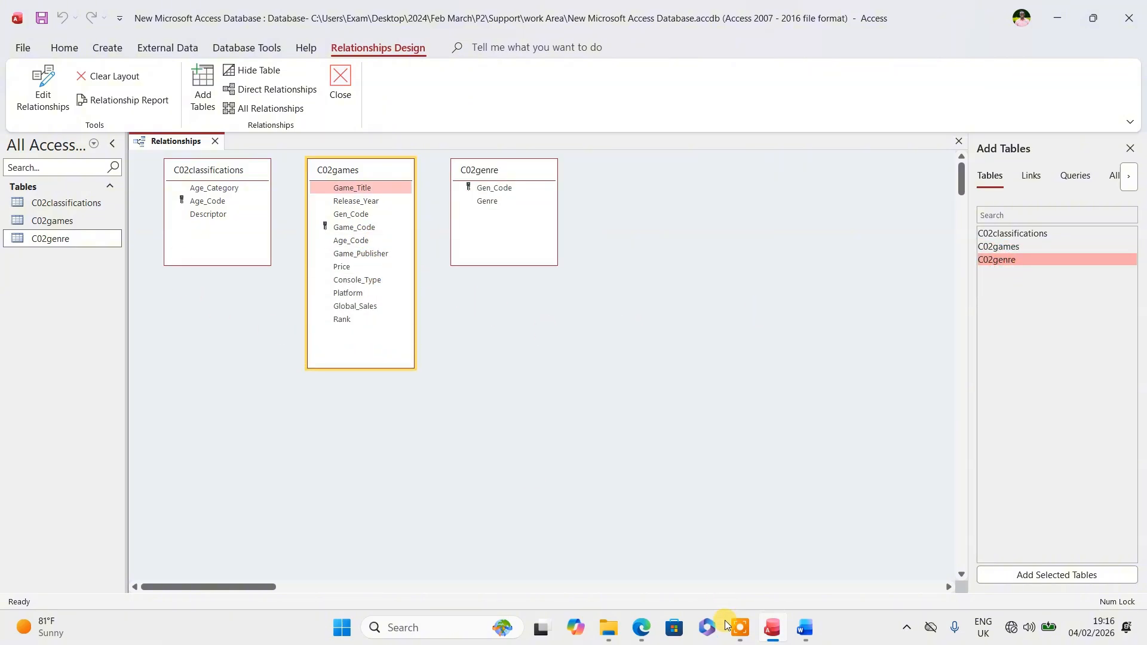
- Check question 14, then create a one-to-many relationship from Gen_Code in C02genre to Gen_Code in C02games
click(630, 619)
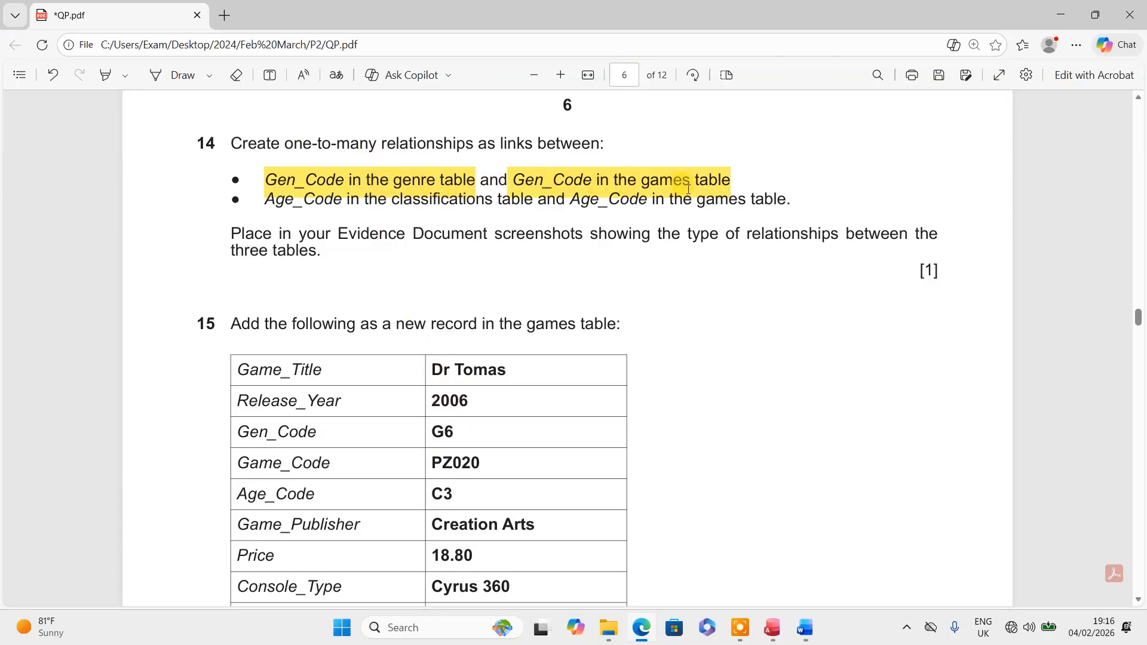
click(780, 629)
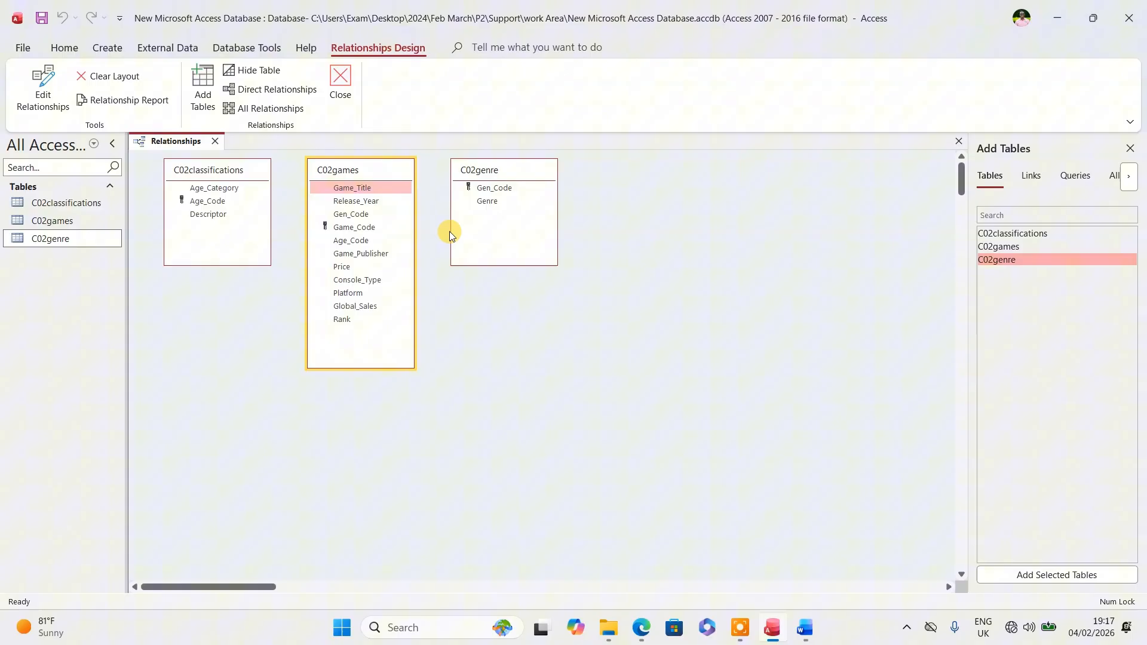
click(493, 188)
drag(492, 188, 357, 214)
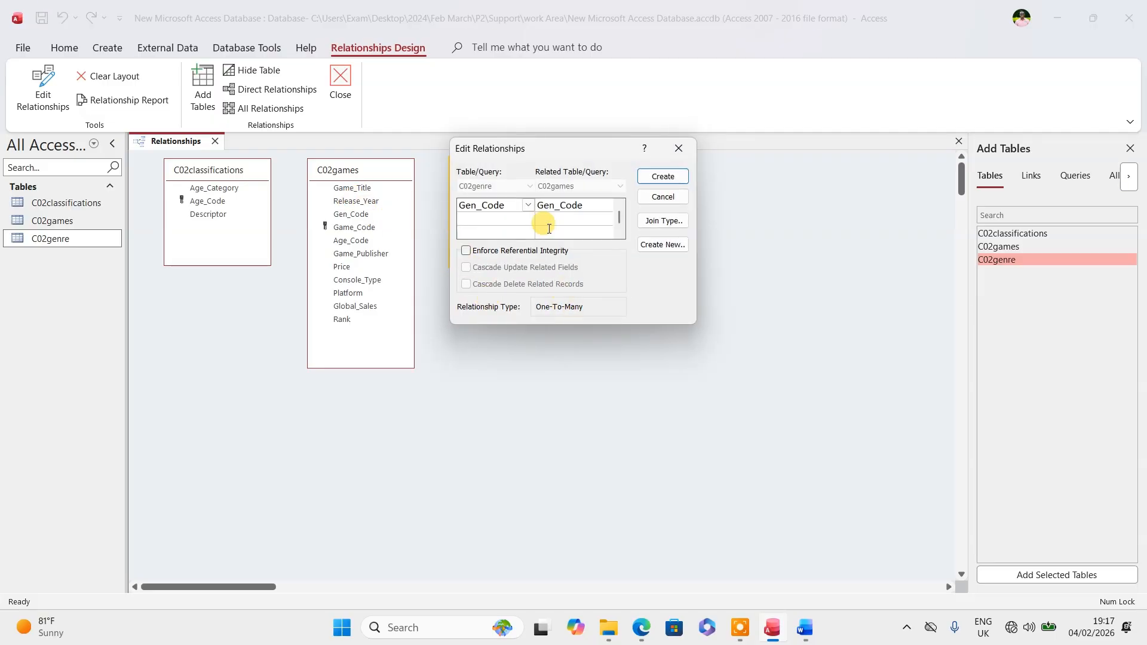
drag(554, 143, 546, 274)
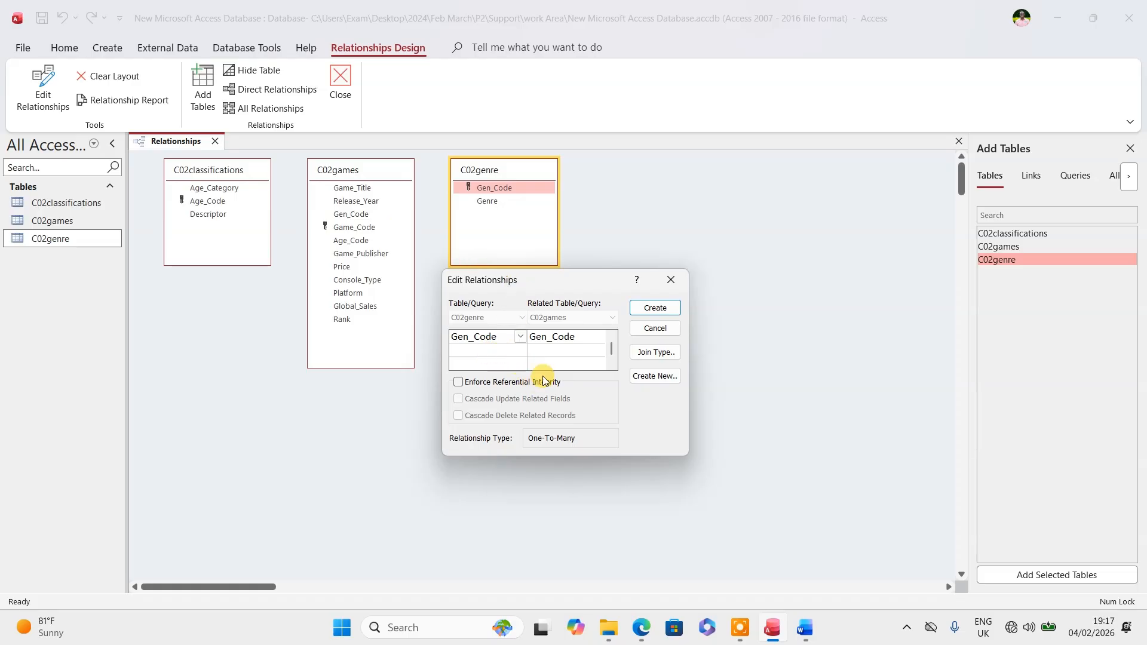
click(654, 308)
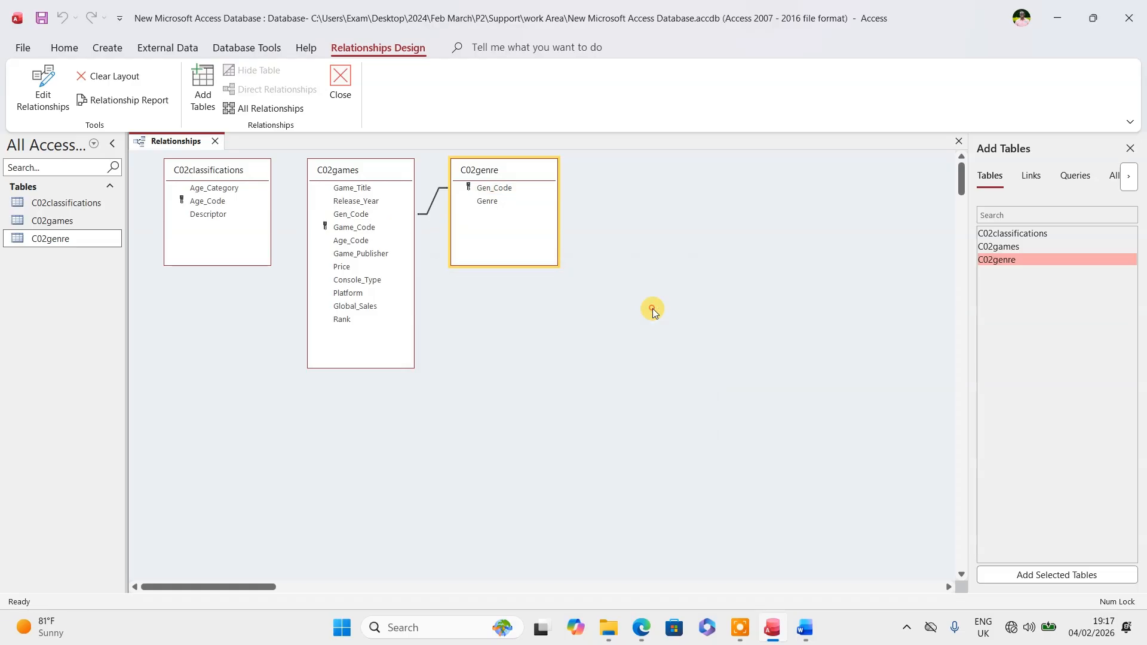
- Check the second link in question 14 and create a one-to-many relationship from Age_Code in C02classifications to Age_Code in C02games
click(641, 628)
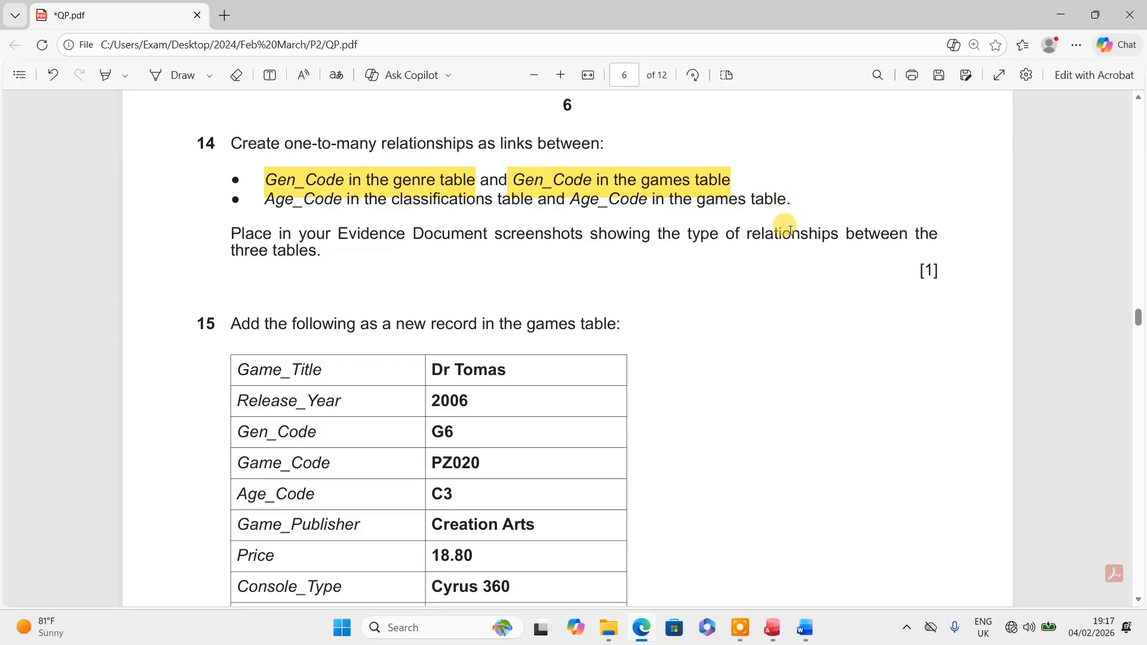
click(770, 626)
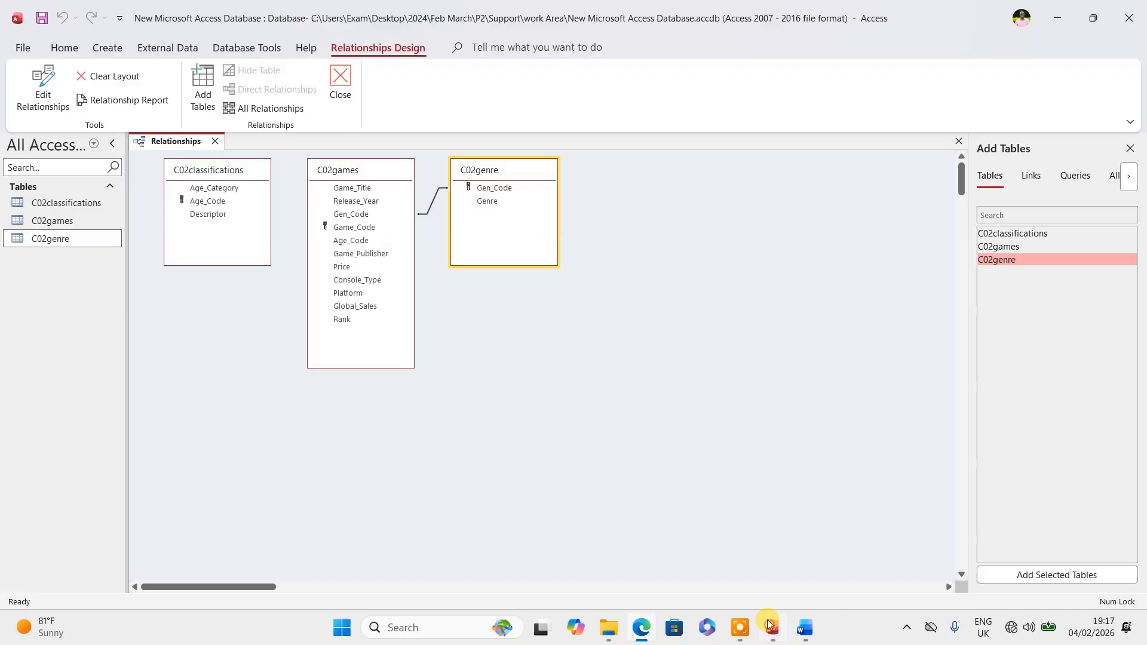
click(210, 202)
drag(211, 204, 358, 244)
drag(350, 301, 347, 241)
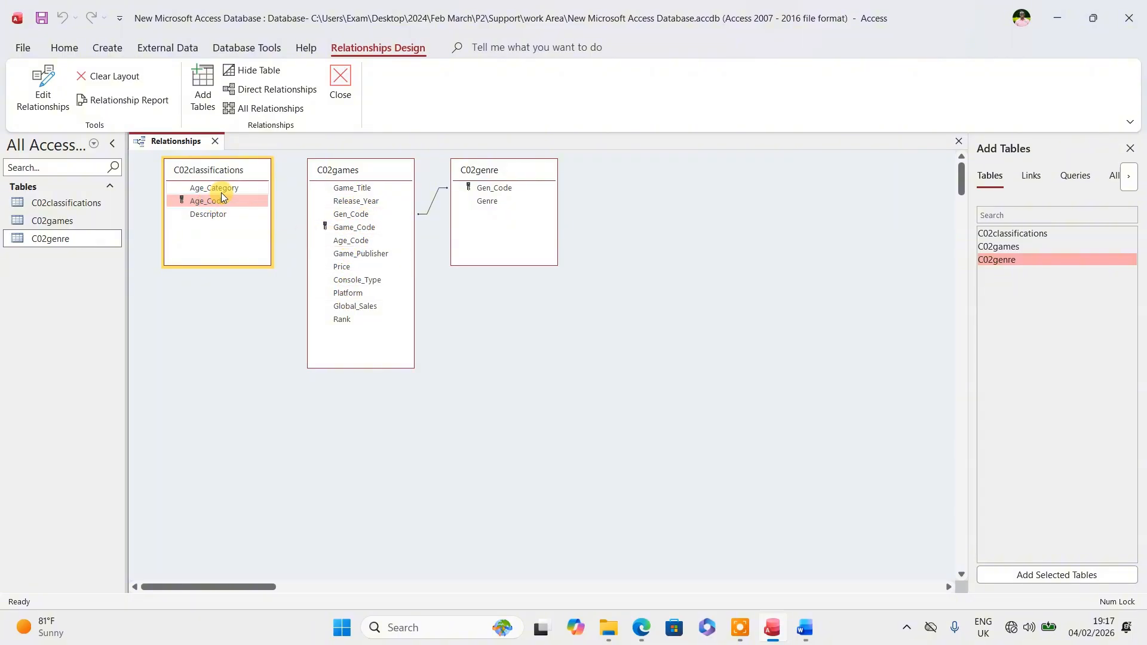
drag(221, 201, 339, 240)
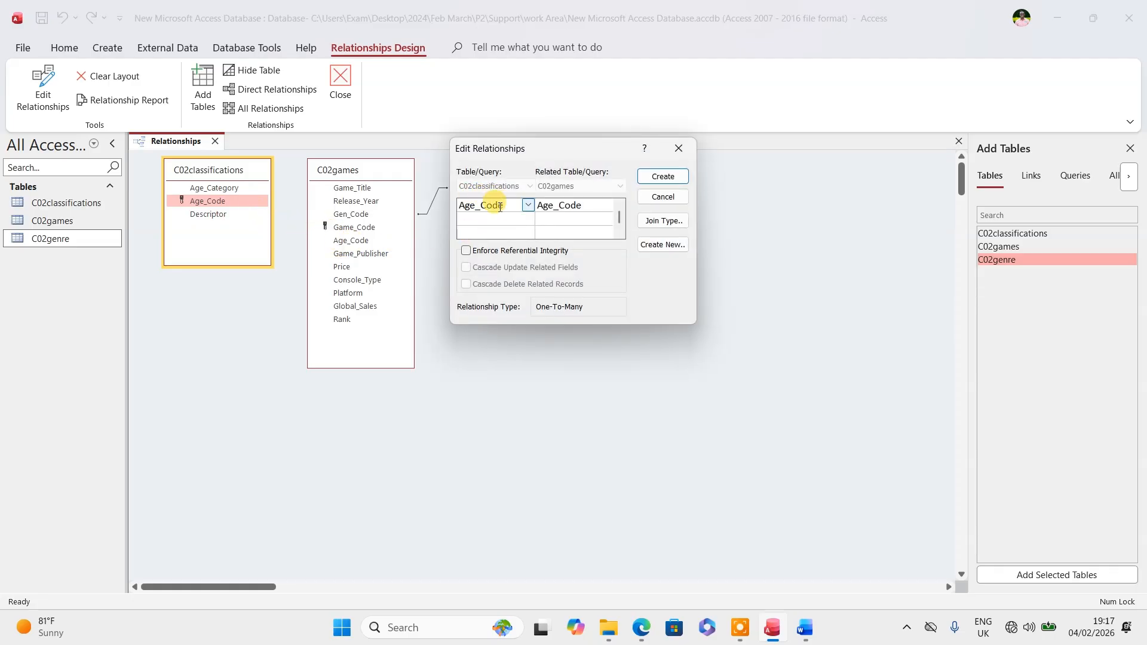
click(661, 176)
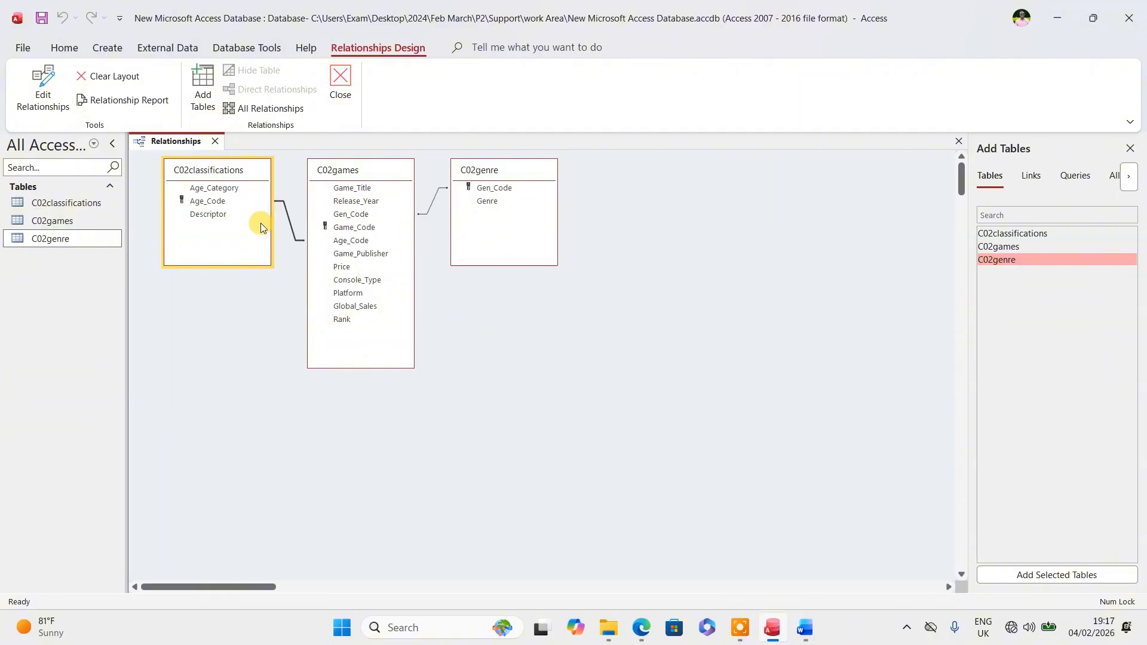
- Capture a screenshot of the three linked tables in the Relationships layout and check question 14's evidence requirement
click(519, 360)
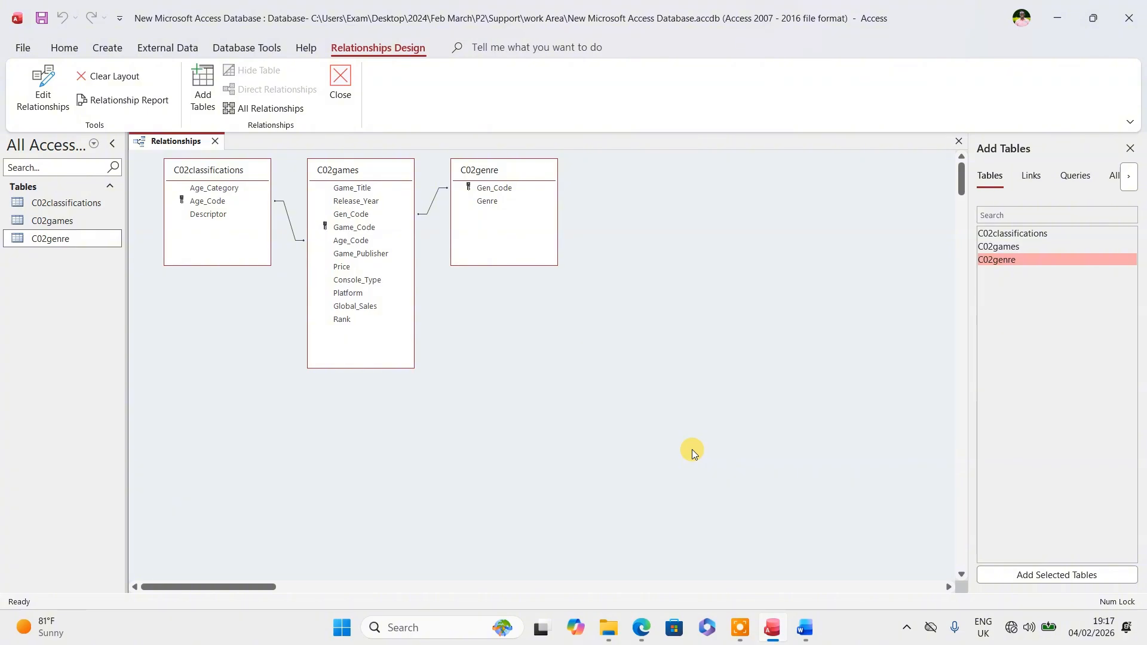
key(super+shift+s)
drag(155, 154, 564, 374)
click(637, 629)
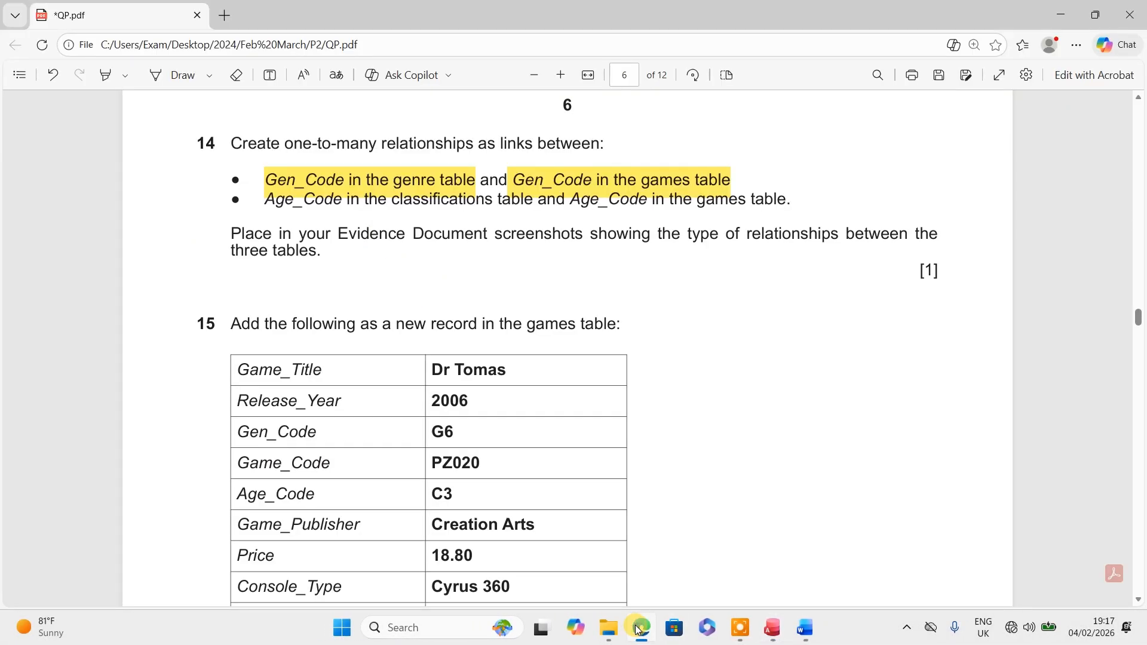
click(638, 629)
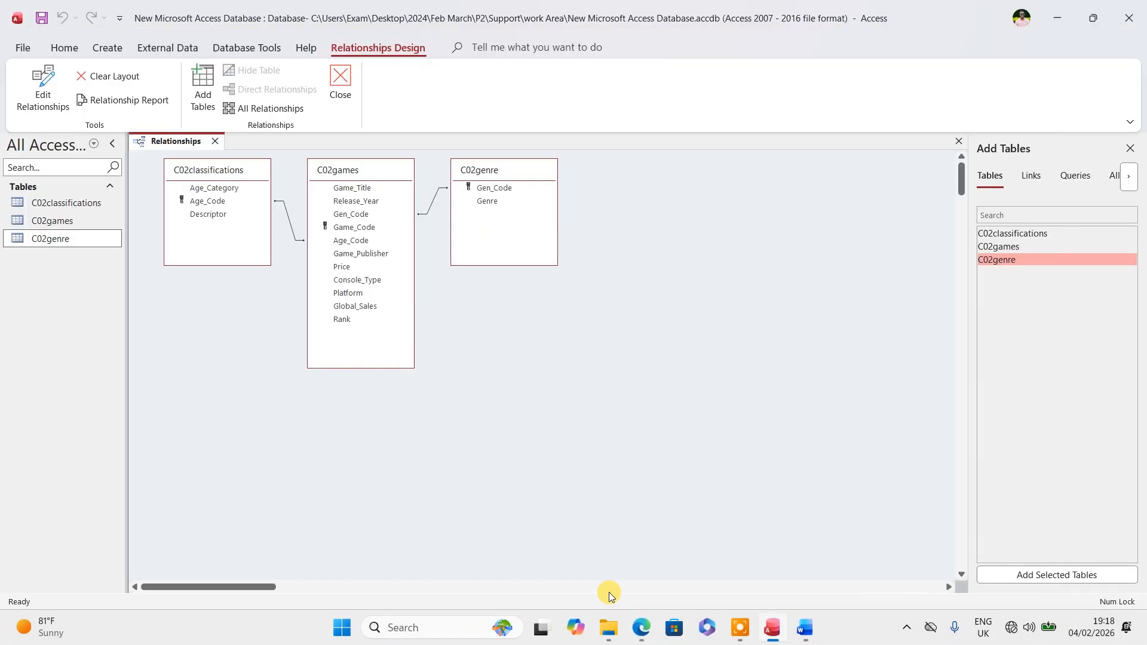
- Switch to EVIDENCE1234 in Word, paste the relationships screenshot under "Step 14 evidence:" and shrink it proportionally to about three quarters of the text width
click(805, 630)
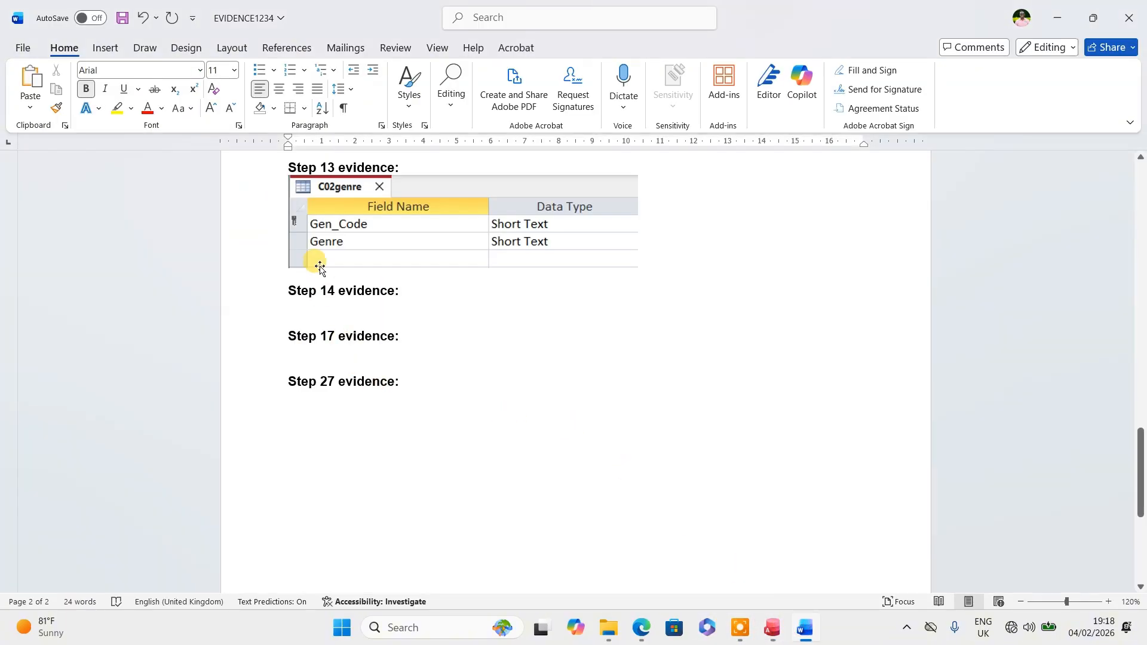
click(304, 311)
key(ctrl+v)
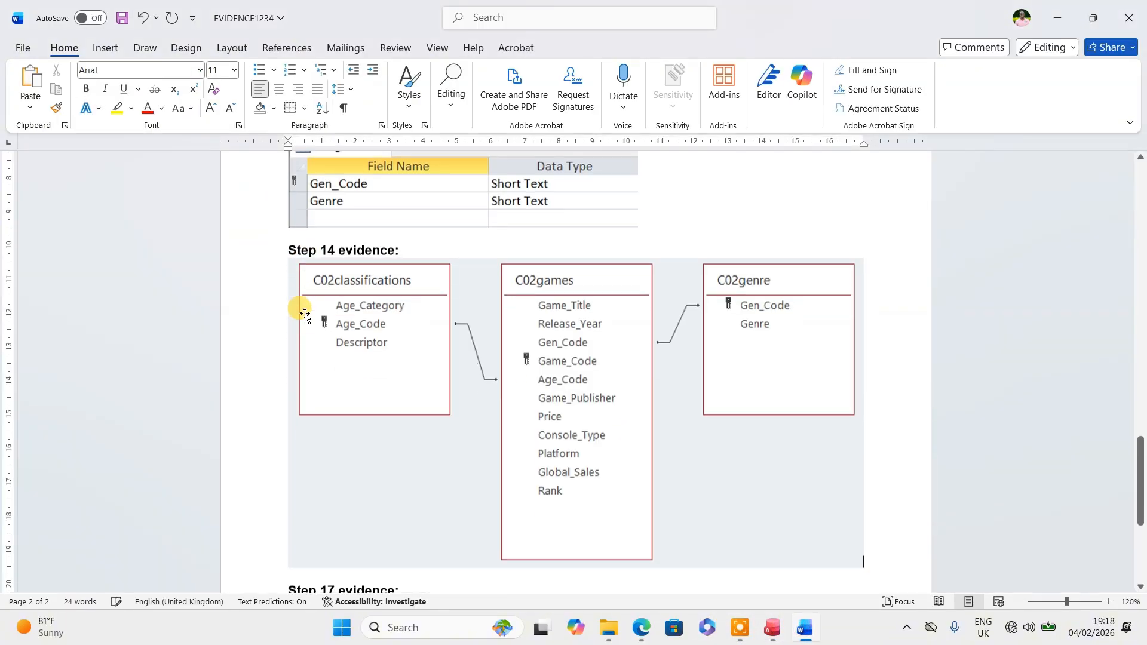
click(598, 370)
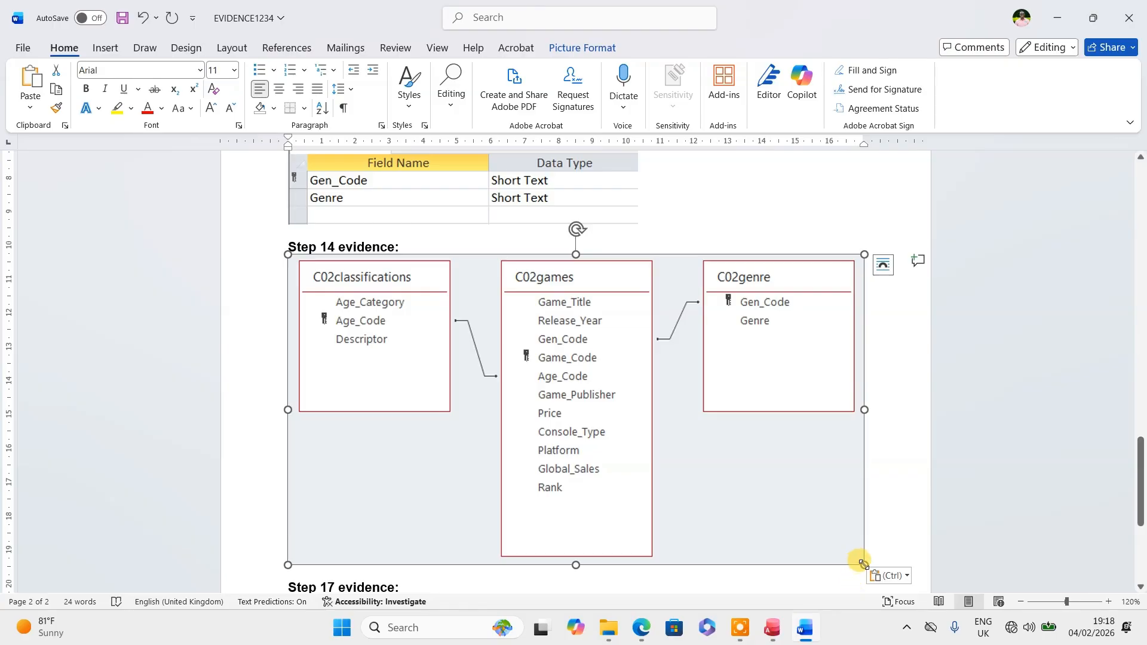
drag(863, 564, 686, 484)
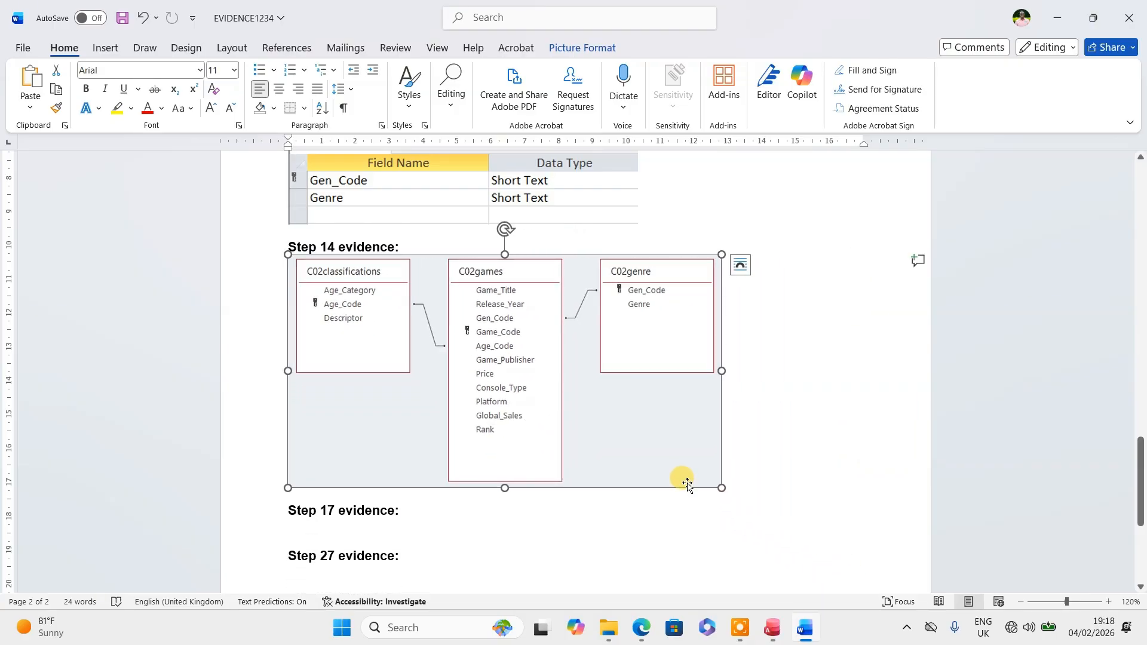
- In Access, open the Age_Code relationship between C02classifications and C02games for editing and capture a screenshot of the whole Edit Relationships dialog
click(771, 627)
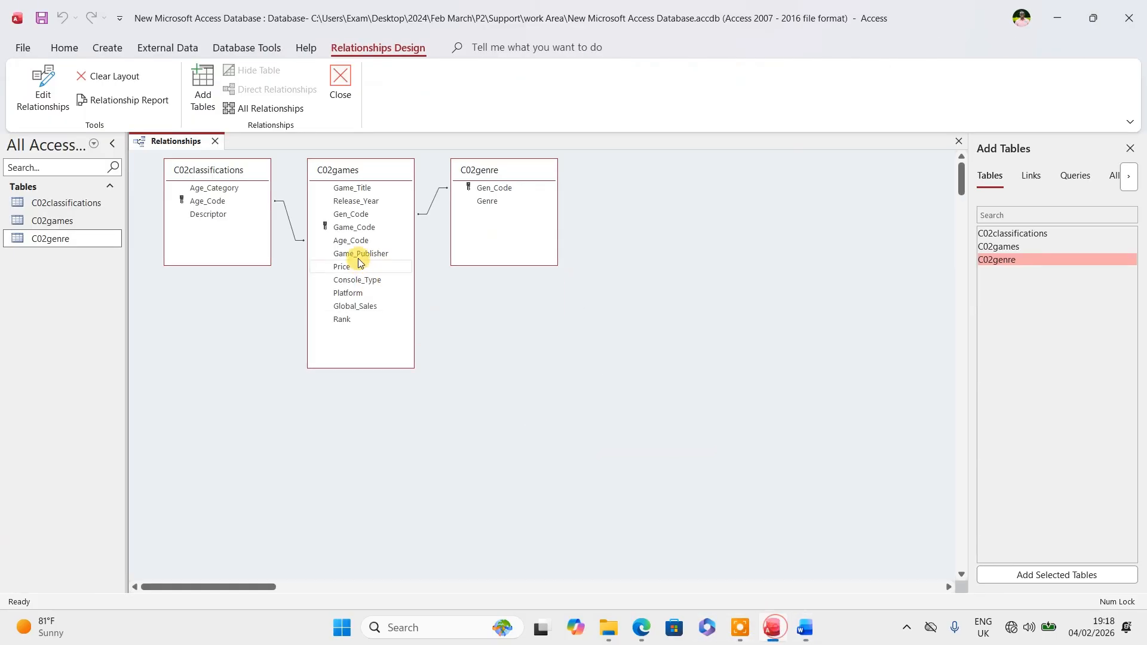
double_click(288, 218)
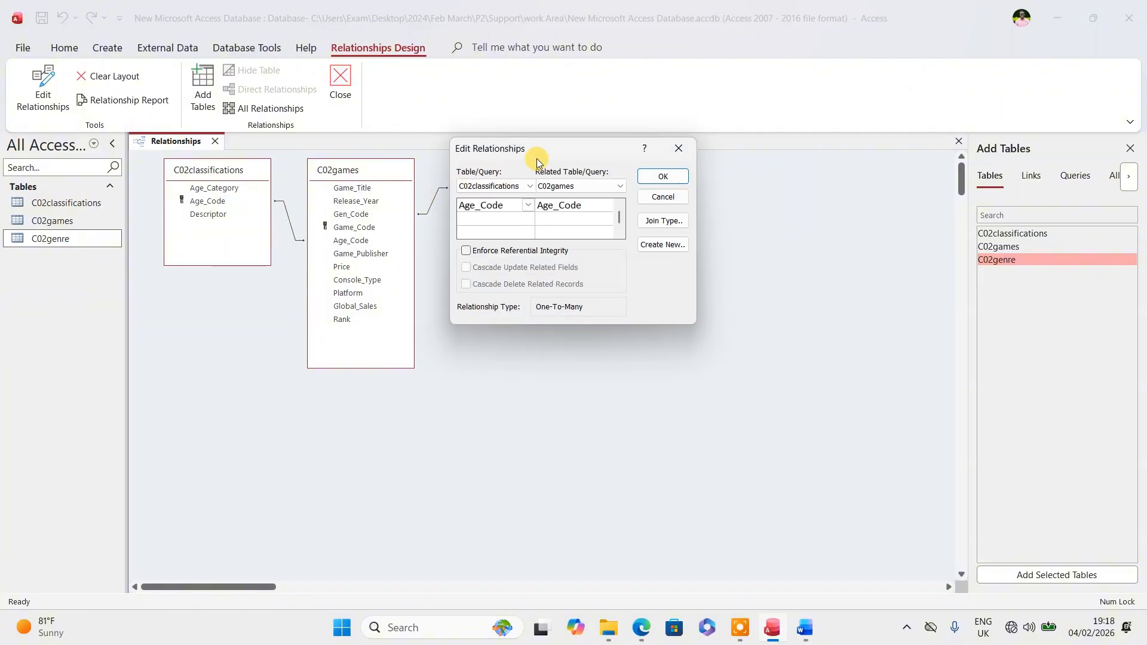
drag(537, 152, 537, 311)
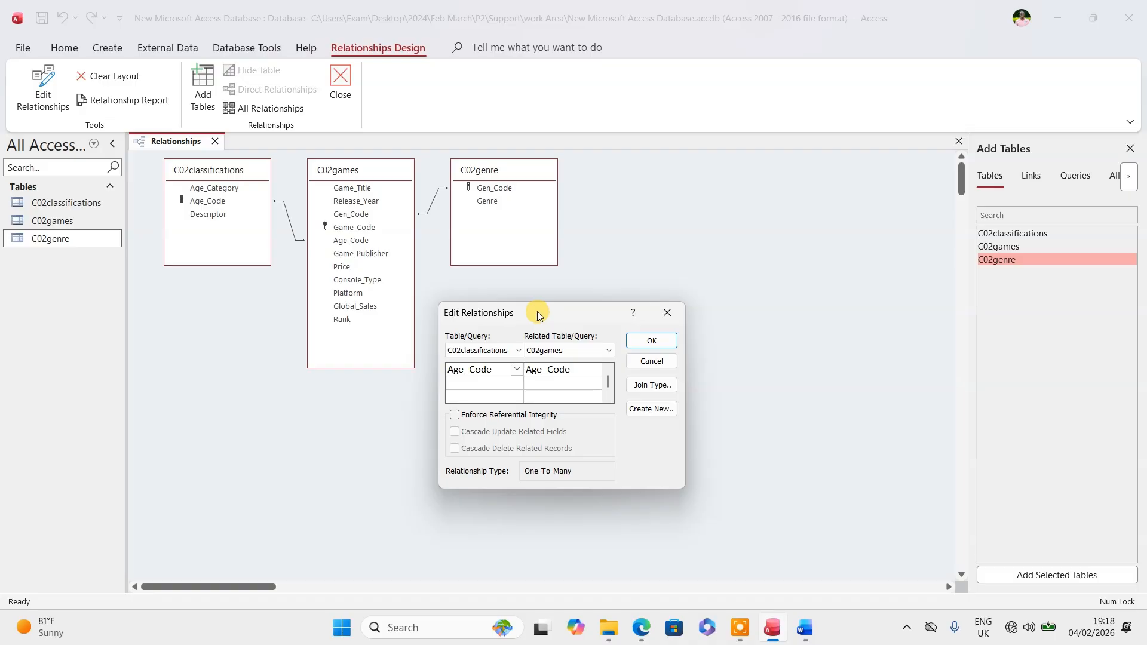
key(super+shift+s)
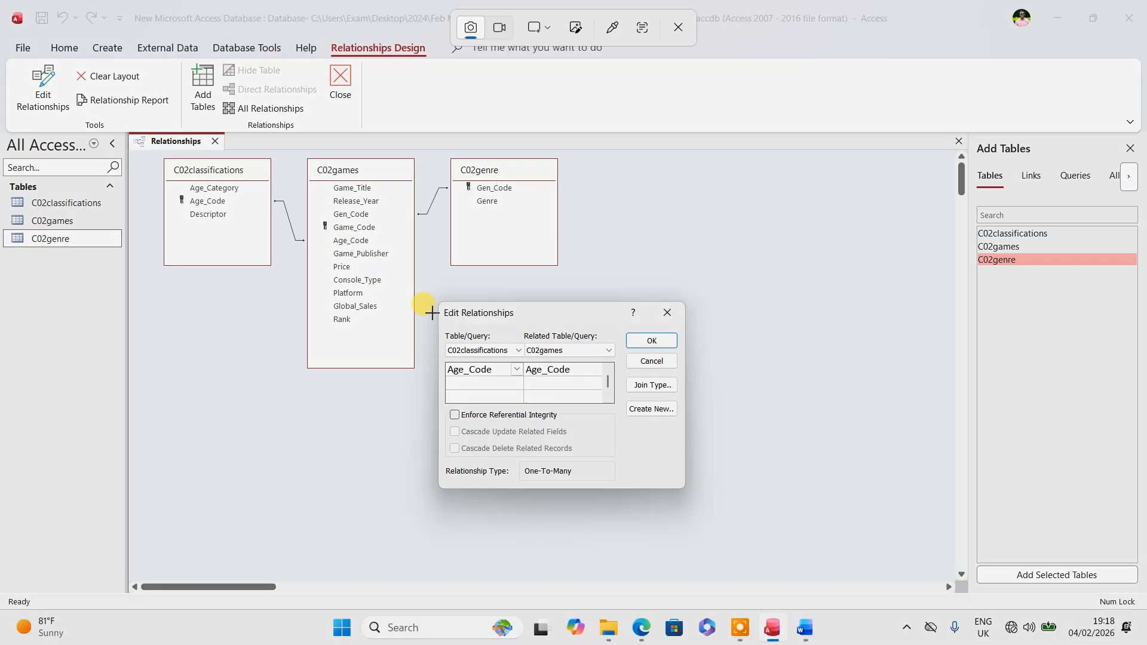
drag(439, 301, 683, 486)
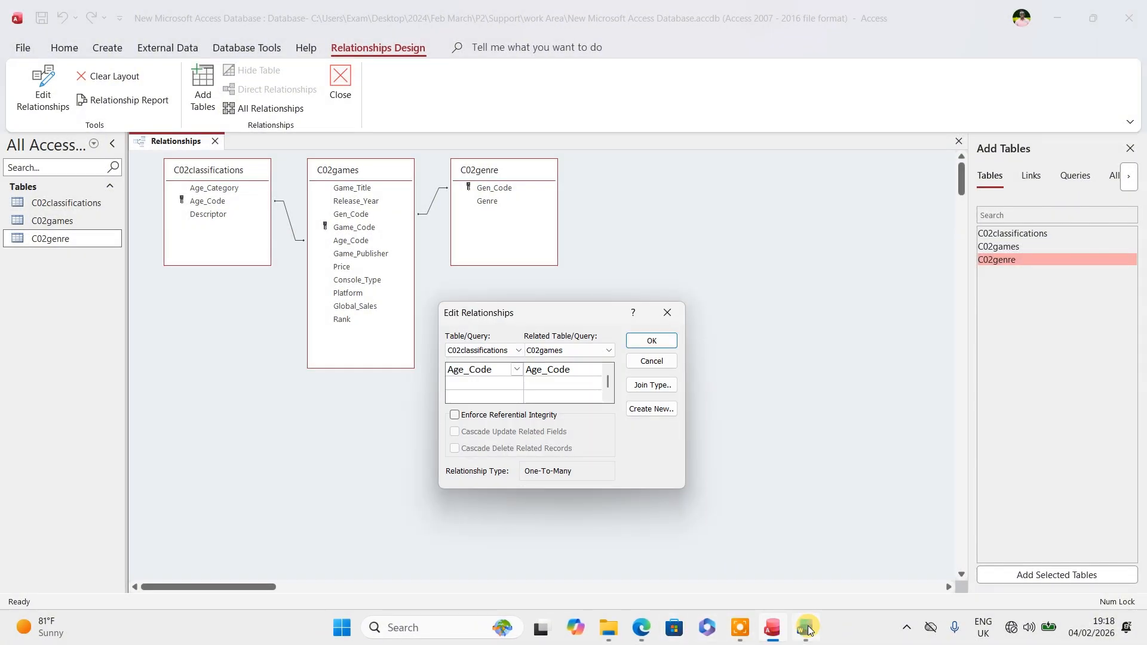
- In EVIDENCE1234, paste the Edit Relationships screenshot on a new line below the table-links image and shrink it to about half the text width
click(805, 627)
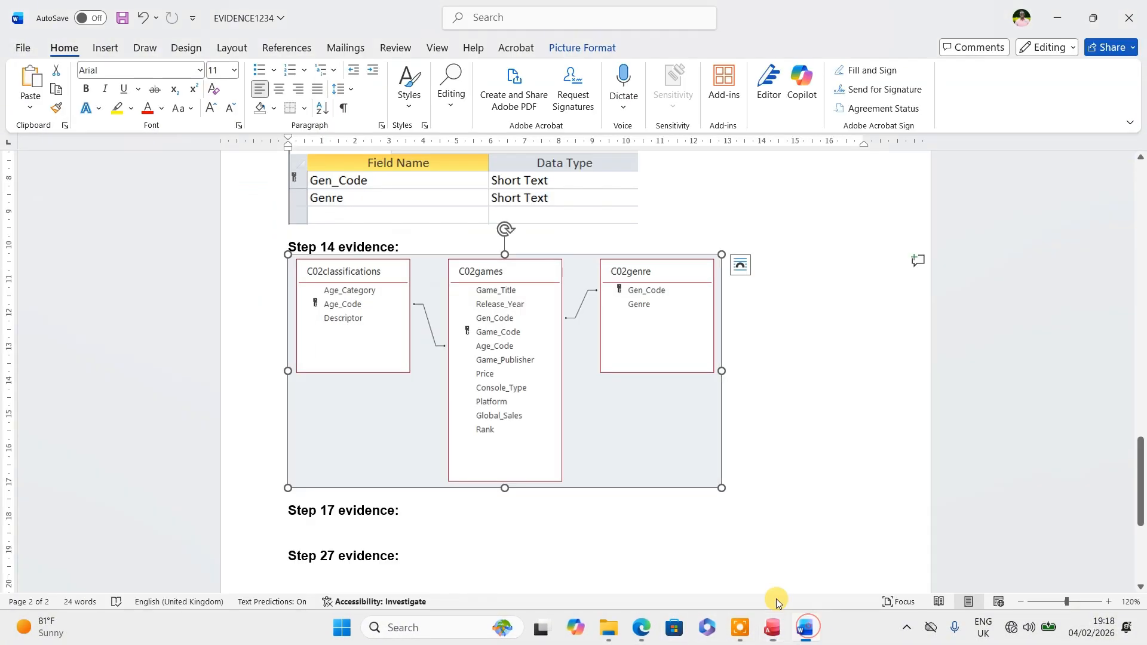
click(729, 485)
key(Return)
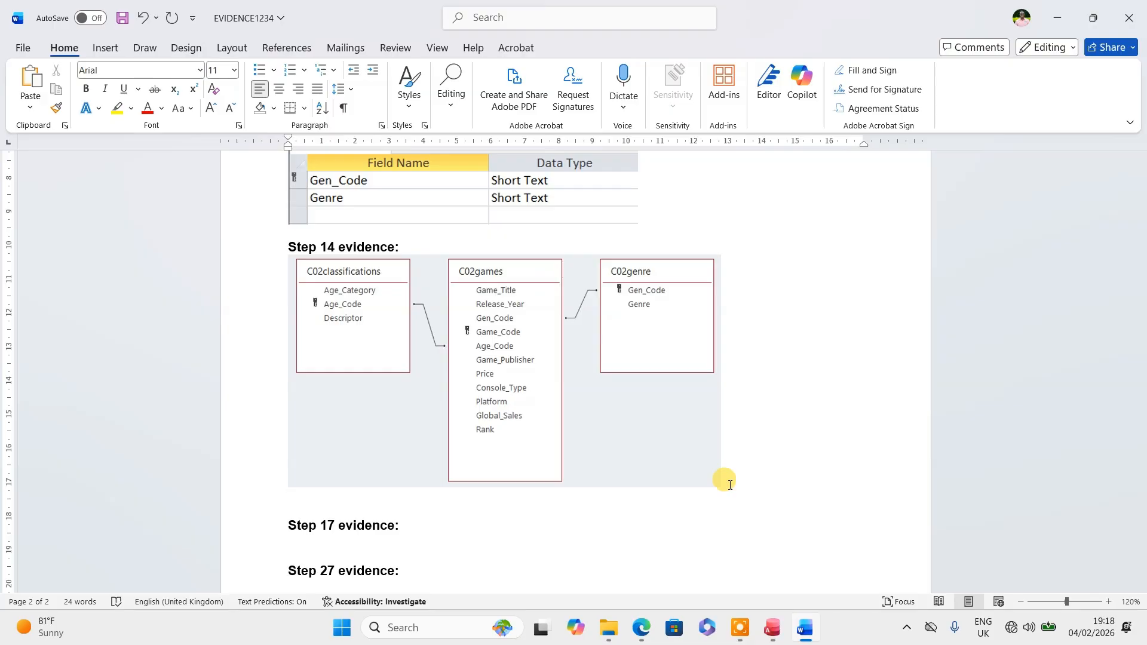
key(ctrl+v)
click(627, 415)
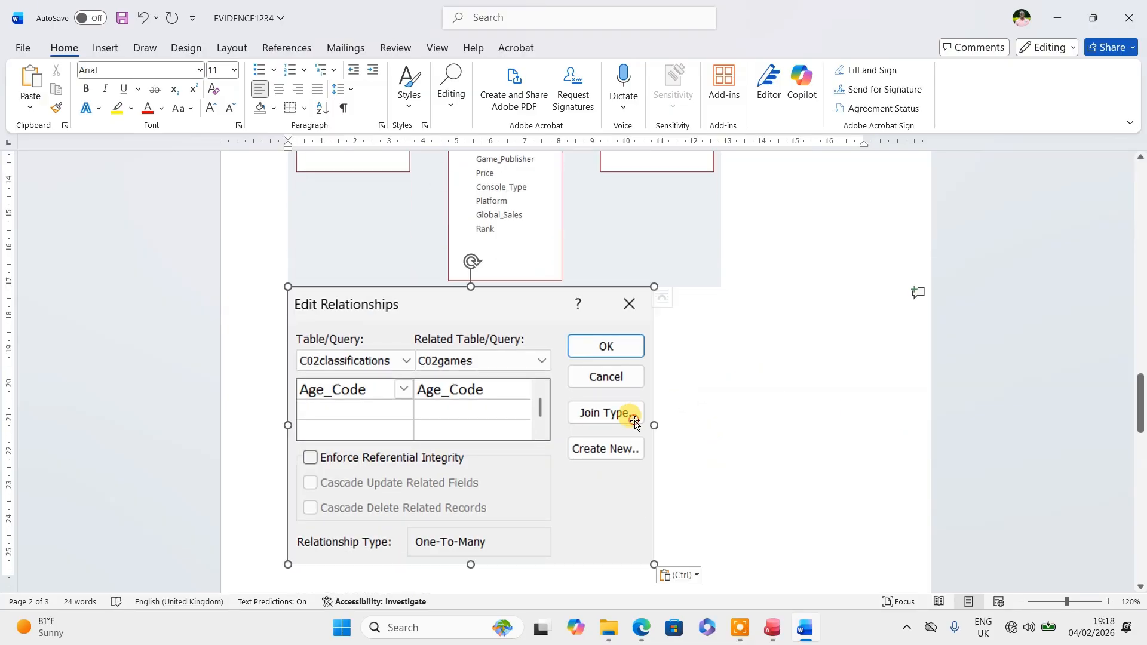
drag(653, 565, 566, 498)
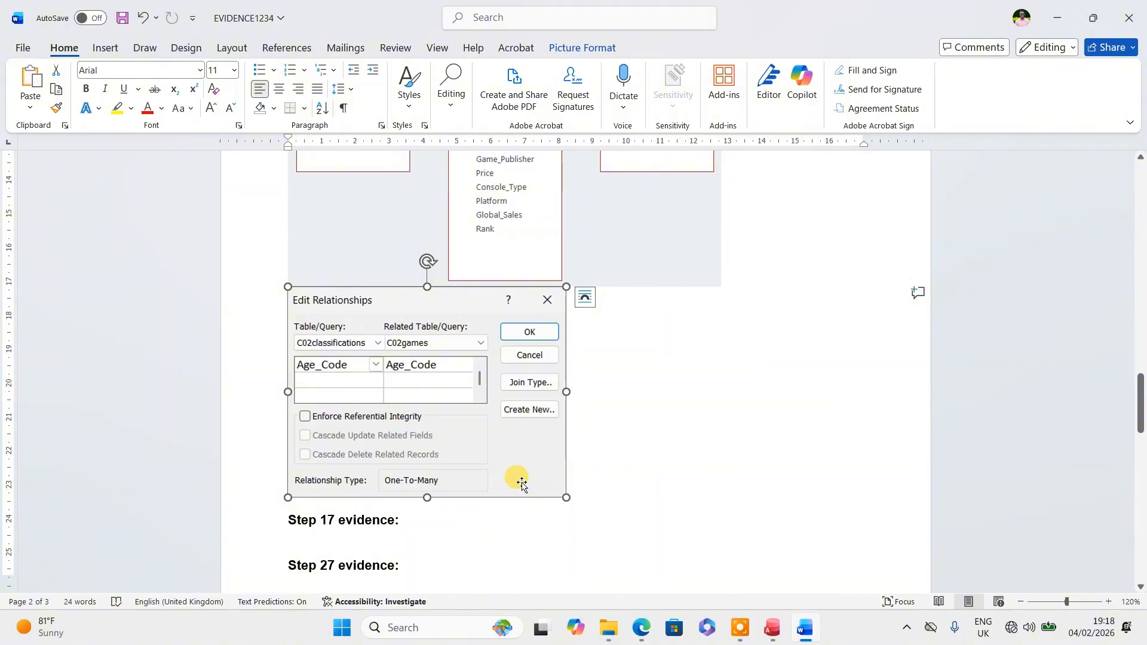
- Switch to Access and capture a screenshot of the Edit Relationships dialog for the Gen_Code link between C02genre and C02games
click(772, 627)
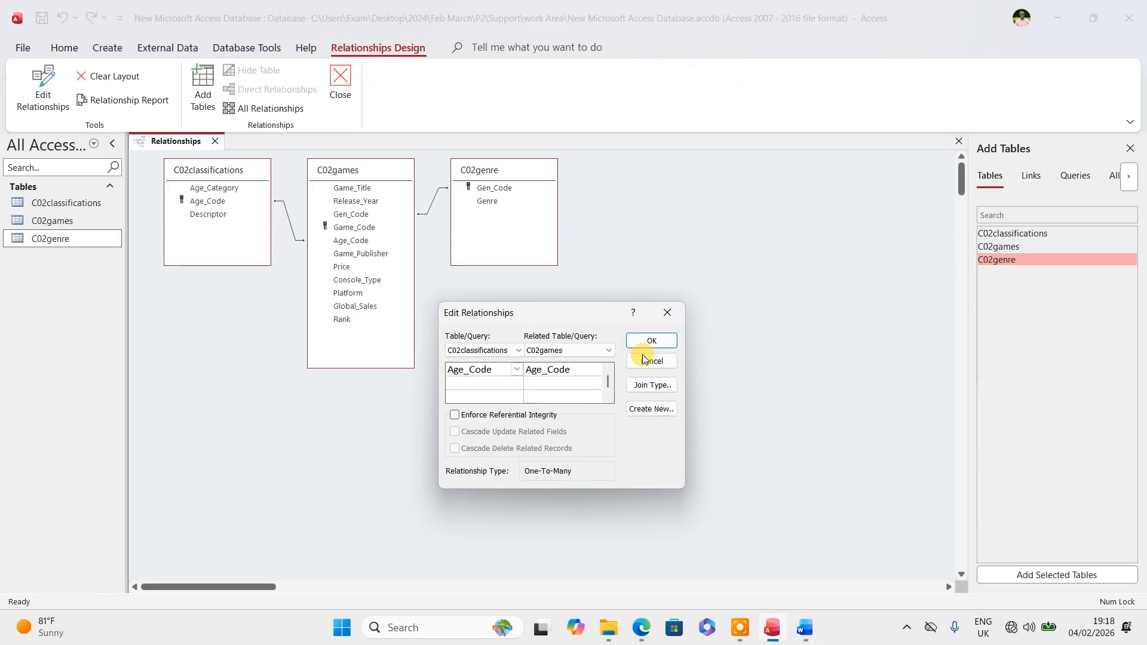
click(651, 340)
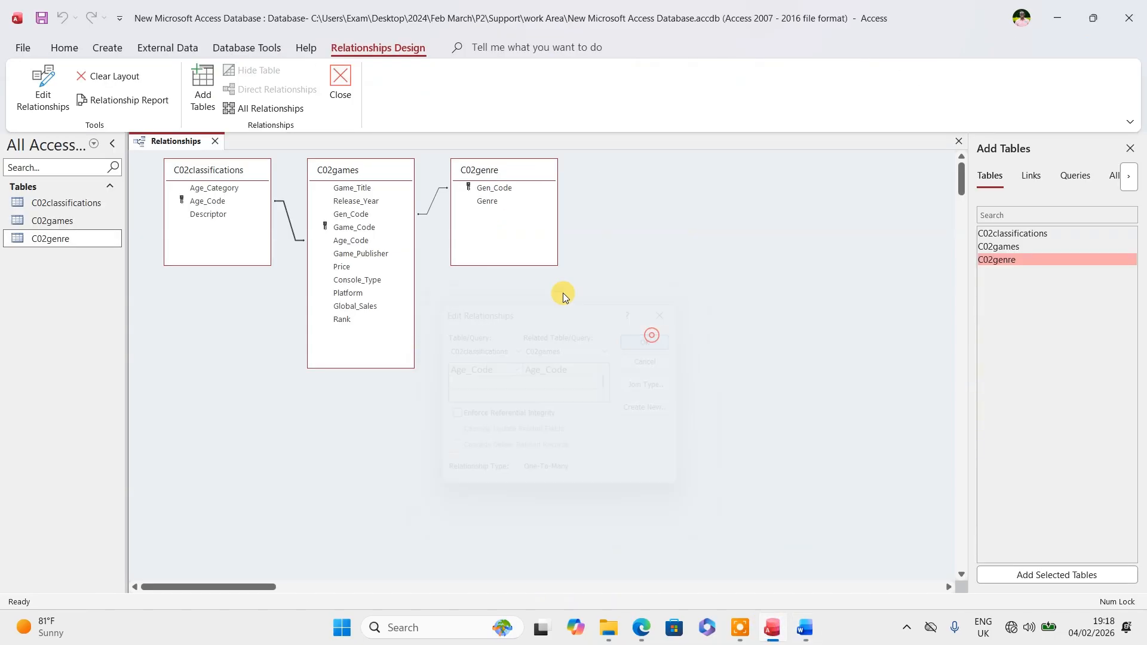
double_click(430, 203)
drag(546, 149, 640, 343)
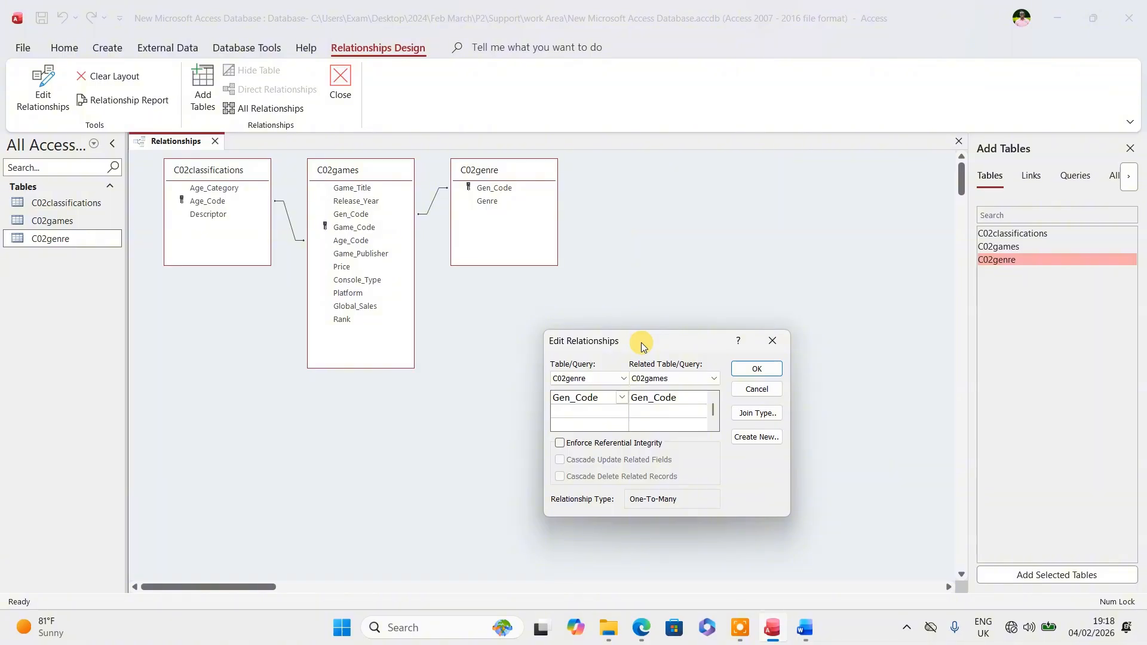
key(super+shift+s)
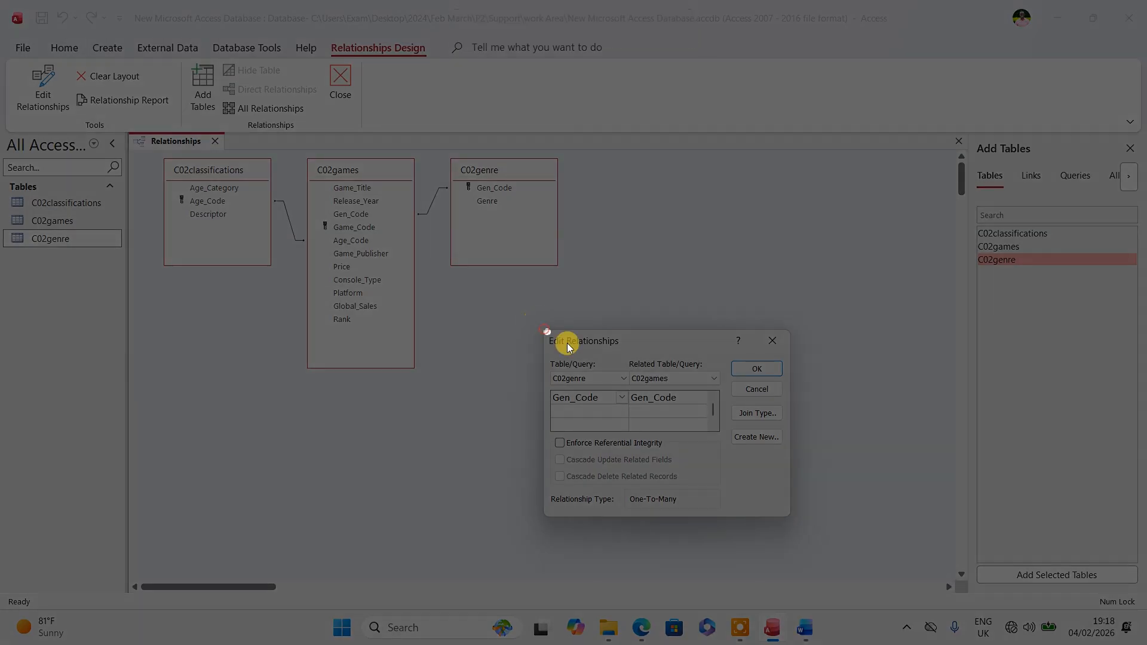
drag(544, 329, 791, 518)
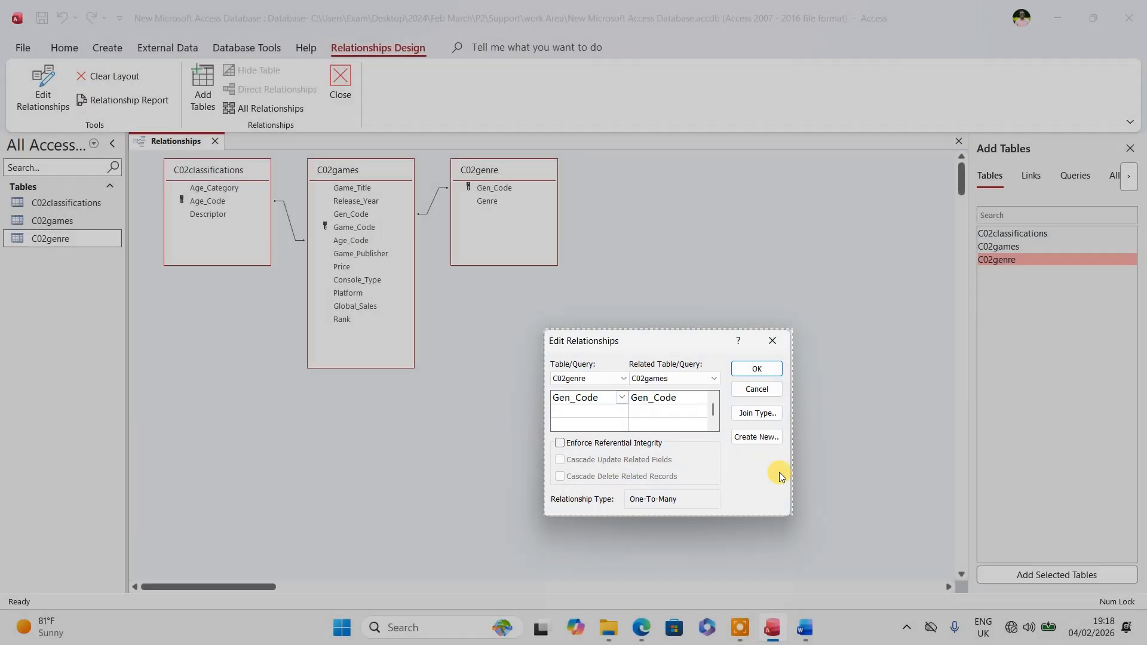
click(758, 370)
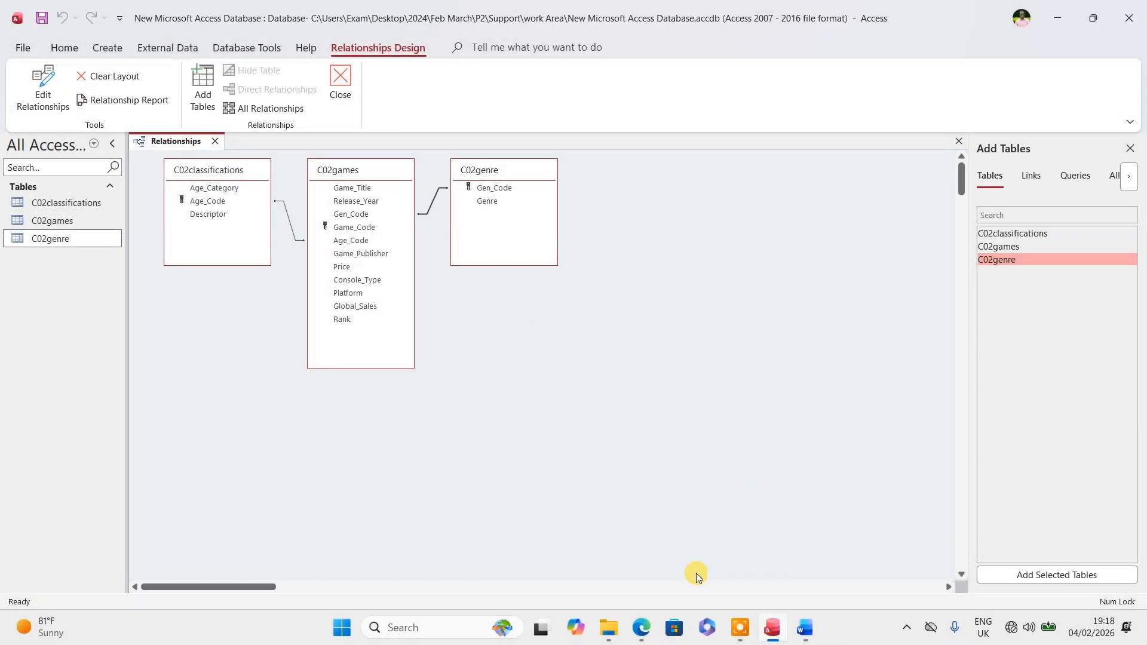
- Paste the screenshot into the Word evidence document and shrink it to fit beside the Age_Code relationship image
click(800, 627)
click(600, 482)
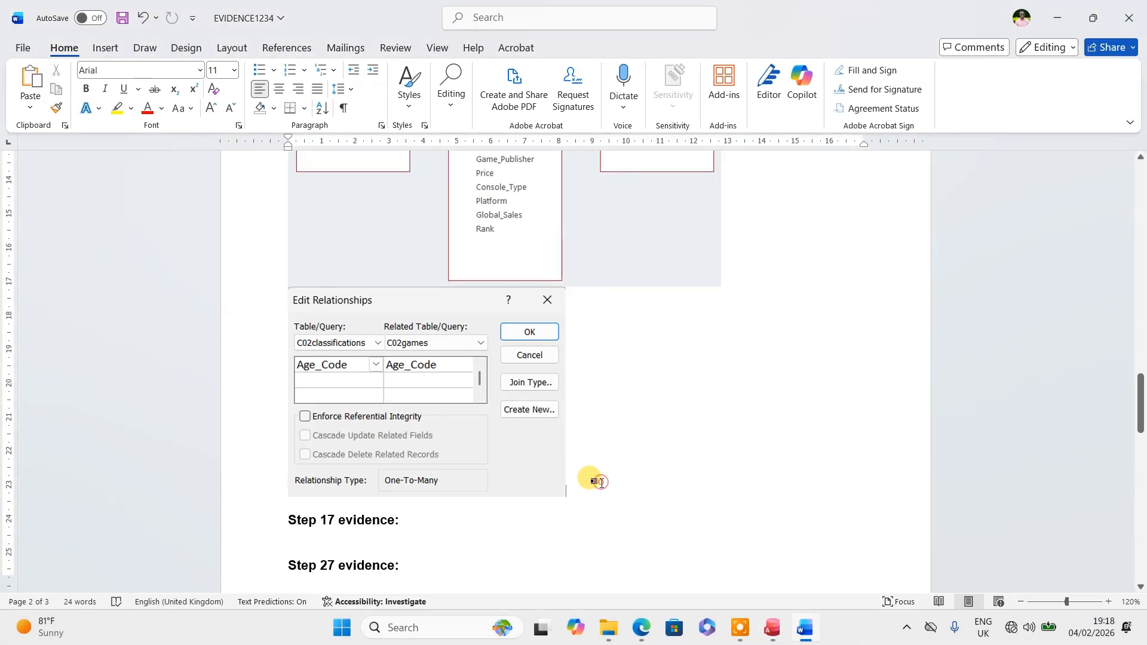
key(ctrl+v)
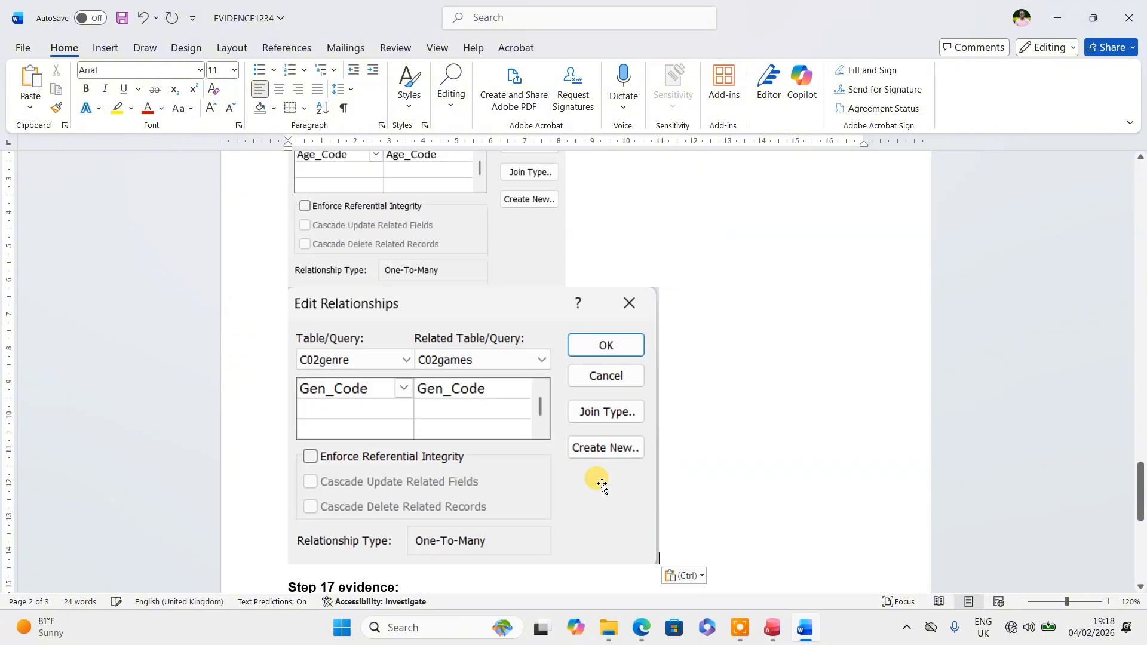
click(584, 484)
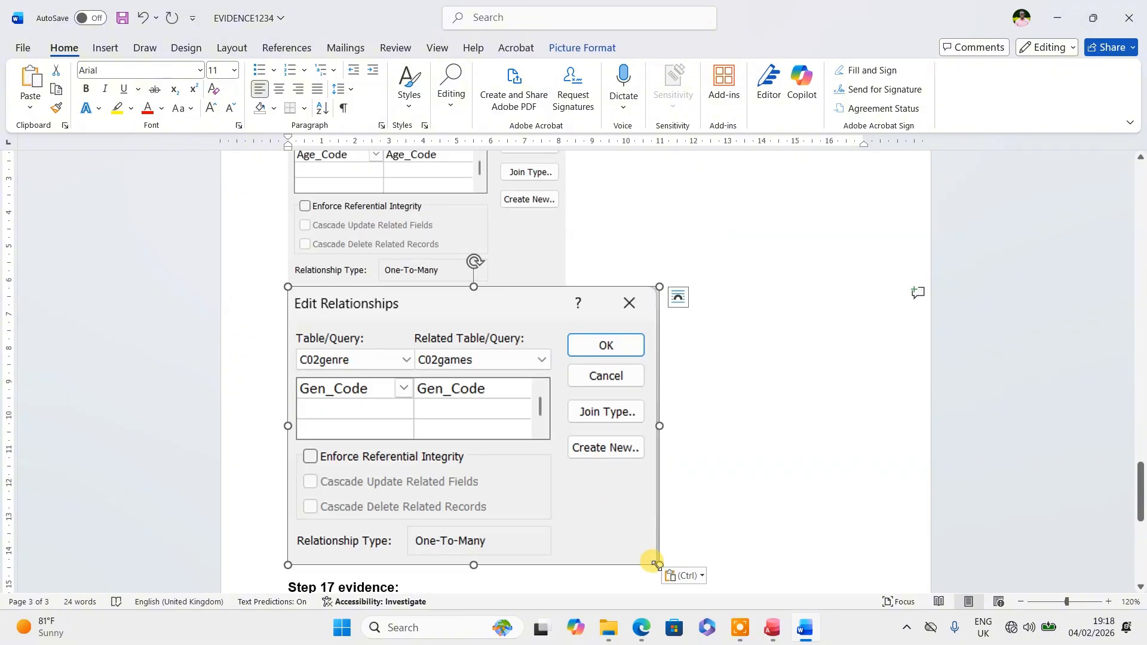
drag(657, 564, 569, 496)
scroll(640, 509, up, 4)
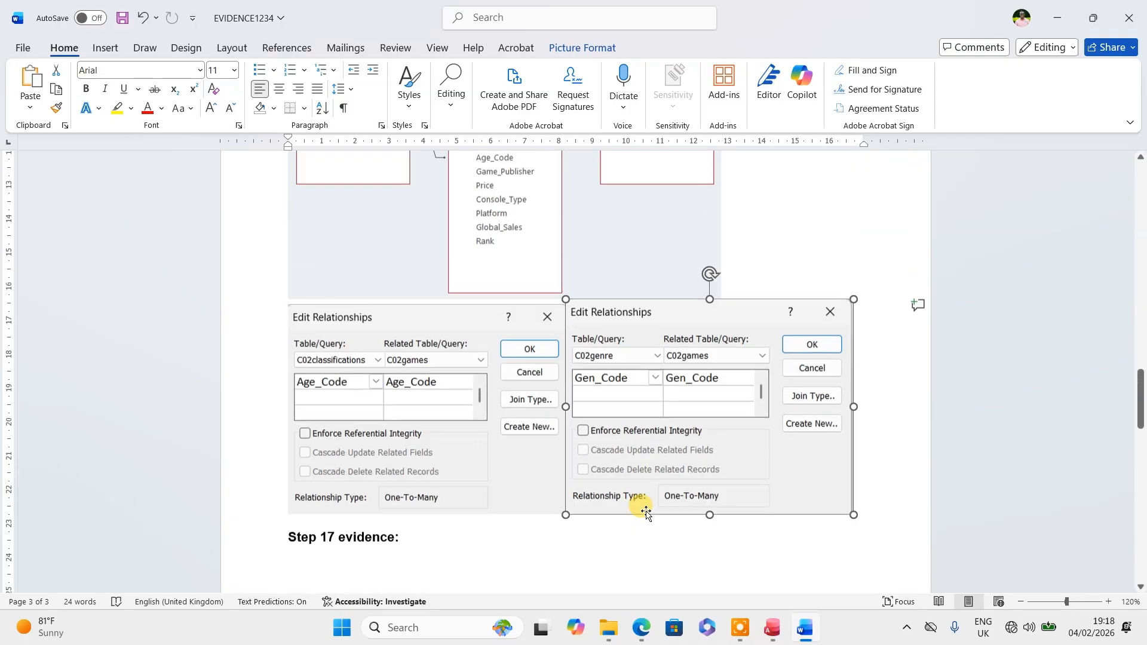
scroll(586, 418, down, 2)
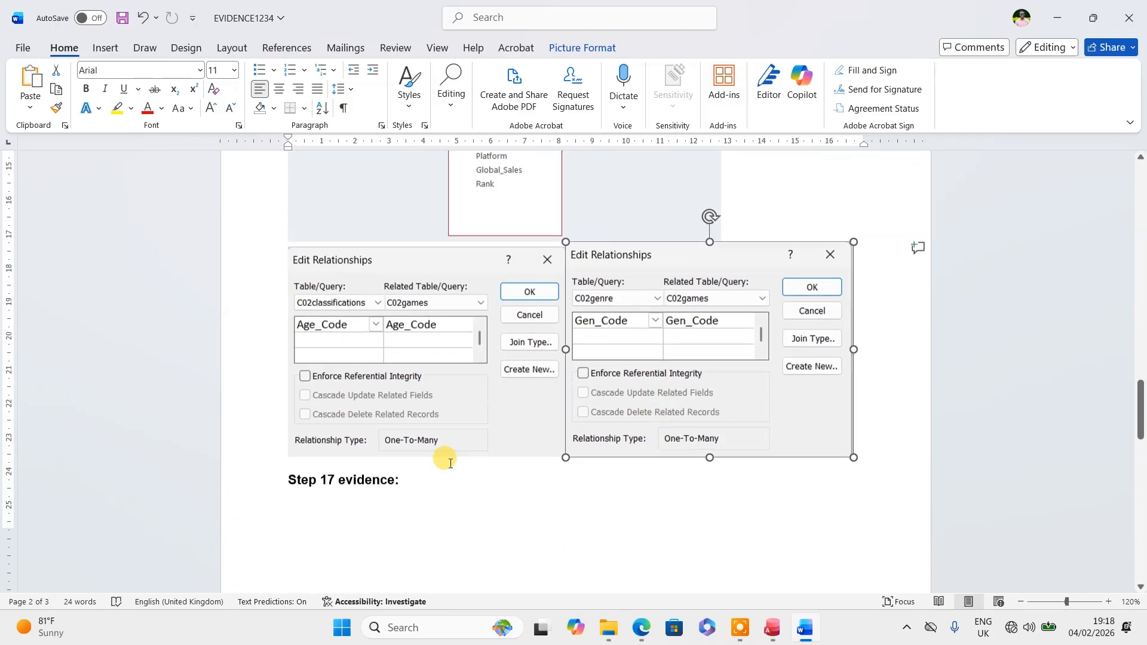
- Insert blank lines before the "Step 17 evidence:" heading to move it onto the next page
click(283, 481)
key(Return)
key(Return)
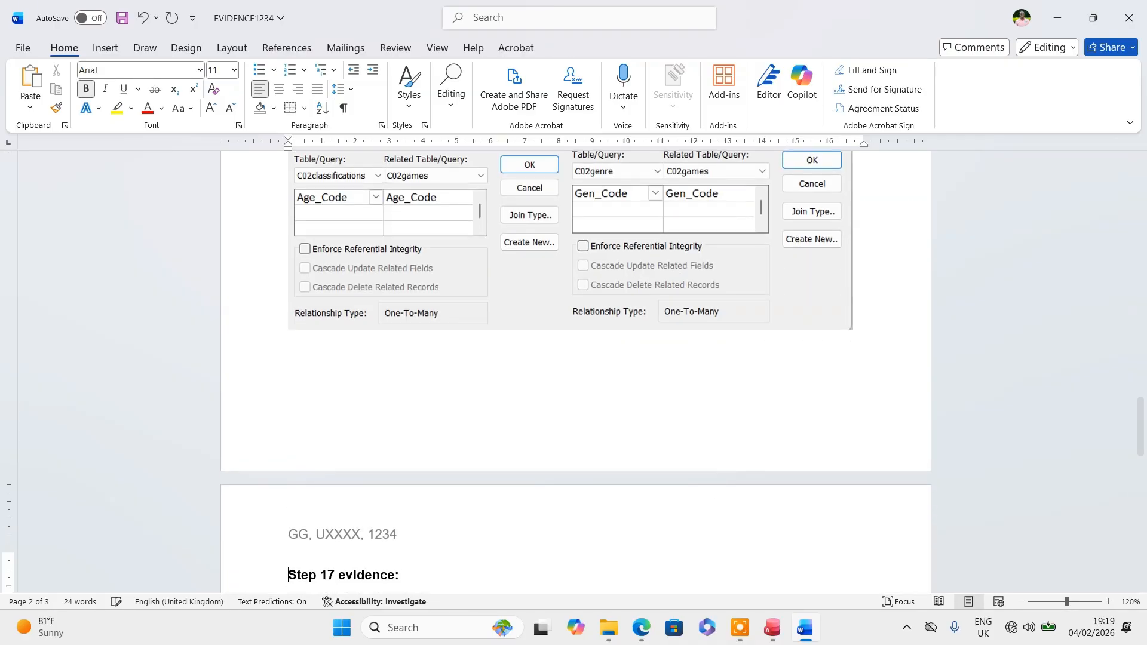
scroll(489, 385, up, 4)
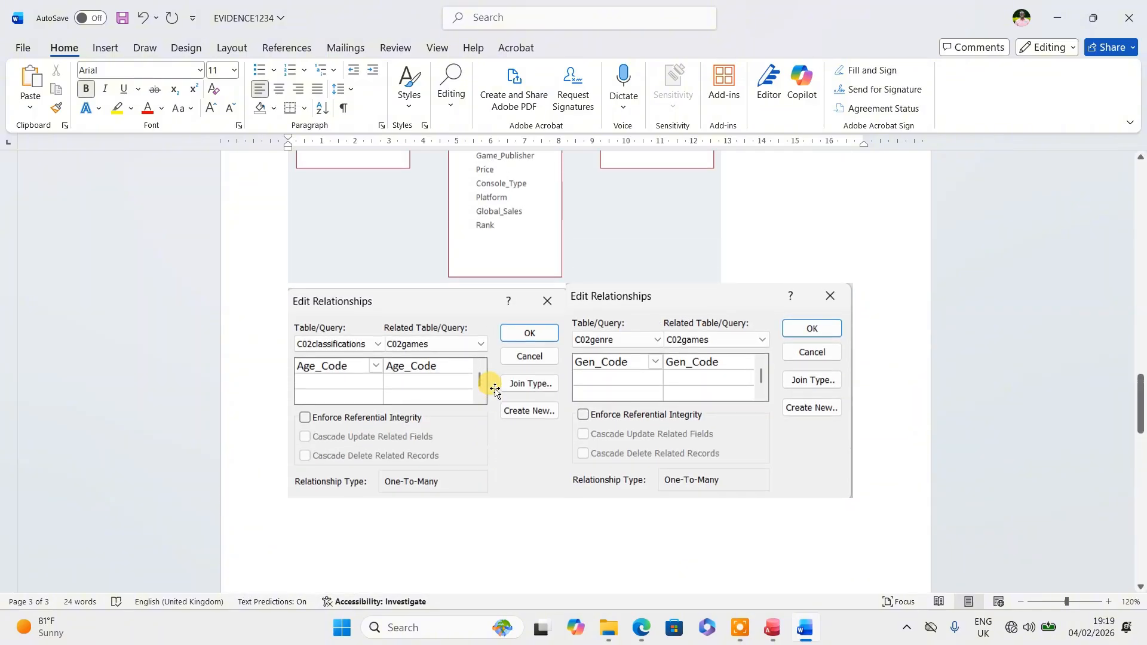
scroll(495, 389, up, 3)
scroll(492, 383, down, 2)
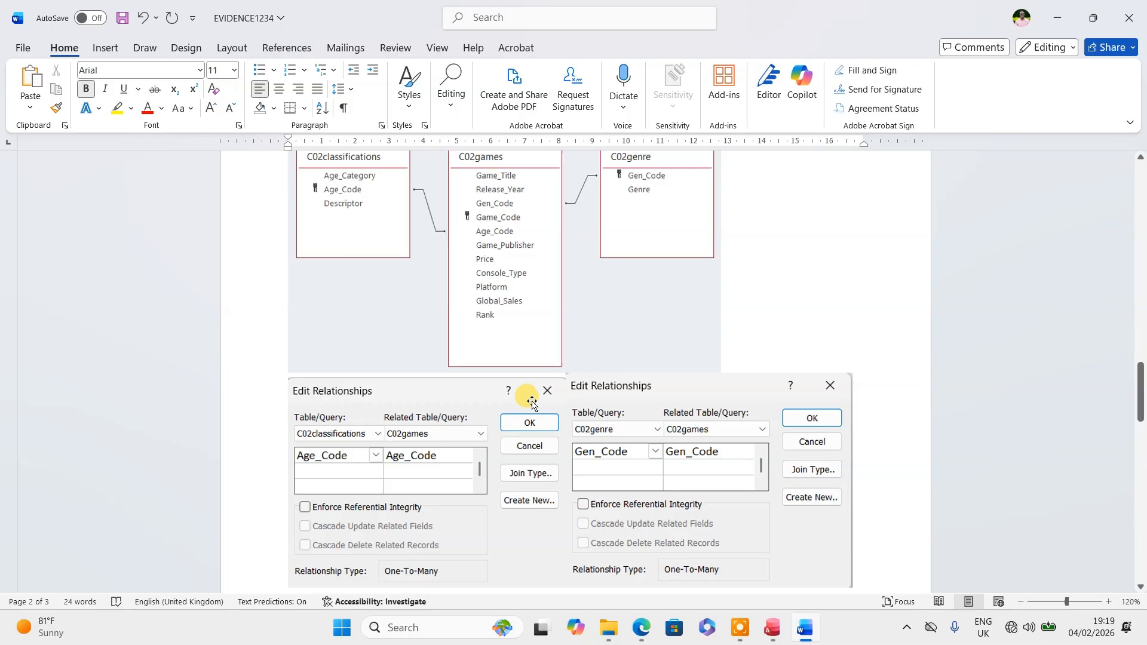
scroll(531, 404, down, 3)
- Switch to the question paper in Edge and highlight question 14's instruction about placing relationship screenshots in the Evidence Document
mouse_move(628, 628)
click(609, 585)
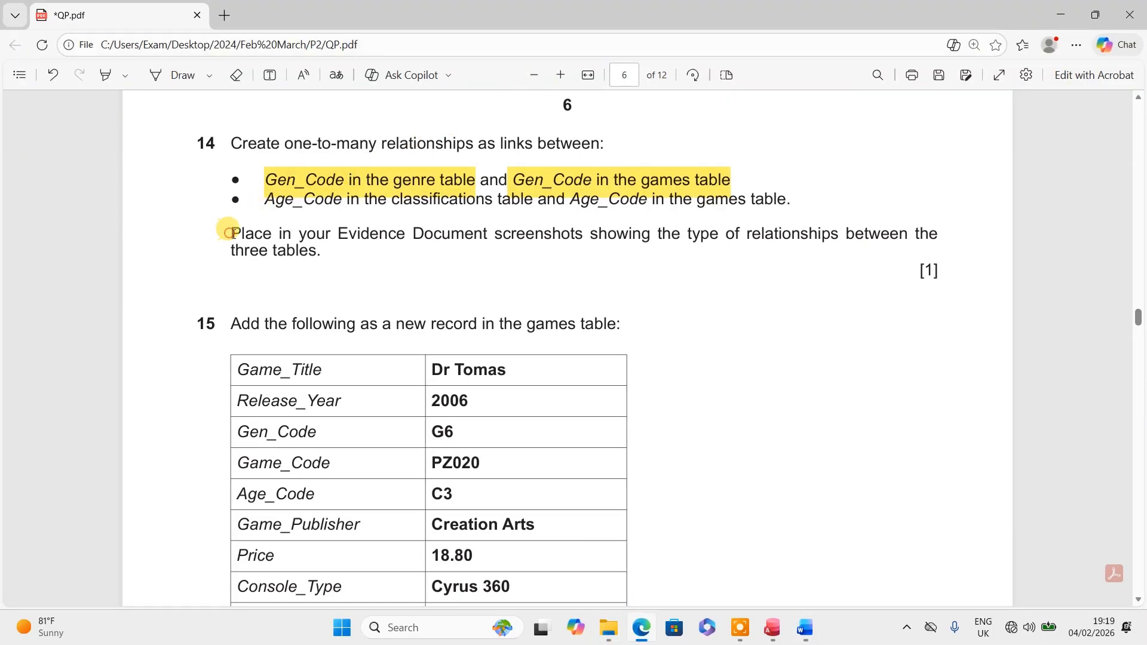
drag(229, 233, 310, 254)
mouse_move(229, 233)
mouse_down()
mouse_move(320, 250)
mouse_move(222, 226)
mouse_up()
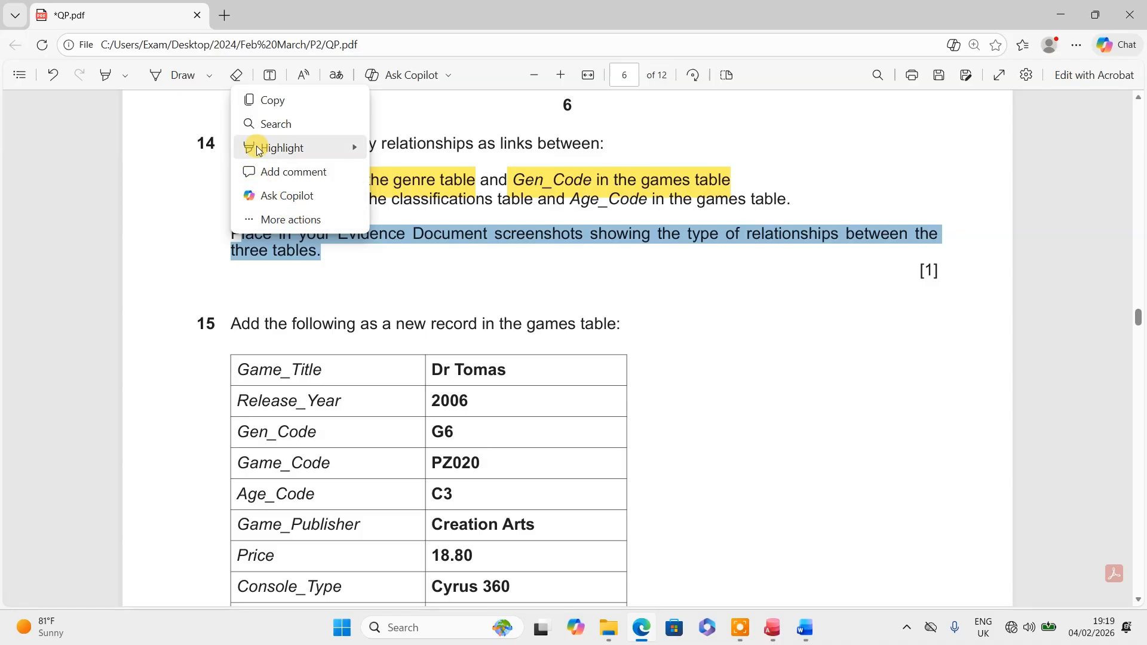
mouse_move(343, 147)
click(405, 154)
- Switch to Access and close the Relationships window, saving its layout changes
scroll(437, 271, down, 3)
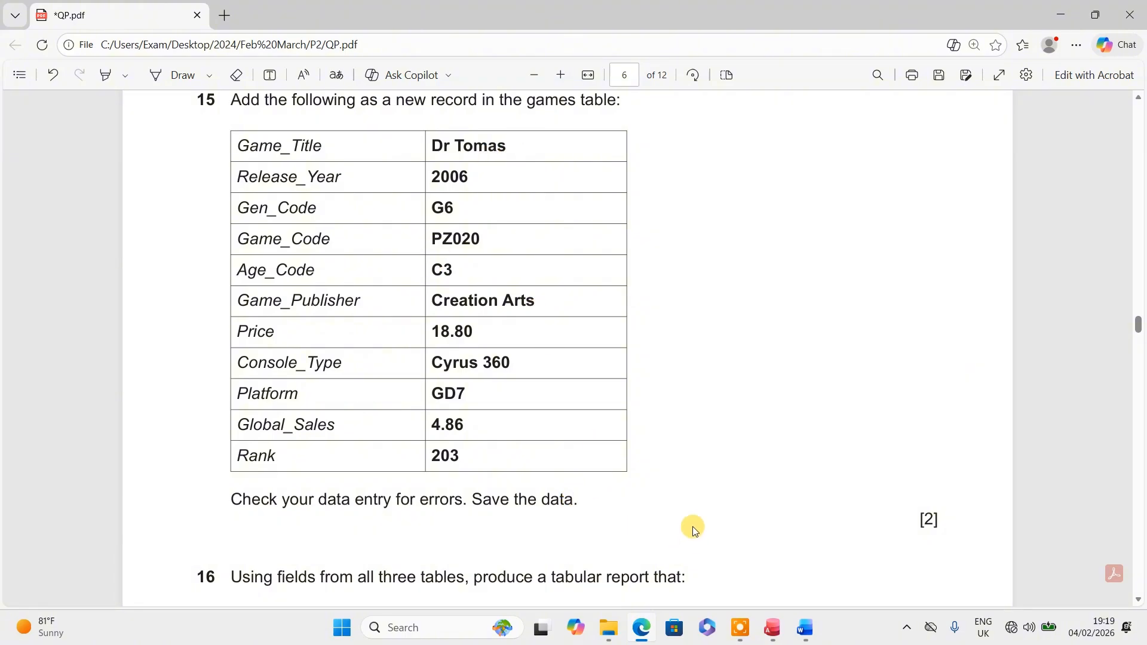
mouse_move(772, 628)
click(763, 608)
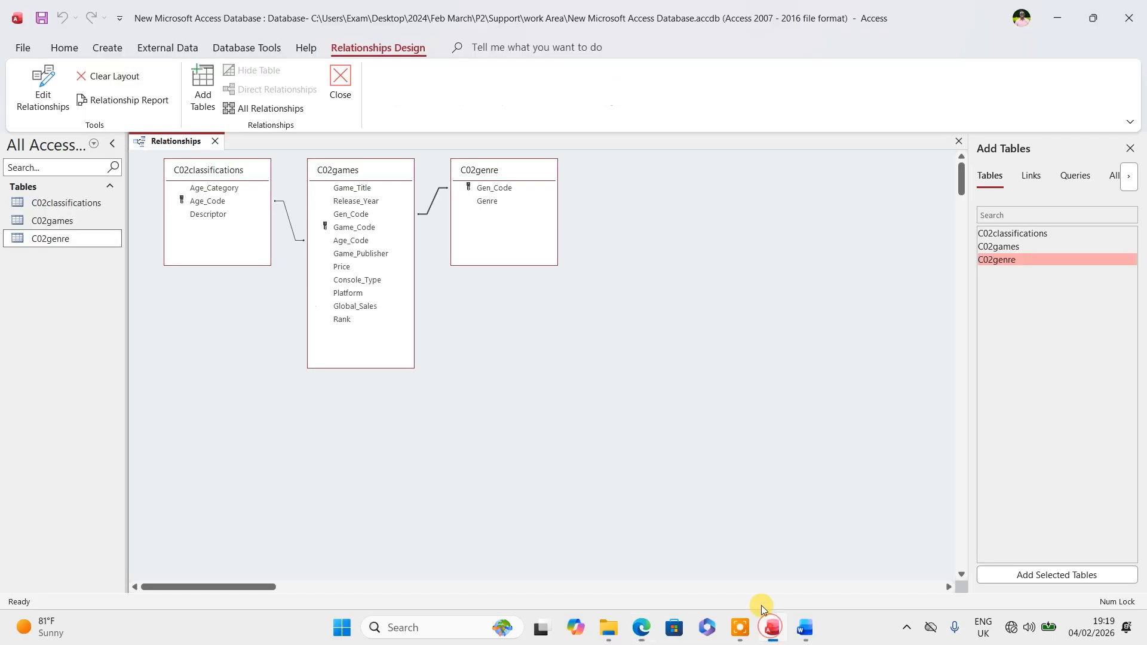
click(340, 79)
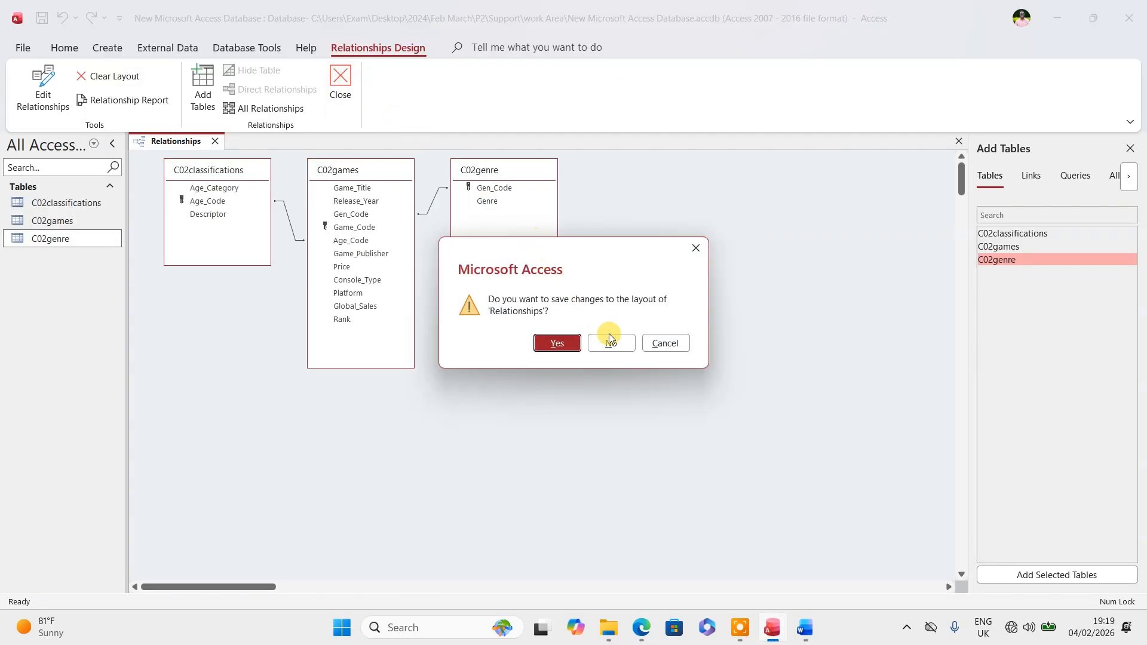
click(556, 343)
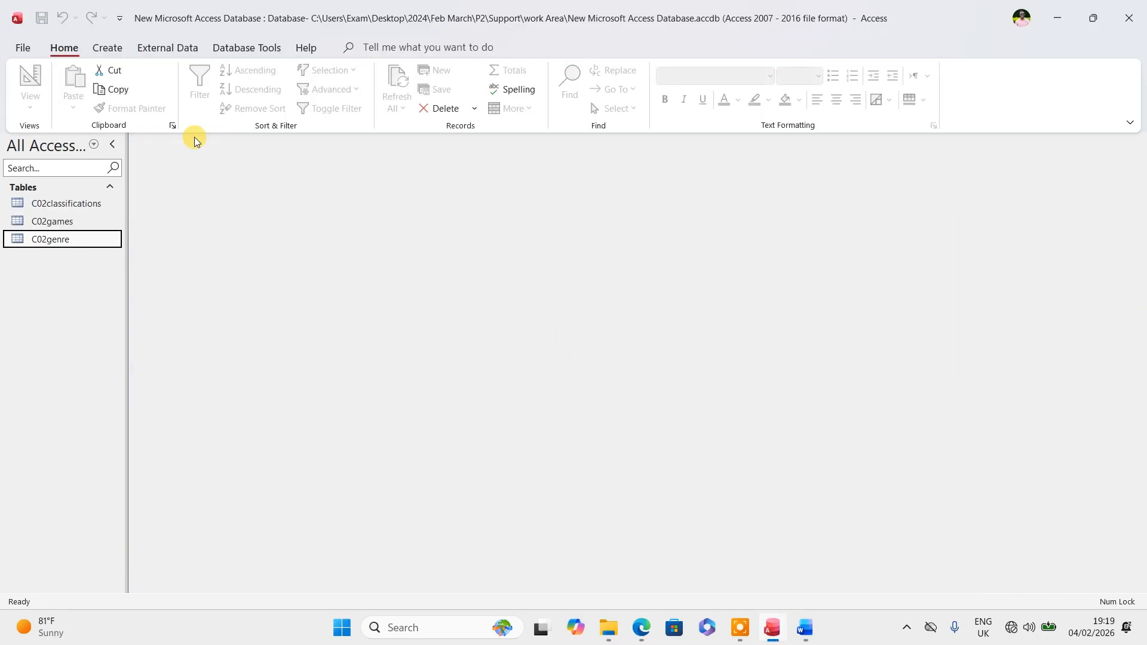
- Open the C02games table and go to a new blank record
double_click(66, 228)
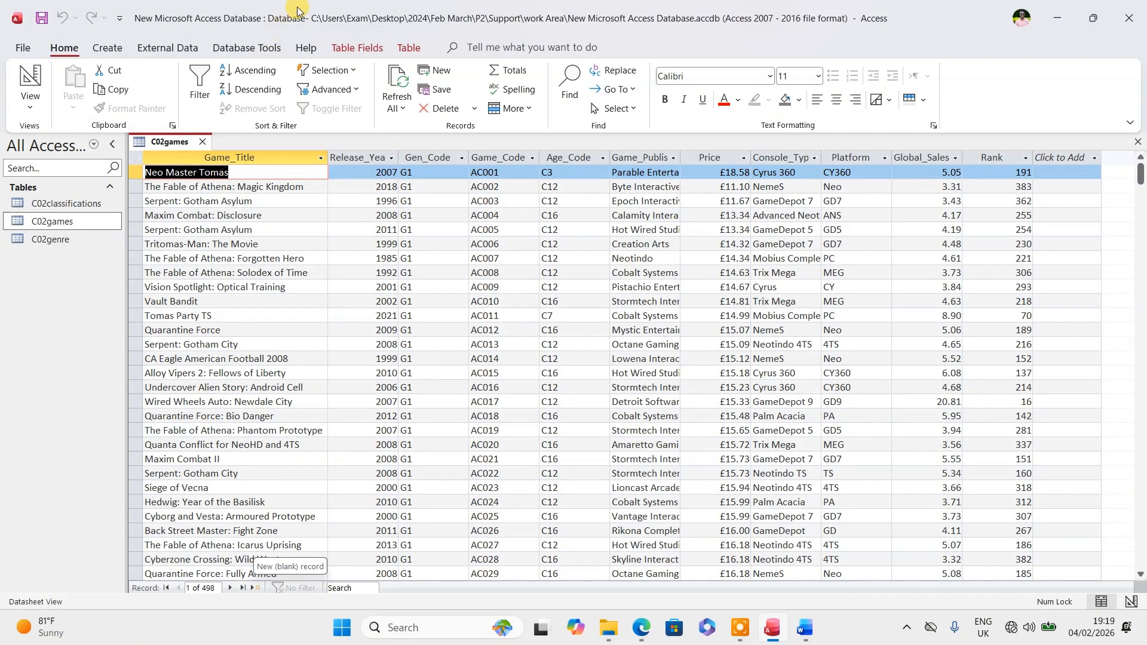
click(355, 47)
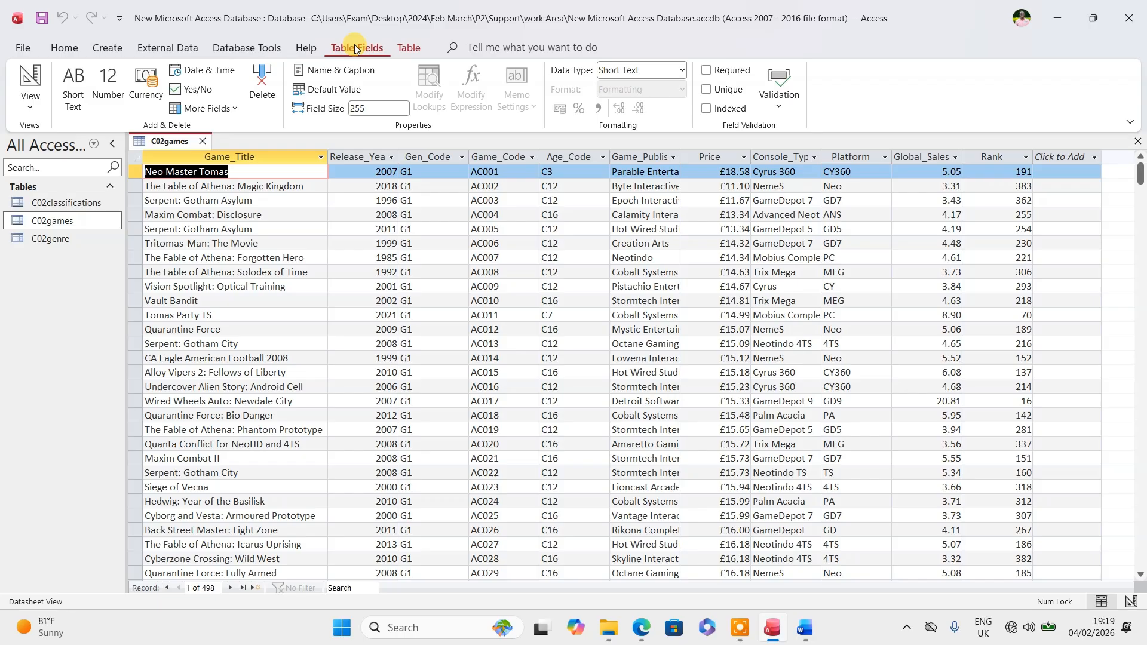
click(410, 48)
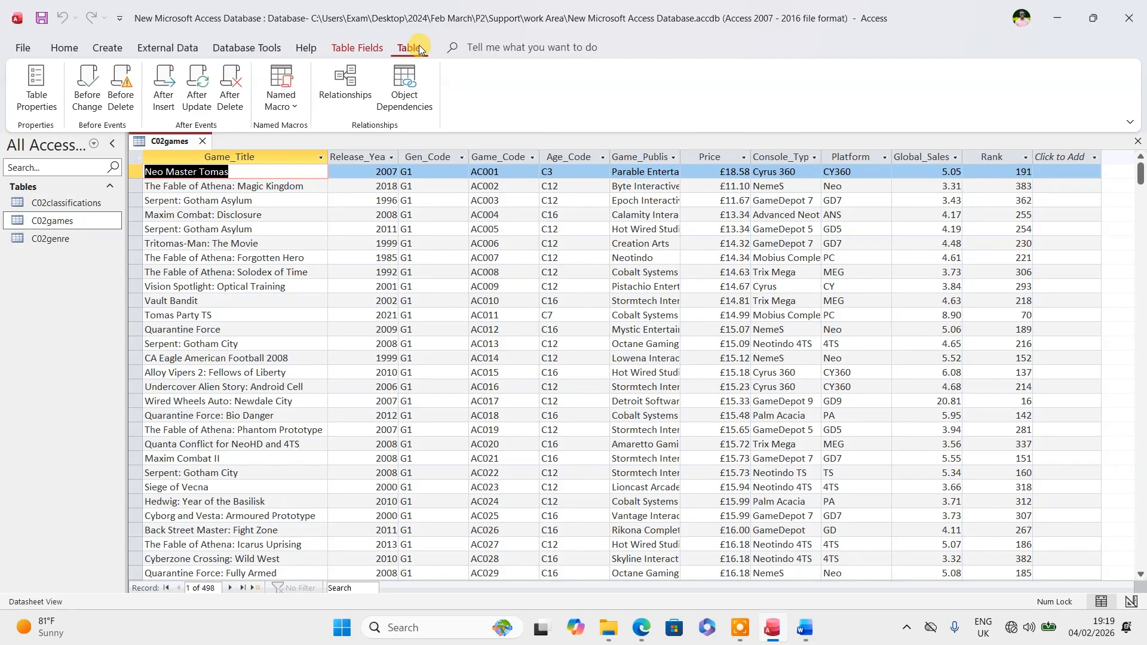
click(356, 47)
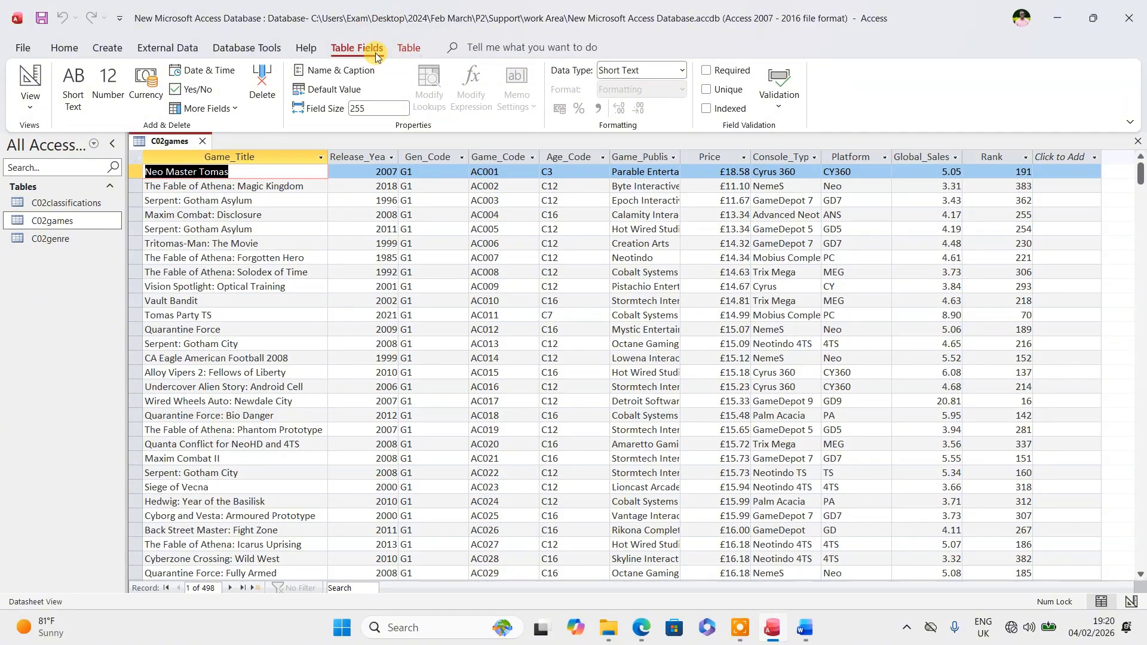
click(313, 370)
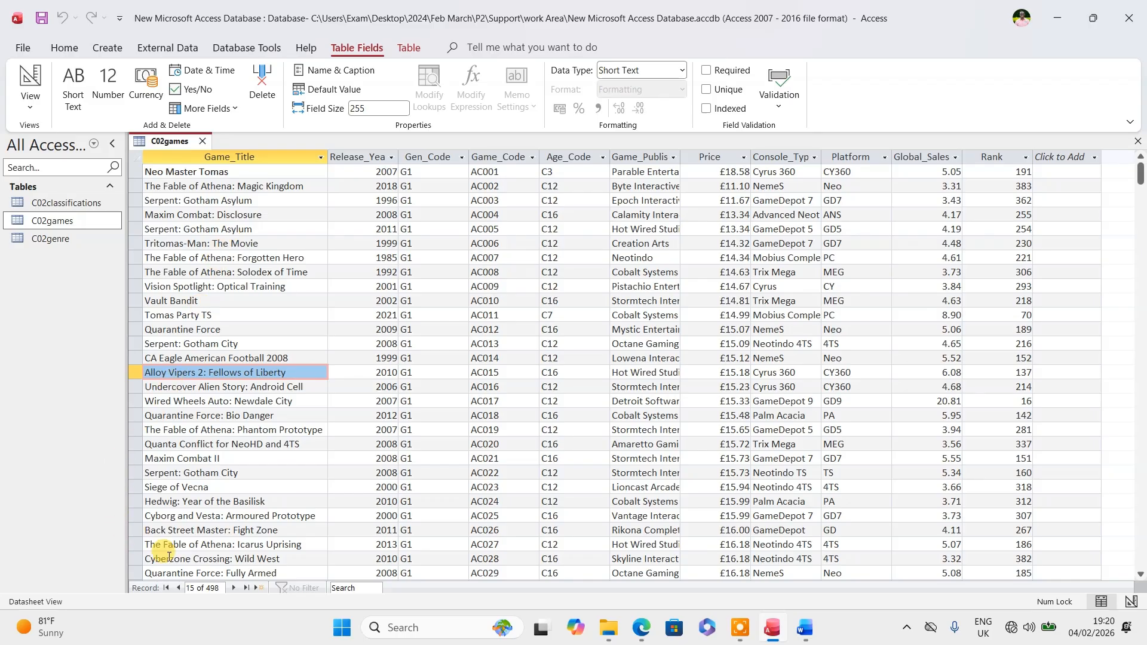
click(257, 588)
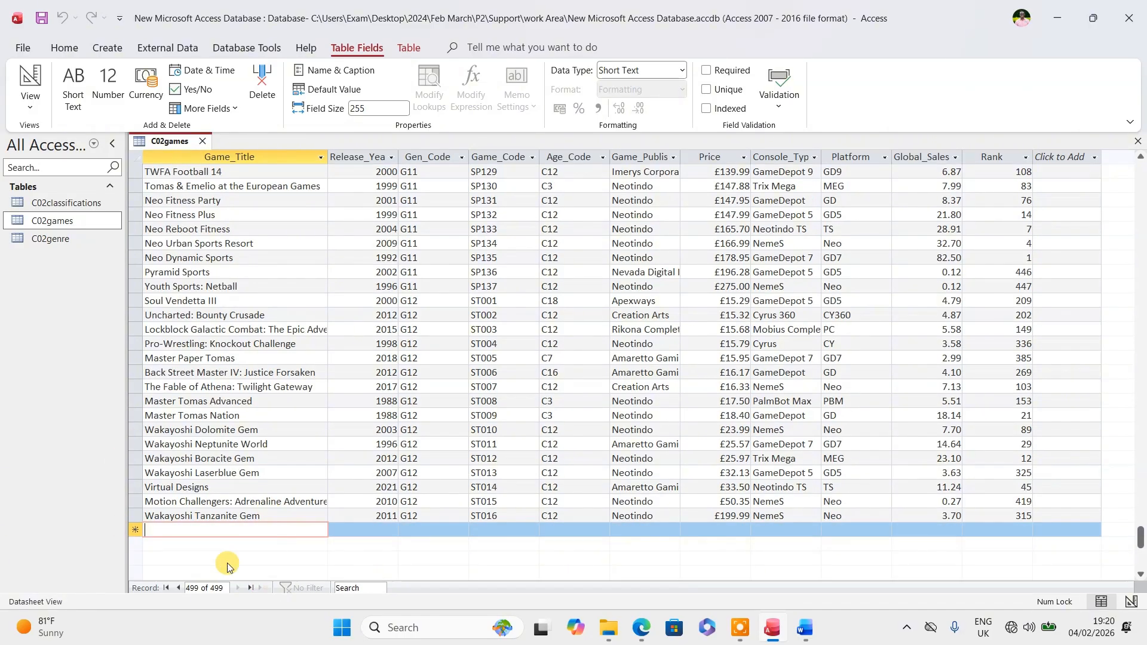
- Copy the game title "Dr Tomas" from question 15 in Edge into the new record's Game_Title field in Access
click(642, 628)
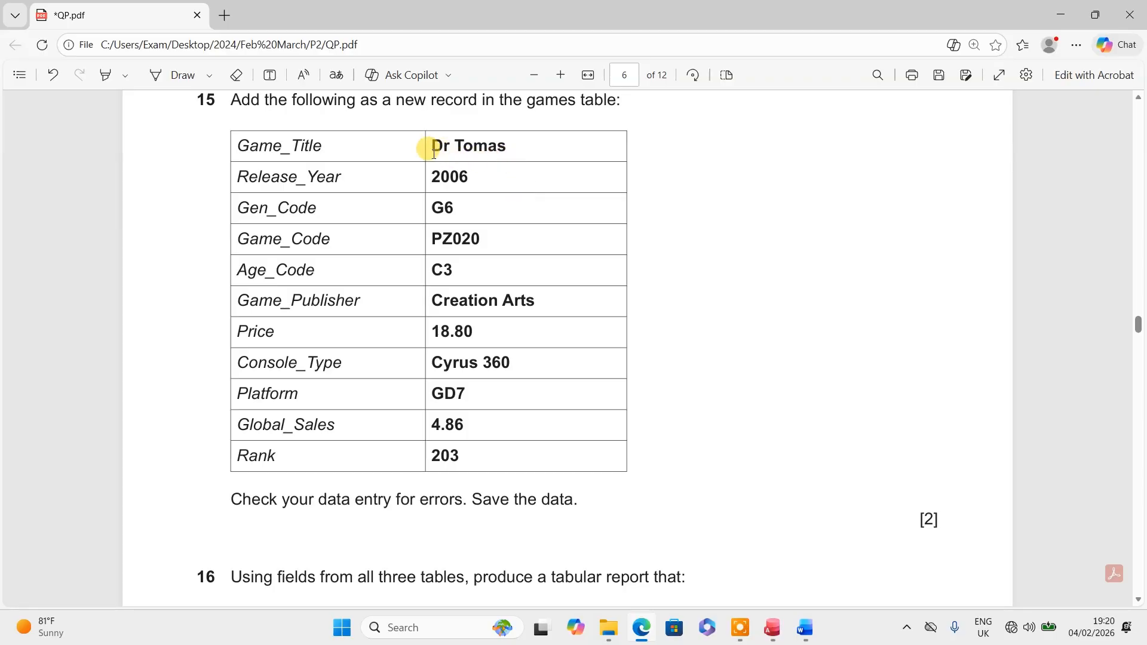
drag(433, 149, 516, 160)
key(ctrl+c)
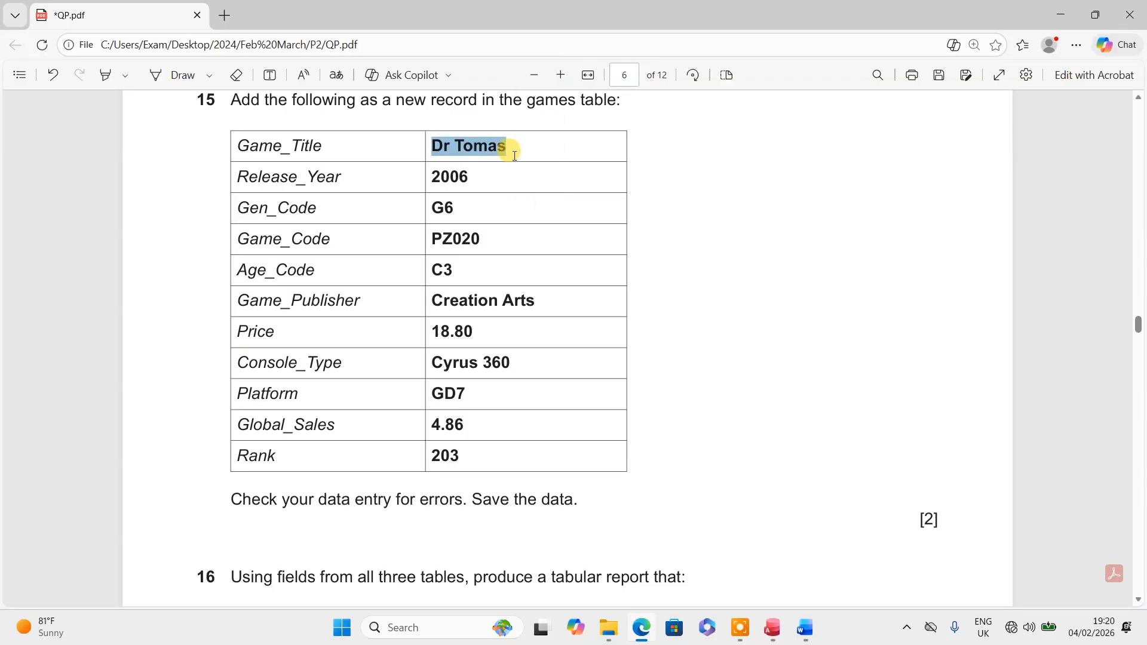
click(772, 632)
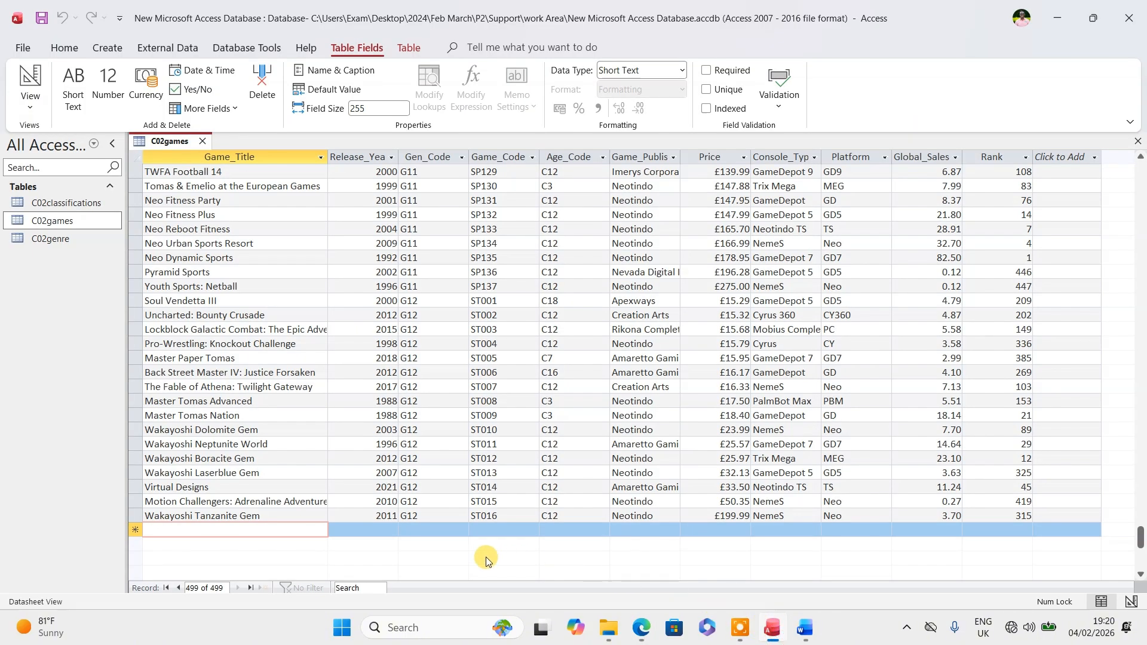
key(ctrl+v)
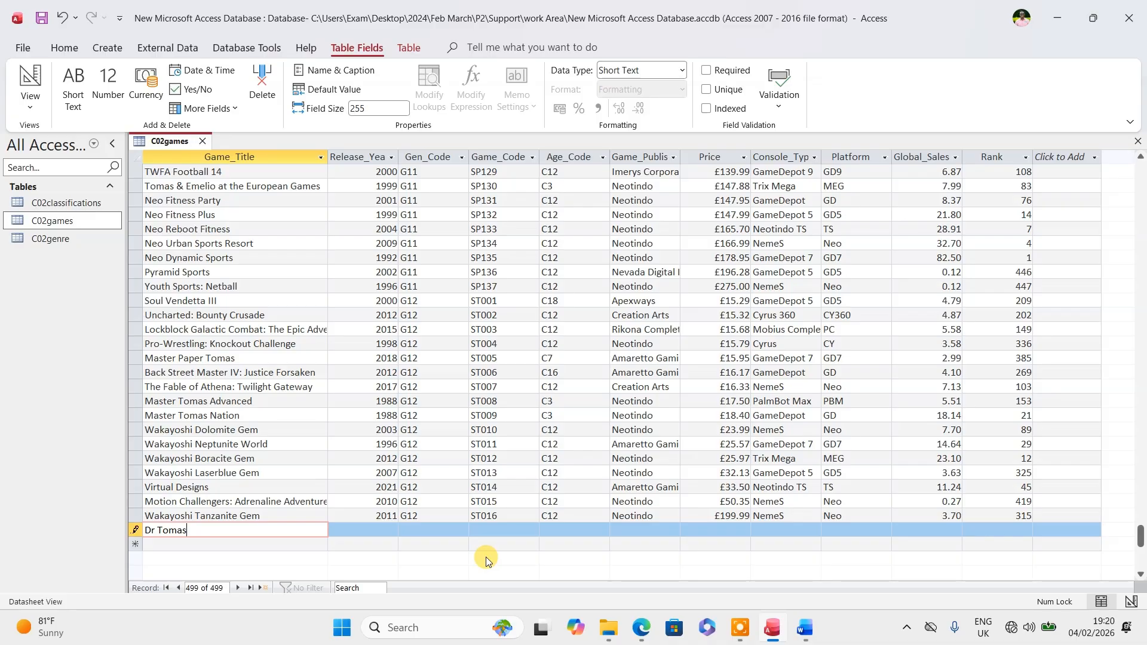
key(Tab)
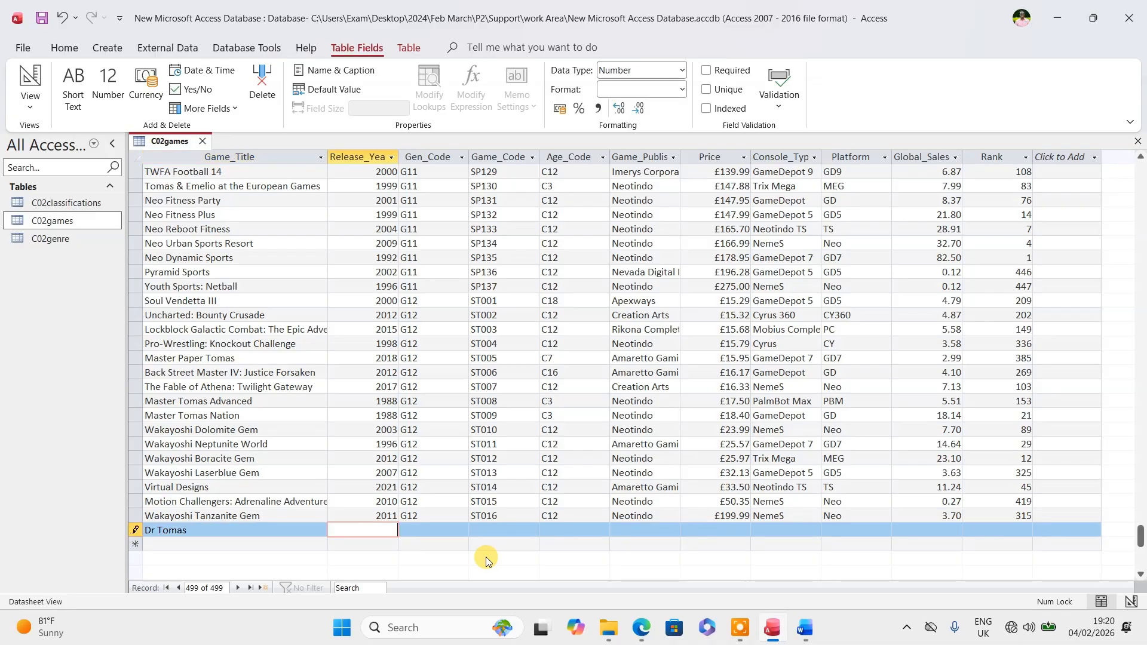
- Copy the release year 2006 from the question paper into the new record's Release_Year field in Access
key(alt+Tab)
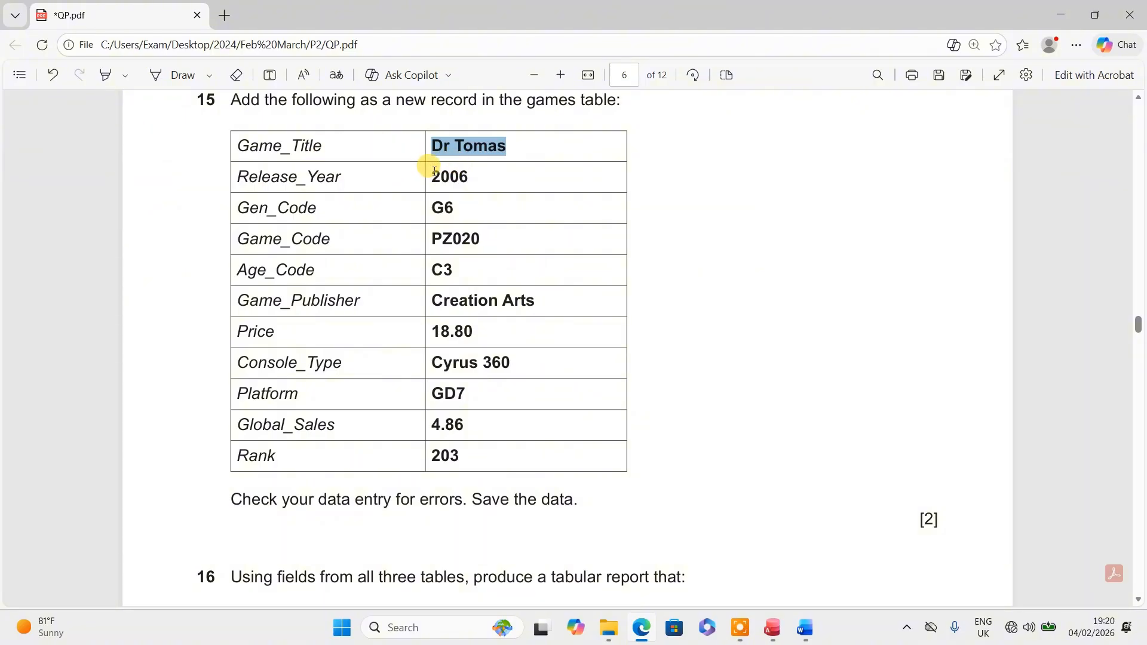
drag(429, 174, 478, 177)
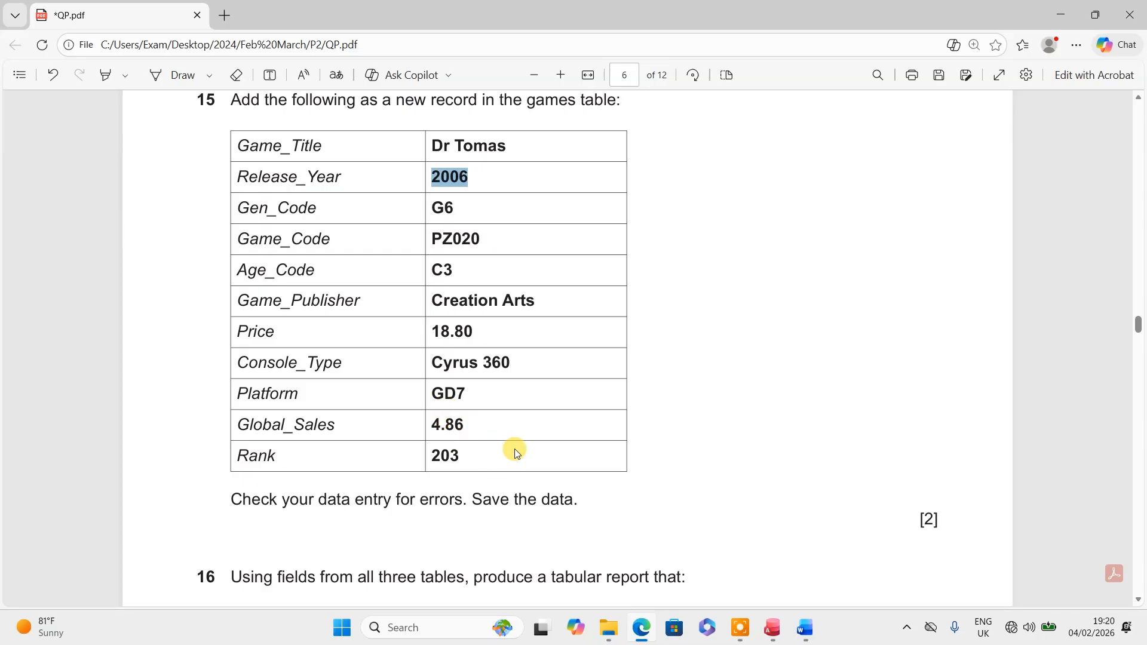
click(773, 627)
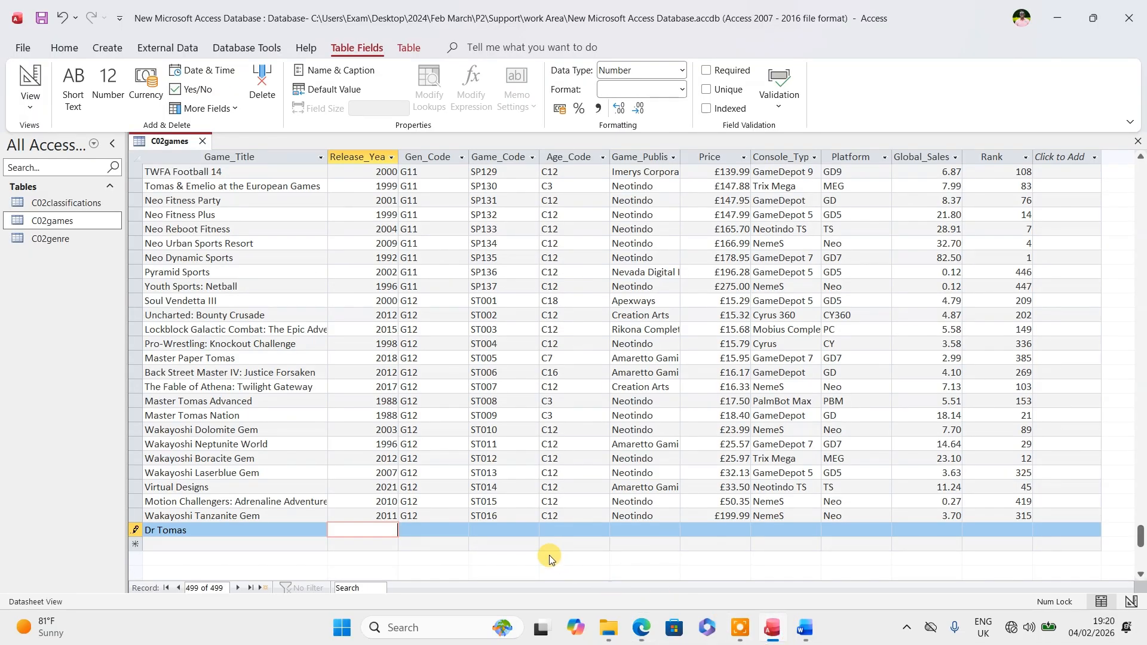
key(ctrl+v)
key(Tab)
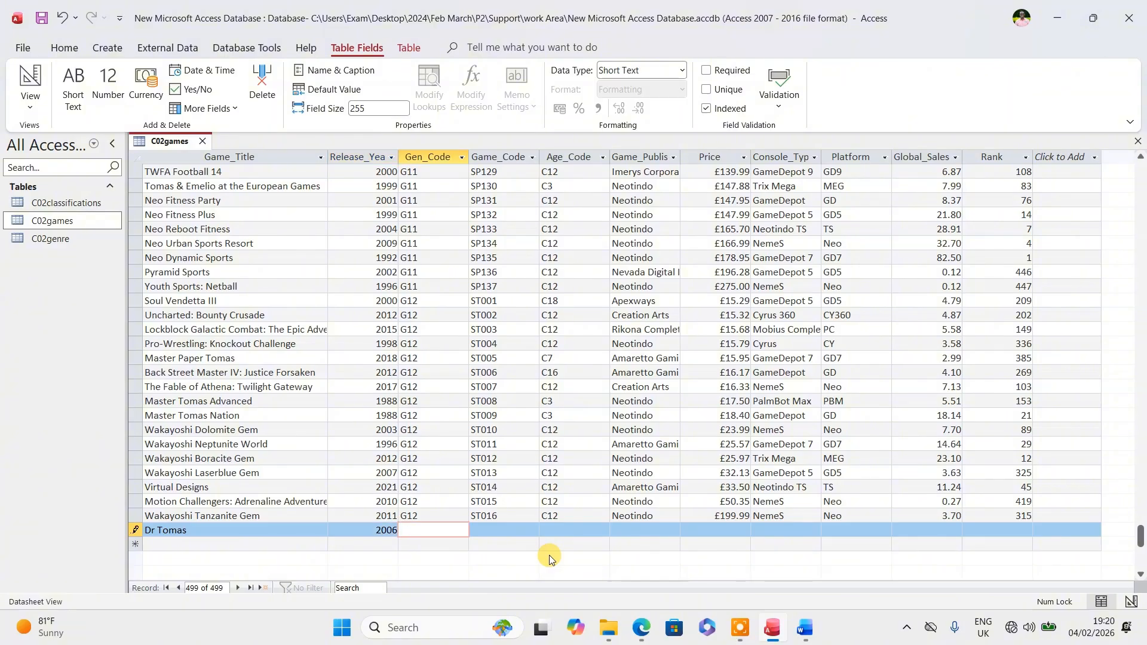
- Check the Gen_Code in the question paper in Edge and enter G6 in the Dr Tomas record's Gen_Code field in Access
key(alt+Tab)
key(alt+Tab)
key(Caps_Lock)
key(Tab)
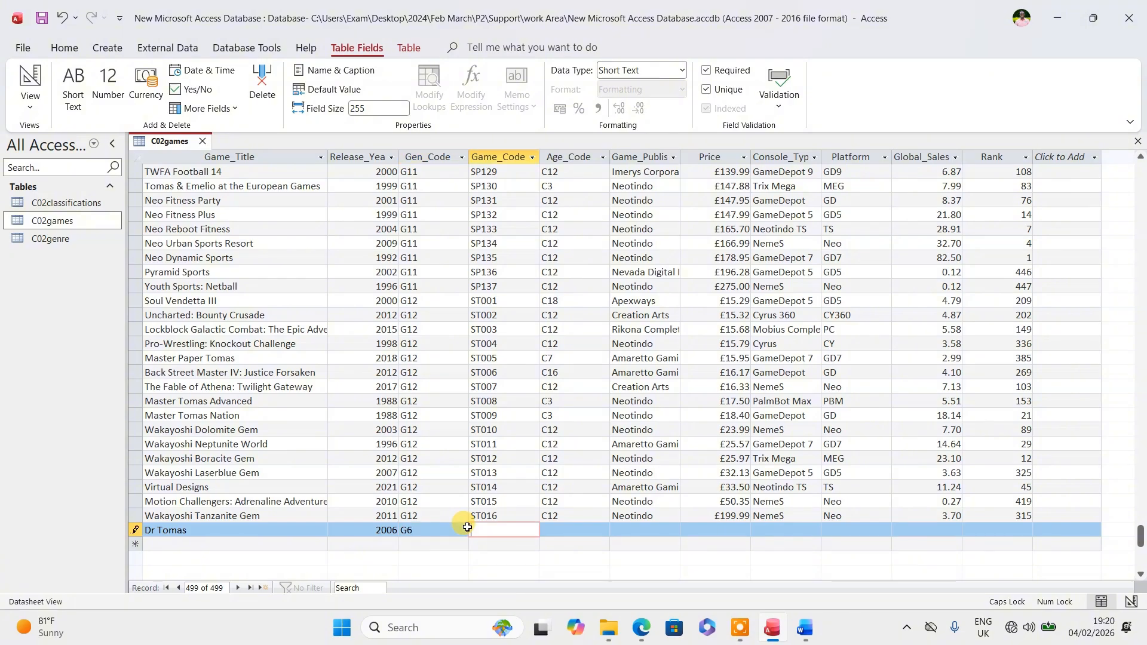
- Look up the Game_Code in the question paper and enter PZ020 in the Dr Tomas record's Game_Code field
key(alt+Tab)
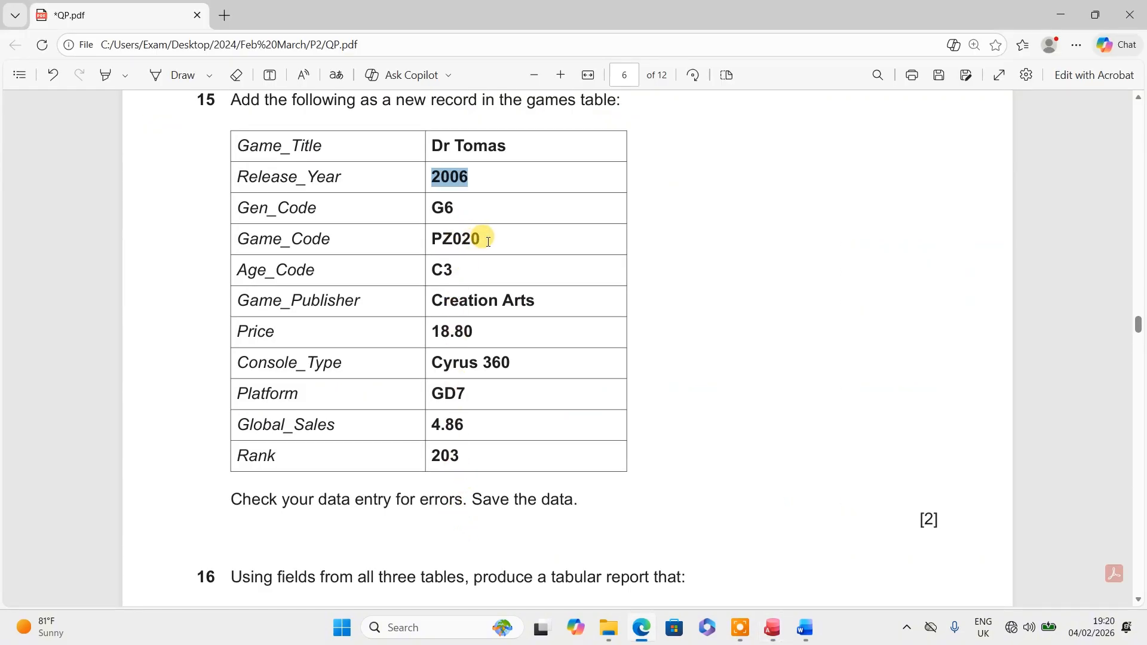
key(alt+Tab)
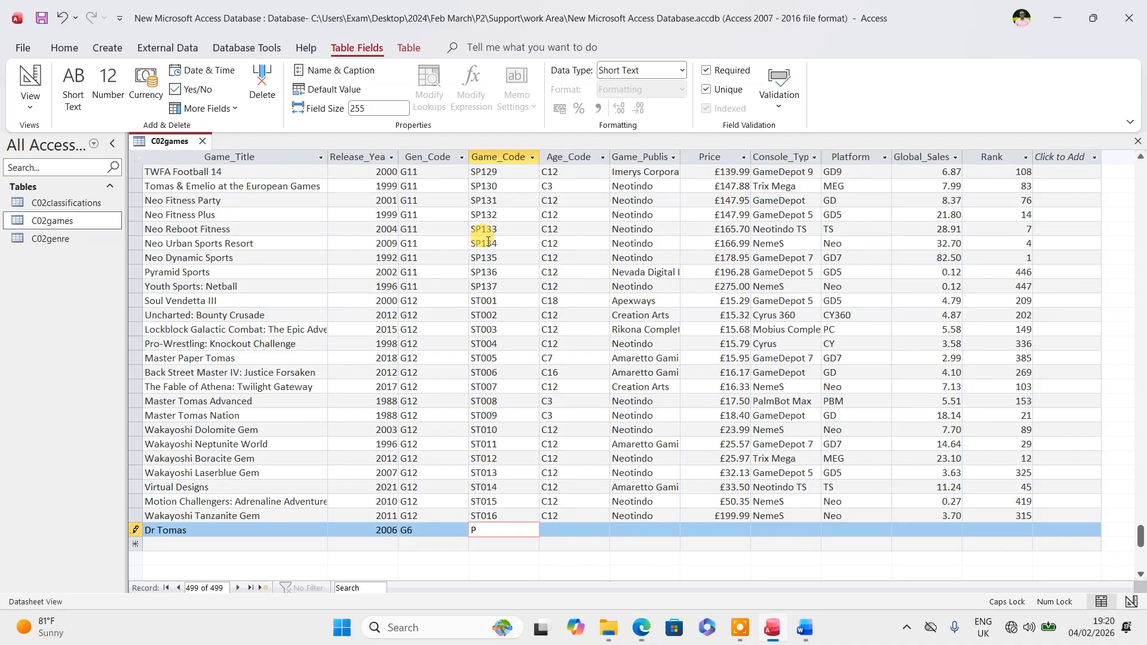
text(PZ020)
key(alt+Tab)
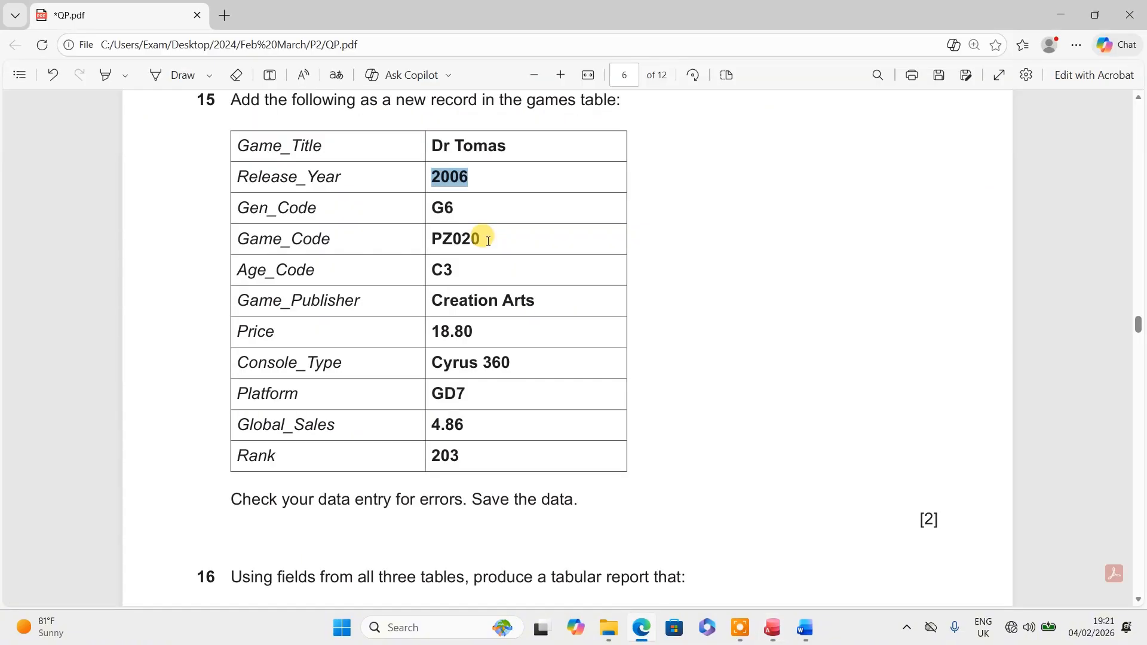
key(alt+Tab)
key(Tab)
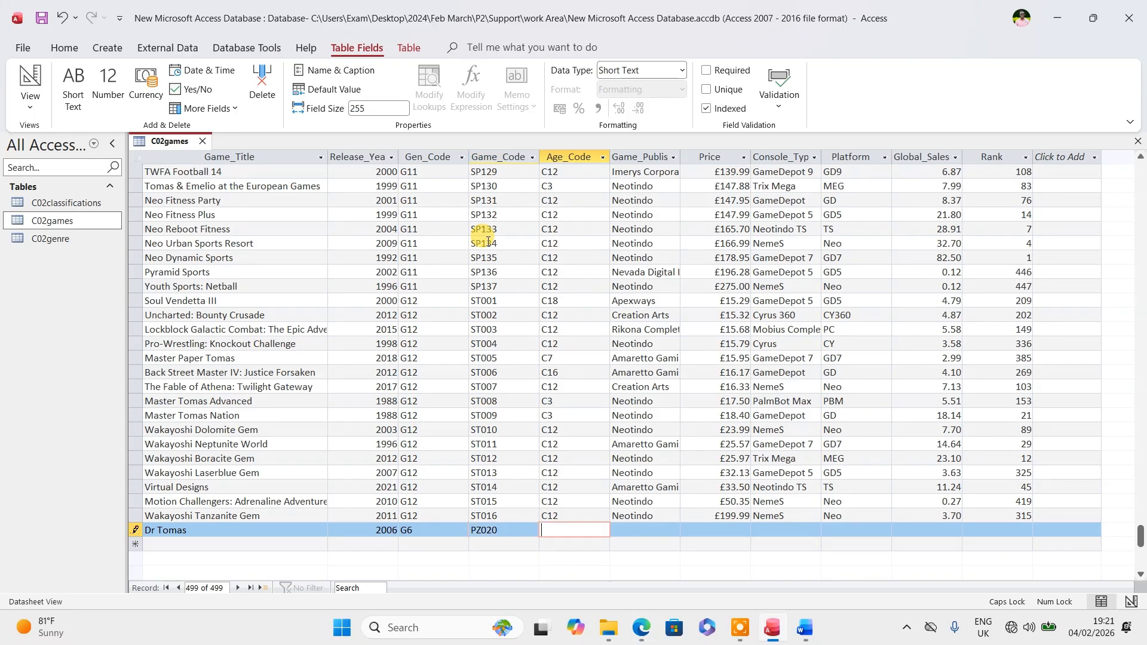
- Set the new record's Age_Code to C3 and check the publisher name in the question paper
text(C3)
key(alt+Tab)
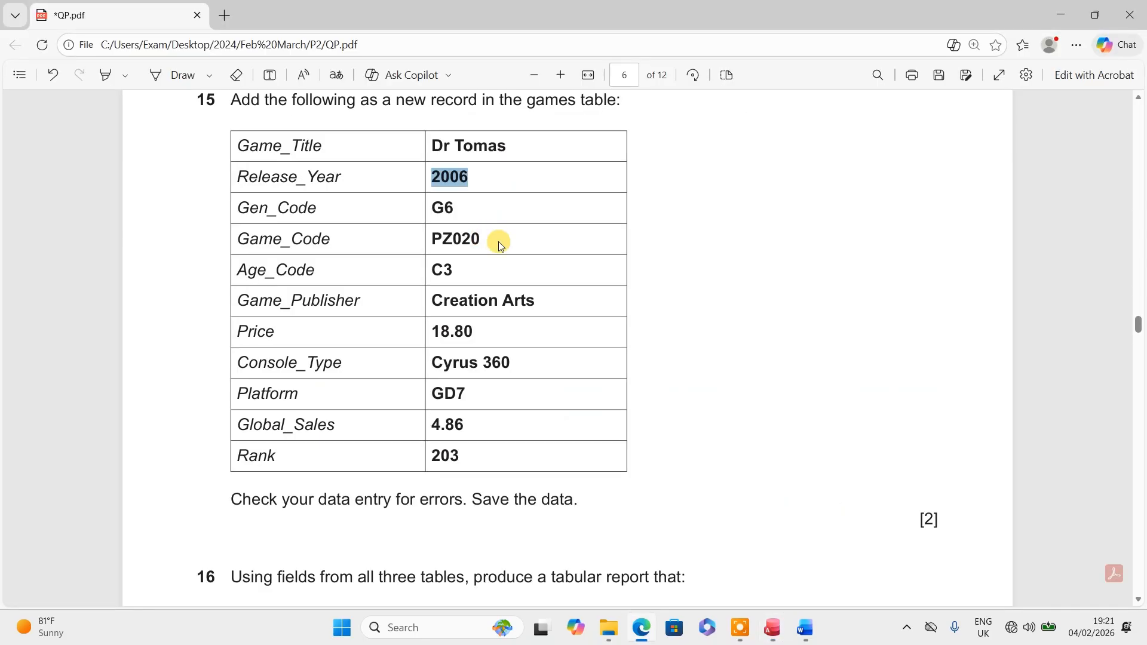
key(alt+Tab)
key(Tab)
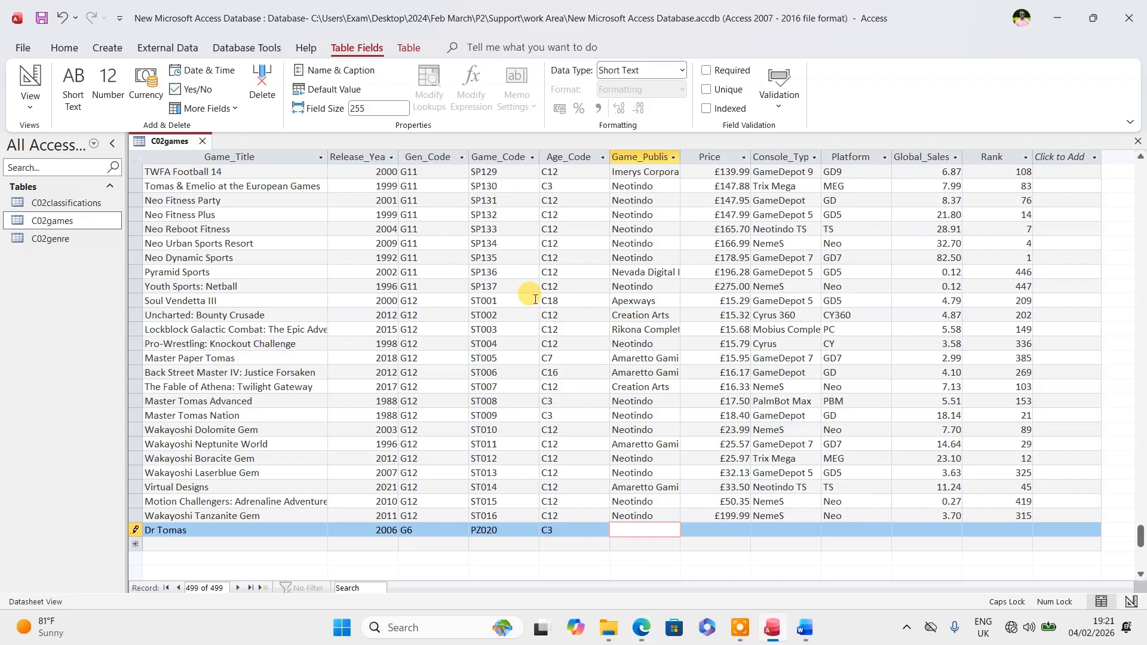
- Enter Creation Arts in the new record's Game_Publisher field and compare it with the question paper
key(Caps_Lock)
text(c)
key(BackSpace)
key(Caps_Lock)
text(C)
key(Caps_Lock)
text(reation)
key(Caps_Lock)
text(A)
key(Caps_Lock)
text(rts)
key(alt+Tab)
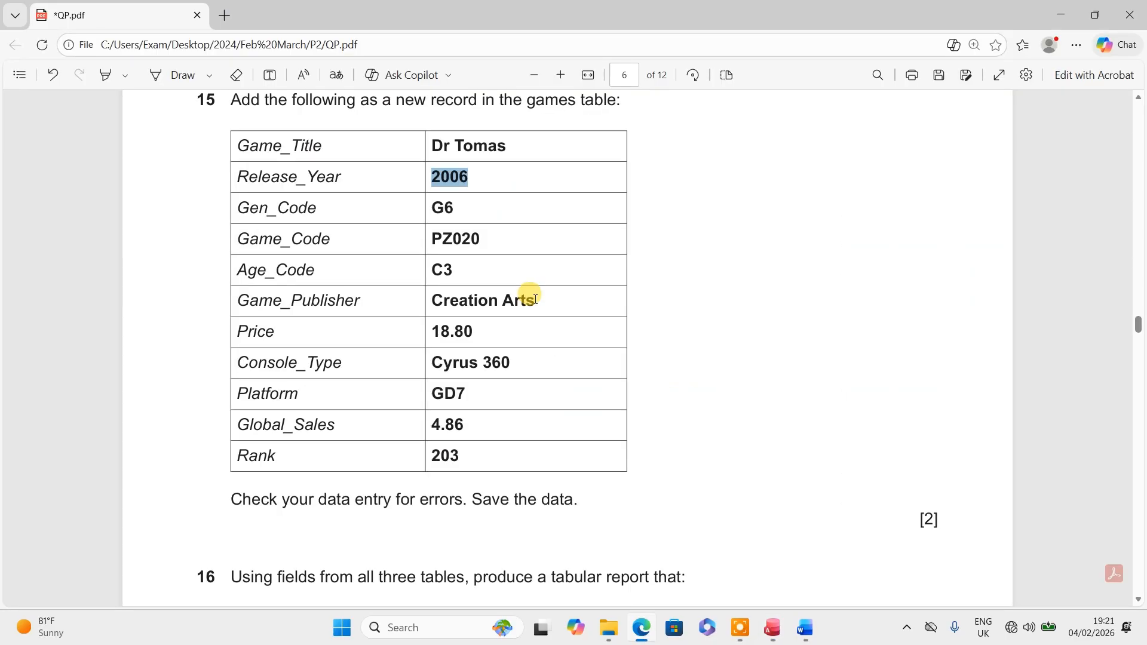
key(alt+Tab)
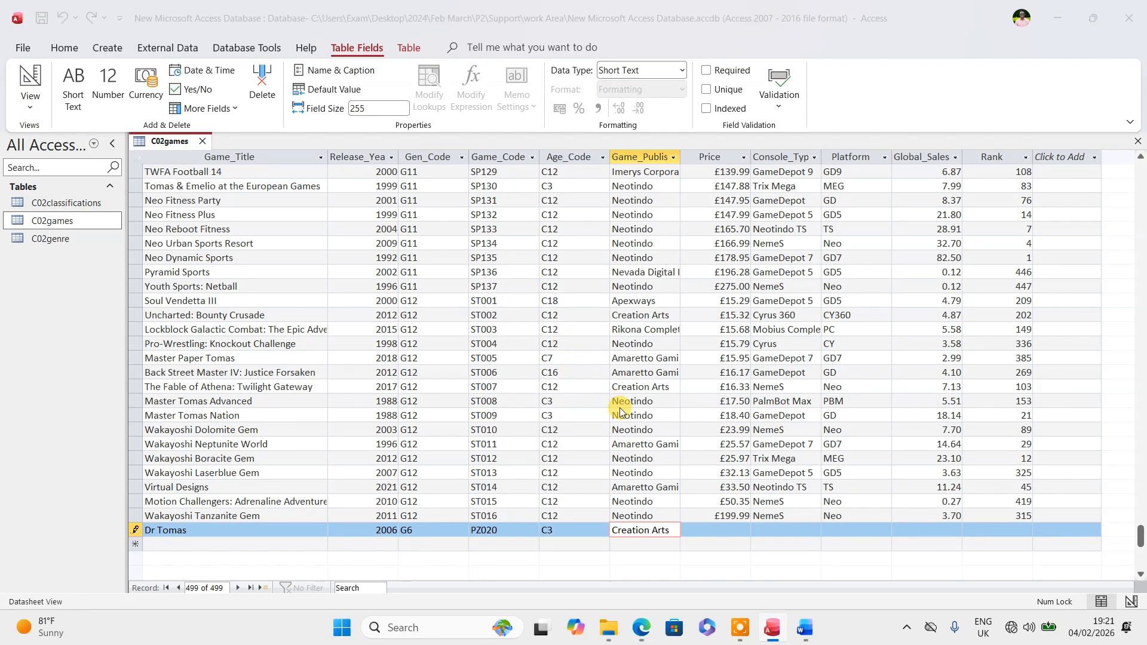
- Set the Dr Tomas record's Price to 18.80, checking the value against the question paper
key(alt+Tab)
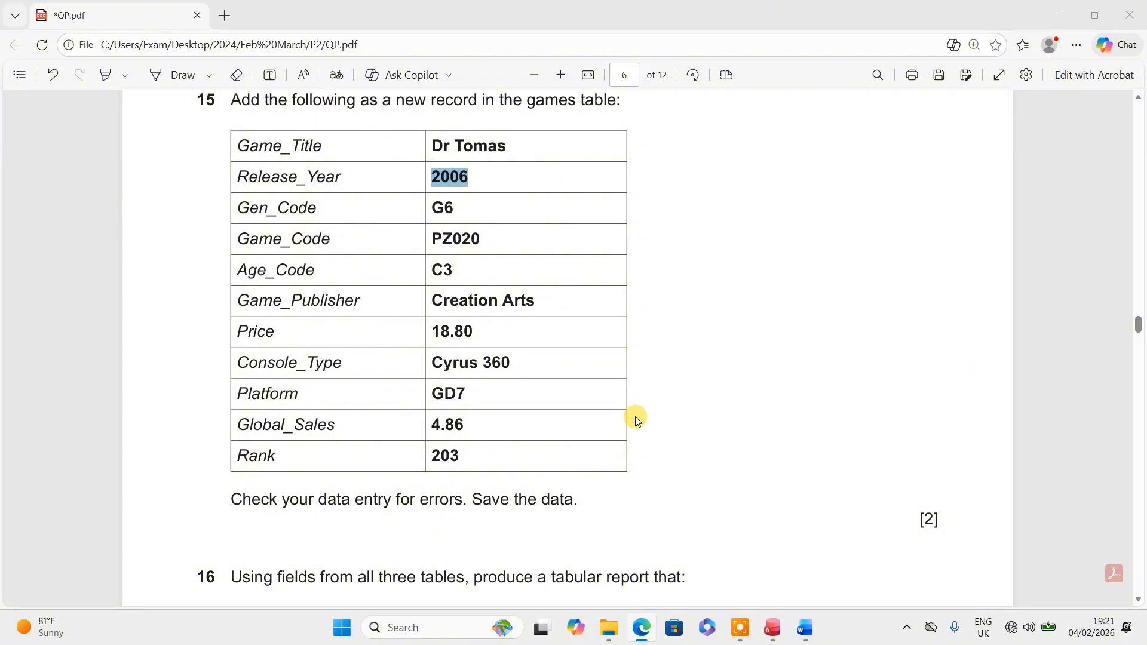
key(alt+Tab)
click(718, 530)
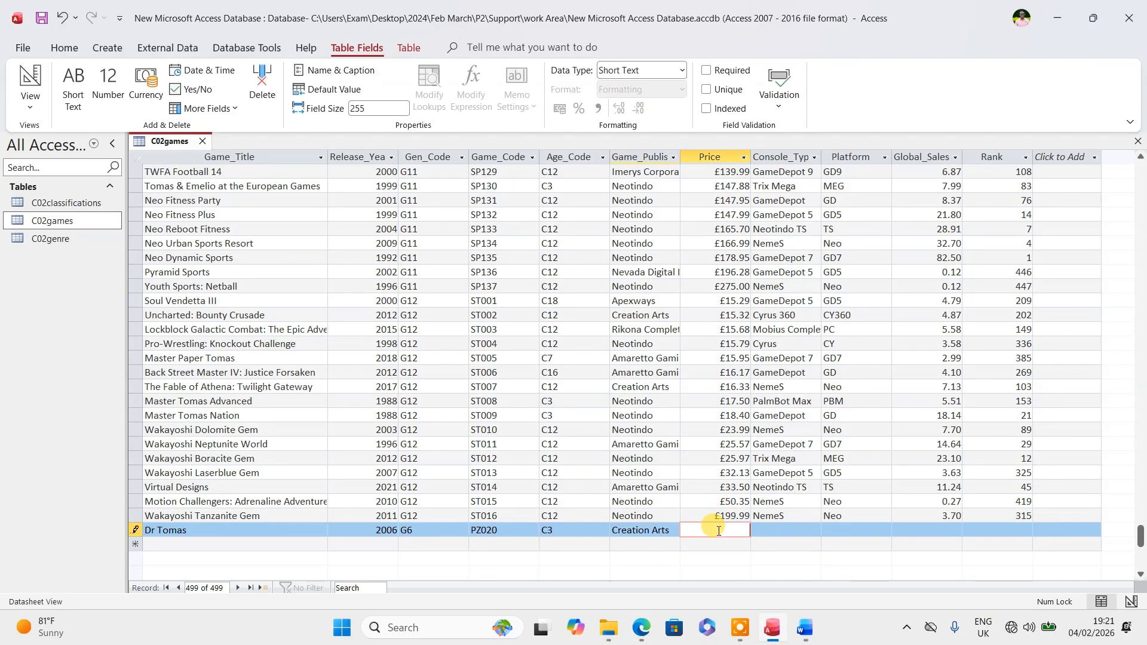
text(18.)
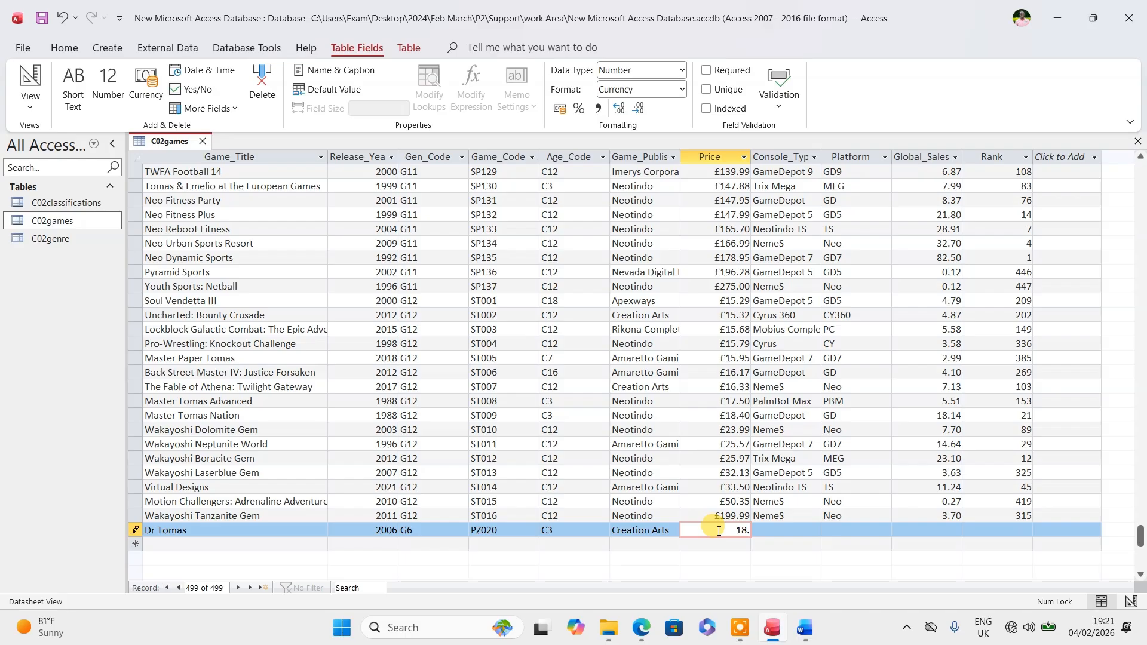
text(80)
key(alt+Tab)
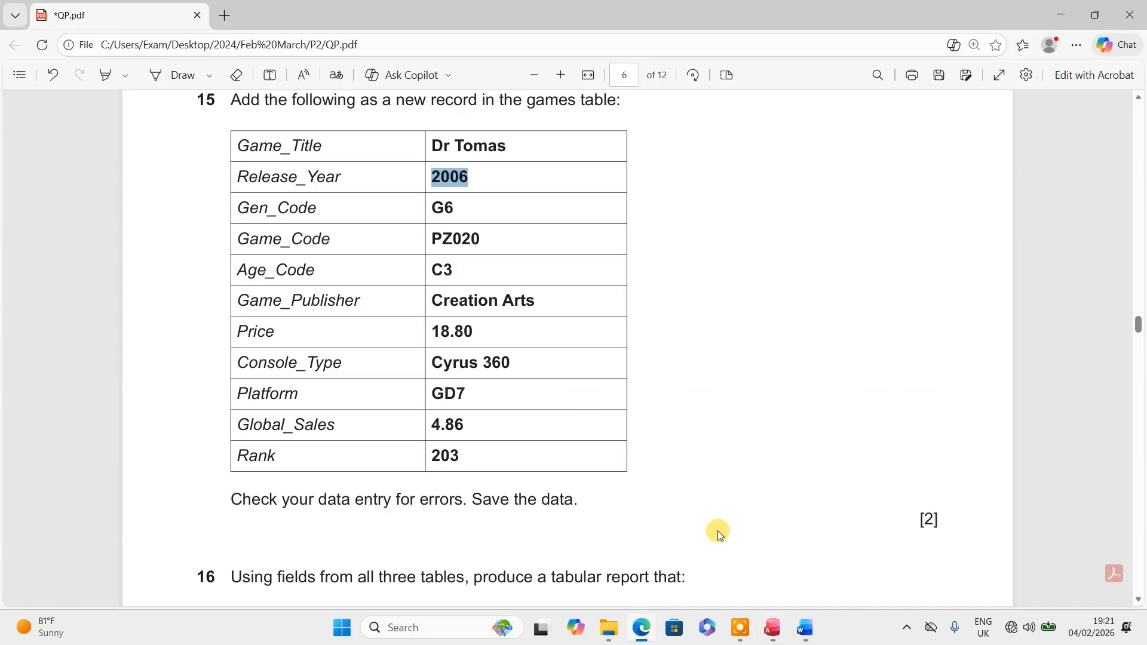
key(alt+Tab)
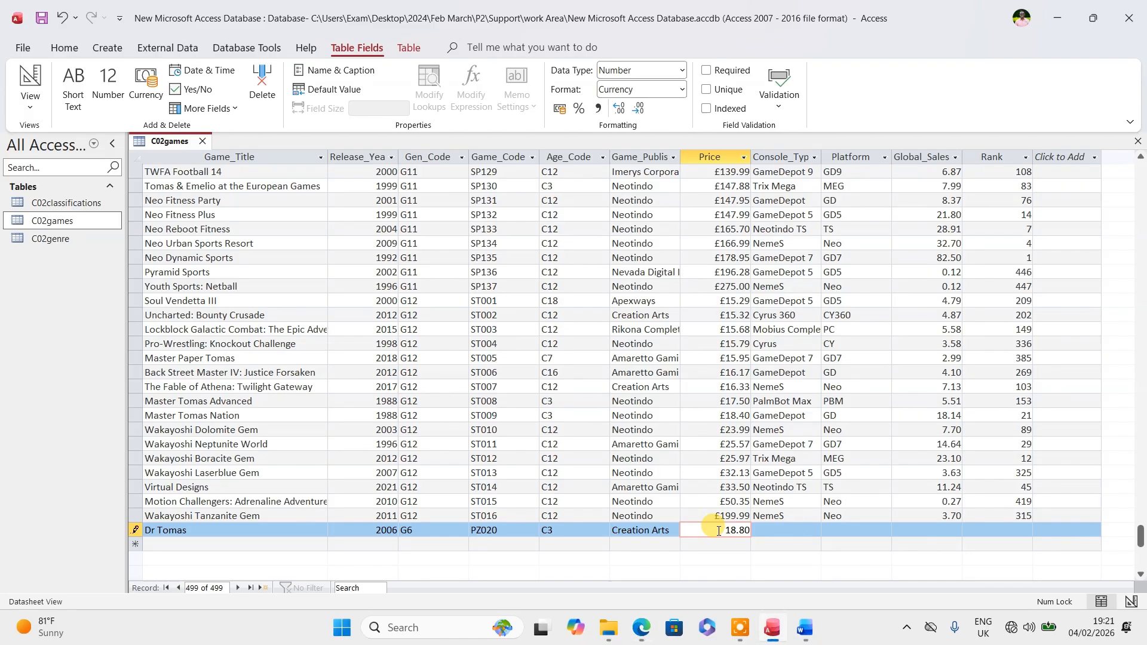
- Enter Cyrus 360 as the new record's Console_Type and look up the platform in the question paper
key(Tab)
text(Cy)
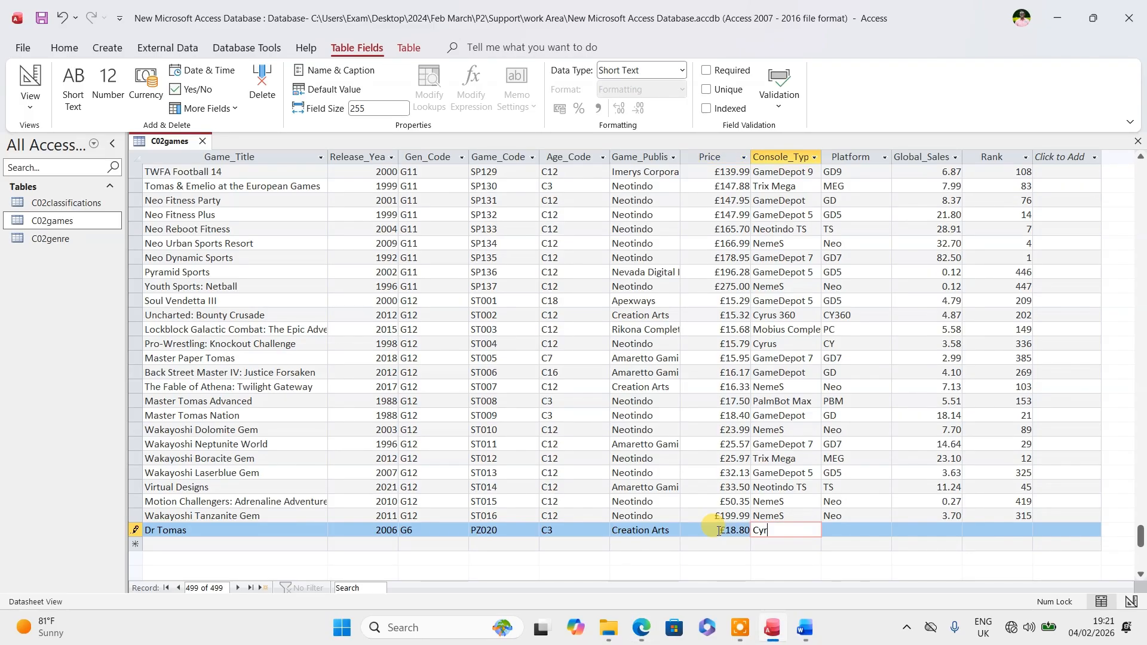
text(rus 360)
key(Tab)
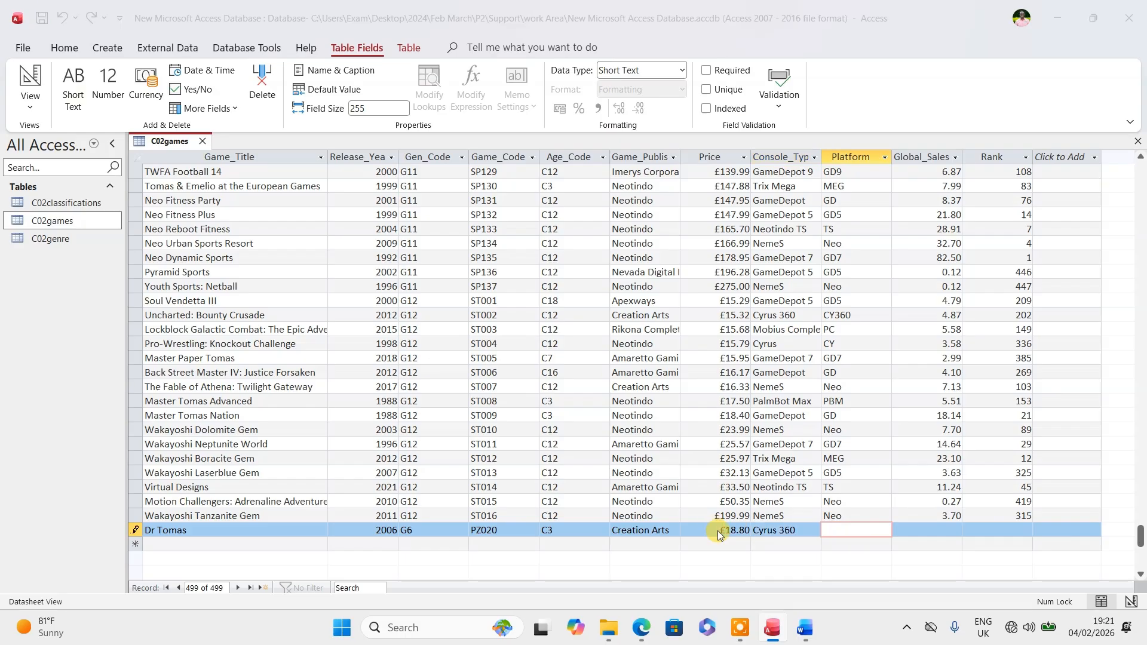
key(alt+Tab)
key(alt+Tab)
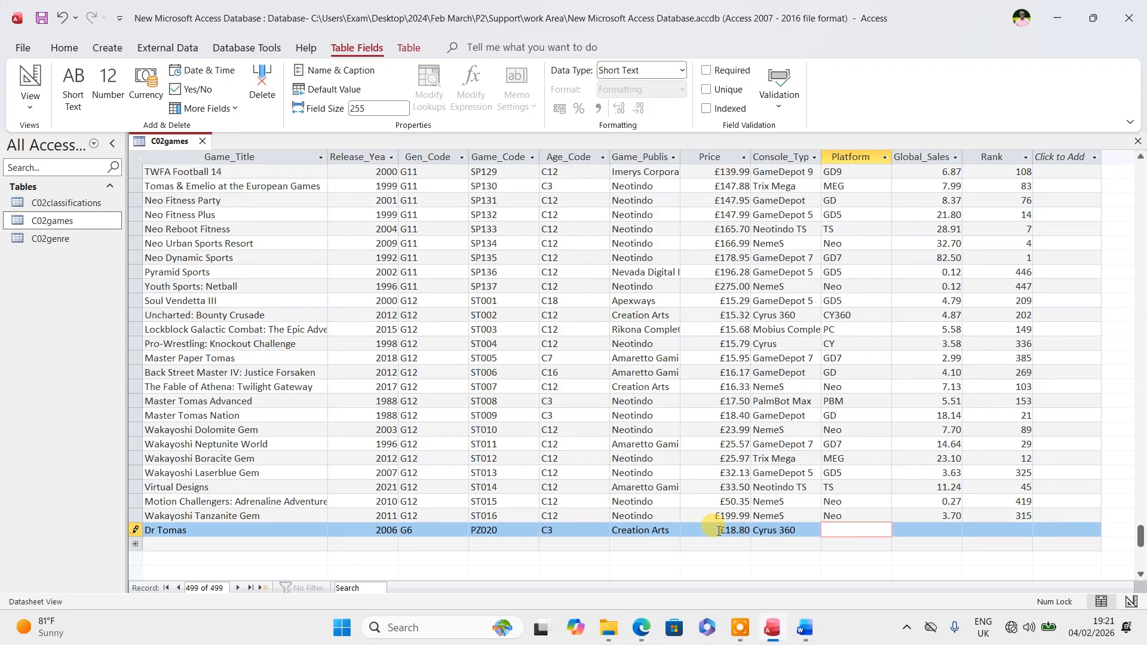
- Enter GD7 in the Platform field of the Dr Tomas record and check the sales figure in the question paper
text(GD7)
key(alt+Tab)
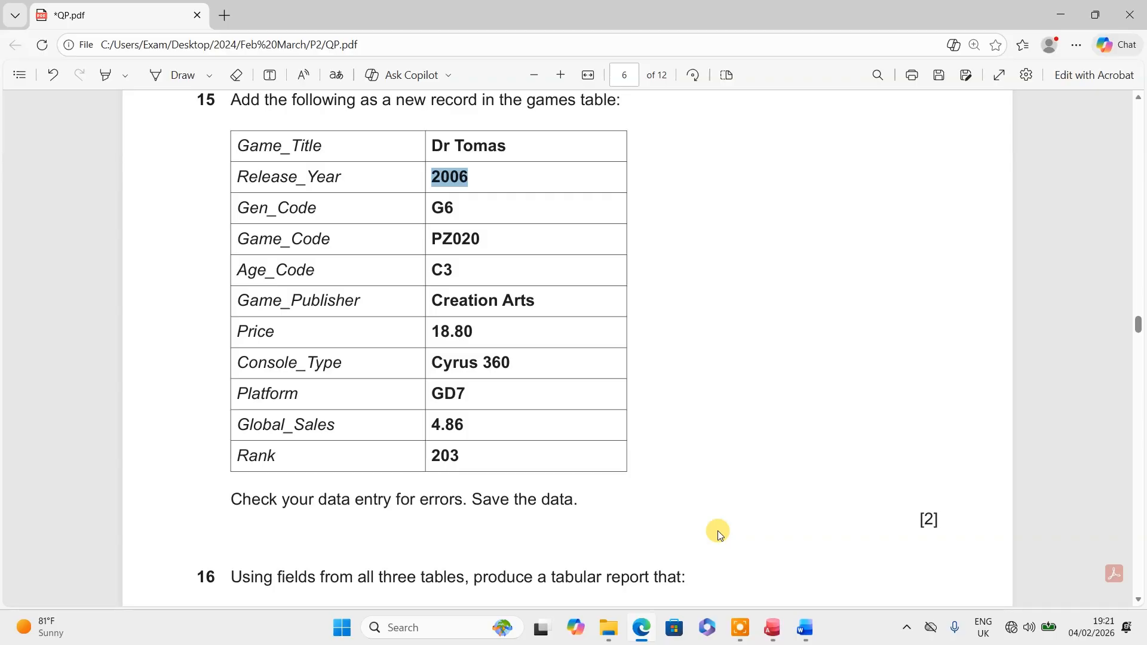
key(alt+Tab)
key(Tab)
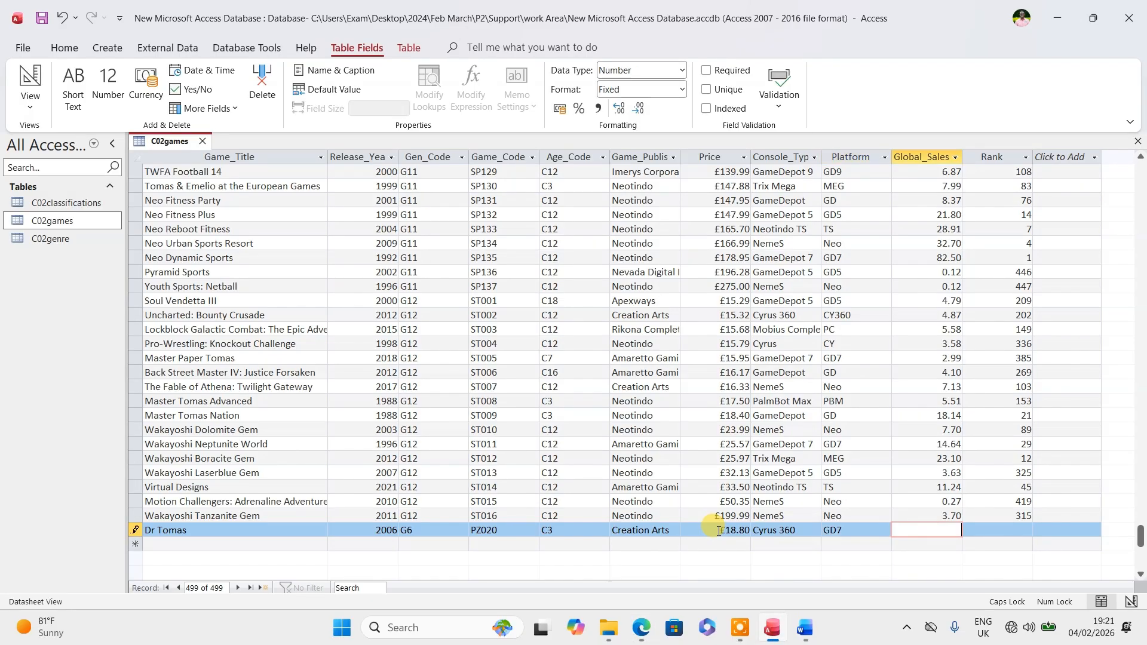
- Complete the Dr Tomas record with Global_Sales 4.86 and Rank 203 from the question paper
text(4.86)
key(alt+Tab)
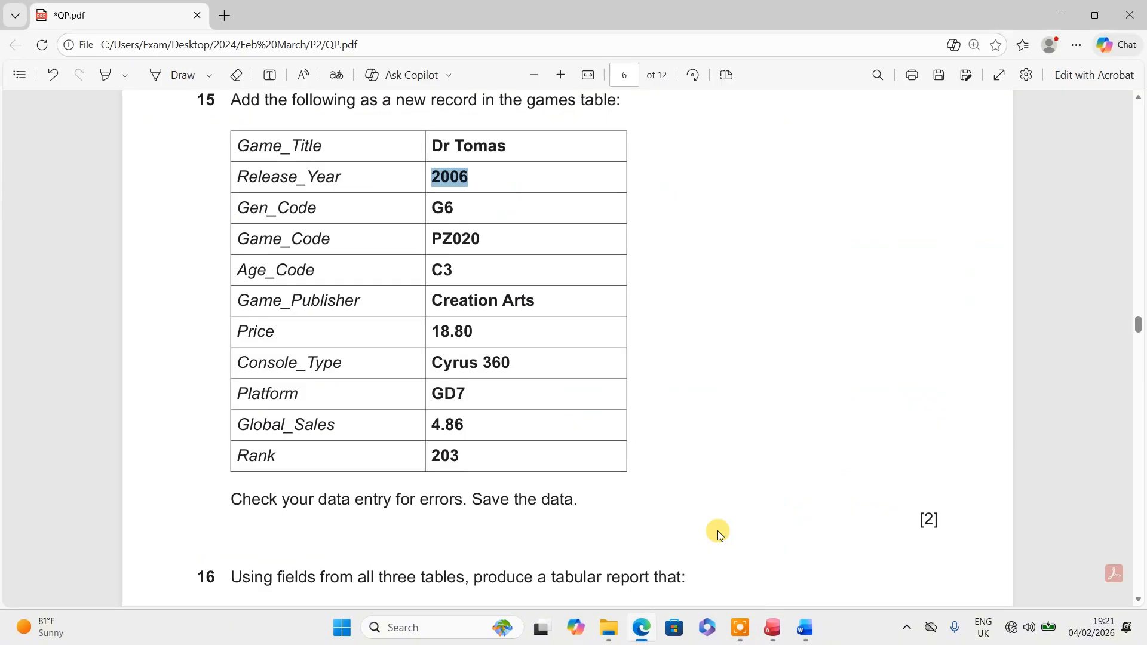
key(alt+Tab)
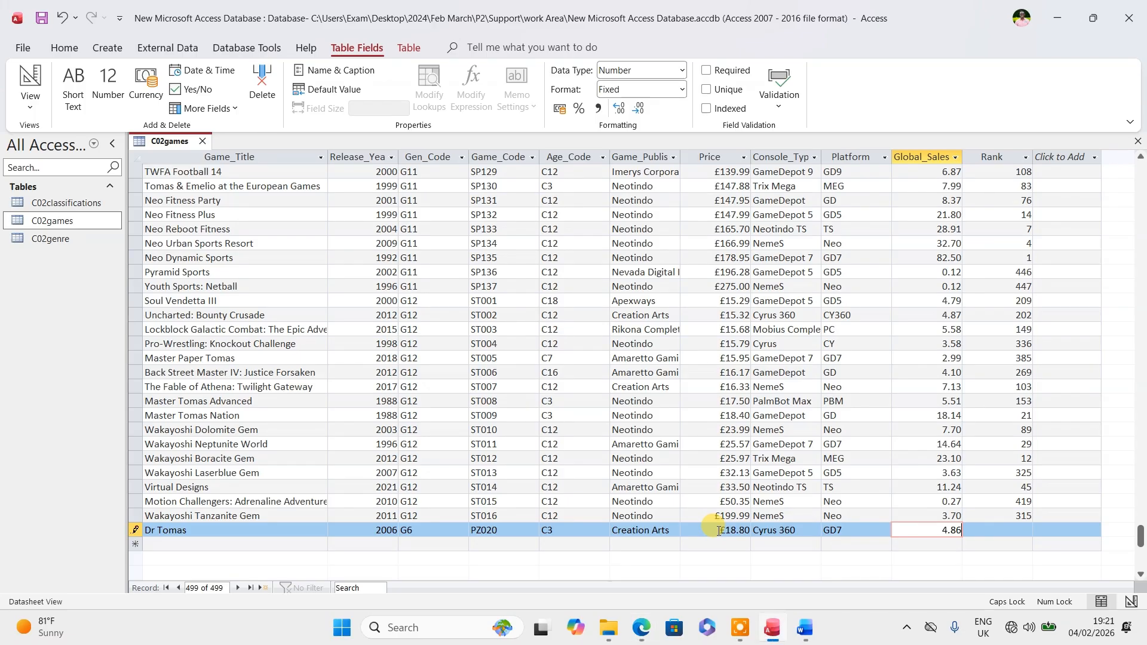
key(Tab)
text(203)
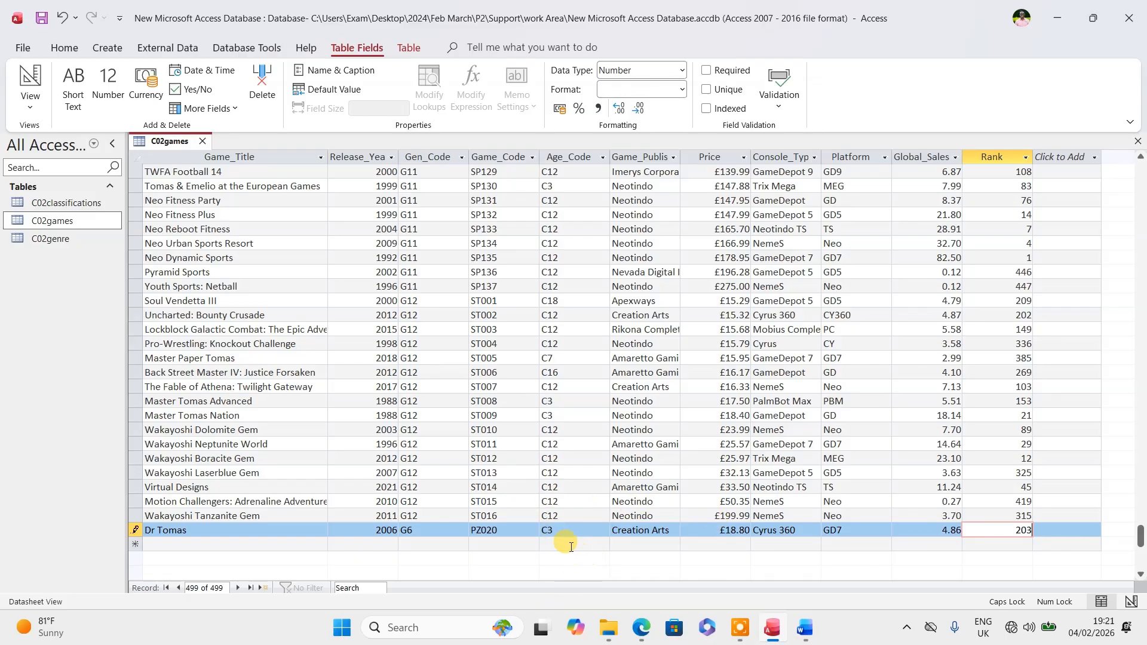
- Compare the completed Dr Tomas record with question 15 in Edge and save the C02games data in Access
click(641, 627)
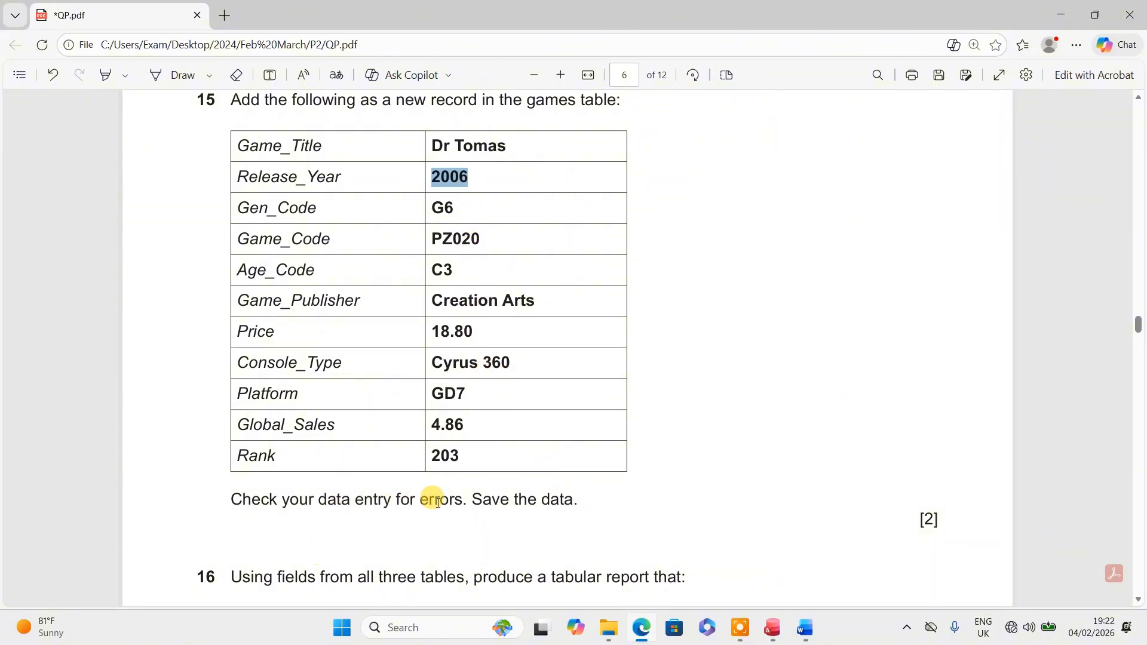
click(776, 635)
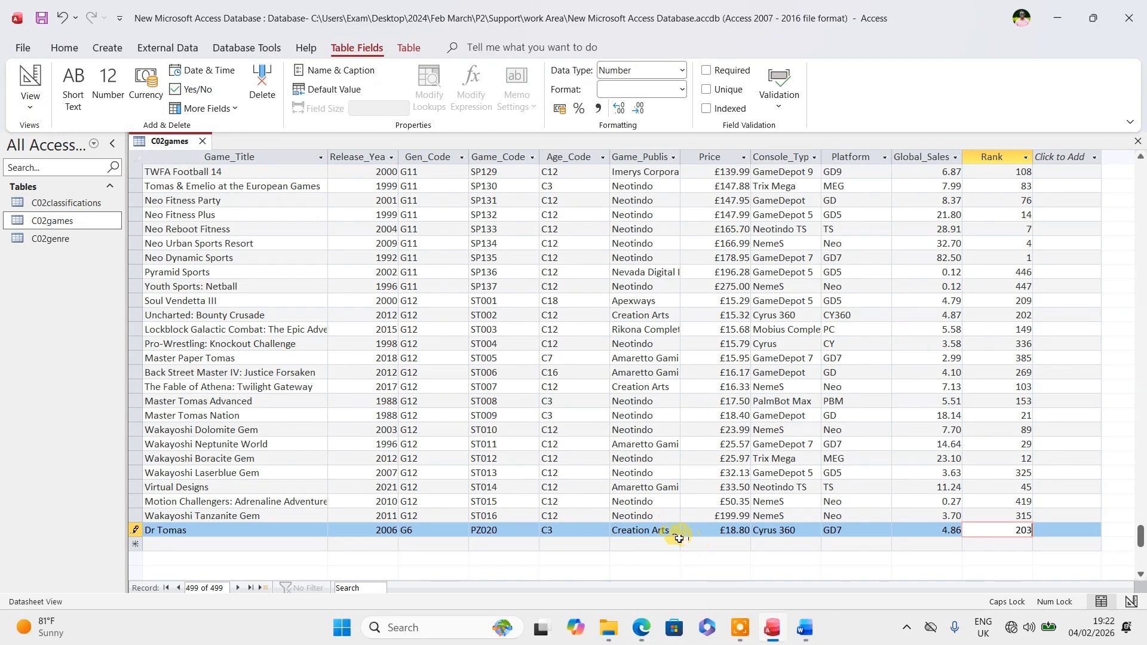
click(642, 628)
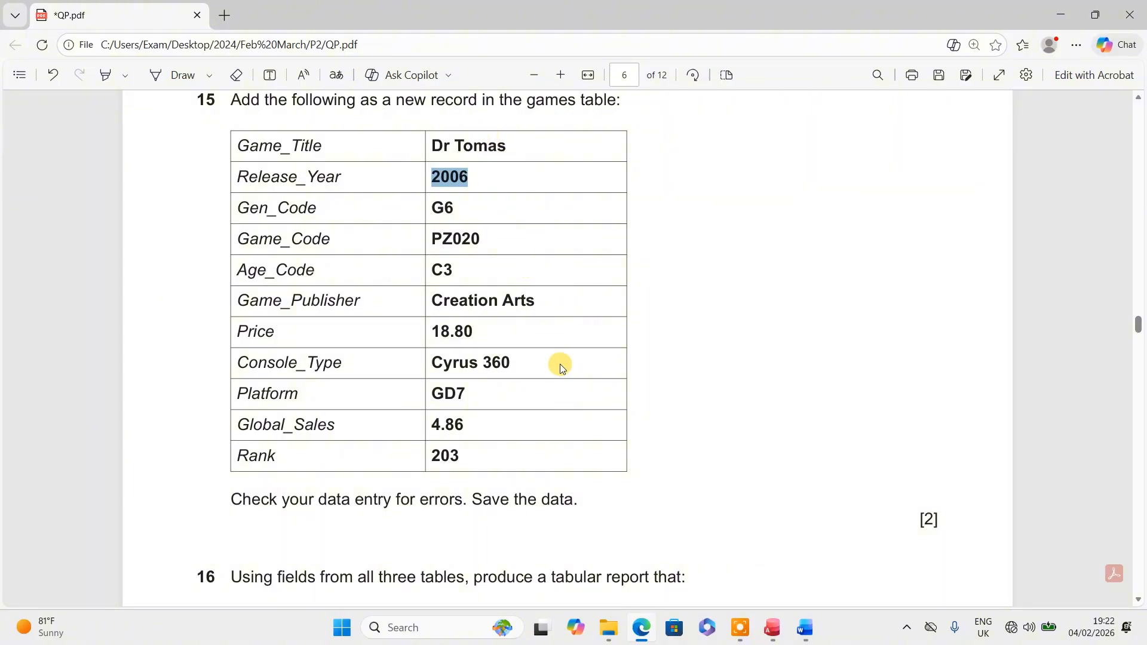
click(644, 626)
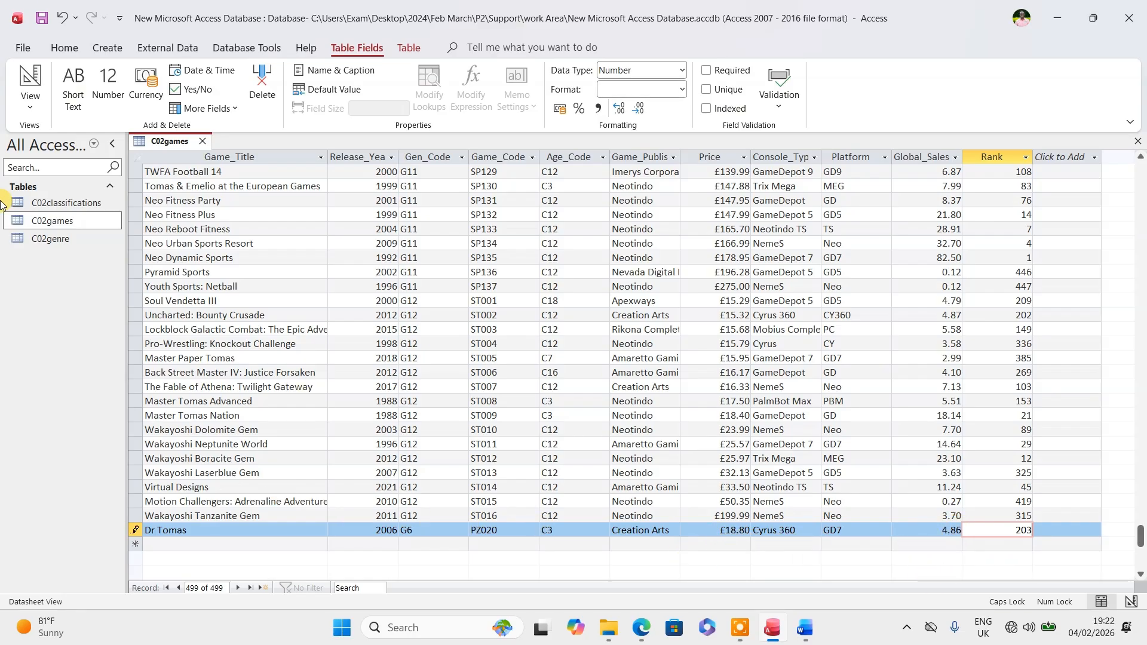
click(41, 20)
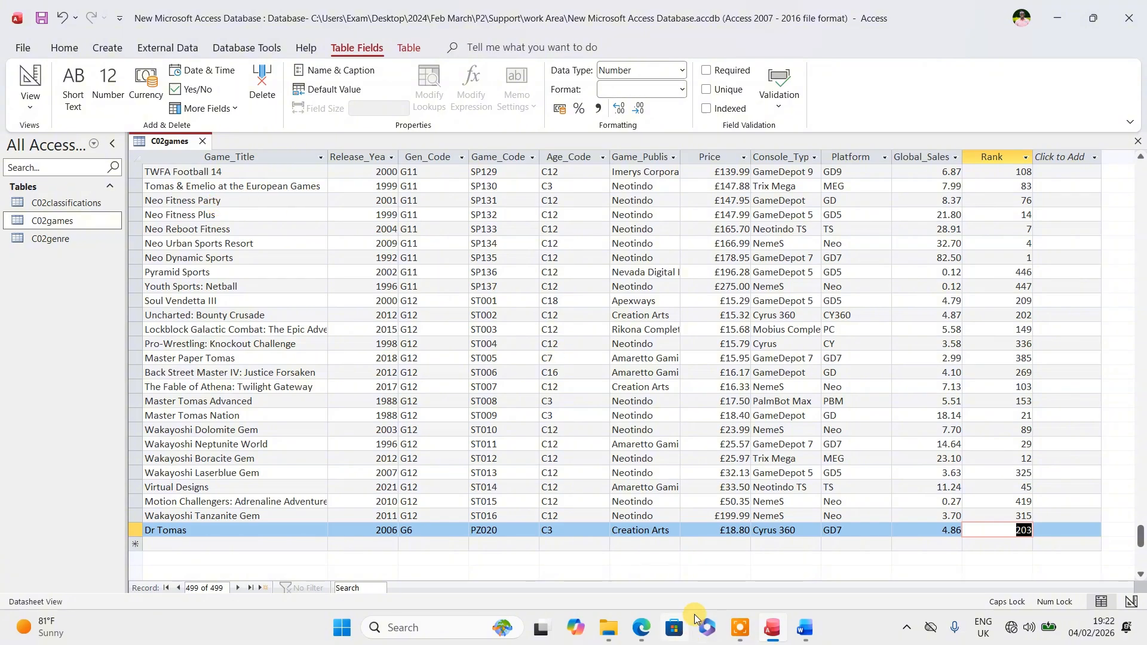
- Switch to the question paper in Edge and highlight question 15's instruction "Add the following as a new record in the games table" in yellow
mouse_move(635, 623)
click(645, 549)
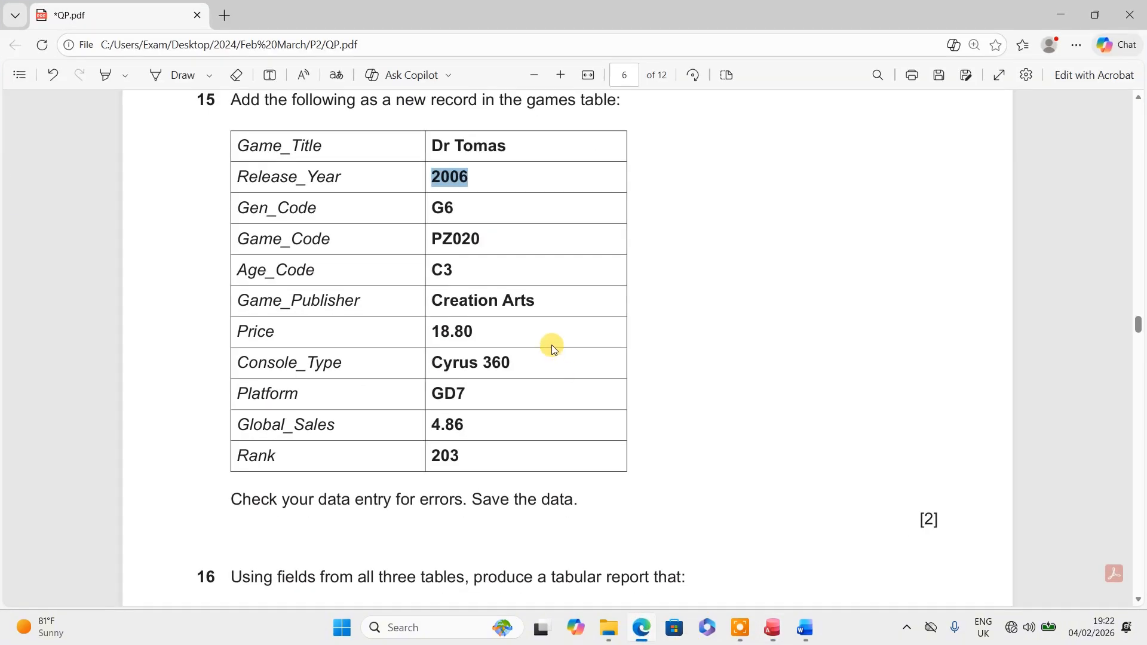
scroll(551, 346, down, 3)
scroll(551, 345, up, 5)
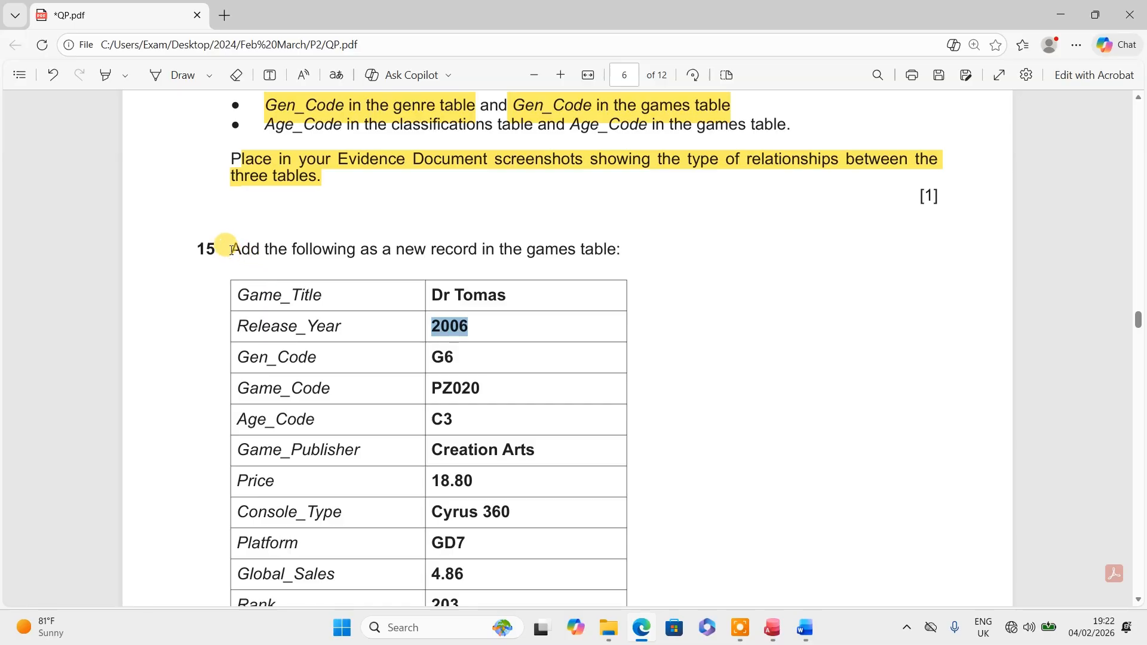
drag(227, 247, 626, 238)
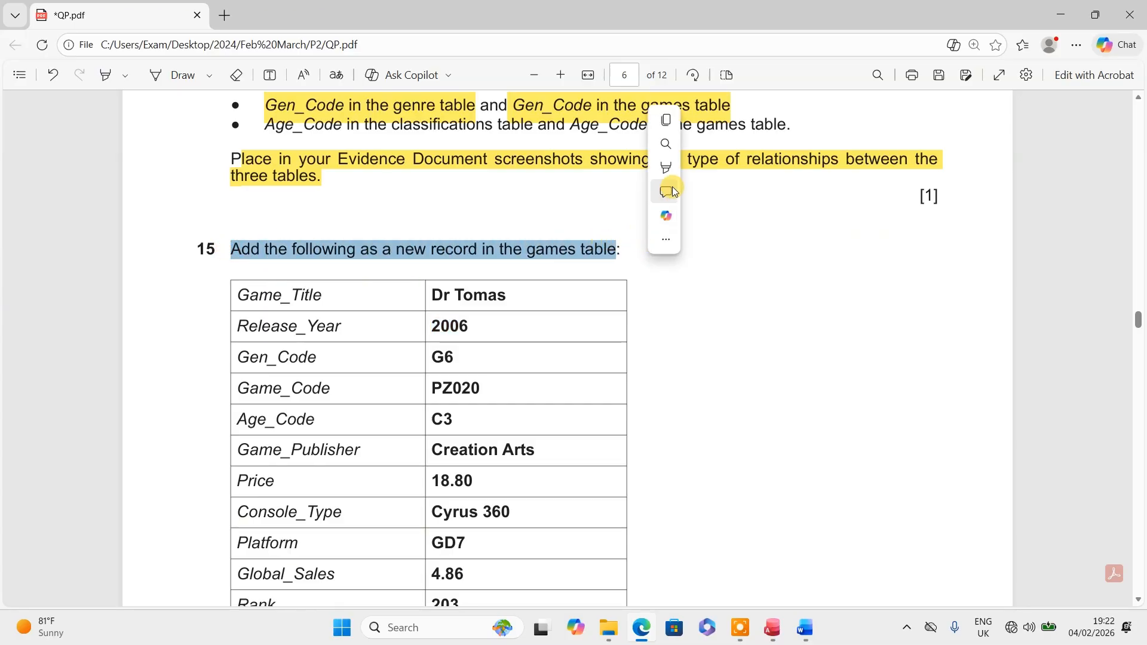
mouse_move(675, 171)
click(807, 168)
- Highlight question 16's opening line, "Using fields from all three tables, produce a tabular report that:", in yellow
scroll(776, 411, down, 6)
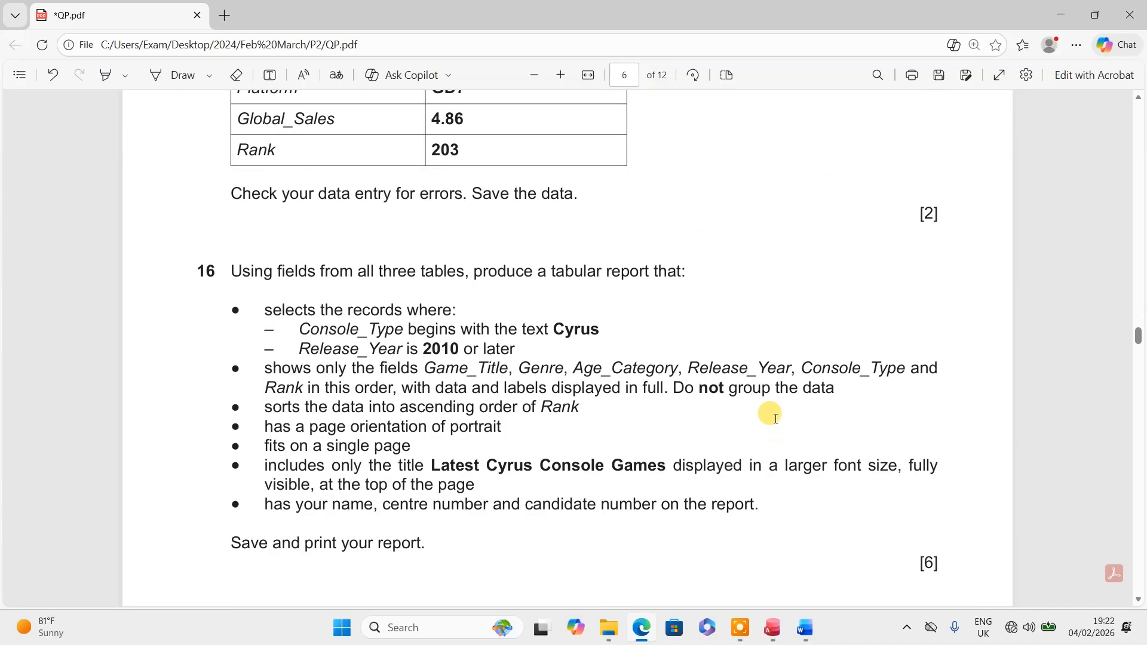
scroll(776, 414, down, 2)
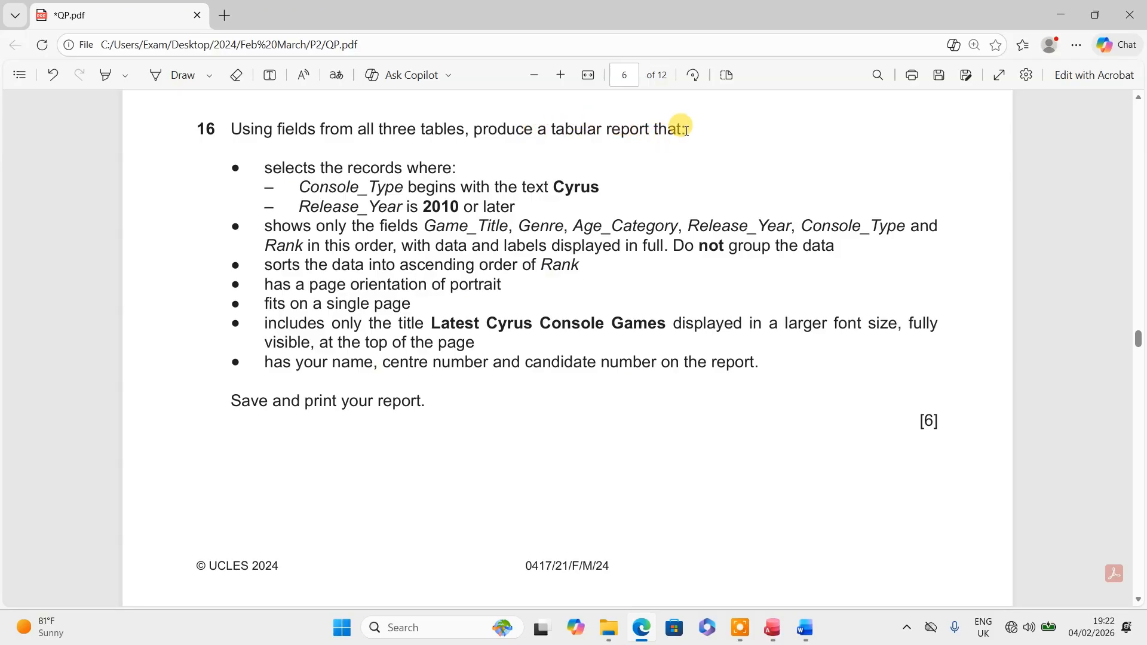
drag(687, 131, 210, 129)
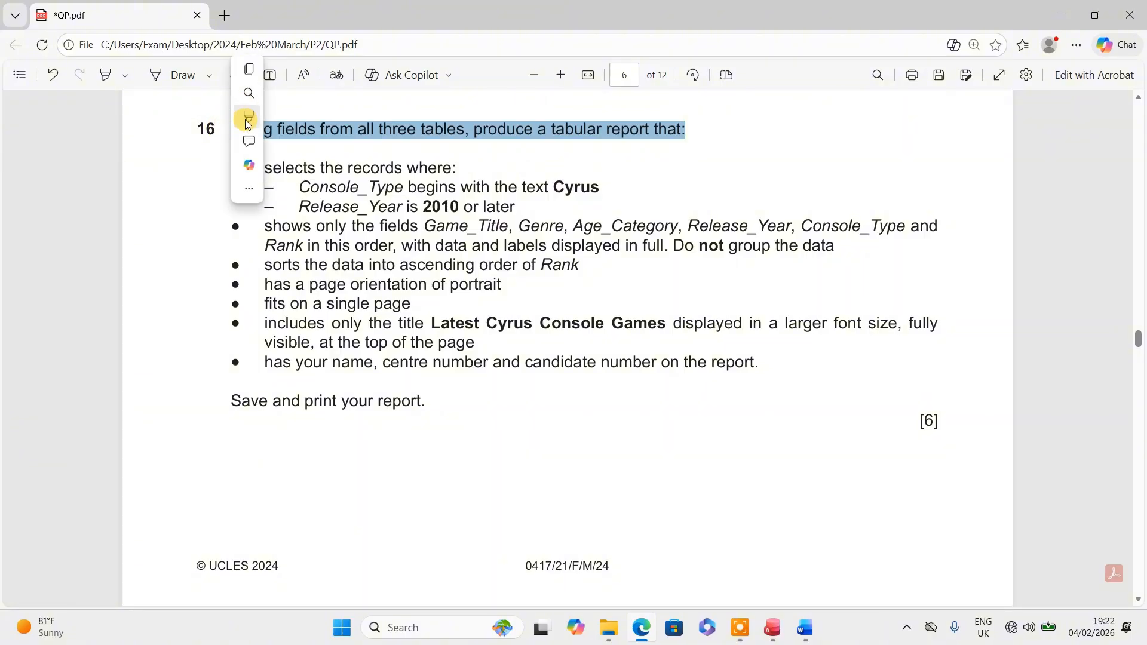
mouse_move(294, 123)
click(393, 124)
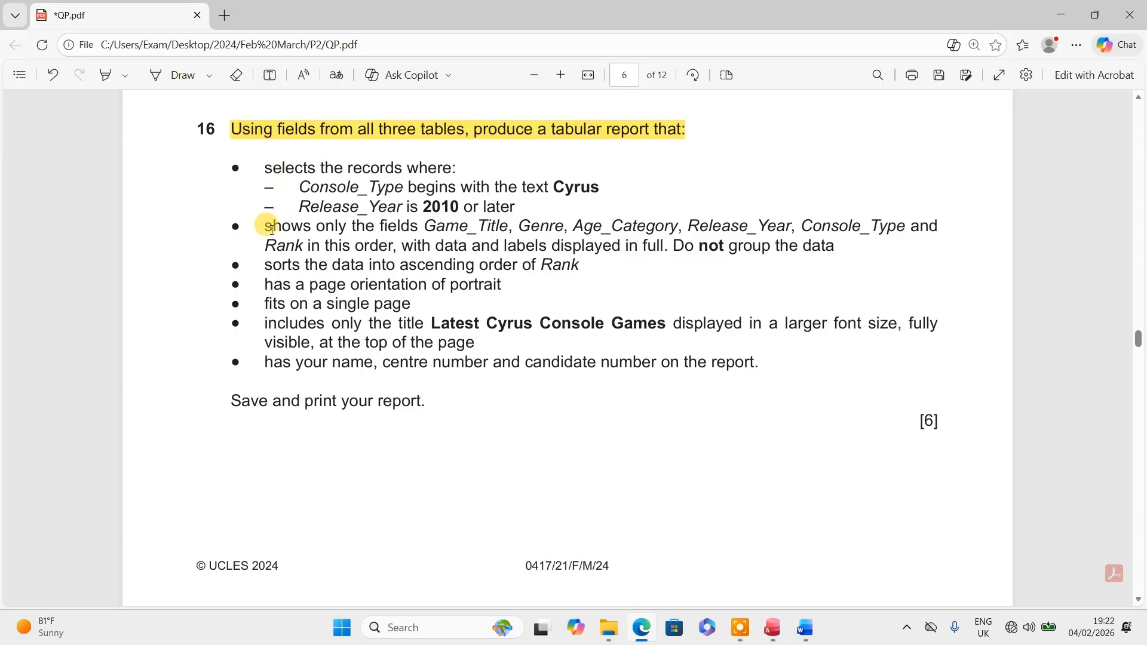
- Highlight question 16's field list in yellow, from "shows only the fields" through "Rank"
drag(266, 229, 308, 246)
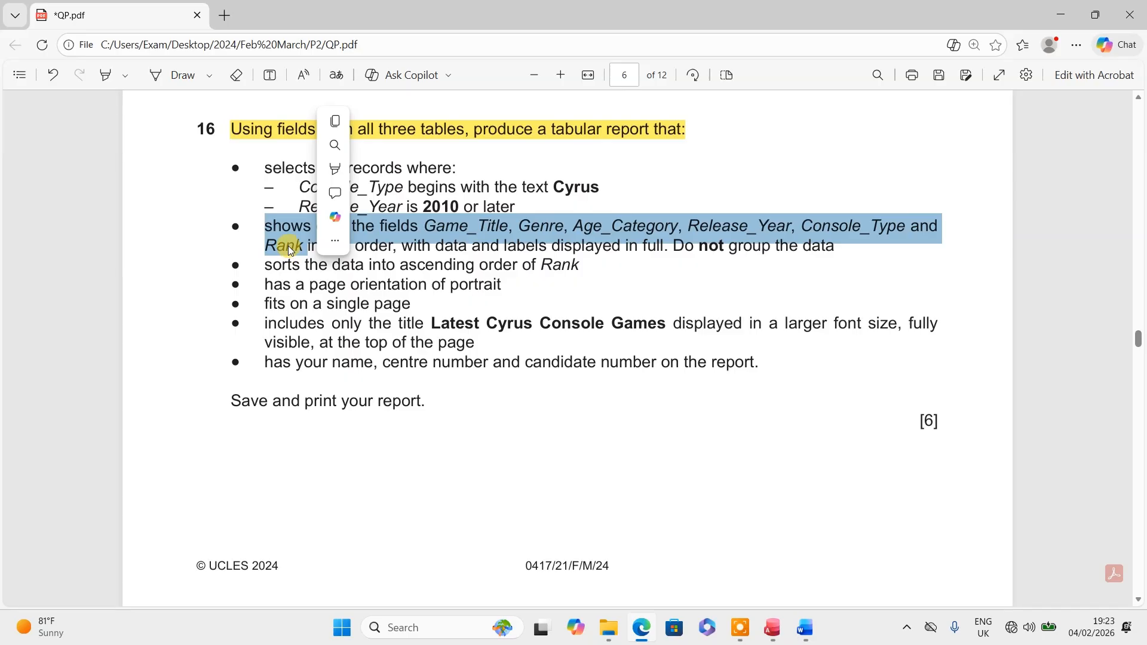
click(360, 163)
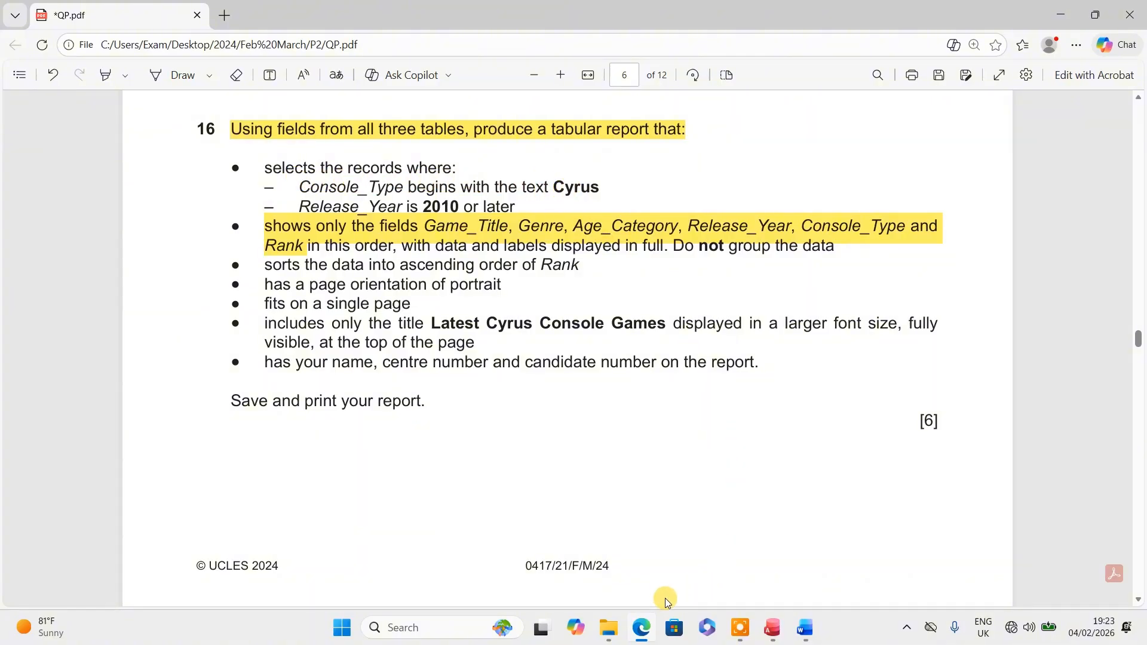
- Switch to Access and close the C02games table
click(641, 627)
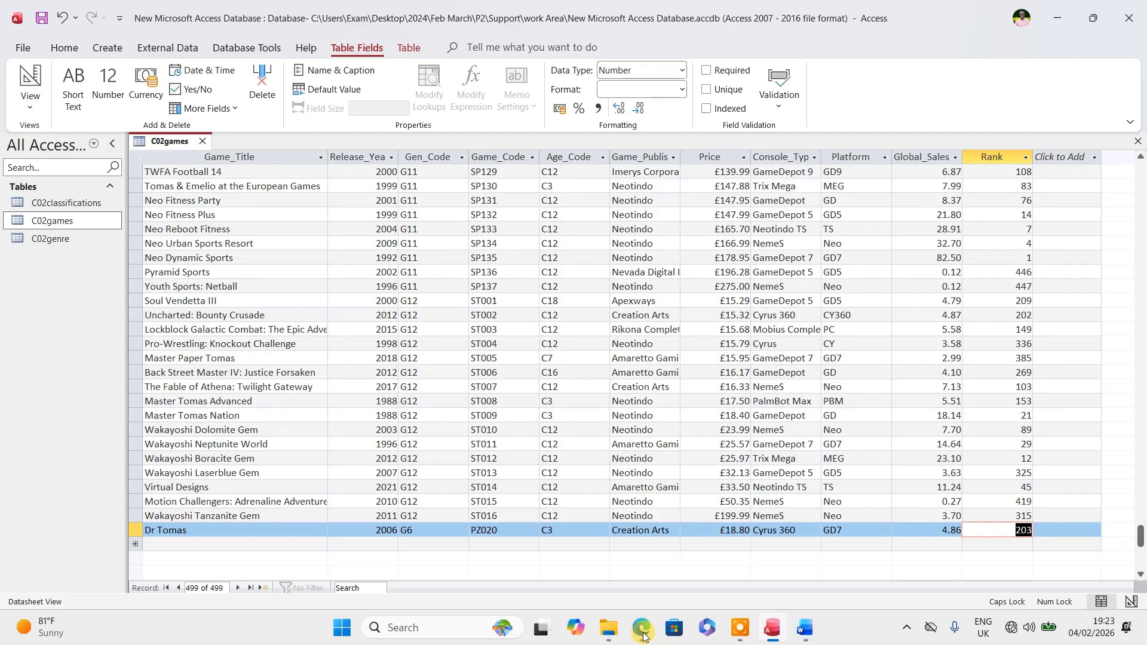
click(203, 142)
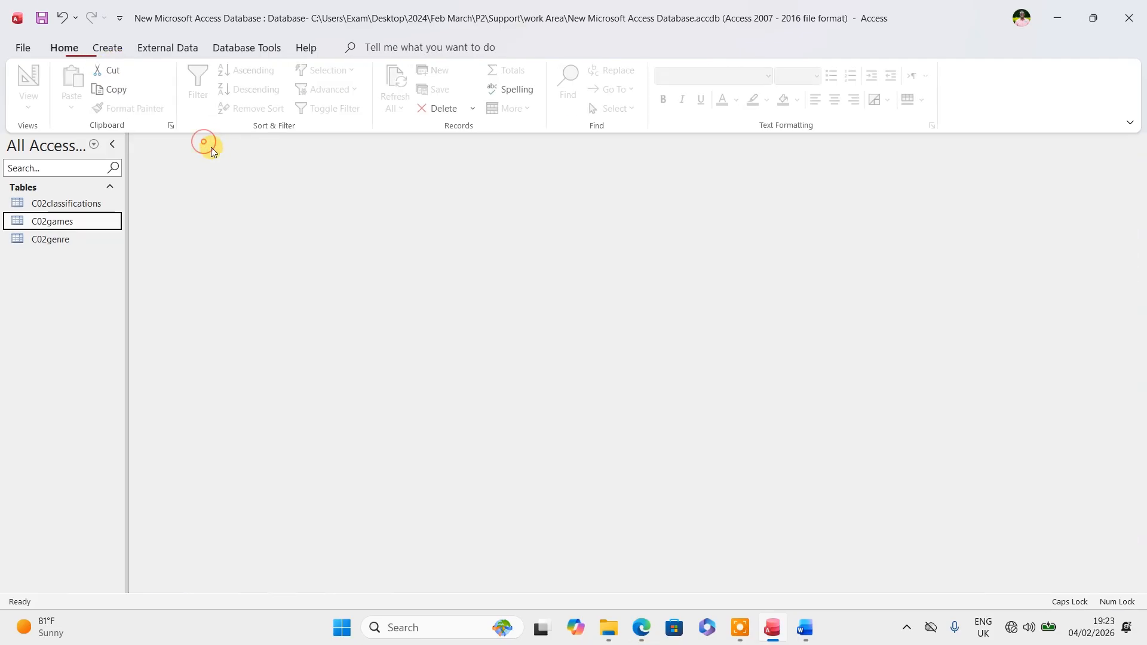
click(639, 629)
click(640, 631)
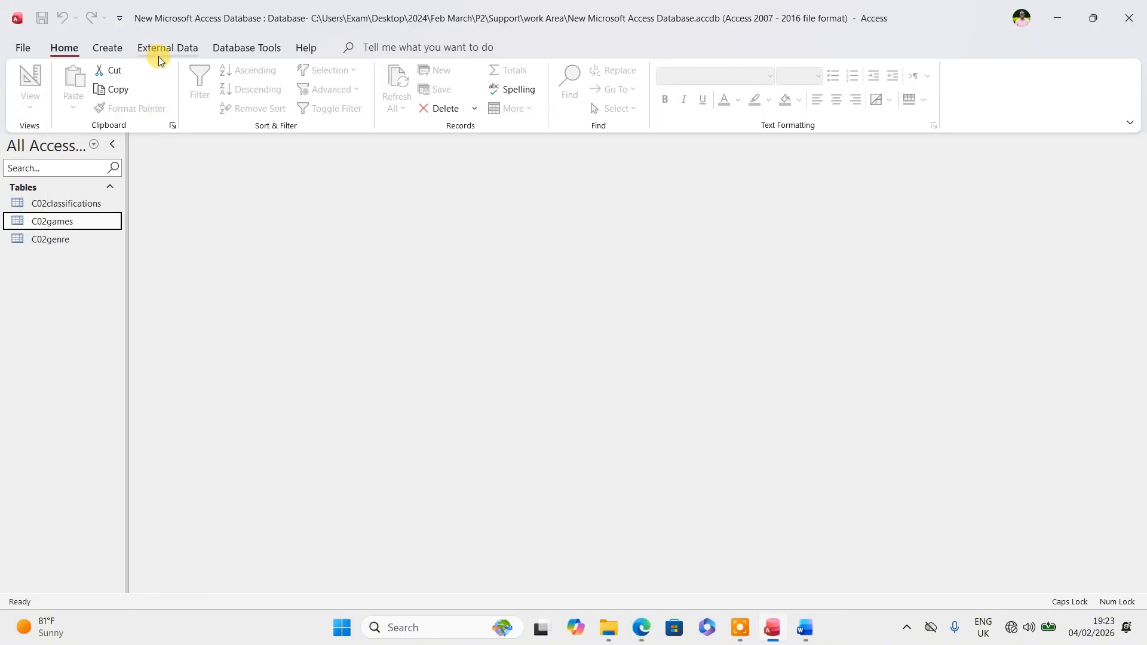
- Create a query in design view with C02classifications, C02games and C02genre, and enlarge the C02games field list to show every field
click(111, 49)
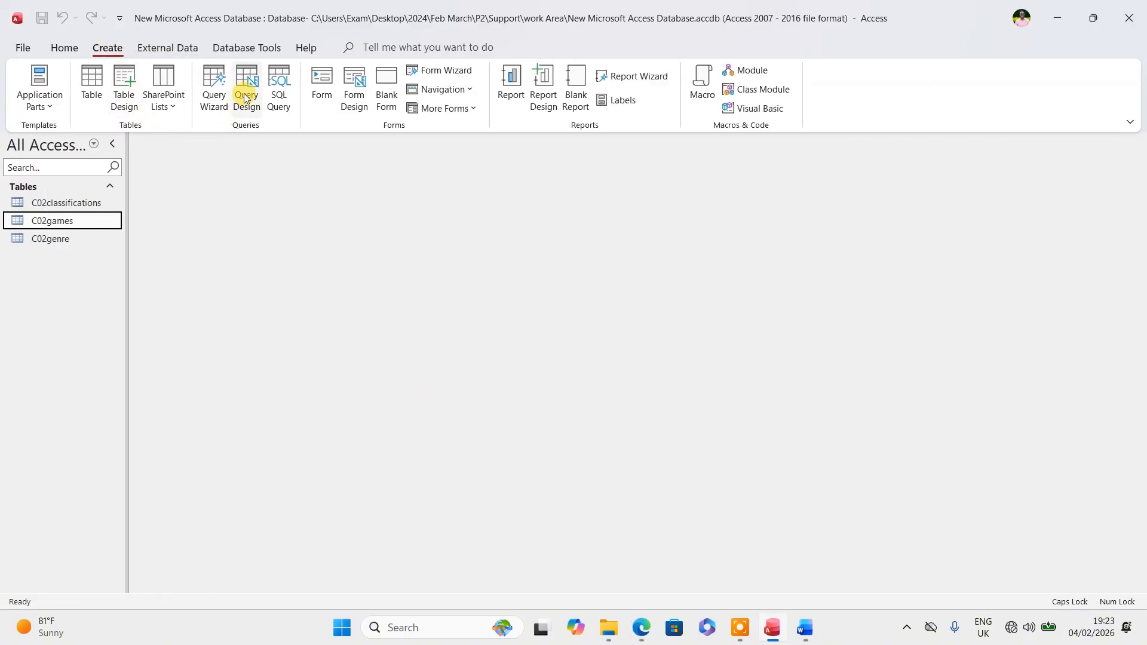
click(248, 80)
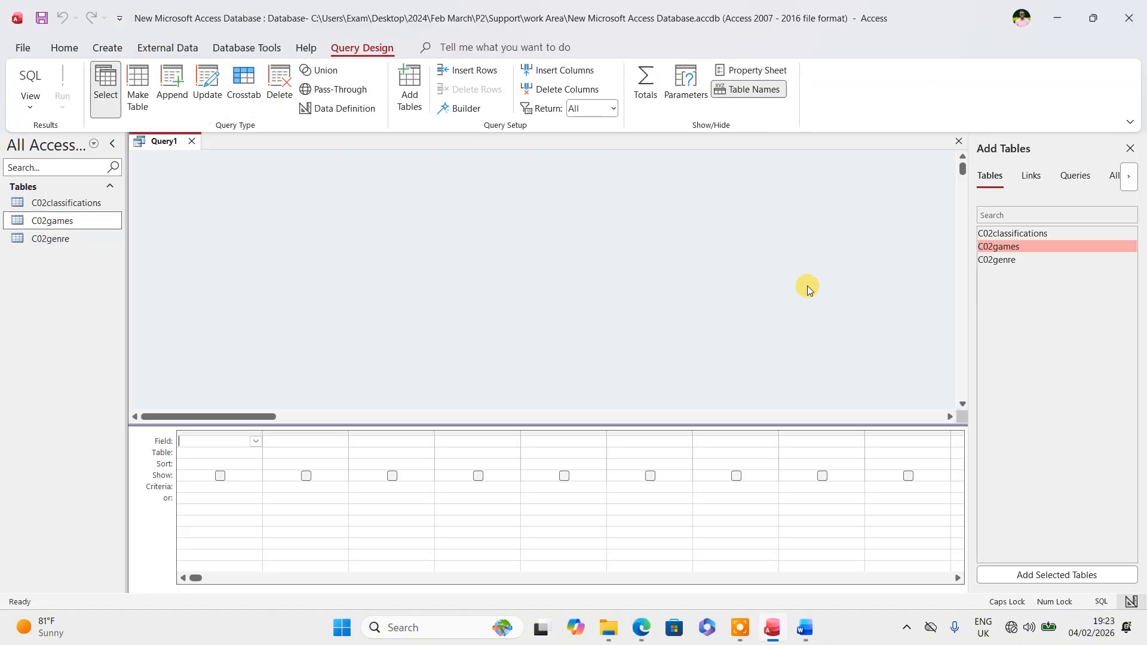
double_click(1006, 232)
double_click(1003, 247)
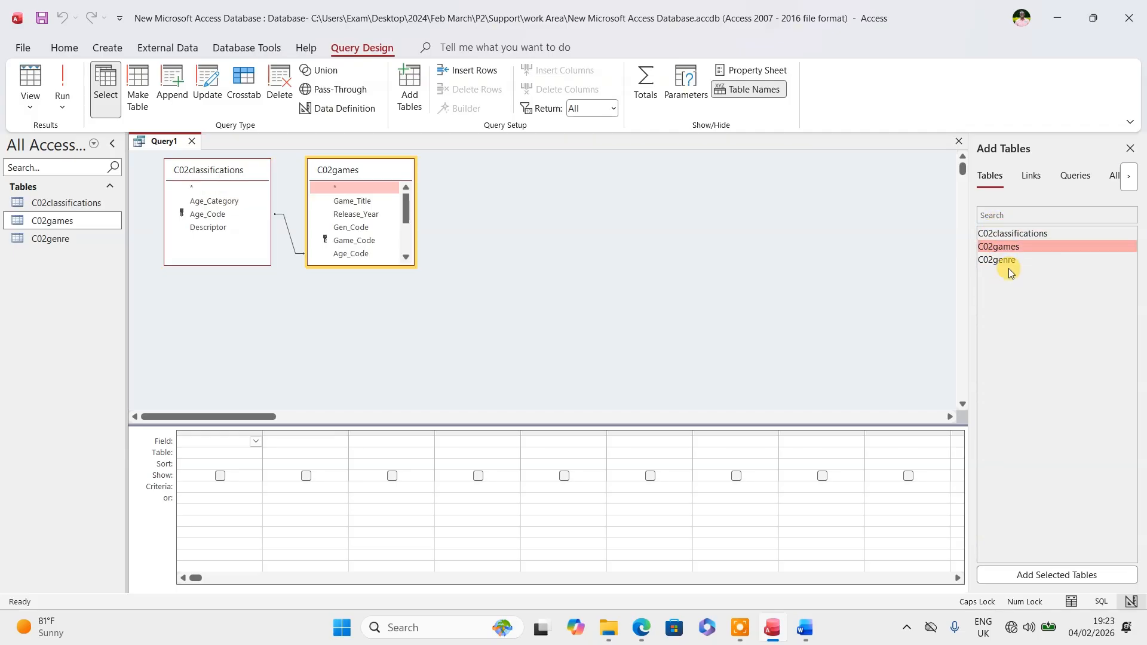
double_click(1005, 260)
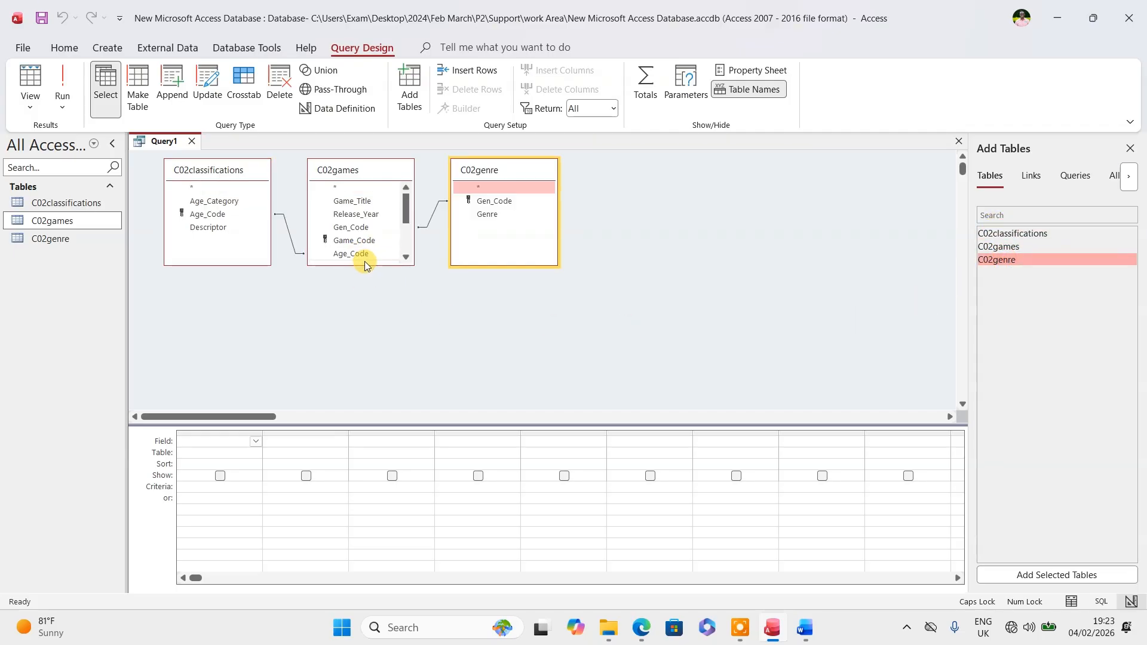
drag(365, 262, 366, 358)
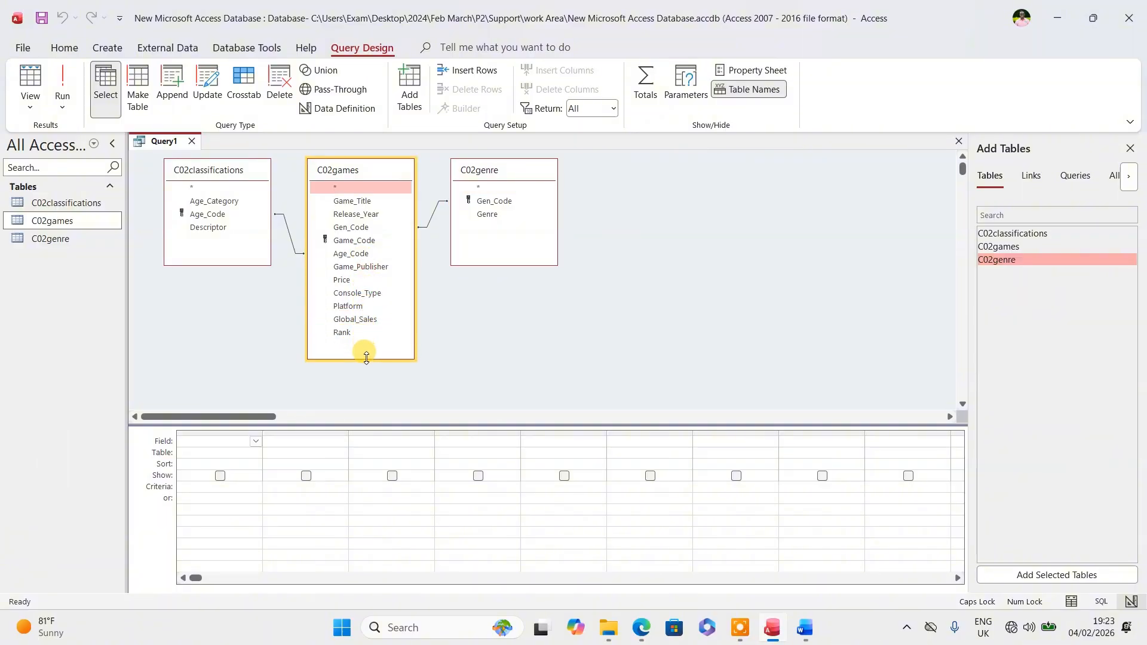
- Add Game_Title from C02games and Genre from C02genre to the query, checking the field order in question 16 in Edge
click(642, 628)
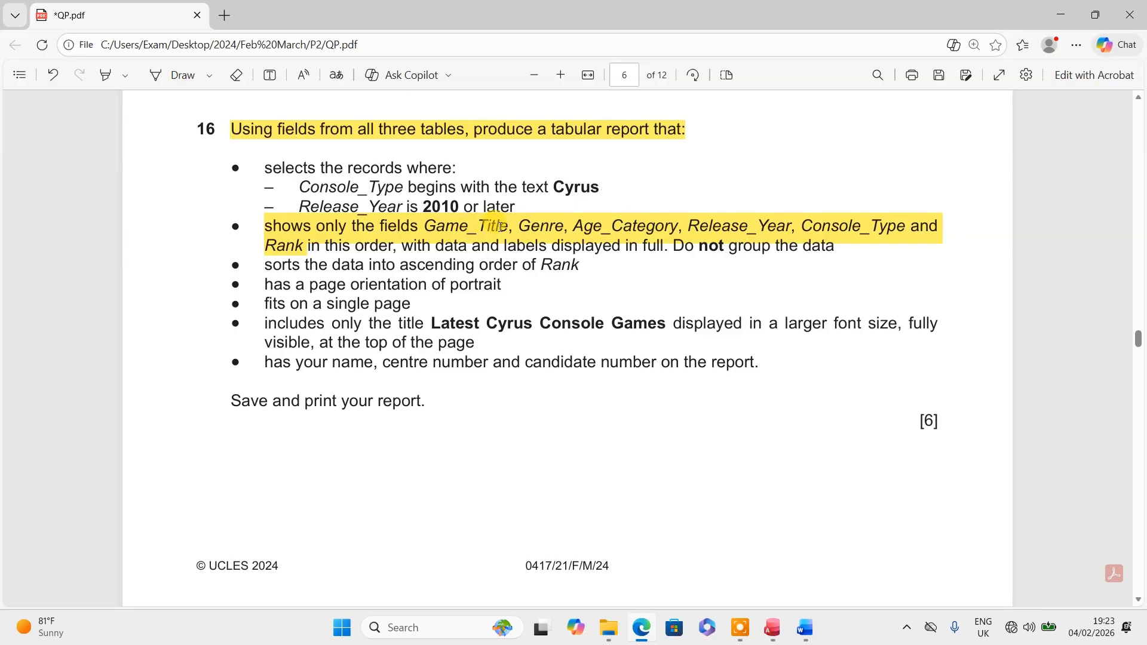
click(645, 633)
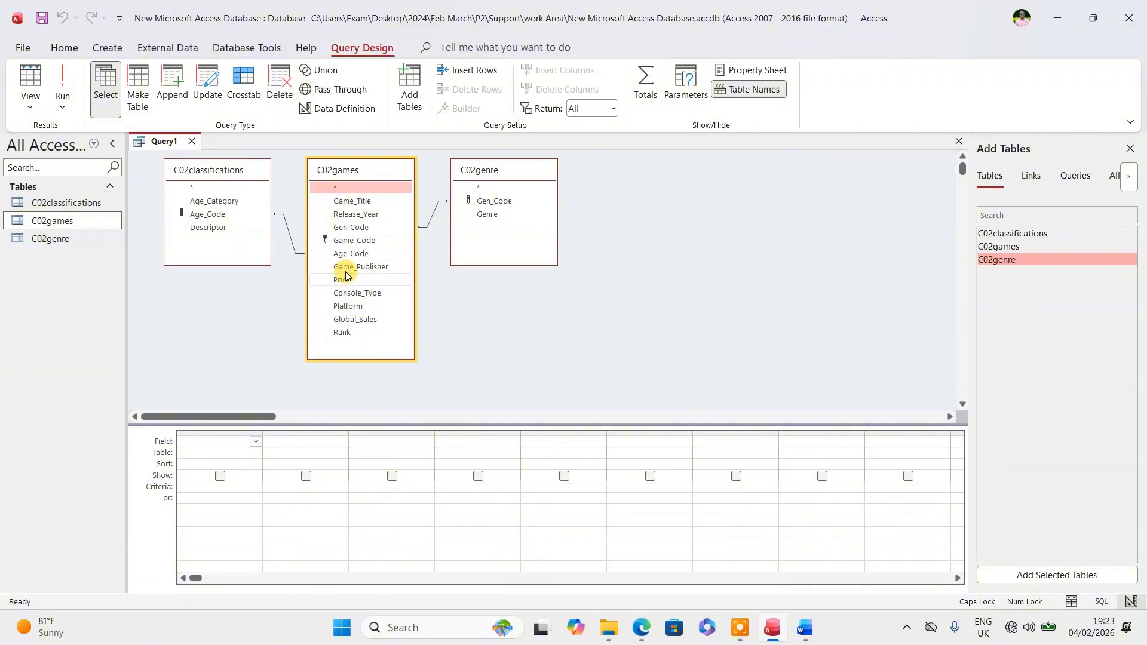
double_click(356, 202)
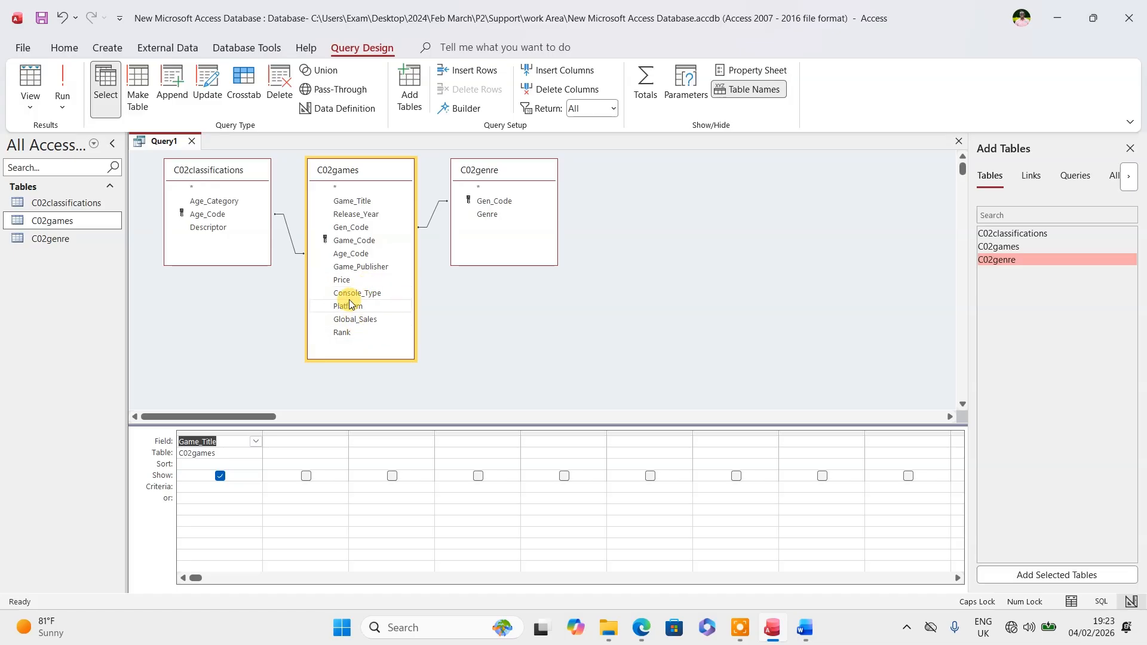
double_click(482, 216)
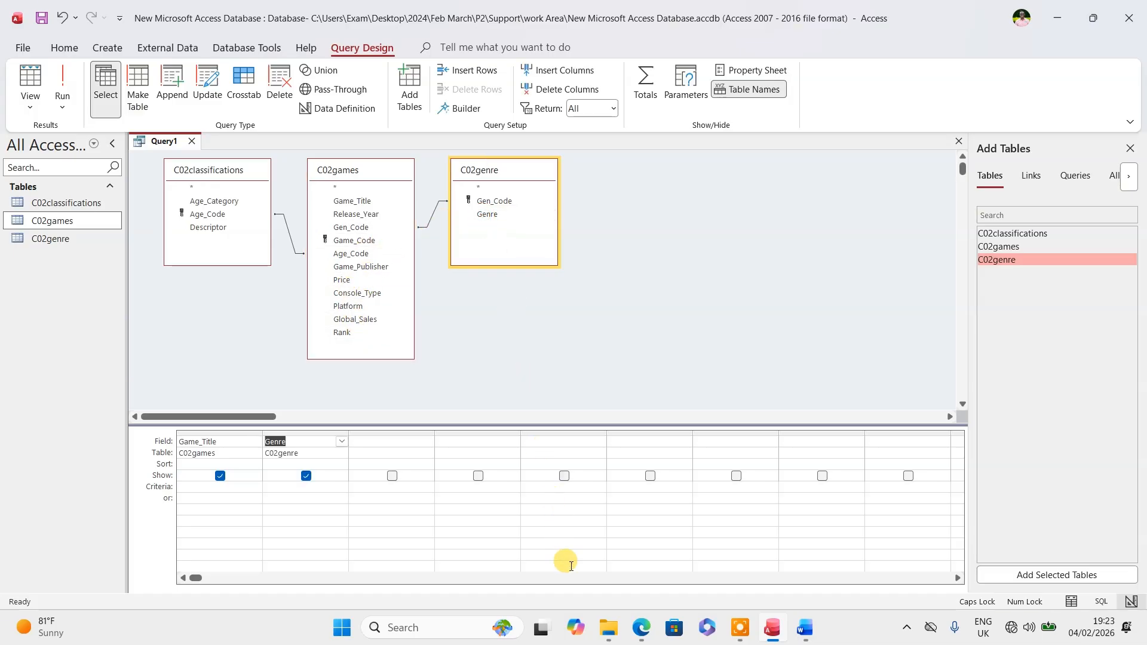
click(647, 636)
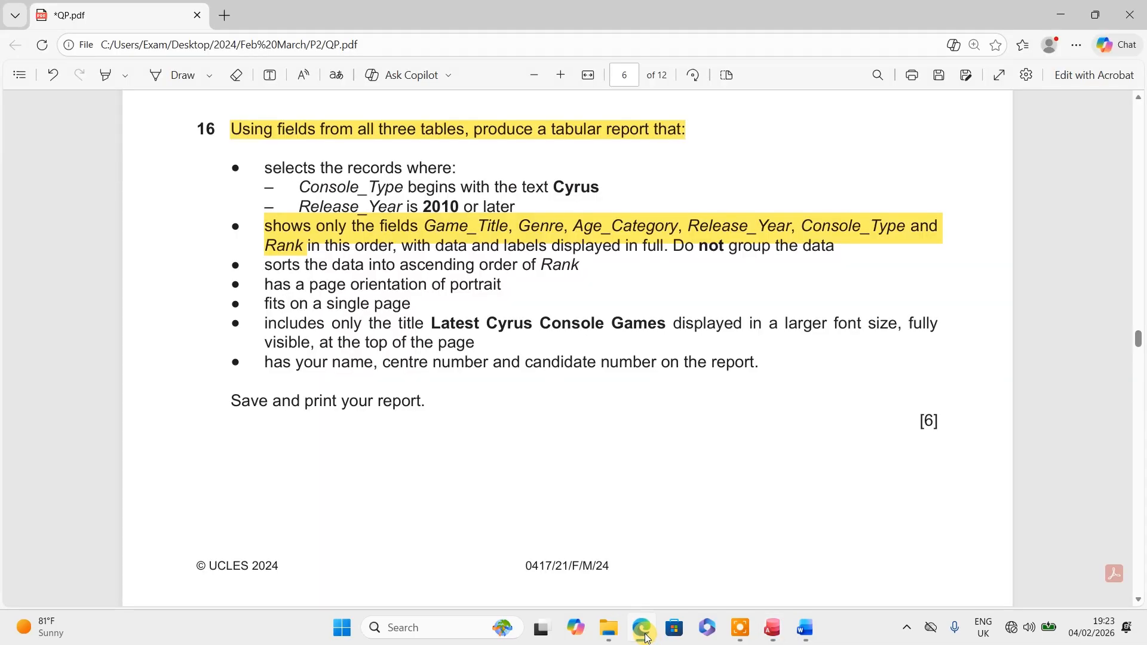
click(646, 635)
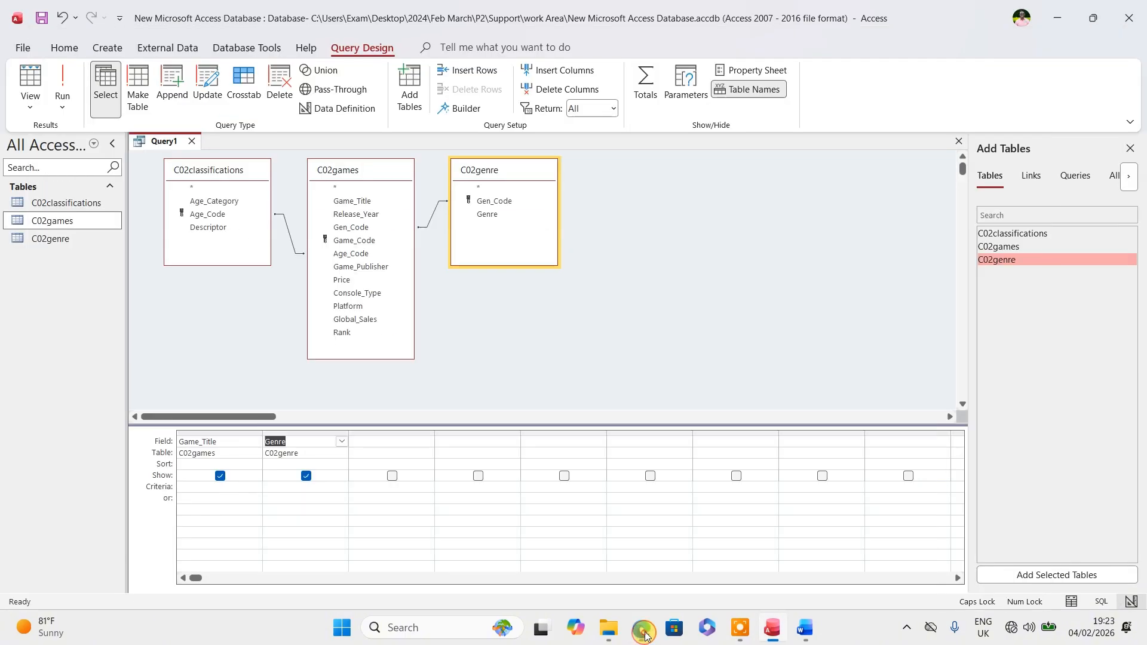
- Add Age_Category from C02classifications, followed by Release_Year, Console_Type and Rank from C02games, to the query
double_click(207, 201)
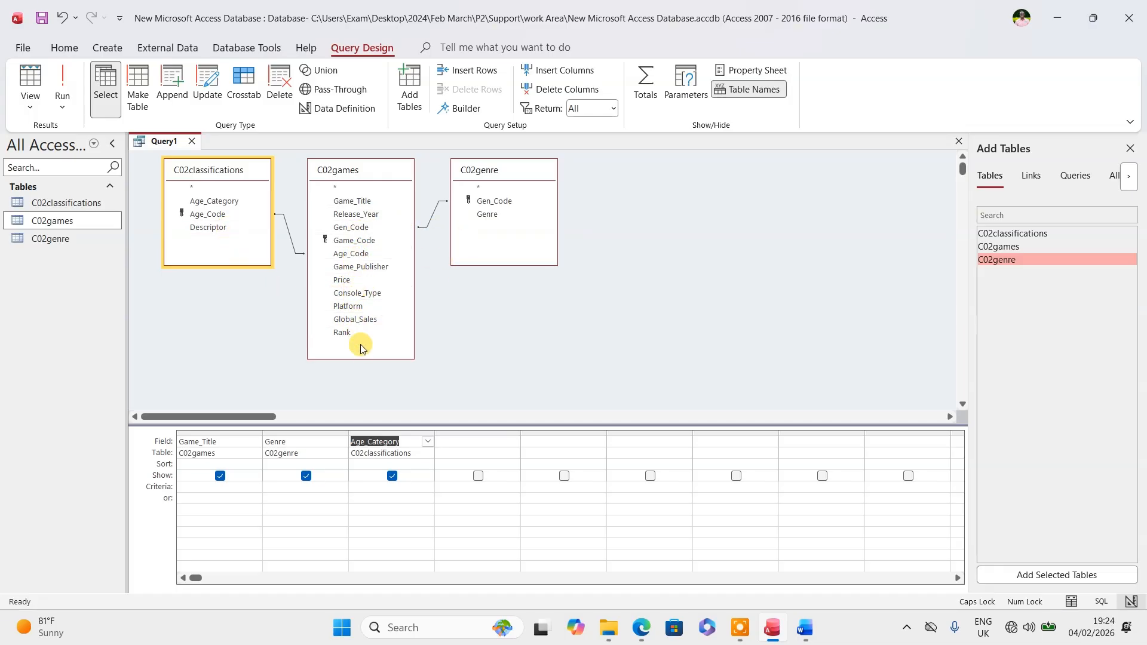
double_click(358, 215)
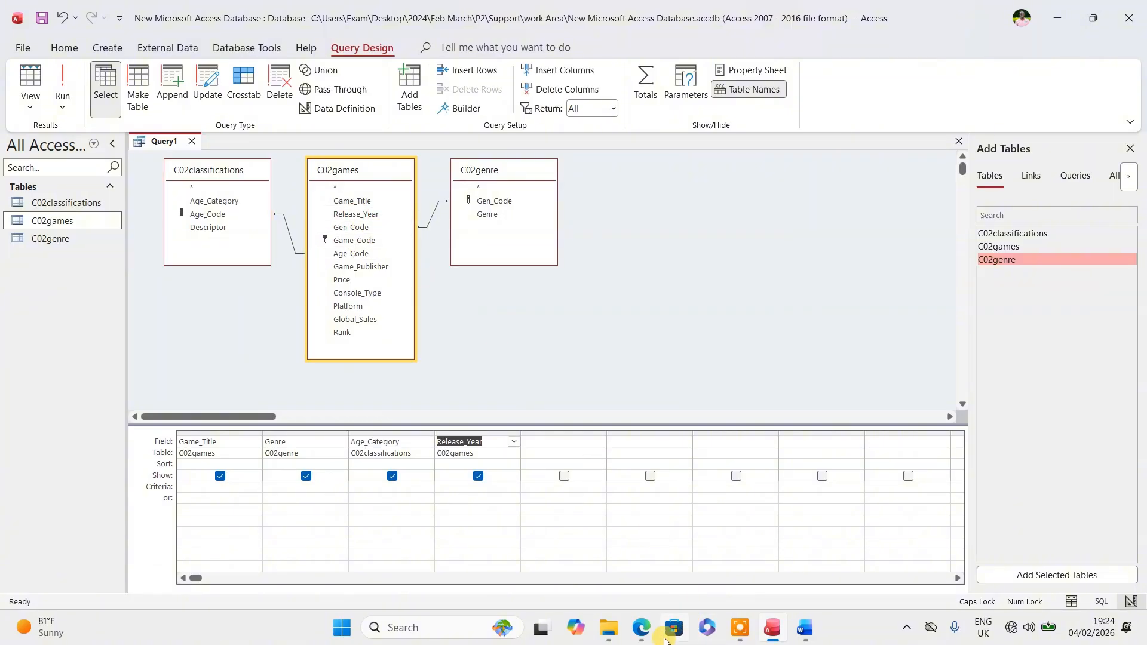
mouse_move(641, 627)
click(625, 555)
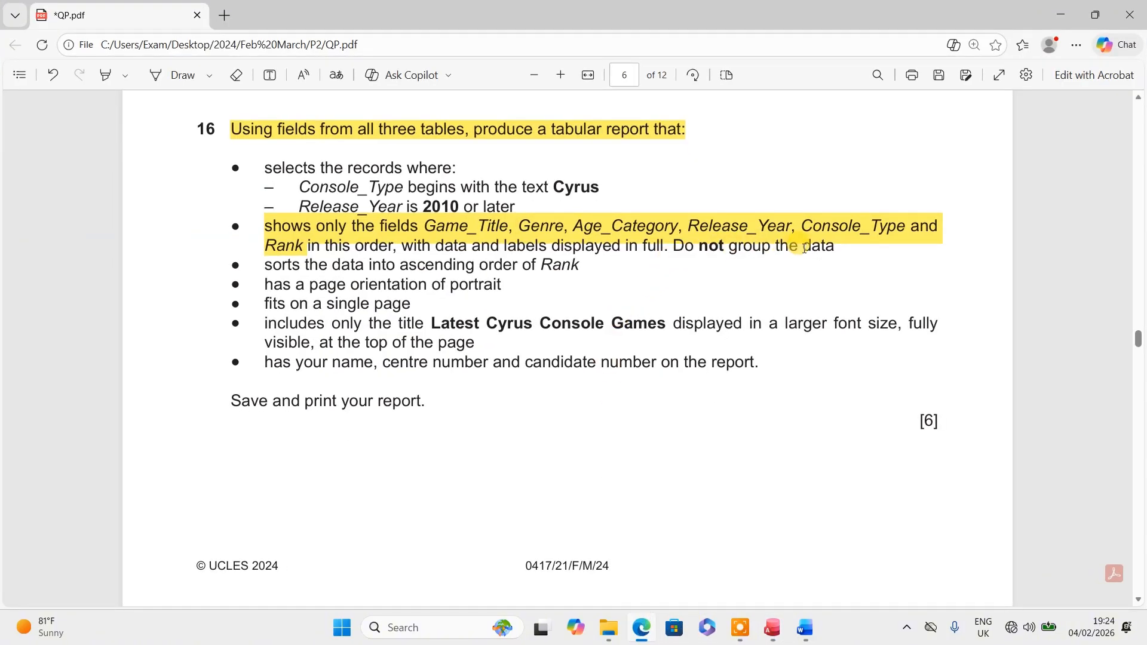
click(640, 628)
double_click(356, 294)
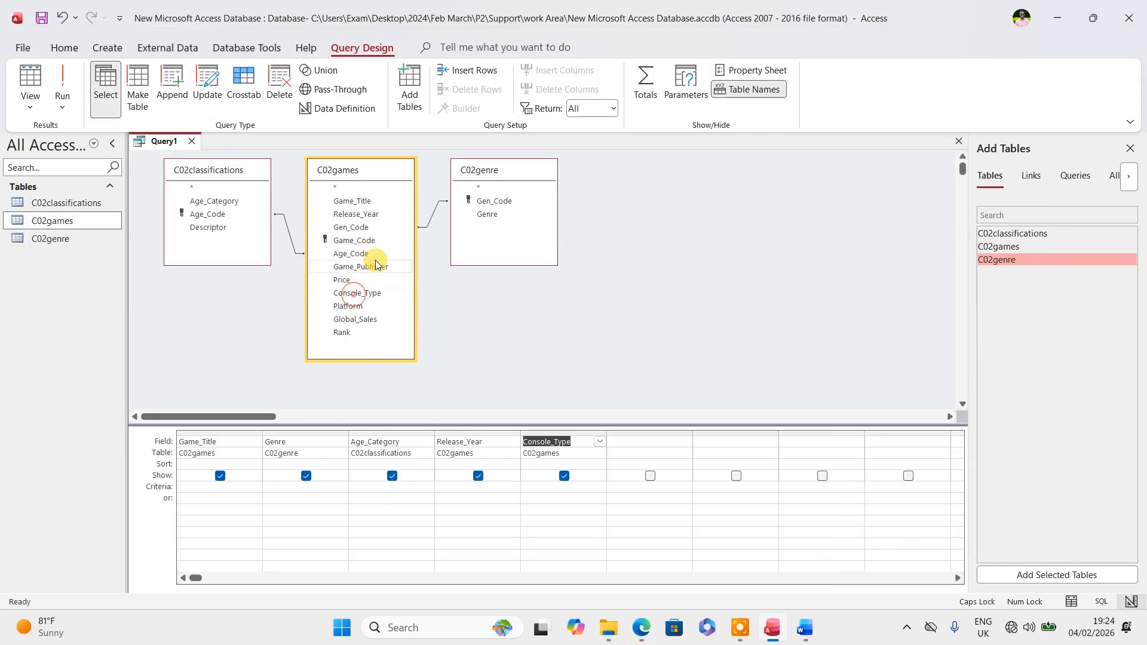
double_click(339, 333)
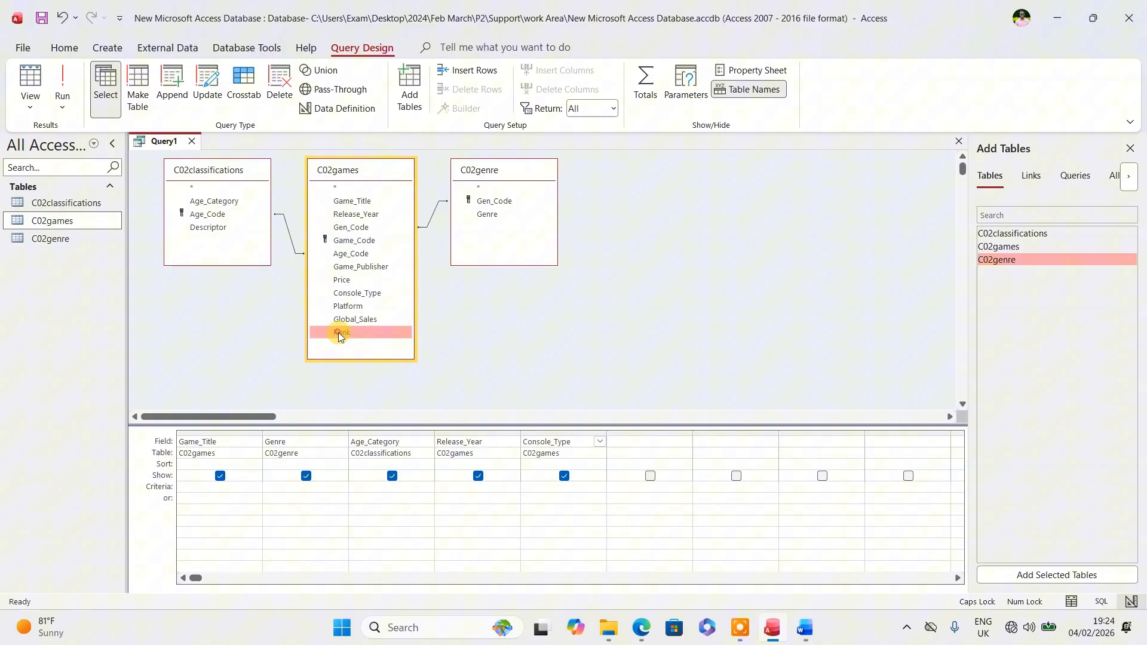
- Check question 16's requirements in Edge, run the query in Access to review its fields, and return to design view
click(638, 628)
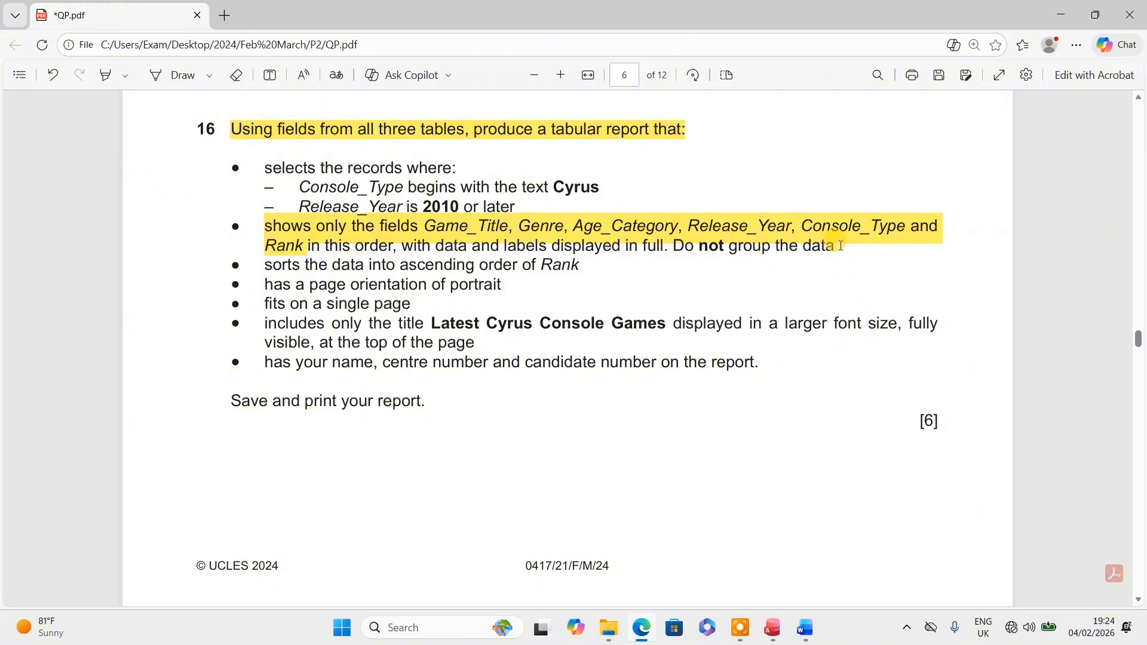
click(771, 628)
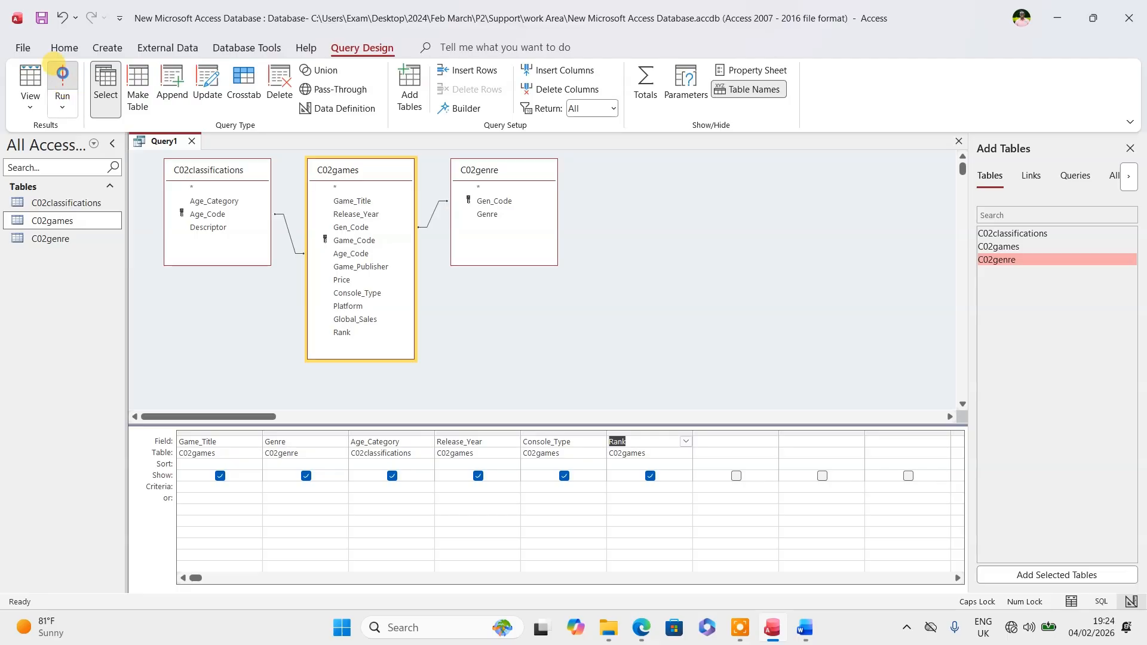
click(62, 86)
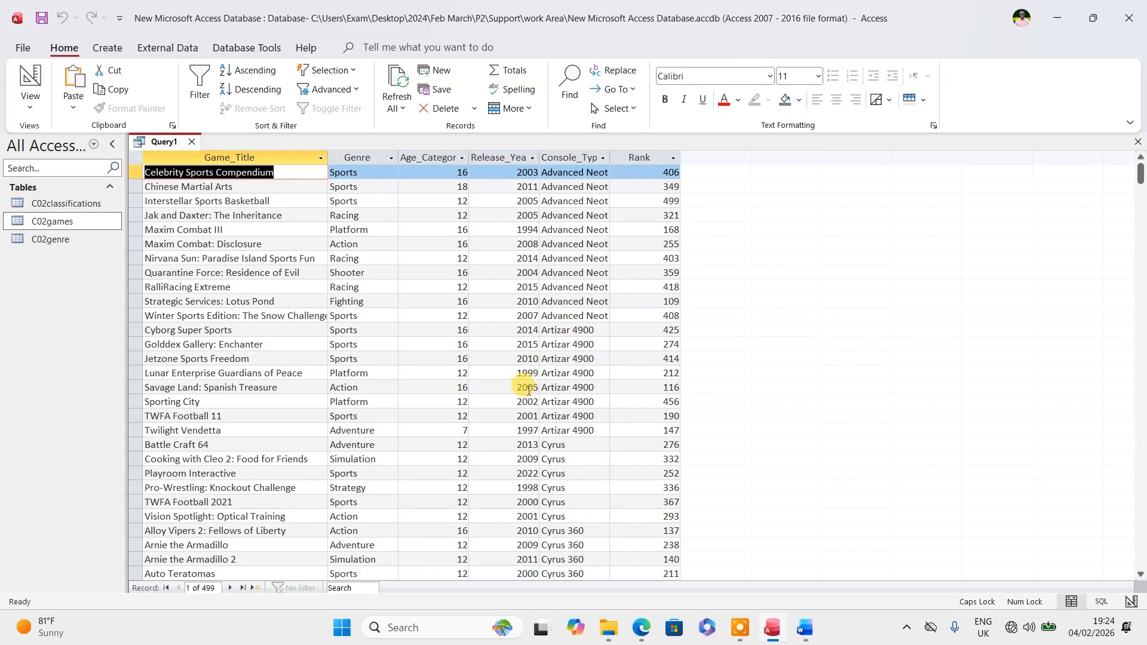
click(31, 81)
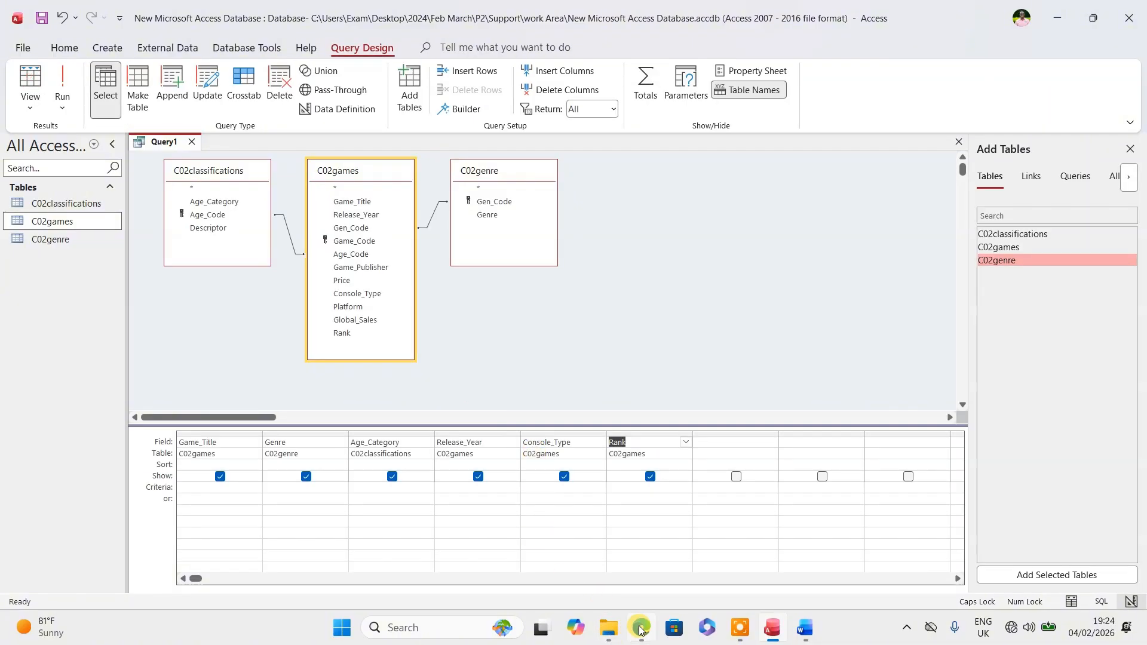
- Recheck question 16 in Edge, run the query in Access and widen the Console_Type column to fit its contents
click(641, 628)
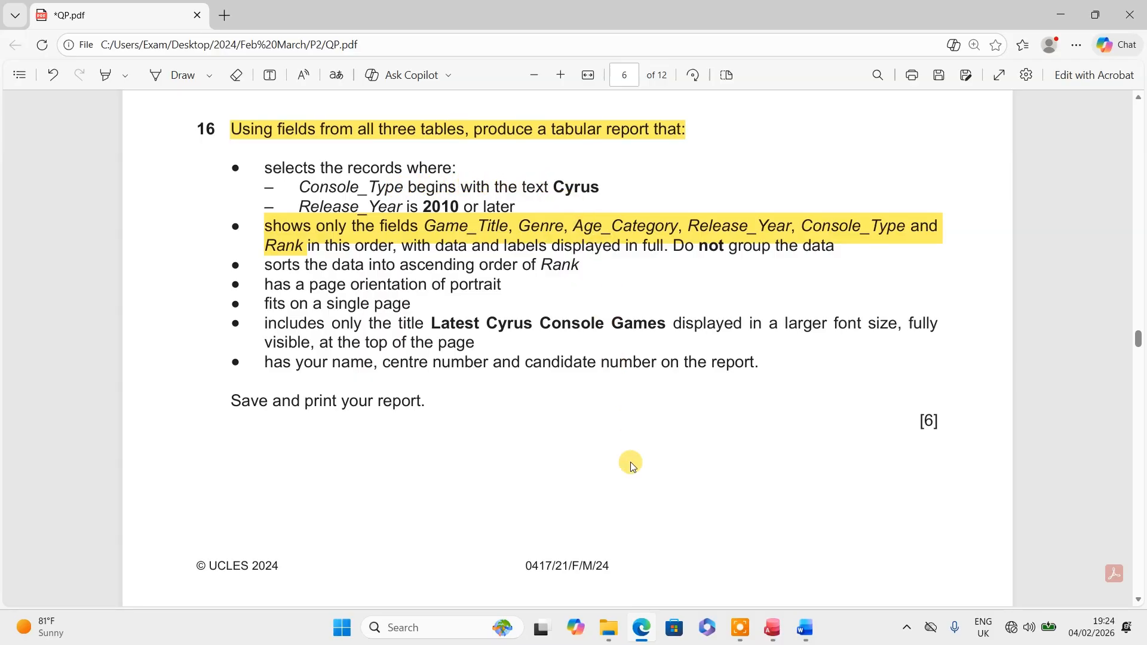
click(772, 627)
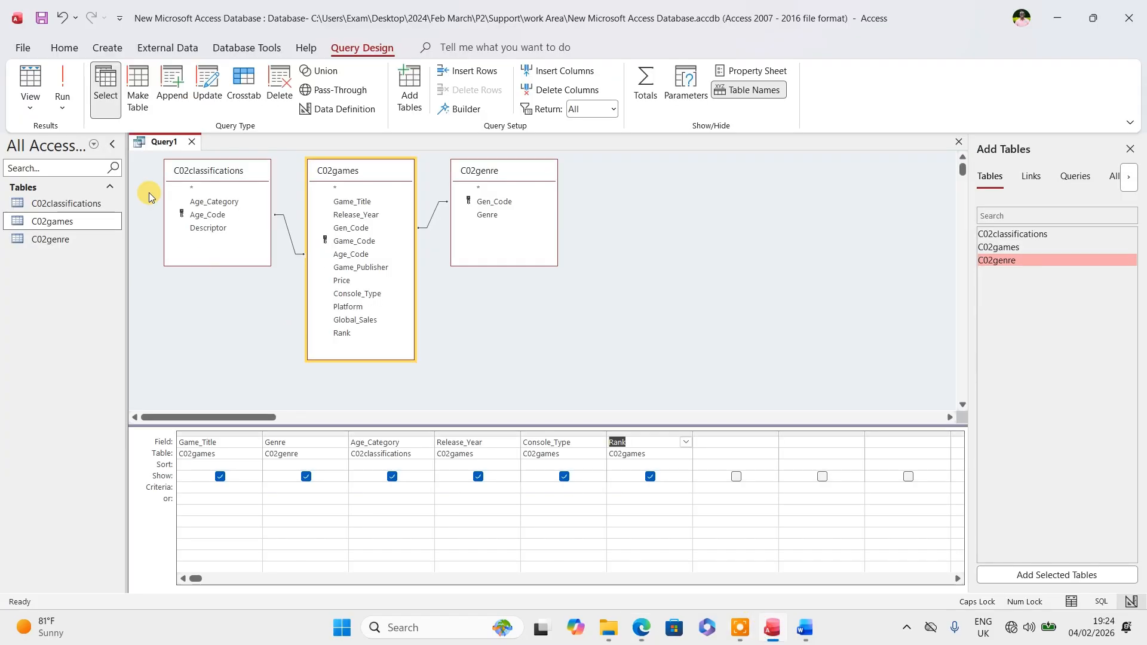
click(62, 84)
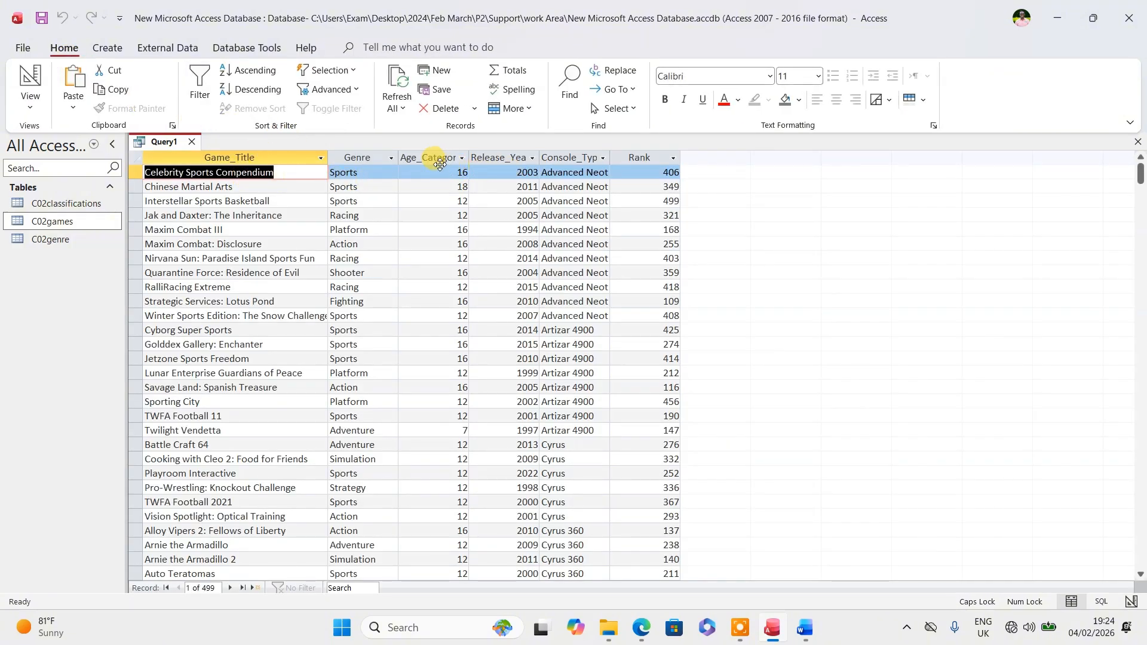
double_click(610, 153)
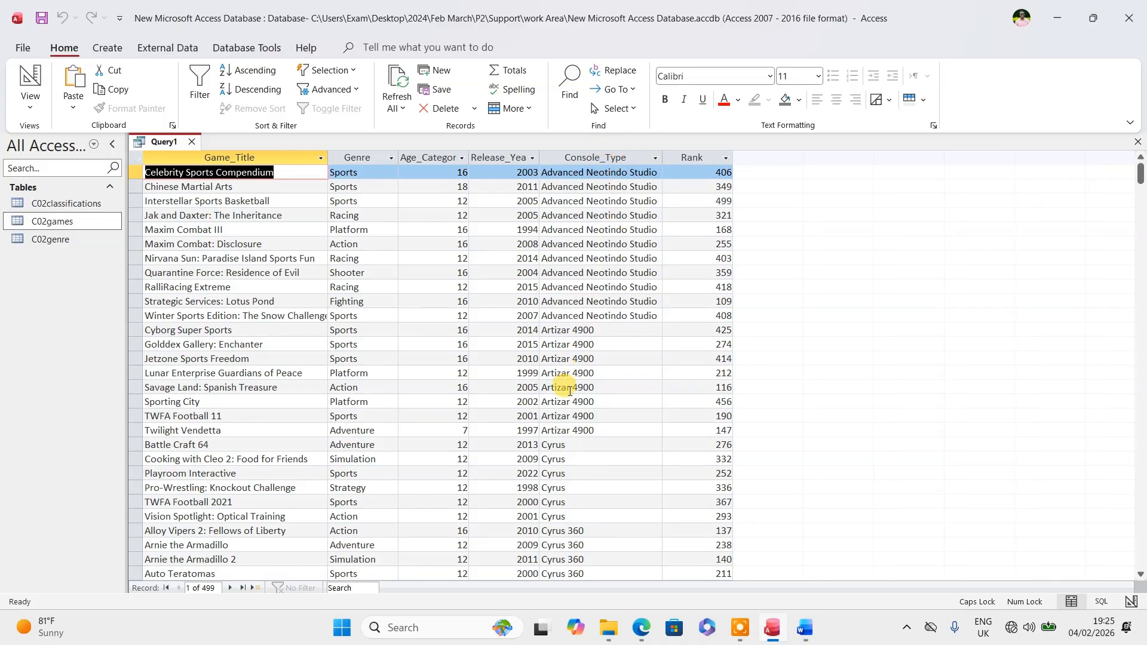
- Switch to the question paper in Edge and highlight the word "begins" in question 16's Console_Type condition in yellow
click(641, 628)
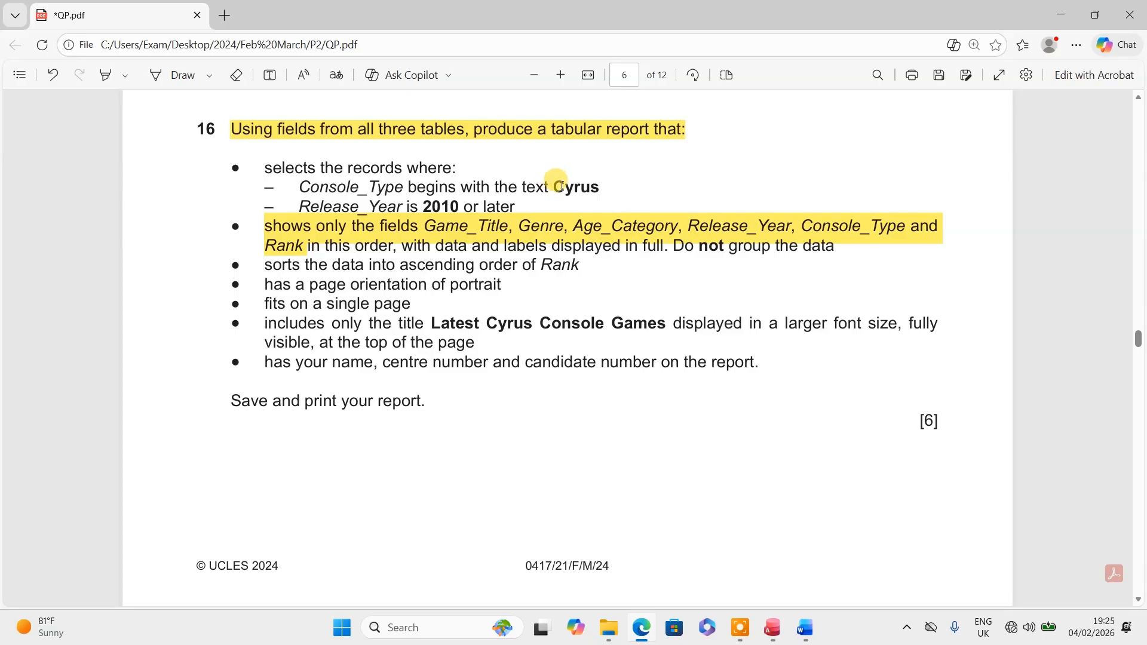
drag(407, 187, 458, 191)
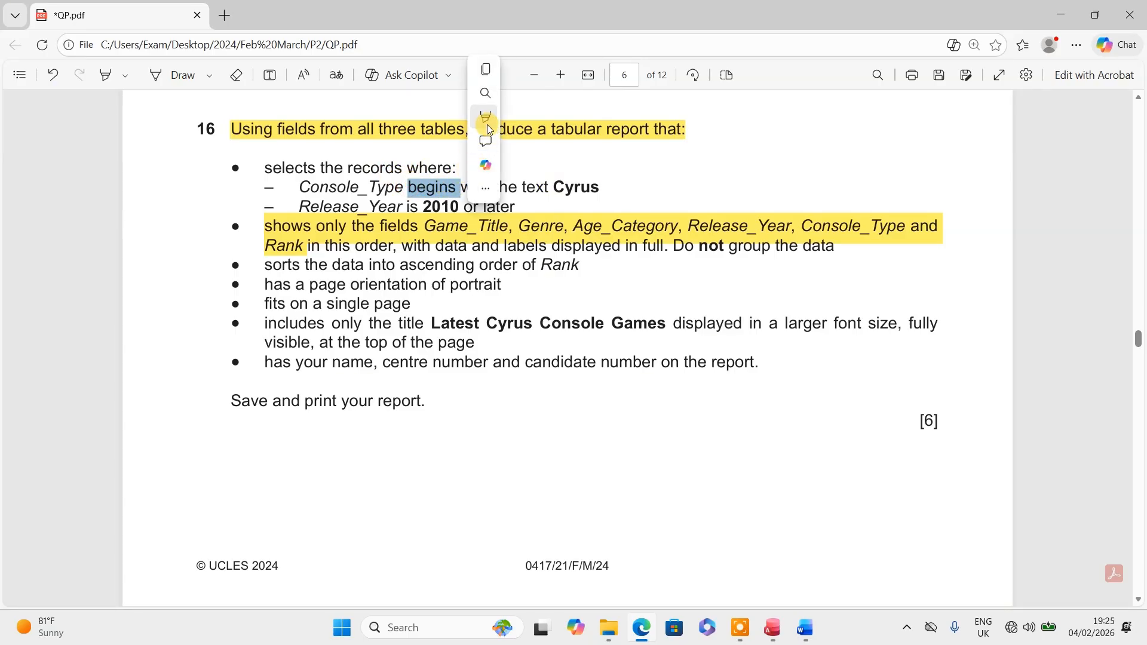
mouse_move(589, 123)
click(624, 118)
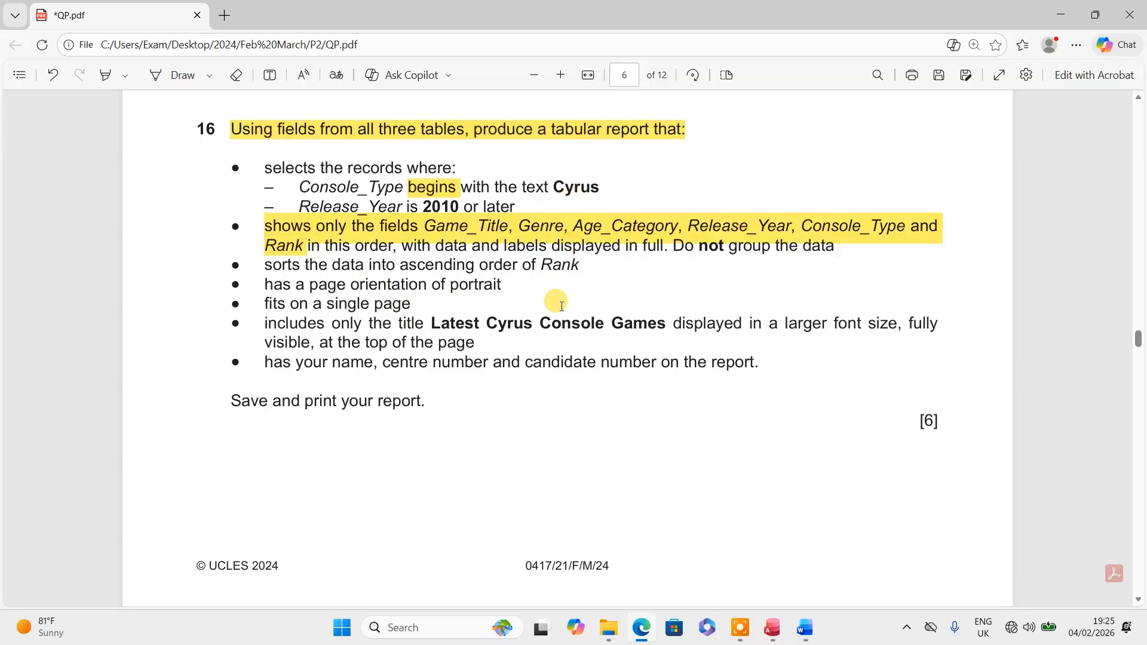
- Return to the query in Access, open it in design view and set the Console_Type criterion to Cyrus*
click(771, 629)
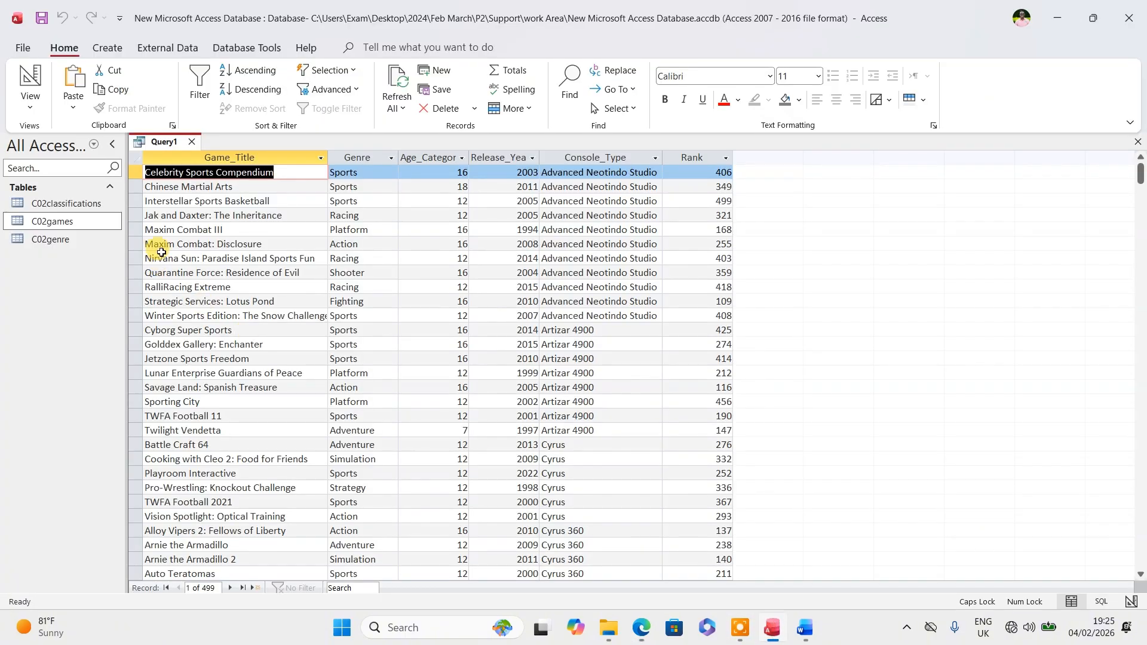
click(30, 83)
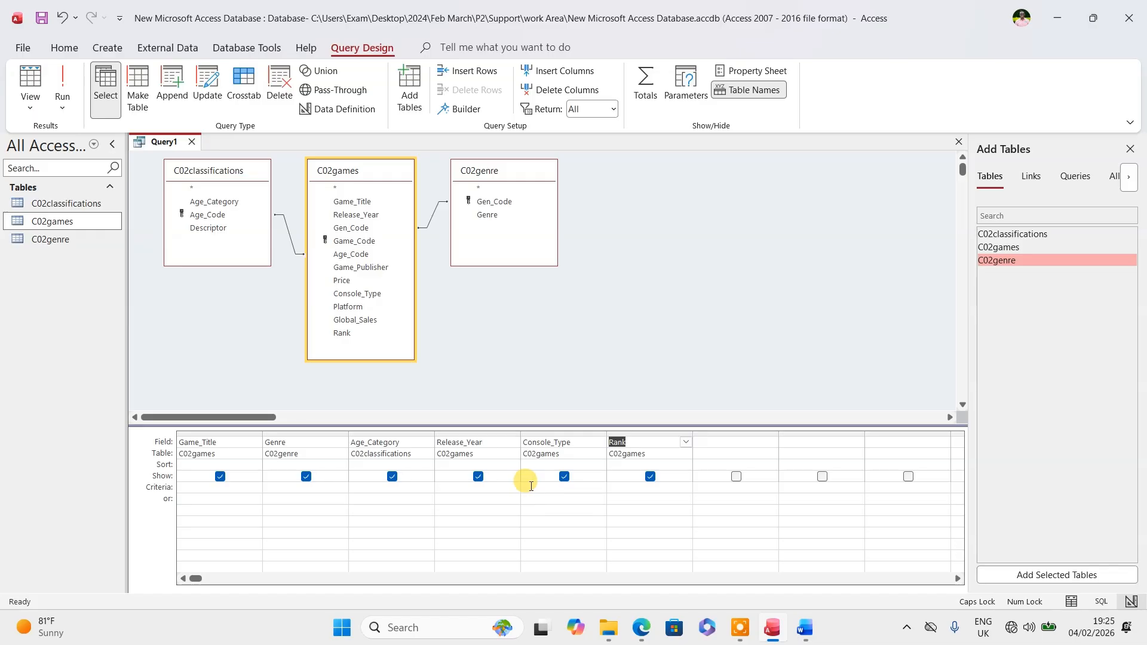
click(531, 485)
key(Caps_Lock)
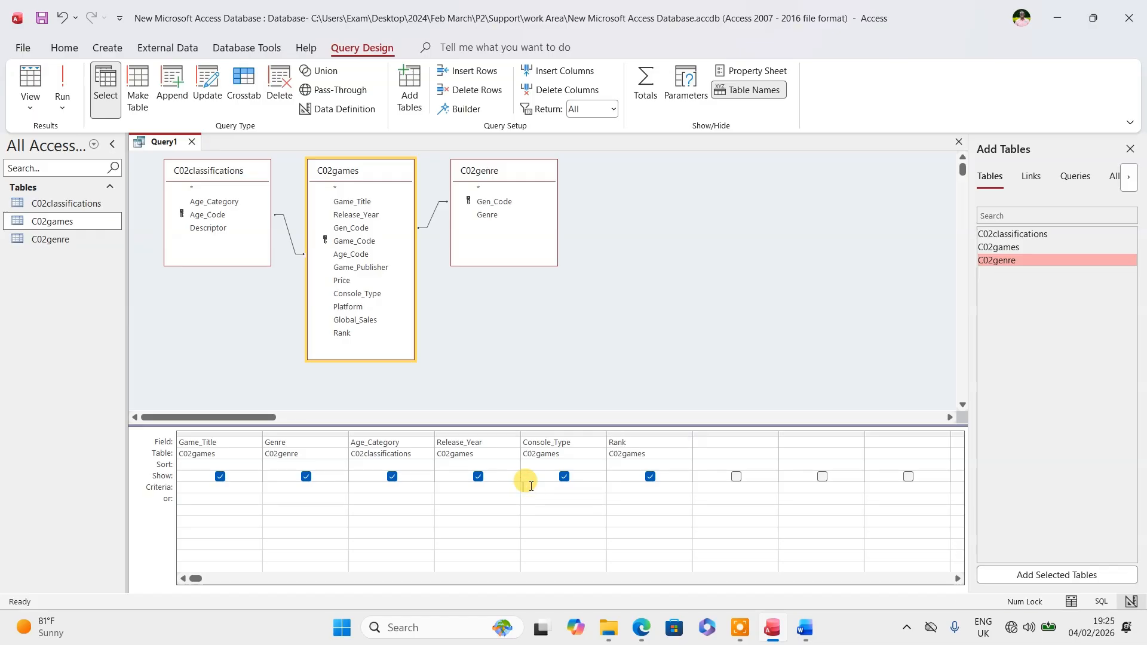
text(c)
key(BackSpace)
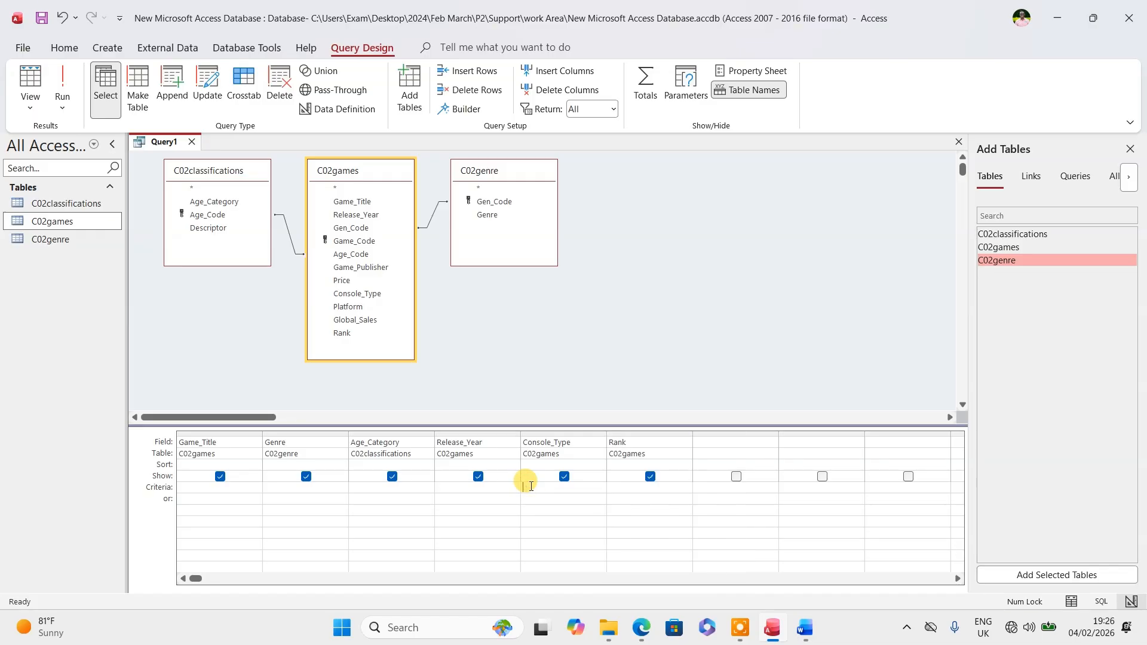
key(Caps_Lock)
text(C)
key(Caps_Lock)
text(yrus)
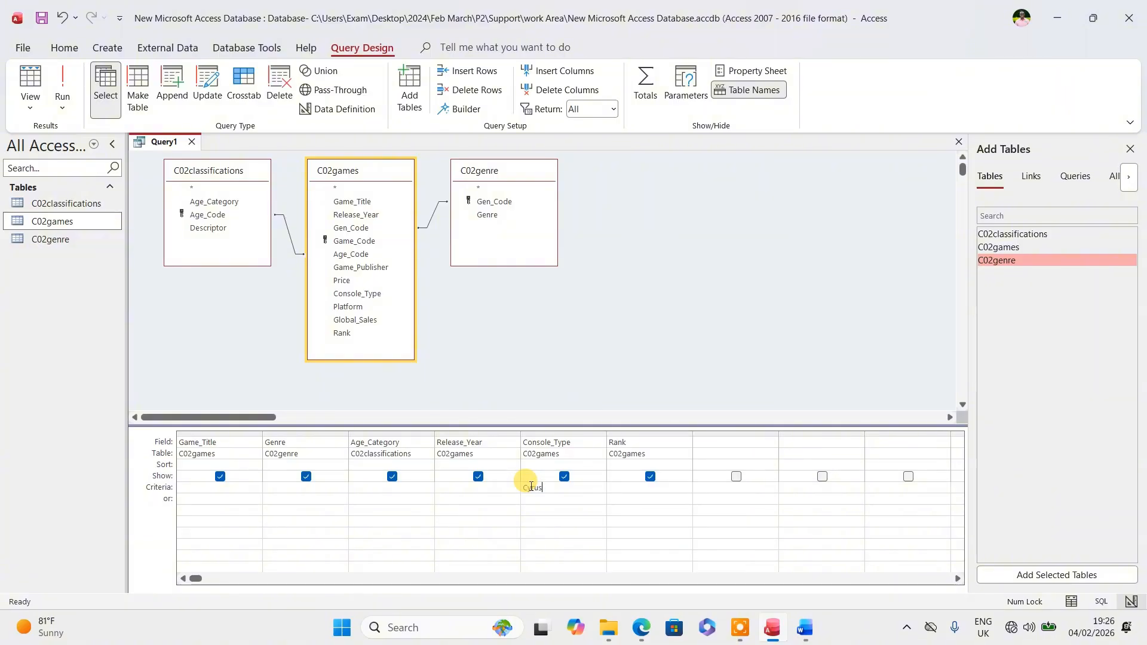
text(*)
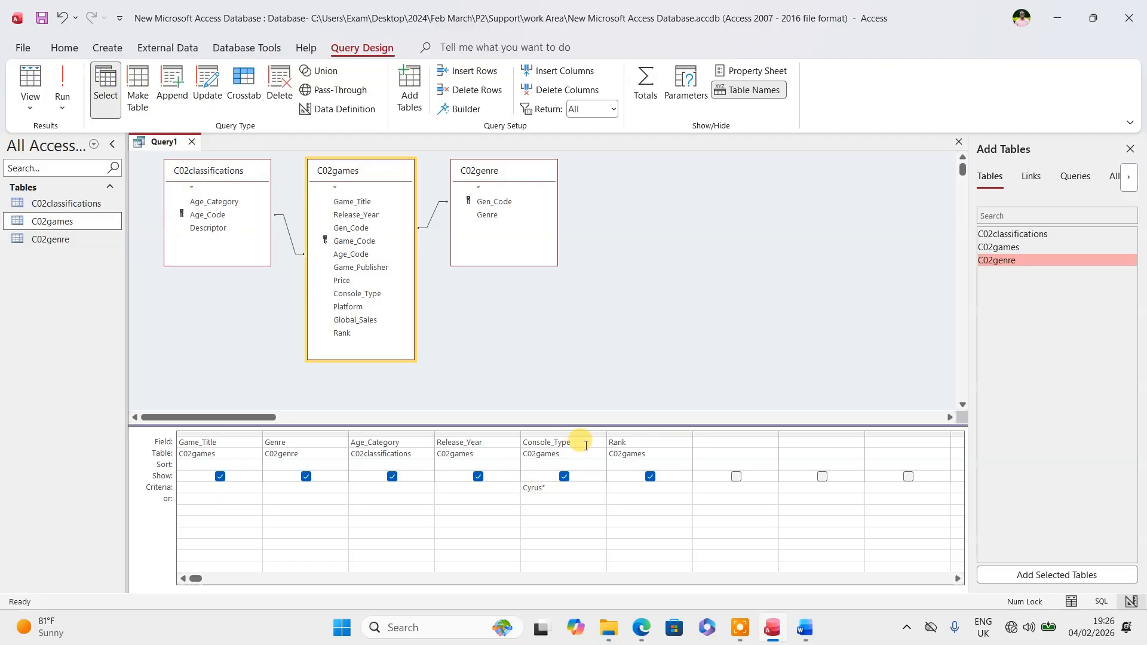
- Run the query, review the Console_Type values through all the records, and return to design view
click(62, 86)
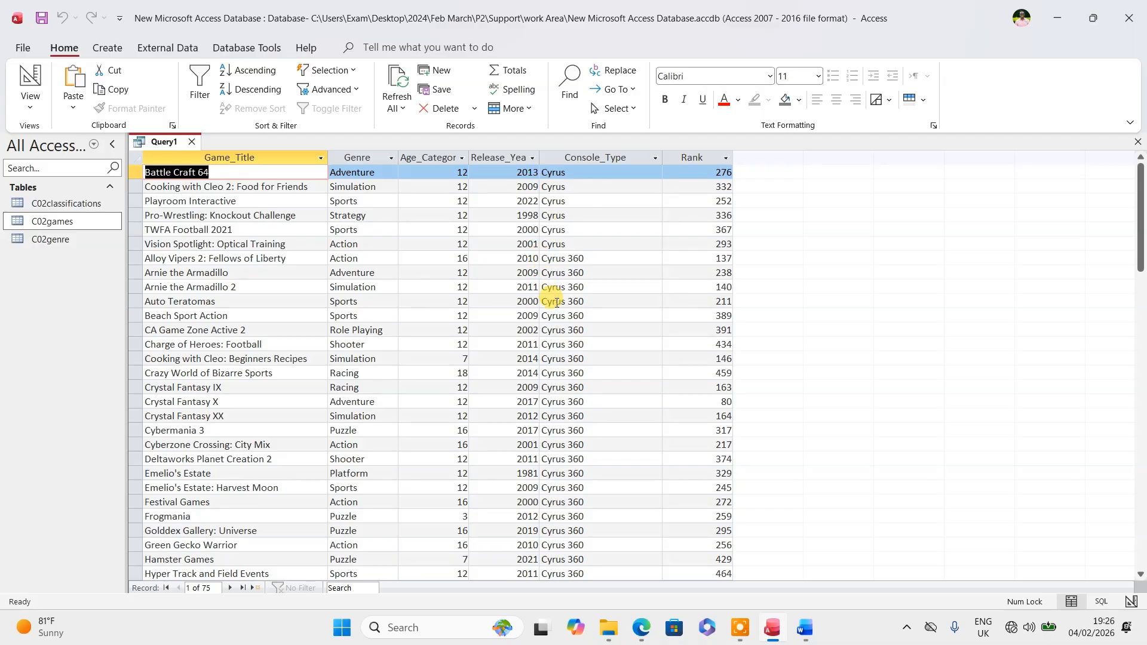
scroll(546, 299, down, 9)
scroll(557, 312, down, 12)
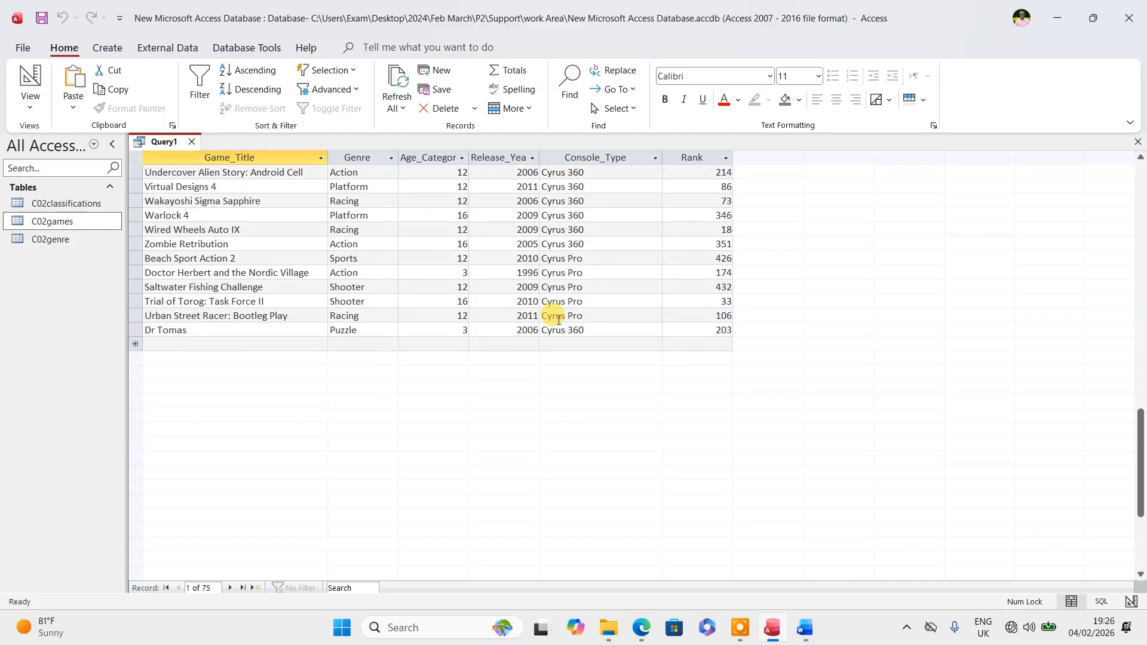
scroll(558, 319, up, 3)
scroll(559, 320, up, 9)
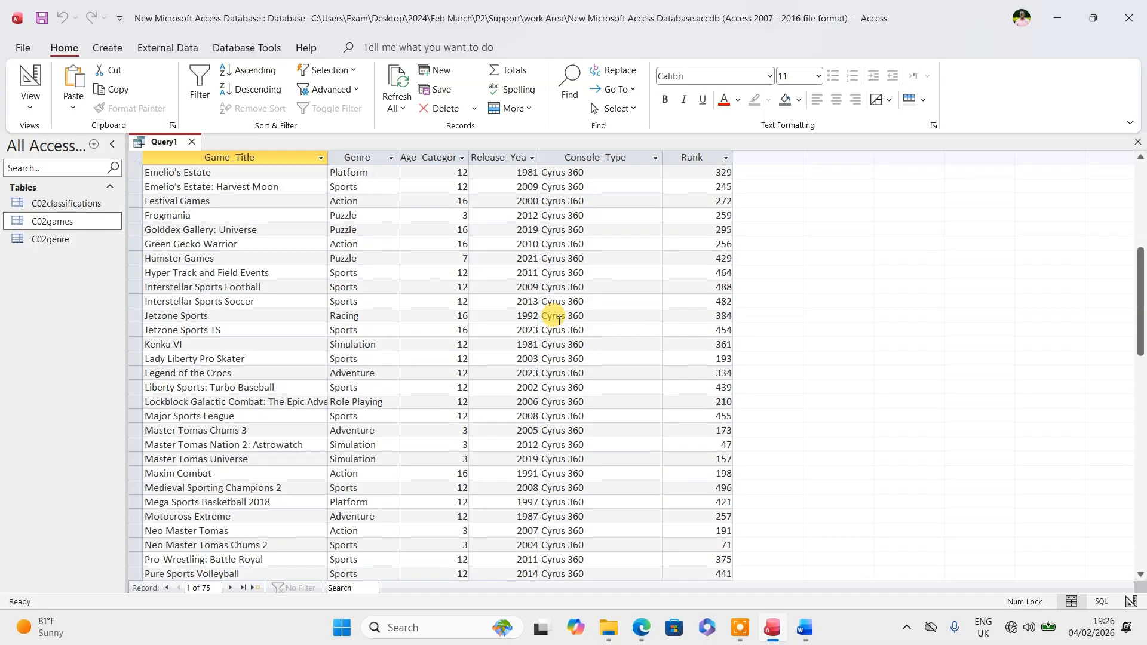
scroll(569, 257, up, 7)
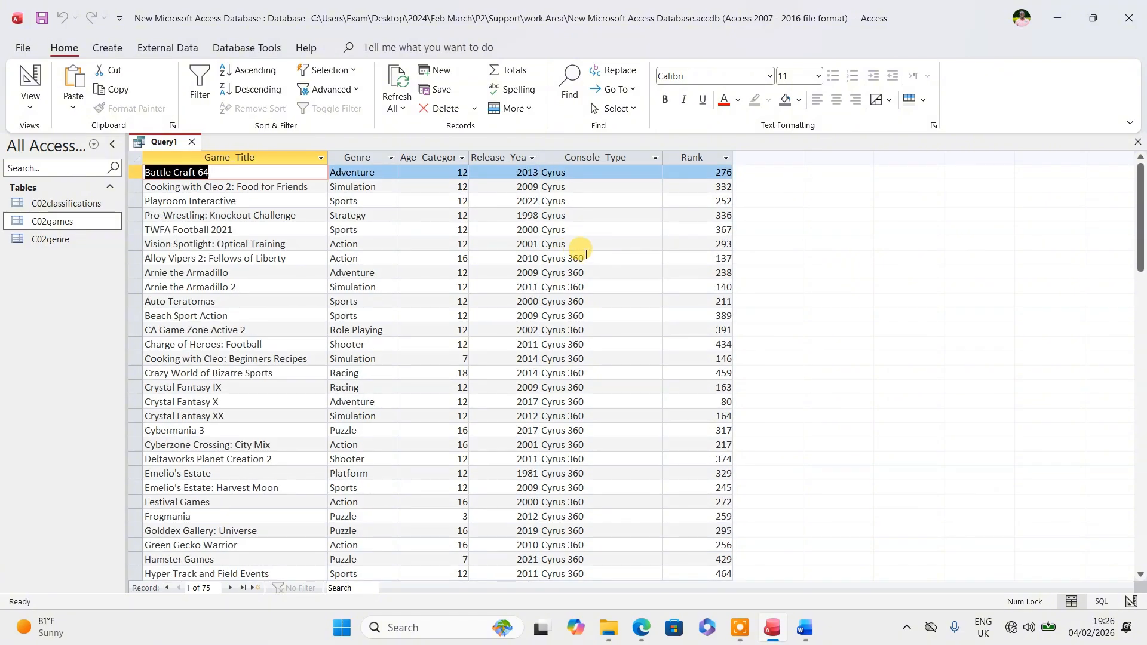
click(34, 73)
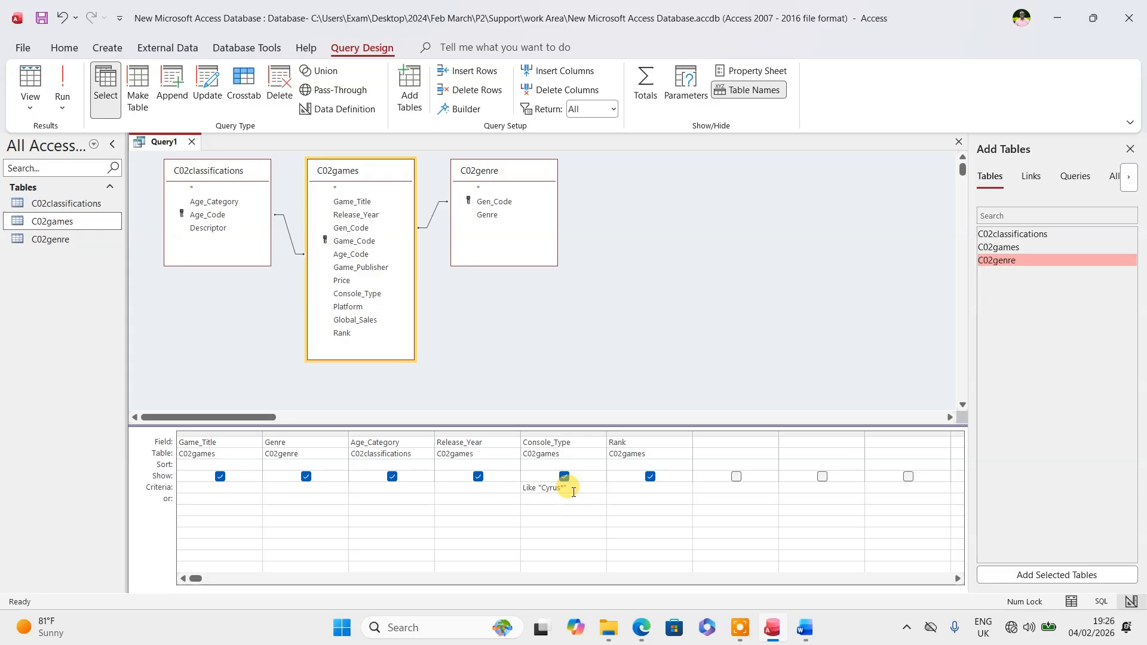
- Check question 16's year condition in Edge, then set the query's Release_Year criterion to >=2010 in Access
click(642, 627)
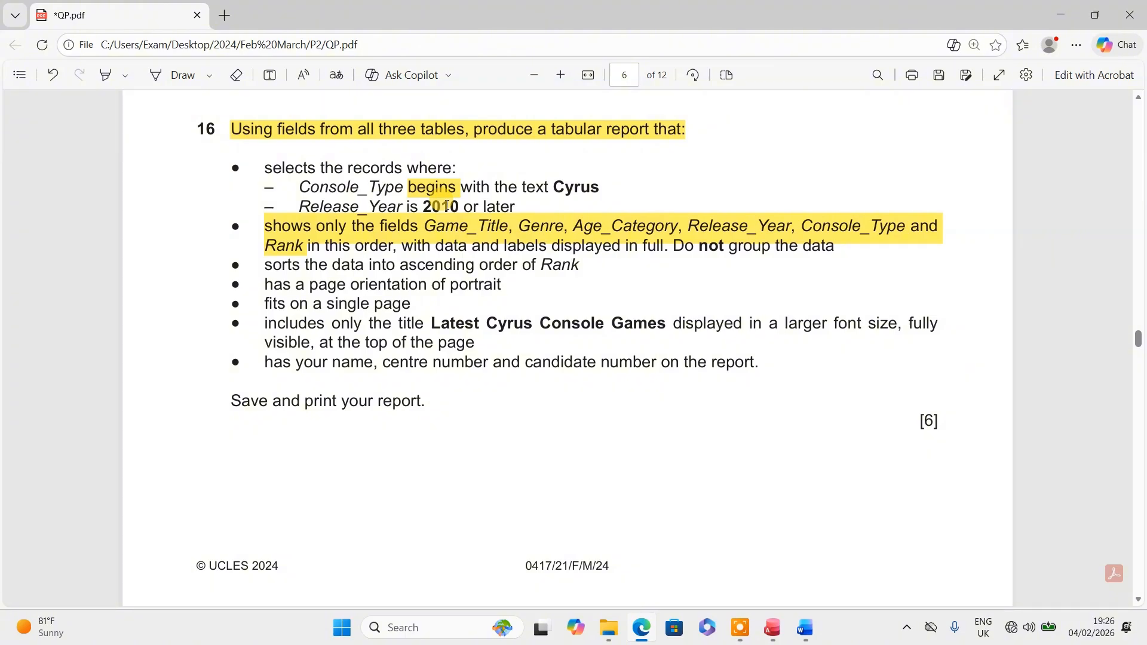
click(768, 626)
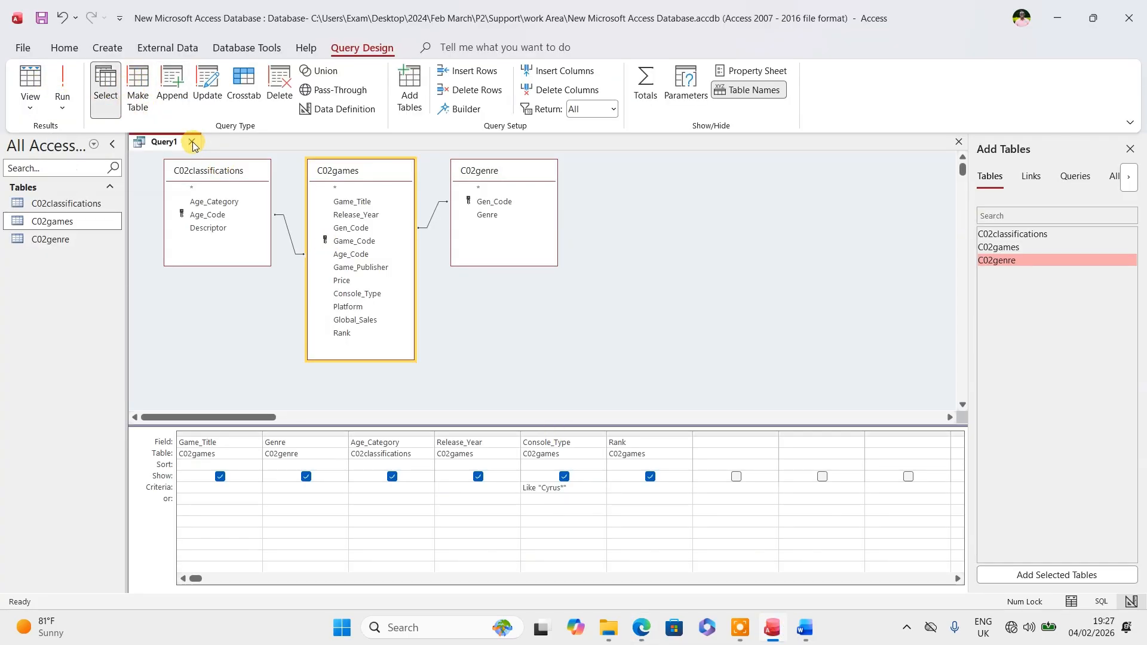
click(63, 84)
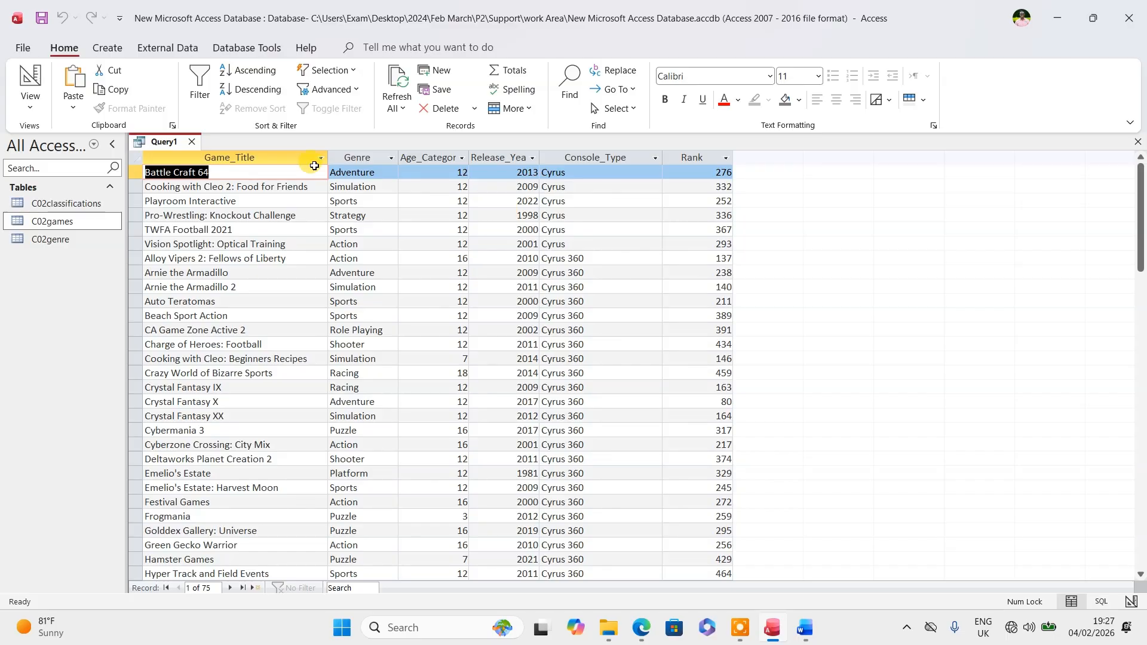
click(29, 77)
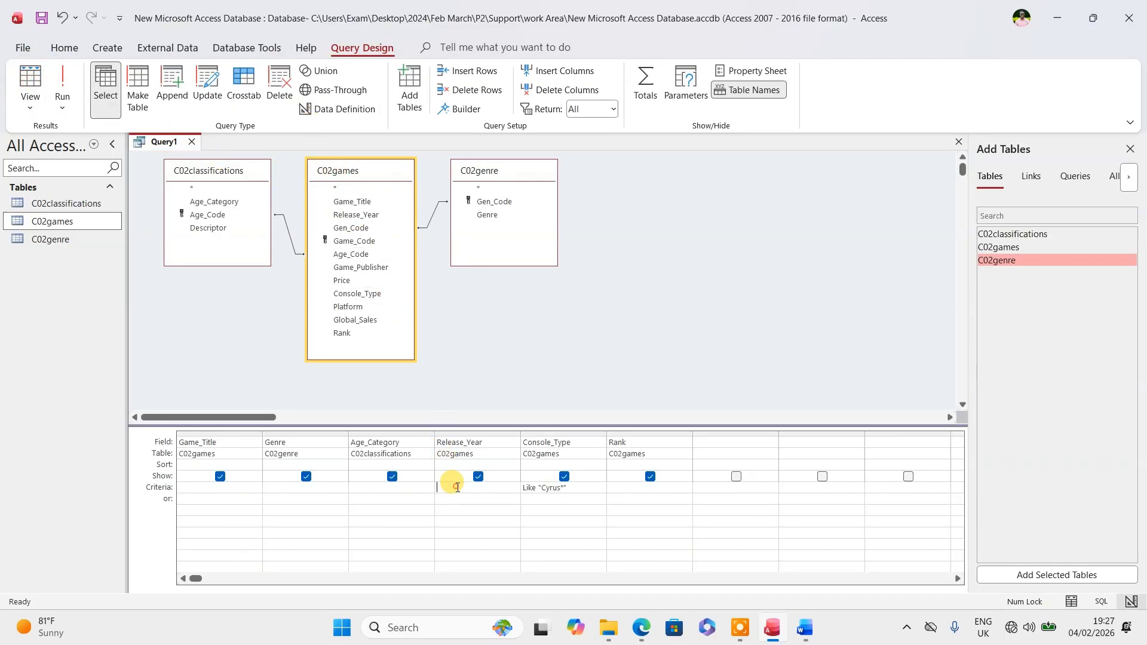
text(>)
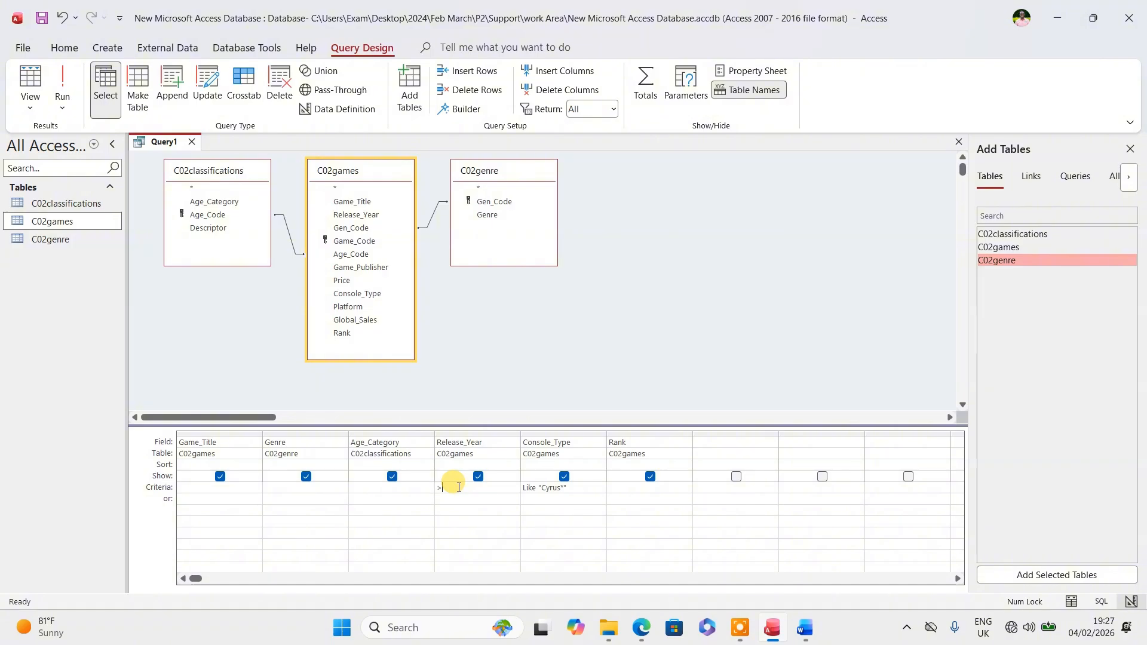
text(=2010)
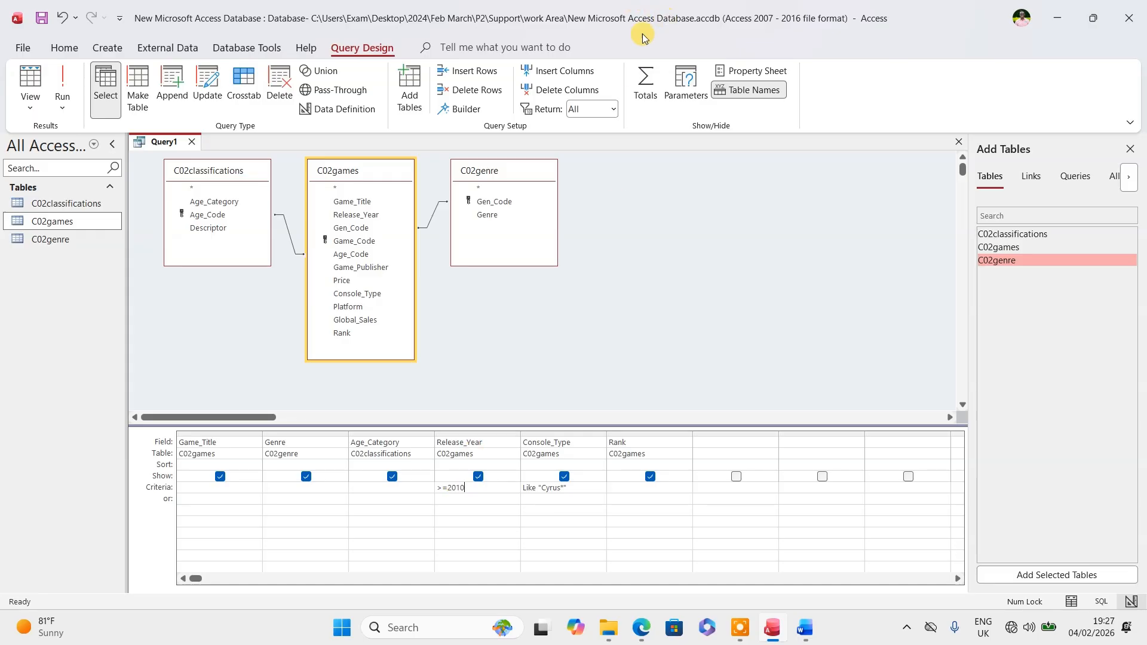
- Run the query and review the Release_Year and Console_Type values of the selected records
click(62, 86)
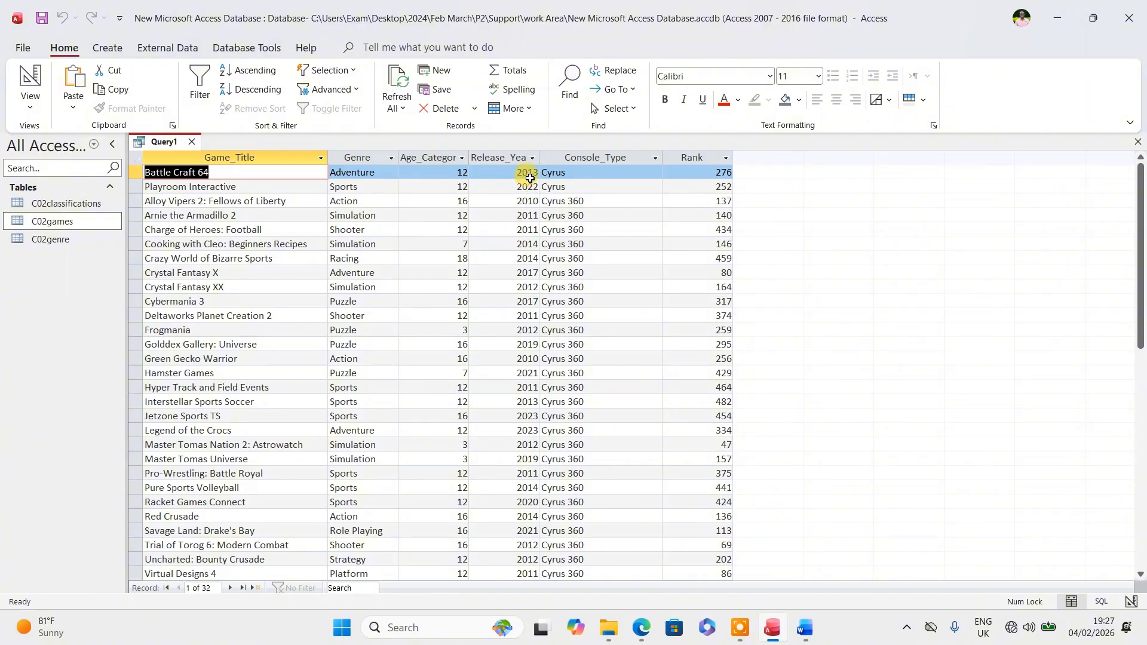
scroll(526, 179, down, 1)
scroll(518, 220, down, 1)
scroll(519, 226, down, 2)
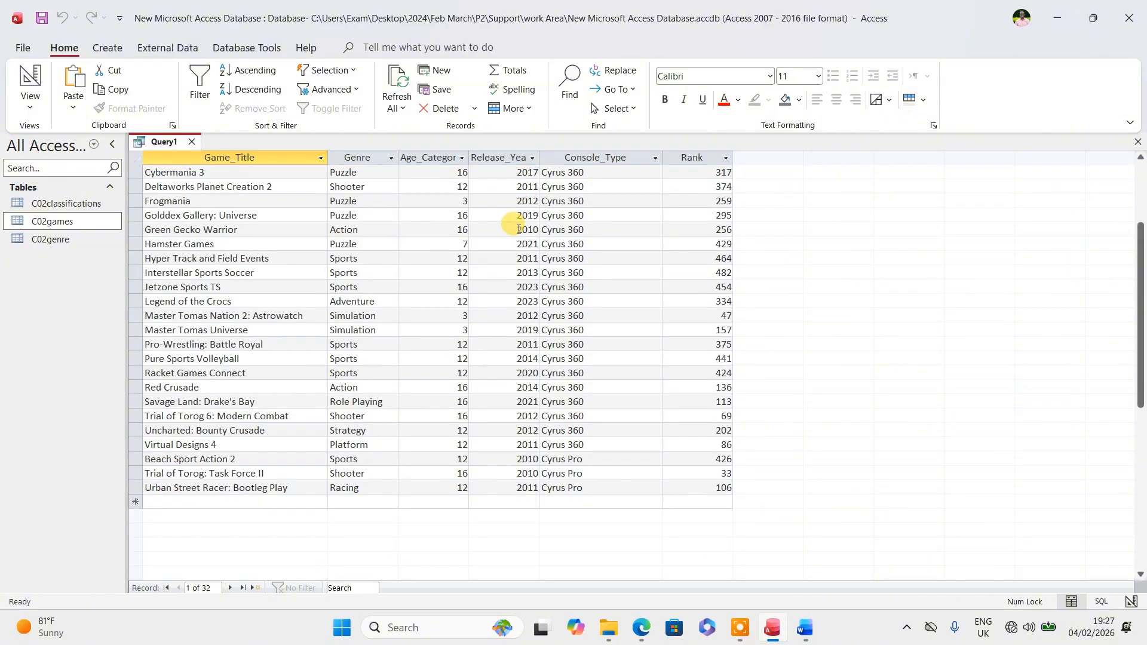
scroll(518, 230, up, 4)
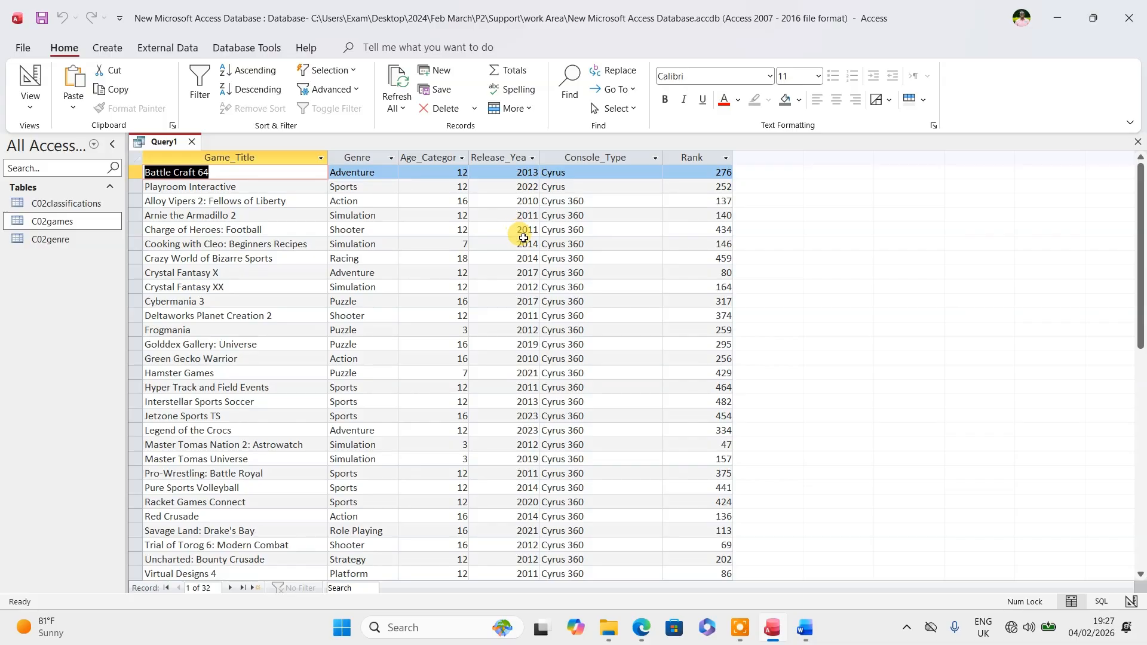
- Switch to the question paper in Edge, highlight question 16's Console_Type and Release_Year conditions in yellow, and read its remaining requirements
click(642, 628)
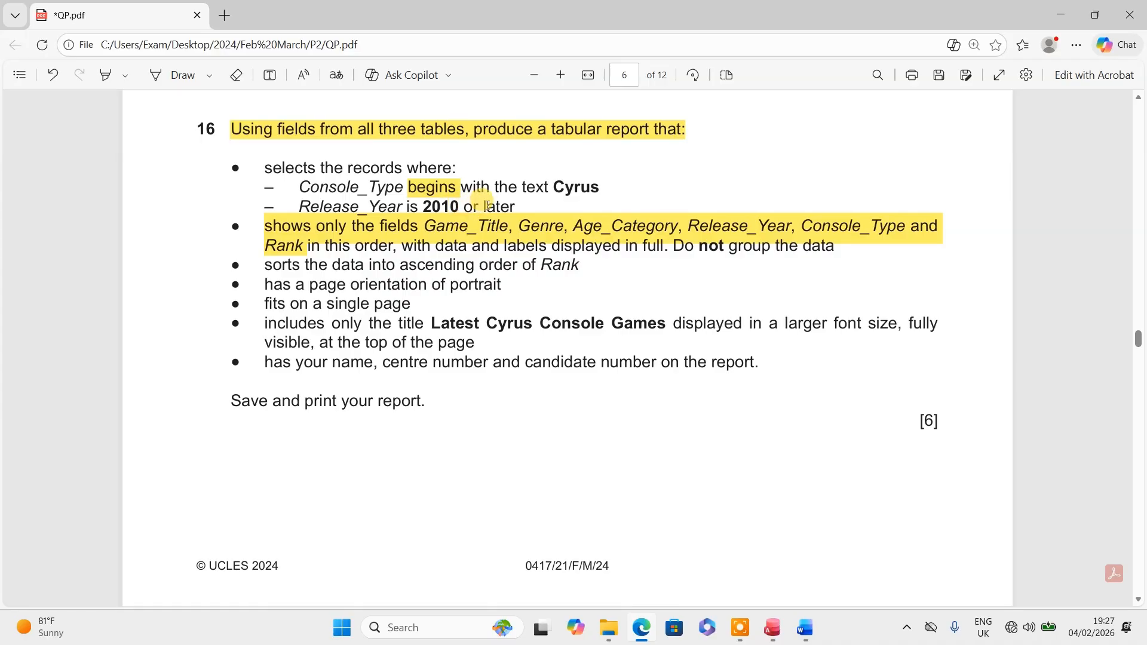
triple_click(521, 207)
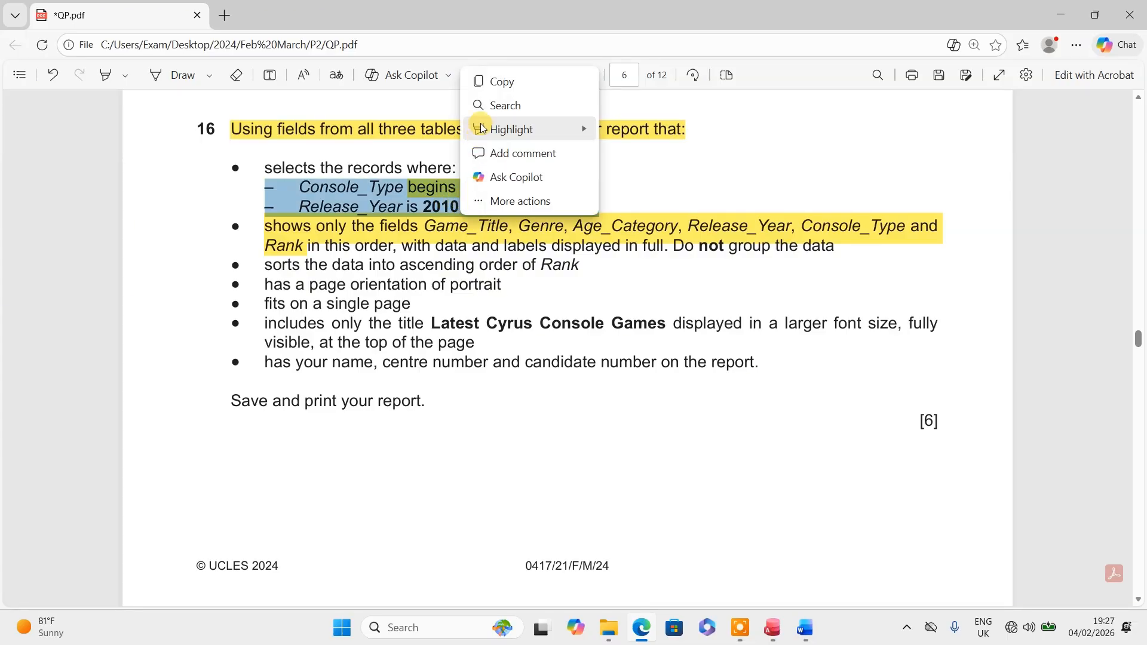
mouse_move(514, 125)
click(627, 129)
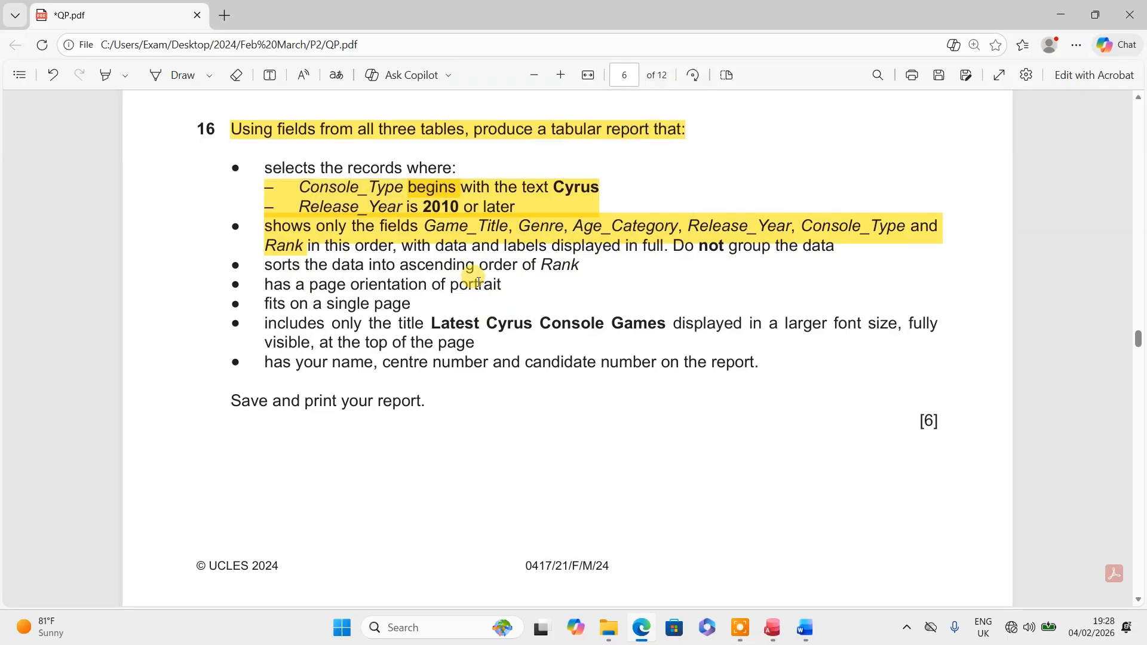
scroll(479, 282, down, 3)
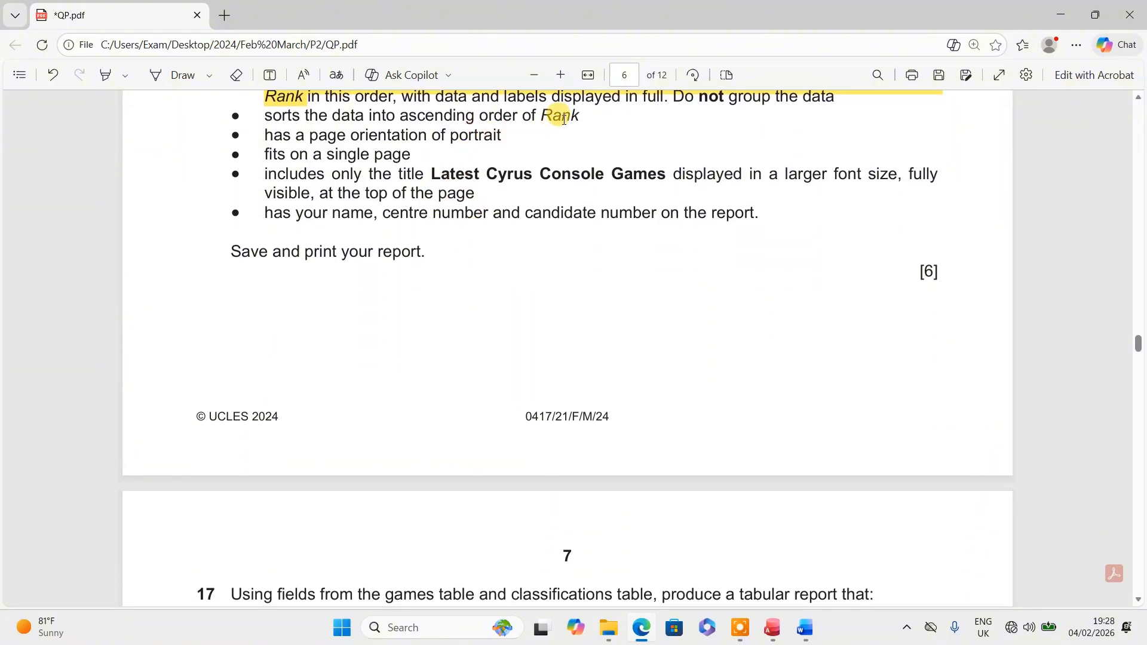
- Switch back to Access and close the query, saving it under the name rpt 1
click(773, 627)
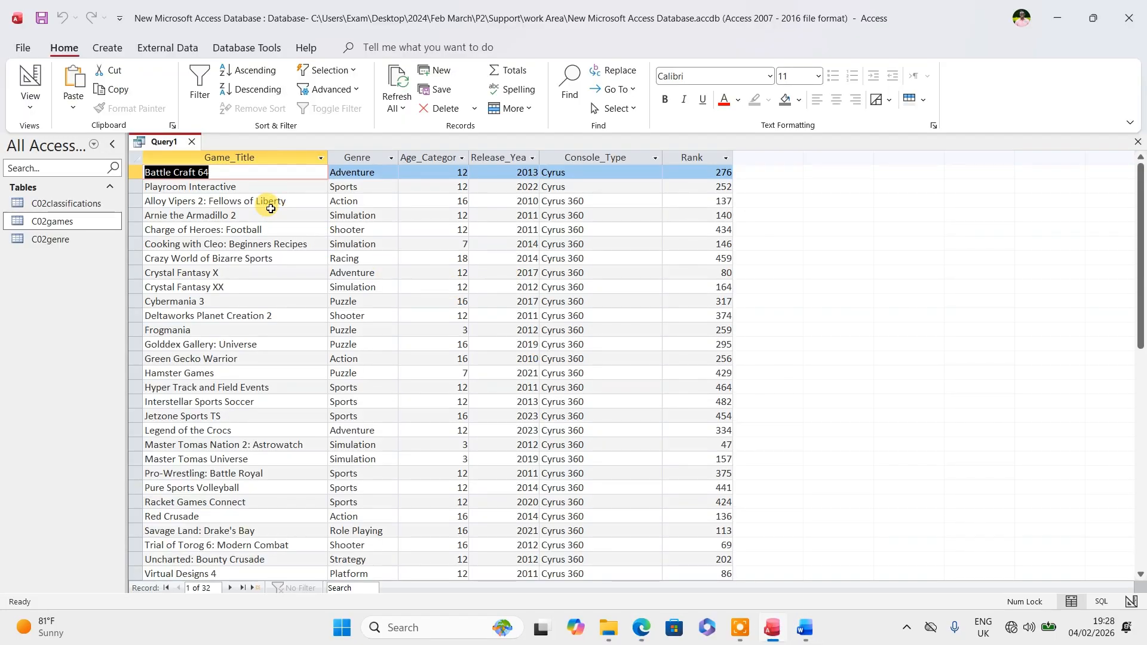
click(191, 141)
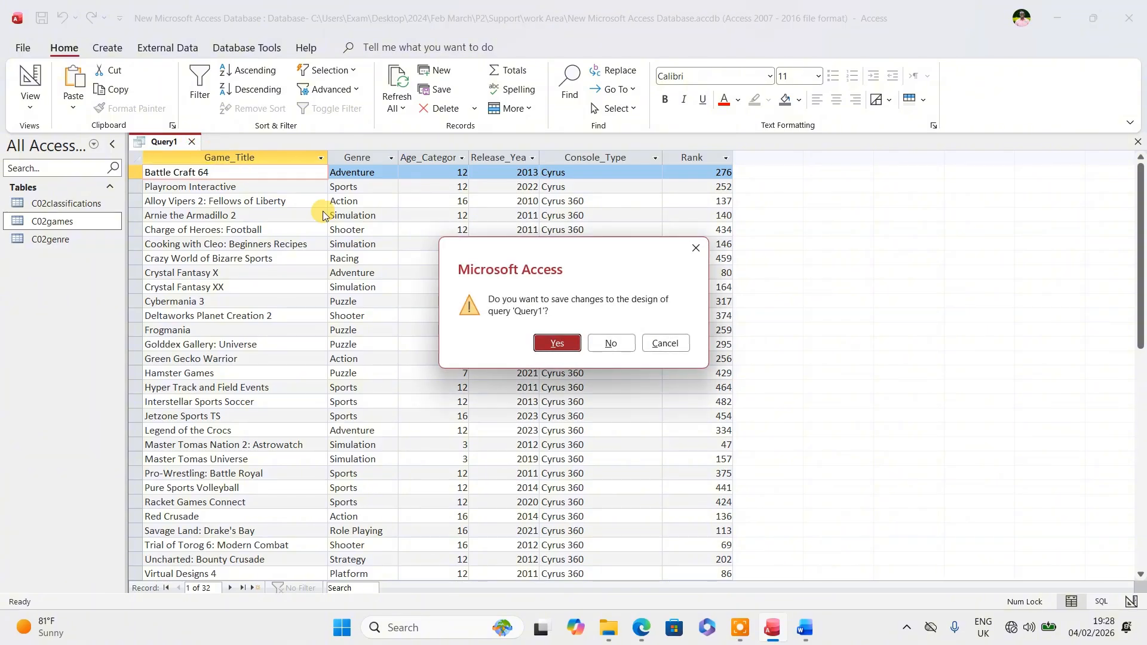
click(557, 343)
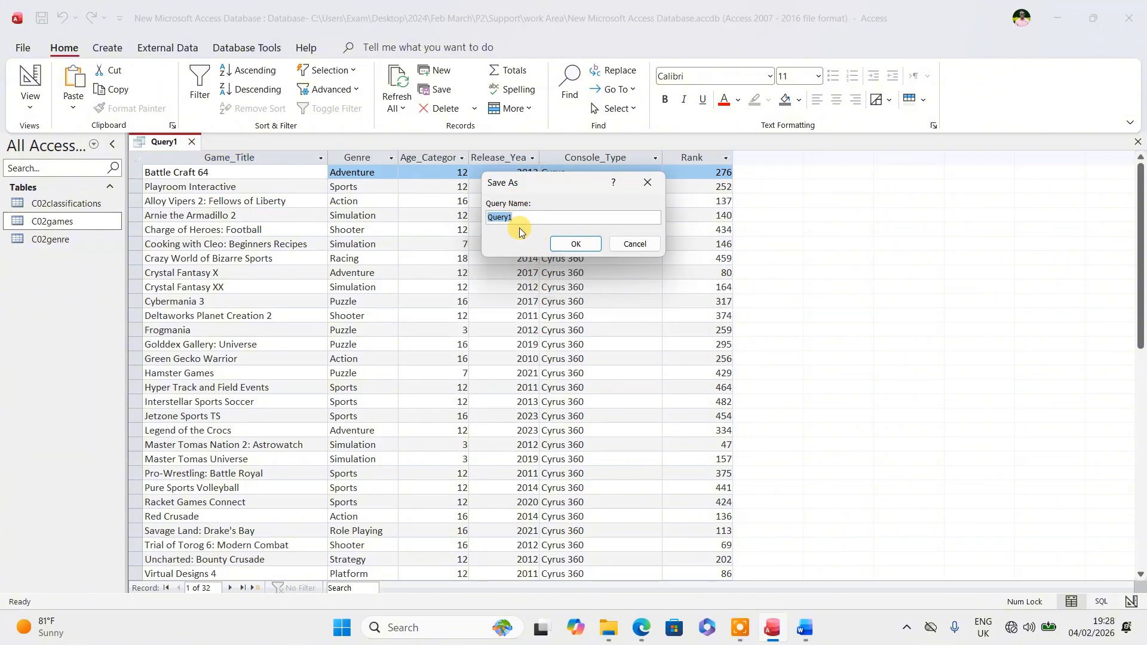
text(rpt 1)
click(576, 245)
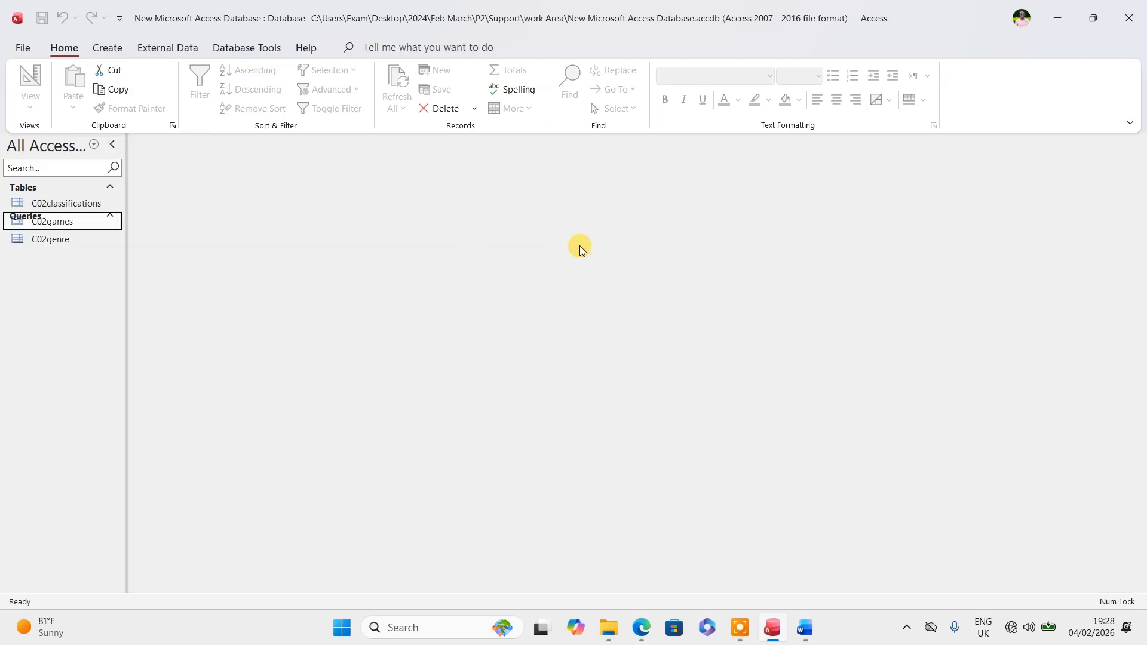
- Glance at question 16 in Edge, then start a Report Wizard report in Access from query rpt 1 with all six fields included
click(642, 627)
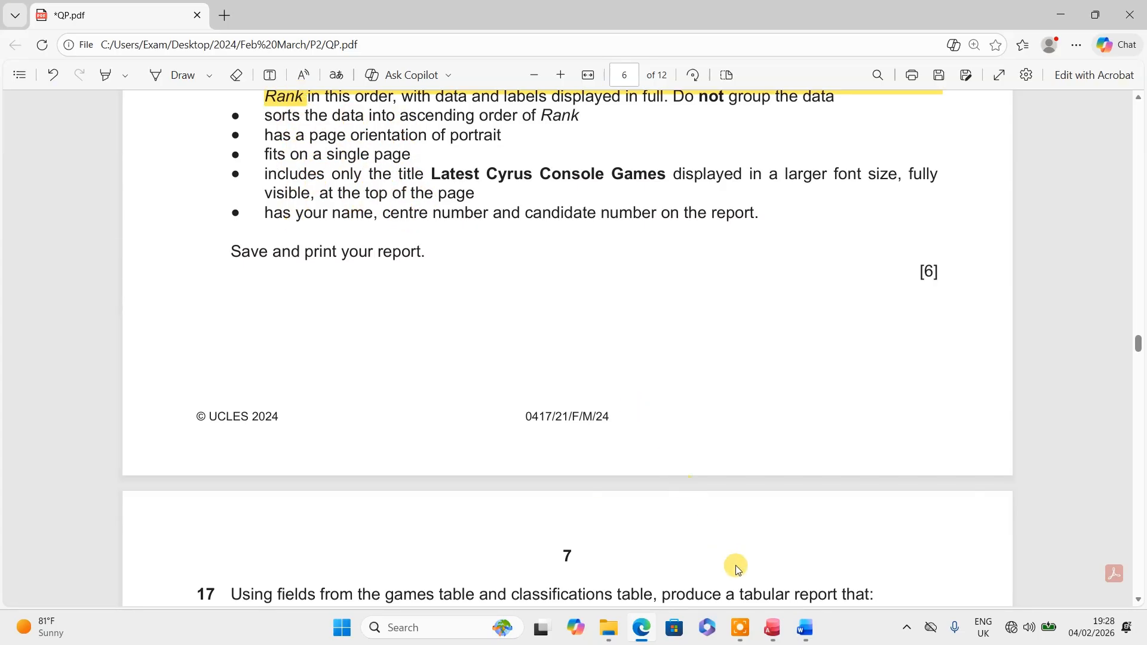
click(772, 628)
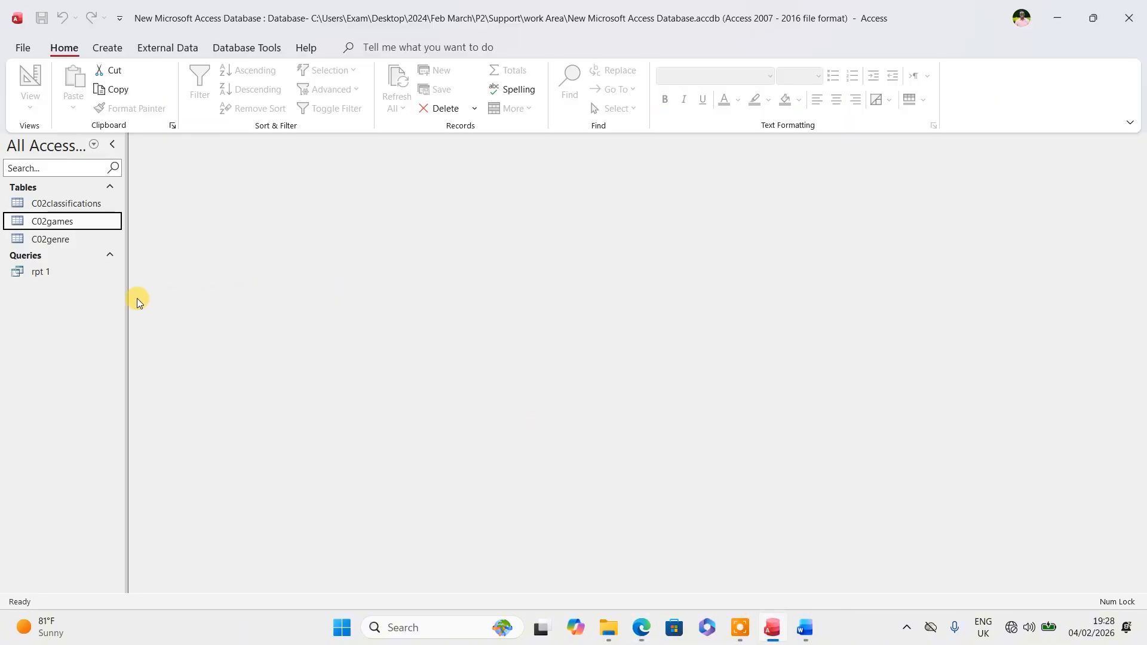
click(44, 276)
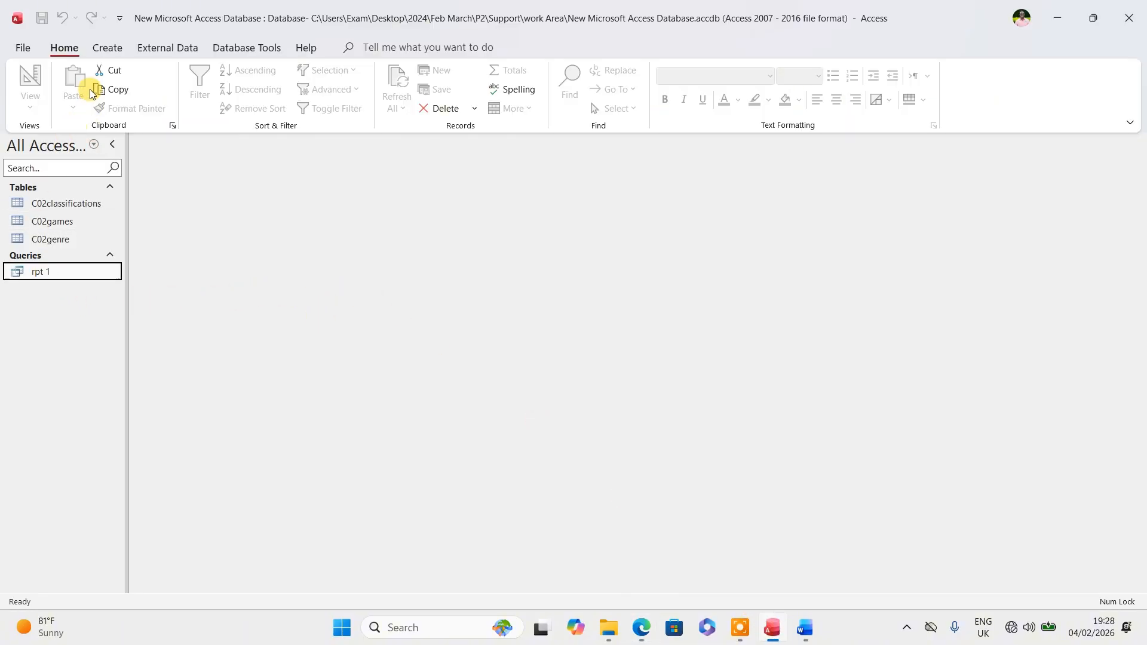
click(109, 49)
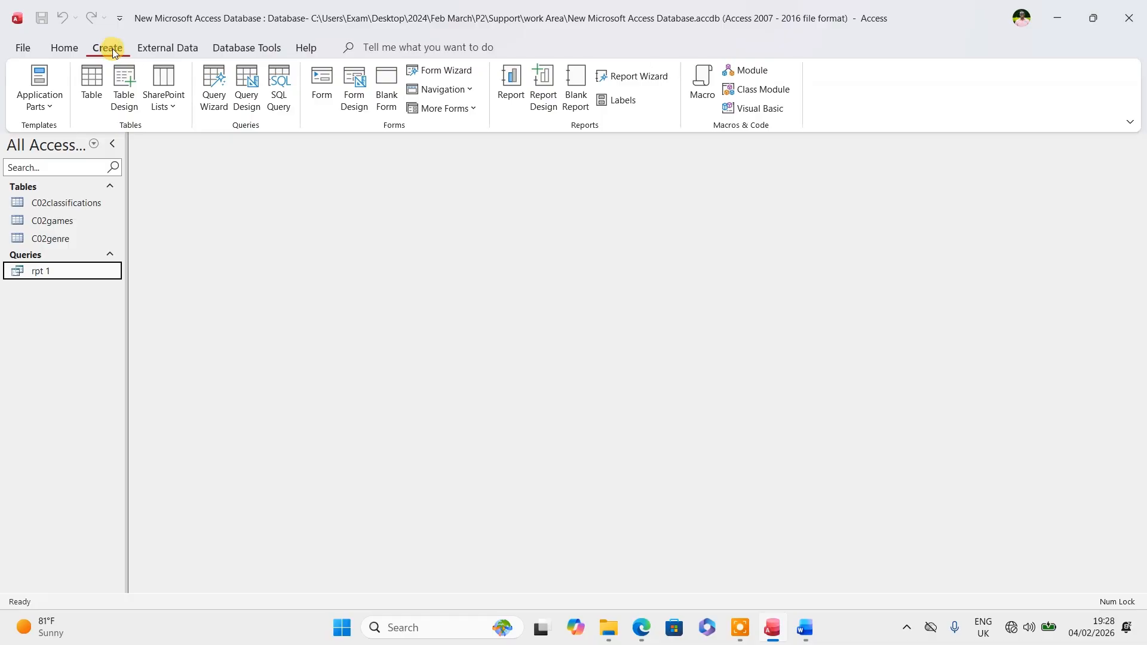
click(619, 78)
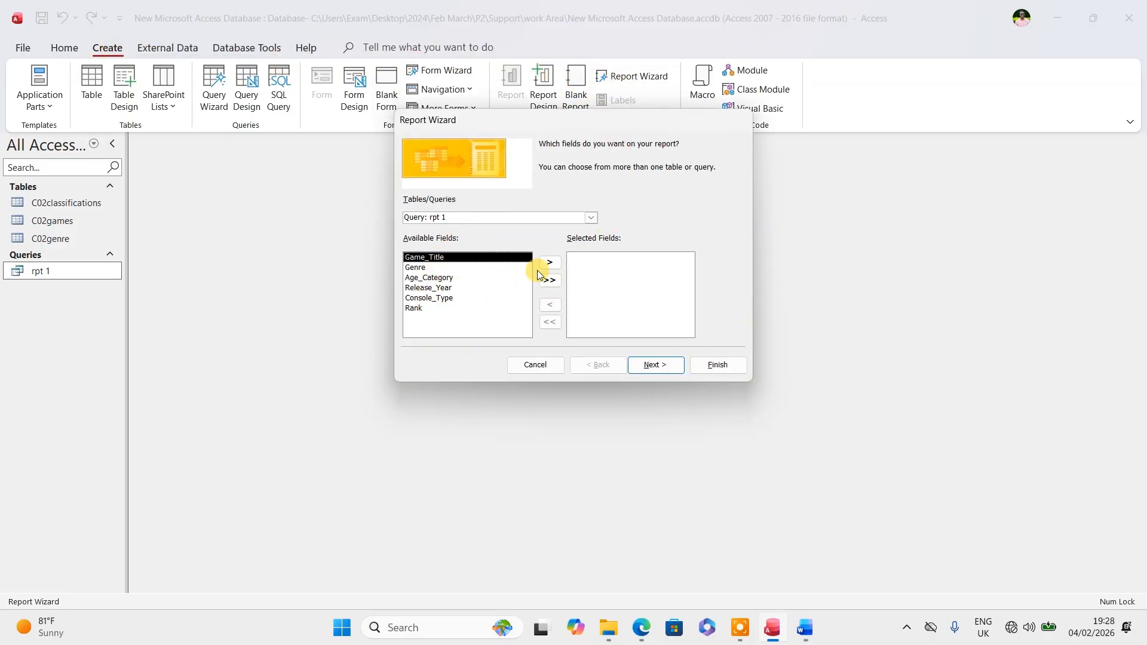
click(548, 280)
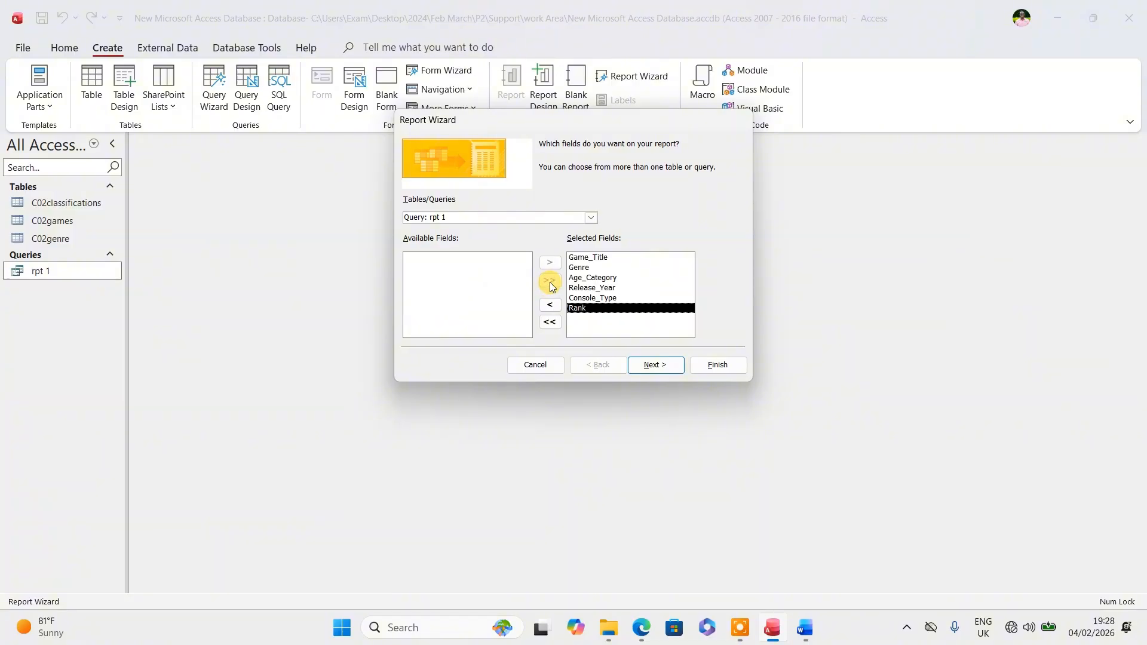
click(650, 364)
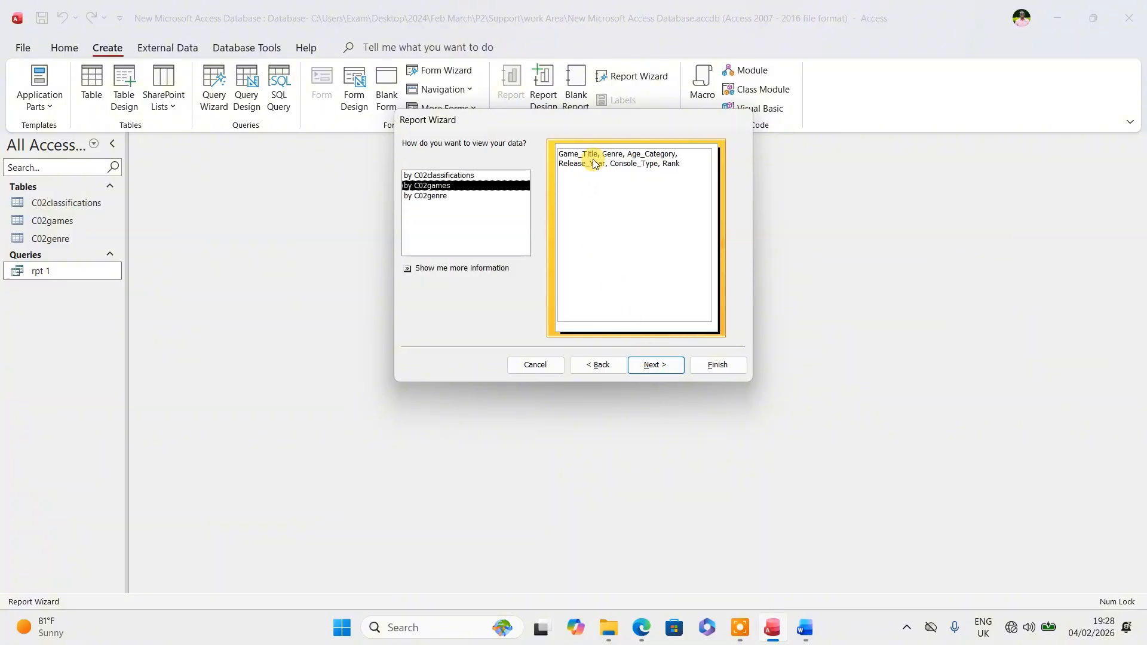
- Compare the wizard's views by C02genre, C02classifications and C02games, checking question 16's grouping instruction in Edge before returning to Access
click(459, 197)
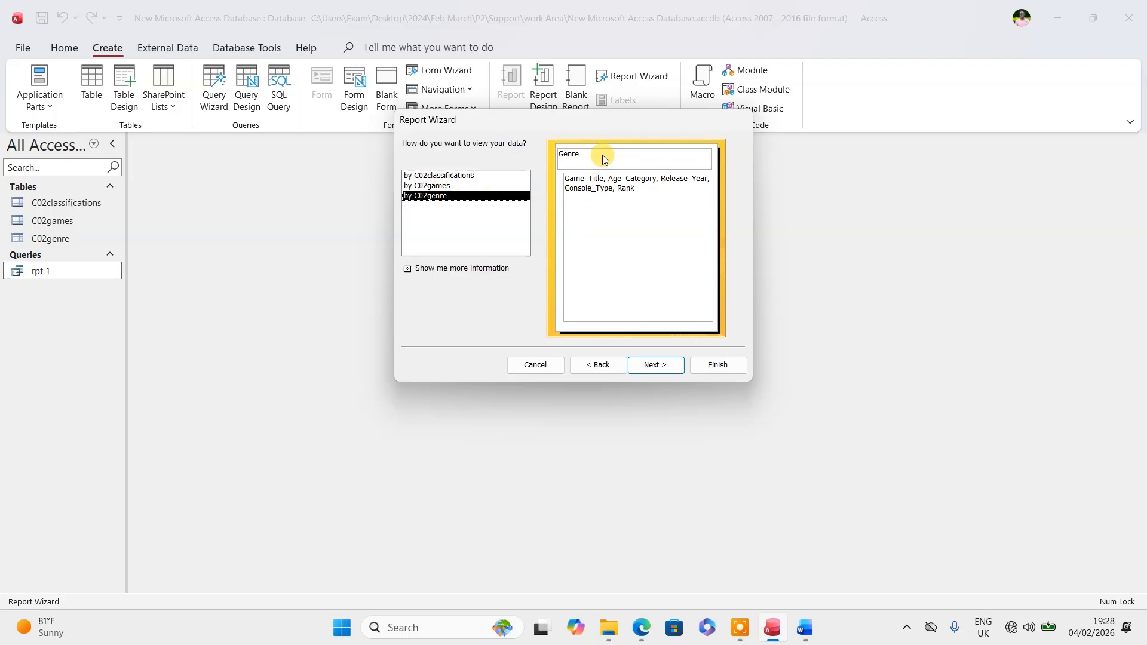
click(457, 177)
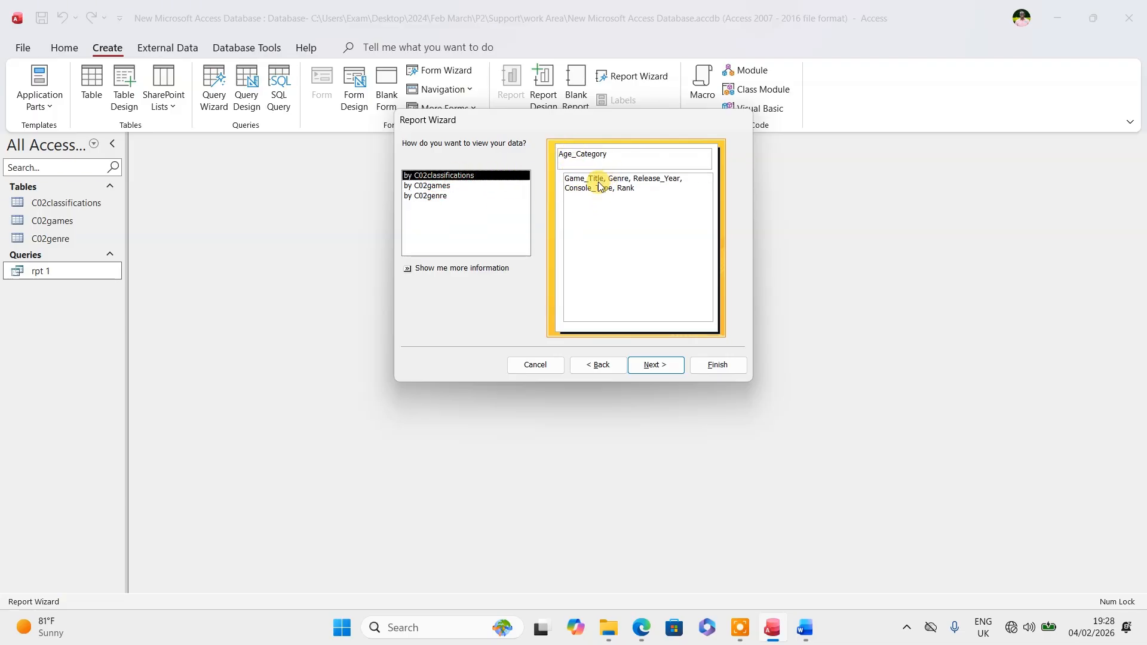
click(434, 186)
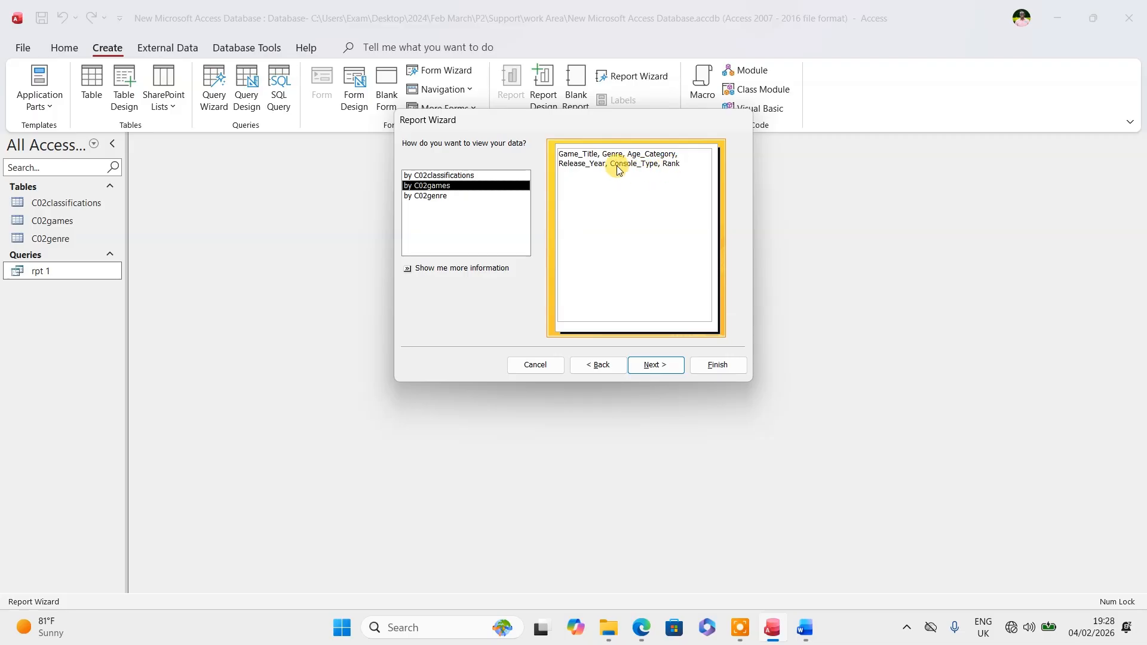
click(641, 628)
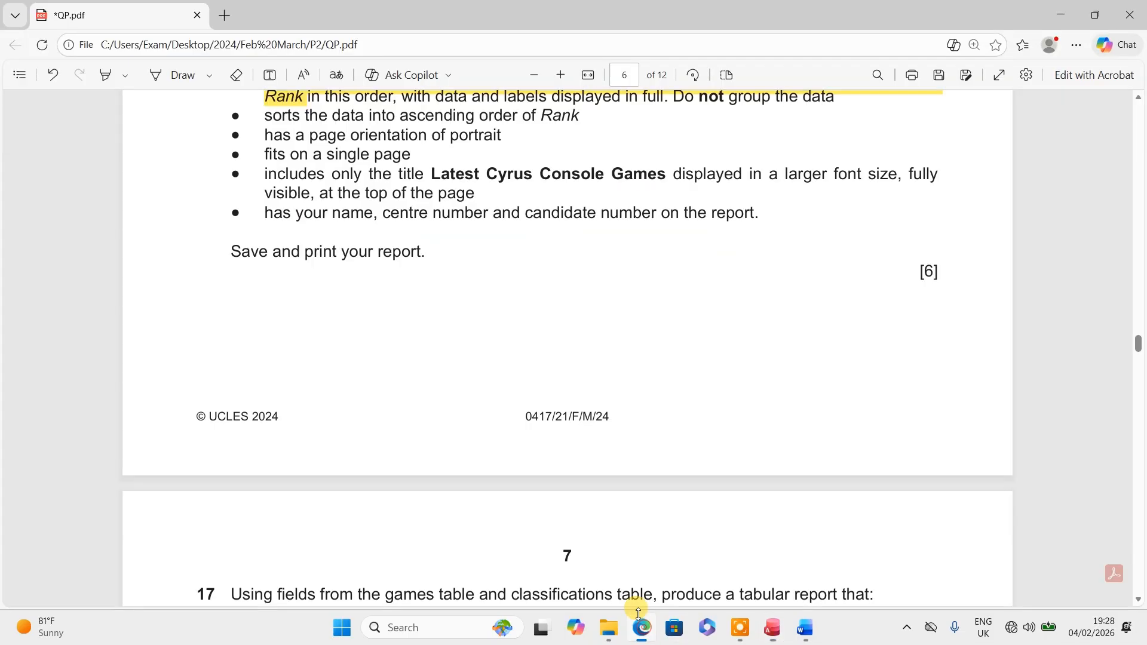
scroll(582, 206, up, 2)
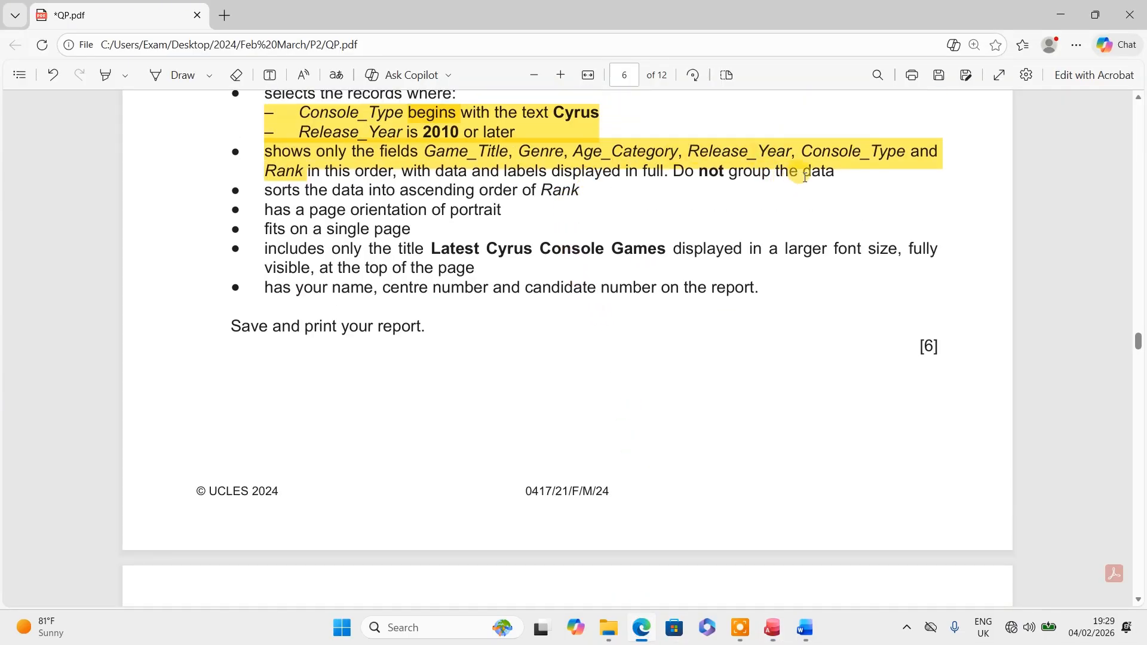
click(772, 627)
click(440, 197)
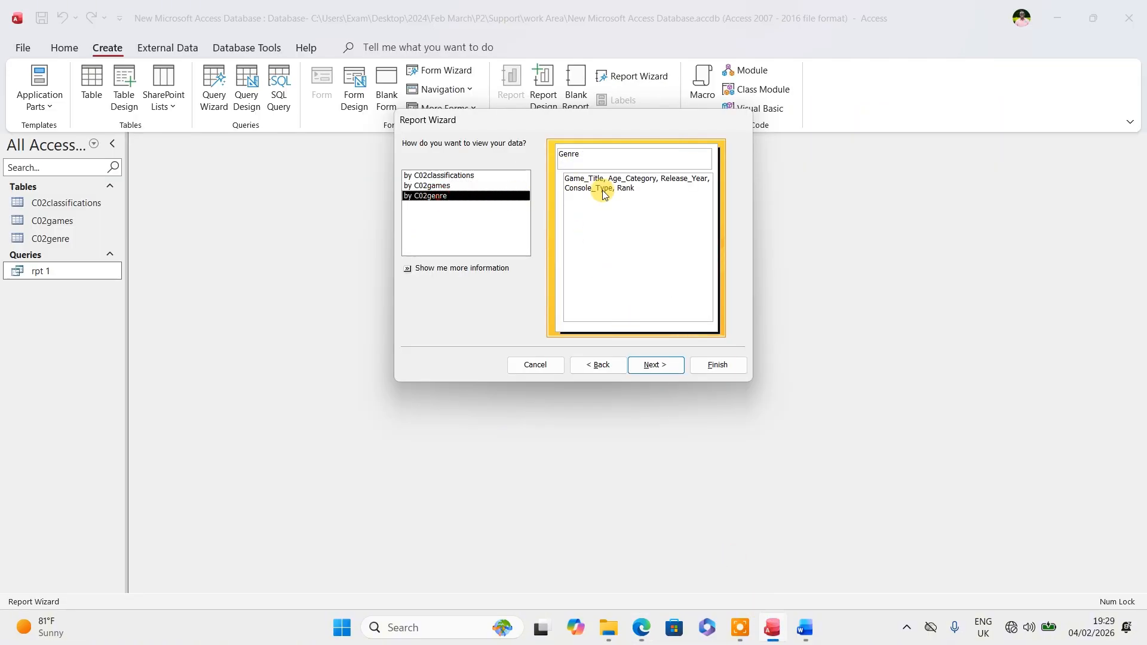
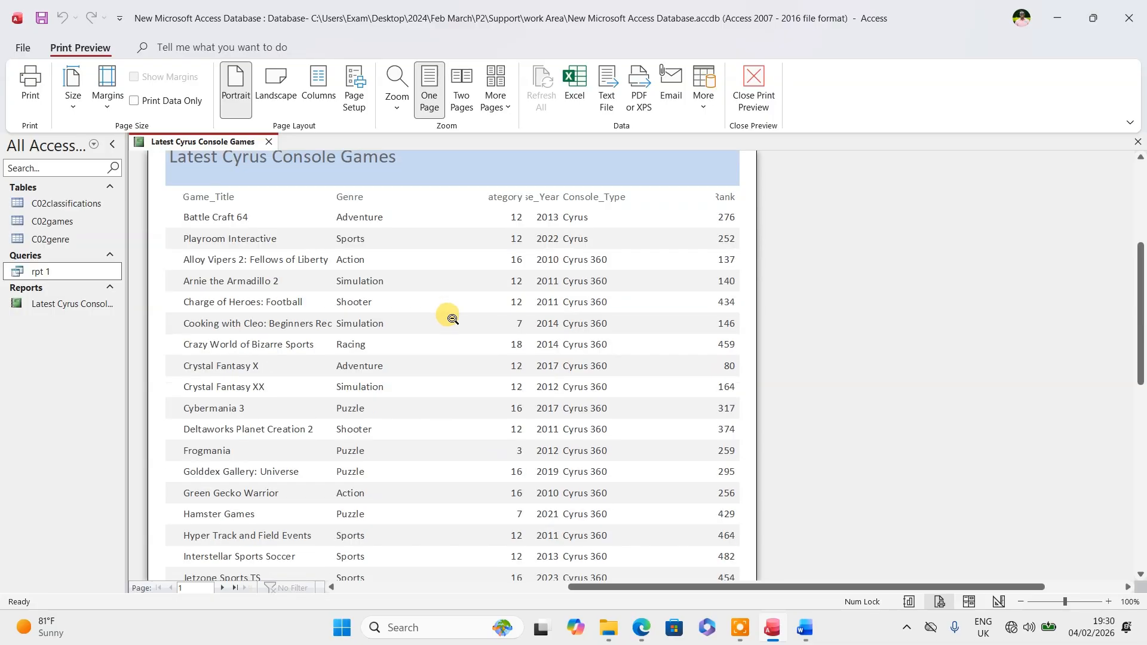
- Review the report's first page in print preview, close the preview to reach Design View, and close the Field List
scroll(456, 318, down, 2)
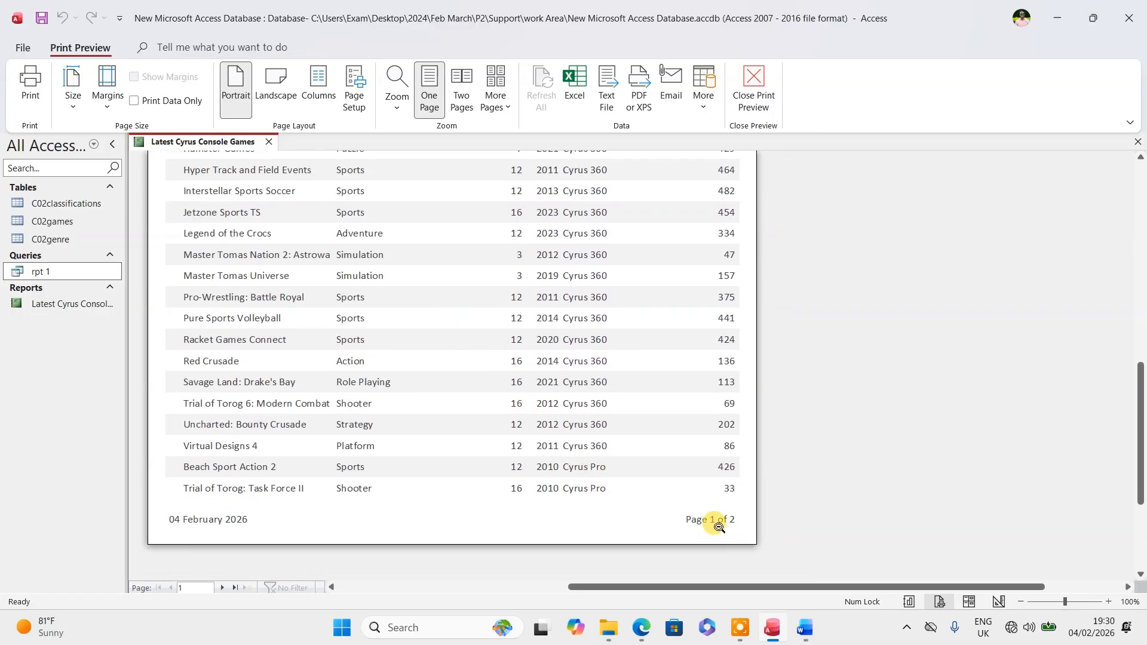
scroll(498, 344, up, 7)
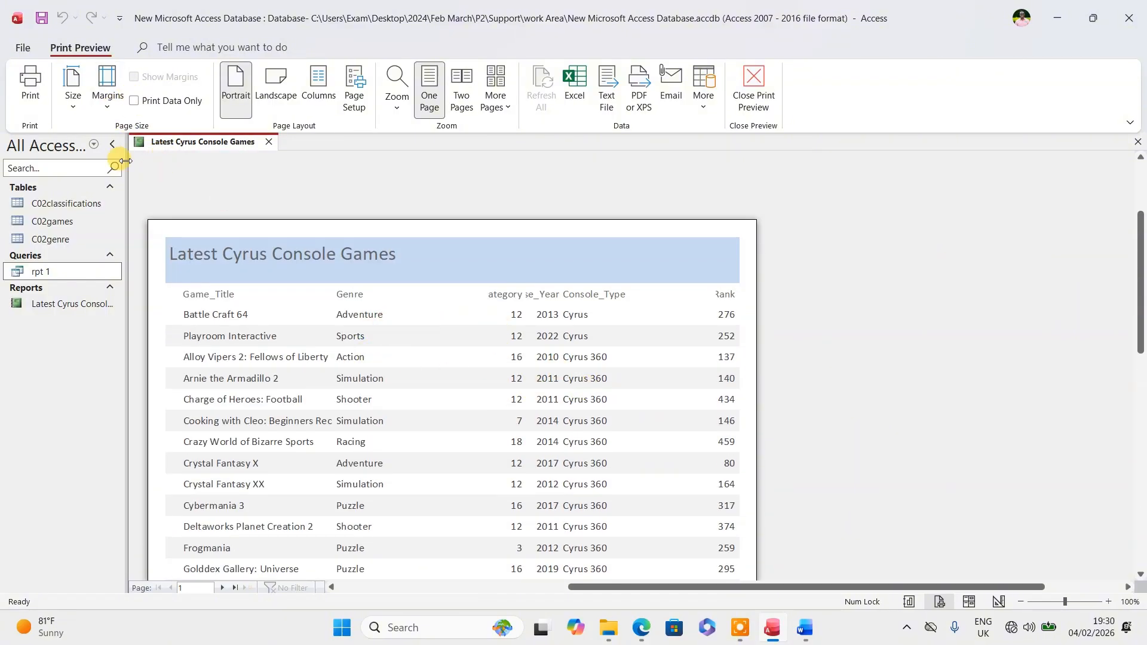
click(751, 96)
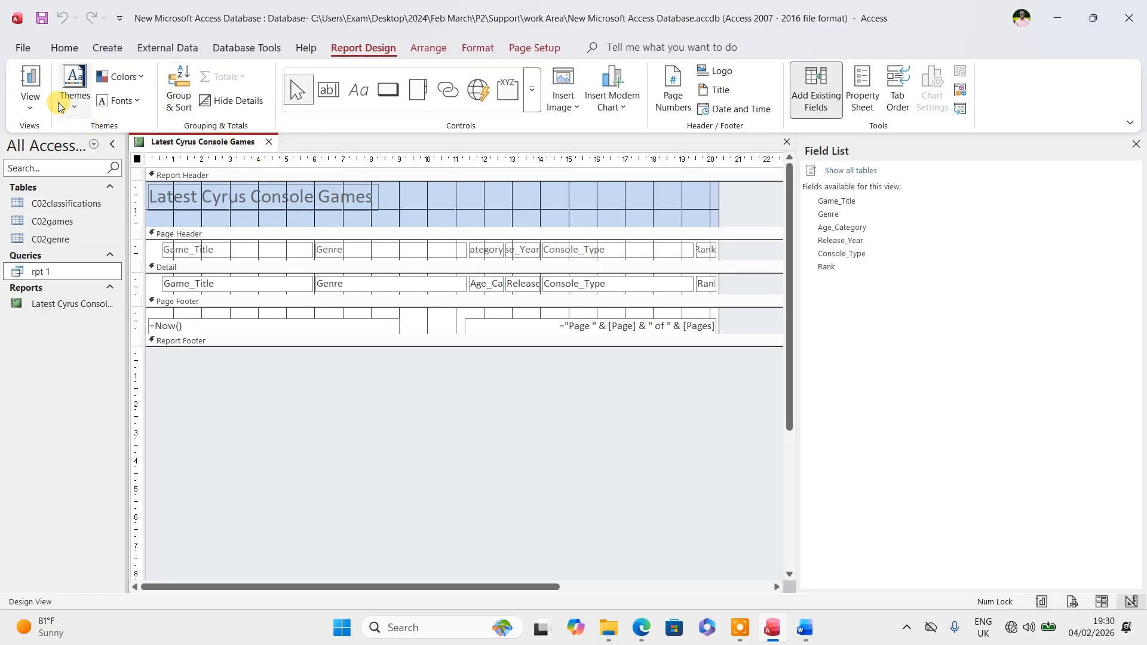
click(34, 104)
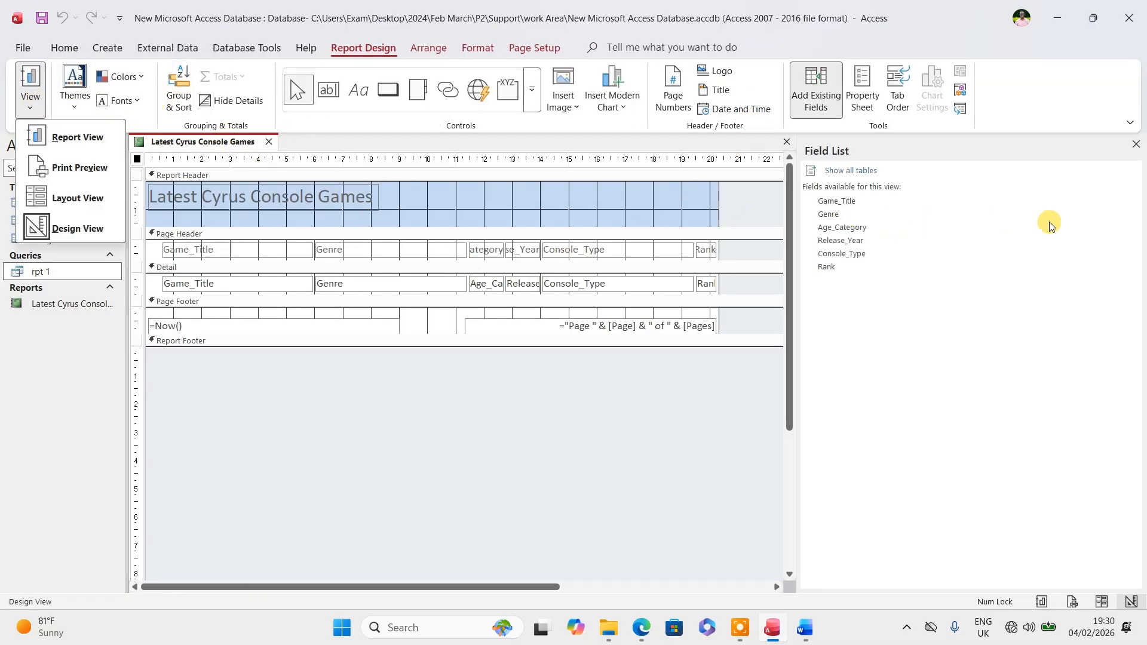
click(1134, 145)
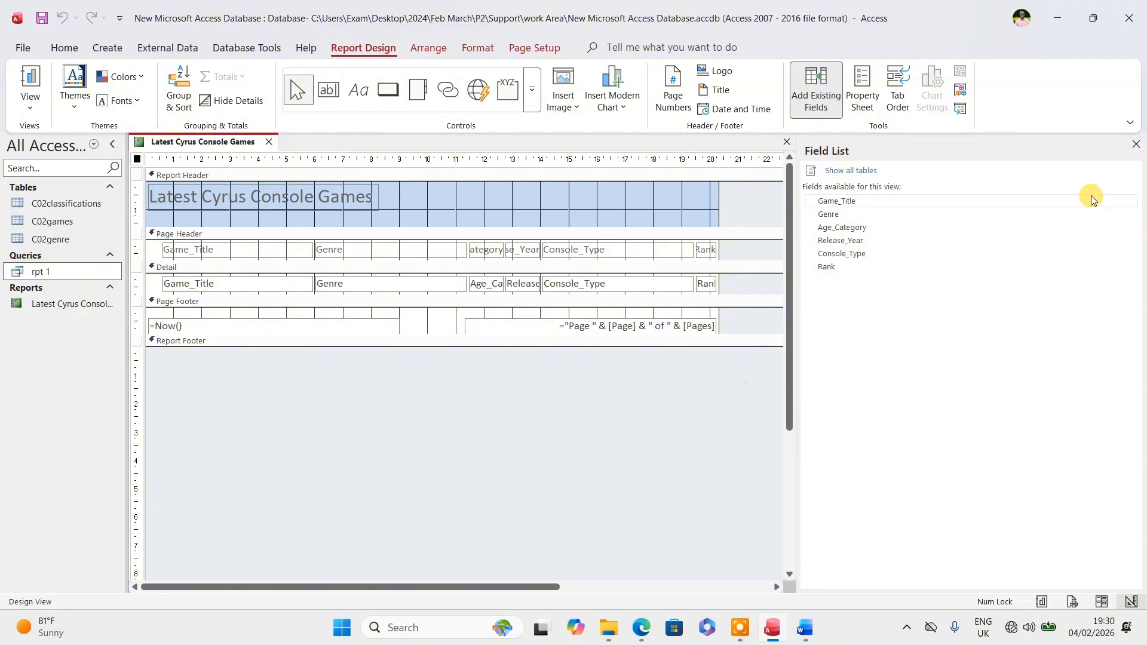
click(1137, 145)
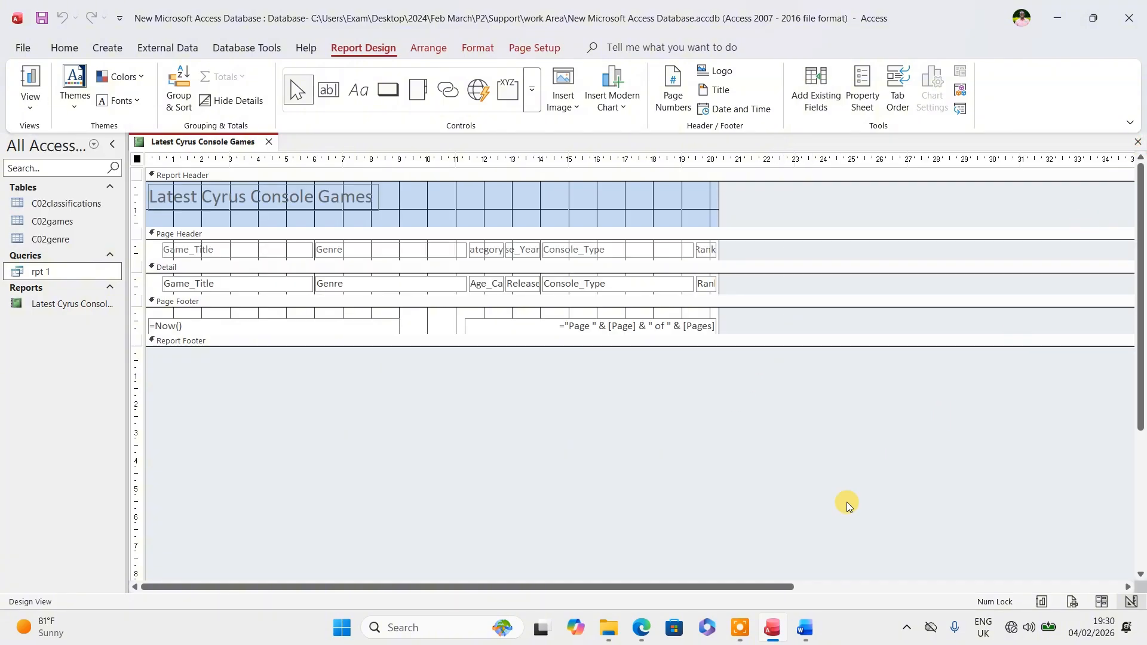
- Switch to the question paper in Edge and highlight question 16's requirements from the Rank sort through the report title in yellow
click(644, 628)
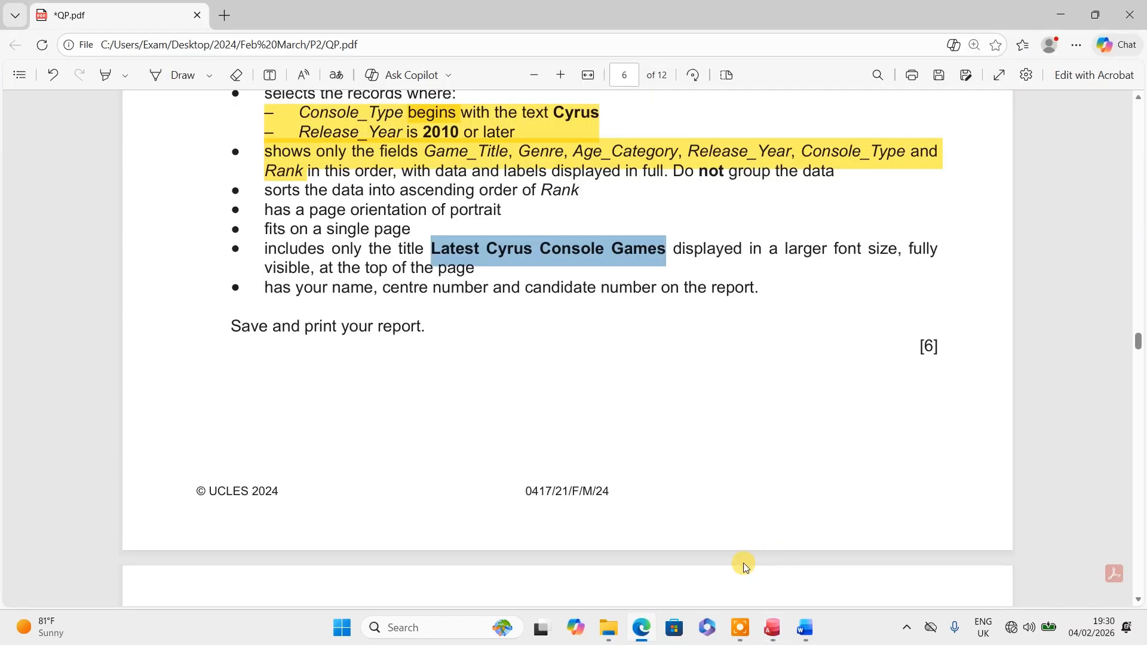
click(527, 358)
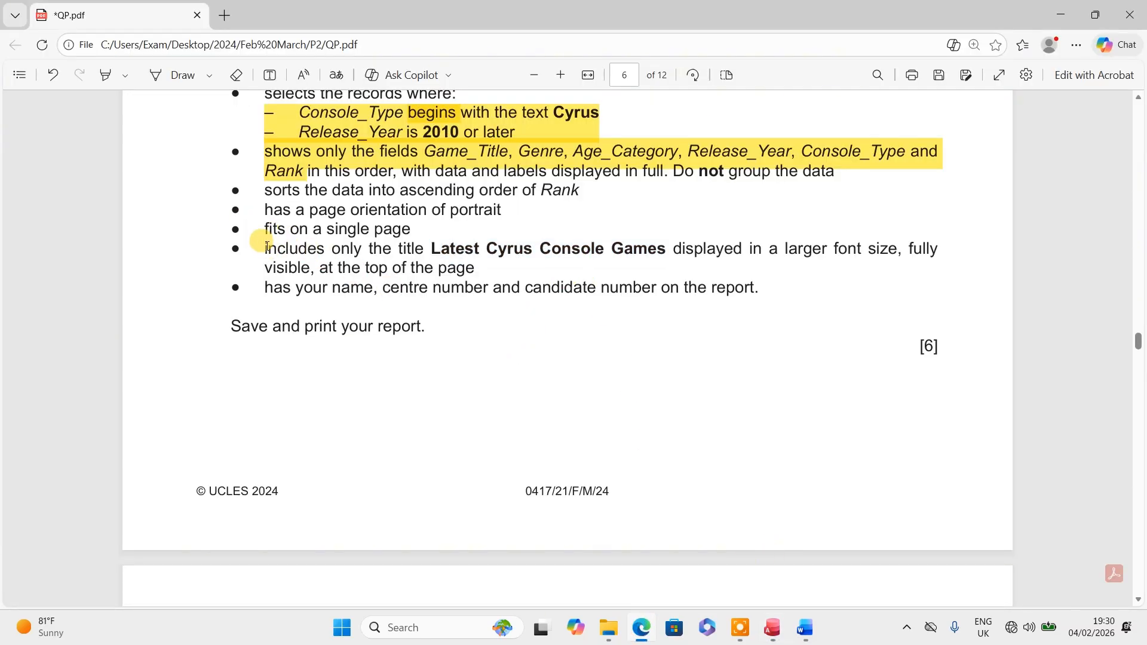
drag(267, 205, 943, 236)
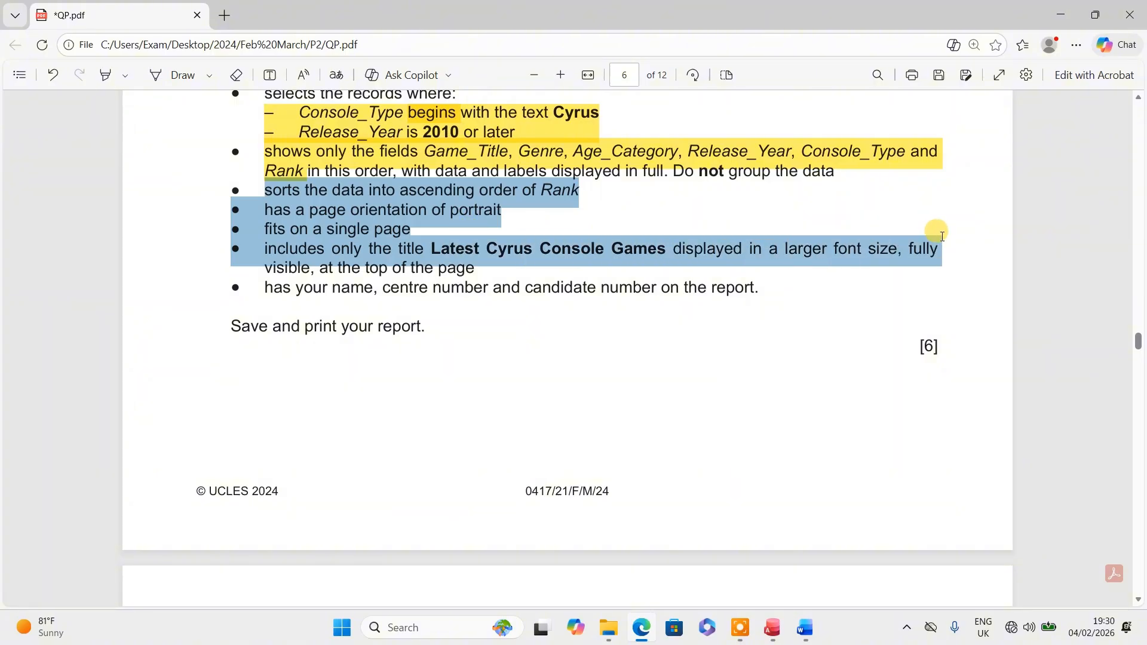
click(421, 210)
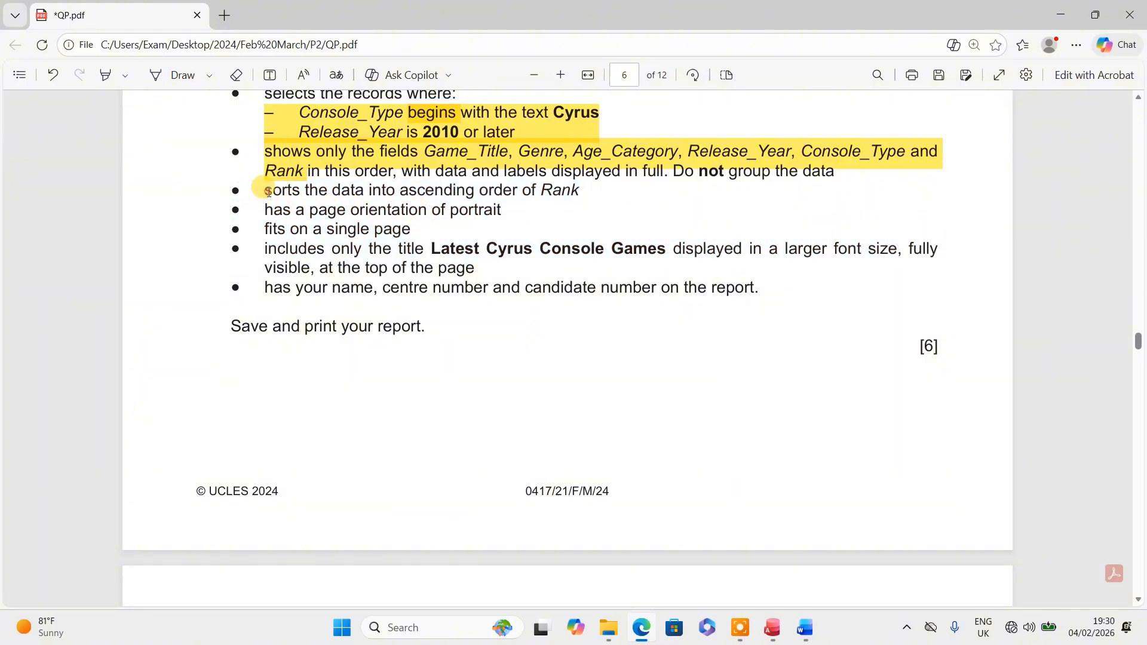
drag(267, 191, 479, 266)
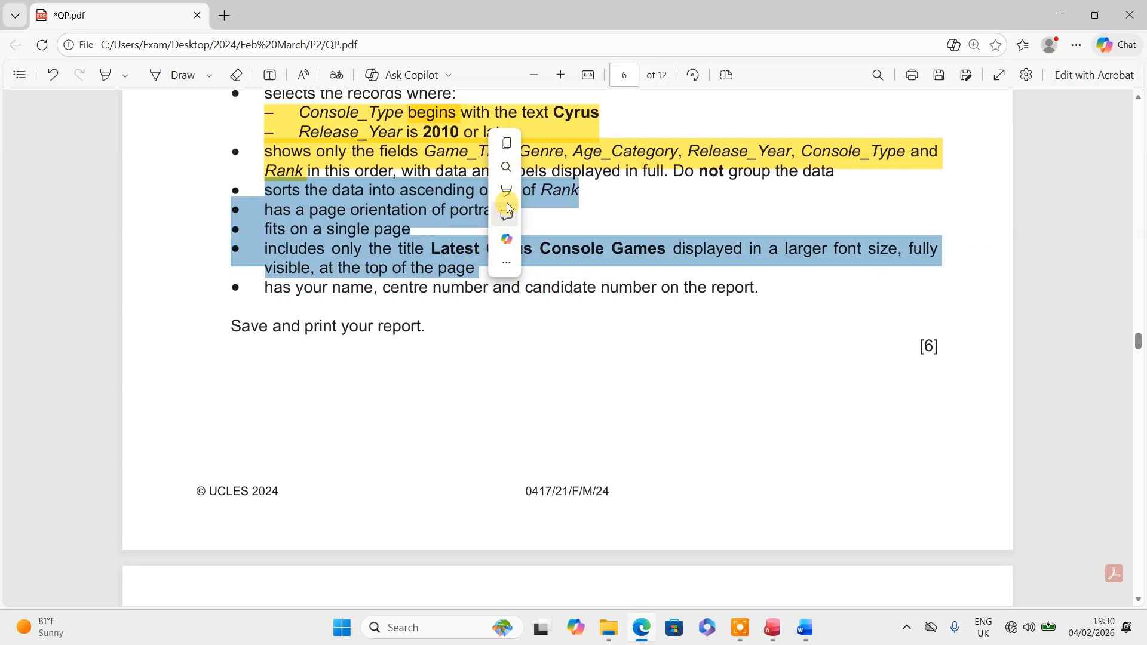
mouse_move(598, 196)
click(651, 193)
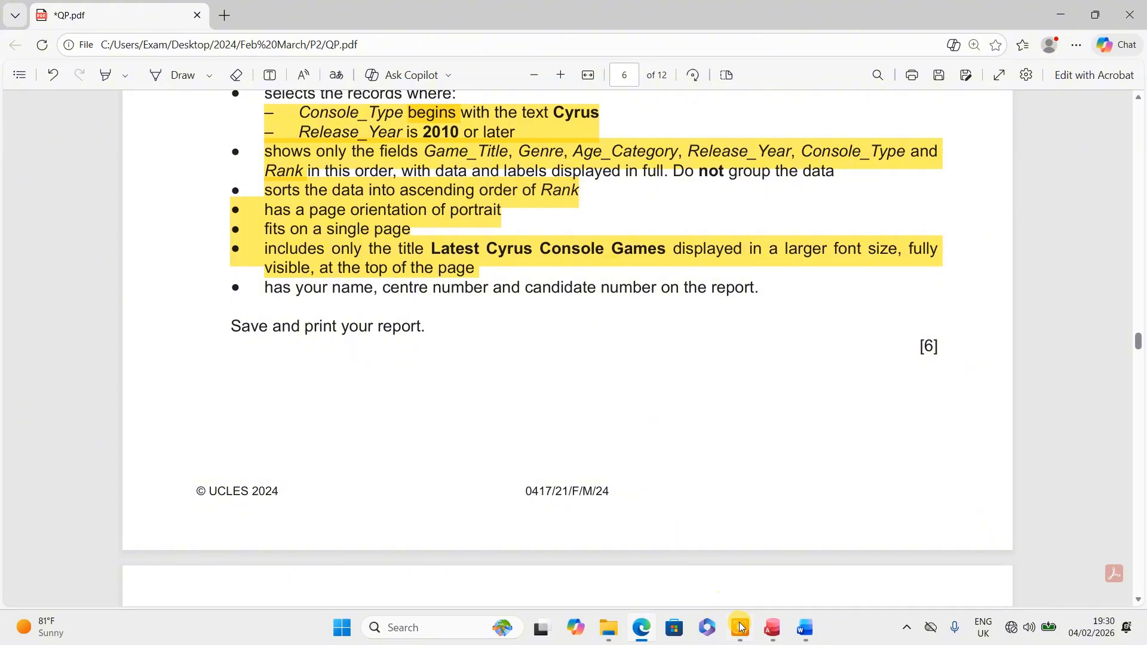
- Switch back to Access and sort the report by Rank from smallest to largest, checking the order against the question paper
click(772, 629)
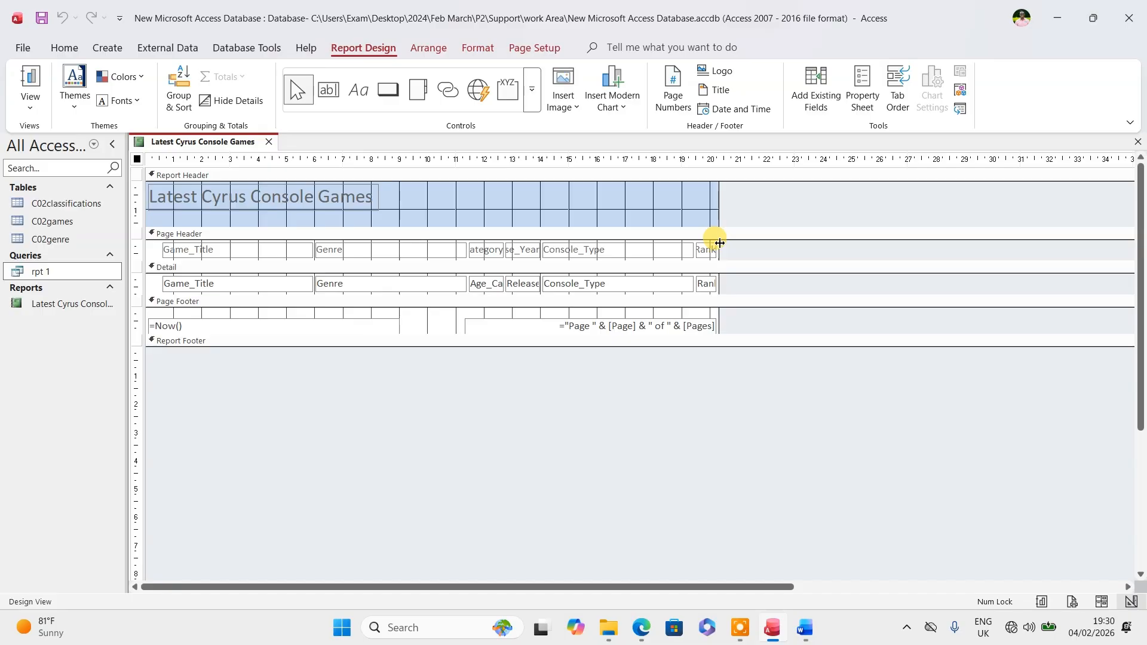
click(705, 283)
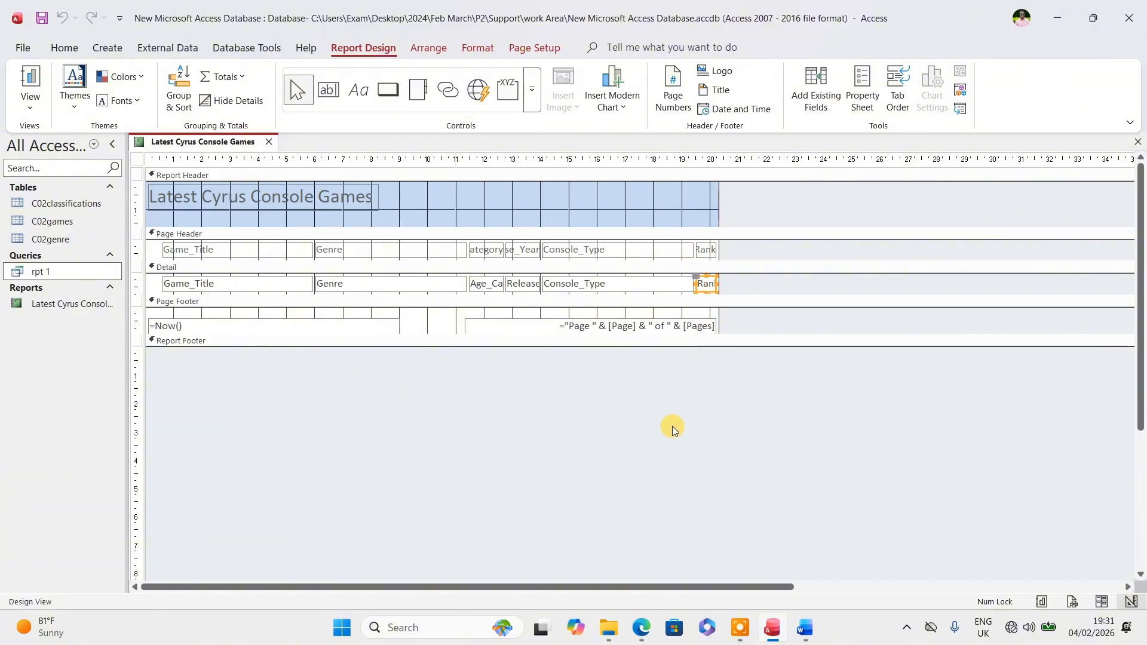
click(567, 403)
click(182, 82)
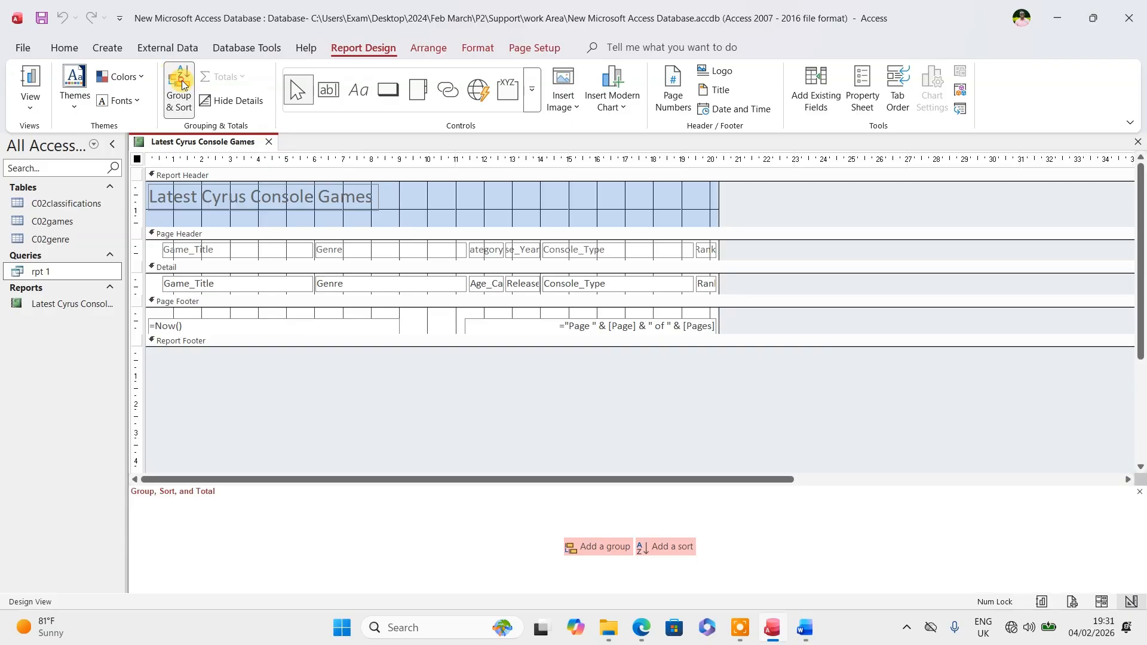
click(664, 548)
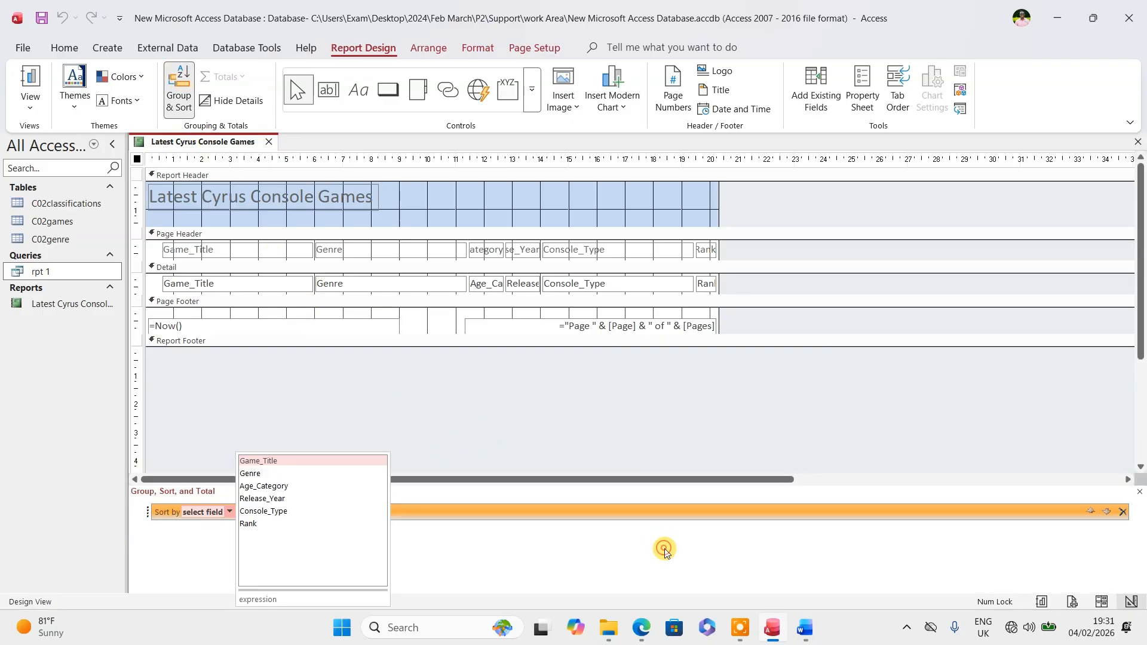
click(249, 524)
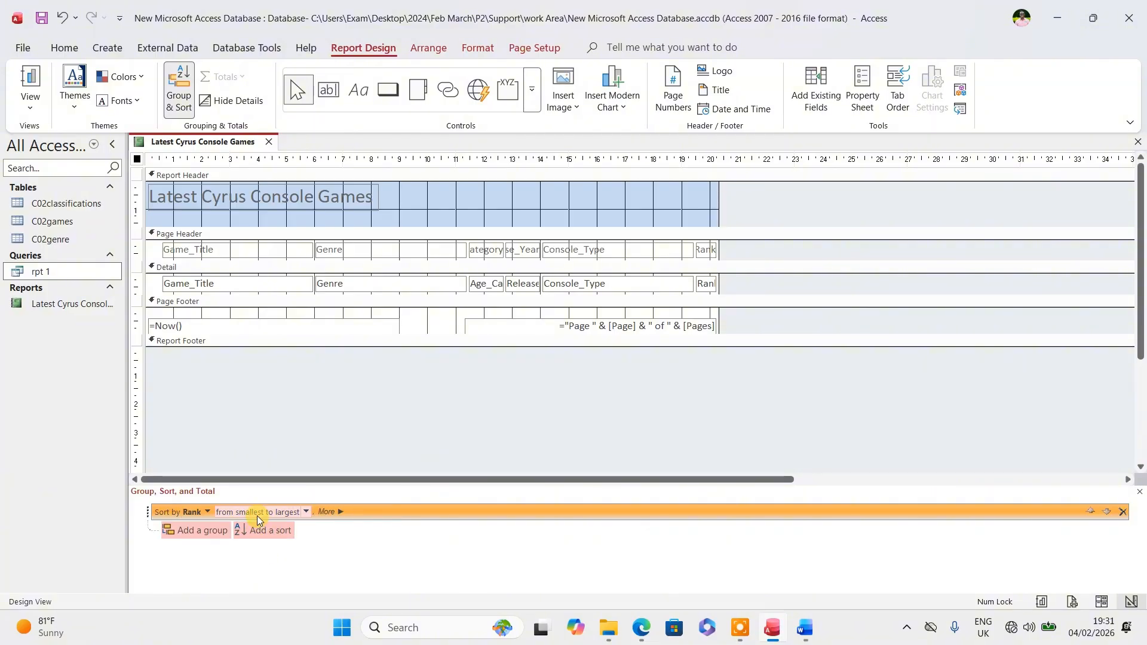
click(642, 629)
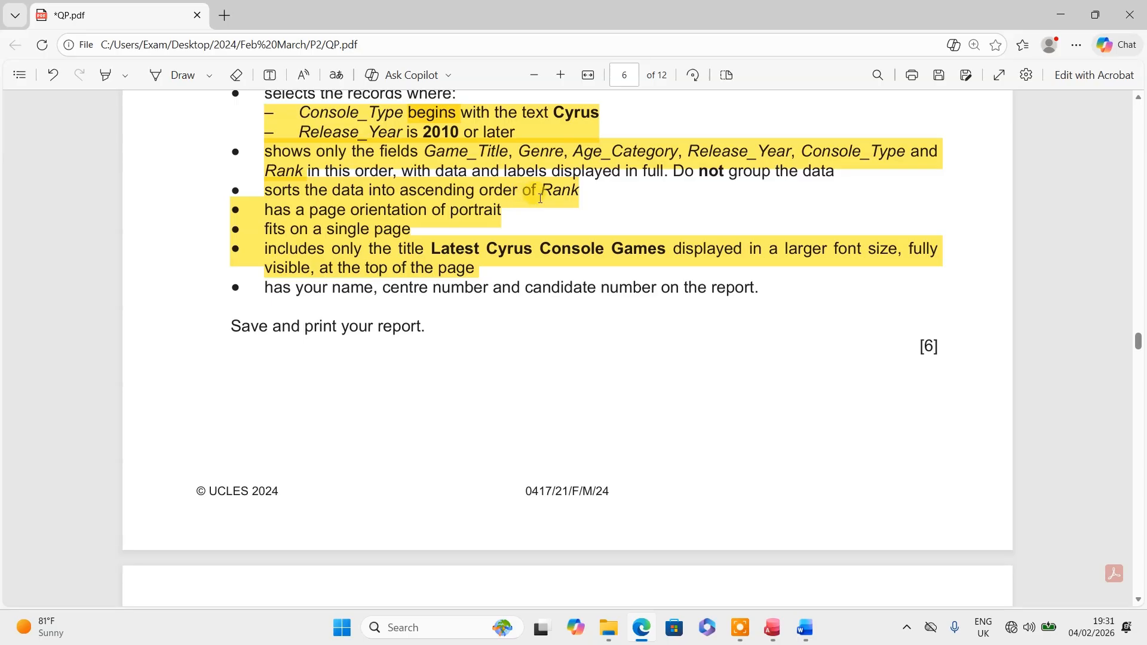
click(648, 625)
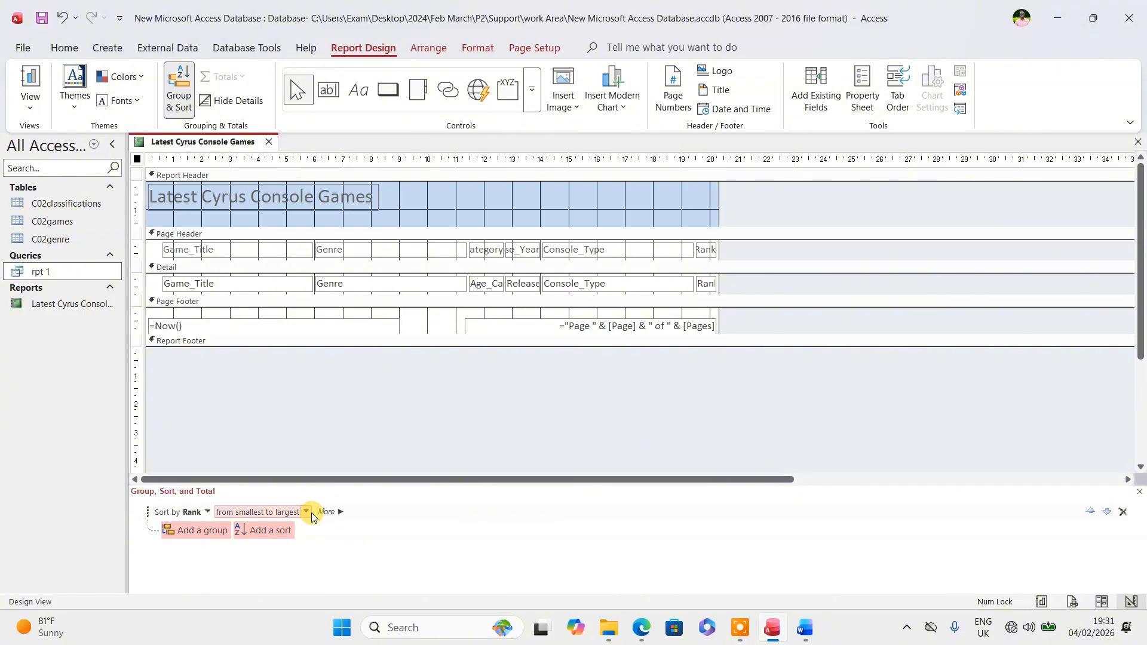
click(1137, 494)
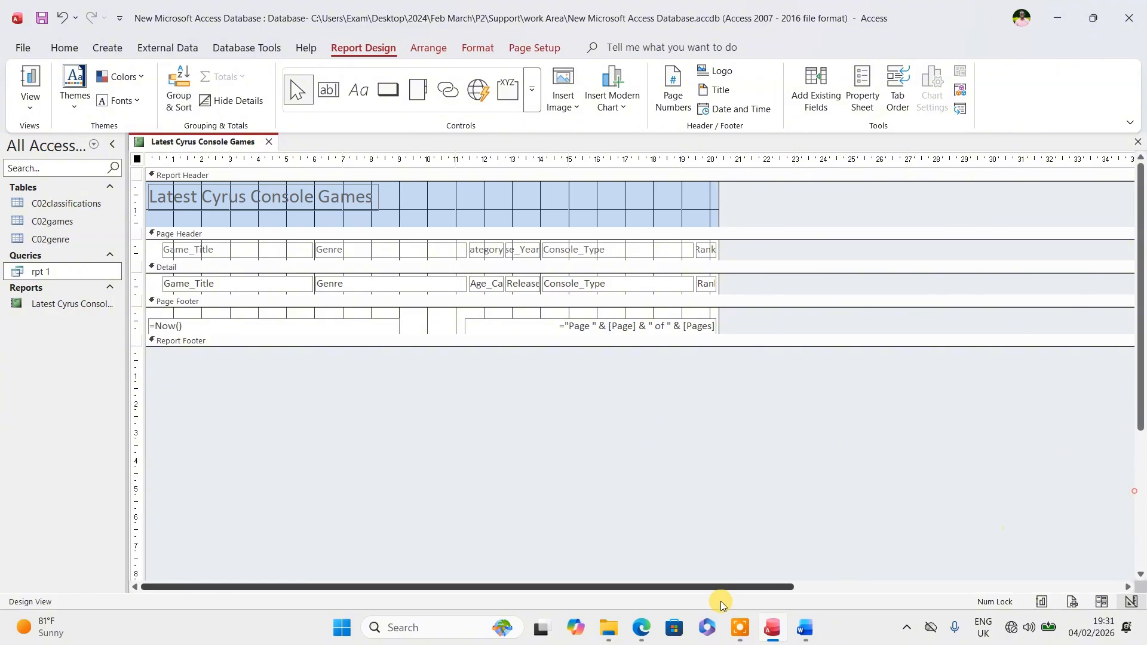
- Recheck question 16 in Edge, then delete the date and page-number controls from the report's page footer in Access
click(634, 632)
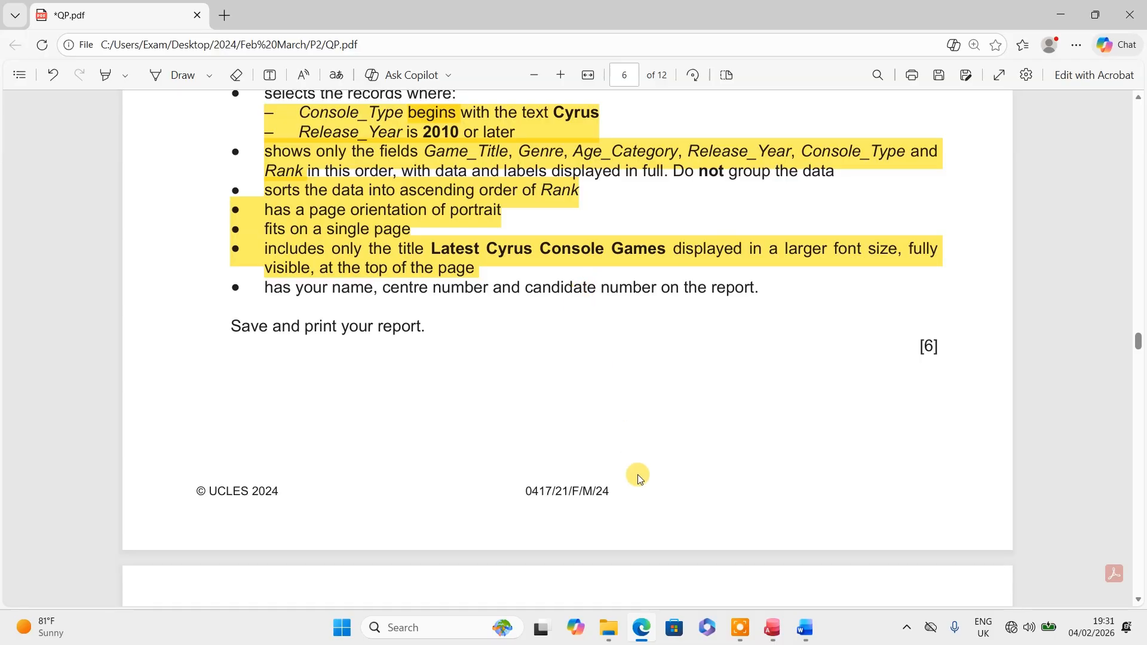
click(644, 629)
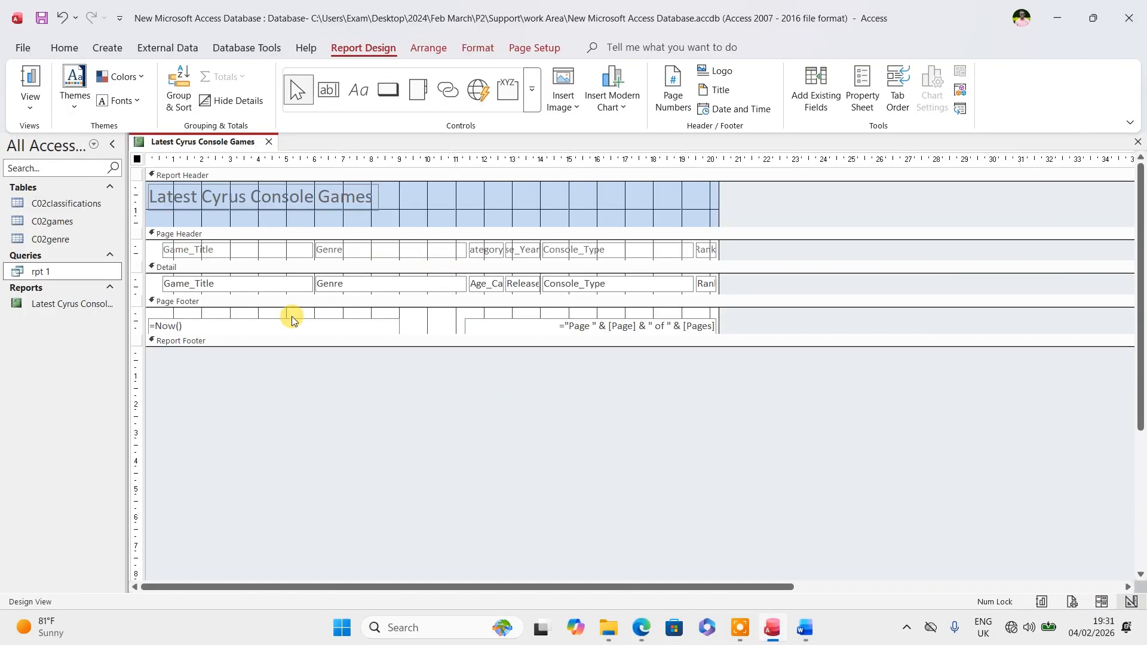
click(203, 320)
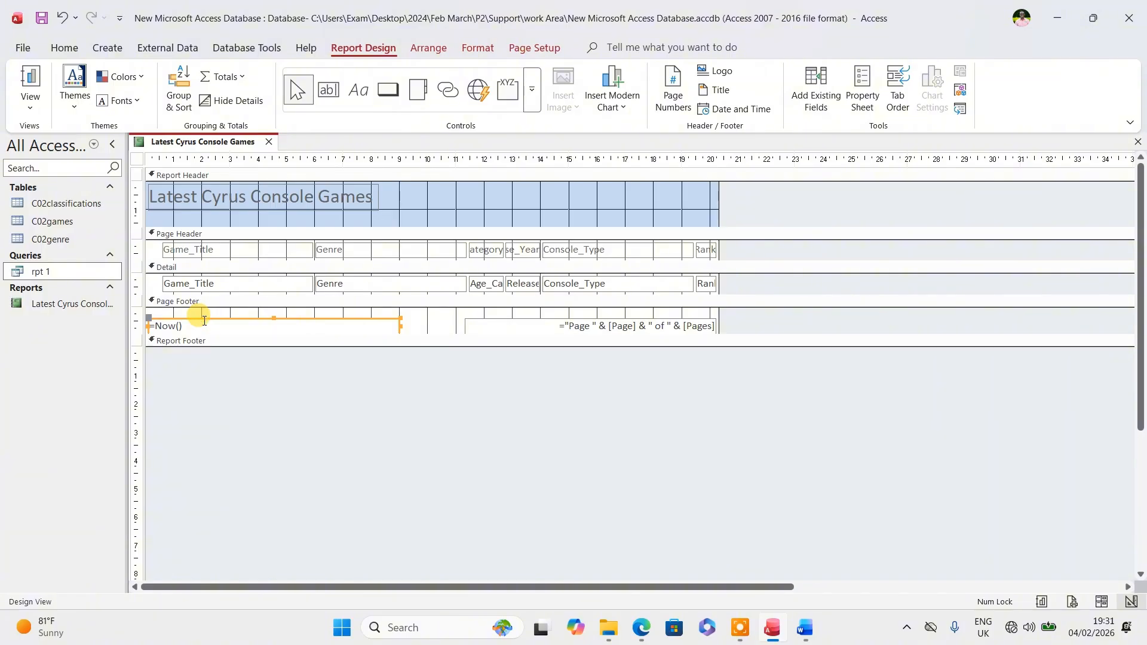
key(Delete)
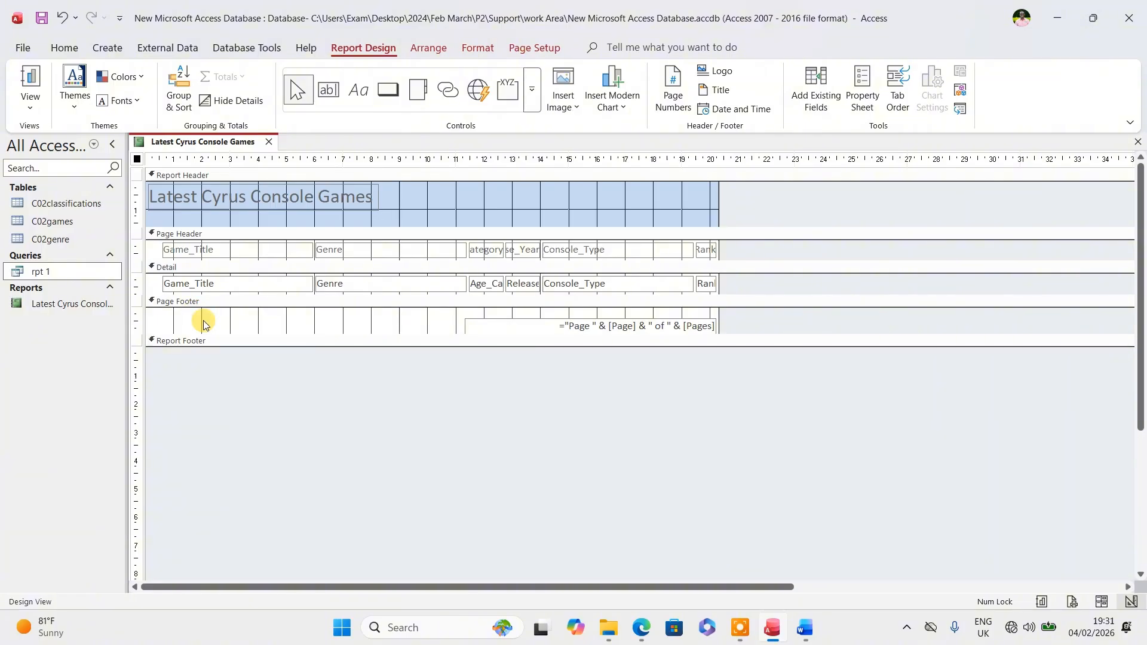
click(472, 320)
key(Delete)
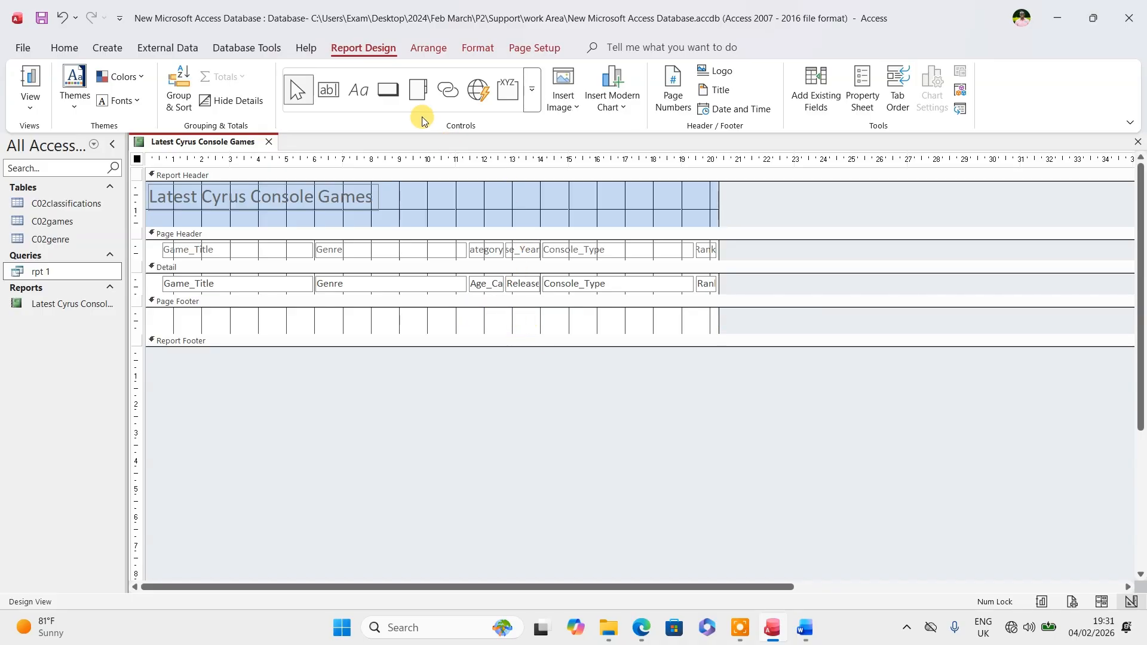
- Add a label about 8 cm wide to the page footer containing the candidate's name, centre number and candidate number
click(357, 94)
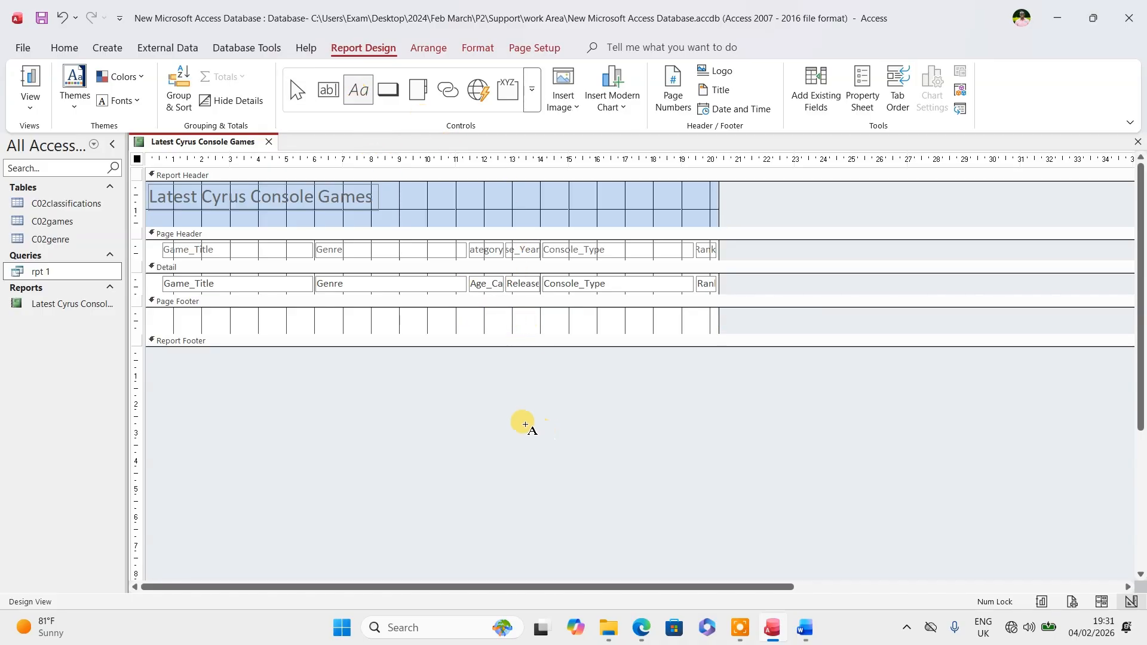
drag(483, 313, 701, 326)
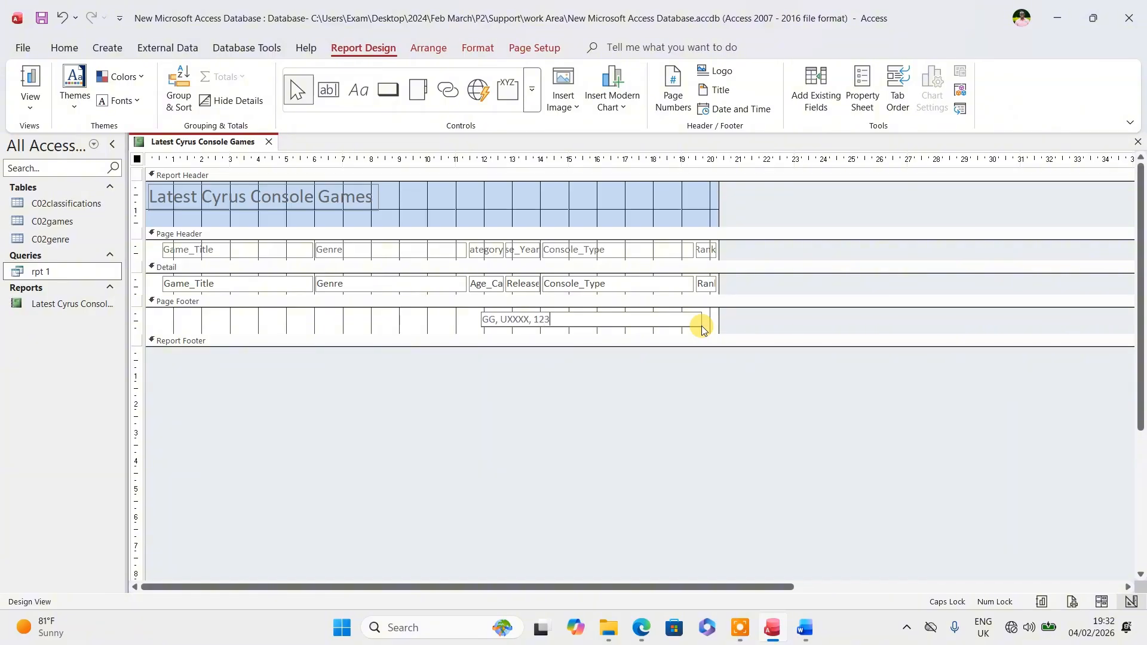
click(446, 324)
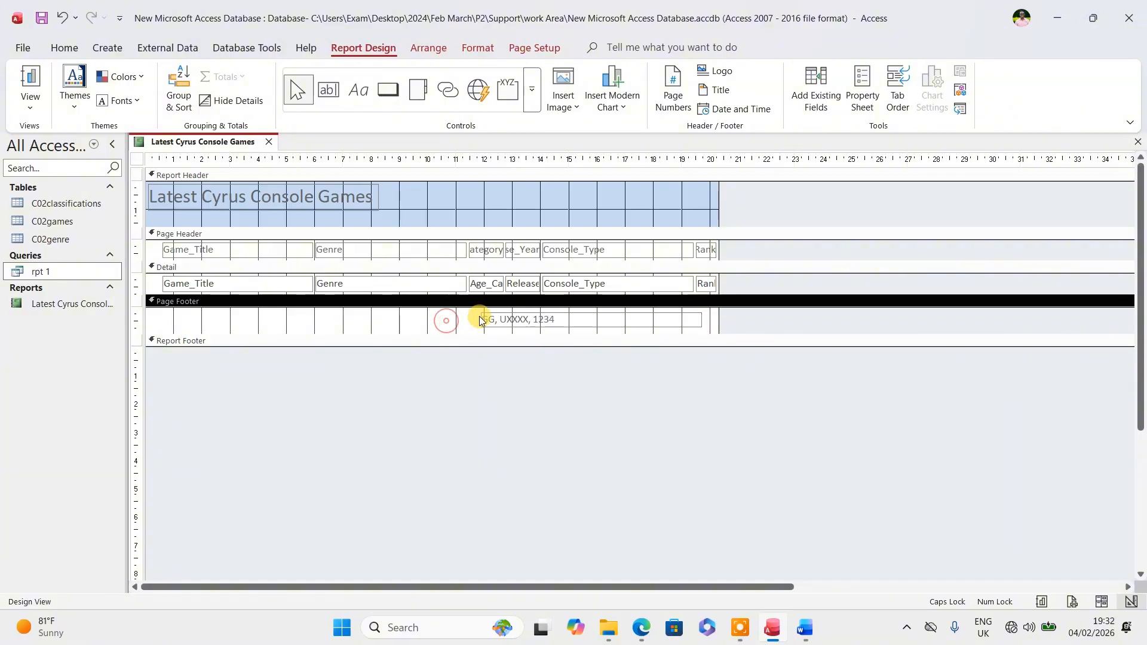
- Set the font colour of the page footer's candidate details label and the report title to black
click(493, 325)
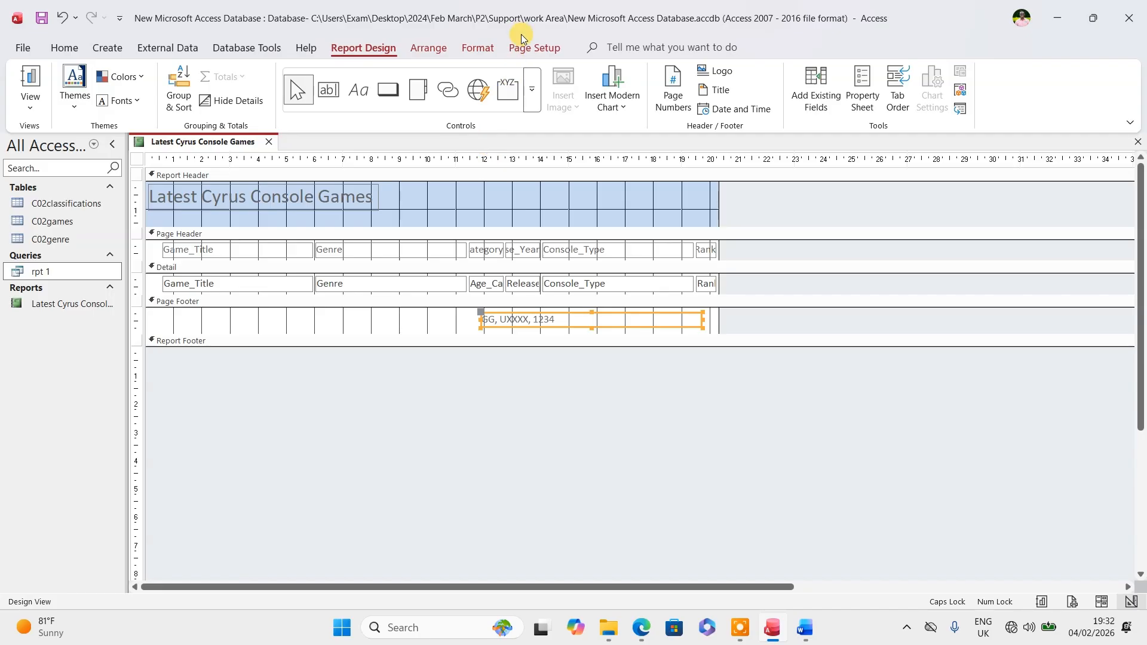
click(475, 48)
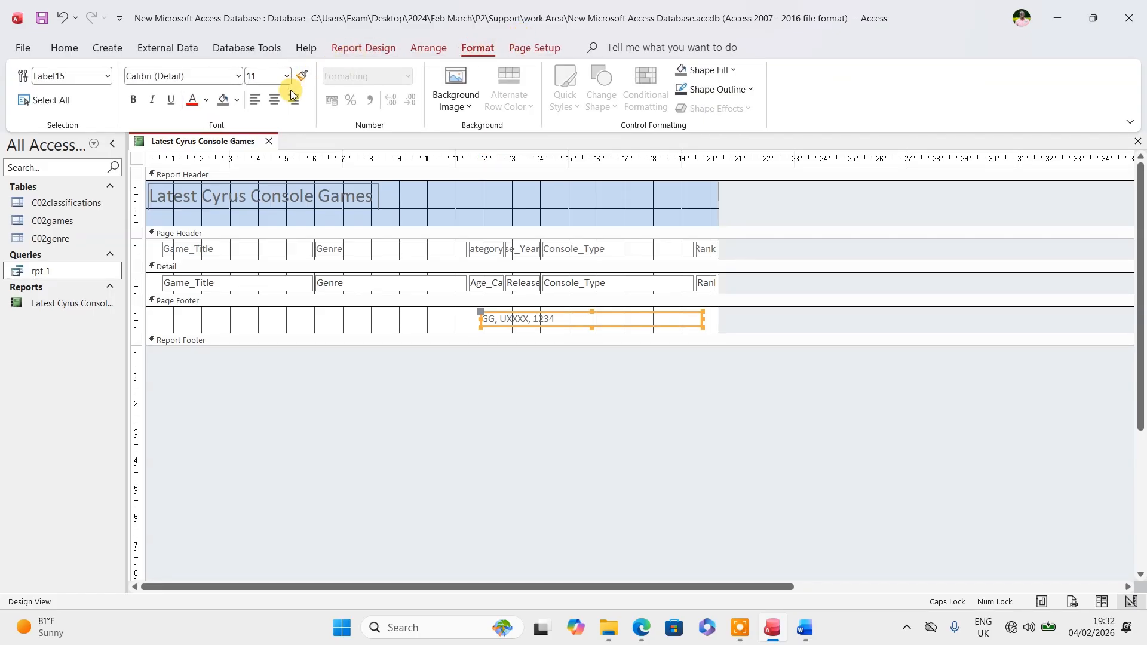
click(207, 101)
click(207, 120)
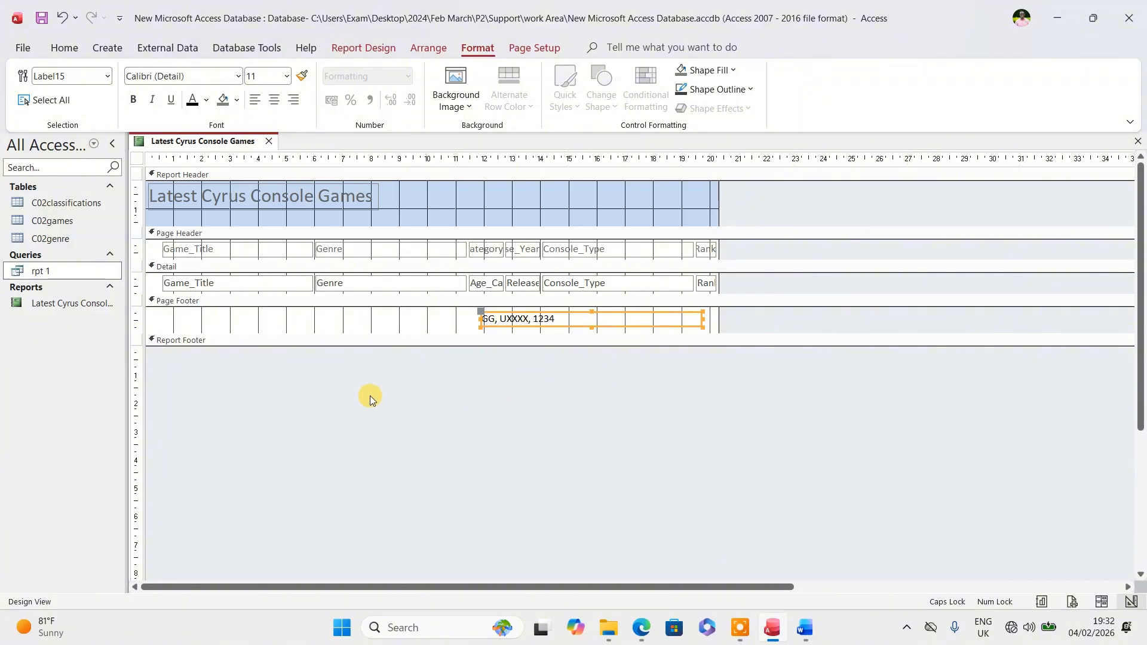
click(358, 206)
click(194, 102)
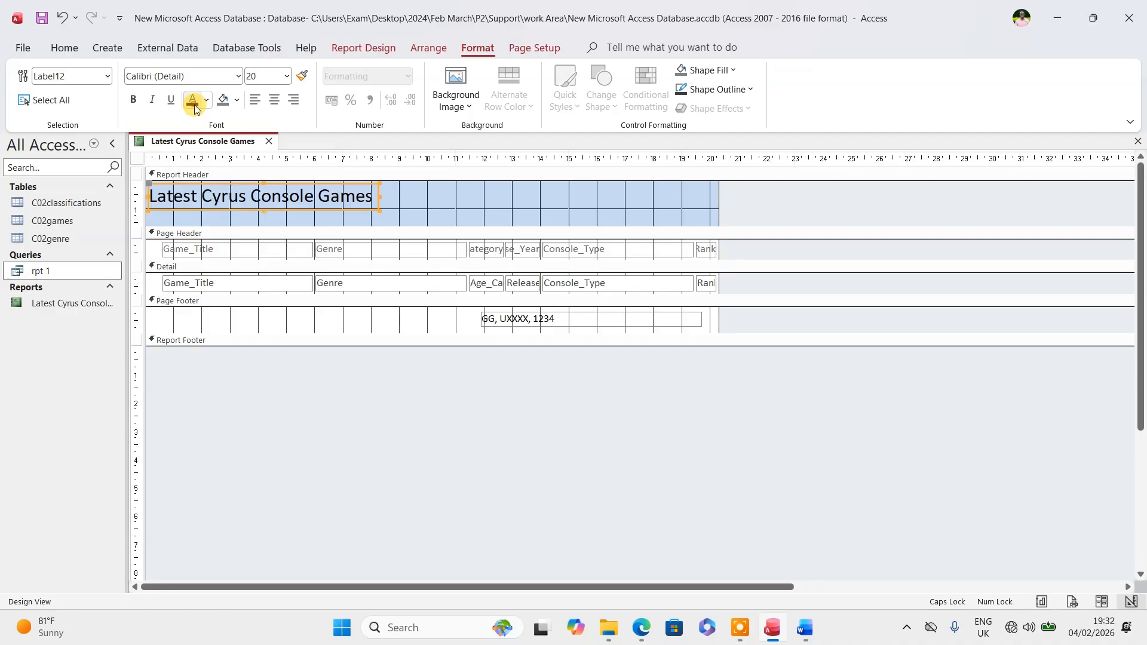
- Switch to the question paper in Edge and highlight question 16's candidate details bullet and full field-display requirement in yellow
click(641, 627)
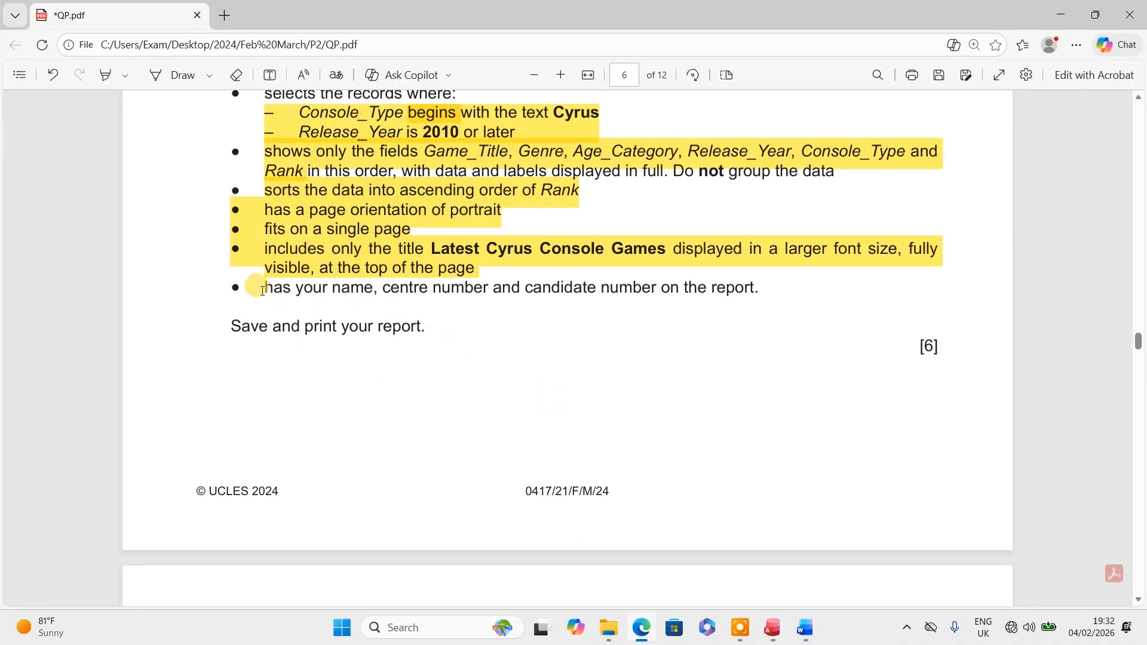
drag(262, 291, 759, 290)
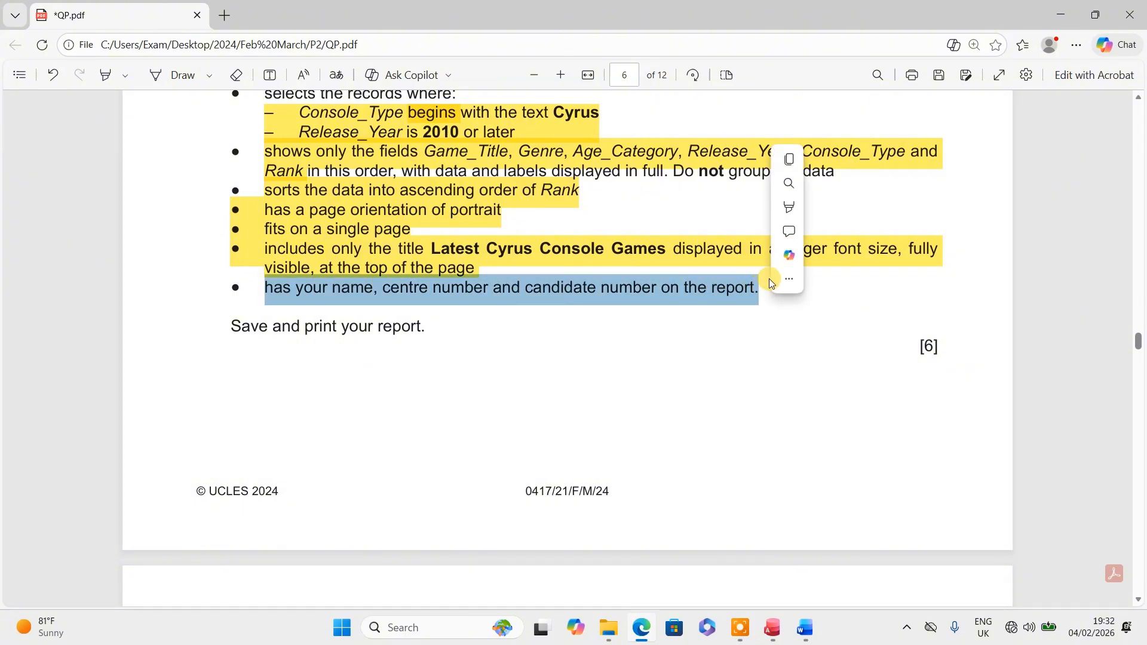
mouse_move(848, 207)
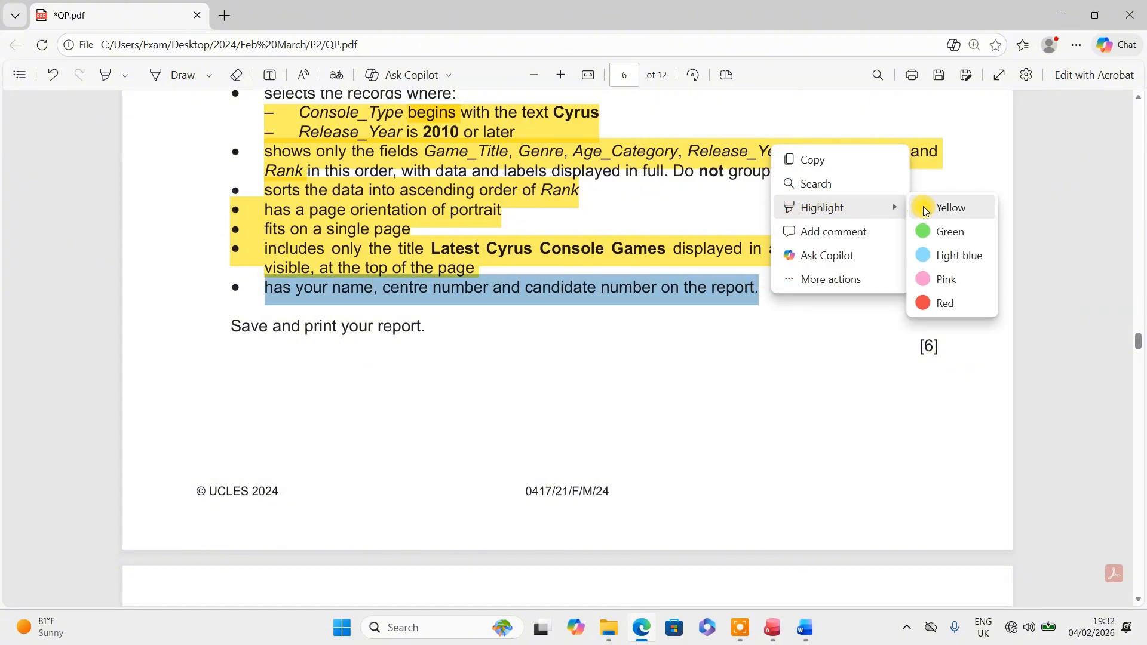
click(924, 205)
scroll(561, 352, up, 3)
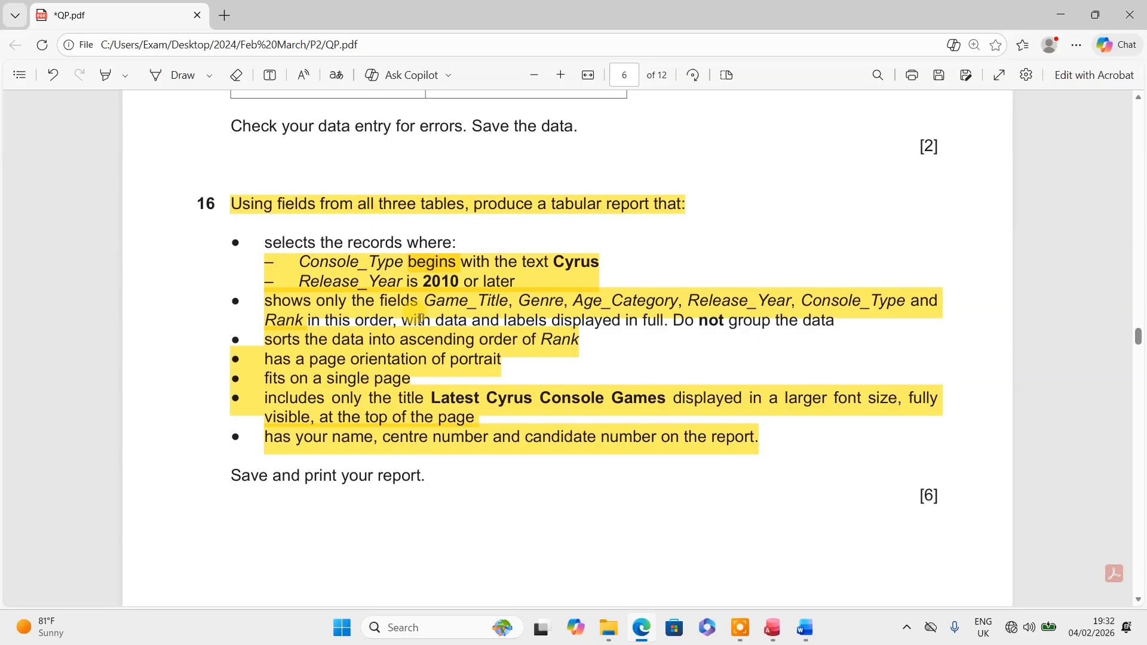
drag(828, 321, 315, 320)
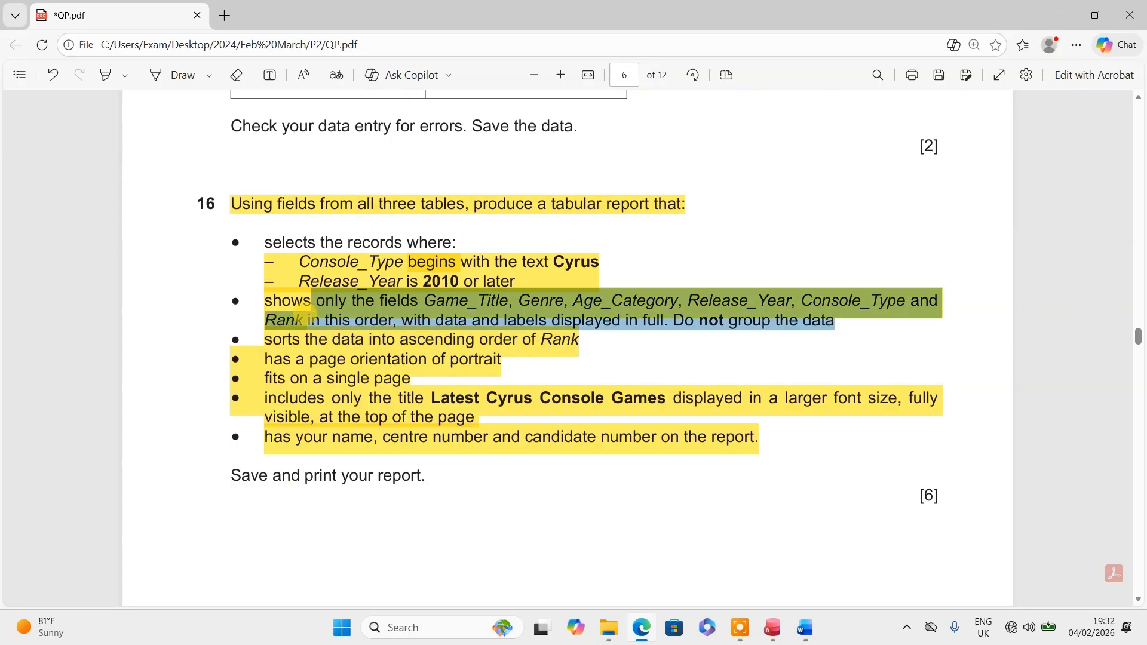
right_click(334, 295)
mouse_move(389, 242)
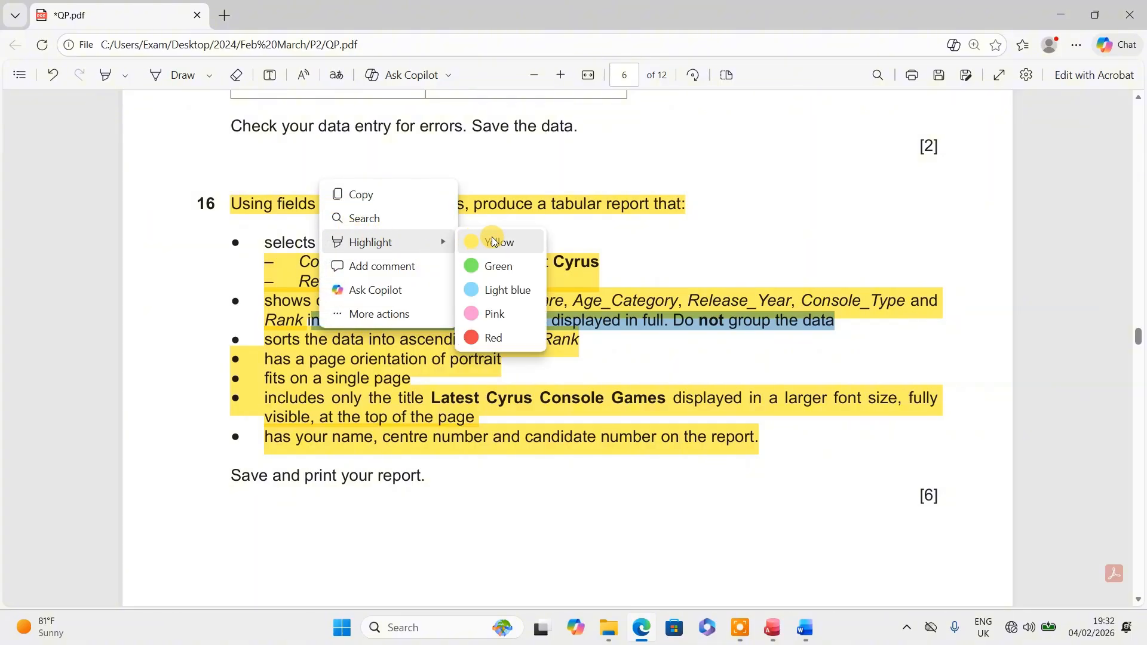
click(494, 242)
- Switch back to Access and open the Latest Cyrus Console Games report in Layout View
click(772, 627)
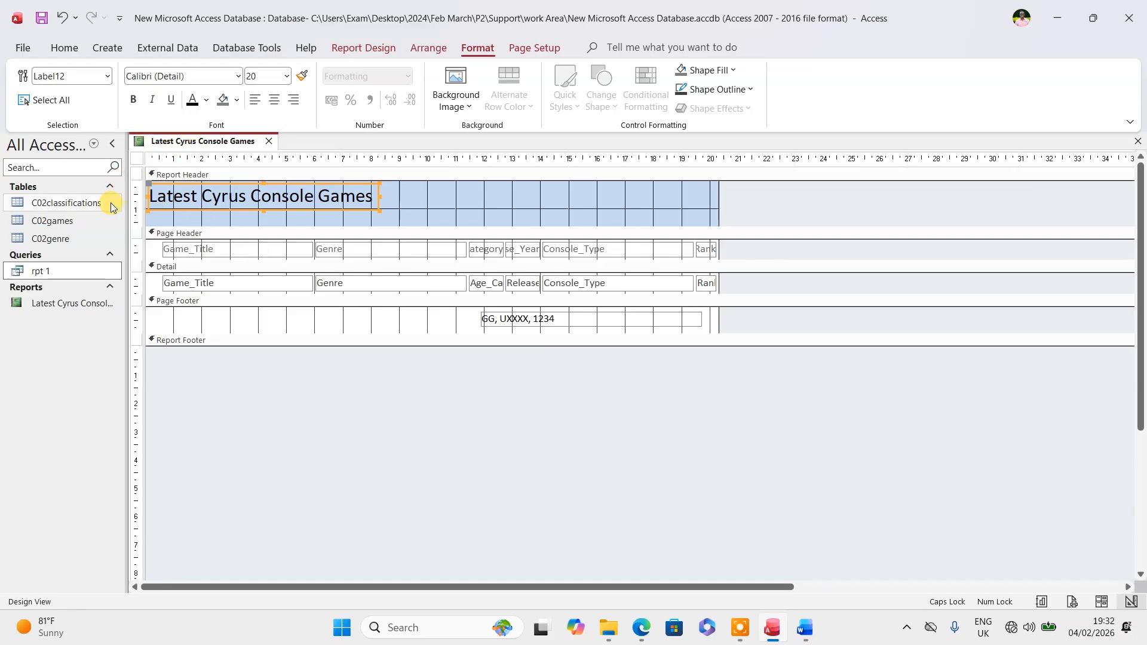
click(532, 49)
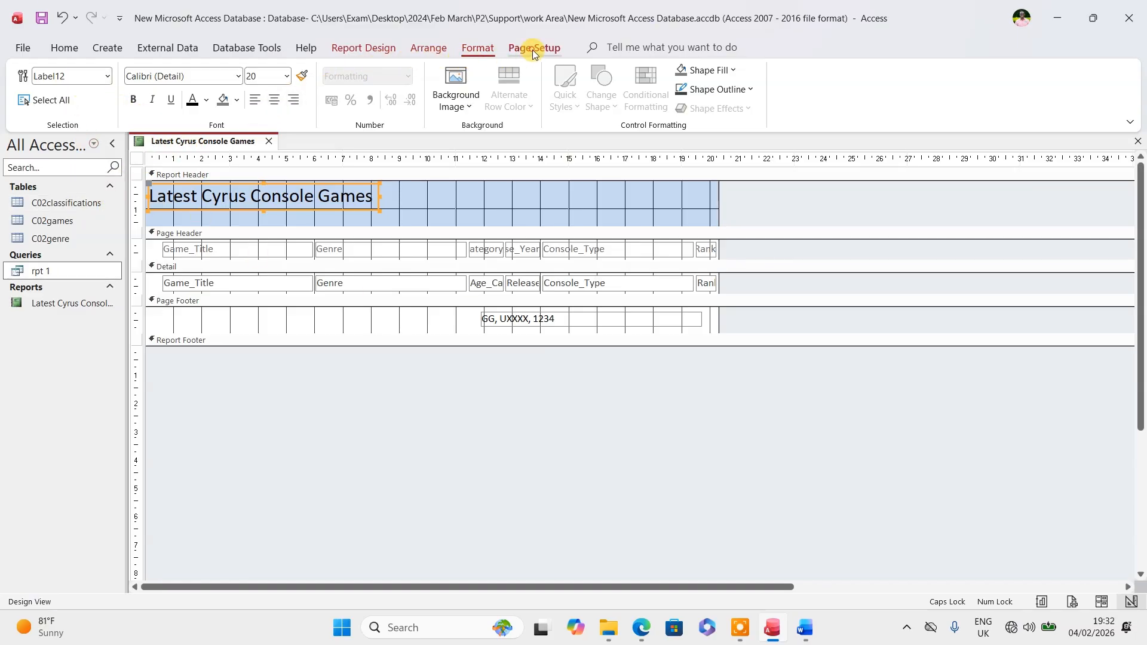
click(365, 48)
click(30, 98)
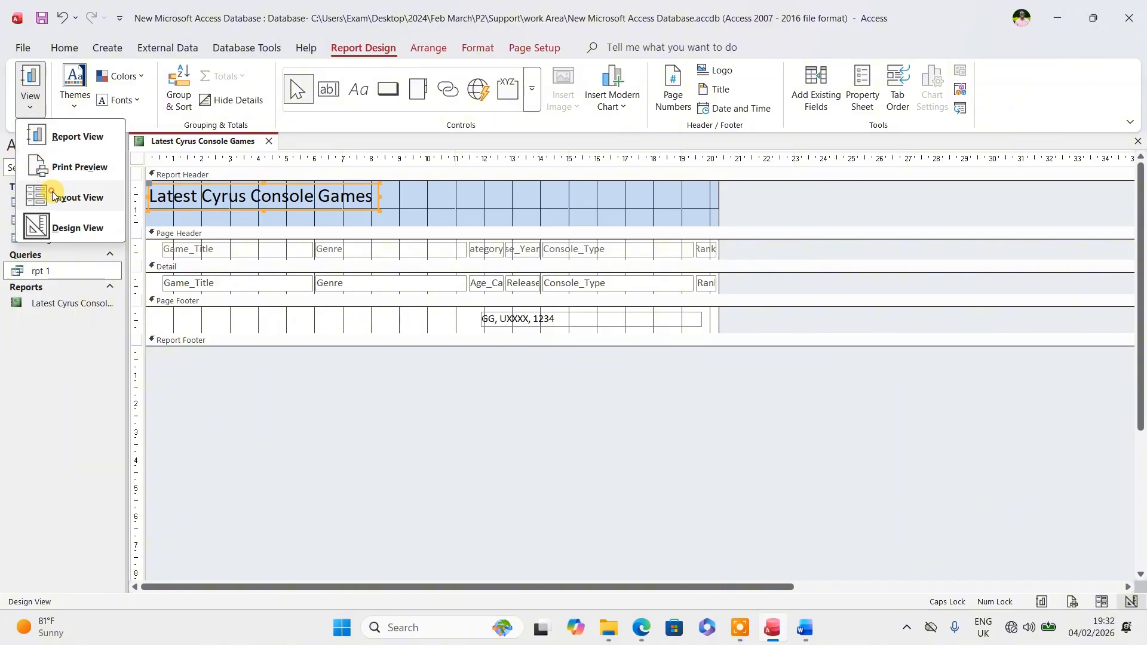
click(59, 198)
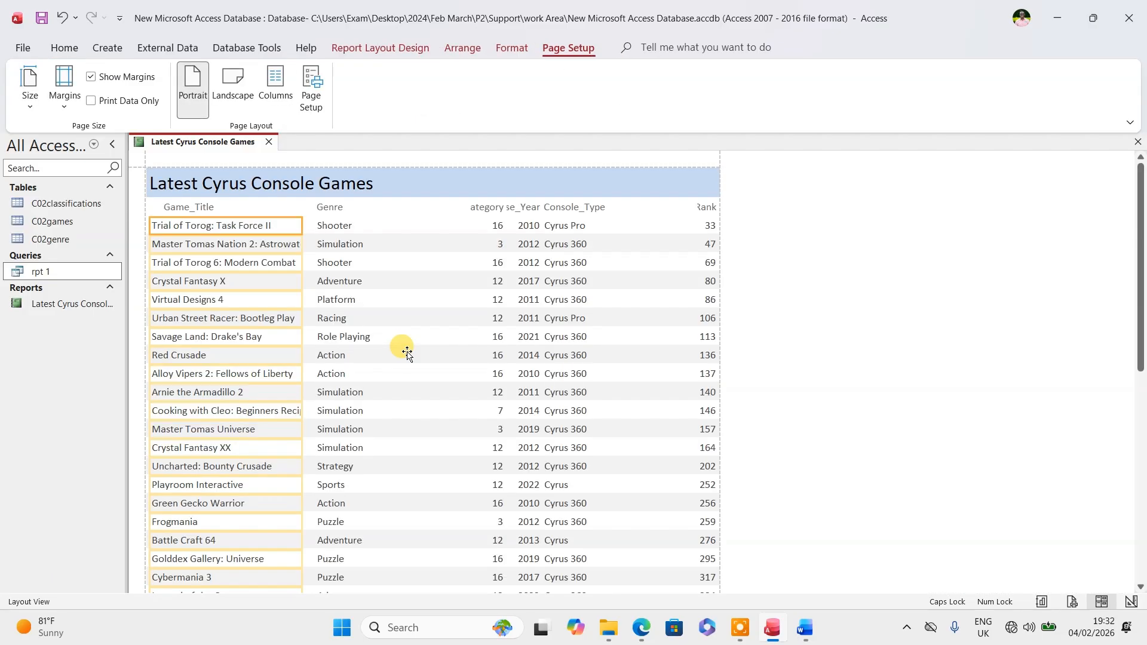
- Shift the Genre values to the right and widen the Game_Title values so the longest game titles fit in full
click(338, 227)
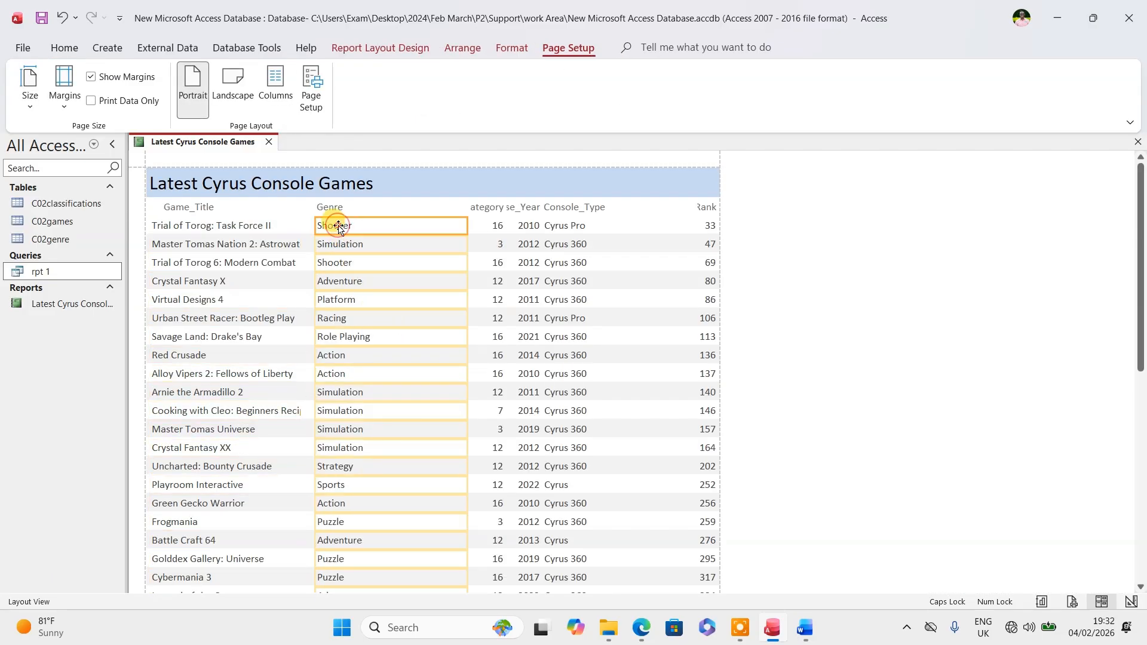
key(Right)
key(Right)
key(Right)
key(Right)
key(Right)
key(Right)
key(Right)
key(Right)
key(Right)
key(Right)
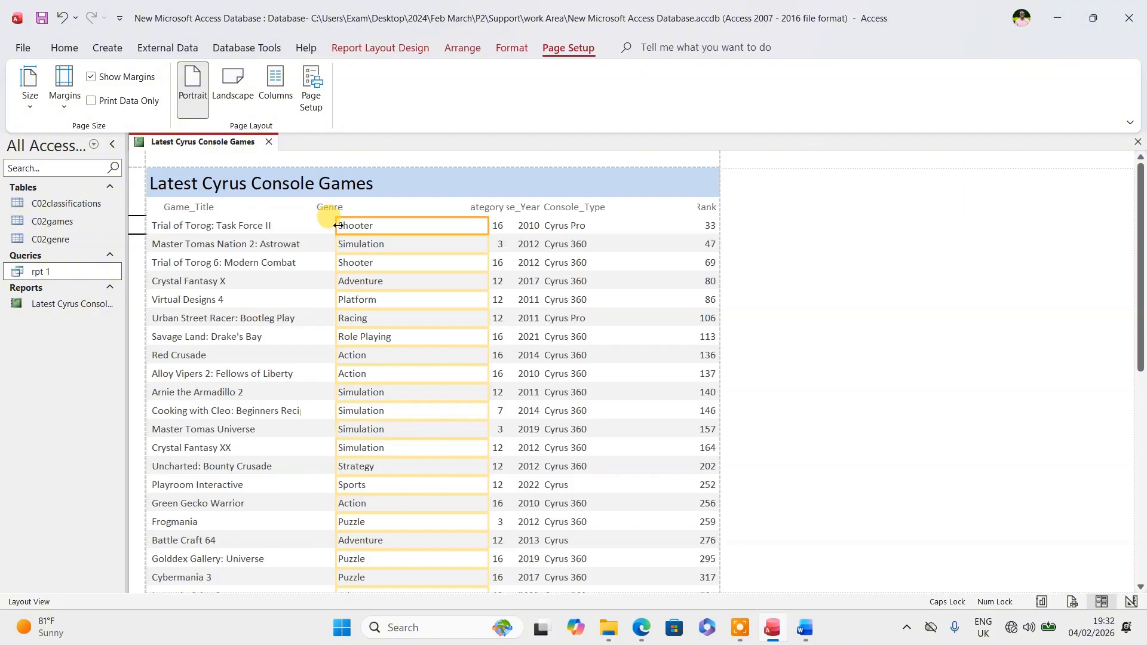
click(292, 239)
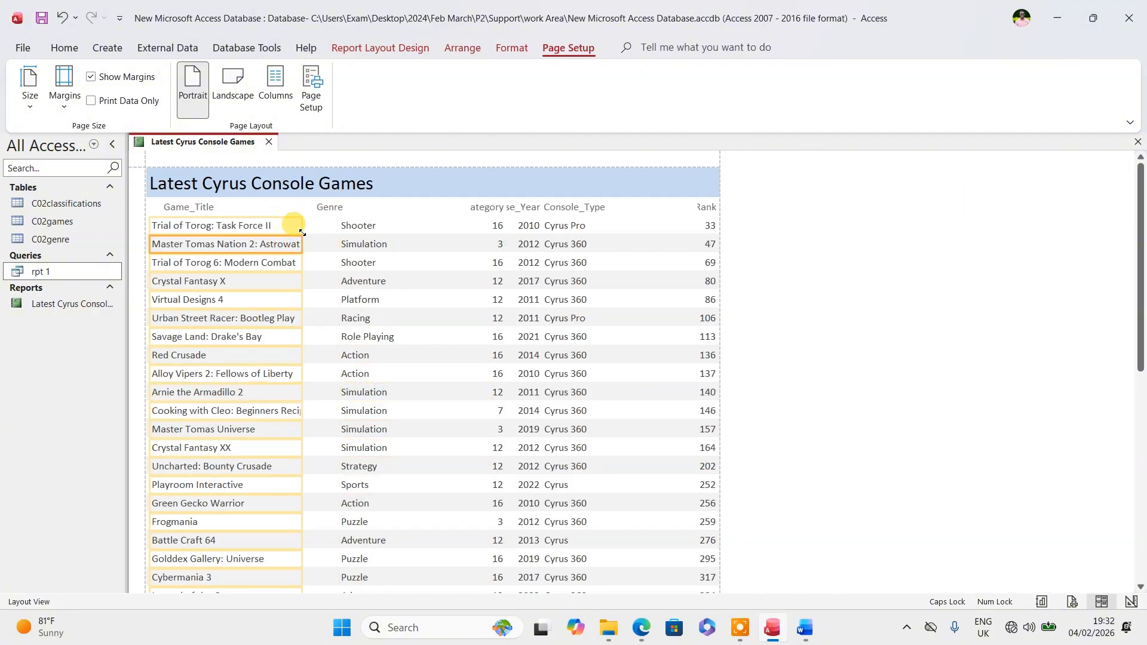
drag(303, 231, 327, 227)
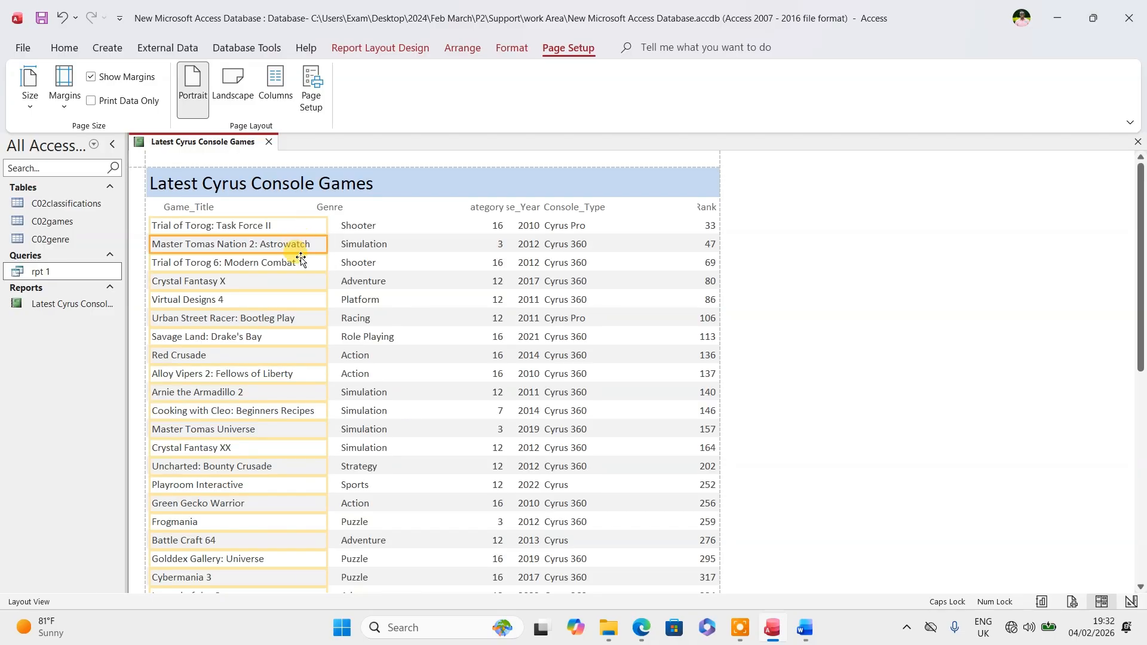
- Align the Genre heading with the left edge of its values, narrow it to fit its text, and check the report's rows
click(330, 209)
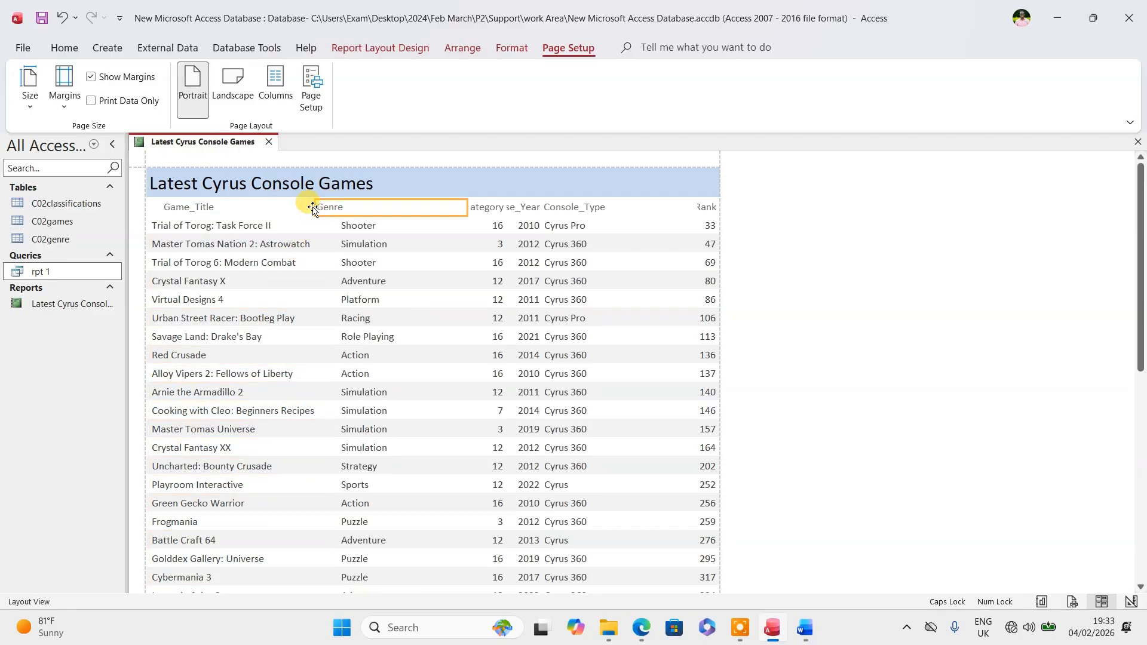
drag(316, 205, 339, 205)
drag(467, 210, 378, 207)
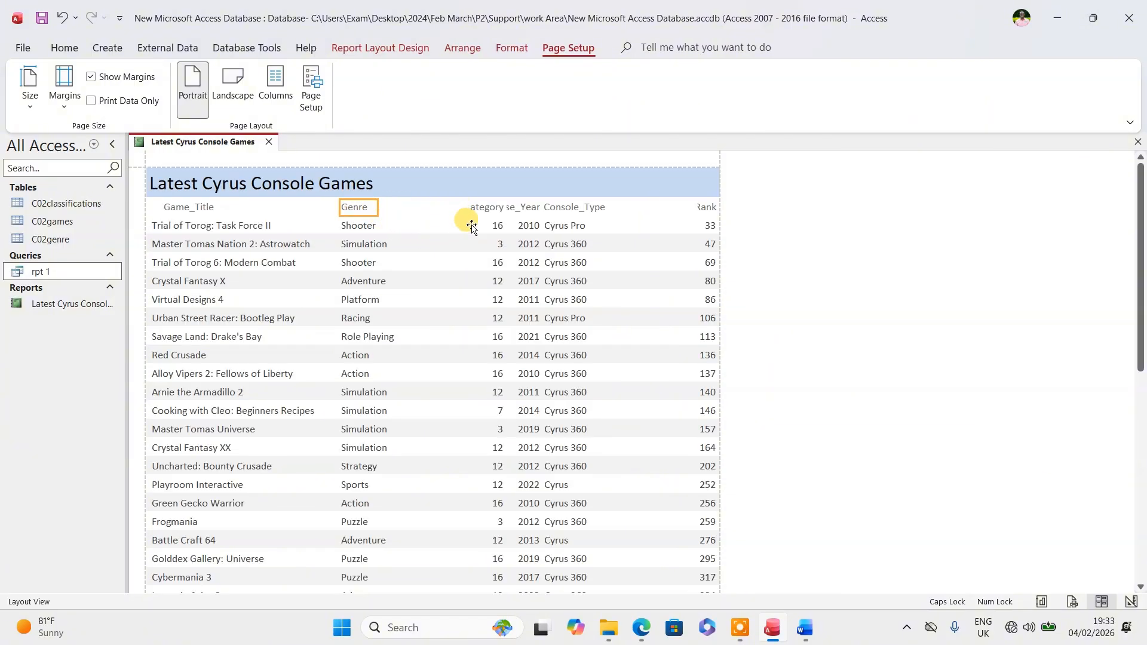
scroll(340, 323, down, 5)
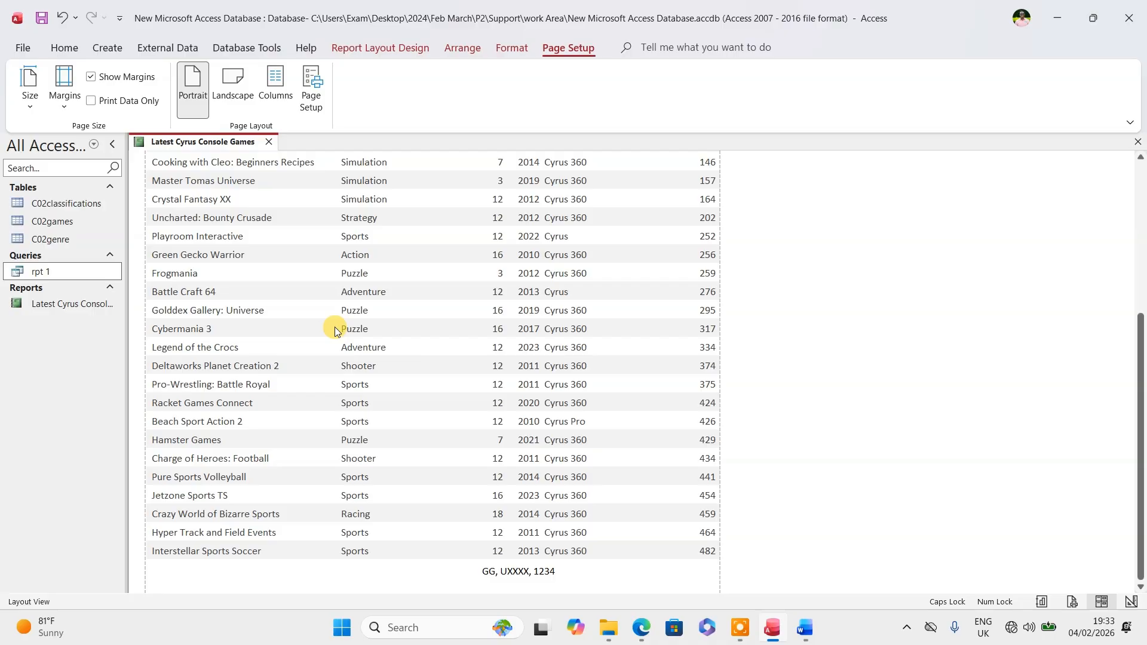
scroll(336, 328, up, 5)
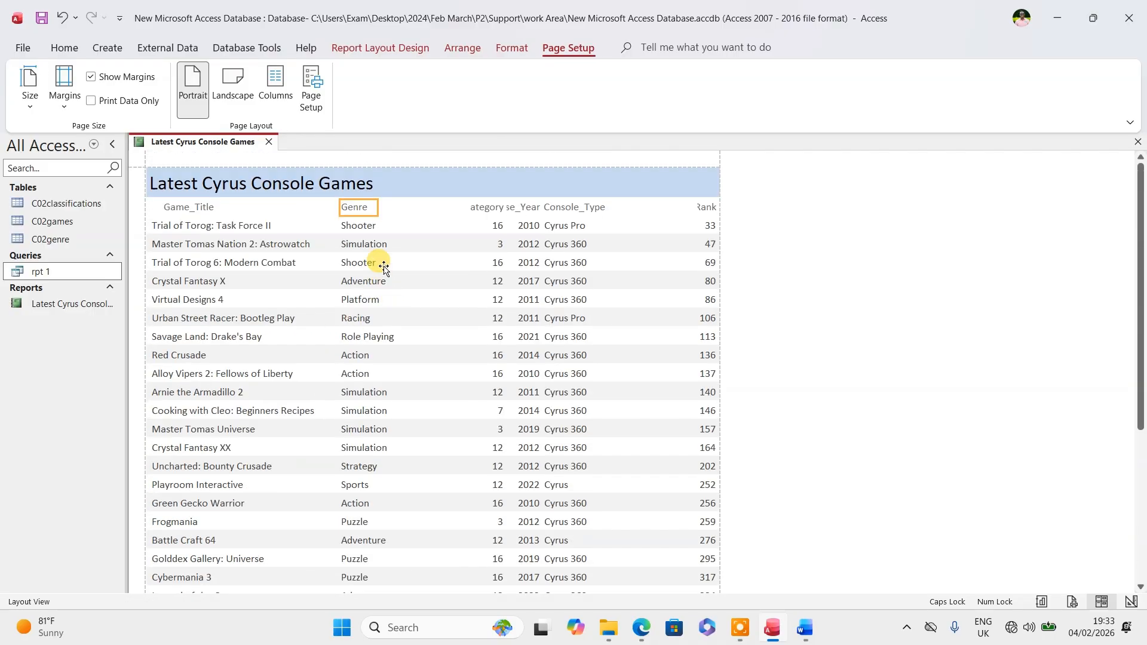
- Narrow the Genre values column from its right edge, keeping every genre name fully readable
click(359, 230)
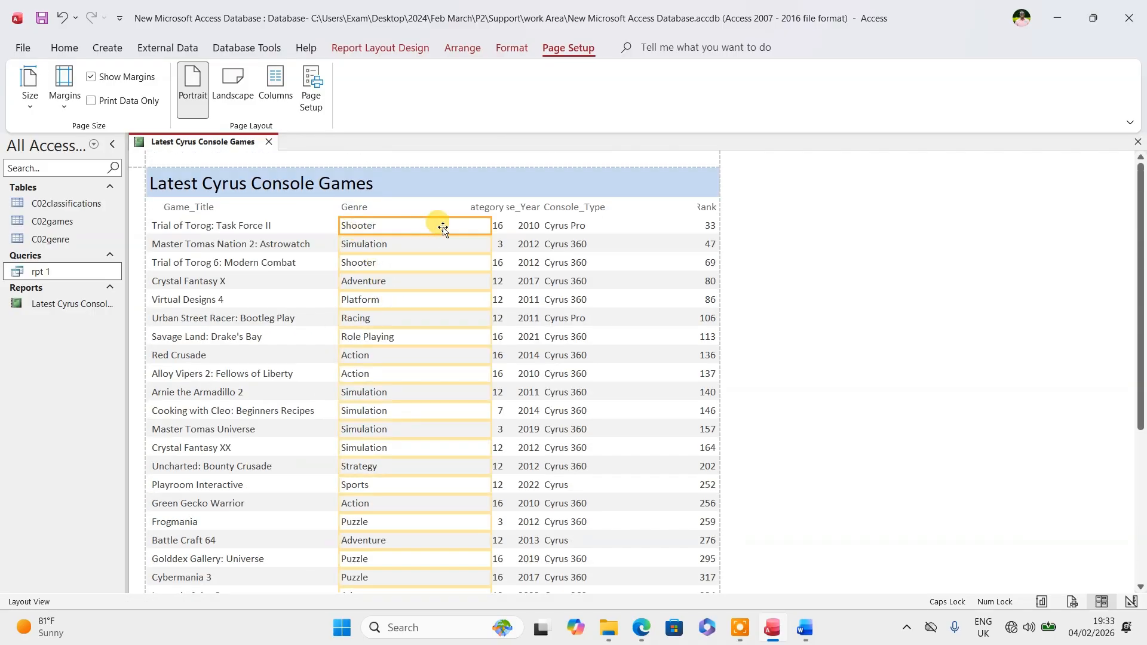
drag(492, 225, 416, 232)
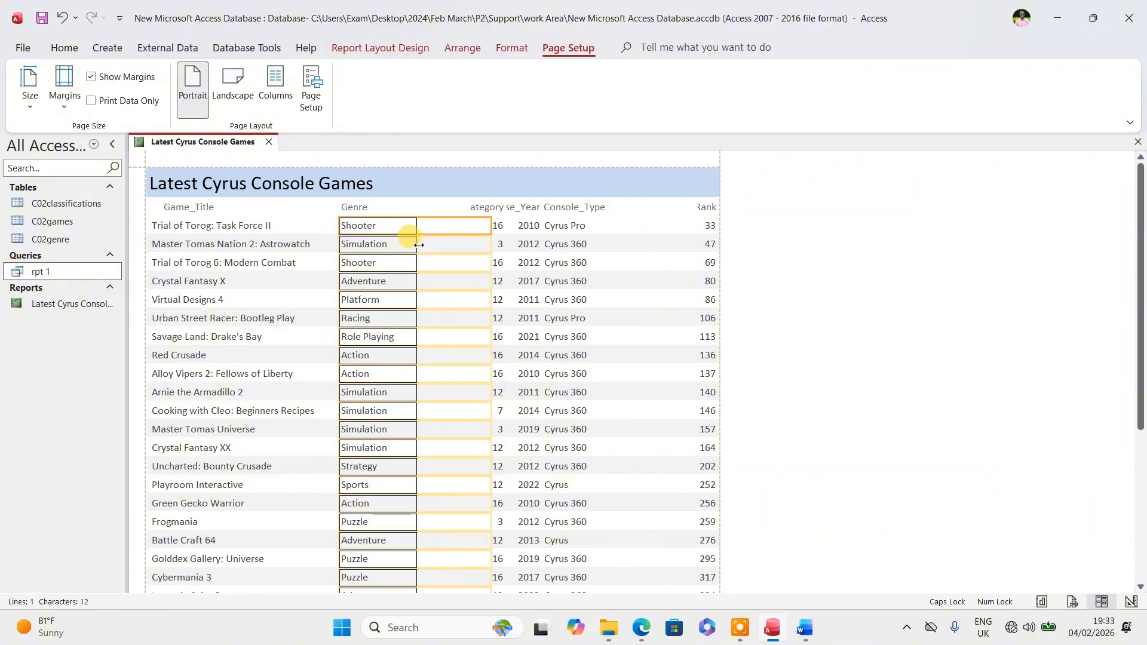
scroll(372, 281, down, 3)
scroll(366, 272, up, 5)
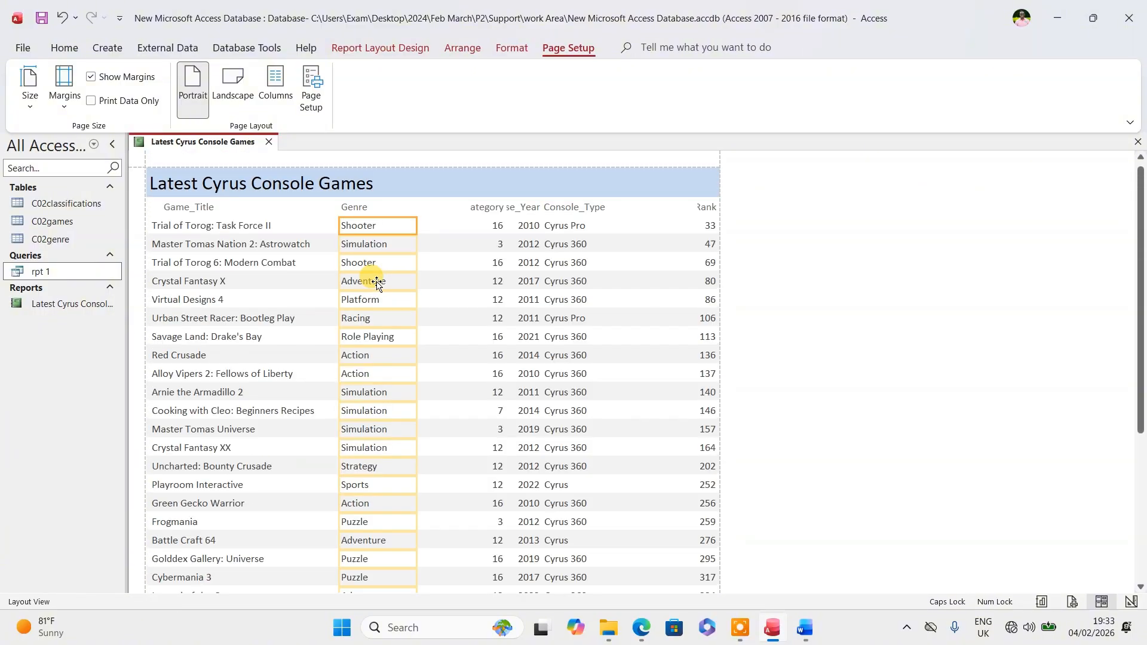
- Shift the Age_Category values to the left and extend their heading leftward so its full name fits
click(499, 229)
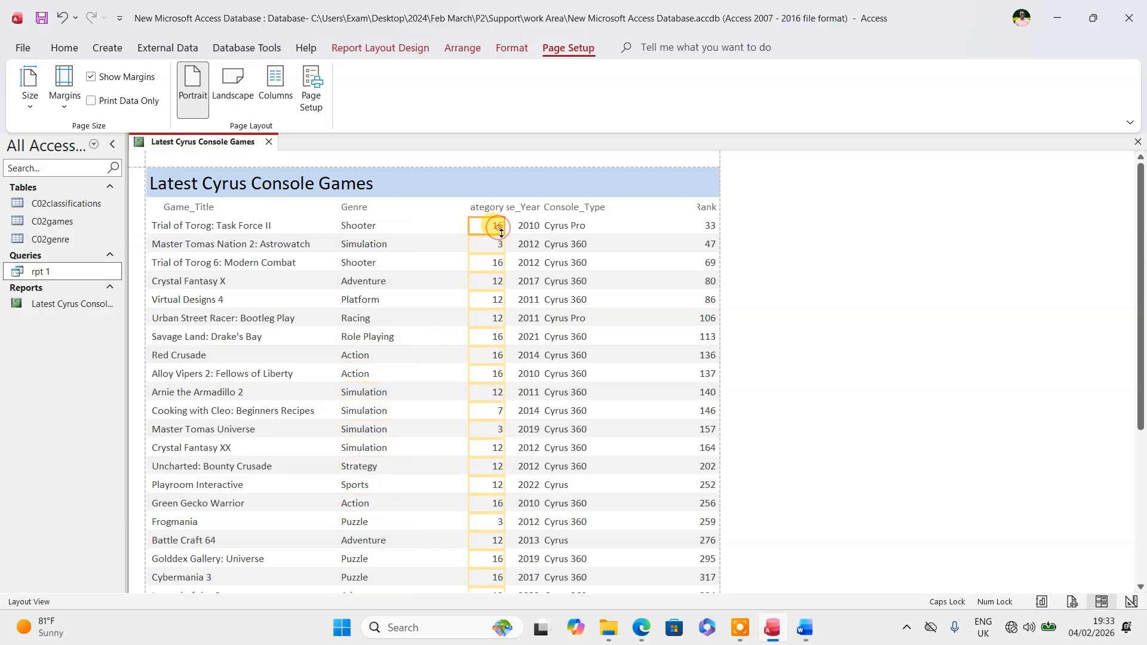
key(Left)
key(Left)
key(Left)
key(Left)
key(Left)
key(Left)
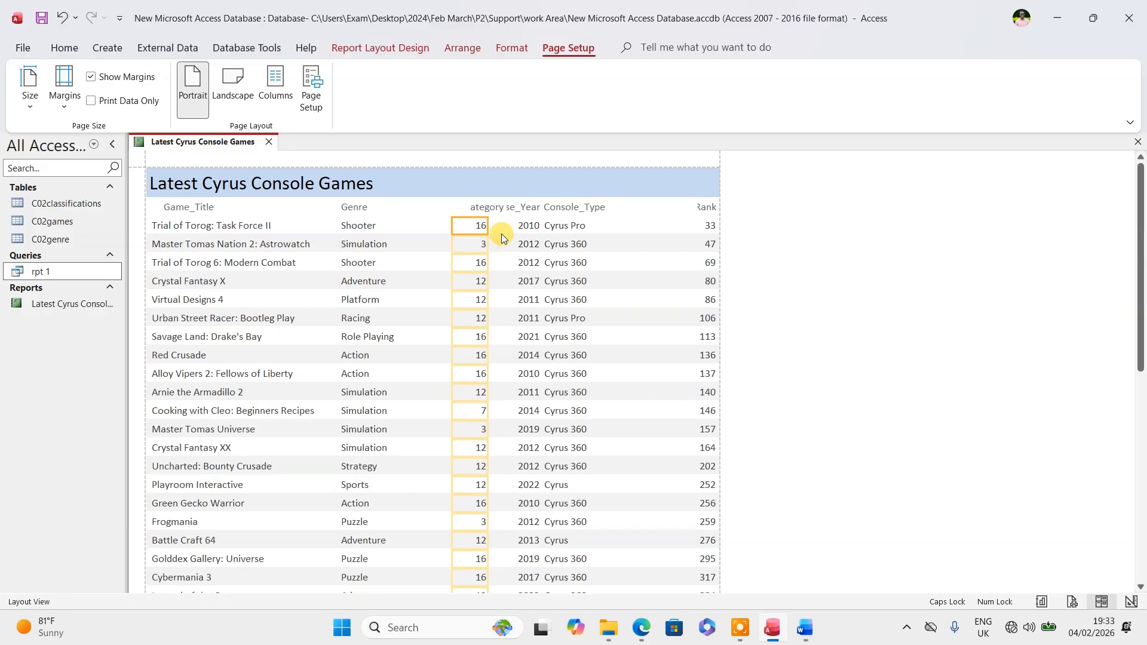
click(484, 206)
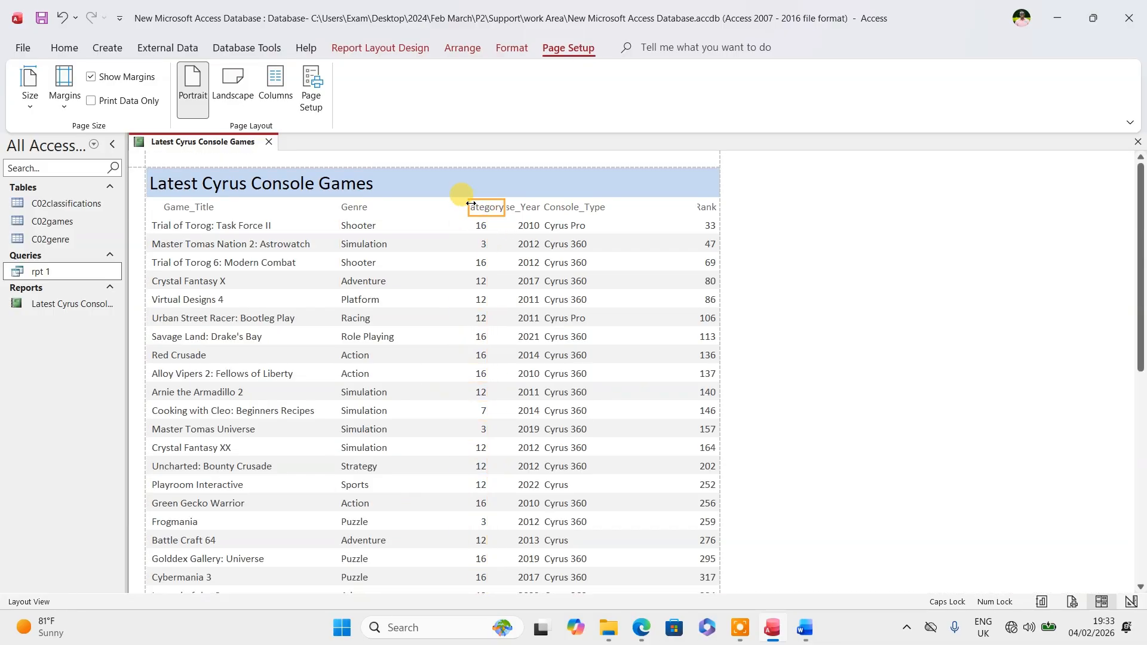
drag(470, 205, 442, 206)
- Nudge the Age_Category values further left to sit beneath the middle of their widened heading
click(485, 225)
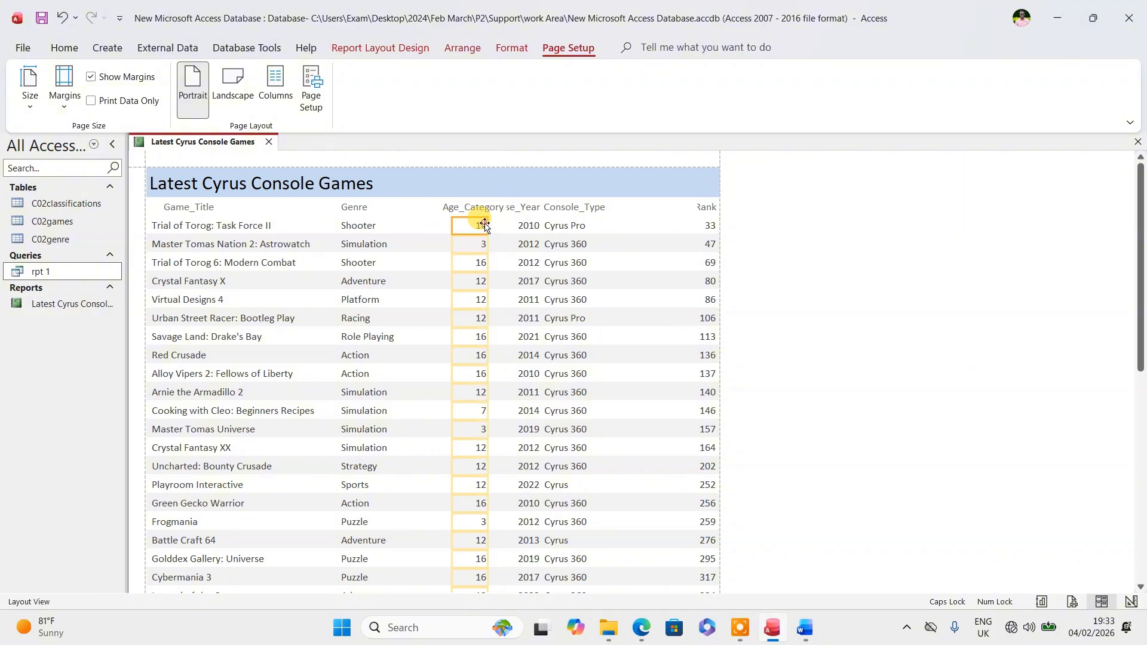
key(Left)
key(Left)
key(Left)
key(Left)
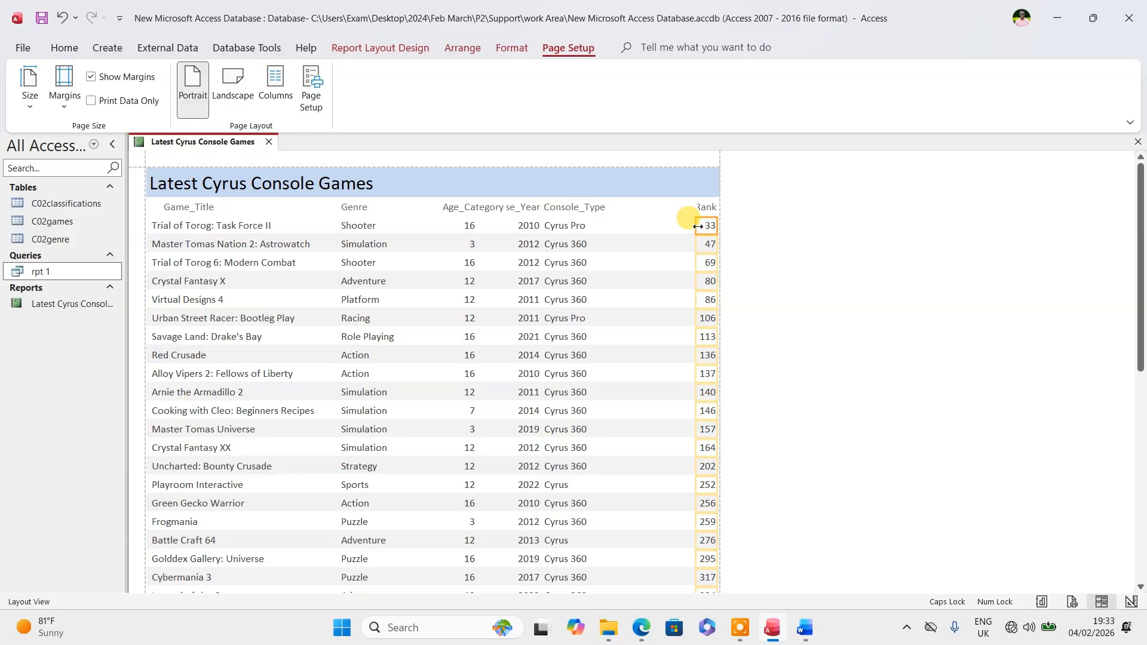
- Extend the Rank heading leftward so its full name fits
drag(698, 226, 670, 213)
click(702, 206)
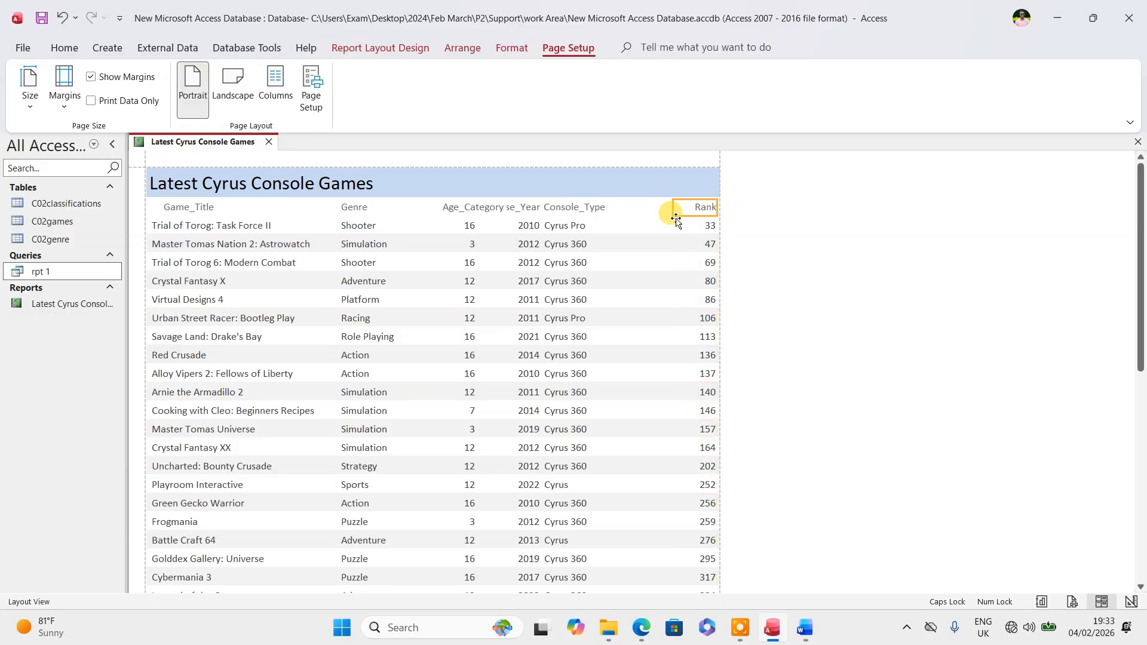
- Narrow the Console_Type values, move them right, and align the left edge of the Console_Type heading with them
click(572, 231)
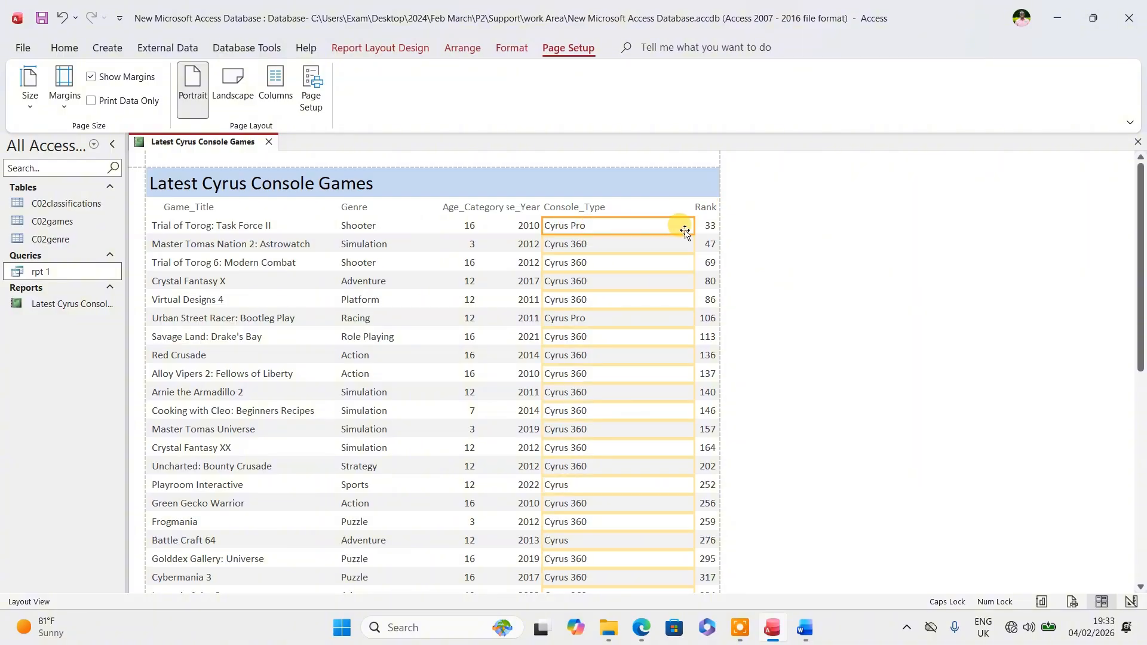
drag(693, 222, 615, 244)
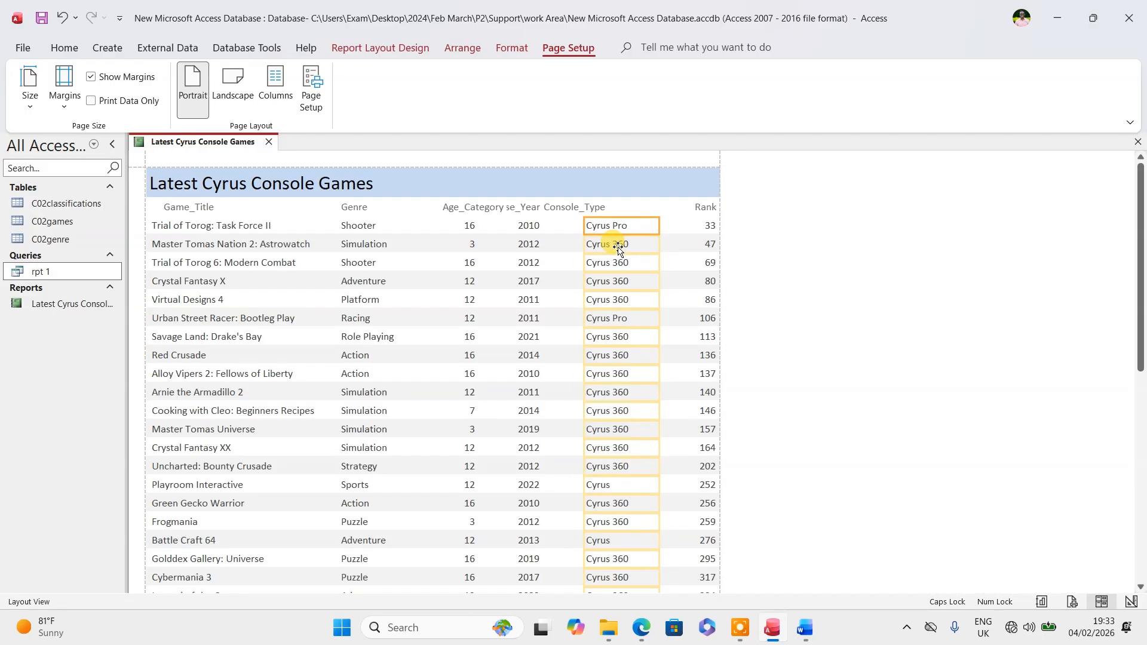
click(587, 208)
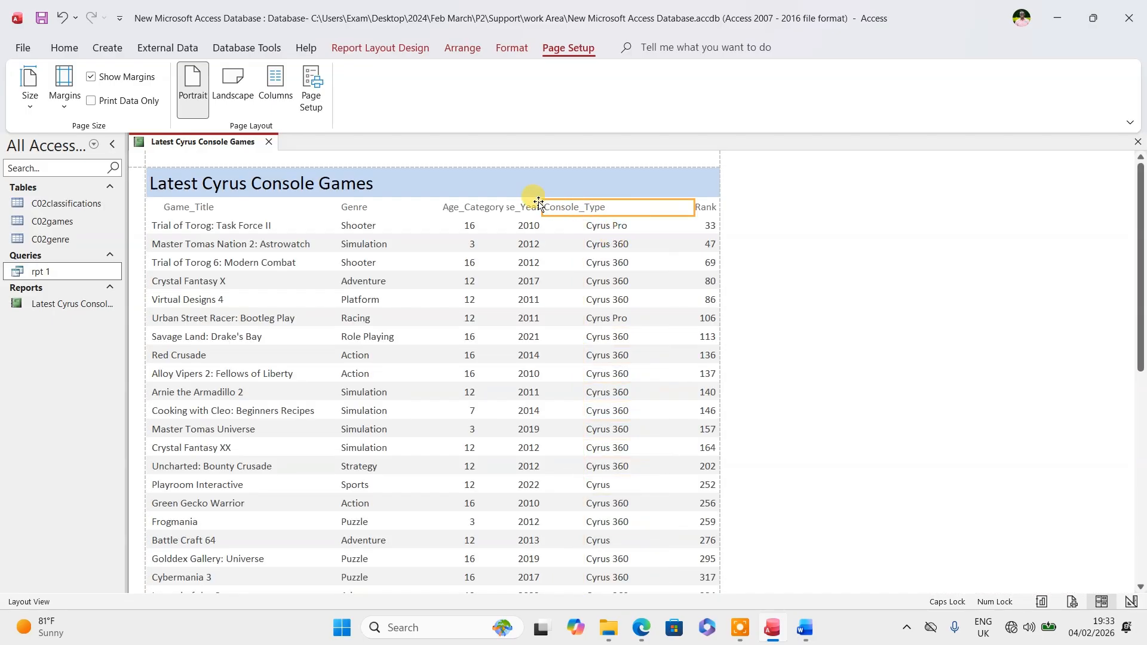
drag(542, 205, 583, 206)
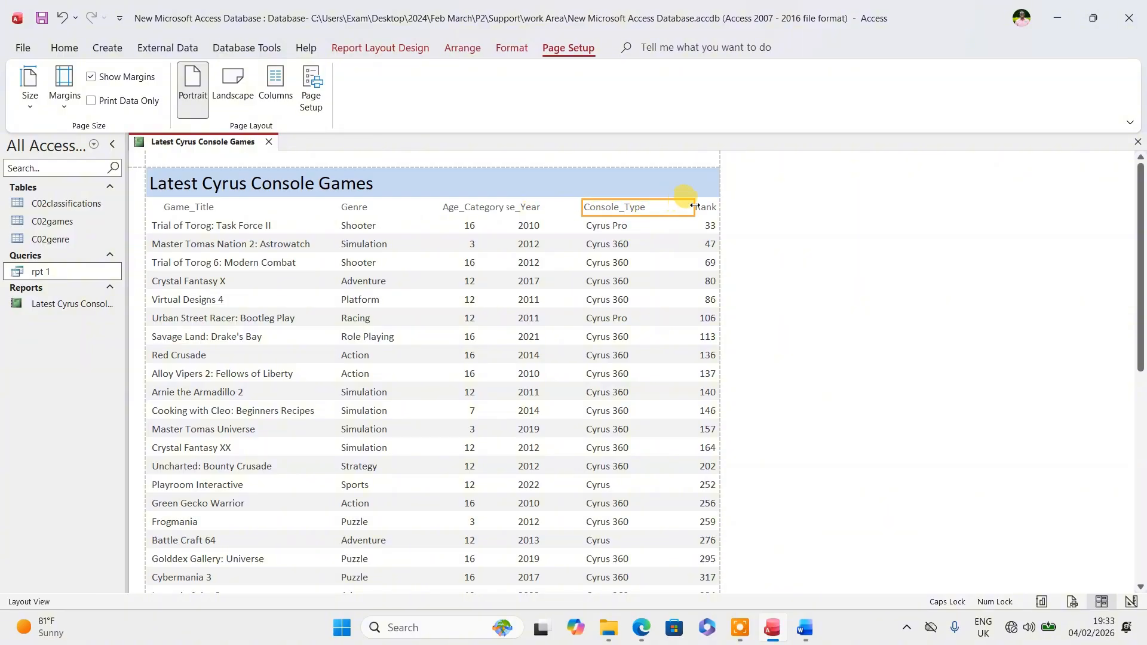
- Shorten the Console_Type heading from its right edge and widen the Release_Year heading so its full name fits
drag(695, 205, 640, 207)
click(510, 207)
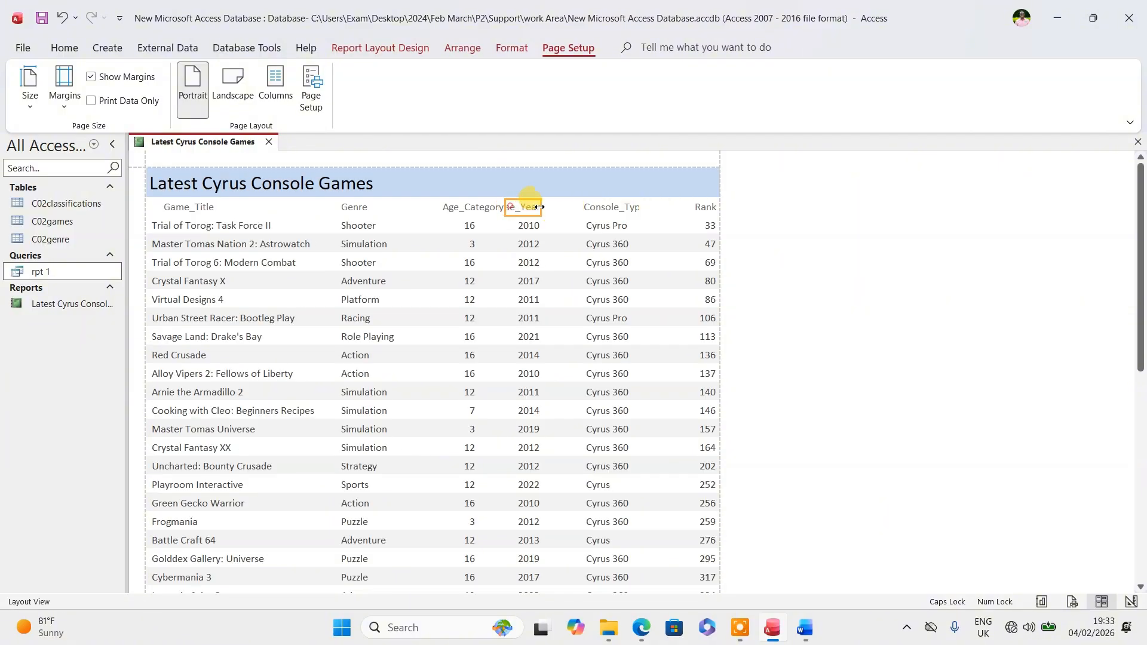
drag(560, 208, 506, 207)
- Shift the Age_Category heading to the left, clear of the Release_Year heading
click(461, 206)
key(Left)
key(Left)
key(Left)
key(Left)
key(Left)
key(Left)
key(Left)
key(Left)
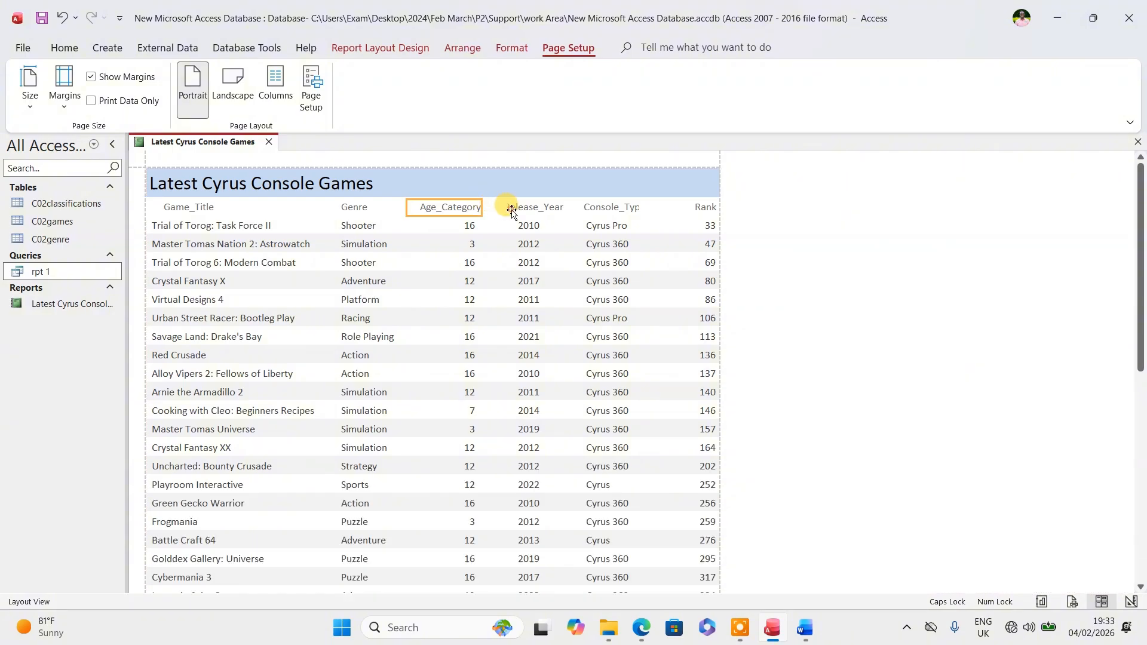
click(509, 209)
- Nudge the Age_Category values to the left so they sit beneath the middle of their heading
click(468, 227)
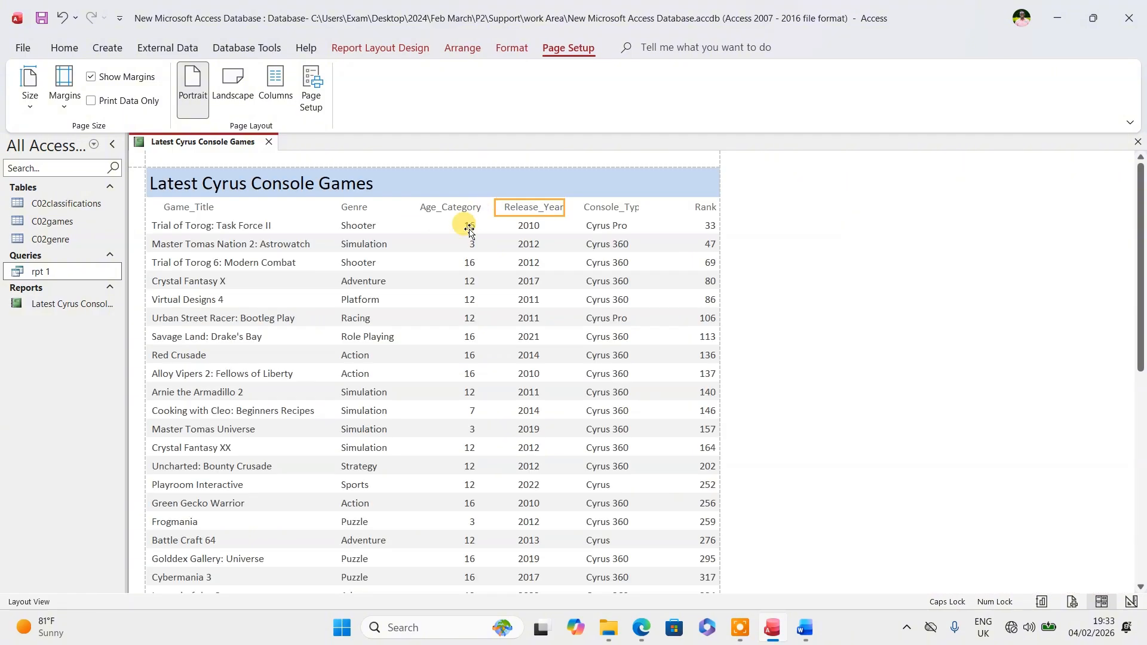
key(Left)
key(Left)
key(Left)
key(Left)
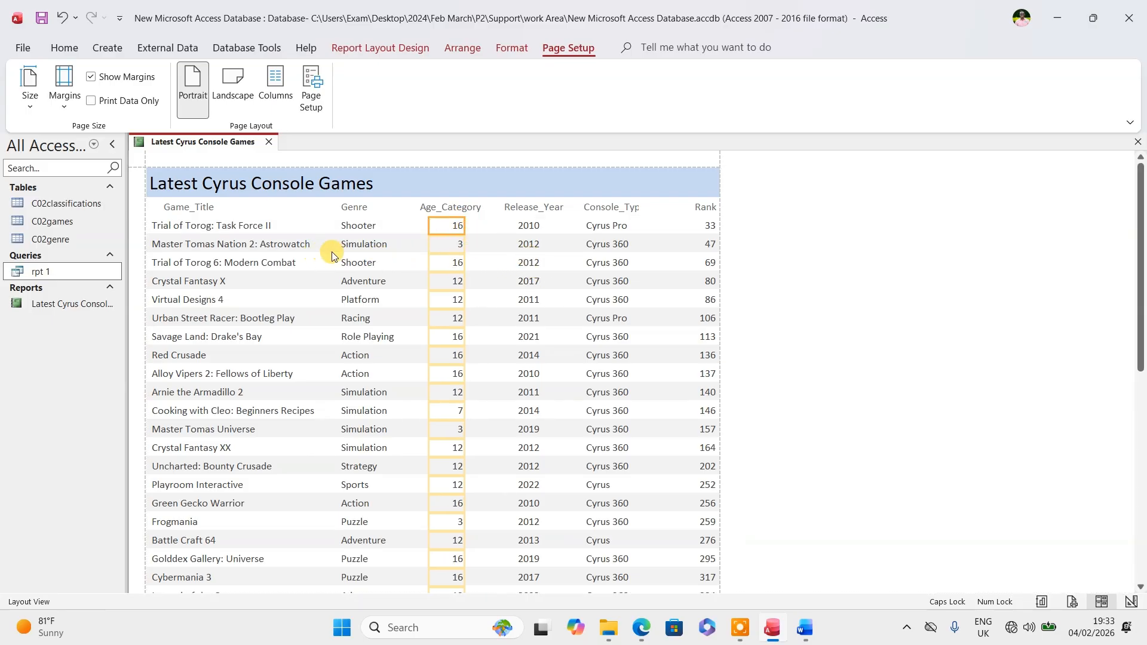
- Nudge the Genre values slightly to the right, away from the Game_Title column
click(352, 227)
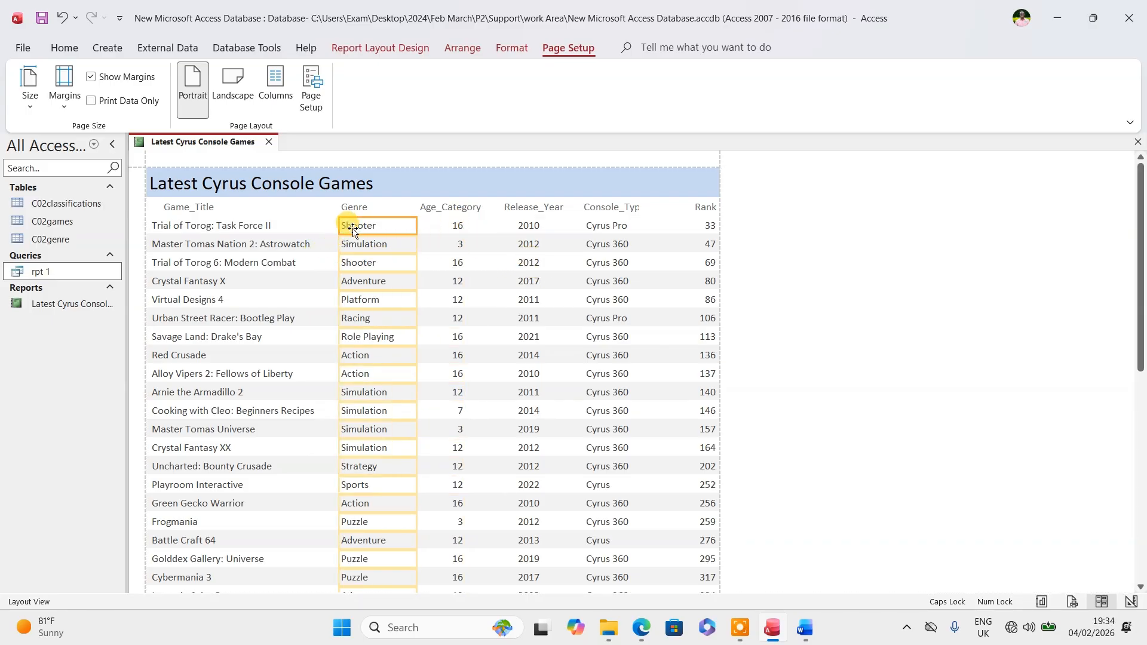
key(Right)
key(Right)
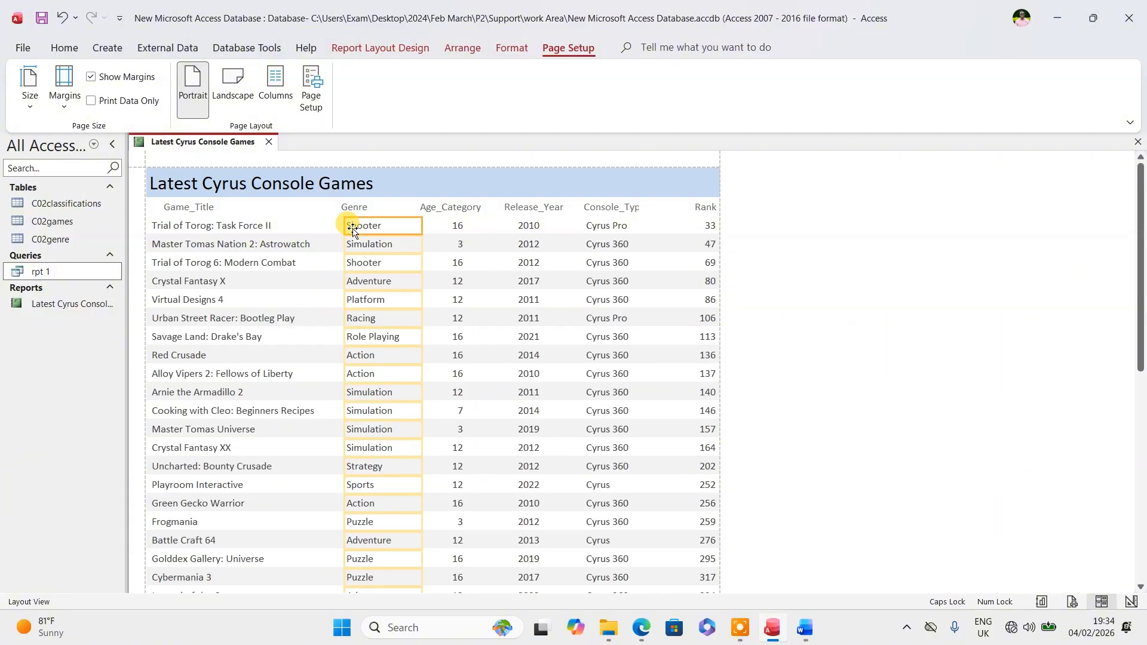
scroll(448, 316, down, 4)
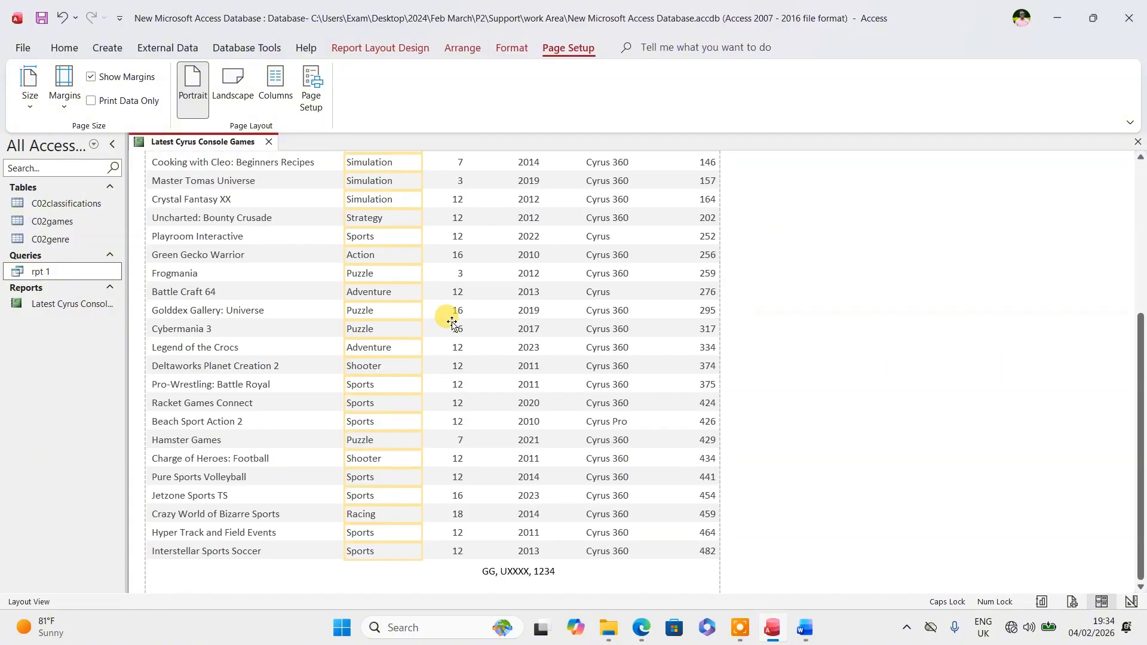
scroll(452, 323, up, 4)
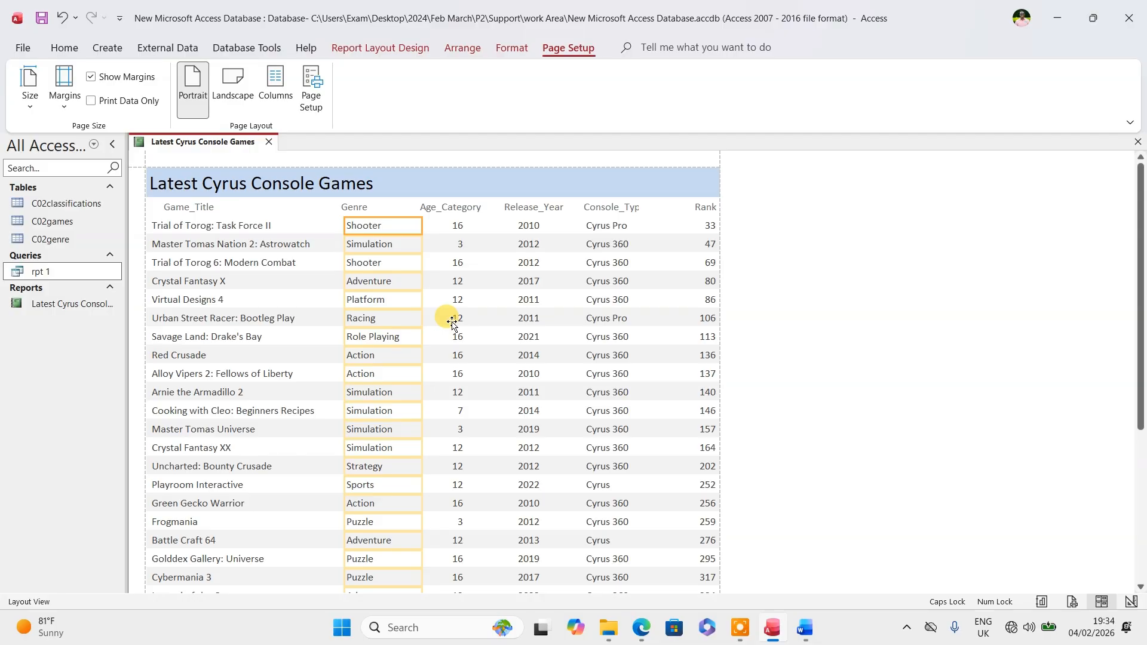
- Preview the report as printed and examine its headings, records, single-page fit and candidate details
click(379, 48)
click(30, 89)
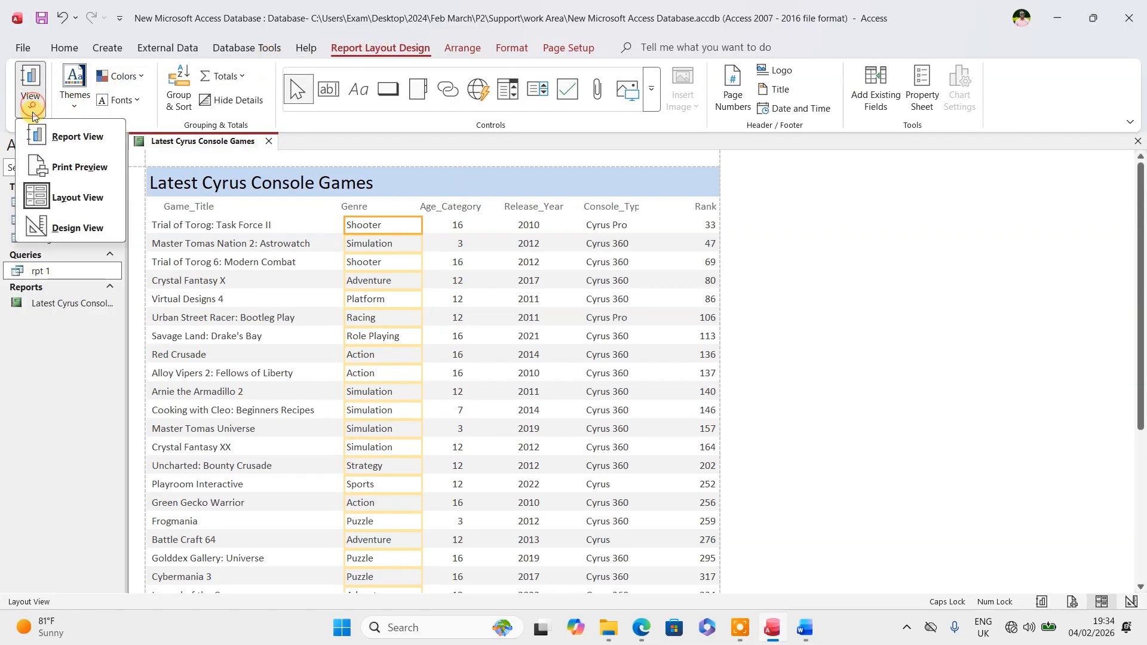
click(43, 160)
scroll(388, 322, down, 5)
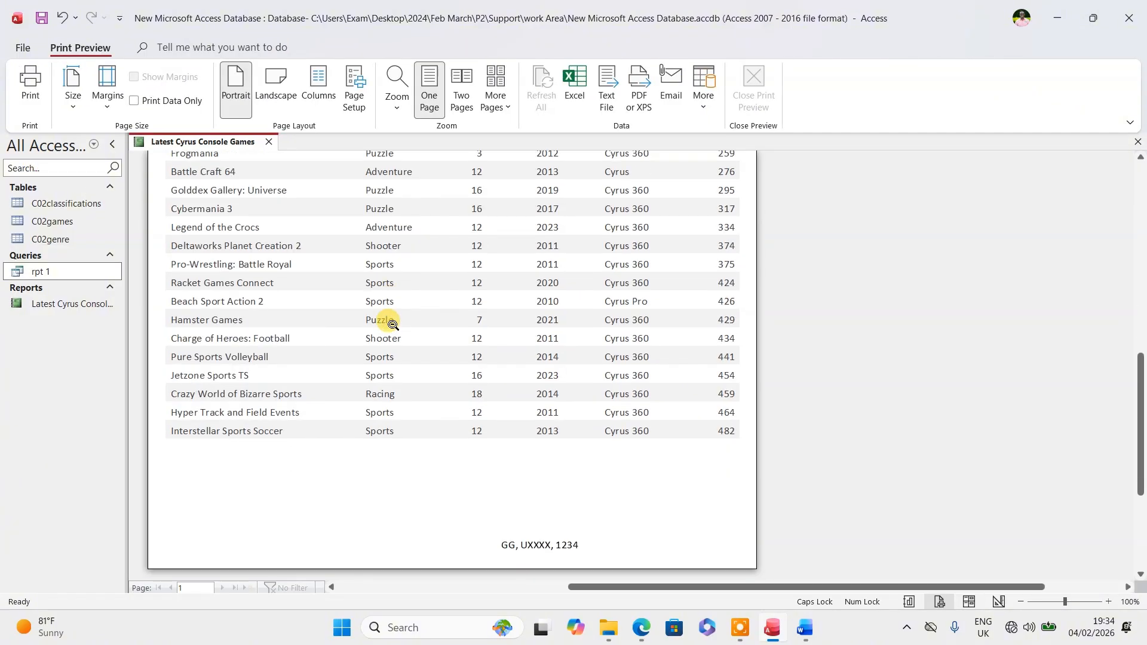
scroll(391, 321, down, 3)
scroll(389, 320, up, 8)
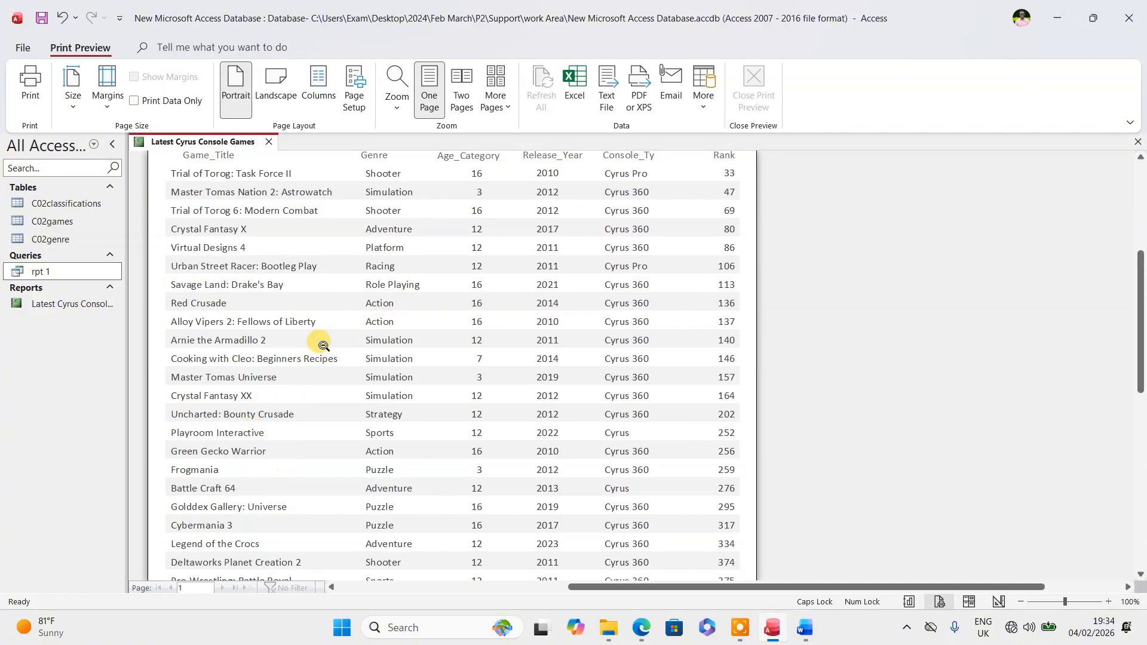
scroll(321, 338, up, 3)
scroll(322, 340, down, 6)
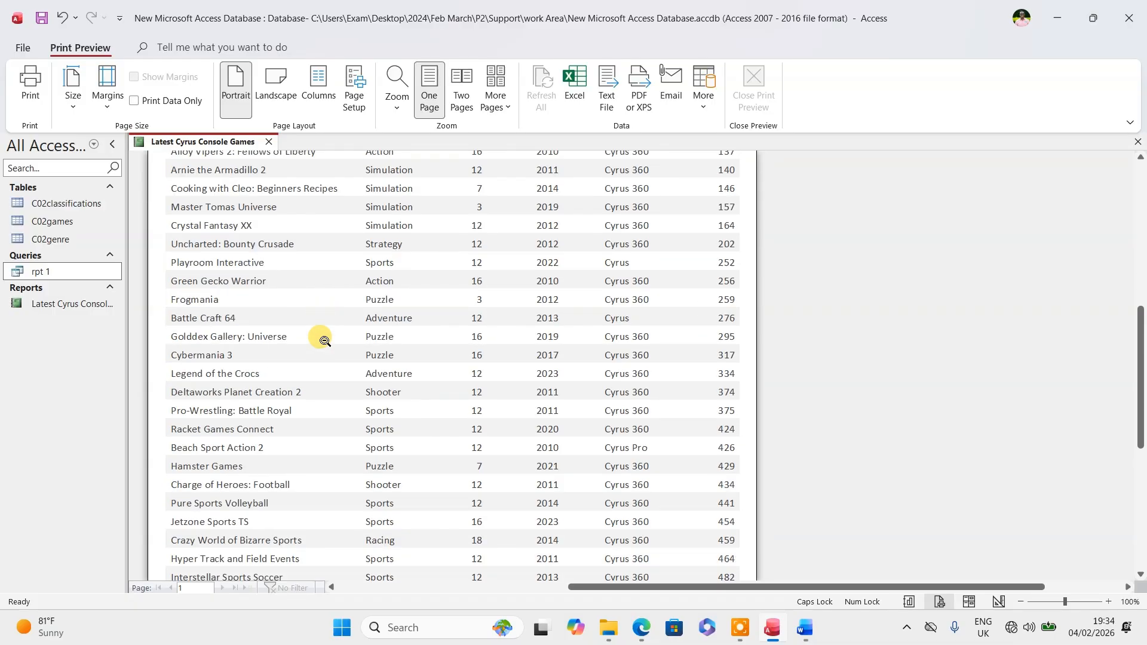
scroll(324, 340, down, 3)
scroll(323, 340, up, 10)
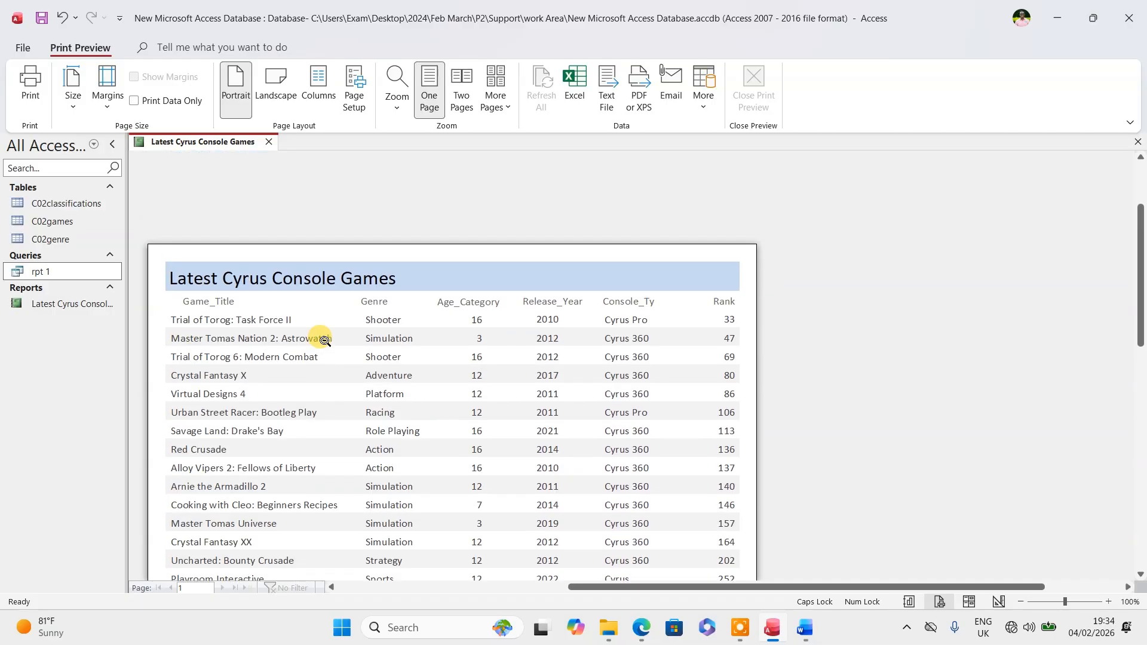
scroll(323, 340, down, 5)
scroll(320, 333, up, 4)
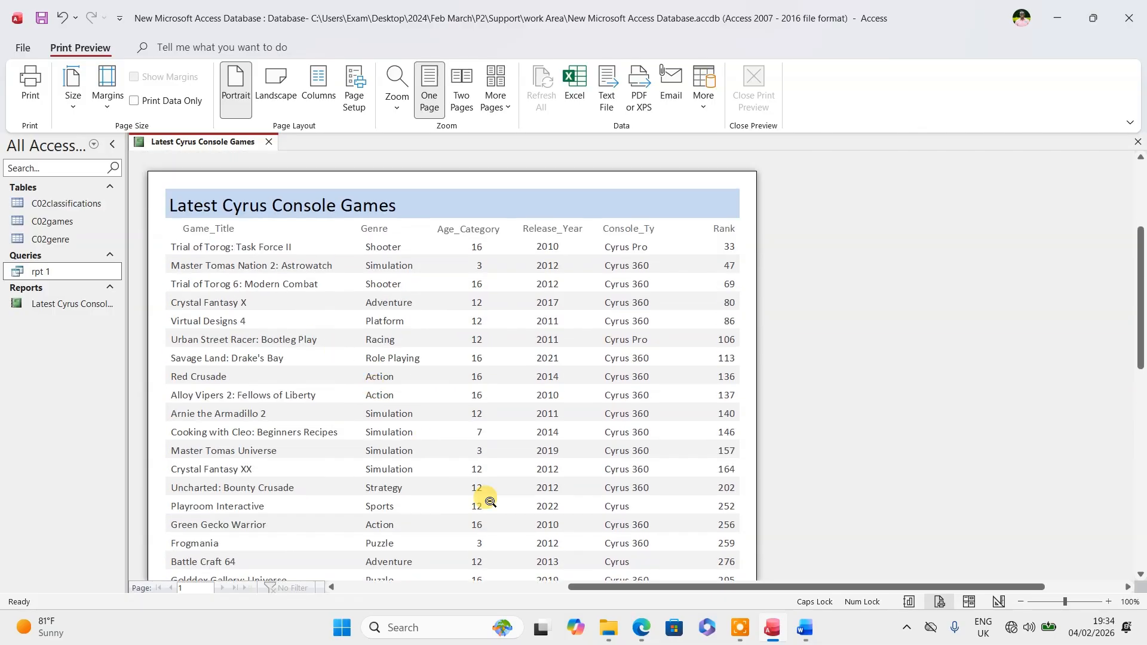
- Check question 16's requirements in the PDF question paper, and close the print preview and the Latest Cyrus Console Games report in Access
click(641, 627)
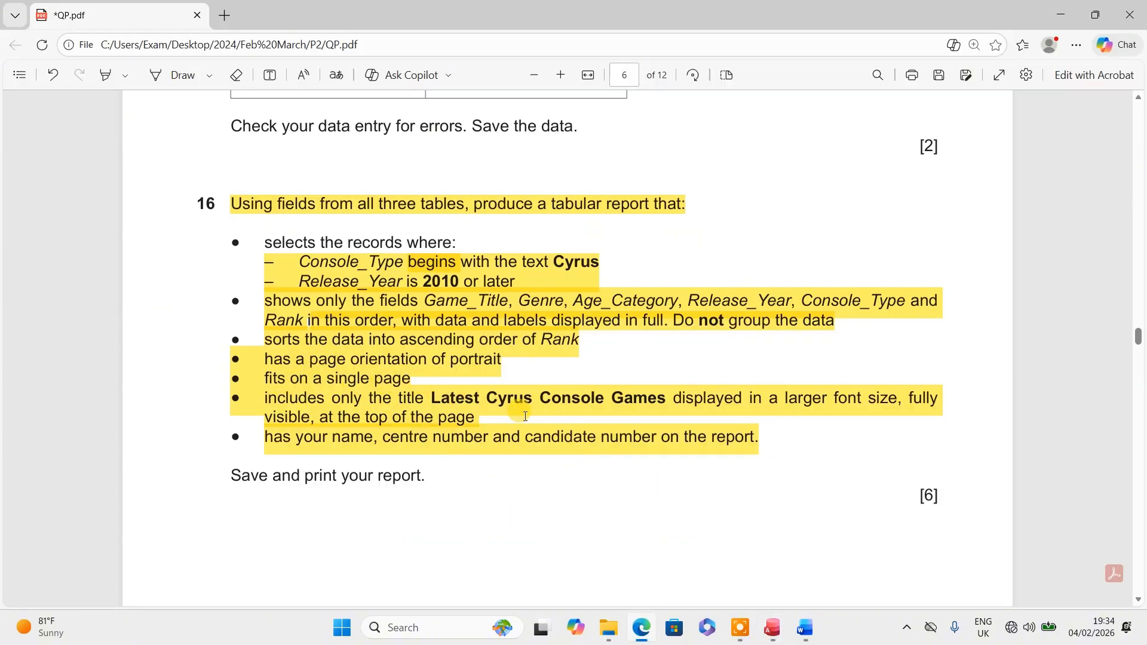
scroll(423, 387, down, 3)
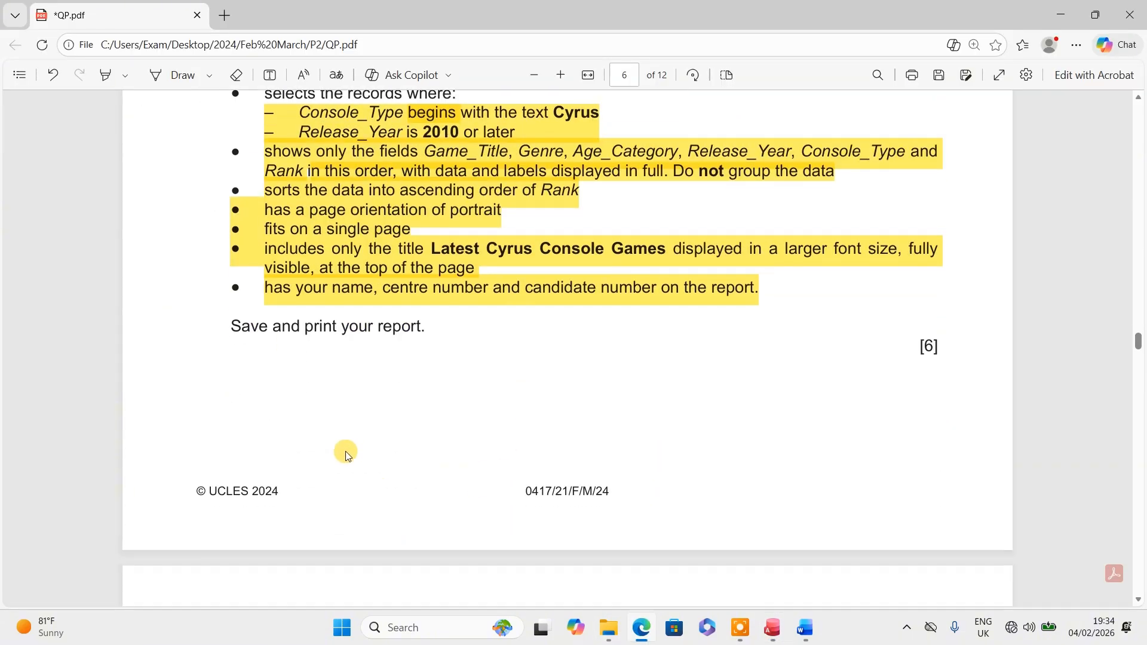
click(772, 627)
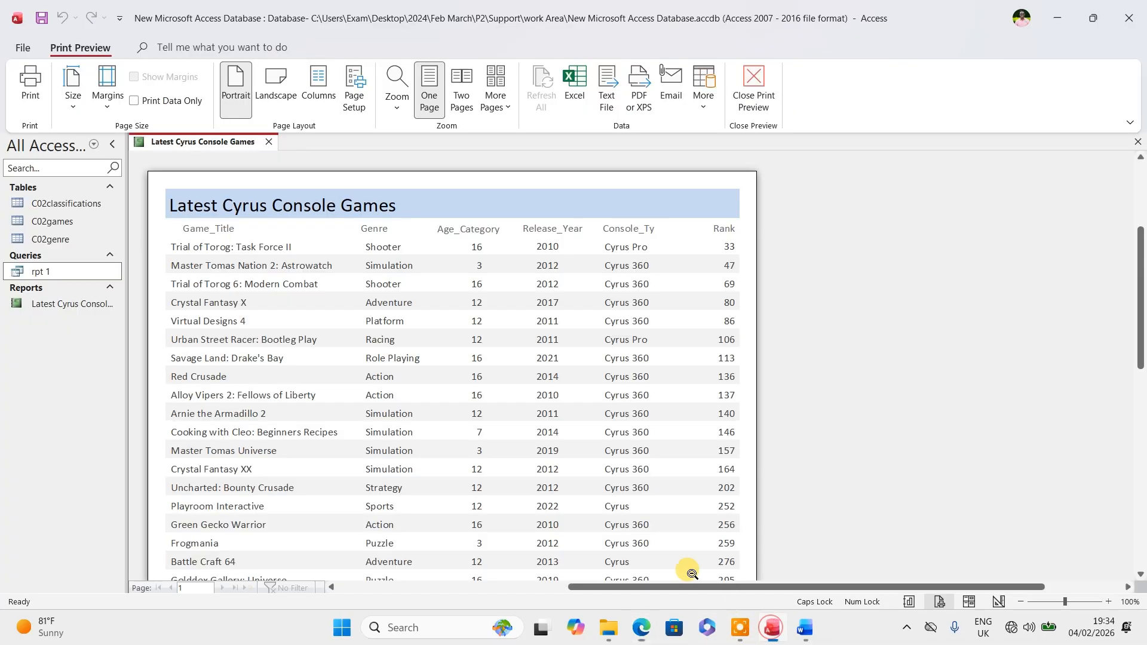
click(752, 87)
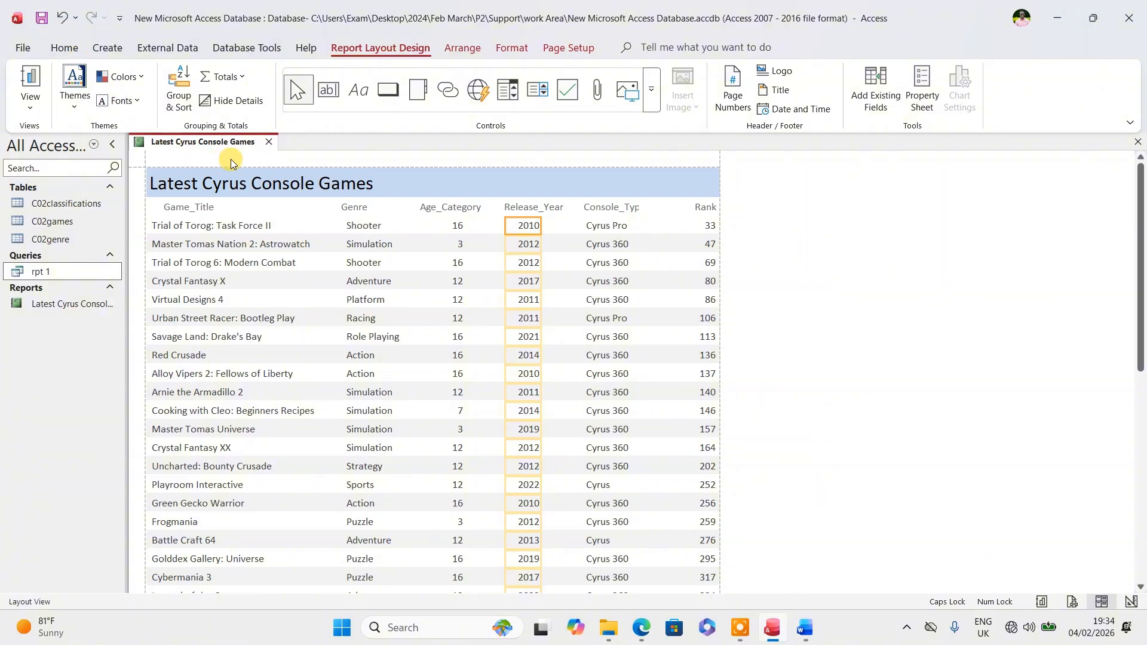
click(633, 635)
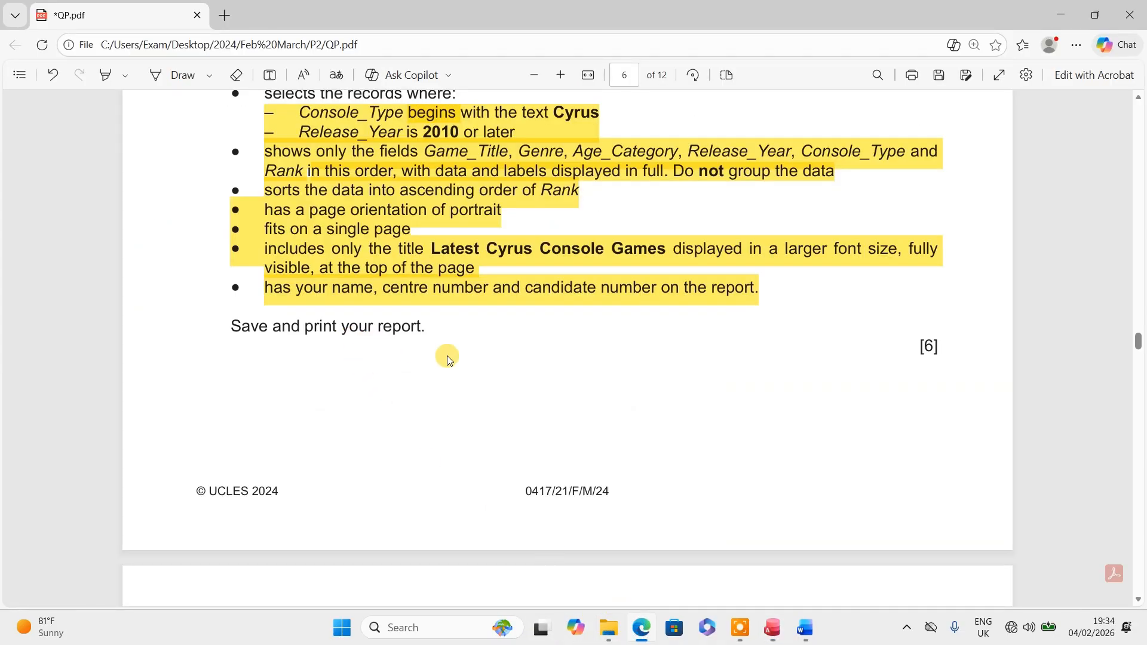
click(638, 627)
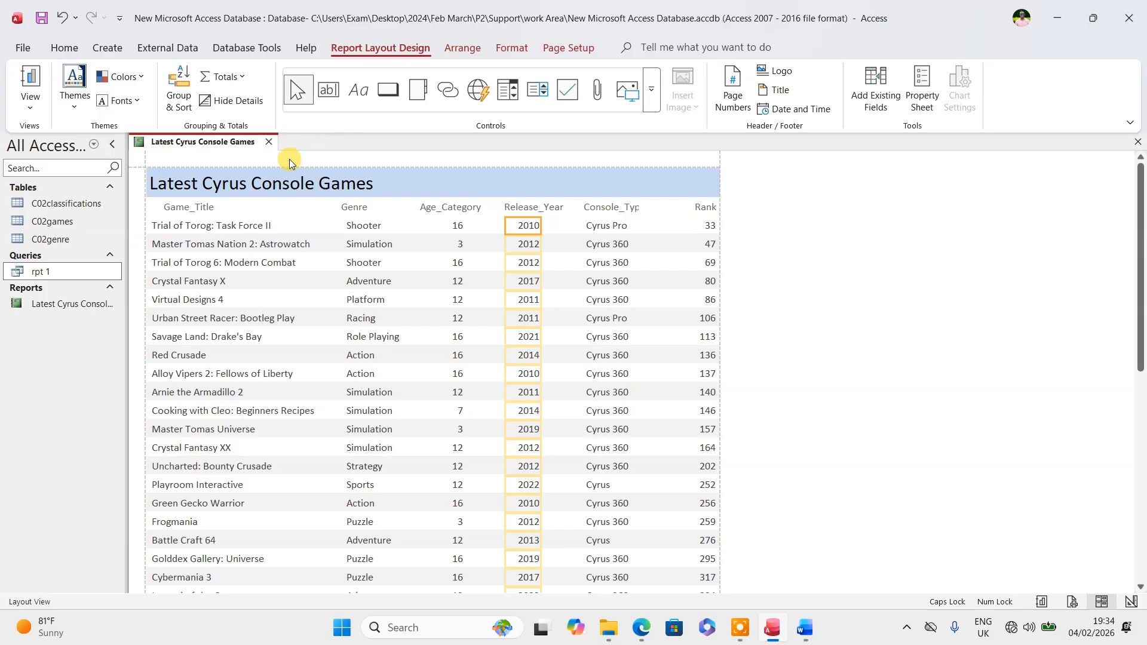
click(268, 147)
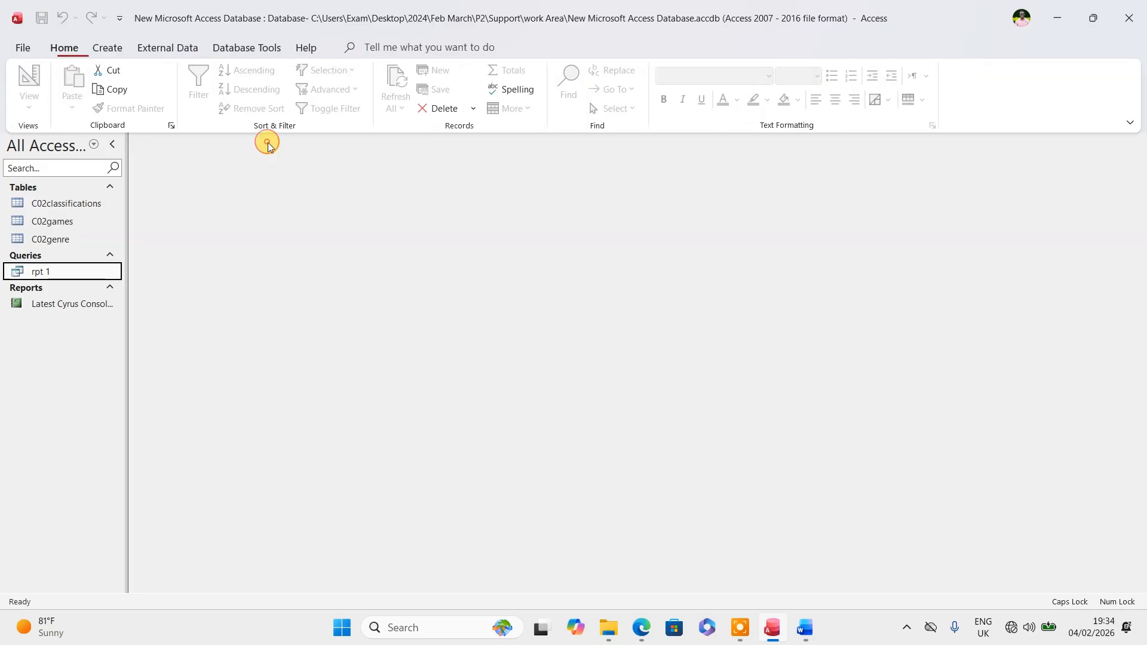
- Go to question 17 in the PDF question paper and highlight "games table and classifications table" in yellow
click(647, 637)
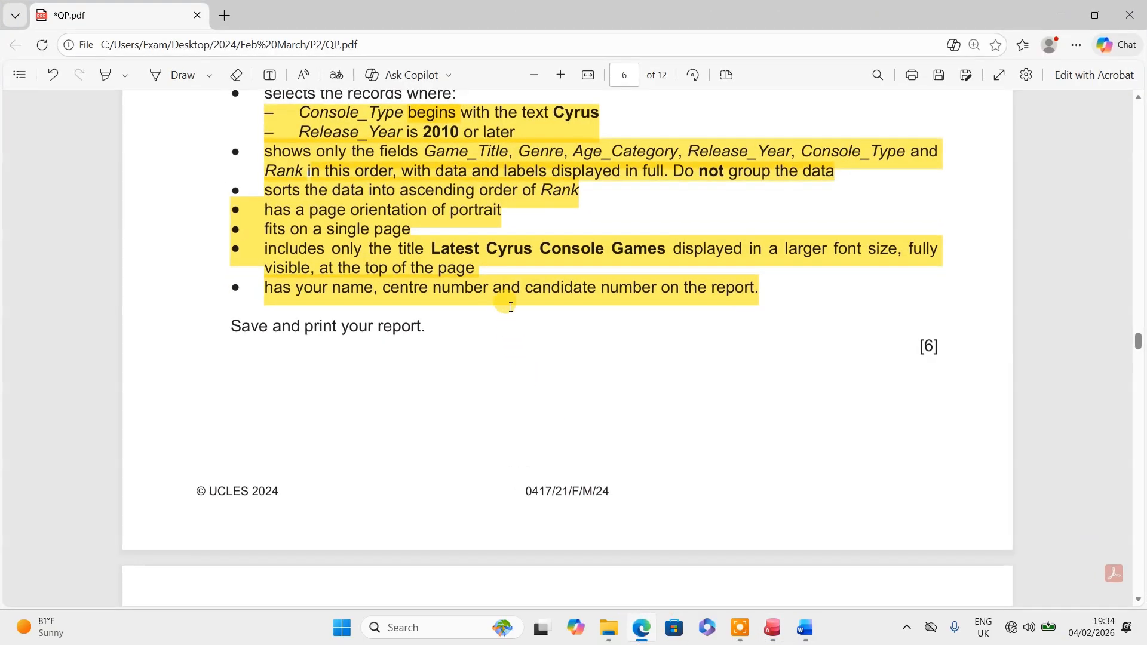
scroll(504, 275, down, 8)
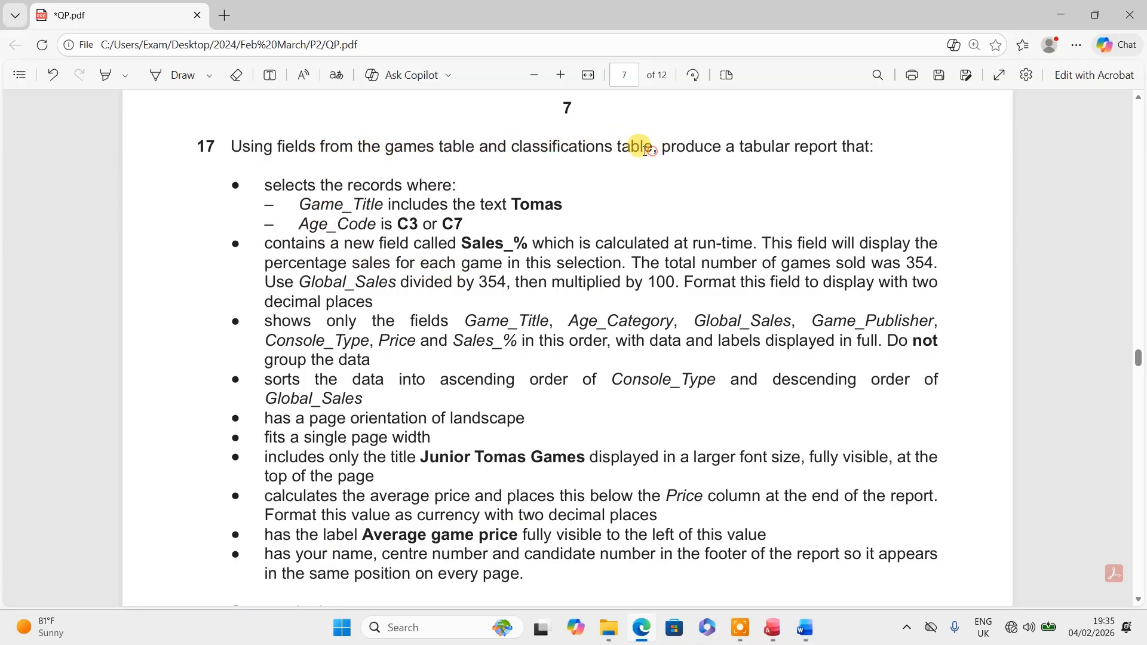
drag(651, 150, 380, 147)
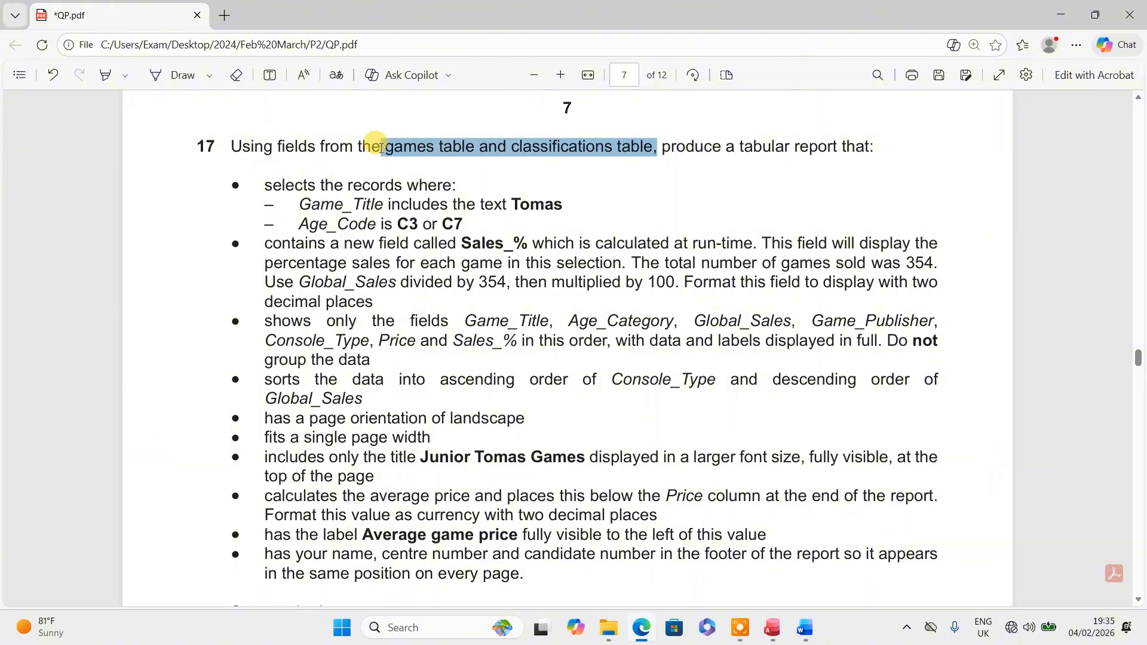
mouse_move(402, 118)
mouse_move(464, 117)
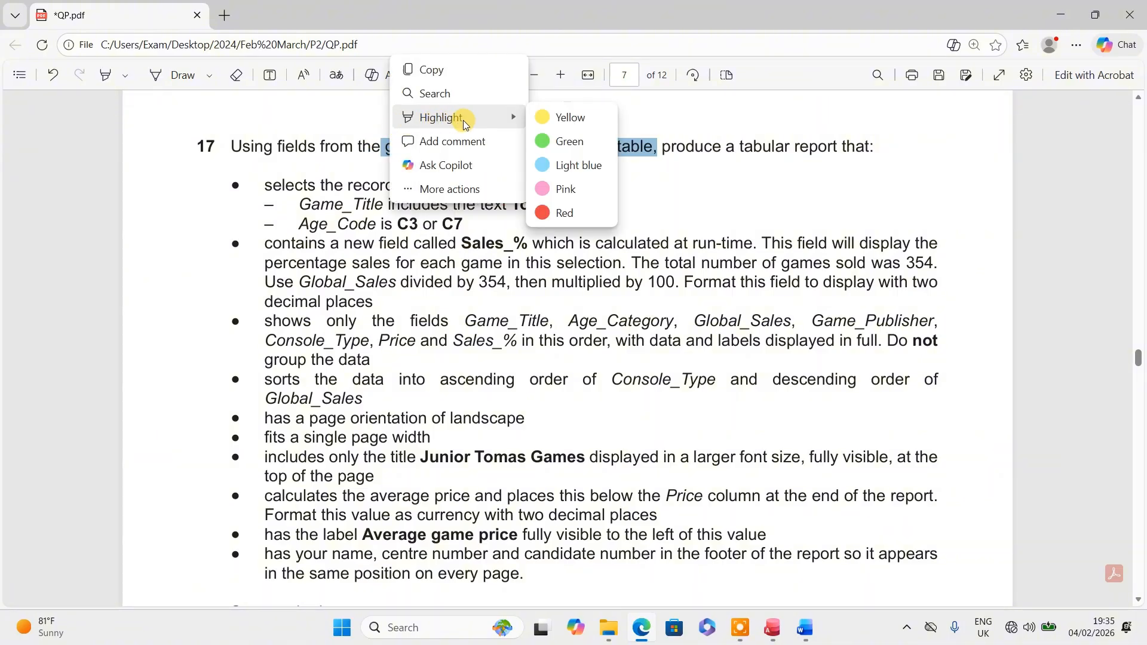
click(548, 119)
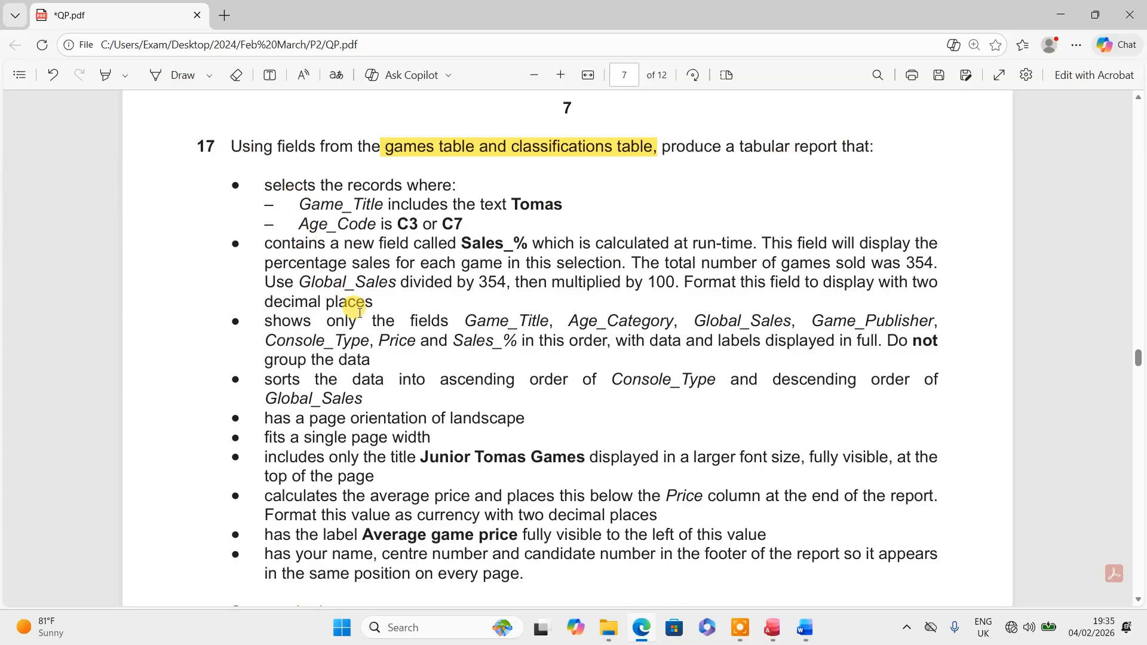
- Highlight in yellow question 17's bullet listing the fields to show, from Game_Title to Sales_%, including the instruction not to group the data
scroll(358, 251, down, 3)
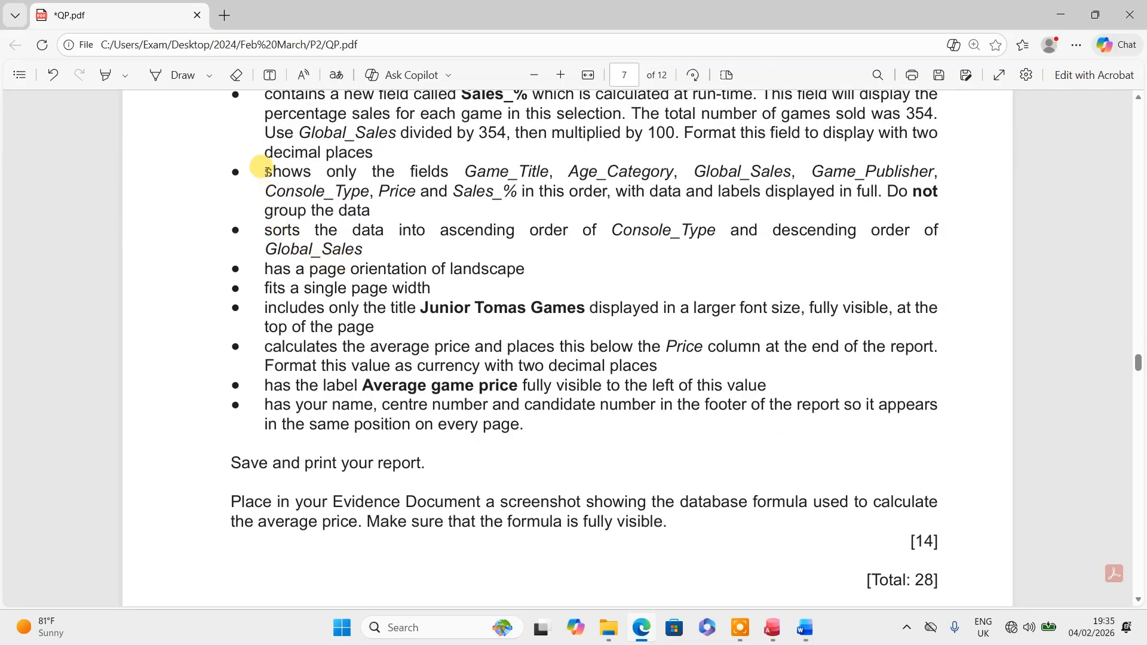
drag(264, 171, 370, 209)
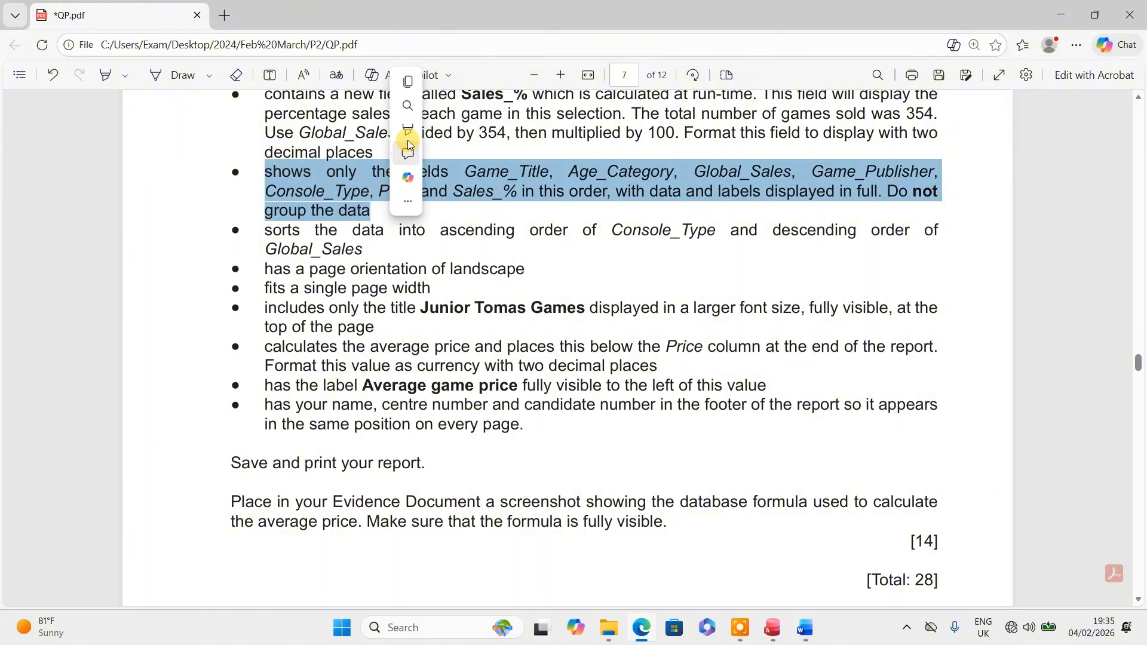
mouse_move(412, 136)
click(565, 128)
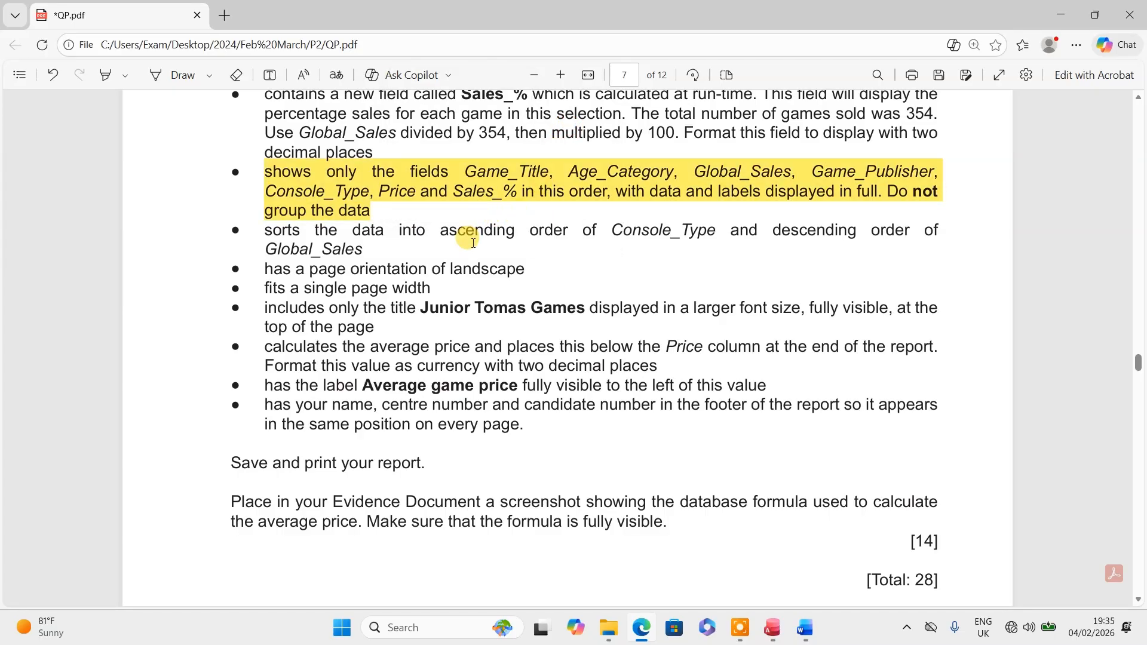
scroll(472, 243, up, 3)
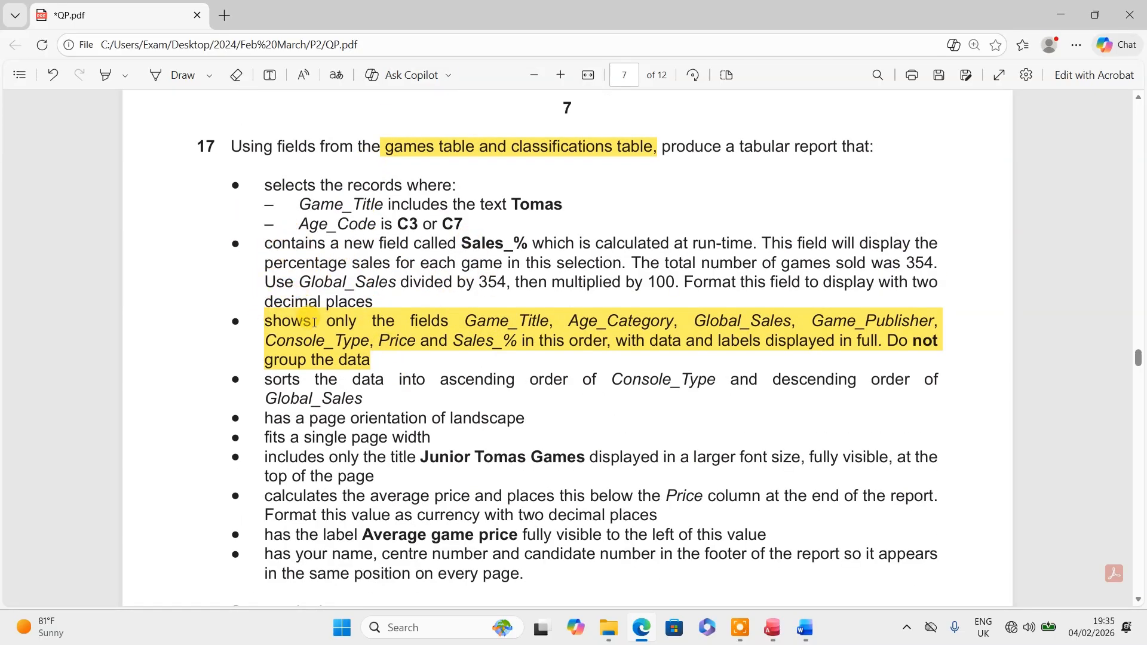
- Switch to Access, start a new query in Design view and list the tables available to add
click(773, 630)
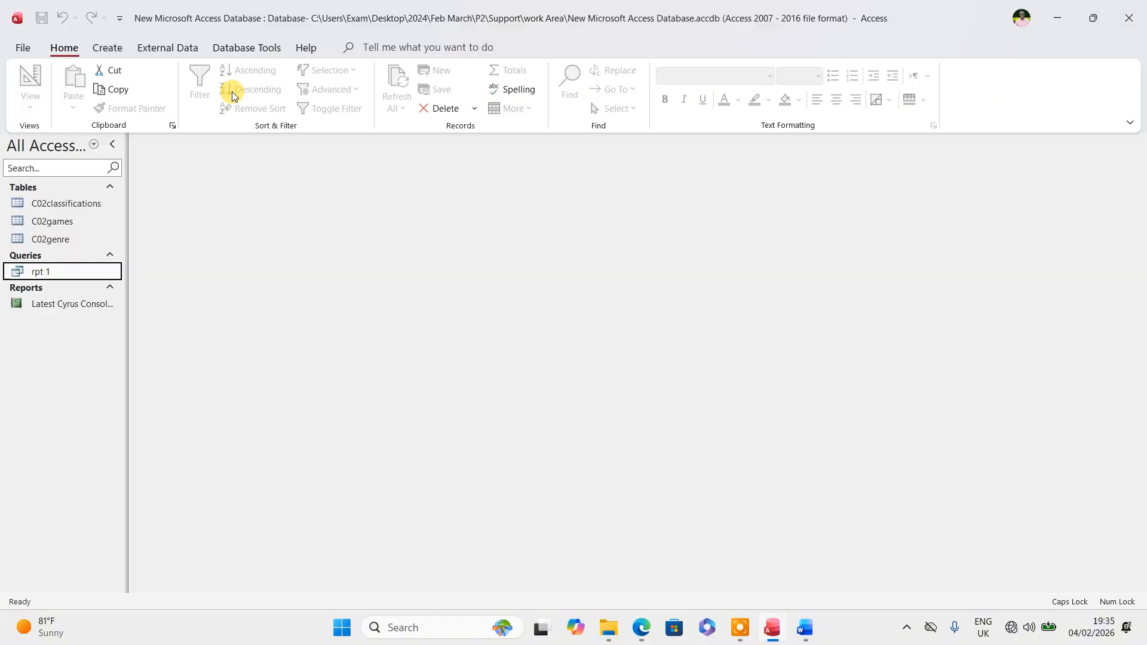
click(108, 48)
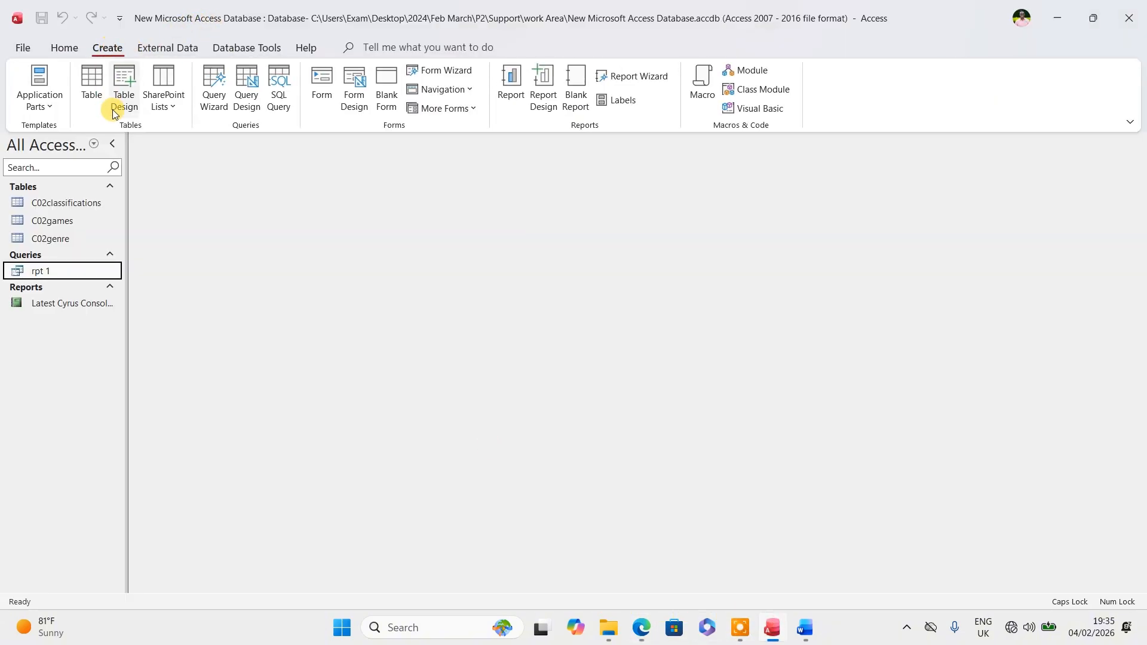
click(238, 76)
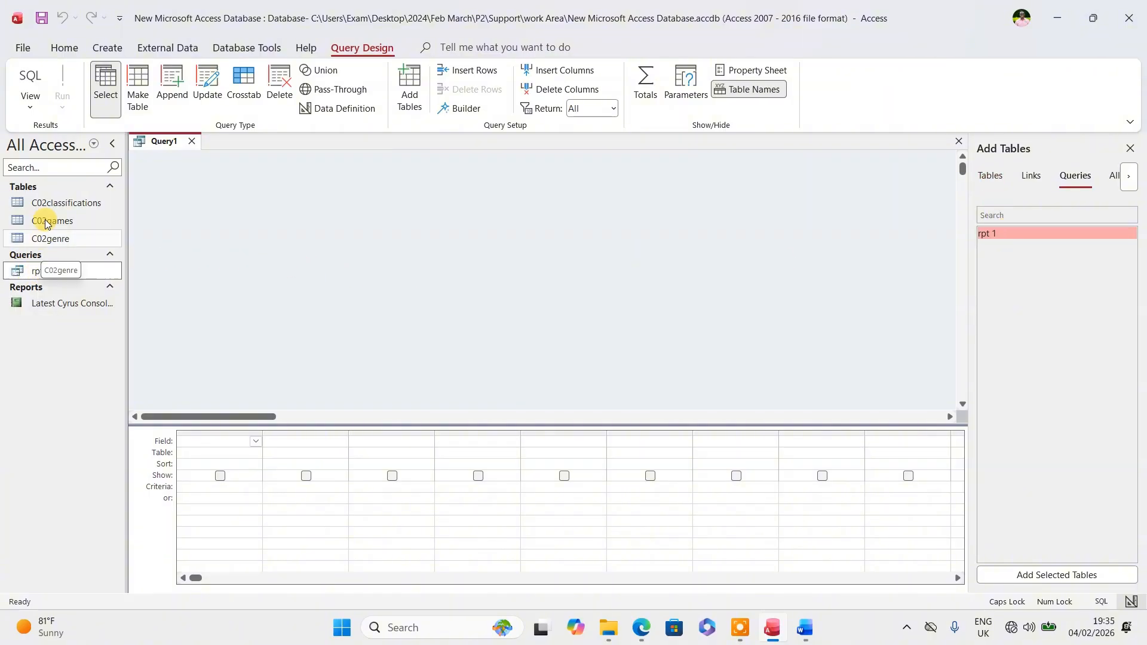
click(66, 202)
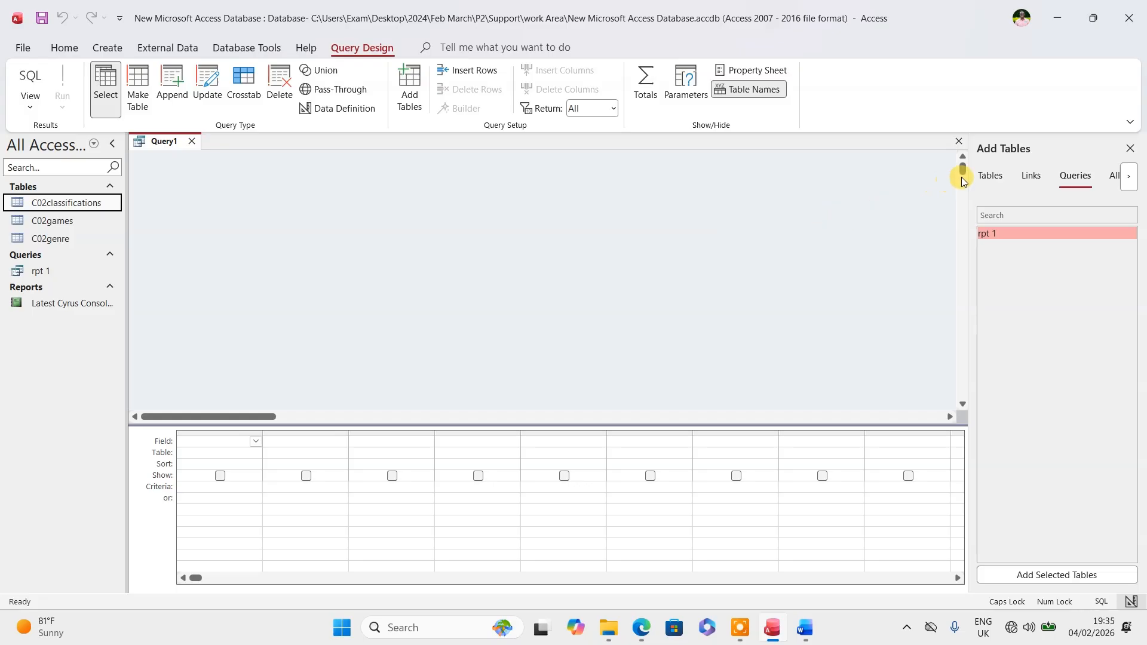
click(986, 175)
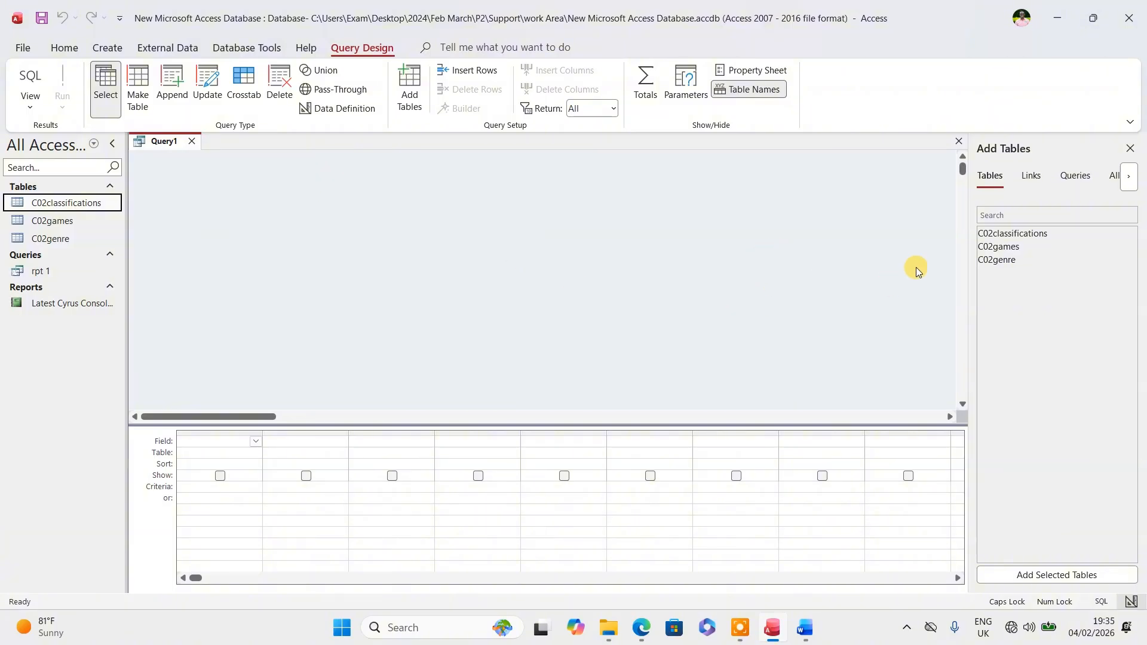
- Add the C02games and C02classifications tables to the query and enlarge the games field list to show every field
click(641, 627)
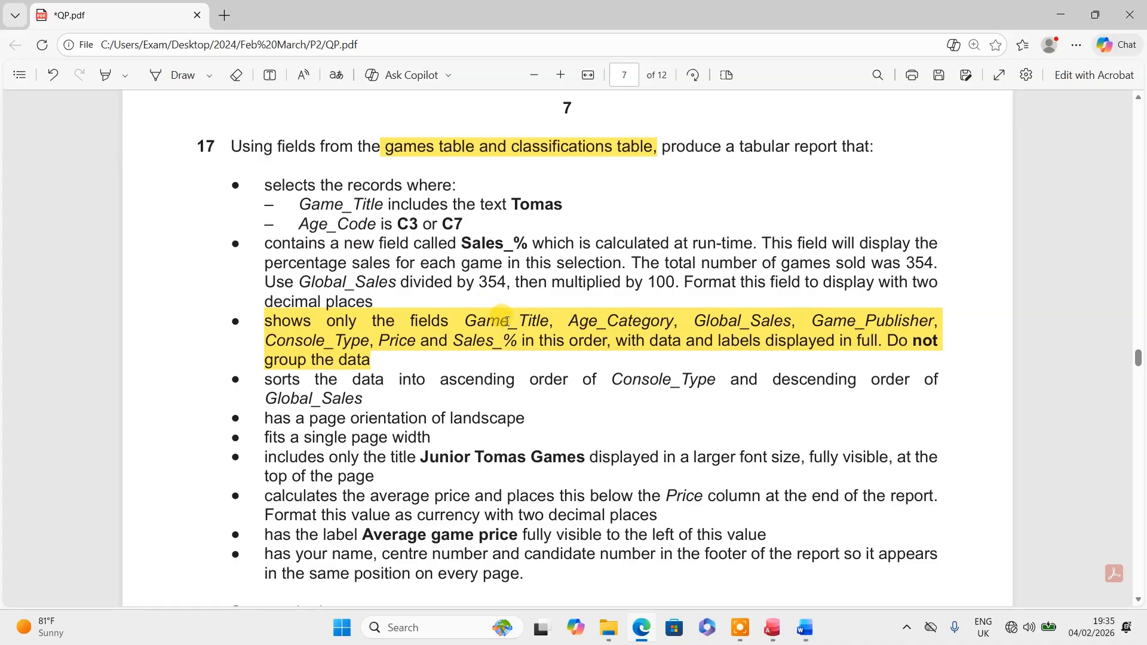
mouse_move(639, 632)
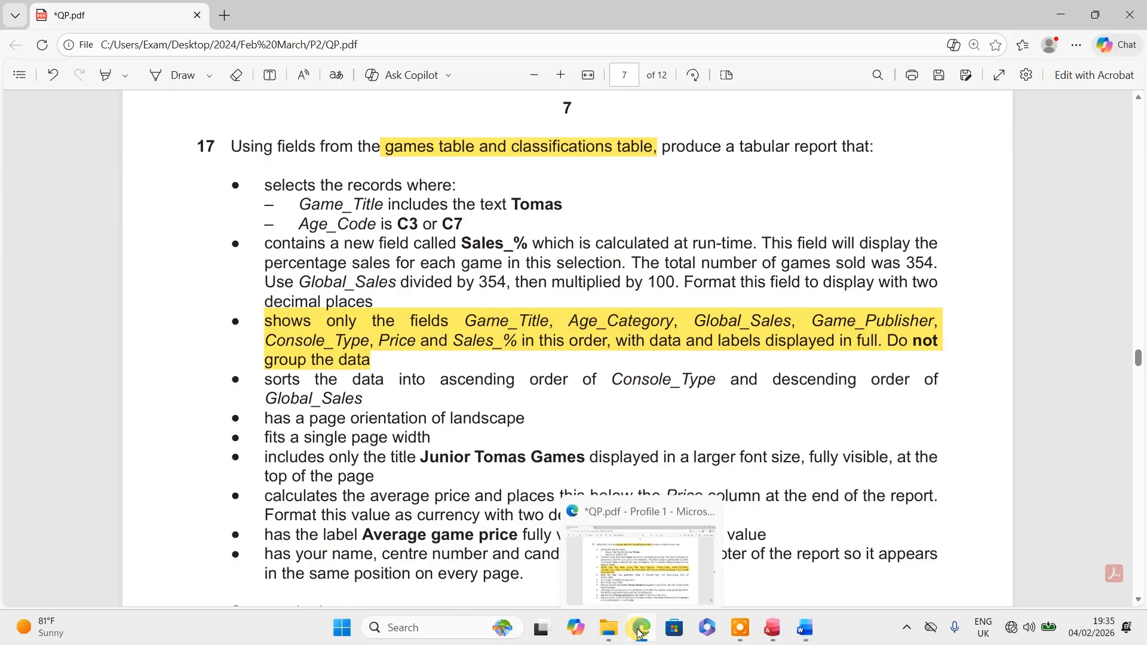
click(639, 632)
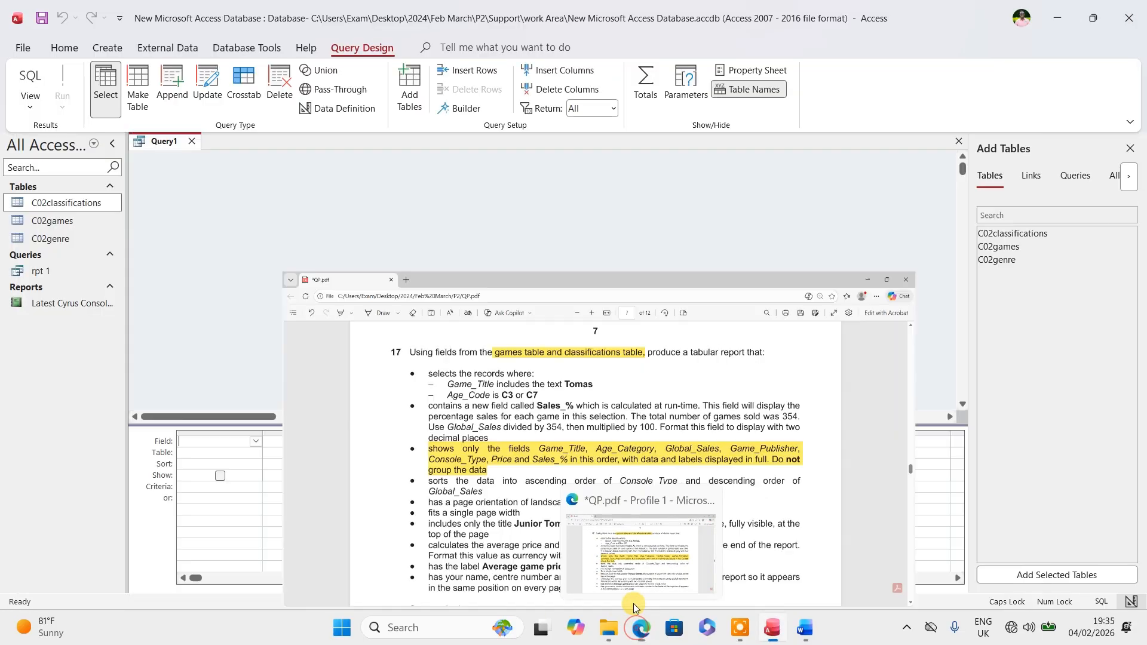
double_click(987, 247)
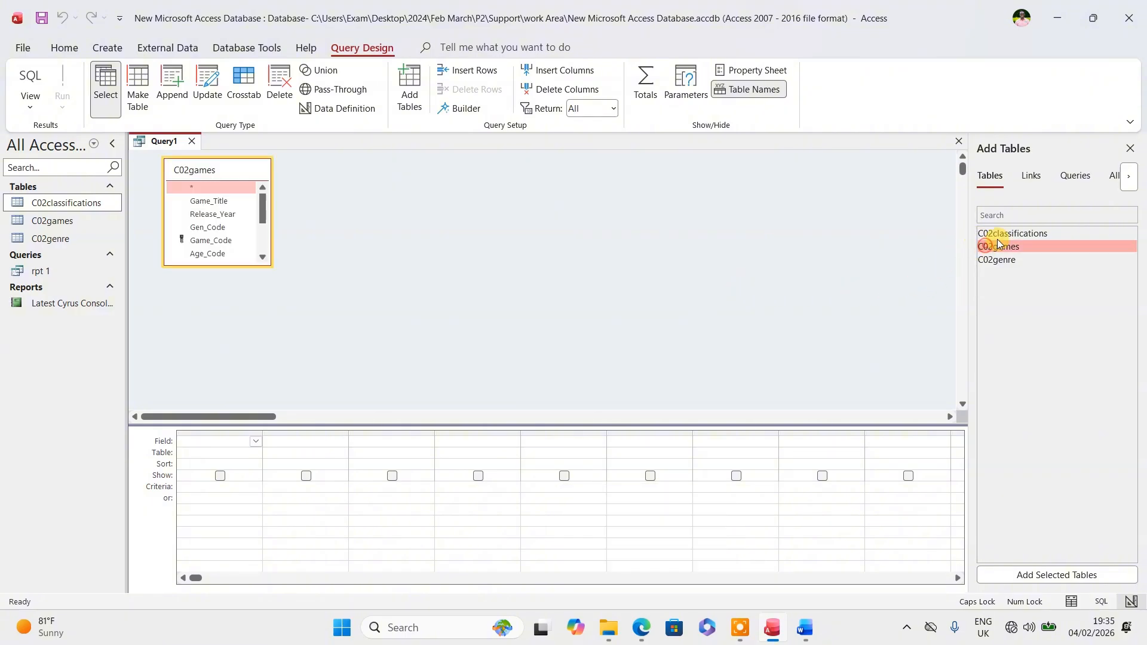
double_click(1008, 234)
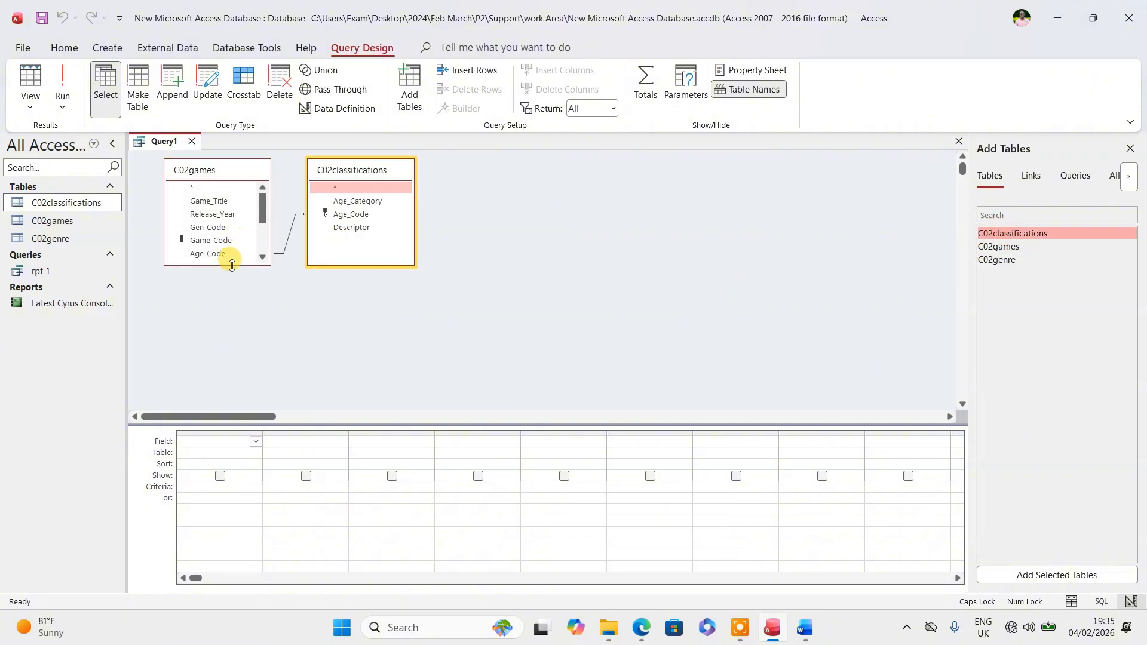
drag(232, 265, 226, 371)
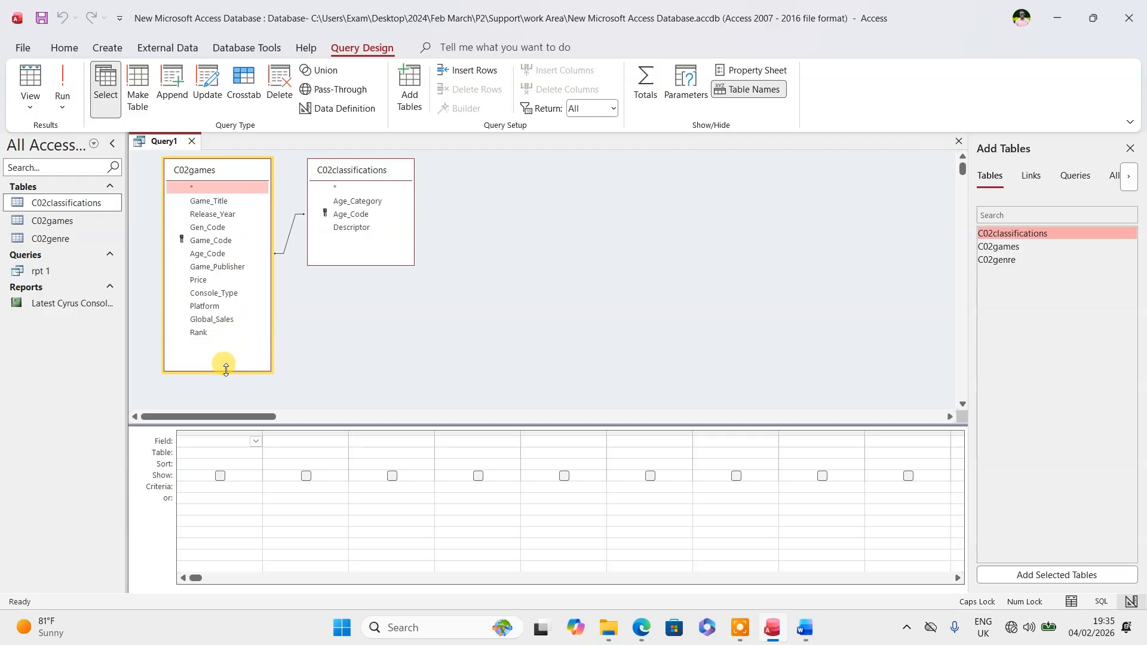
- Check the required field order in the PDF question paper, and add Game_Title and Age_Category to the Access query
click(642, 629)
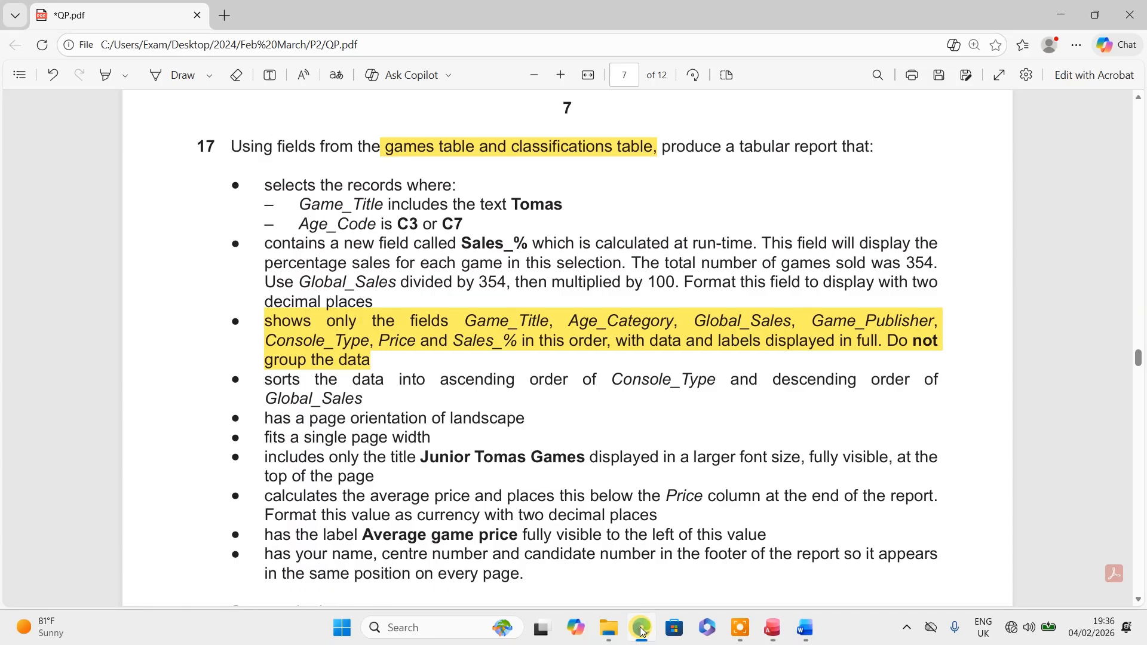
click(641, 629)
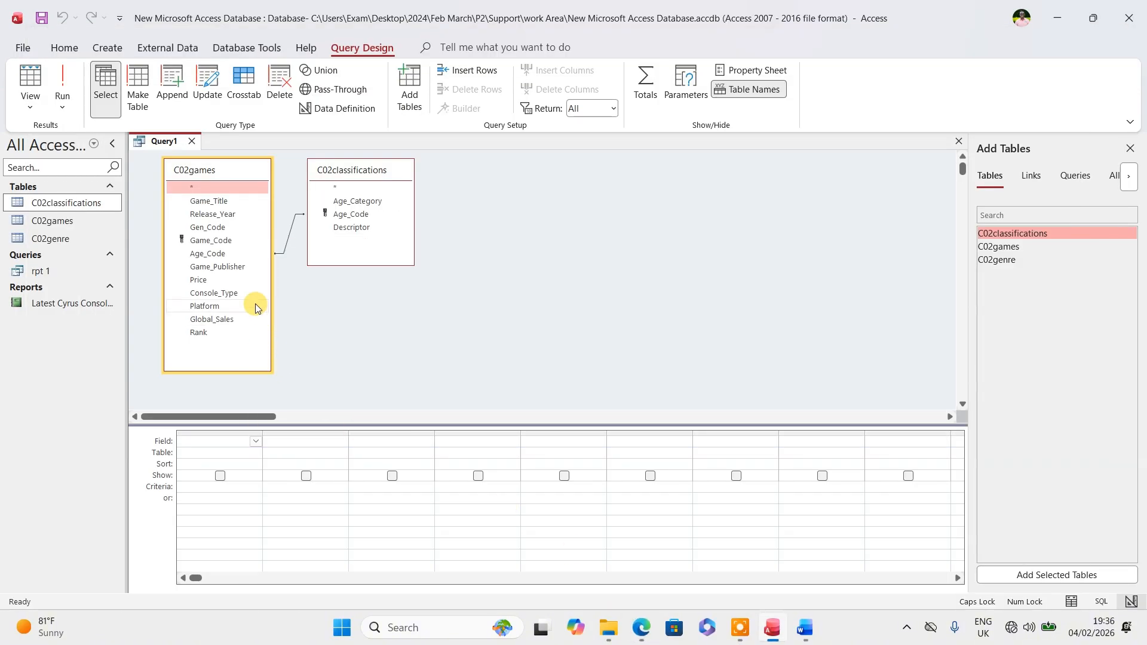
double_click(207, 202)
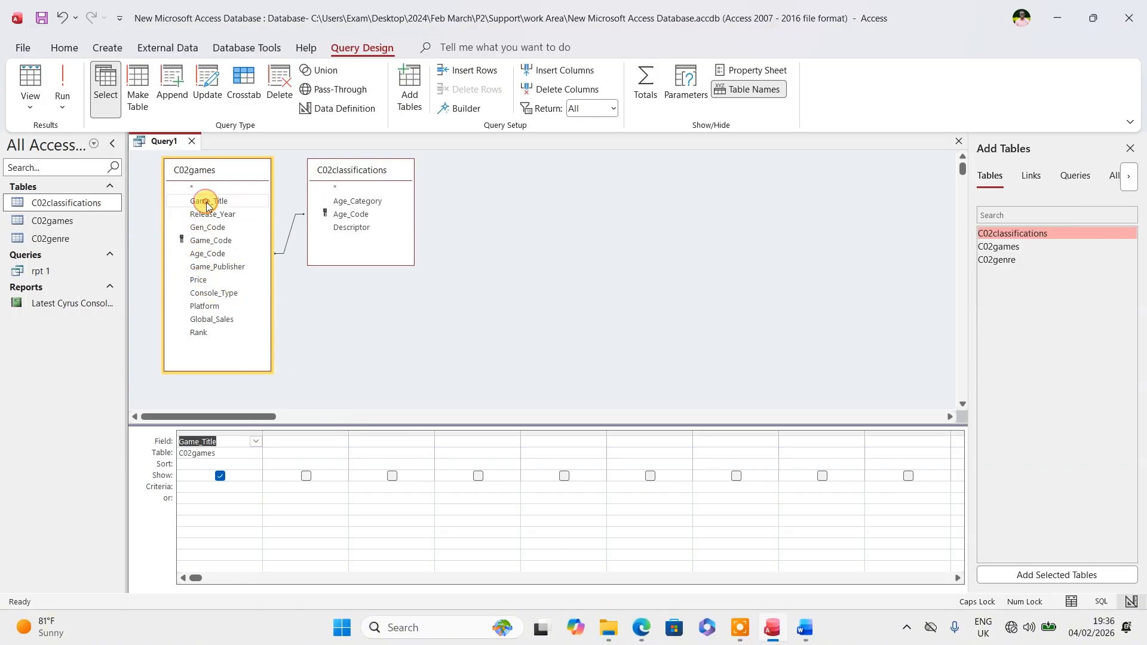
click(359, 201)
double_click(359, 202)
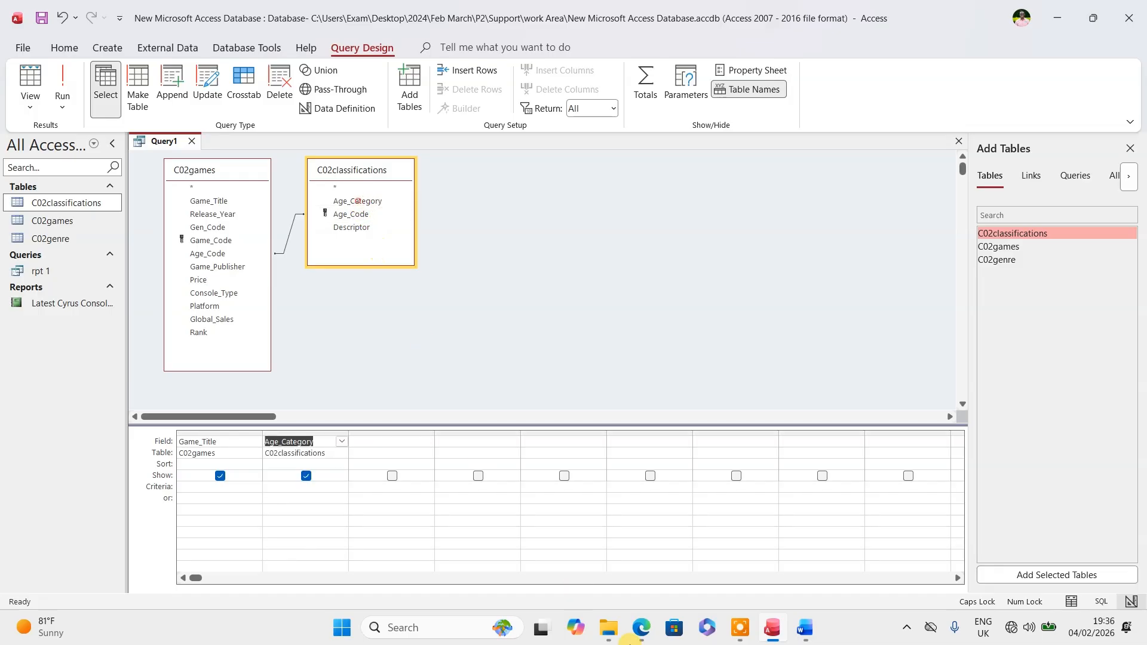
- Recheck the field order in the question paper and add Global_Sales and Game_Publisher as the query's next columns
click(642, 629)
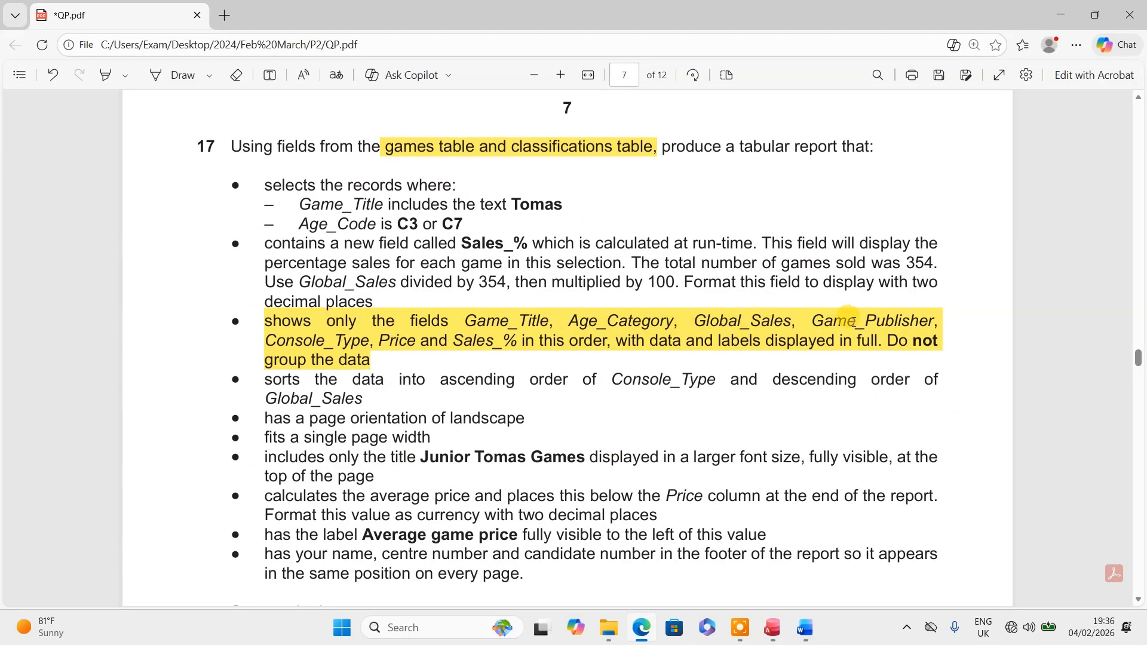
click(642, 628)
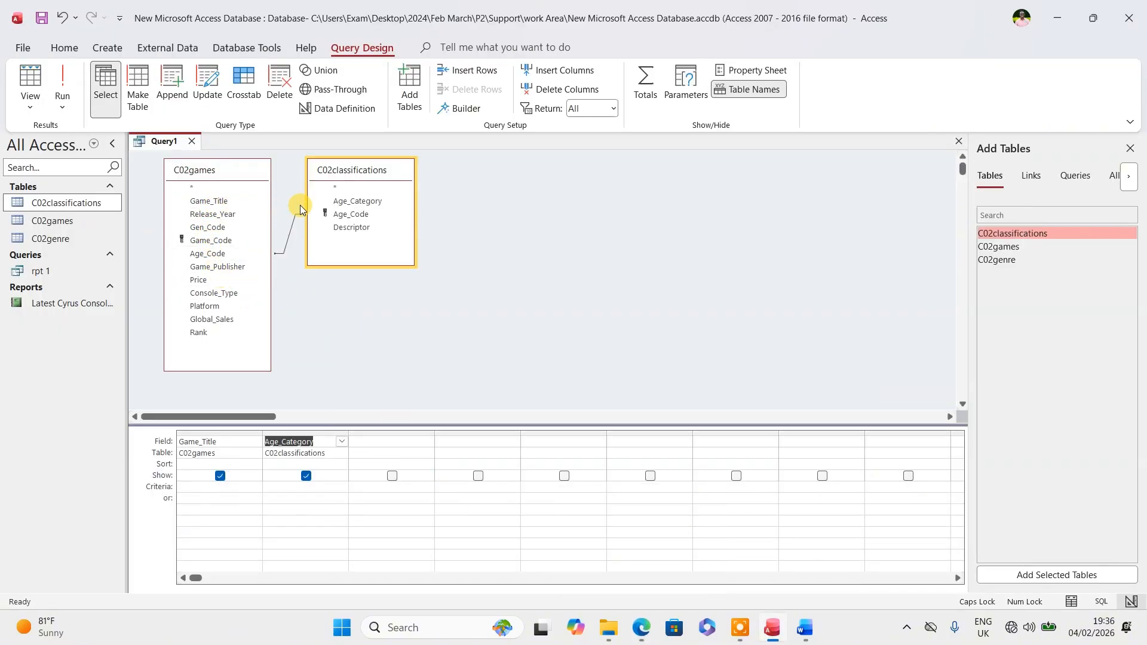
double_click(224, 319)
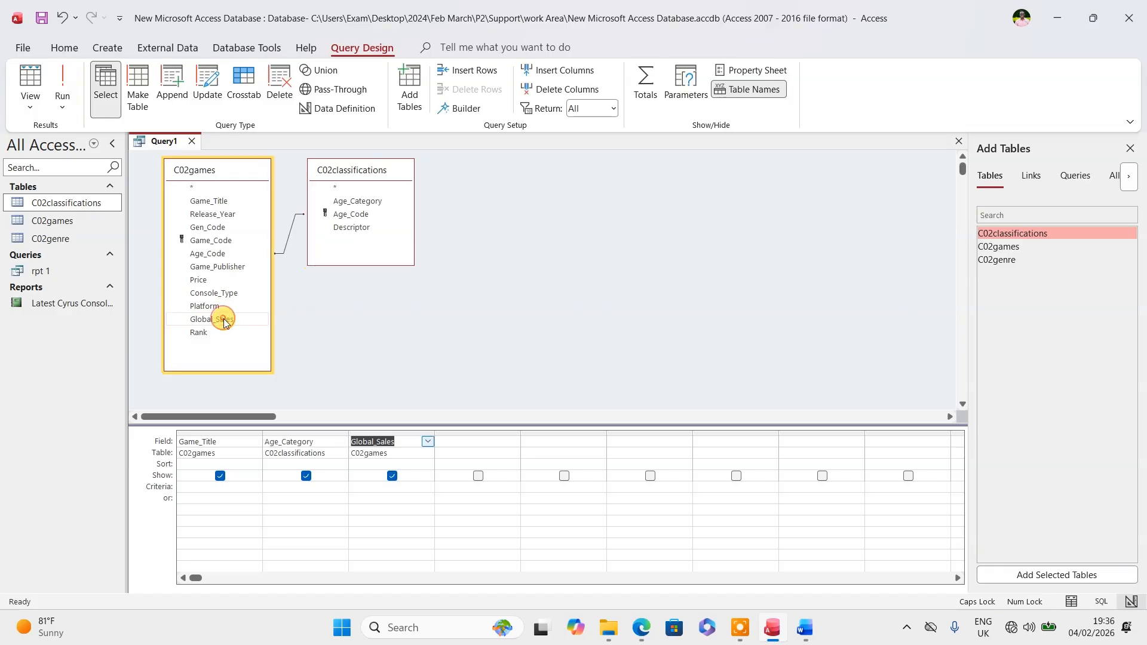
double_click(216, 267)
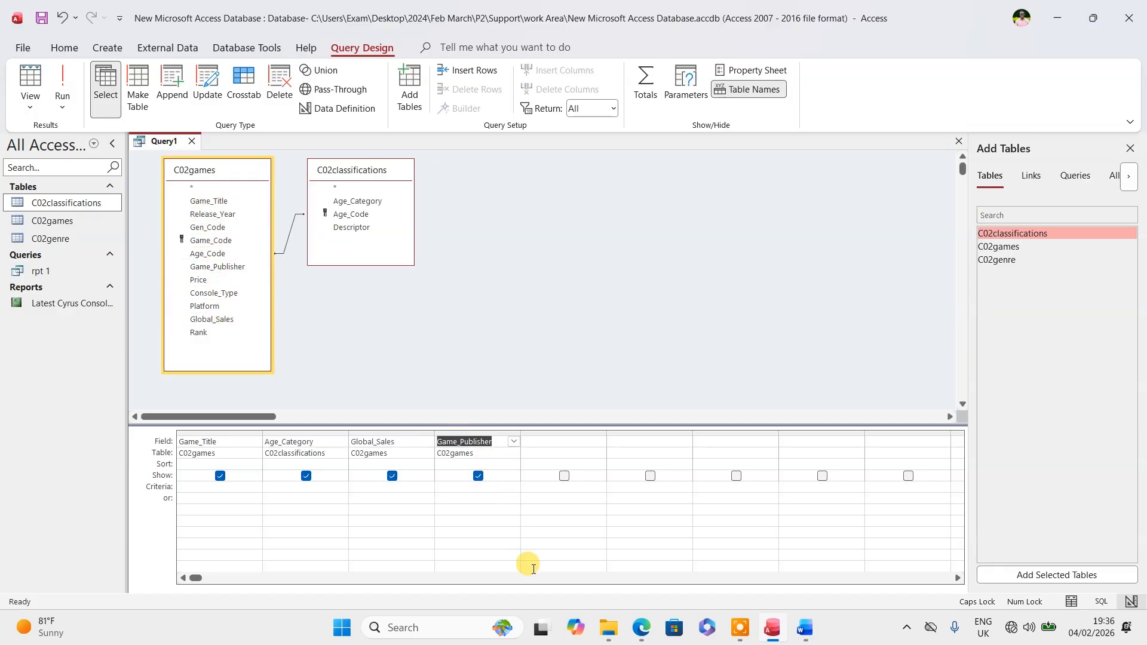
- Add Console_Type and Price from C02games as the query's next columns, following the question paper's field order
click(634, 630)
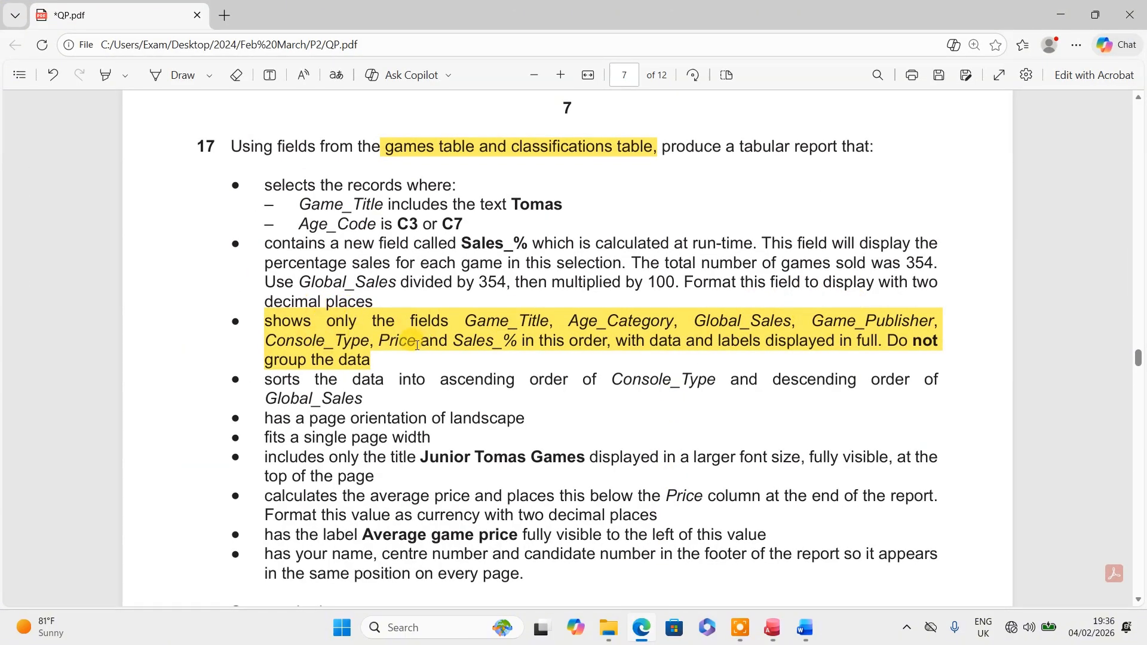
click(641, 627)
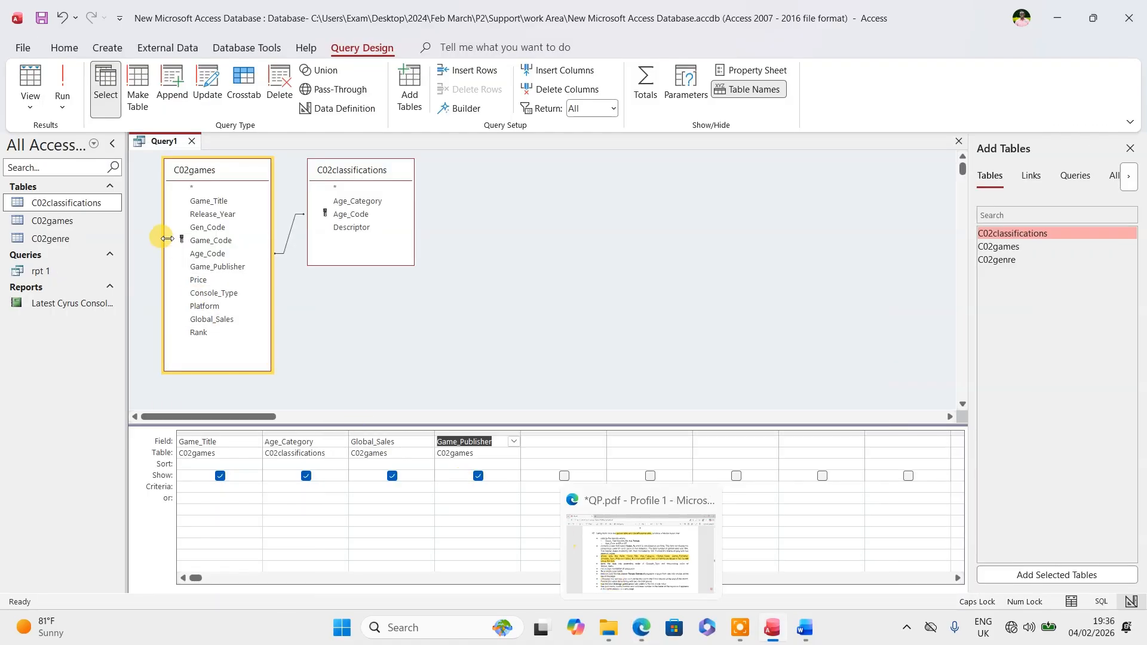
double_click(221, 294)
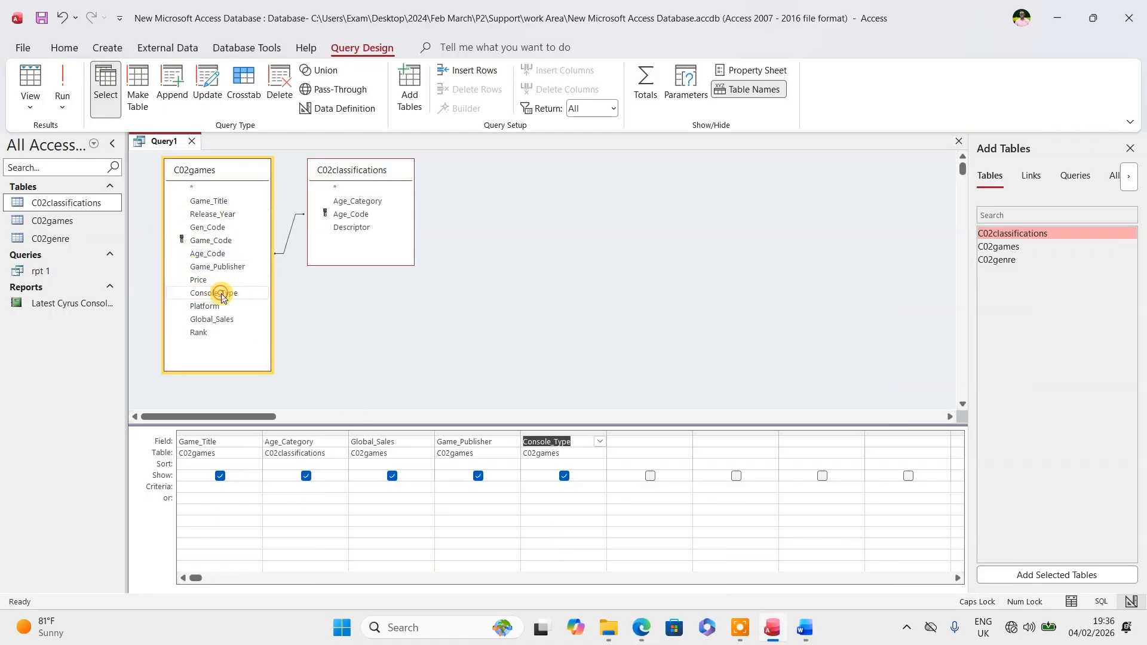
click(644, 628)
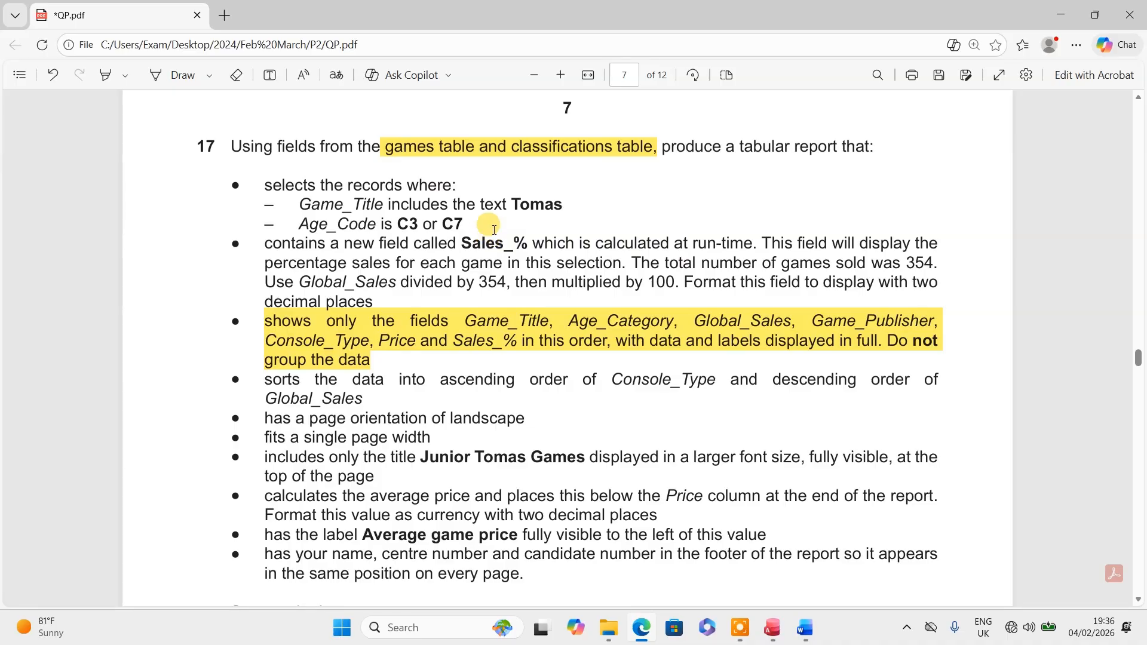
click(643, 627)
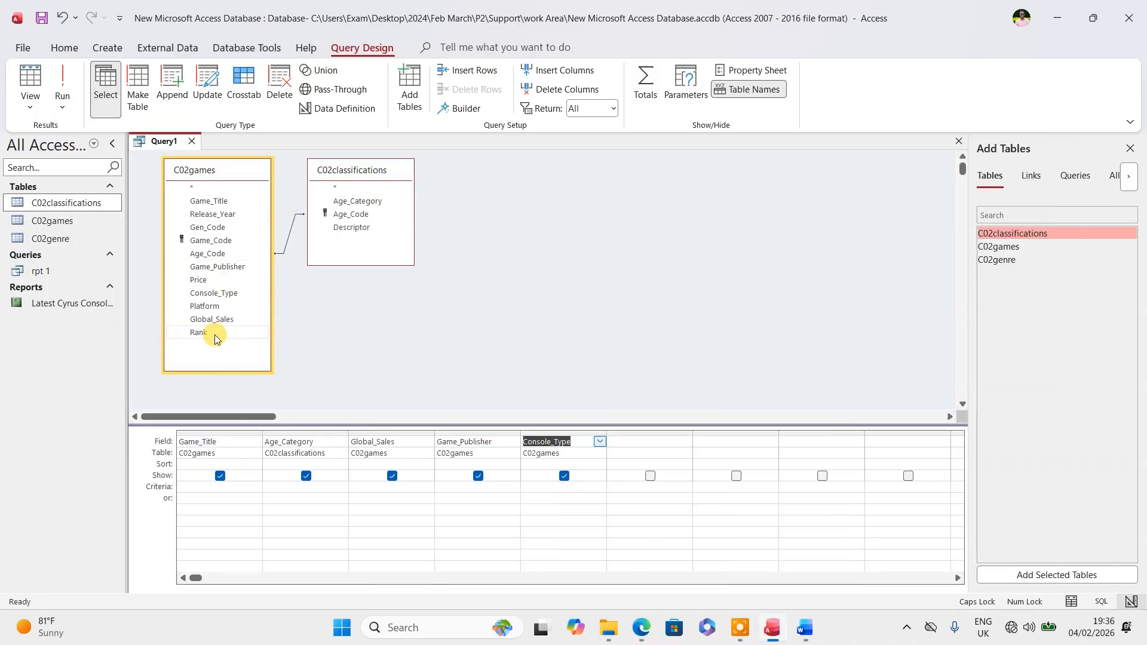
double_click(199, 280)
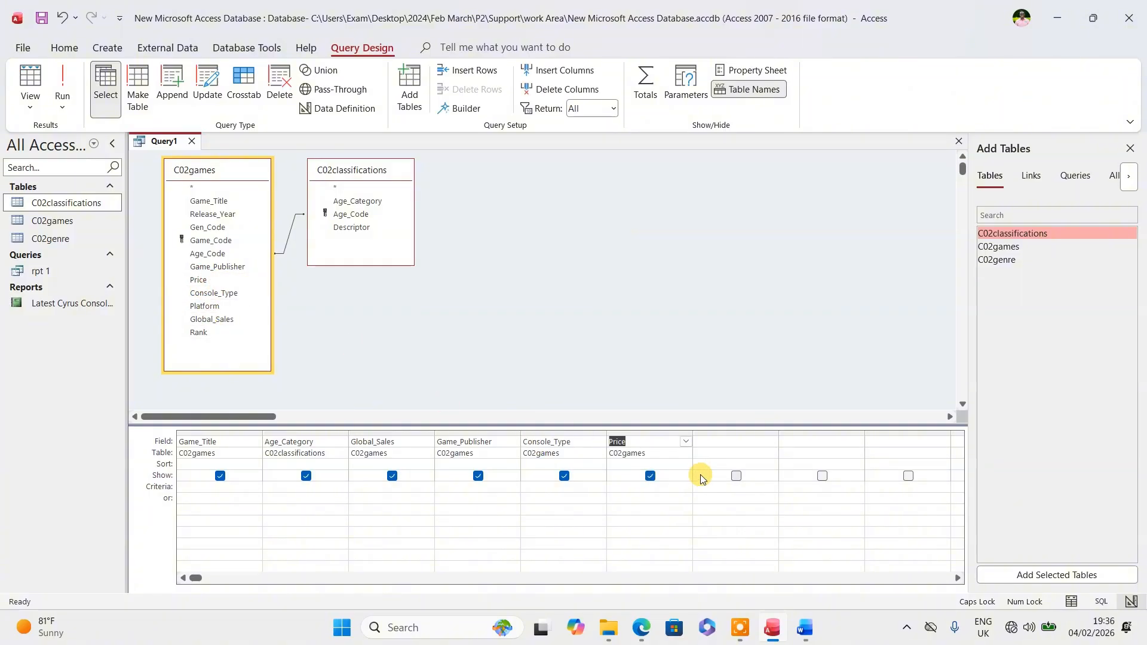
- Check the calculated field's name in the question paper and enter "Sales_%:" in the Expression Builder for the empty column after Price
click(643, 627)
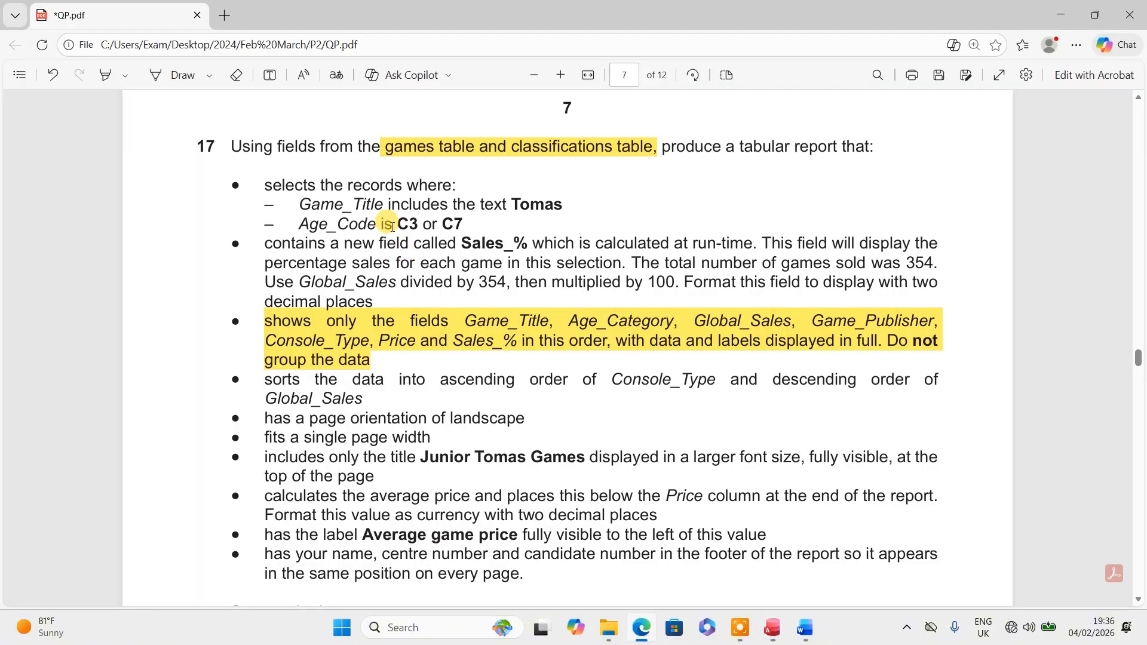
click(642, 628)
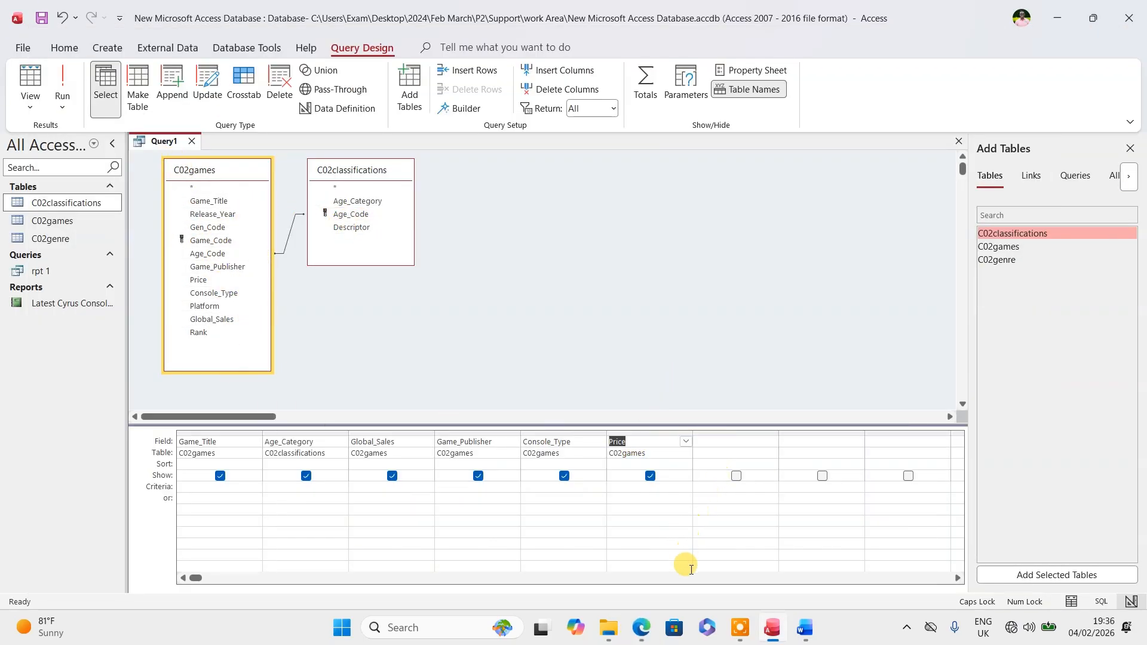
click(643, 628)
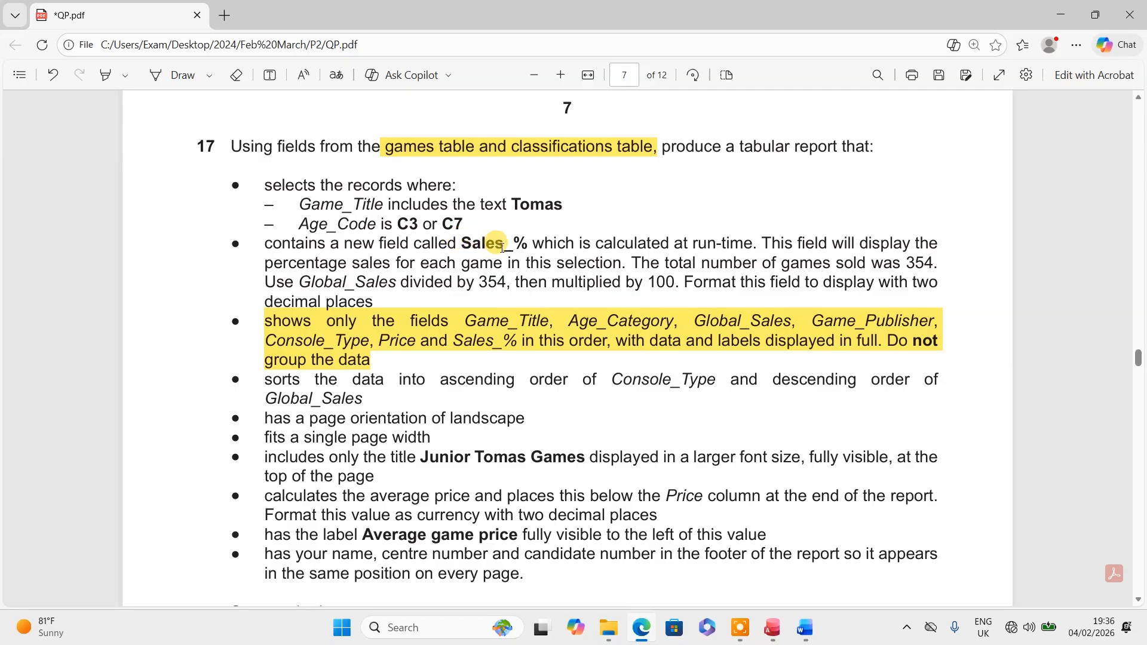
click(641, 627)
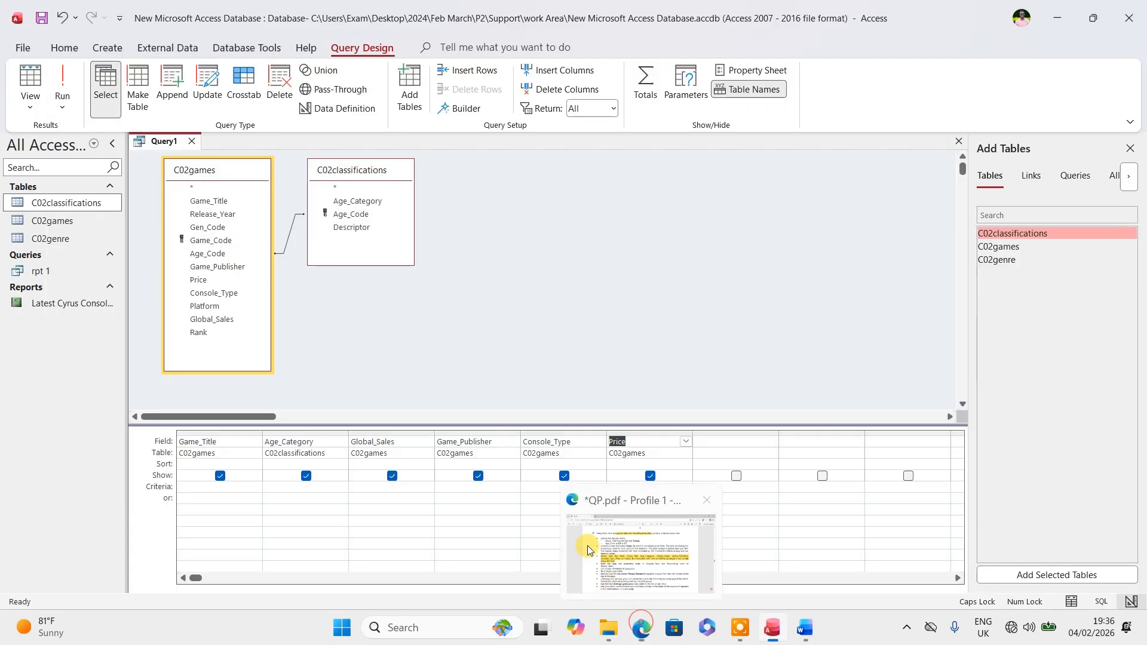
click(708, 443)
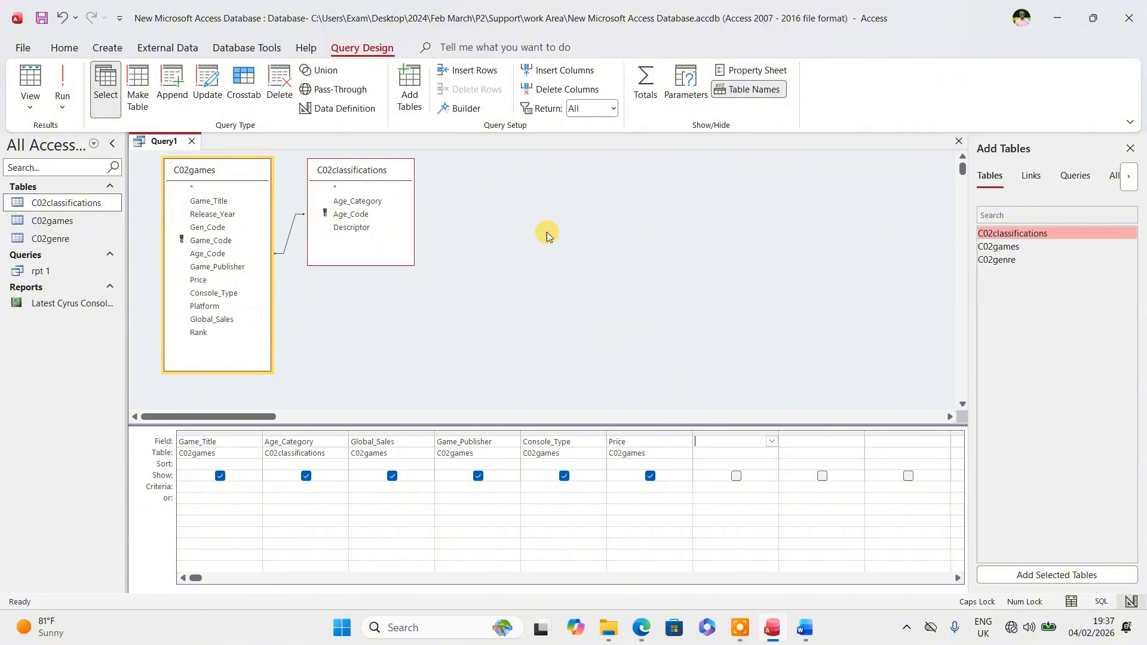
click(466, 109)
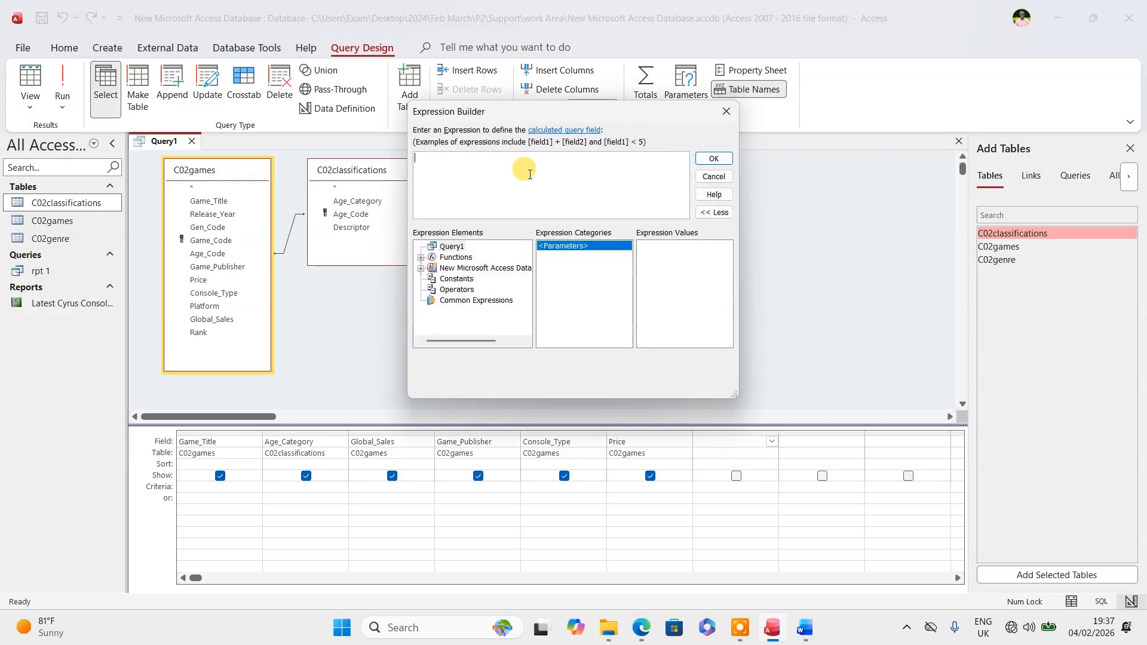
text(s)
key(Caps_Lock)
text(A)
key(BackSpace)
key(BackSpace)
text(S)
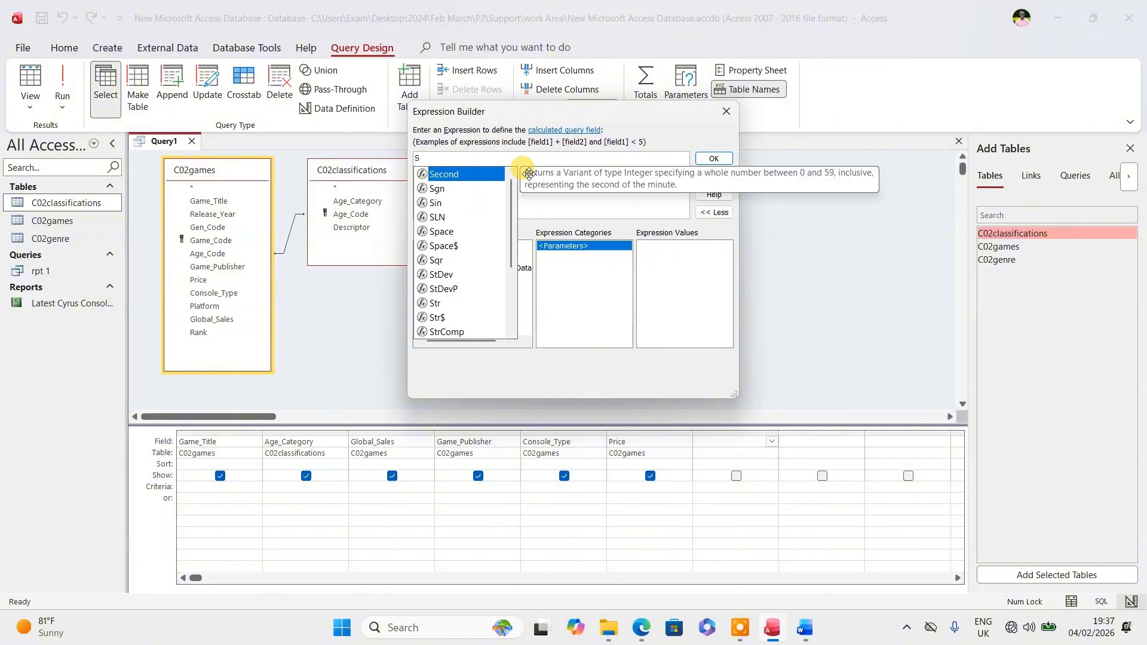
text(ales_%:)
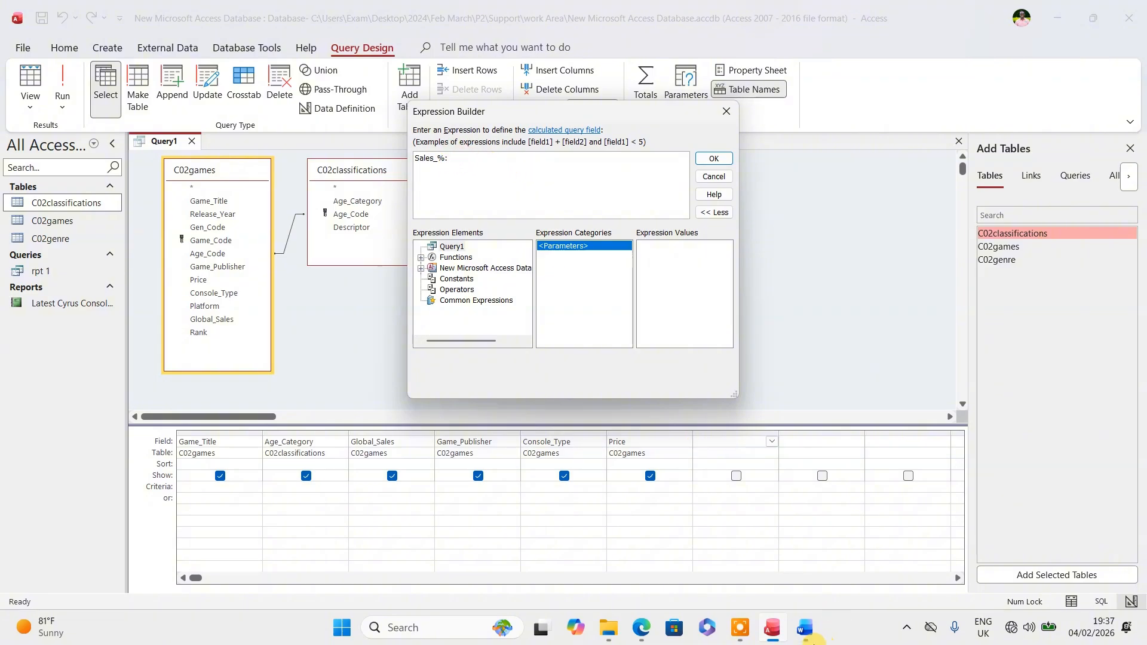
- Switch to the PDF question paper and highlight "Global_Sales divided by 354" in yellow in question 17
click(639, 629)
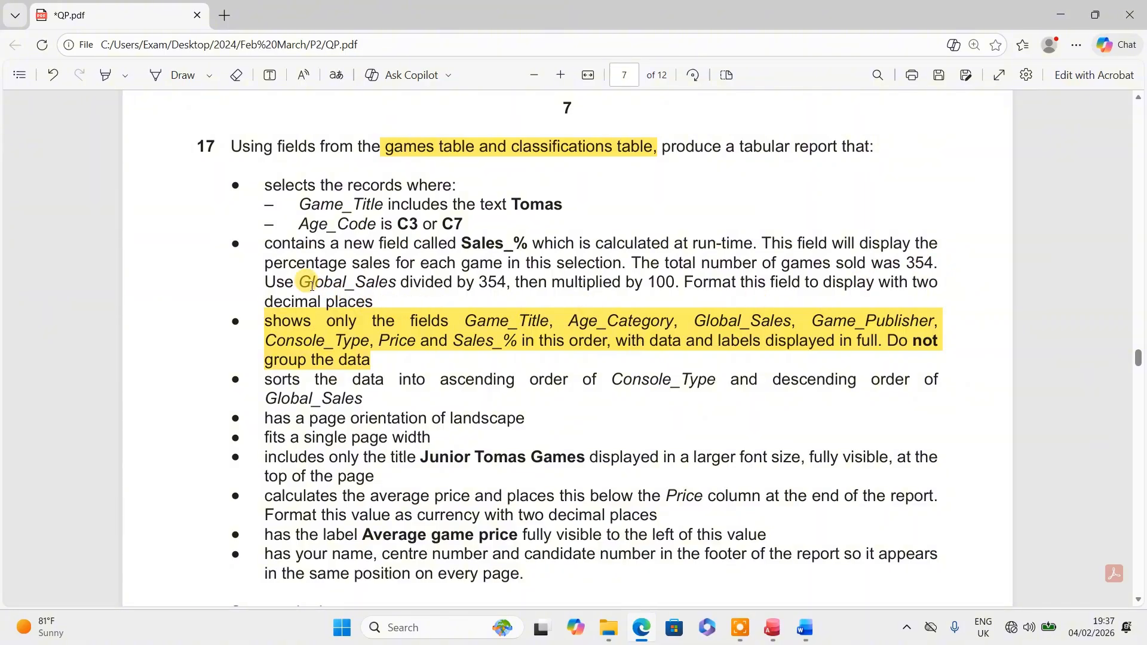
drag(300, 282, 507, 282)
mouse_move(529, 205)
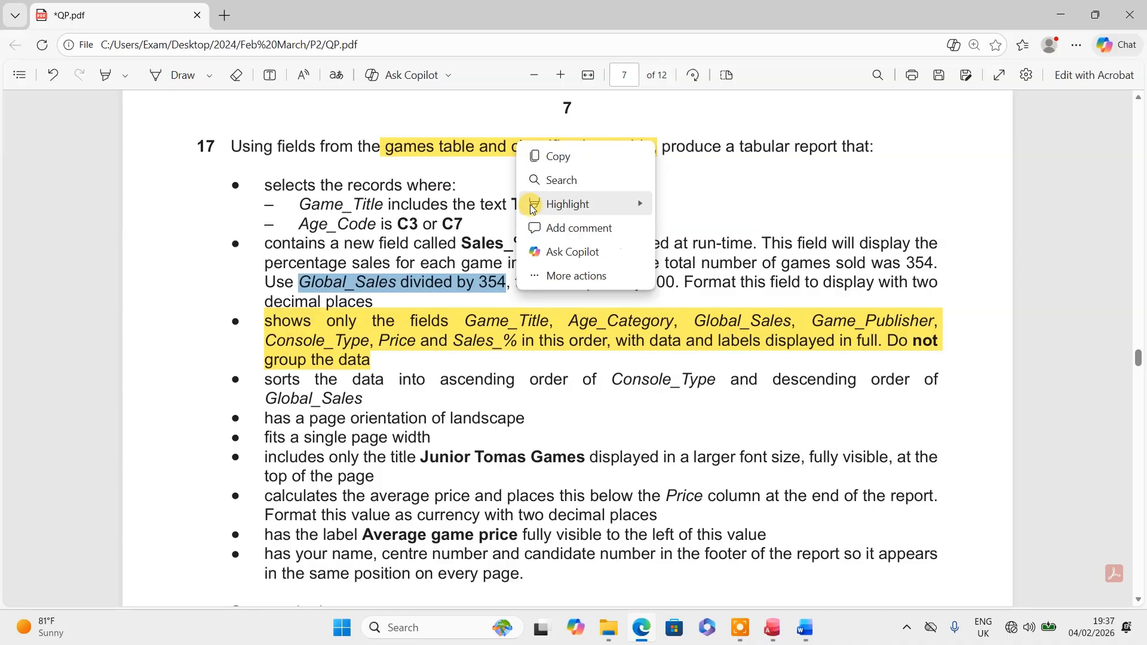
mouse_move(599, 206)
click(675, 204)
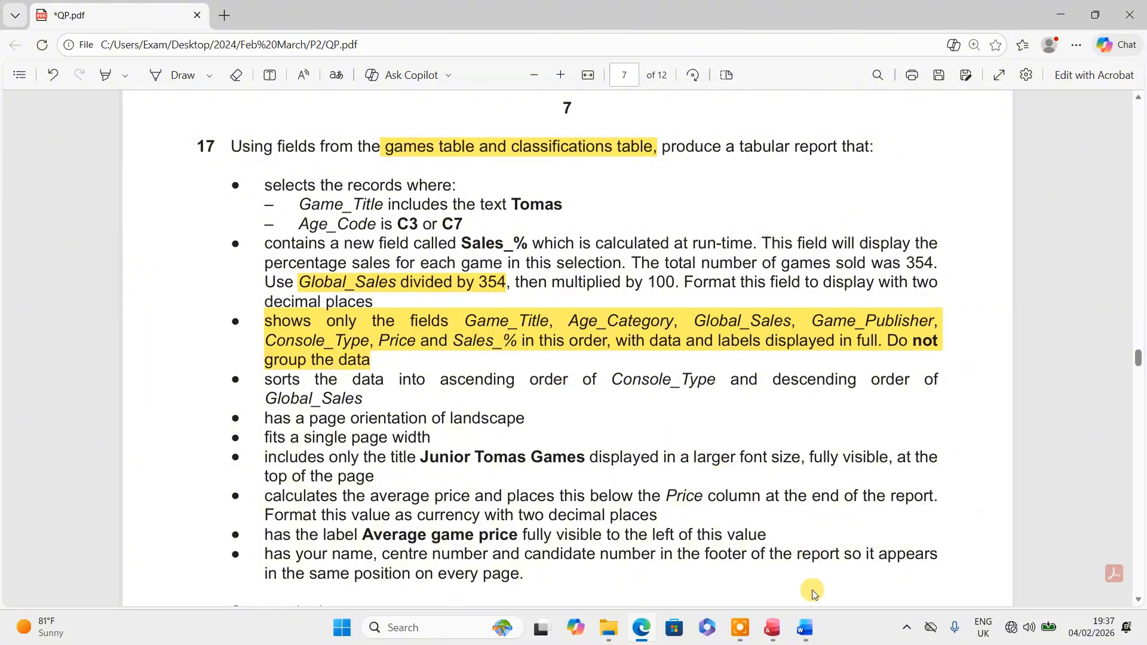
- Return to Access and complete the calculated field's expression as Sales_%:Global_Sales/354, rechecking the divisor in the question paper
click(777, 632)
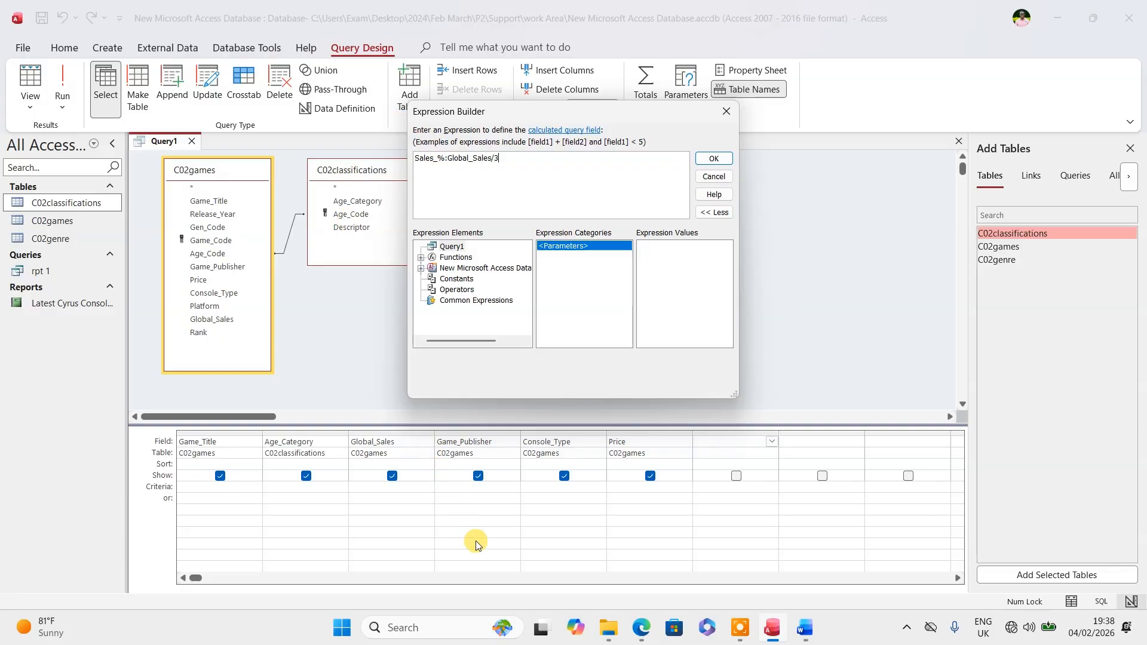
click(639, 629)
click(641, 628)
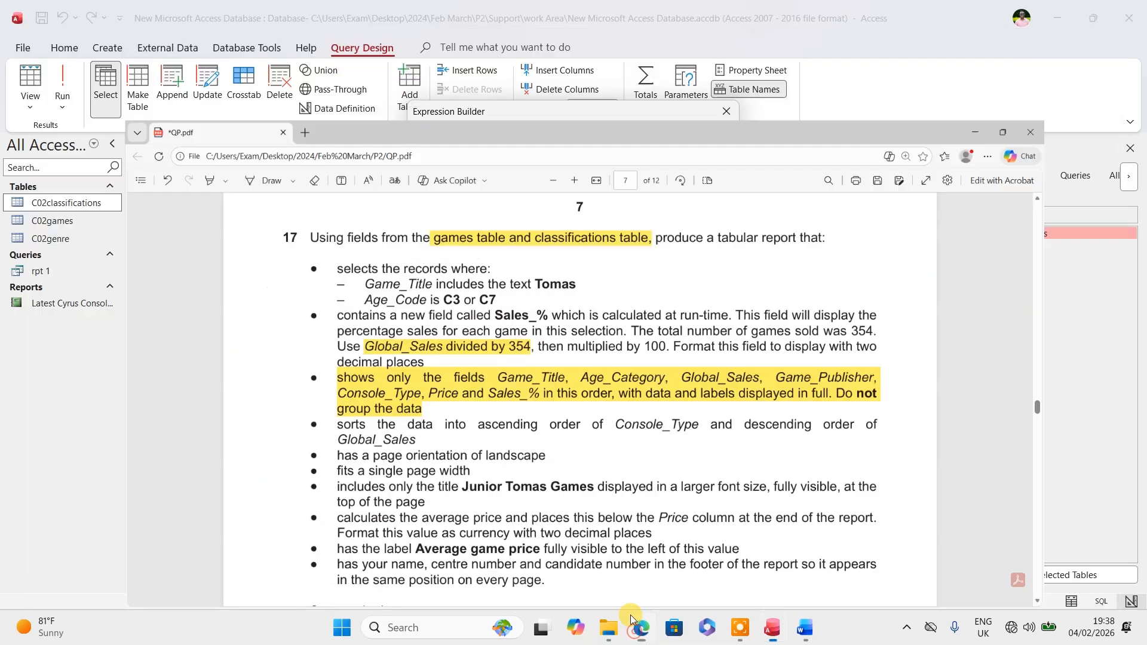
click(540, 190)
text(354)
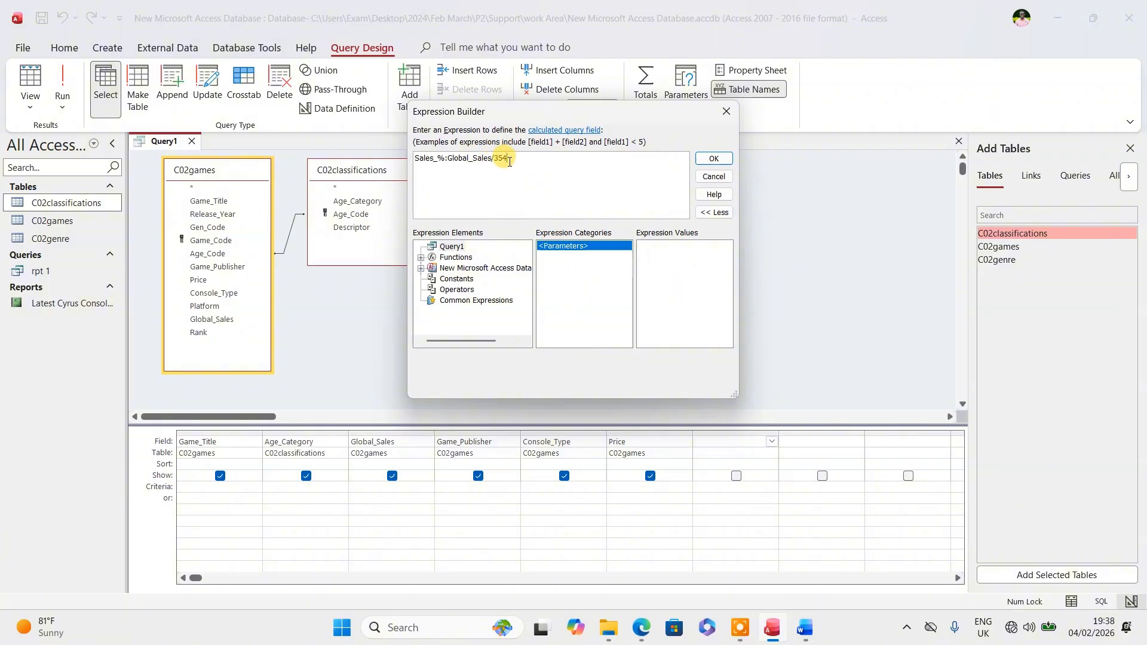
click(714, 159)
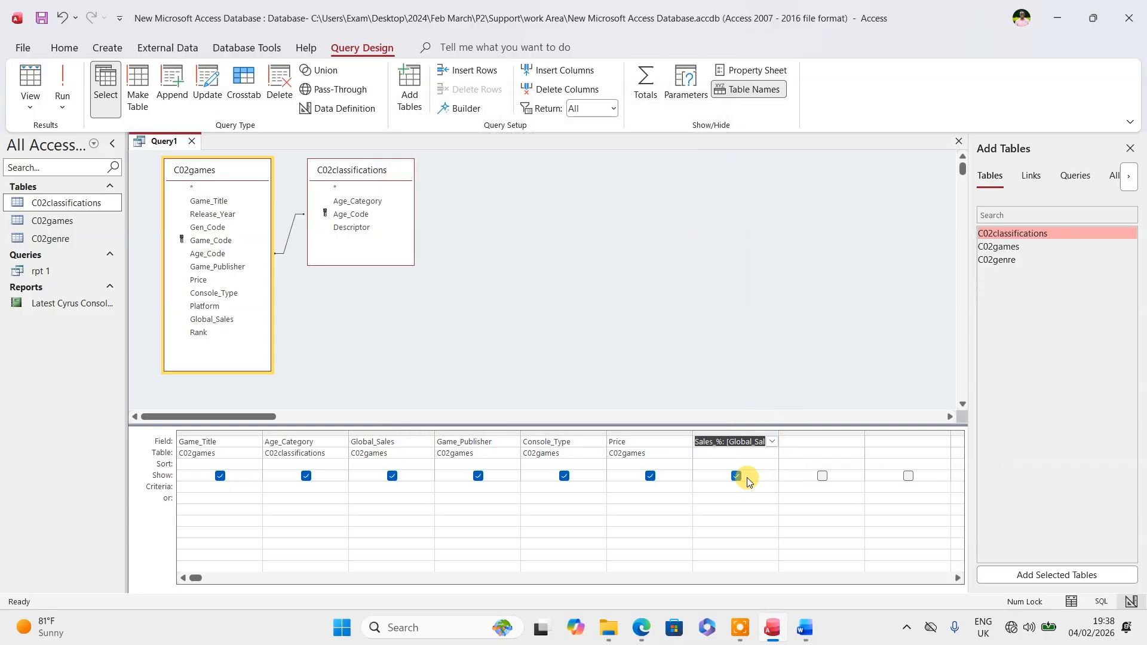
- Run the query and widen the Sales_% column to fit its values
click(62, 89)
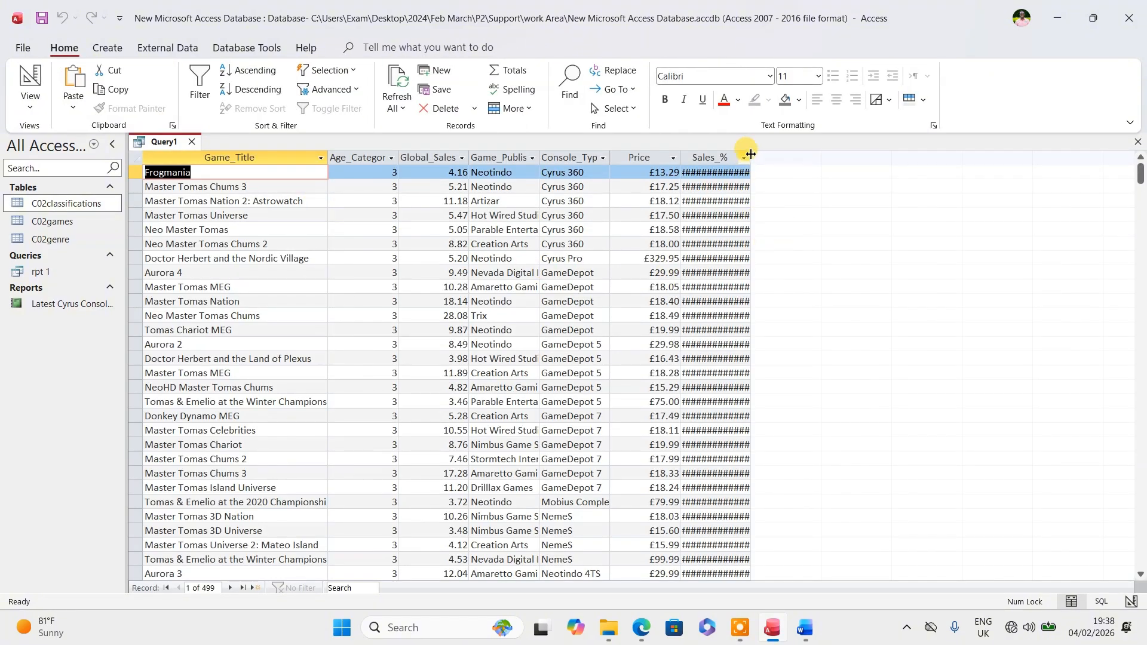
double_click(751, 152)
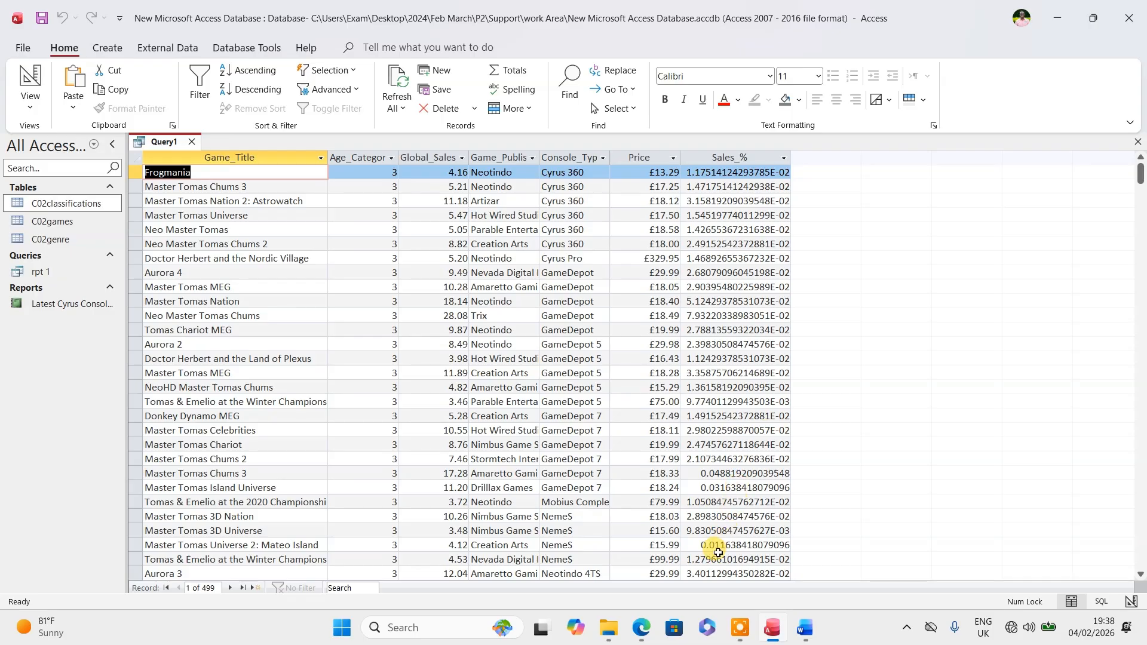
- Check question 17 in QP.pdf in Edge, and in the Access query complete the Sales_% expression as [Global_Sales]/354*100 and run it
click(642, 627)
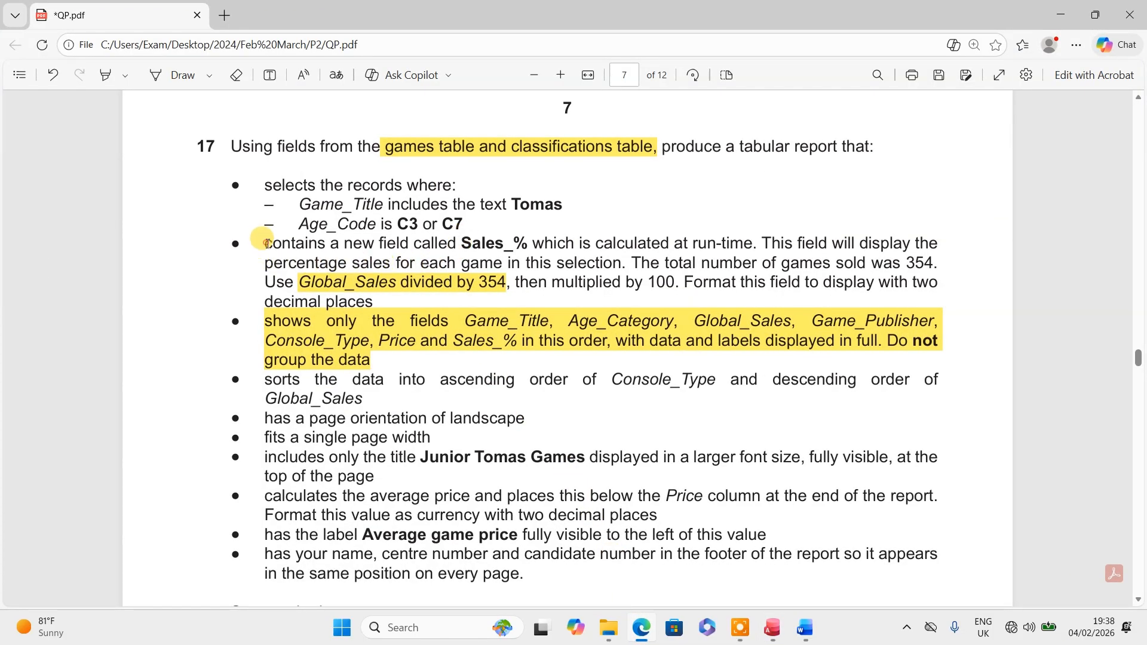
drag(267, 243, 483, 263)
click(529, 278)
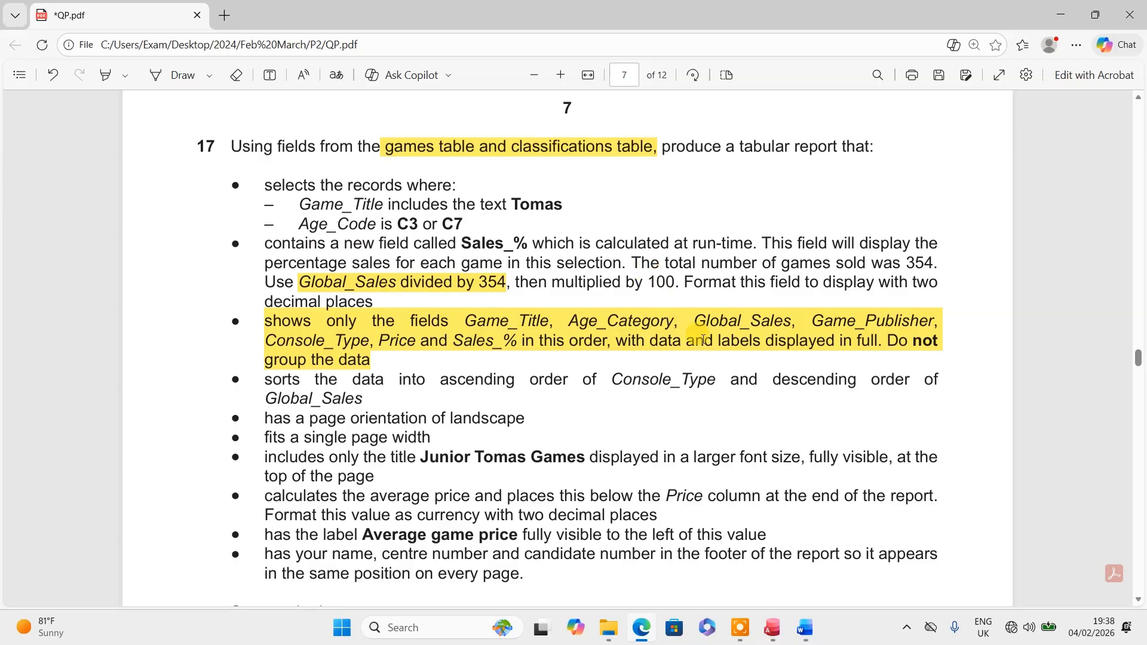
click(772, 627)
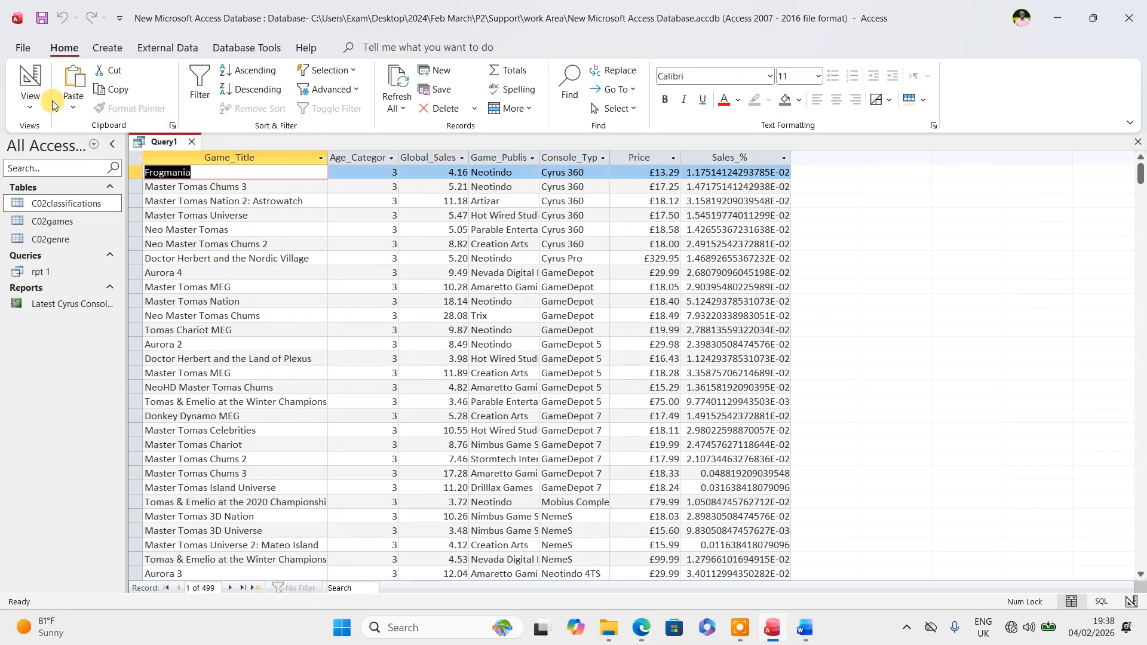
click(31, 100)
click(54, 194)
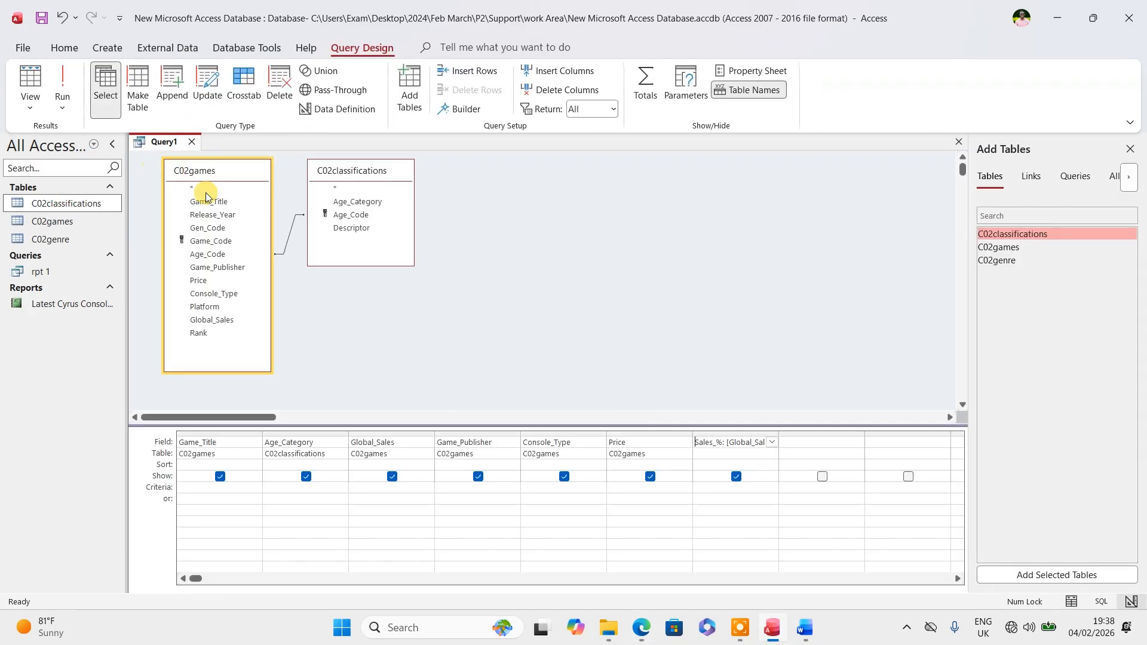
drag(777, 432, 865, 430)
click(804, 441)
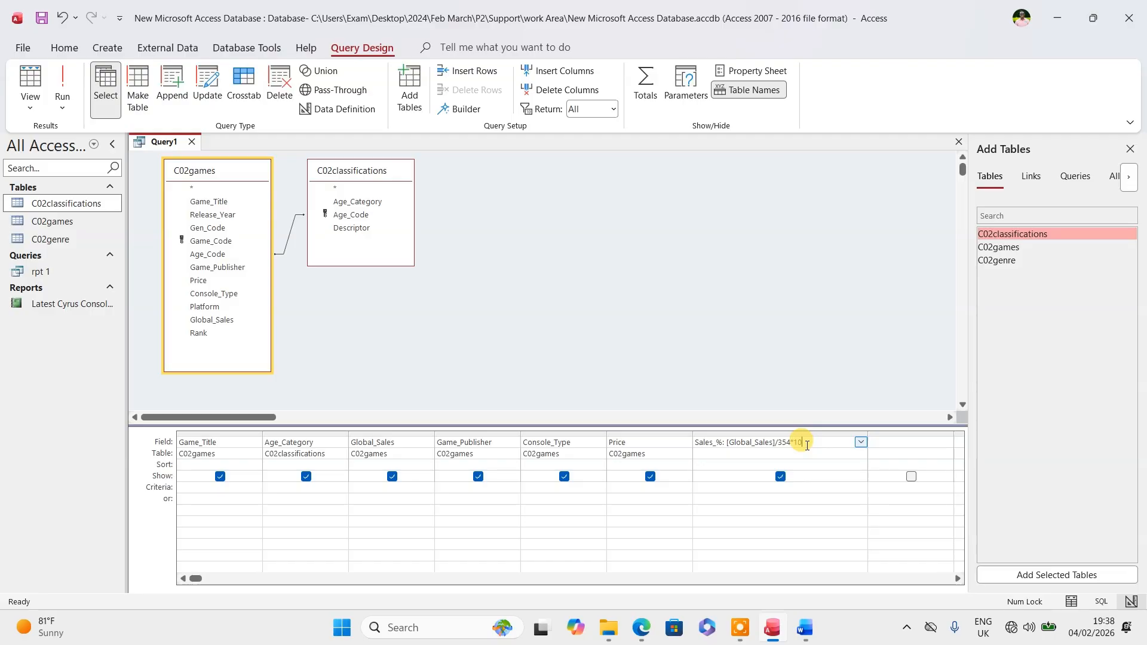
text(*100)
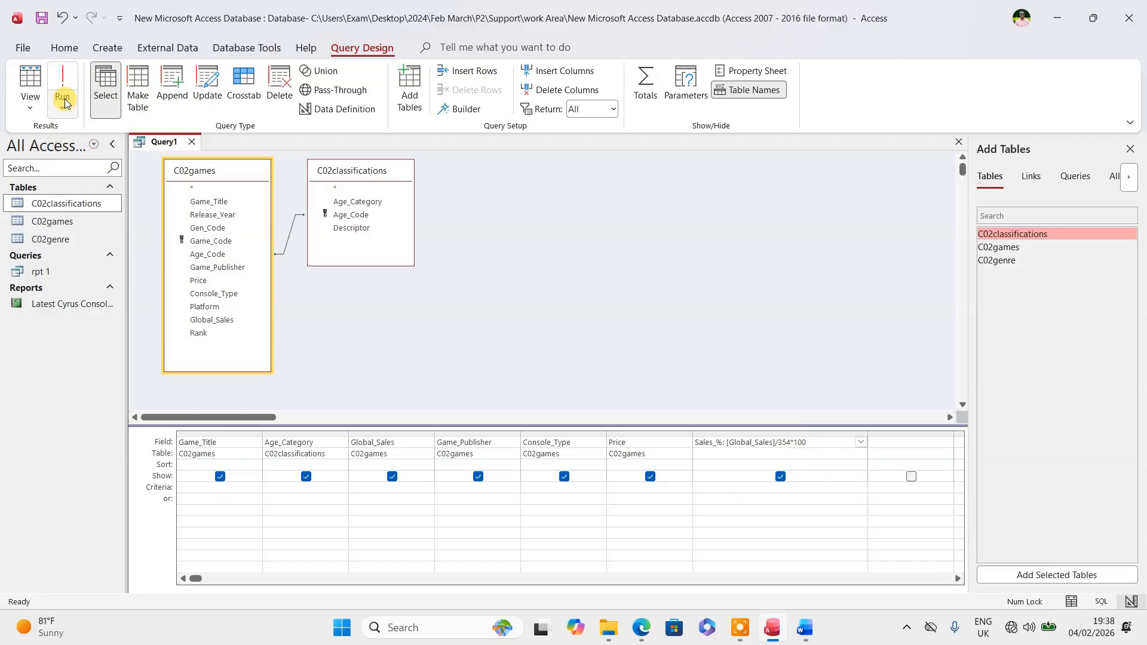
click(64, 81)
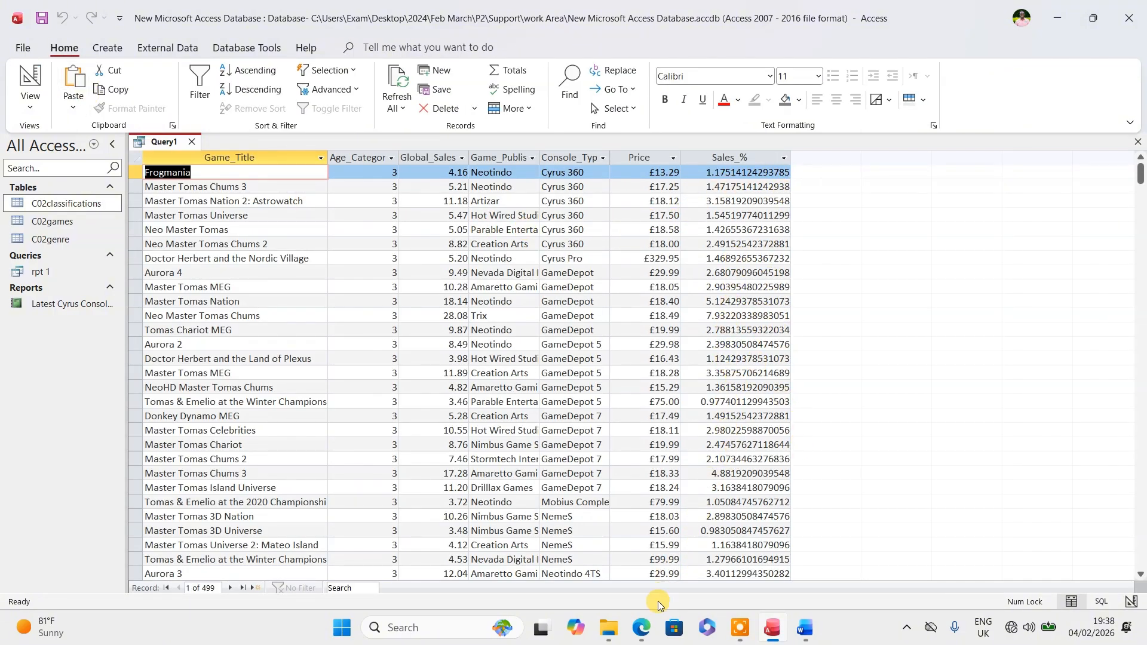
- In QP.pdf in Edge, highlight question 17's Sales_% requirement from "contains a new field" to "multiplied by 100" and return to Access
click(638, 629)
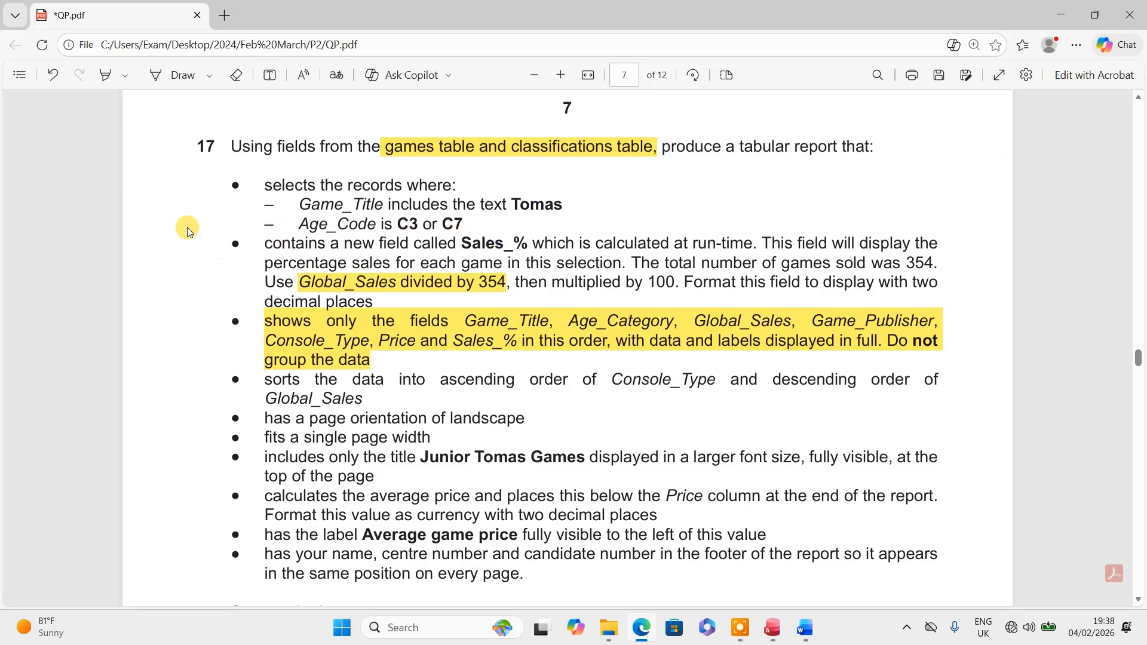
drag(266, 243, 293, 263)
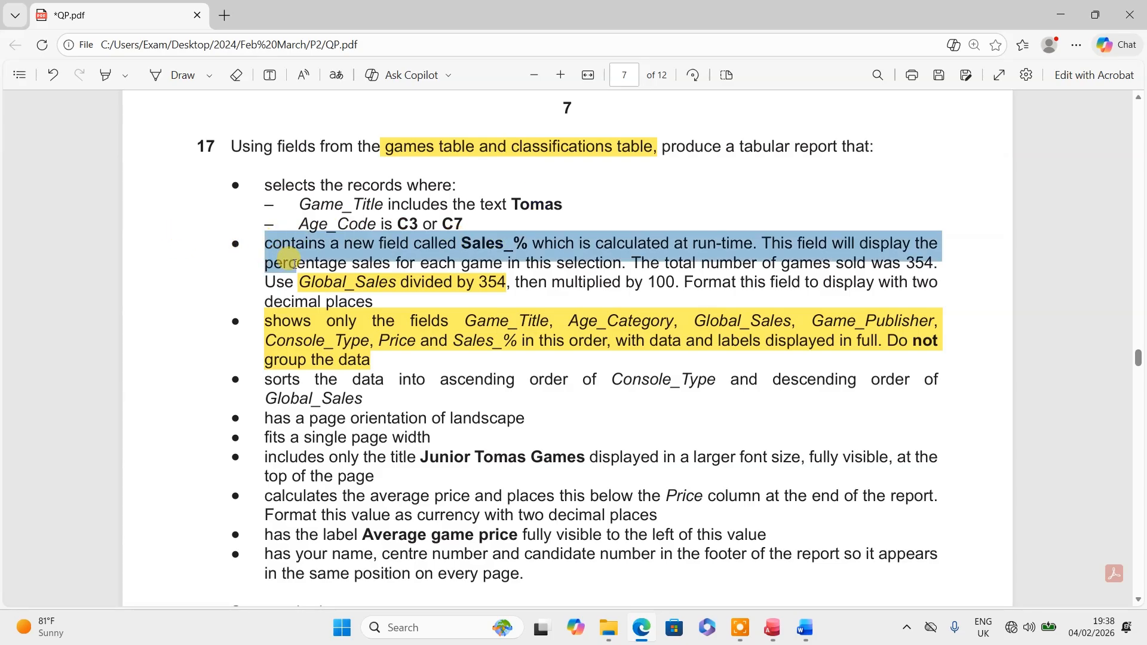
right_click(379, 285)
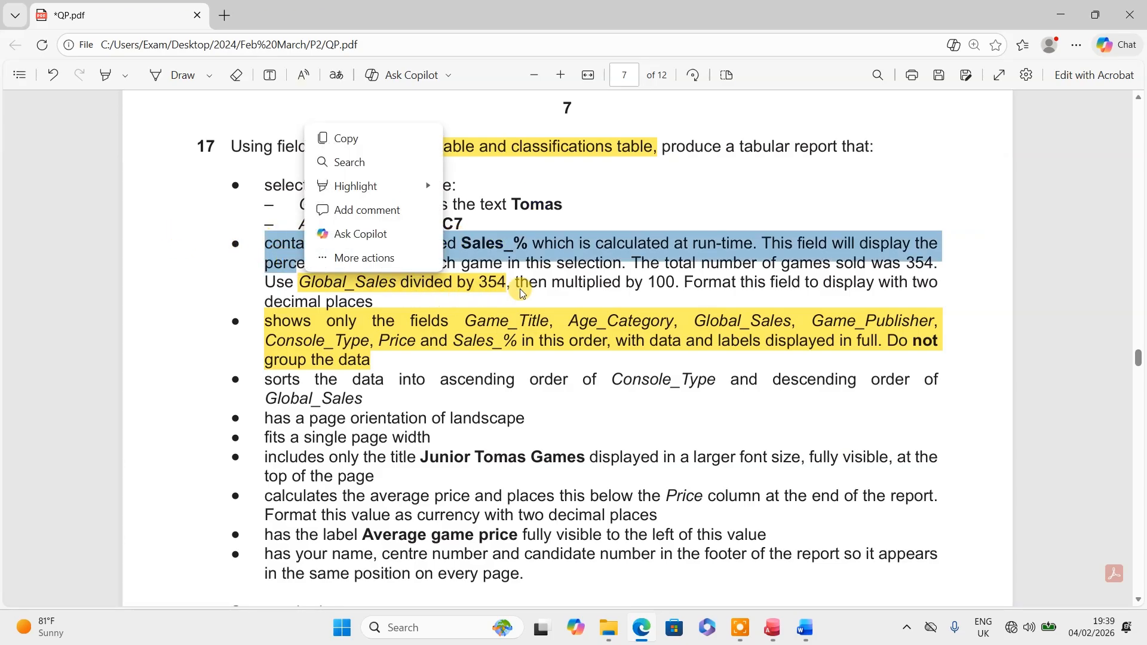
click(520, 288)
drag(678, 282, 260, 239)
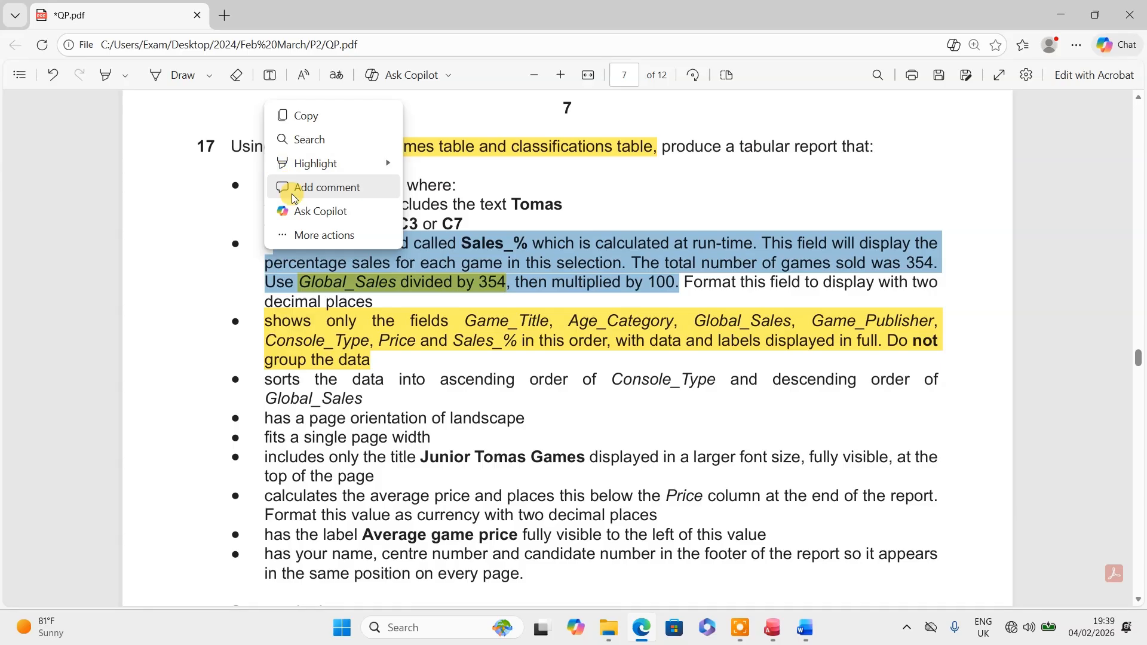
mouse_move(358, 163)
click(431, 163)
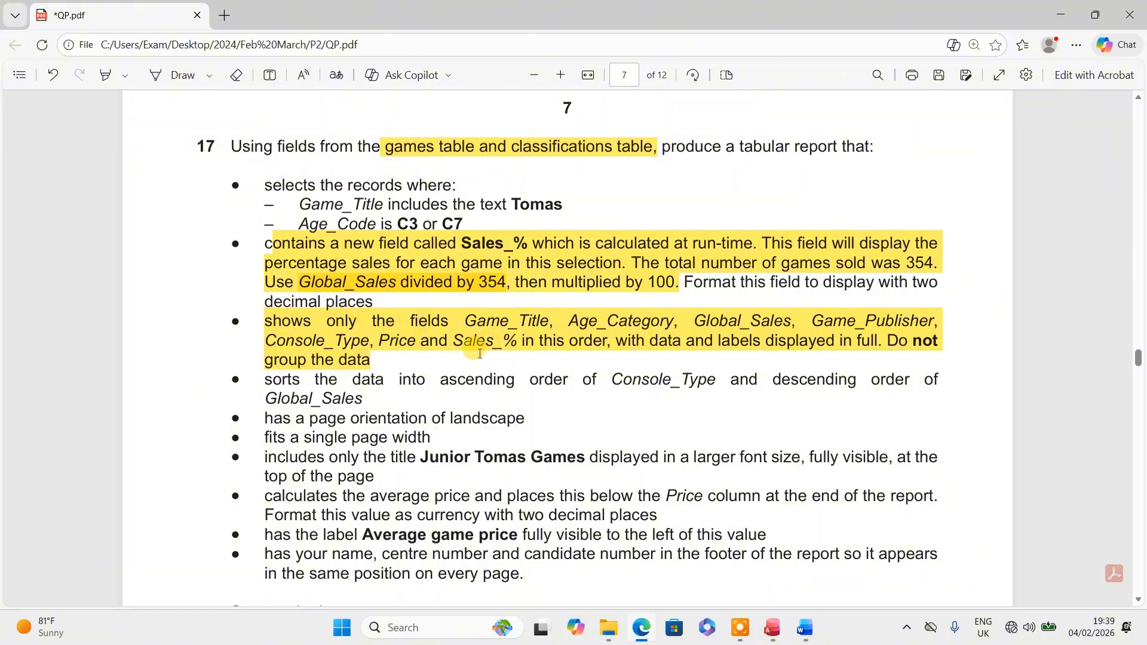
click(639, 629)
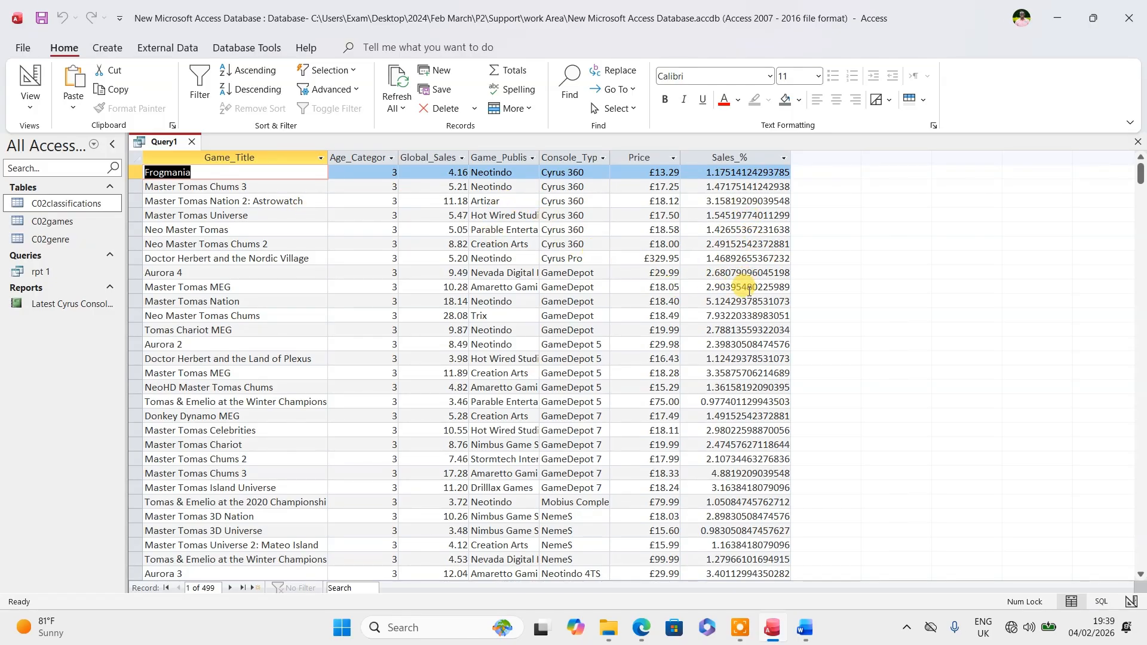
- In the query design, set the Decimal Places property of the calculated Sales_% field to 2
click(30, 81)
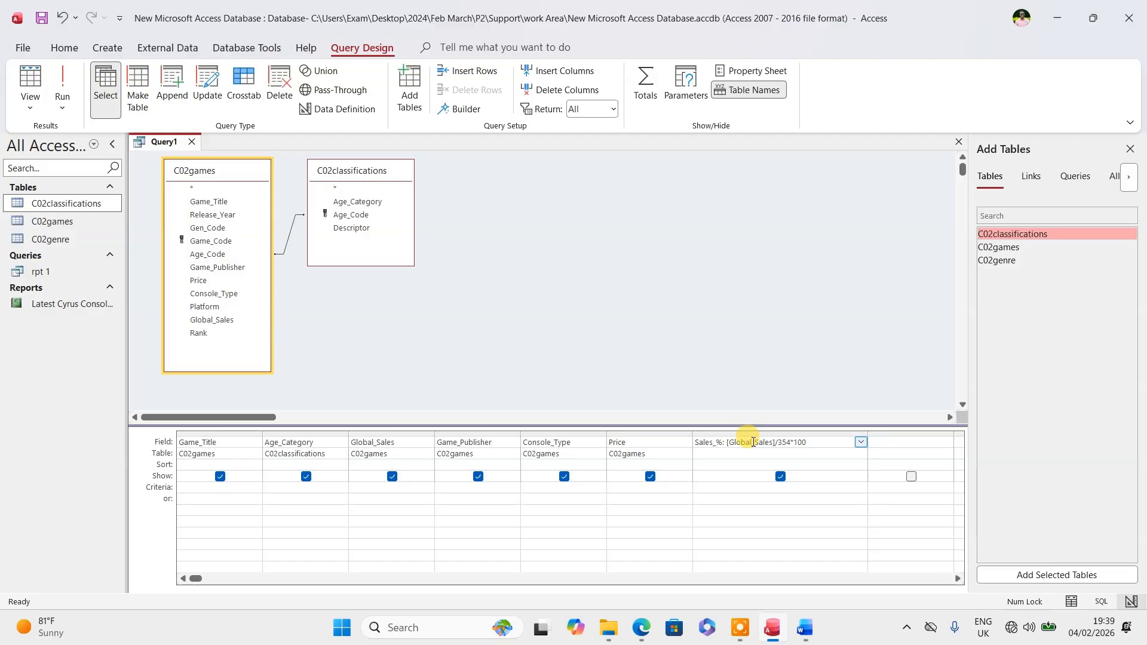
right_click(754, 442)
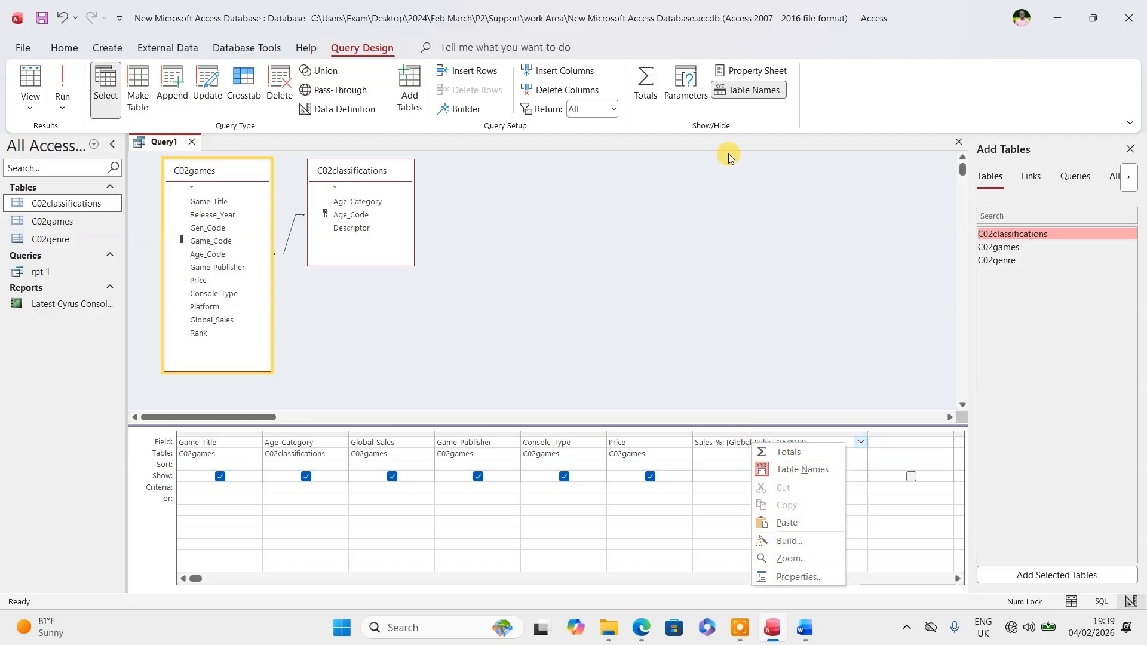
click(776, 578)
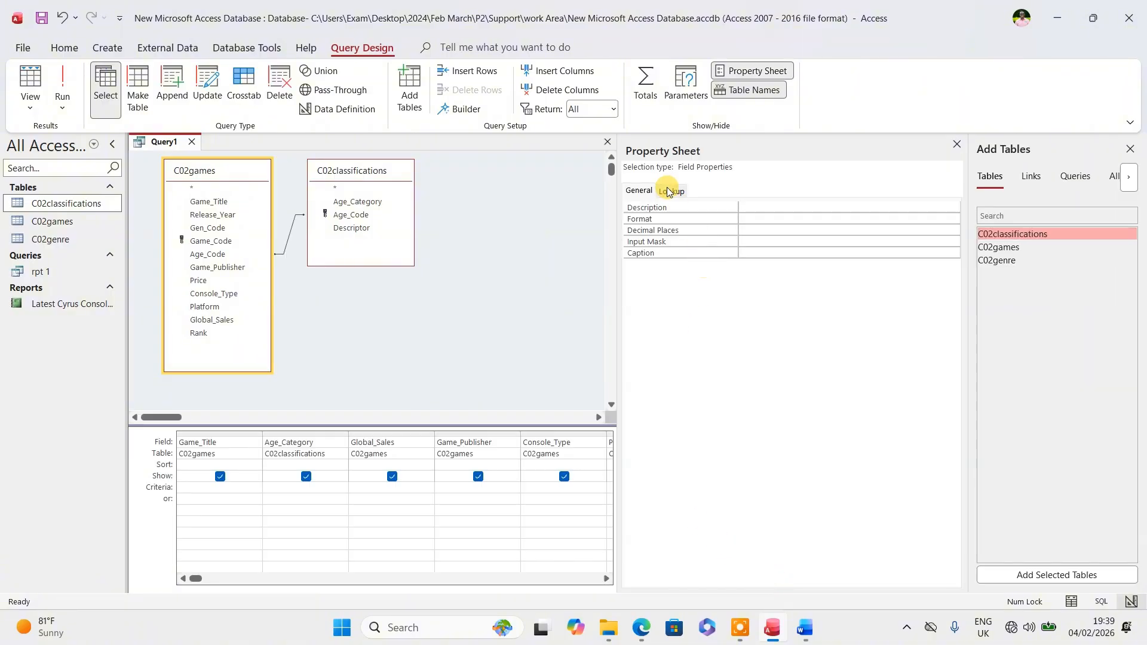
click(641, 628)
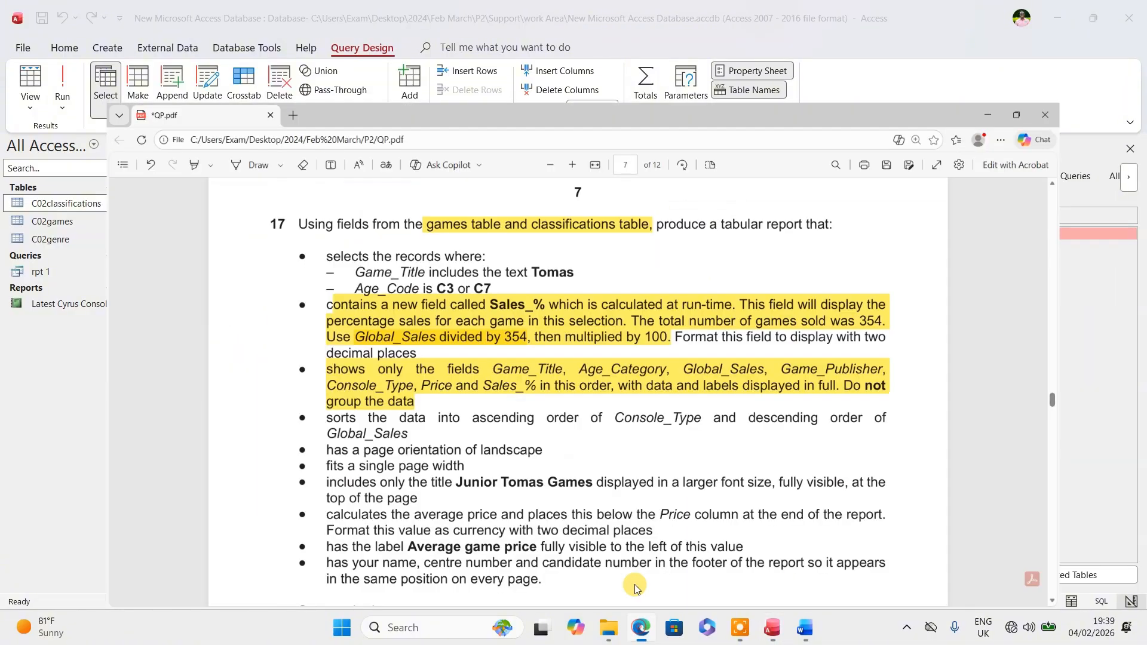
key(super+Up)
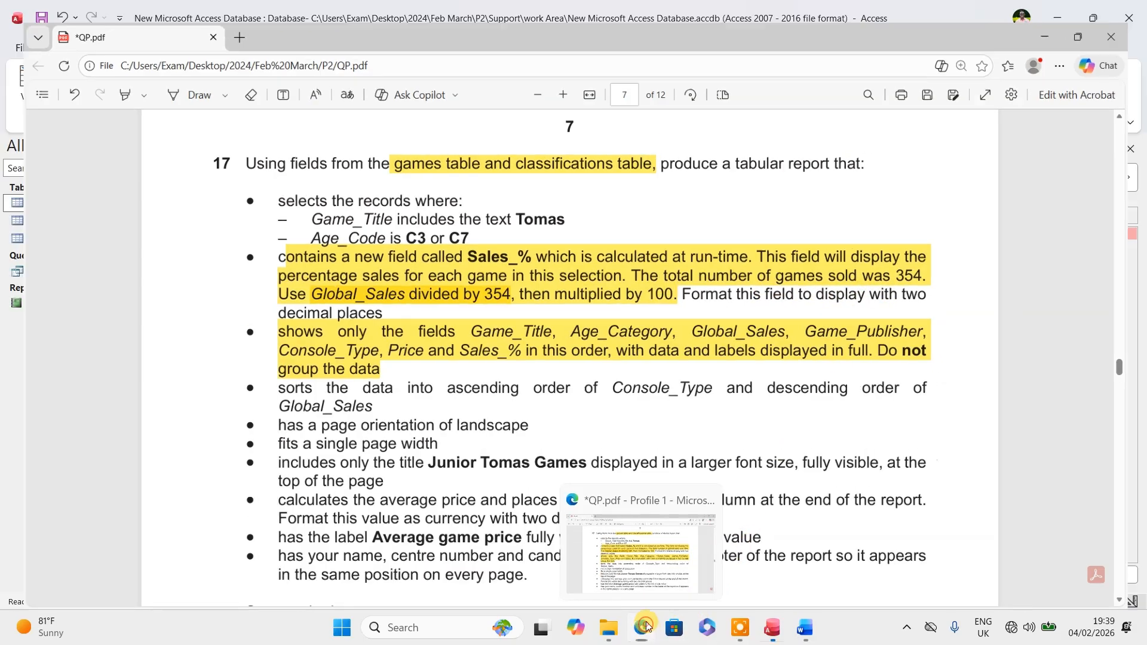
click(649, 630)
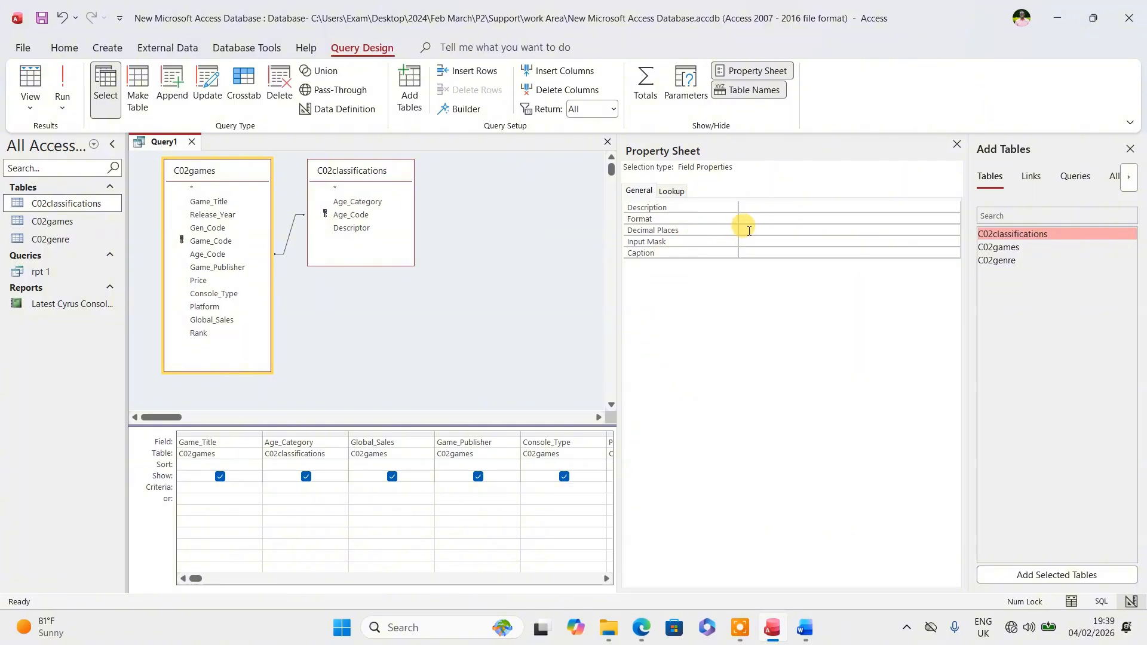
click(741, 232)
click(952, 230)
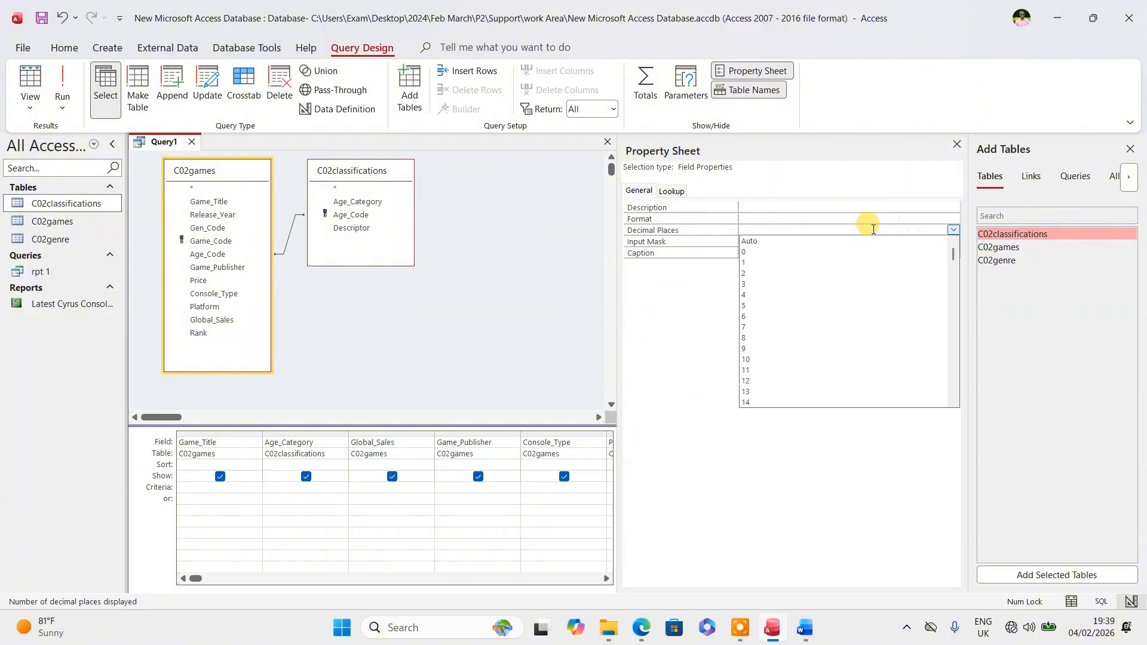
click(749, 275)
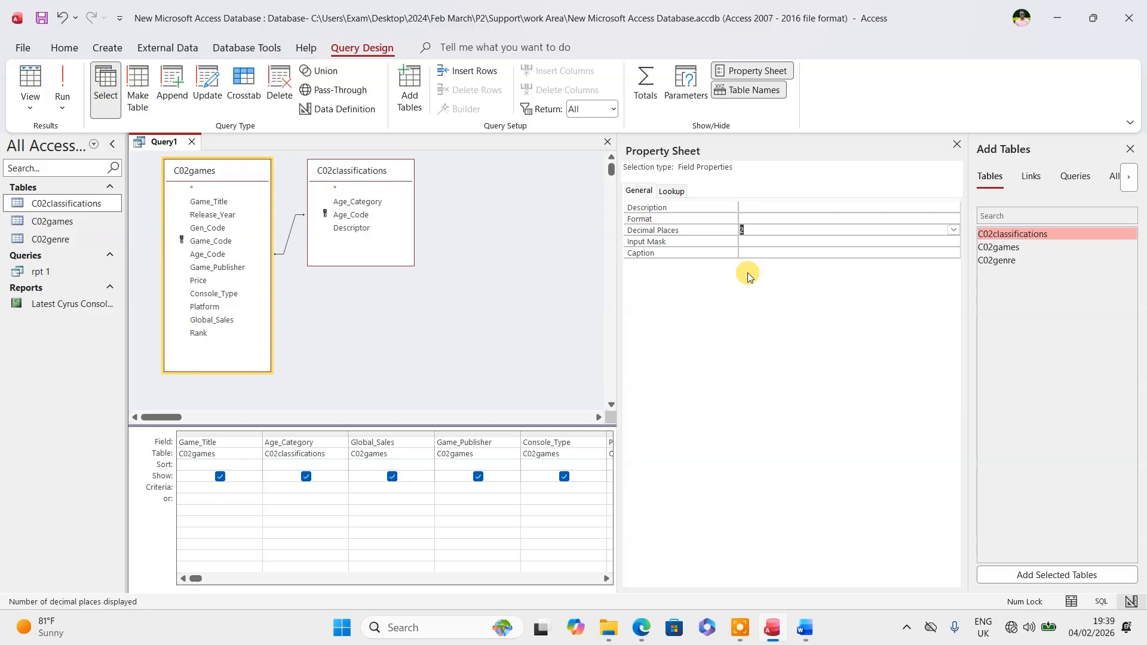
- In QP.pdf in Edge, highlight "Format this field to display with two decimal places" and return to the Access query design
click(642, 629)
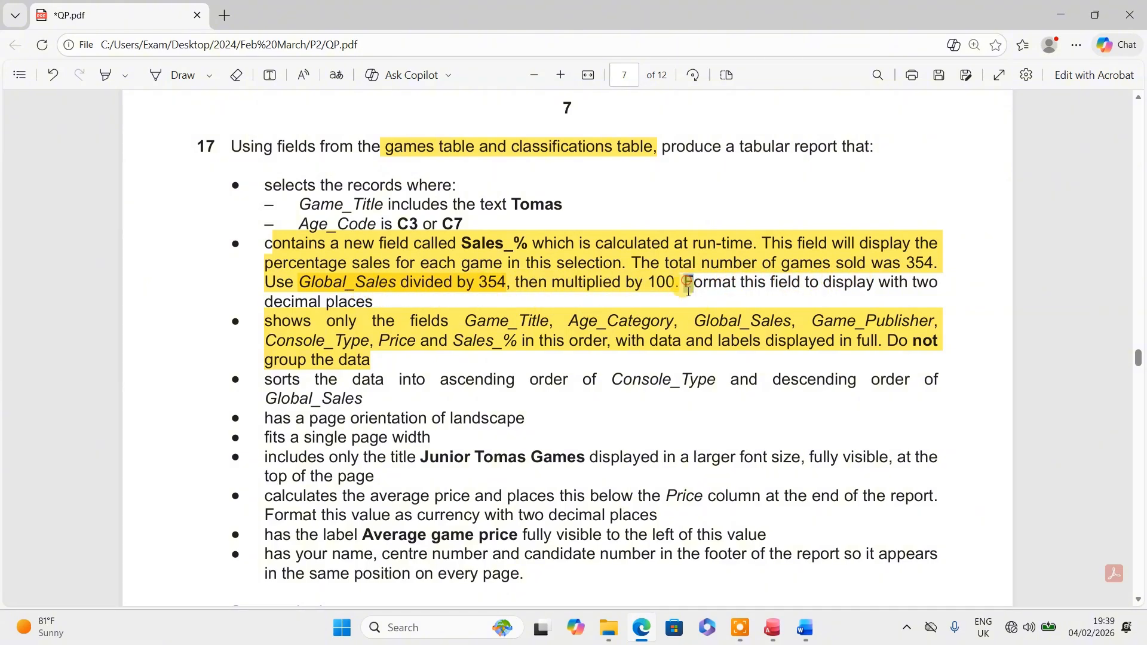
drag(685, 285, 376, 301)
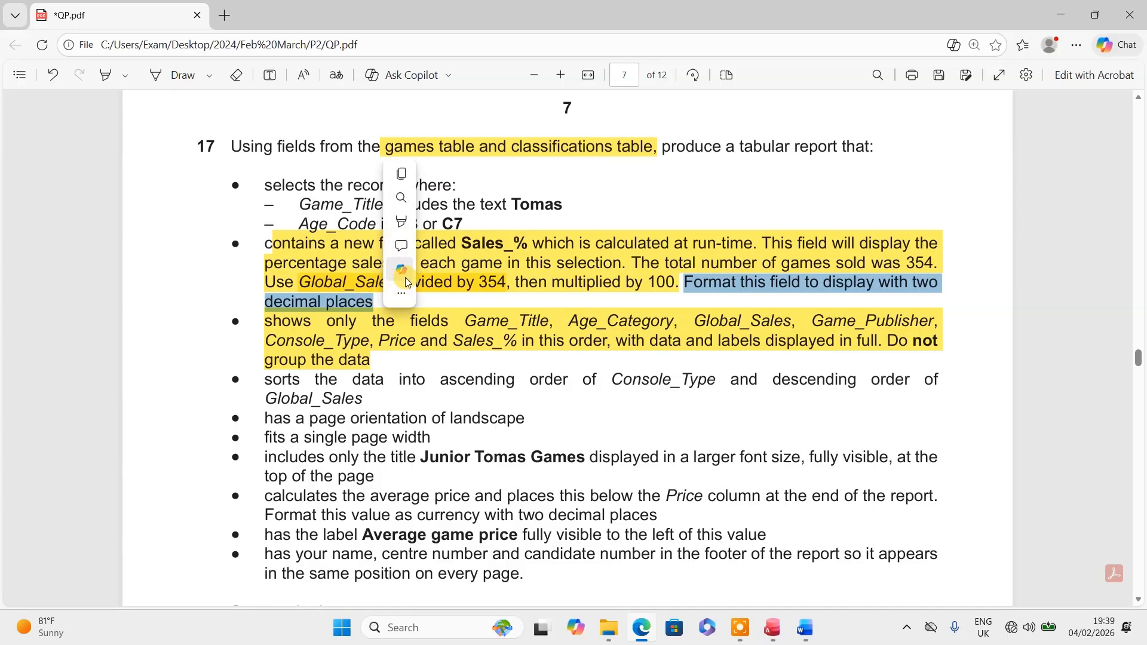
mouse_move(412, 221)
click(556, 221)
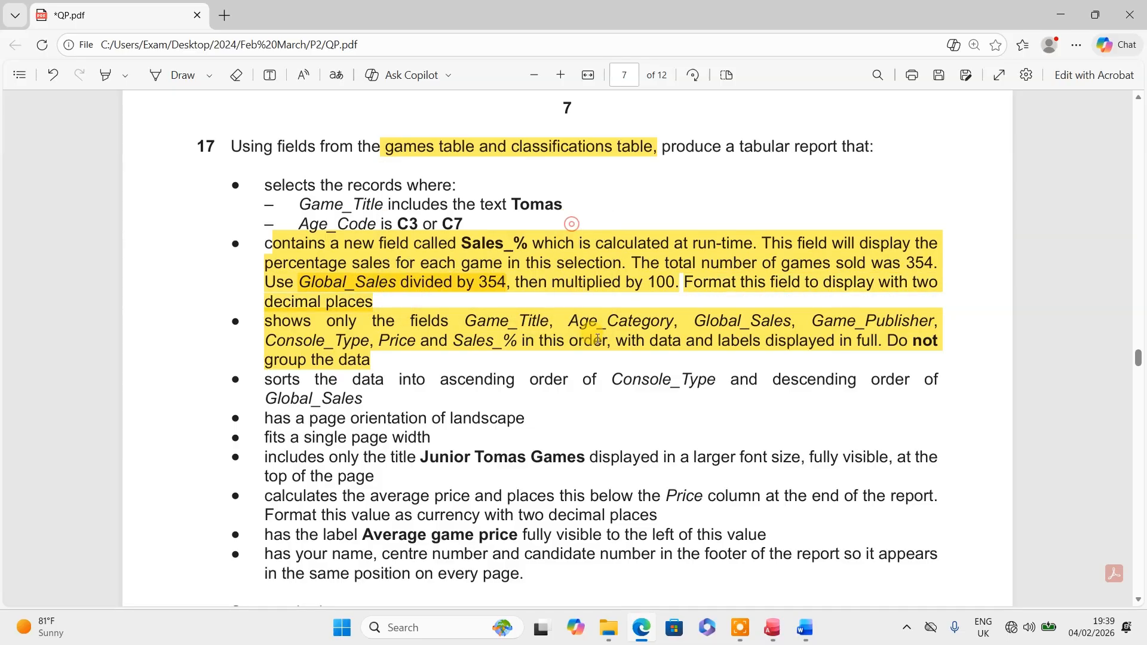
click(641, 630)
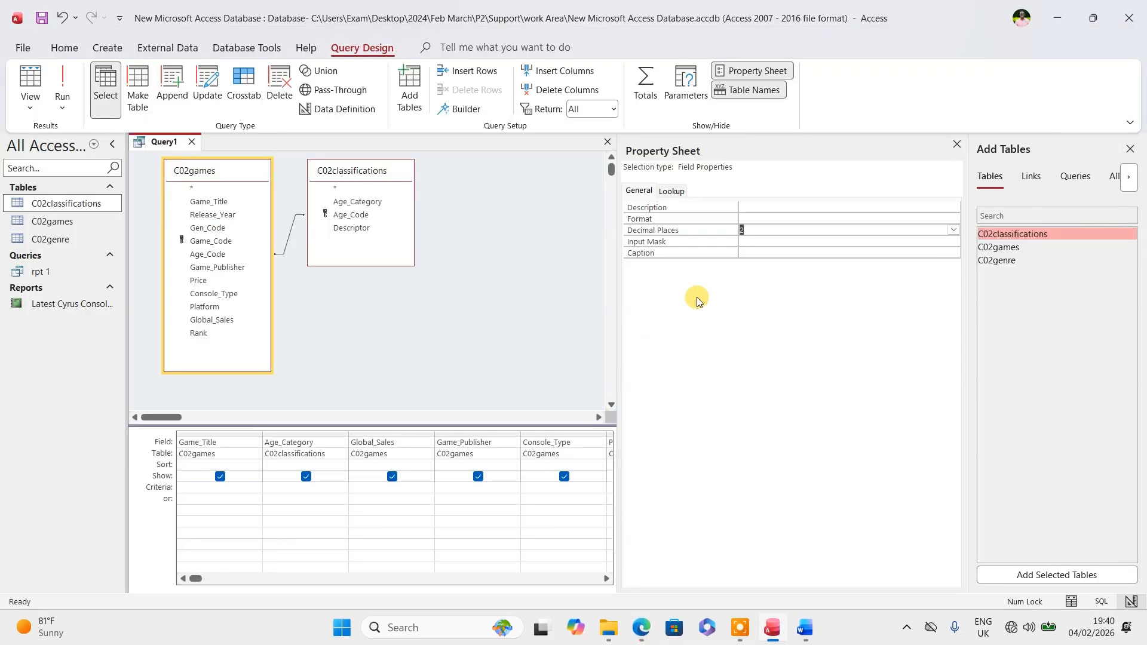
- Run the query to check the Sales_% values, and return to Design View
click(59, 78)
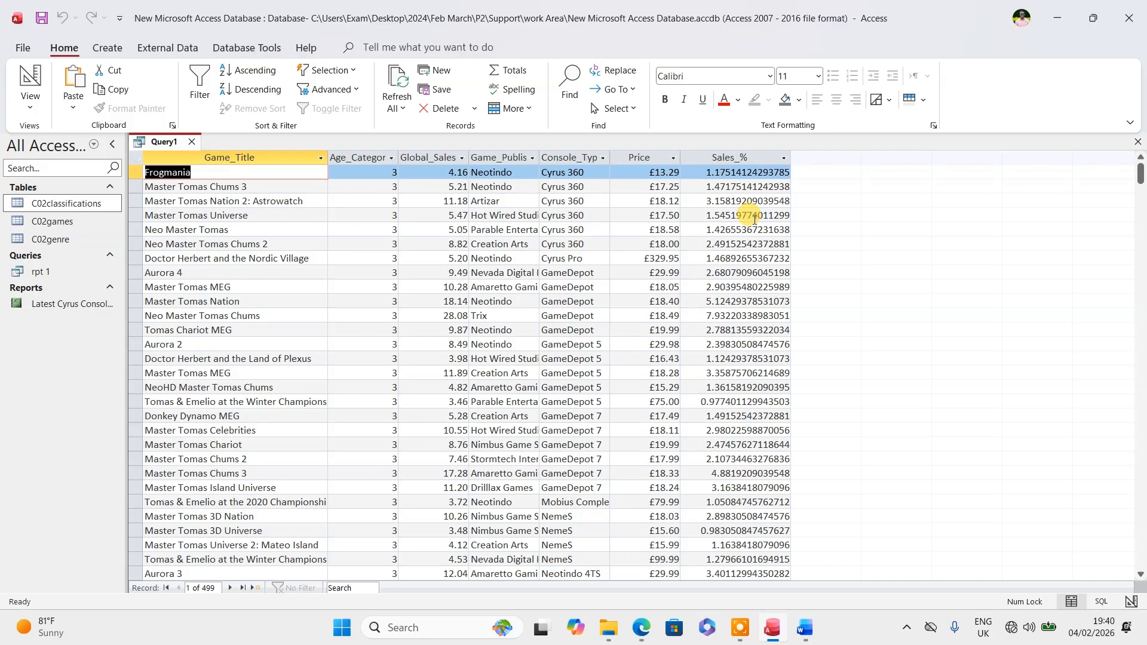
click(34, 106)
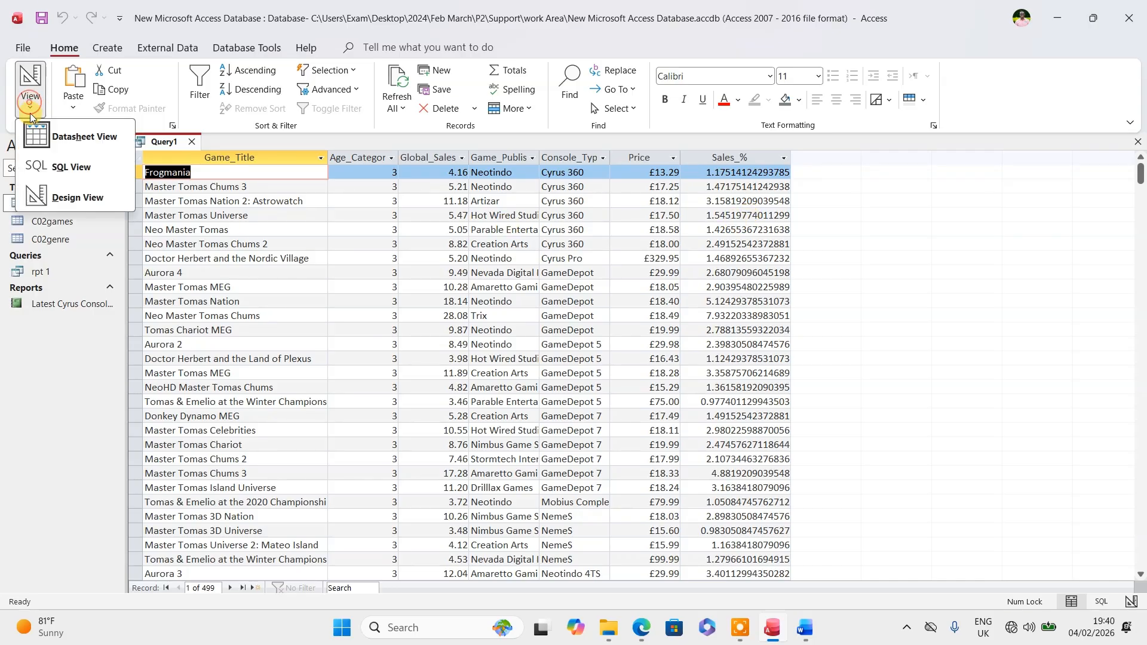
click(43, 194)
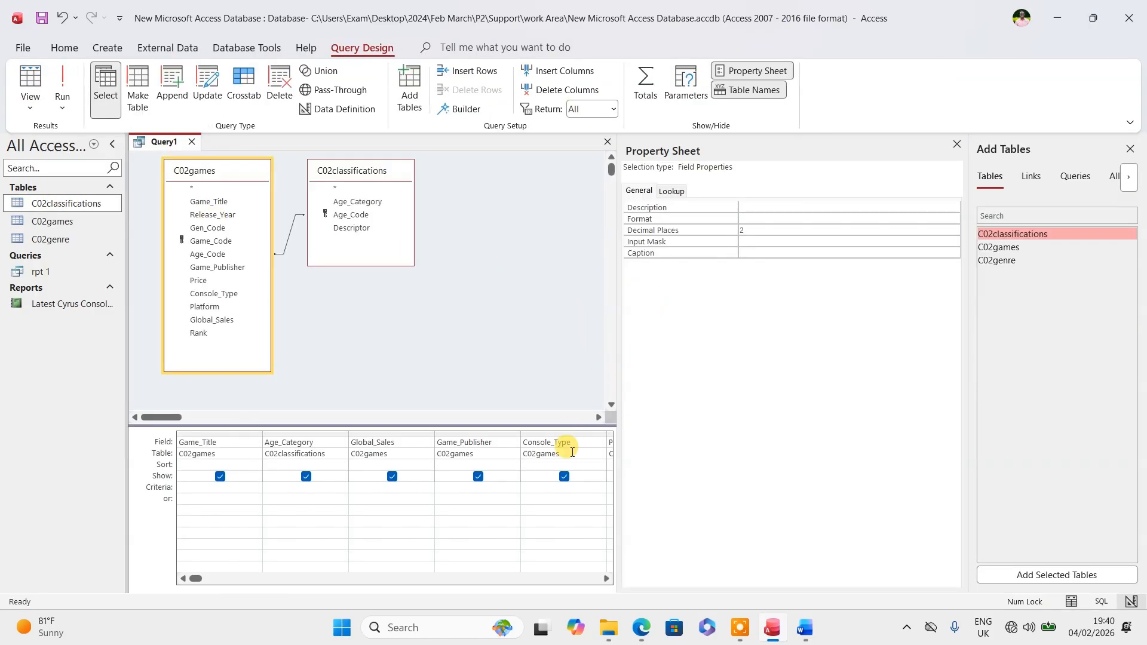
- Reopen the property sheet of the calculated Sales_% field, review question 17 in QP.pdf in Edge, and return to Access
click(956, 144)
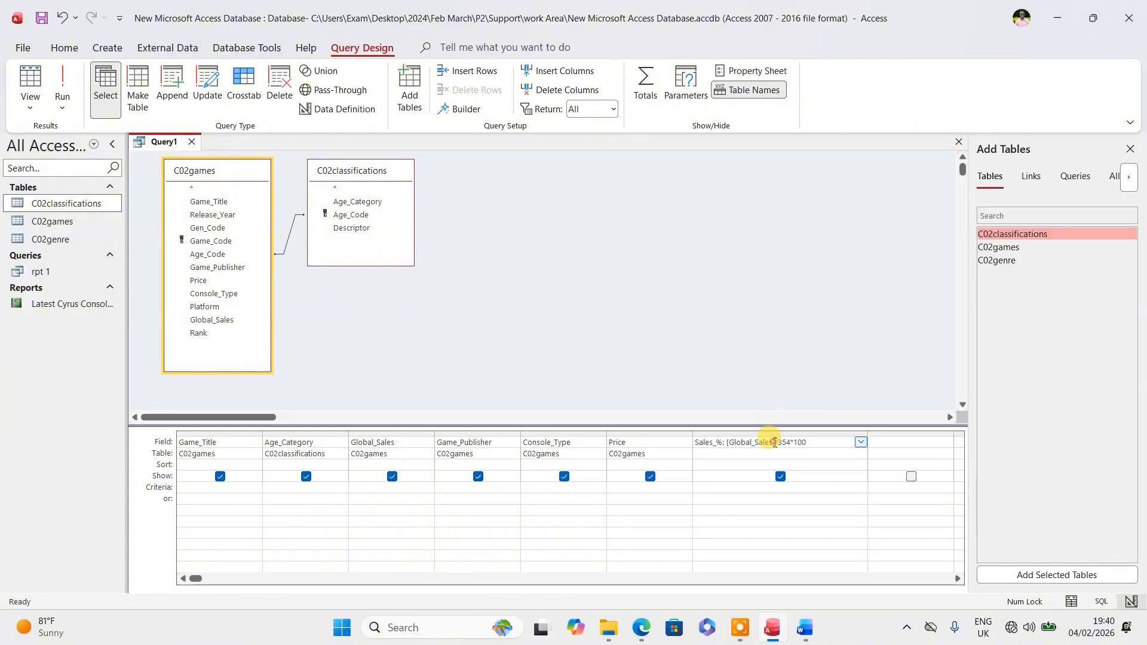
right_click(765, 442)
key(Escape)
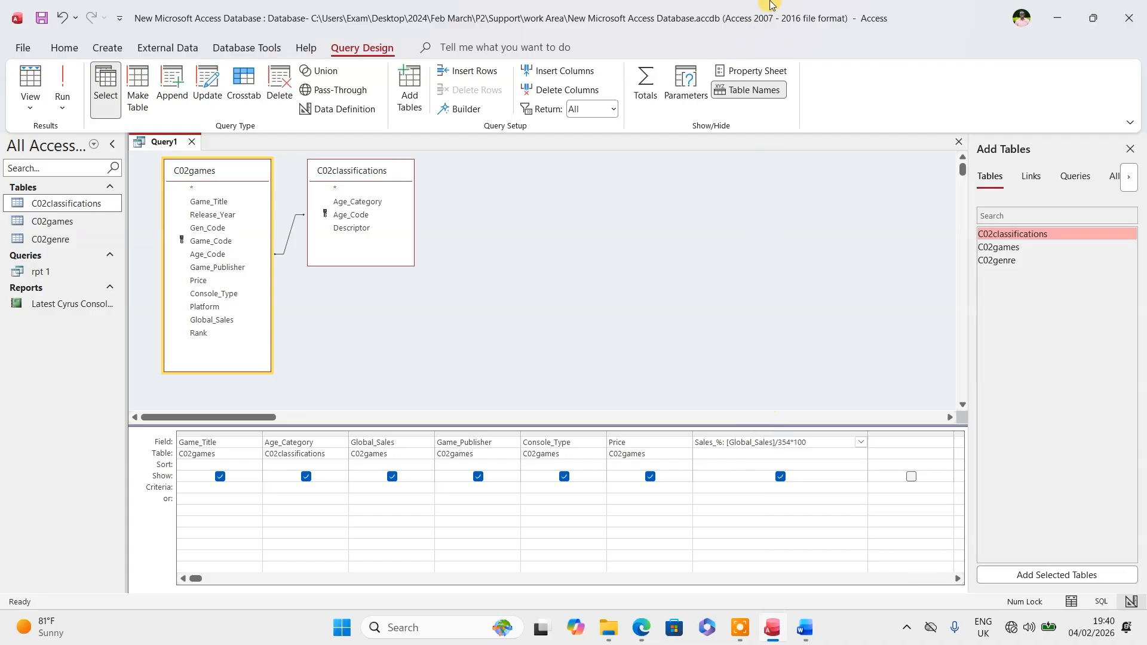
click(753, 72)
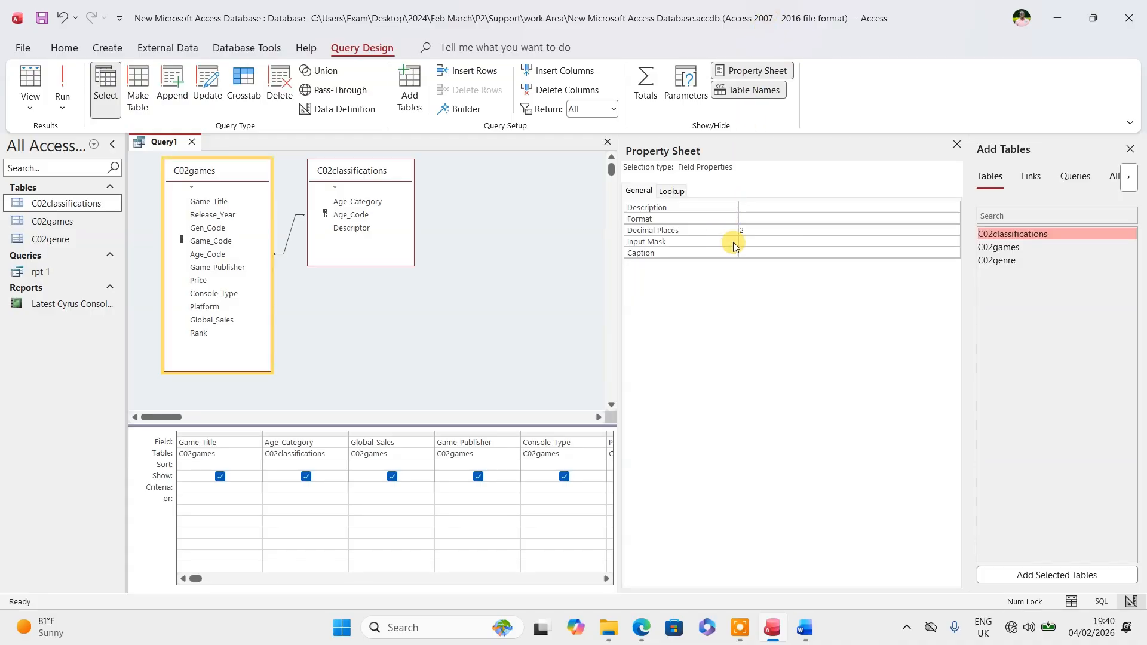
mouse_move(641, 627)
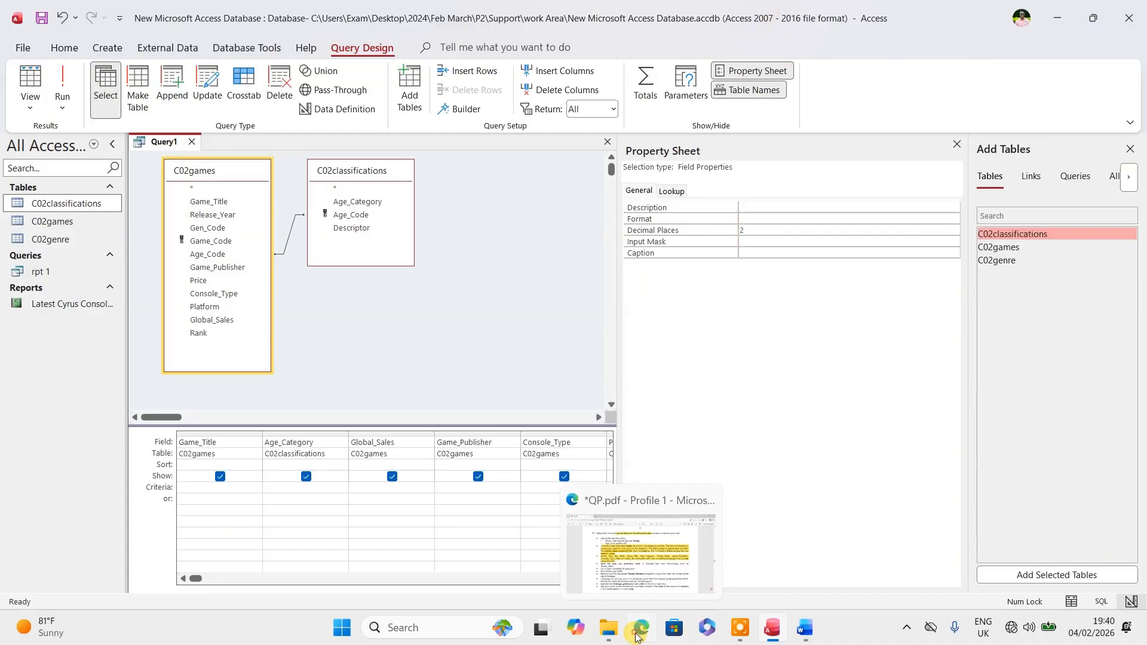
click(639, 546)
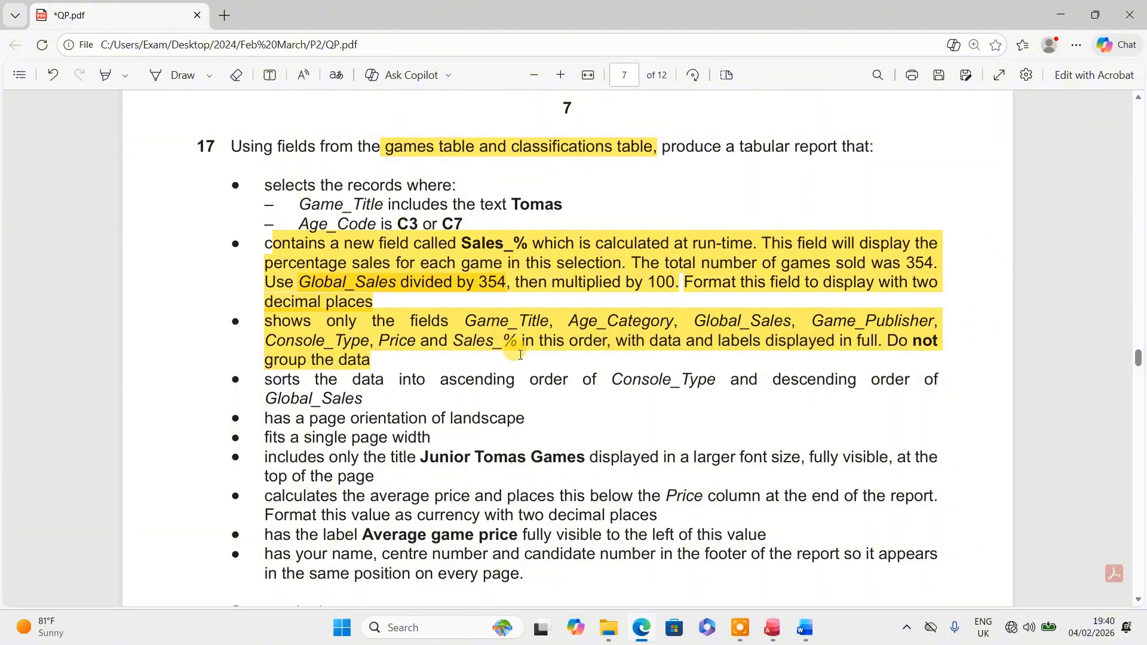
click(771, 631)
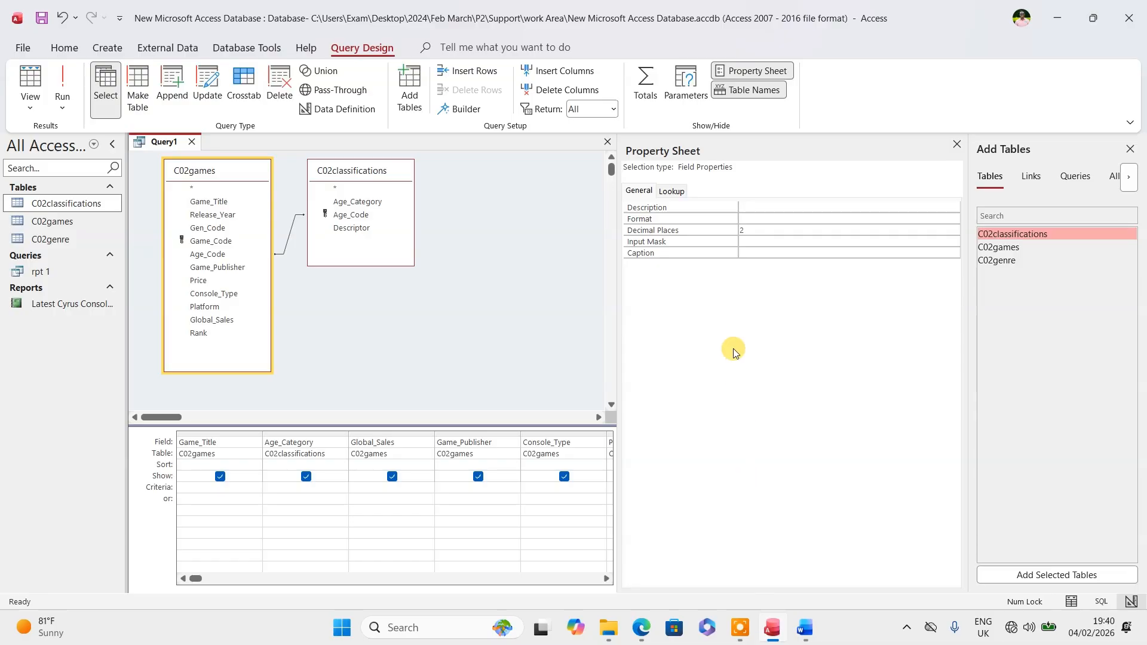
- Set the Format property of the calculated Sales_% field to Fixed
click(752, 219)
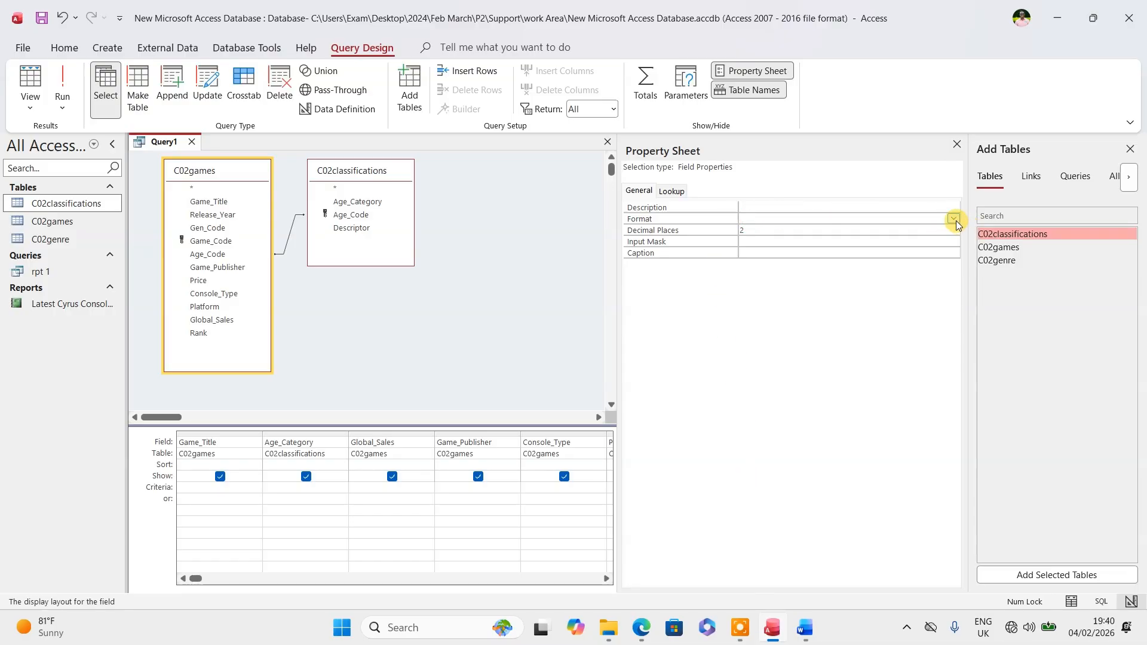
click(955, 219)
click(764, 259)
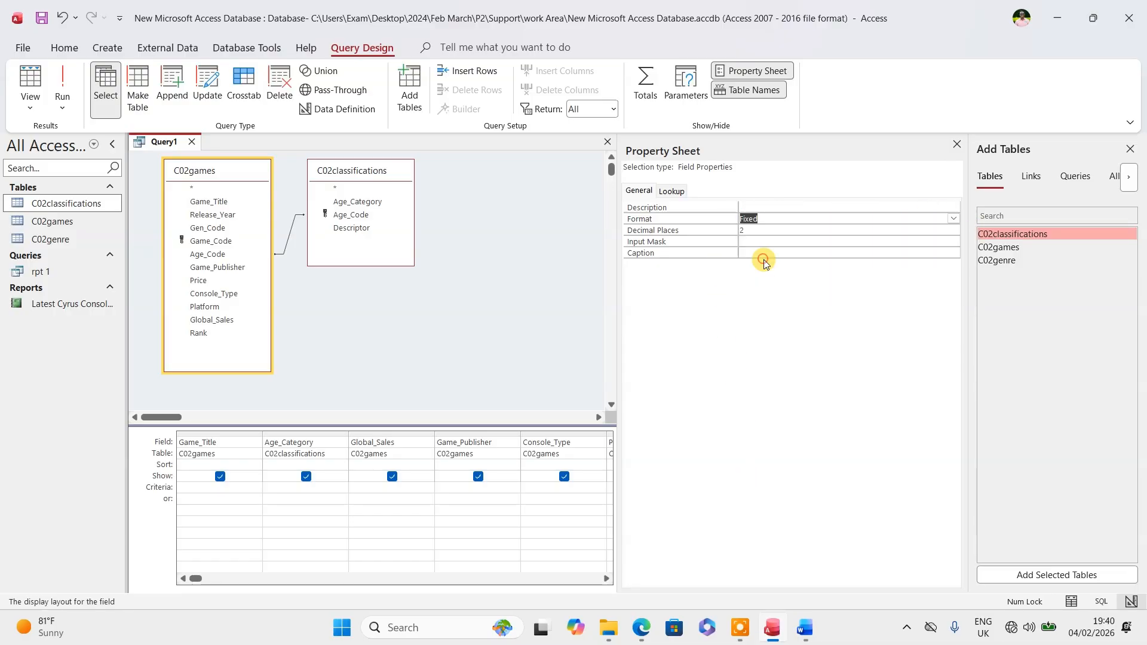
- Run the query, compare its Sales_% values with question 17 in QP.pdf in Edge, and return to Access
click(63, 76)
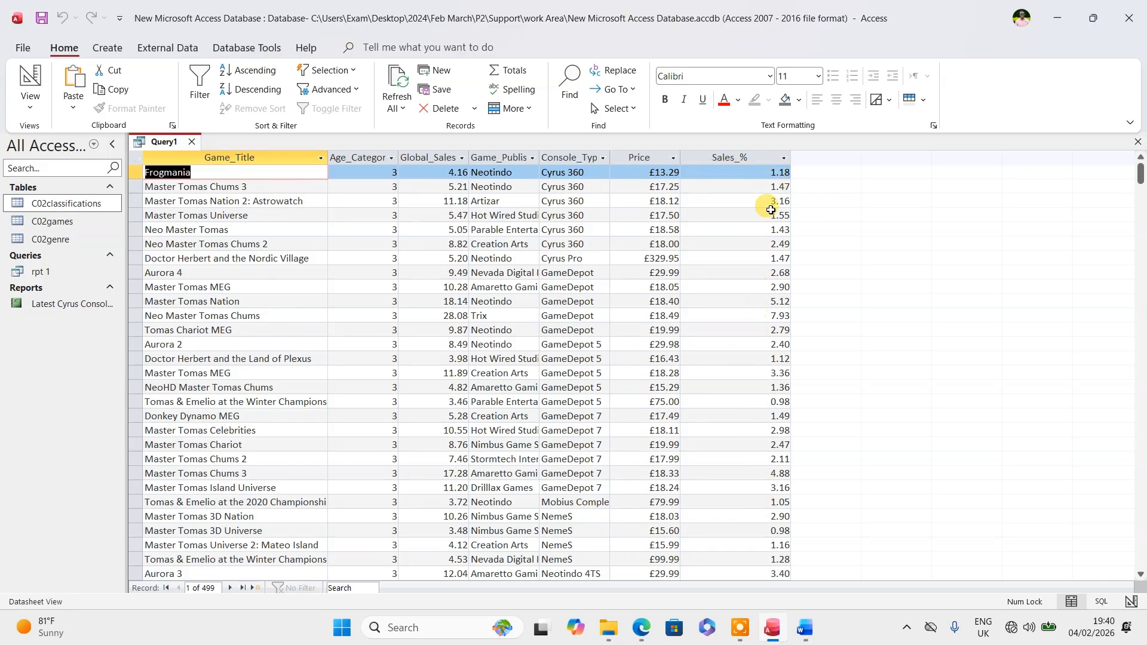
click(643, 628)
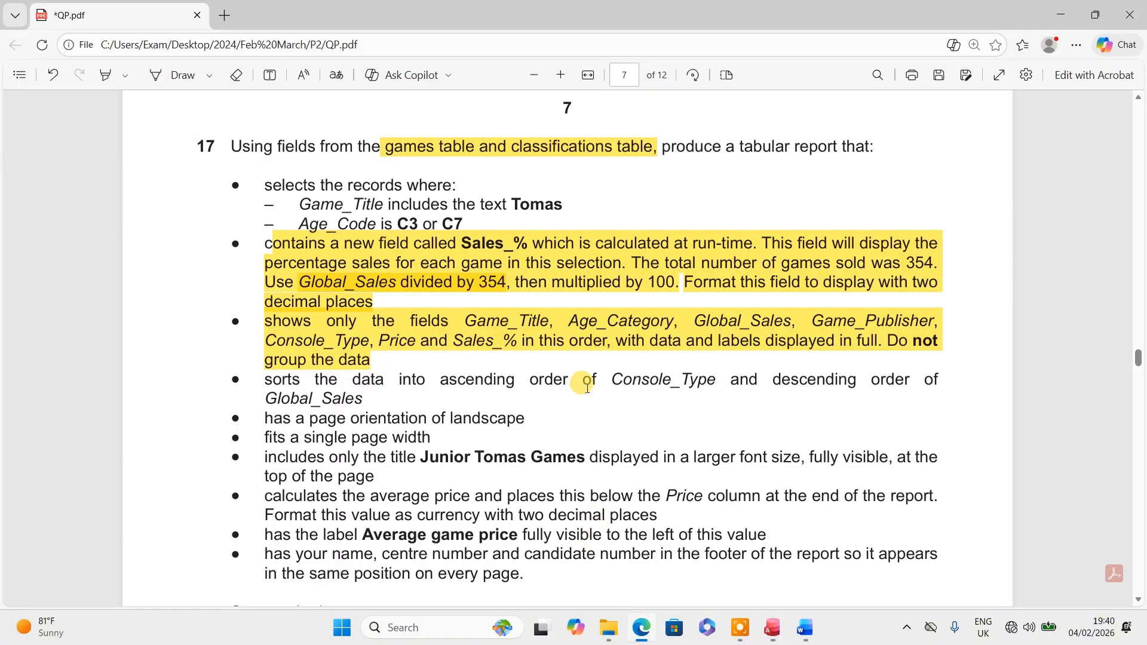
click(771, 629)
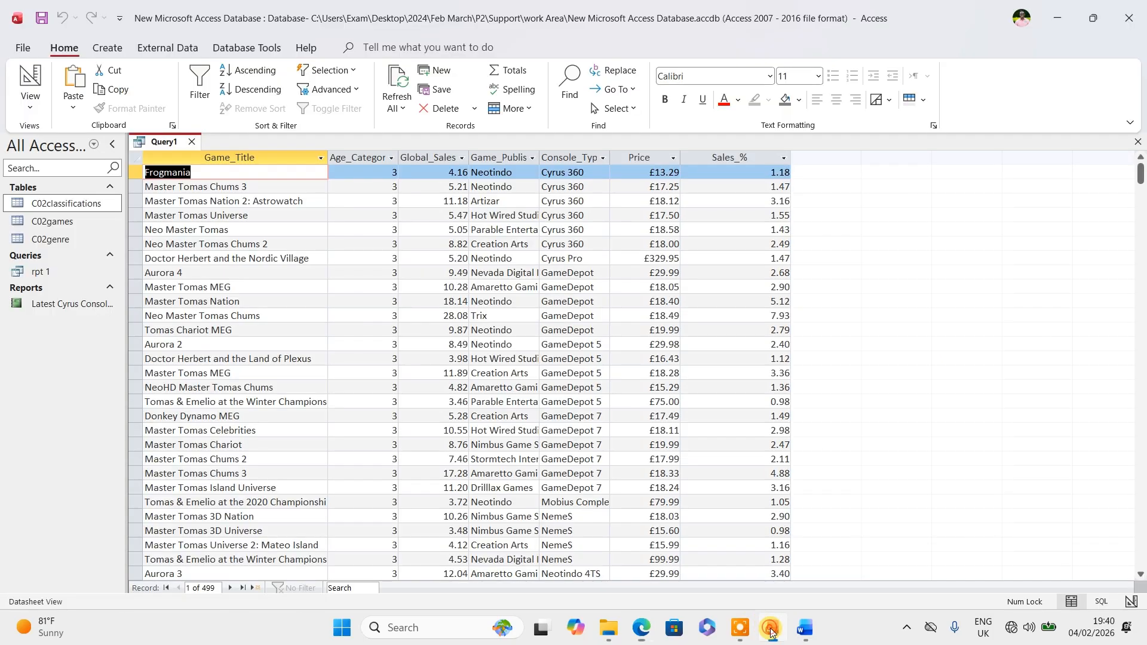
- Switch the query back to Design View and close the Add Tables pane and the Property Sheet
click(30, 103)
click(59, 198)
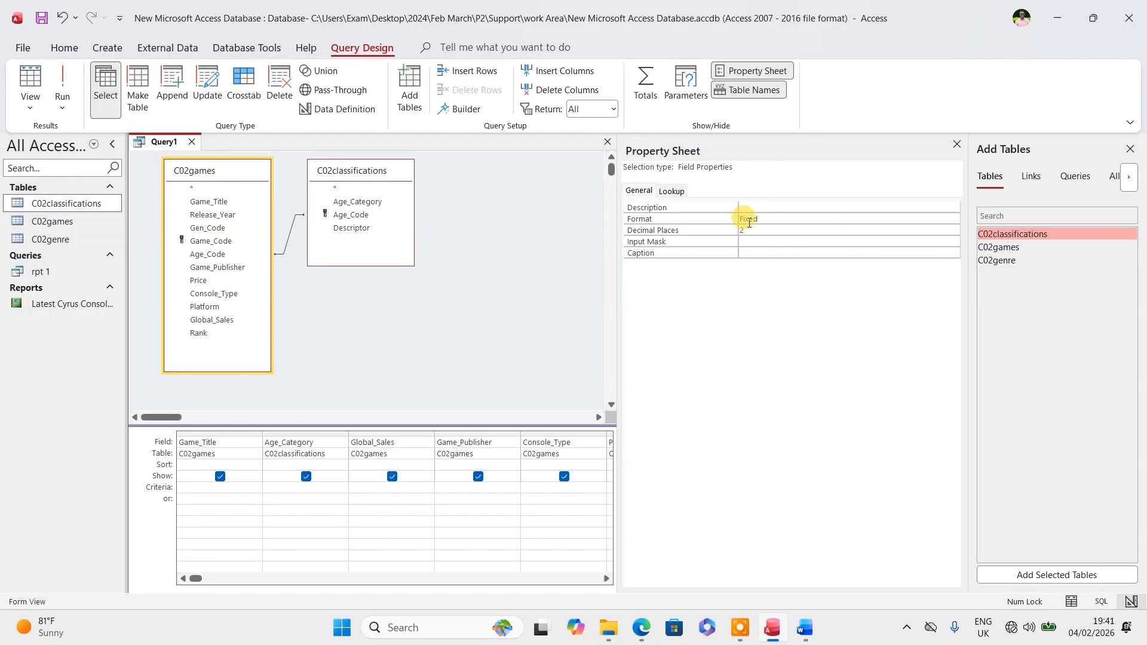
click(1130, 149)
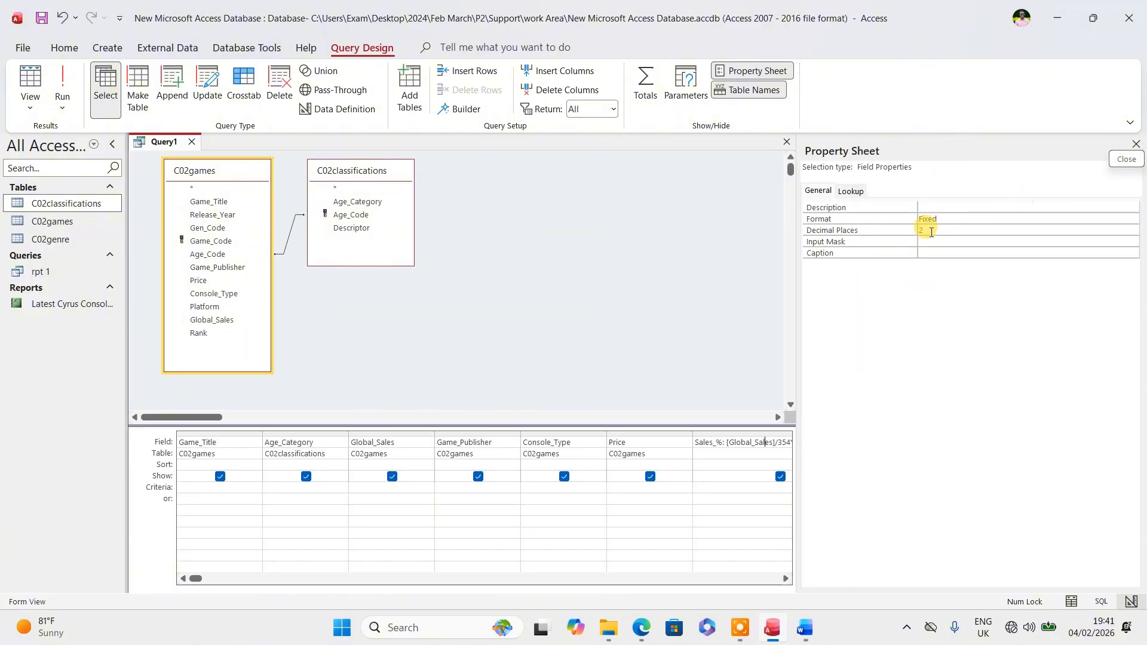
click(1135, 145)
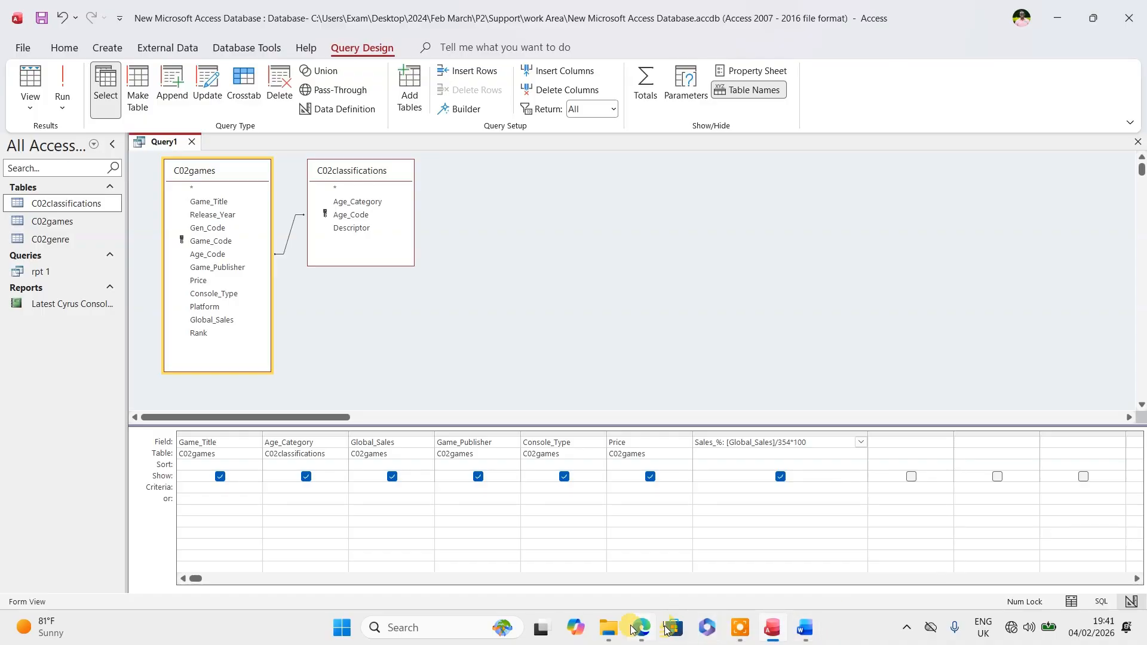
- Review question 17's record selection in QP.pdf in Edge, run the query in Access to view its records, and return to Design View
click(606, 537)
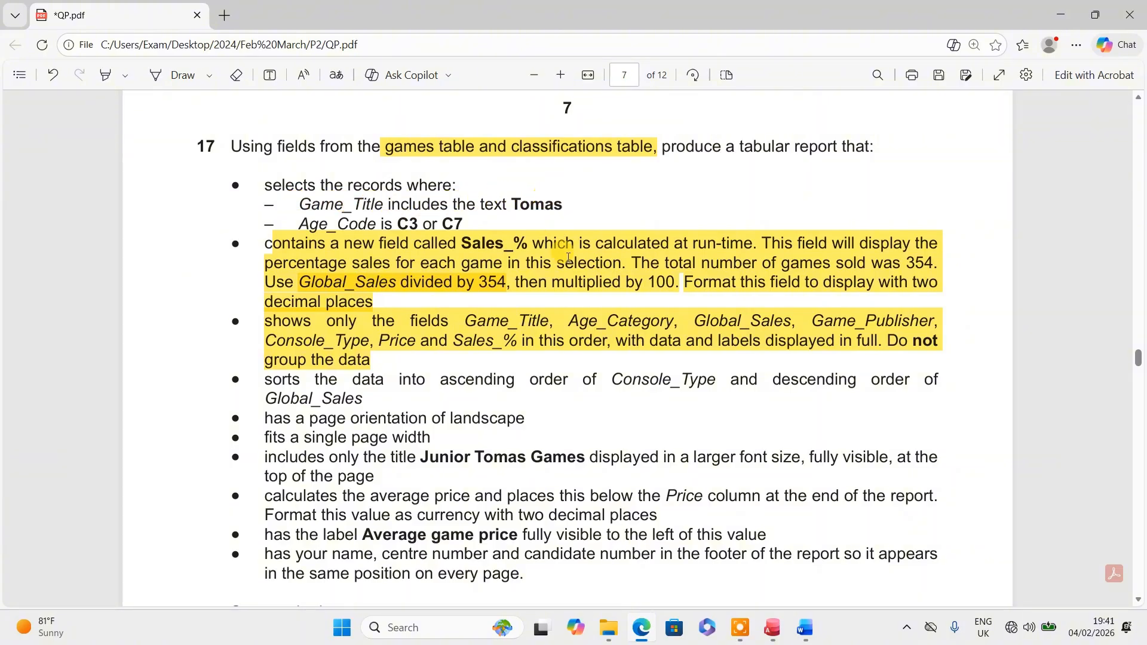
click(772, 627)
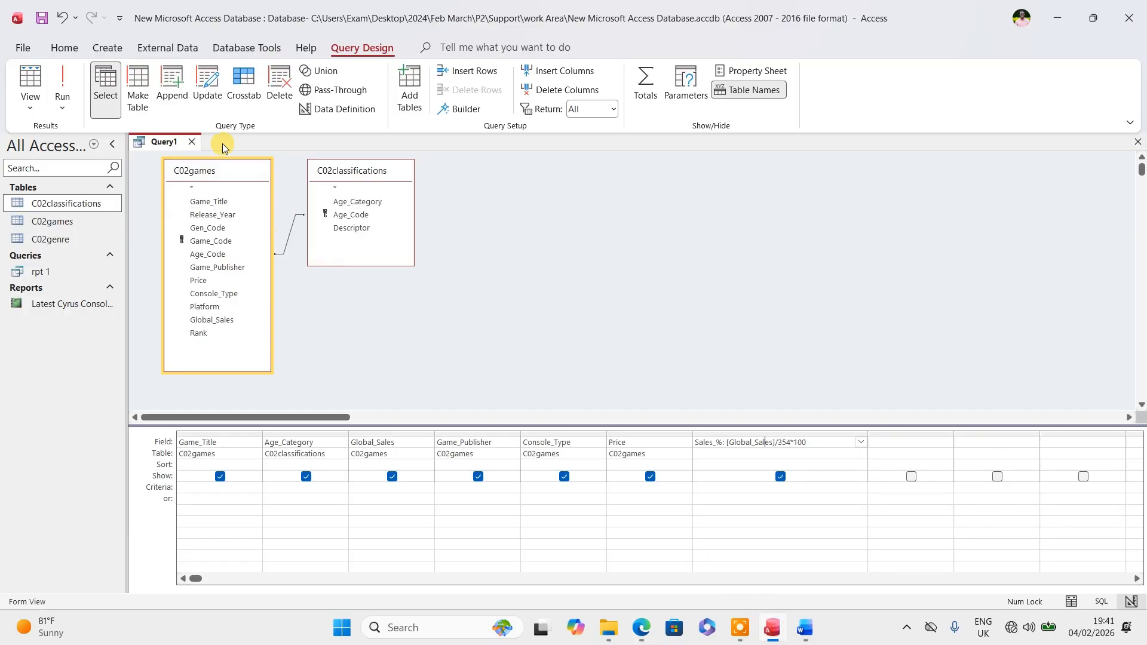
click(71, 90)
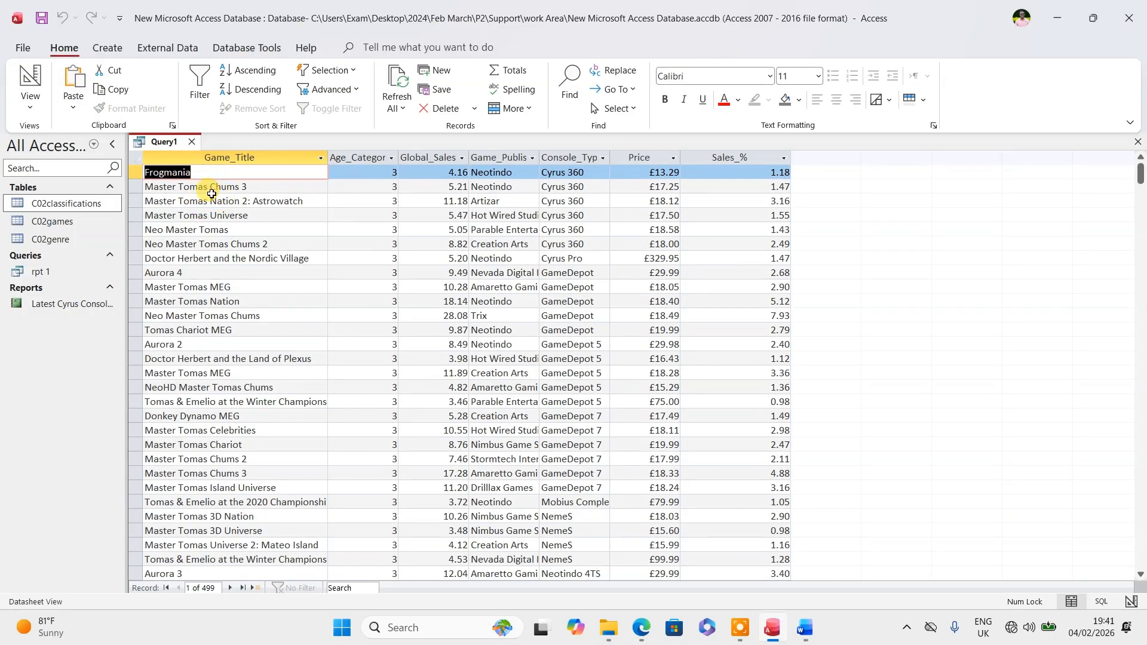
click(30, 81)
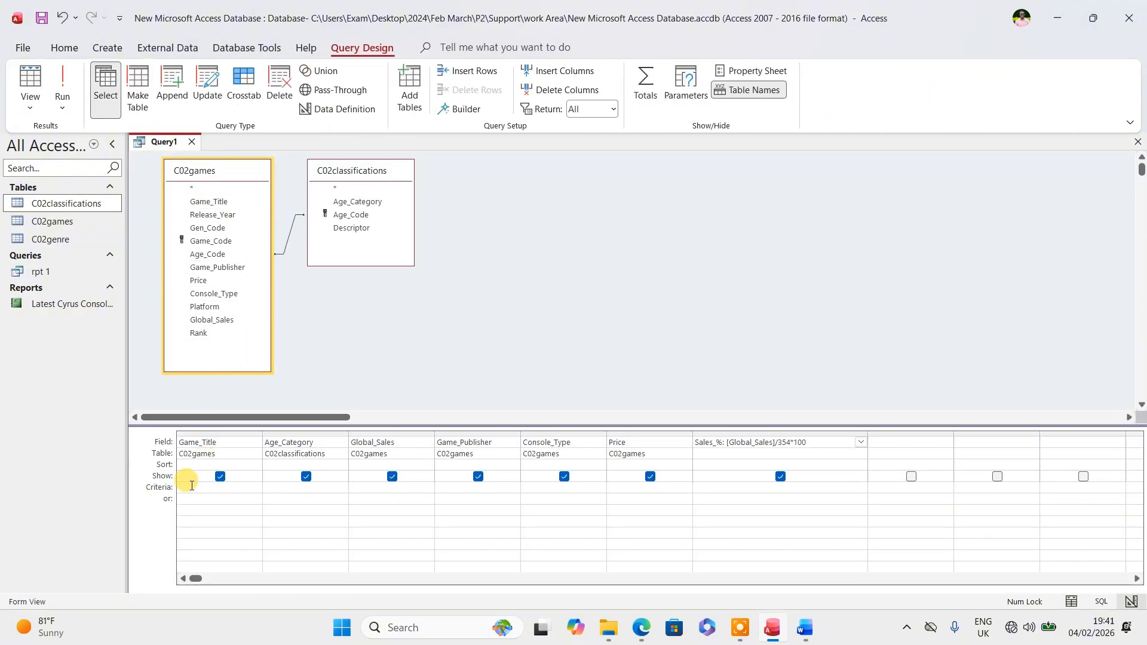
- Enter the criterion *Tomas* for the Game_Title field, checking the wording in QP.pdf in Edge
click(191, 487)
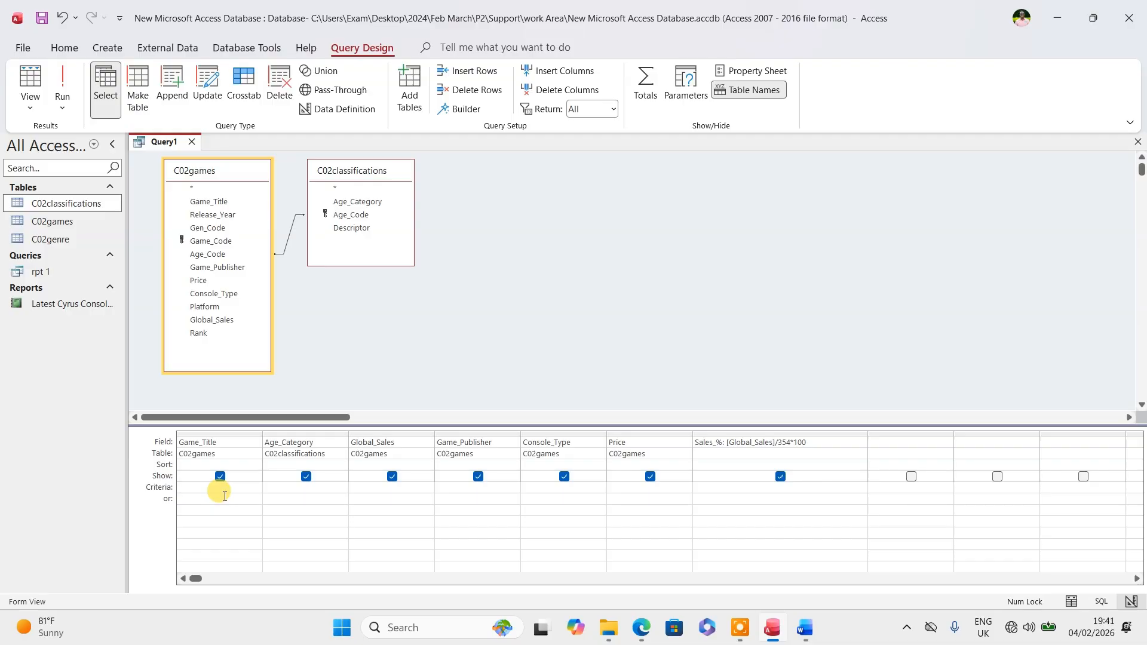
text(*)
key(Caps_Lock)
text(T)
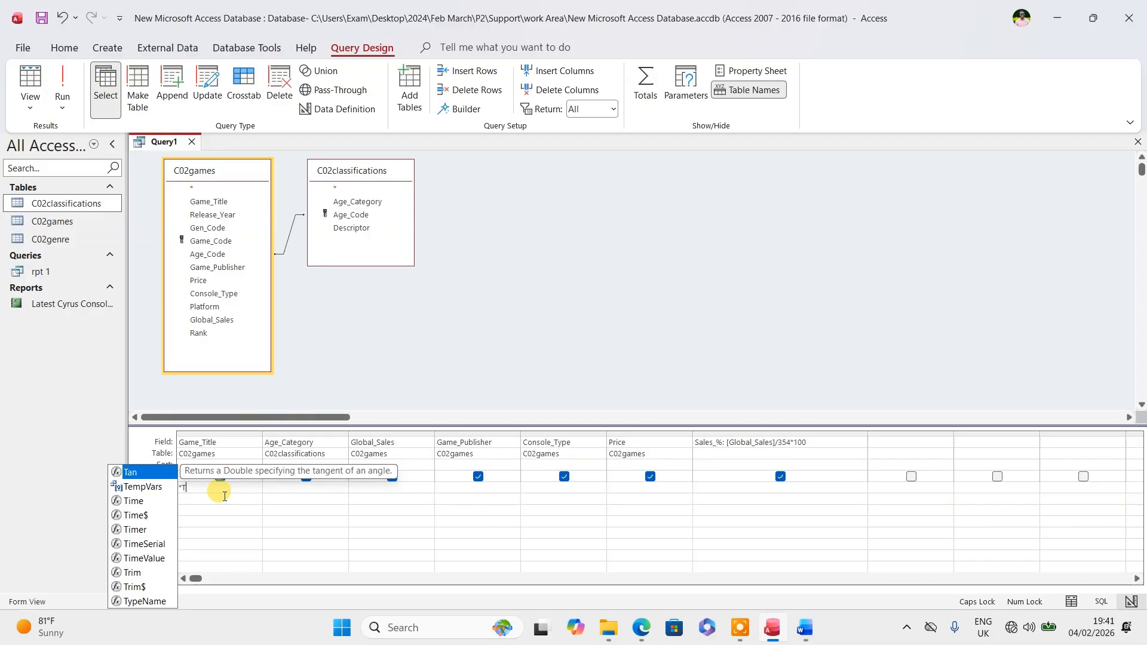
key(Caps_Lock)
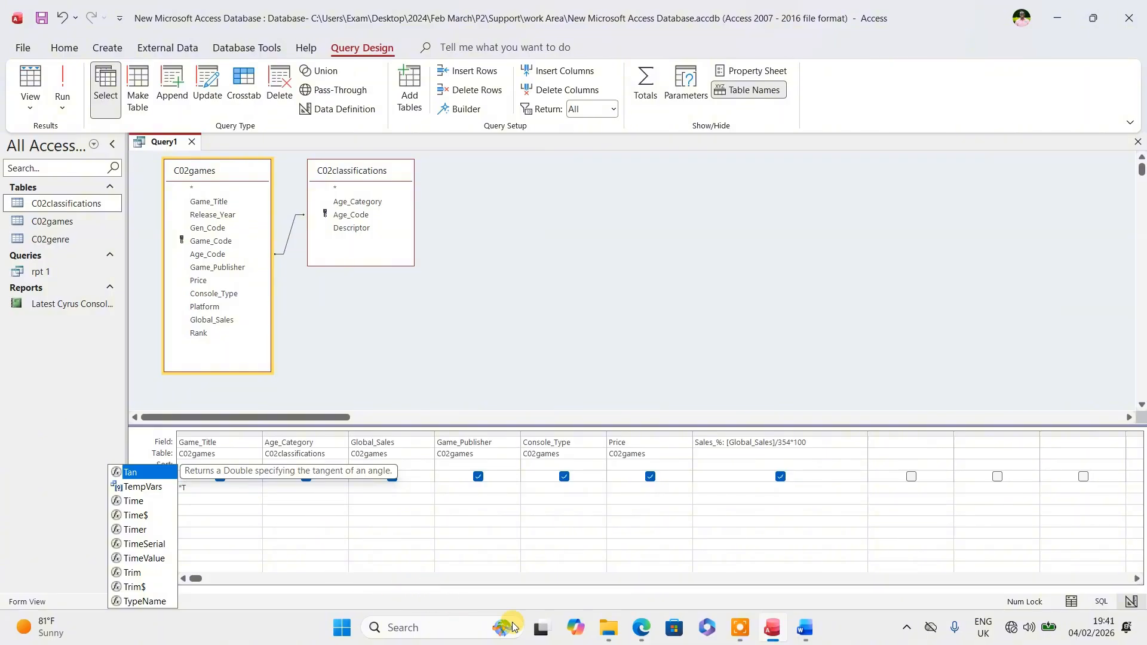
click(642, 628)
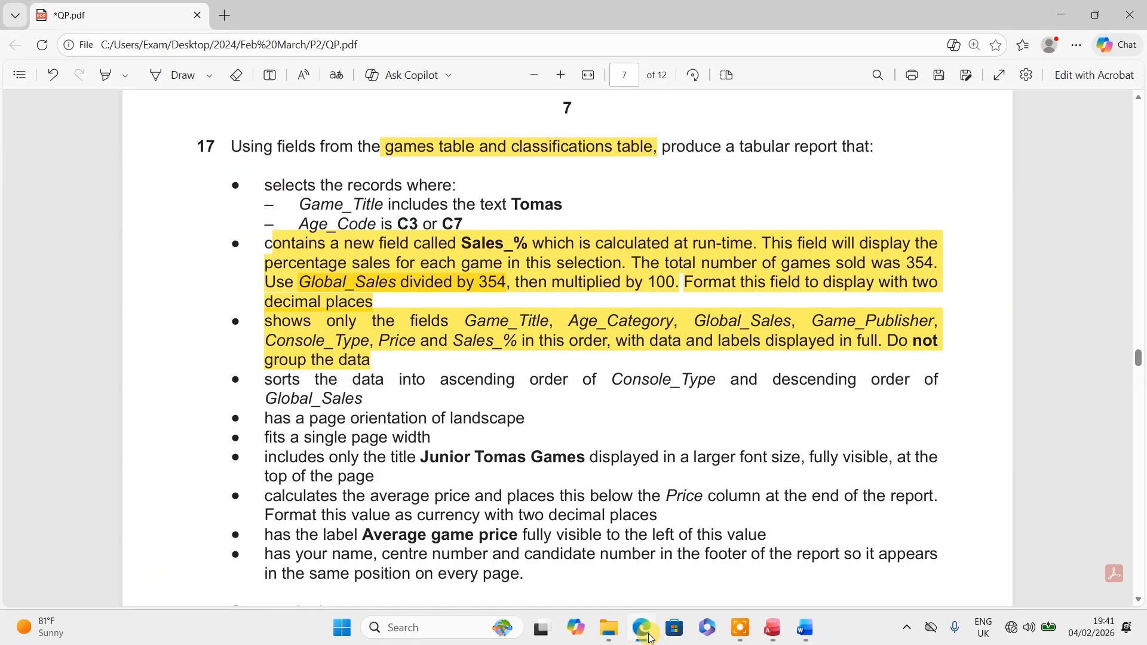
click(643, 628)
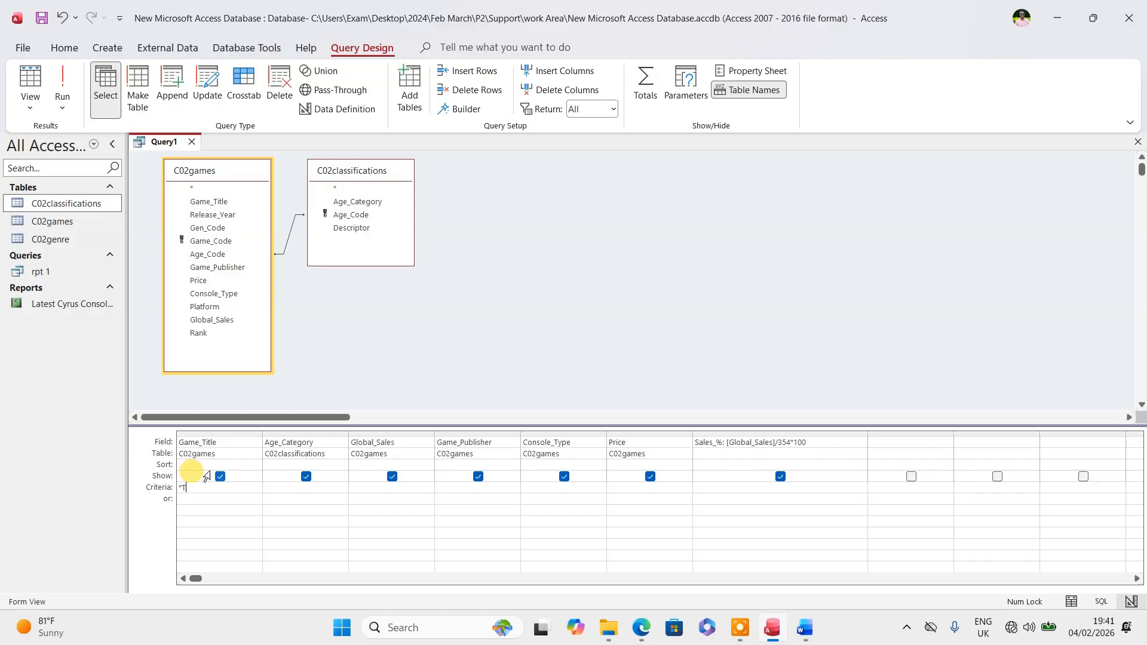
text(s)
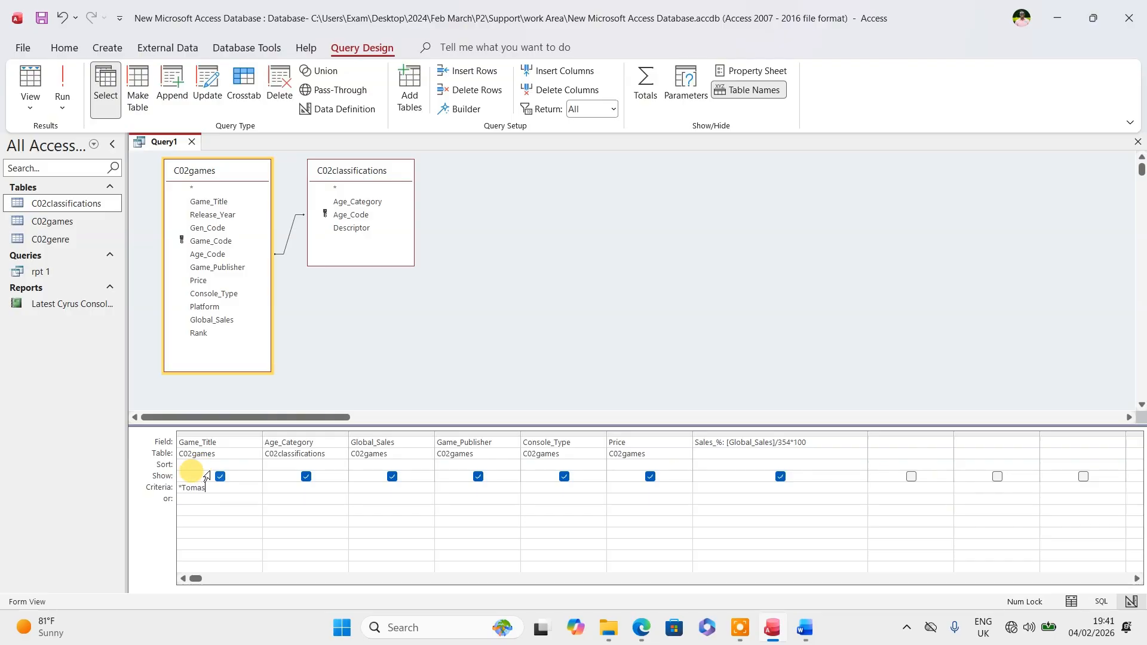
text(*)
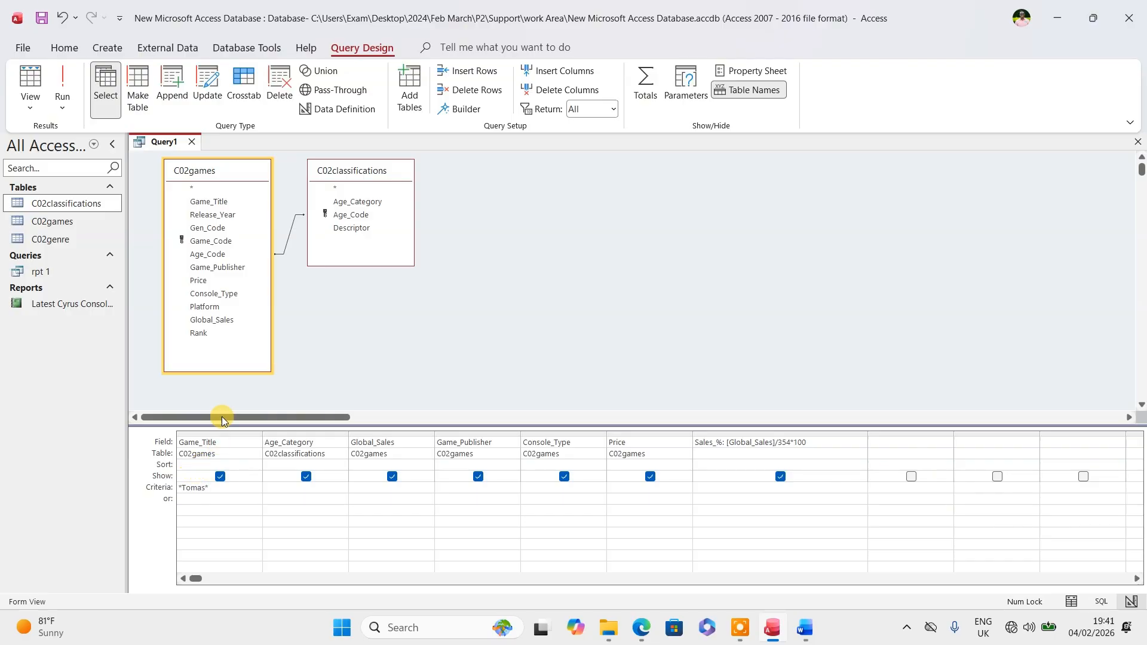
- Run the query to check the game titles against question 17 in QP.pdf in Edge, and return to the Access Design View
click(63, 83)
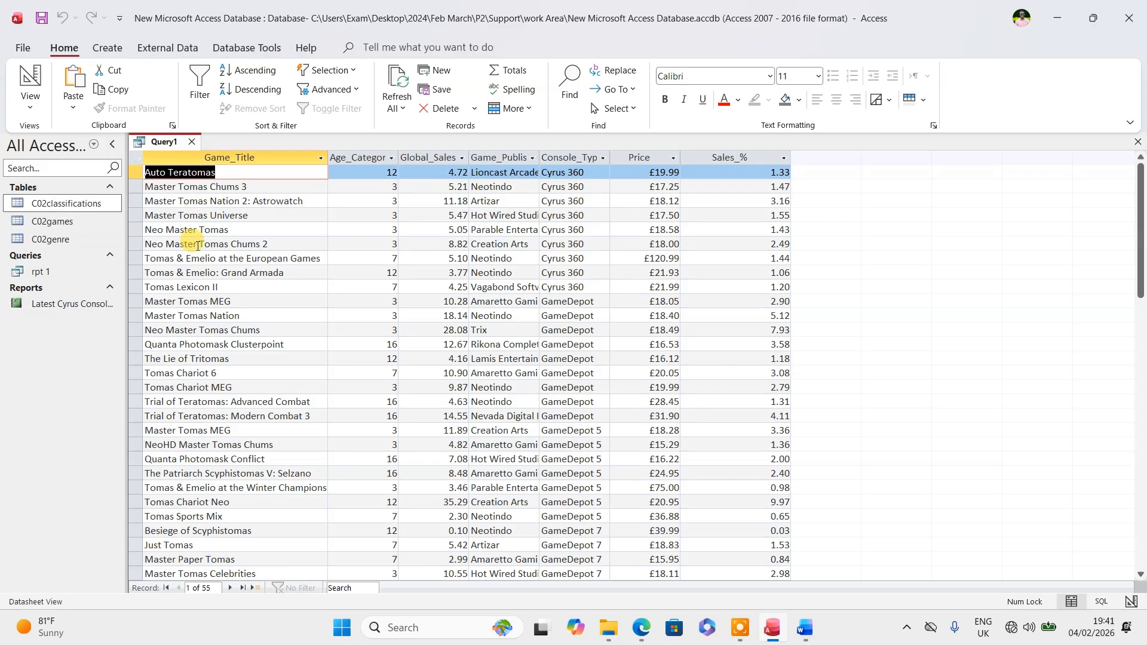
scroll(179, 481, down, 4)
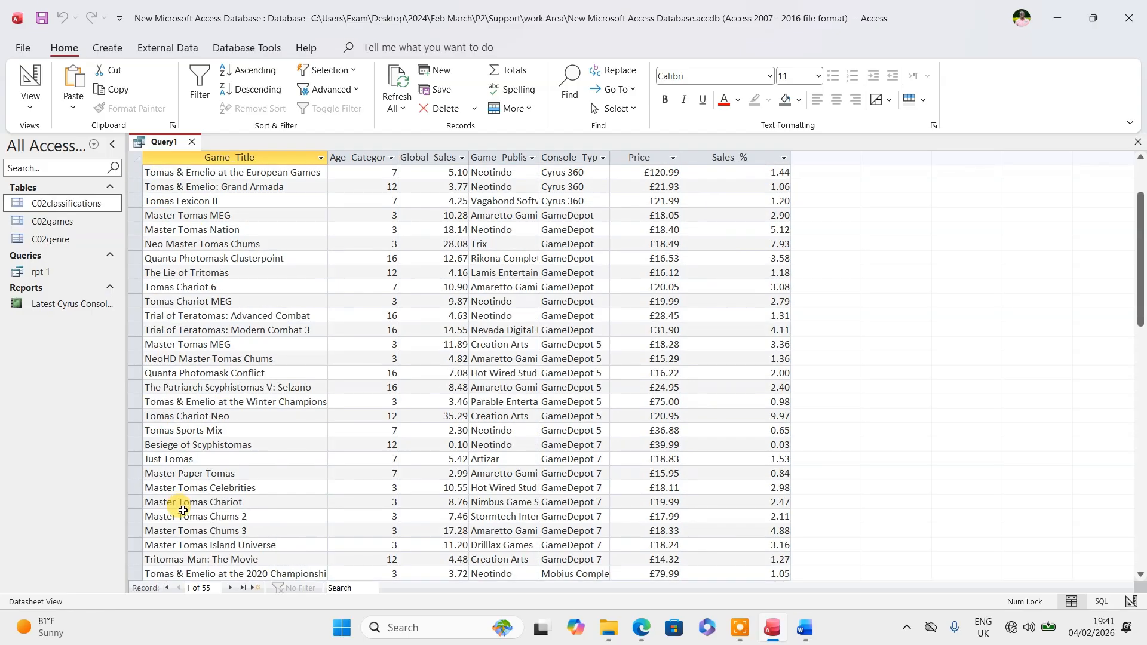
scroll(183, 489, down, 3)
scroll(199, 498, down, 1)
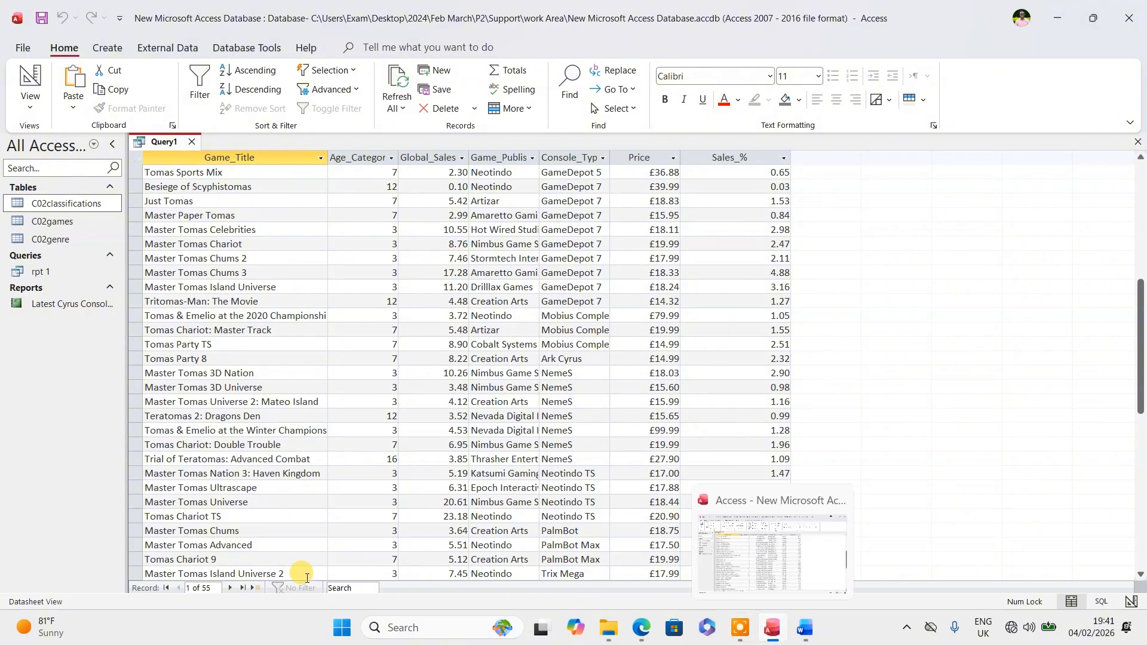
click(642, 627)
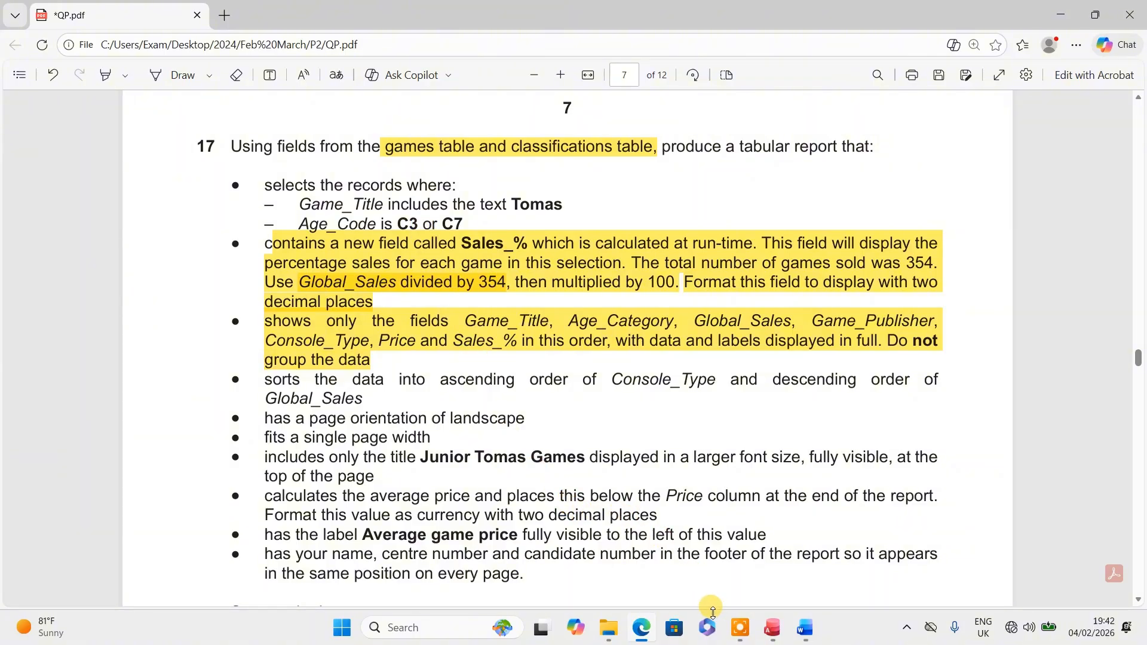
click(771, 627)
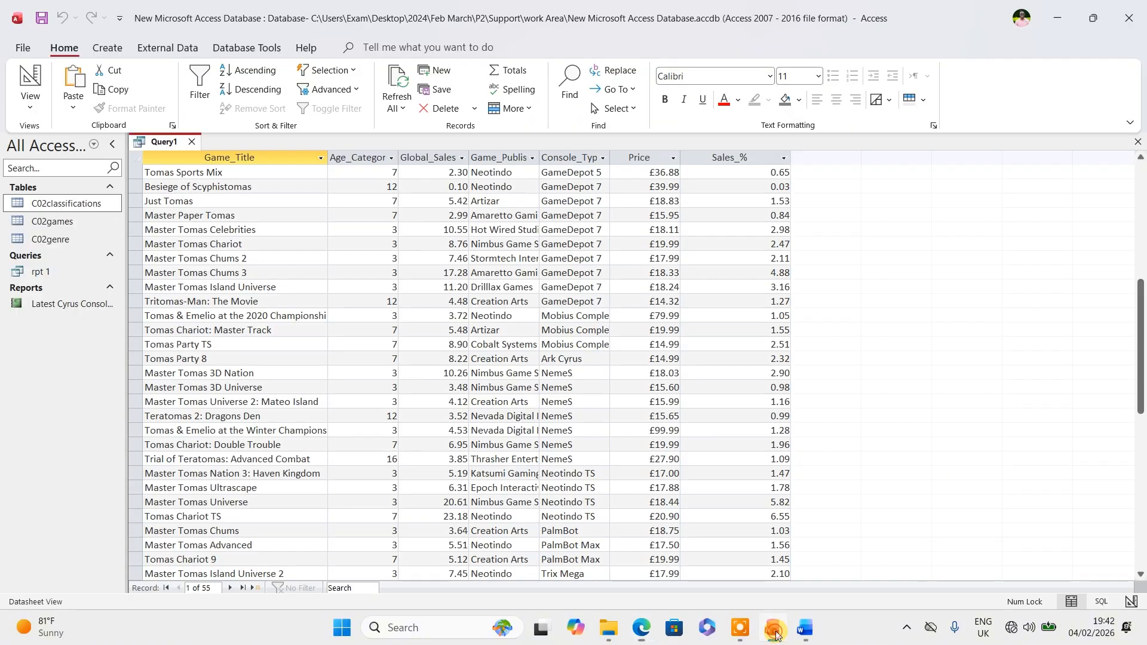
click(25, 86)
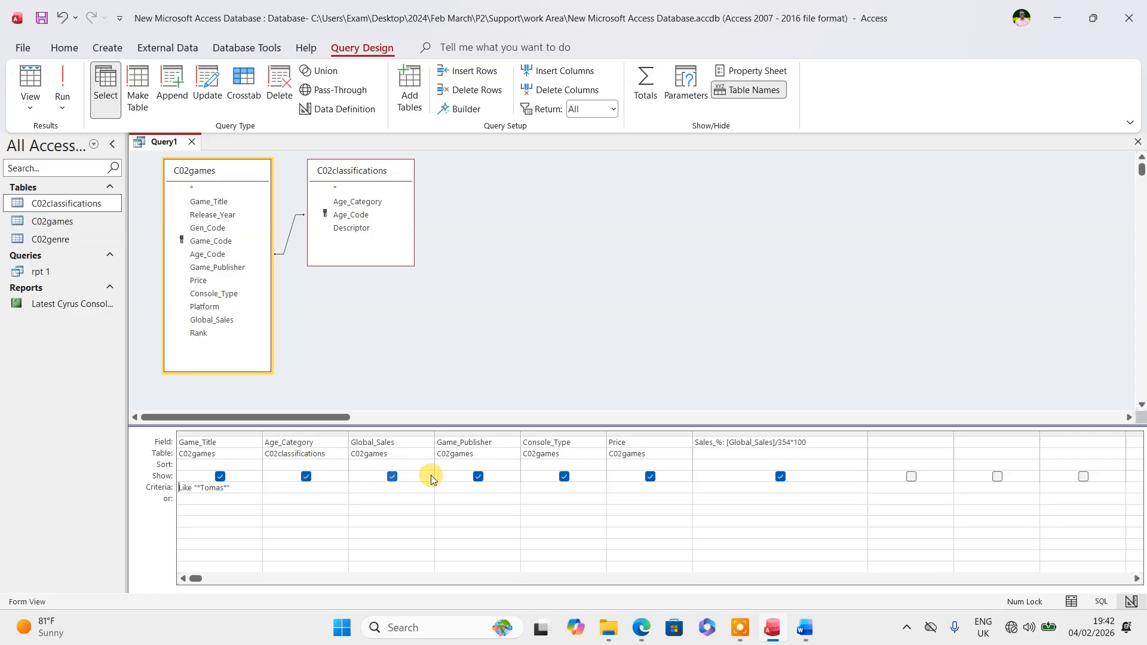
- Check the Age_Code condition in QP.pdf in Edge, and add the Age_Code field from C02games to the Access query grid
click(640, 629)
click(639, 630)
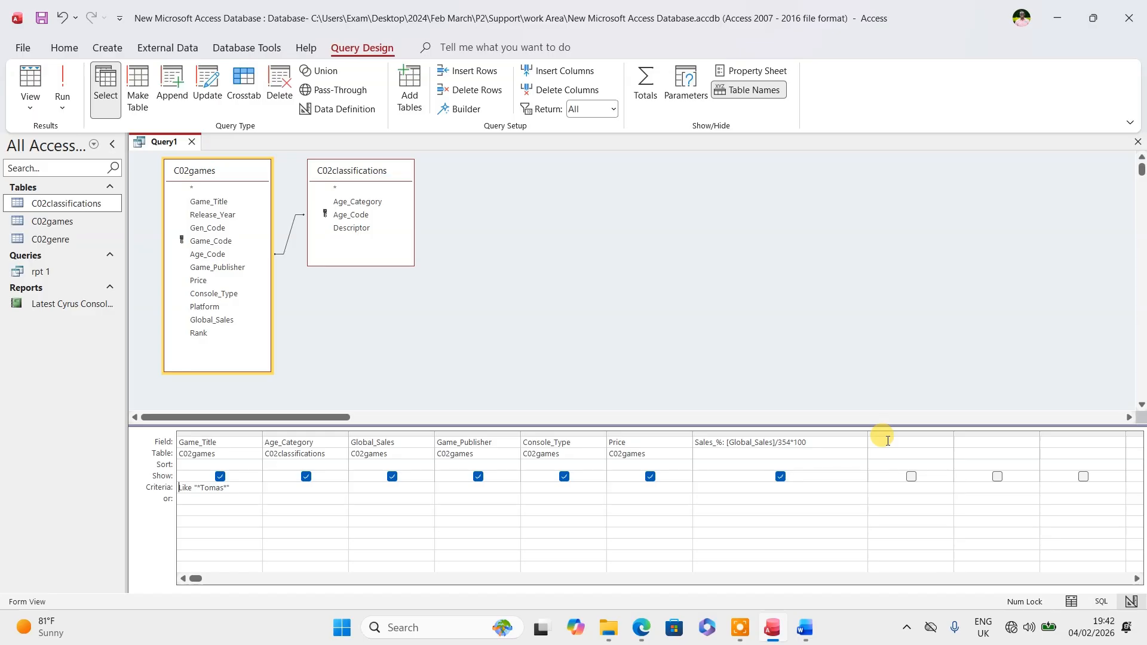
double_click(209, 255)
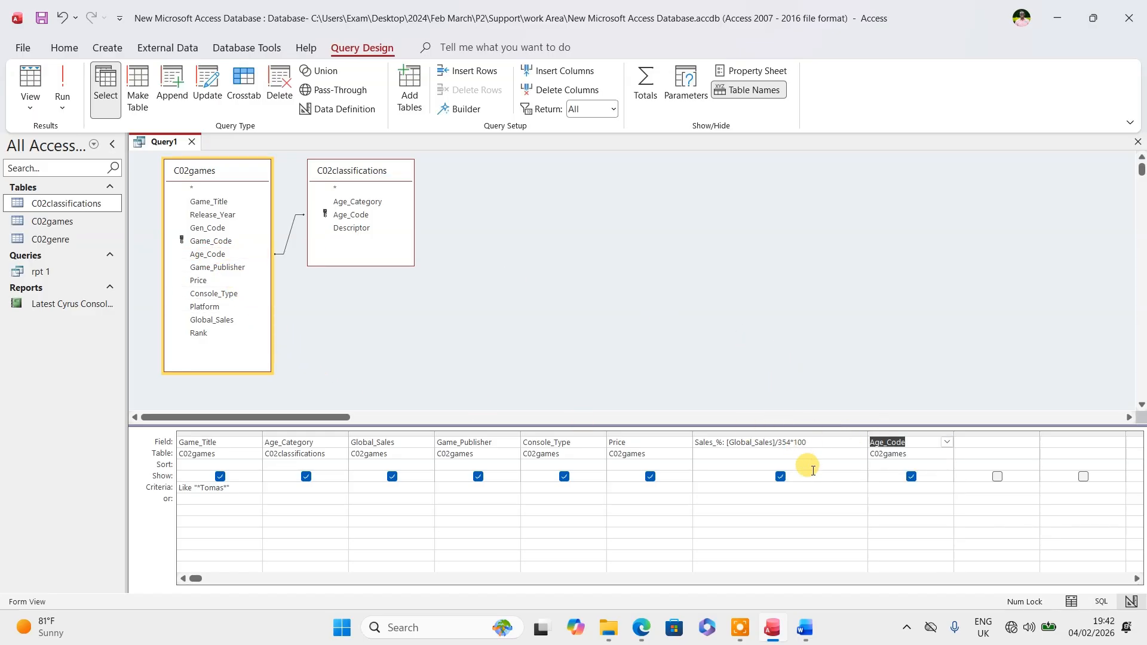
- Run the query to check the Age_Code column, and return to Design View
click(63, 90)
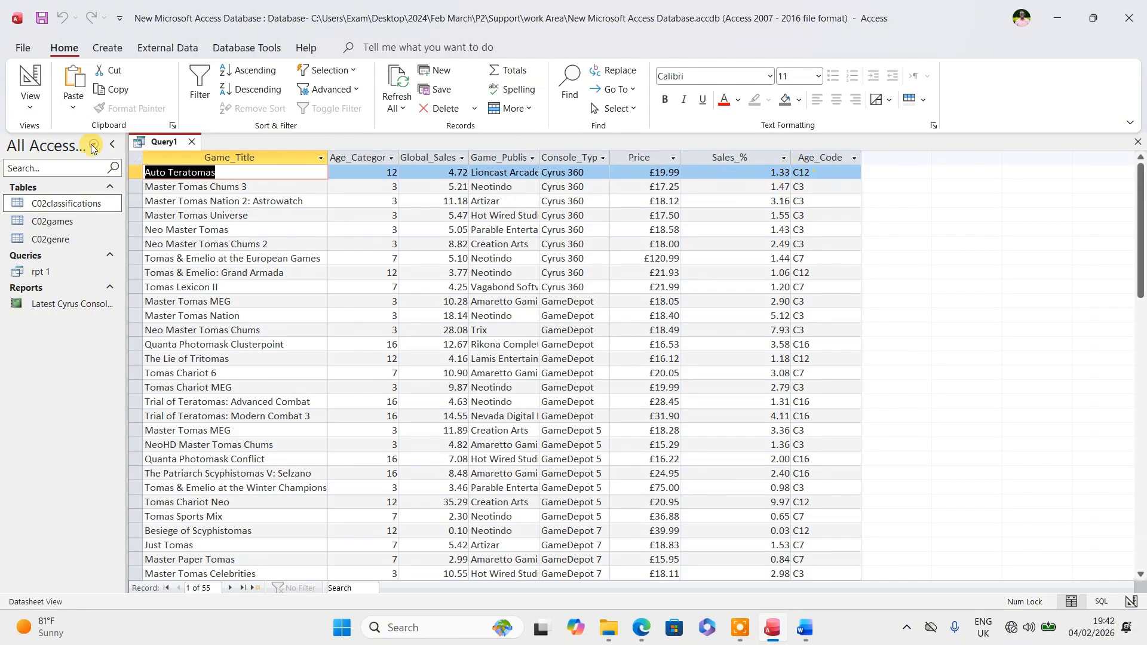
click(30, 102)
click(70, 197)
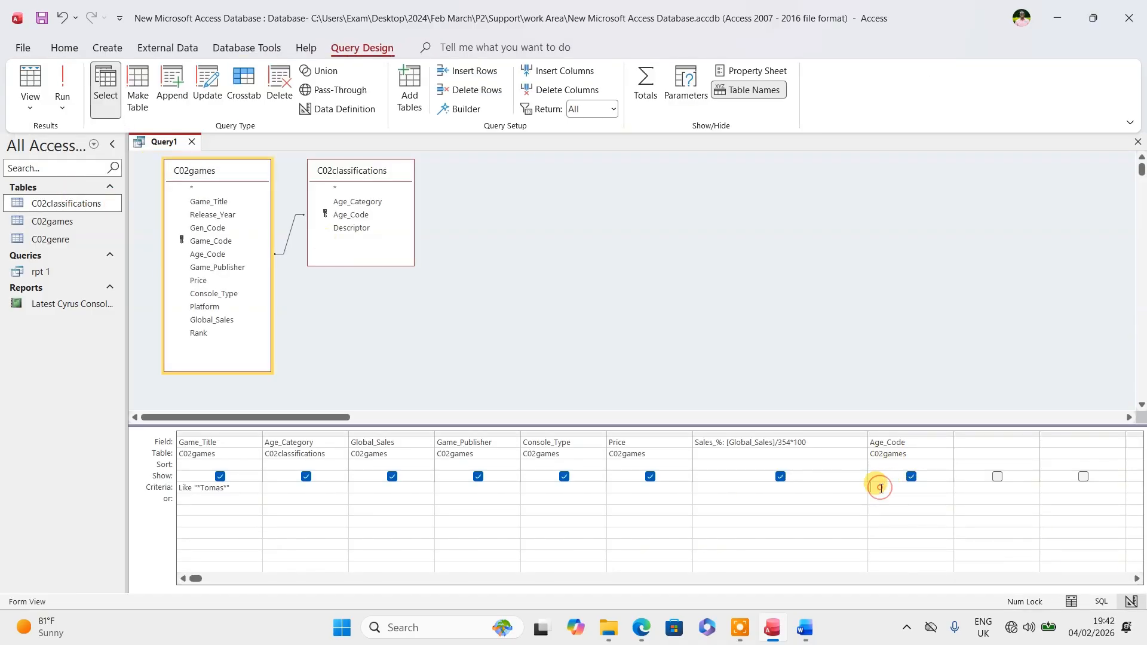
- Enter the criterion C3 or C7 for the Age_Code field, checking the codes in QP.pdf in Edge before returning to Access
text(c)
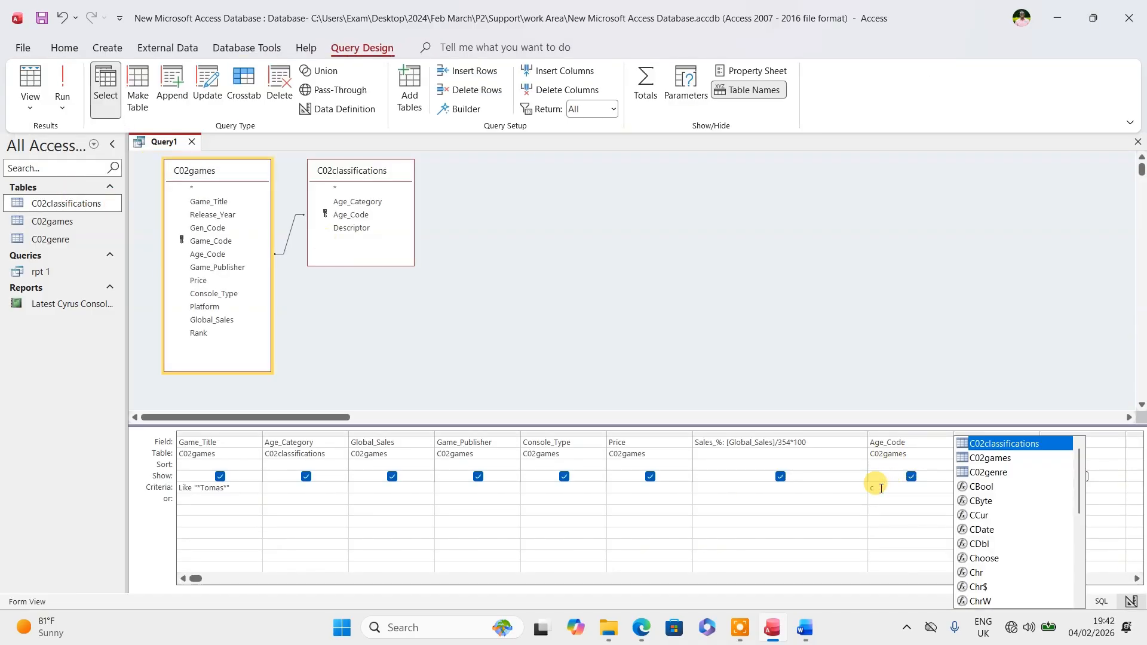
key(Escape)
key(Caps_Lock)
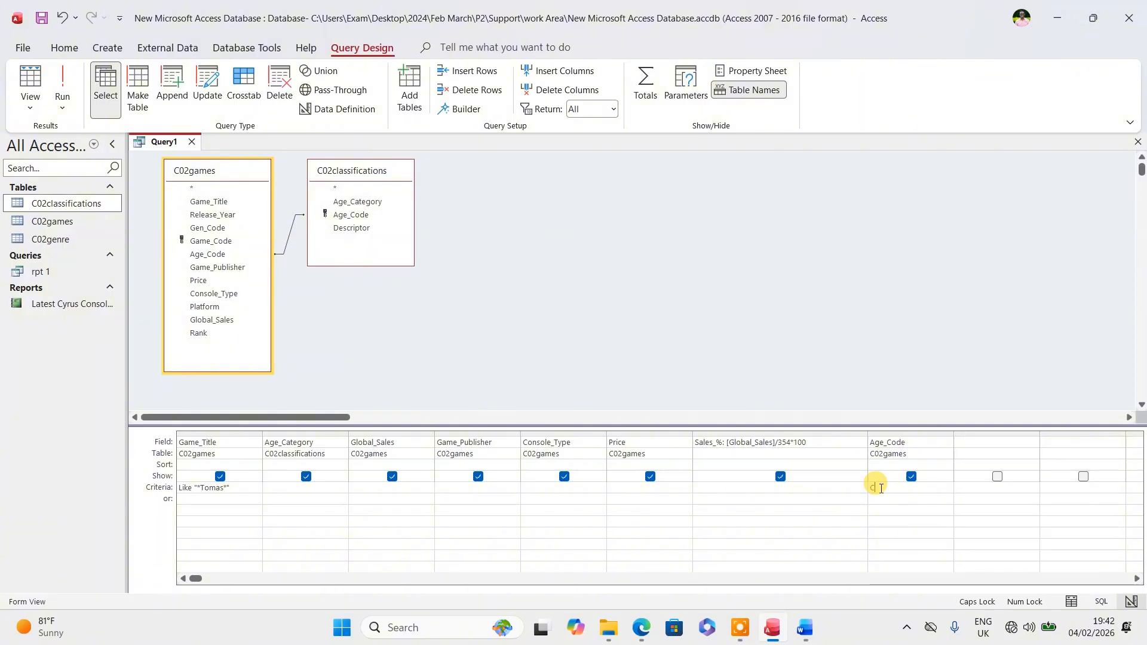
text(3)
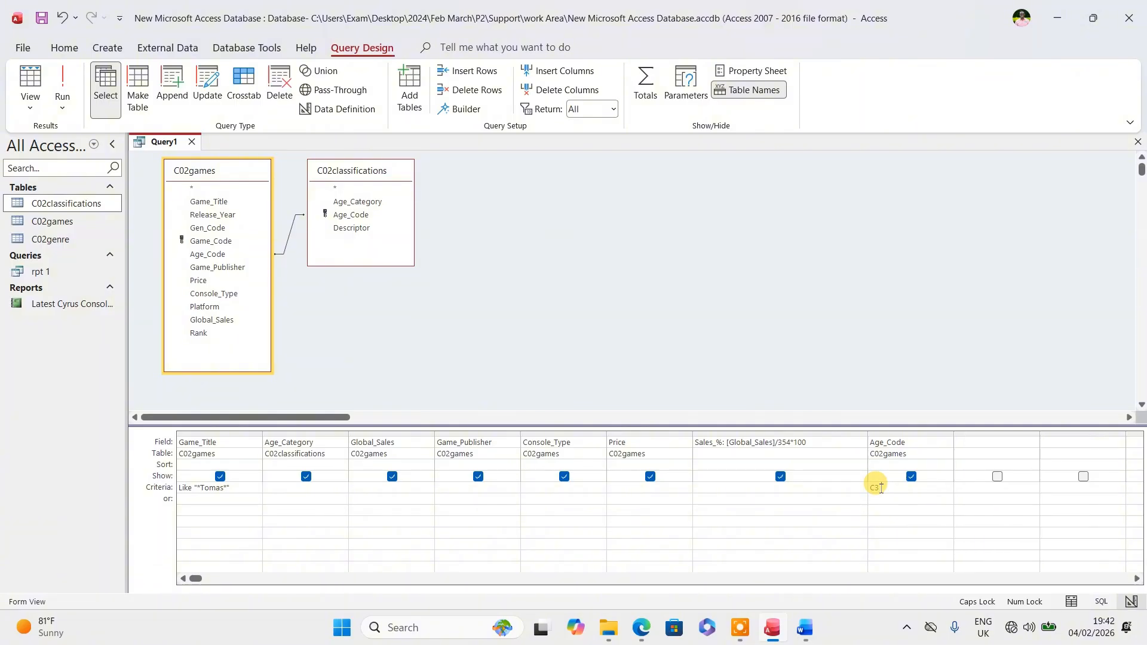
text( or)
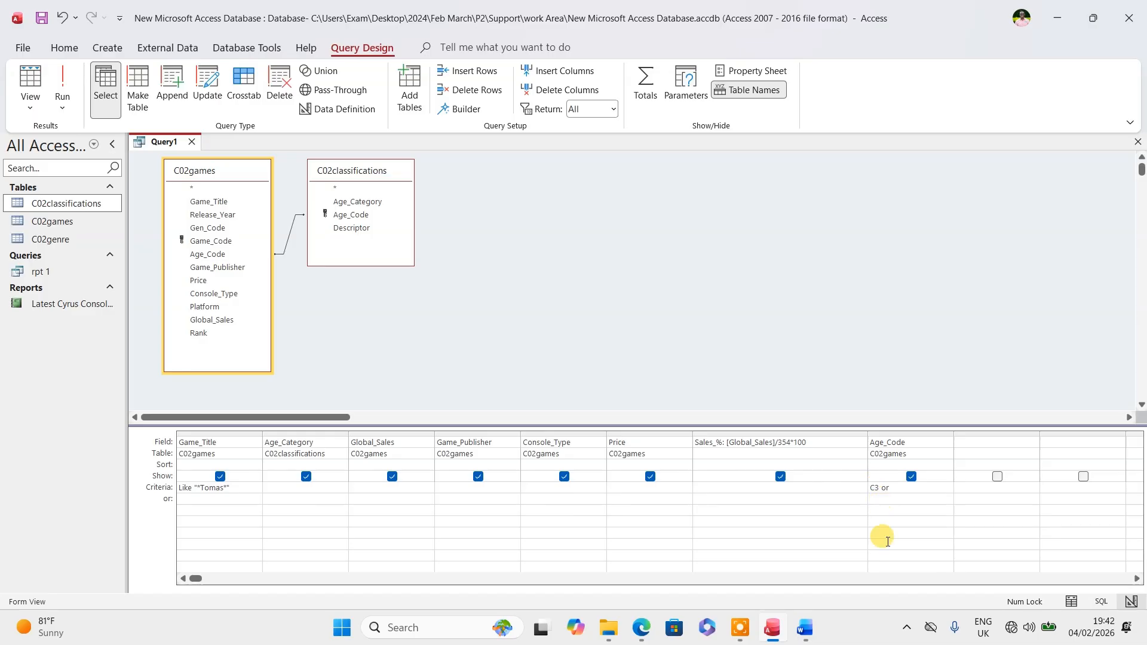
click(645, 630)
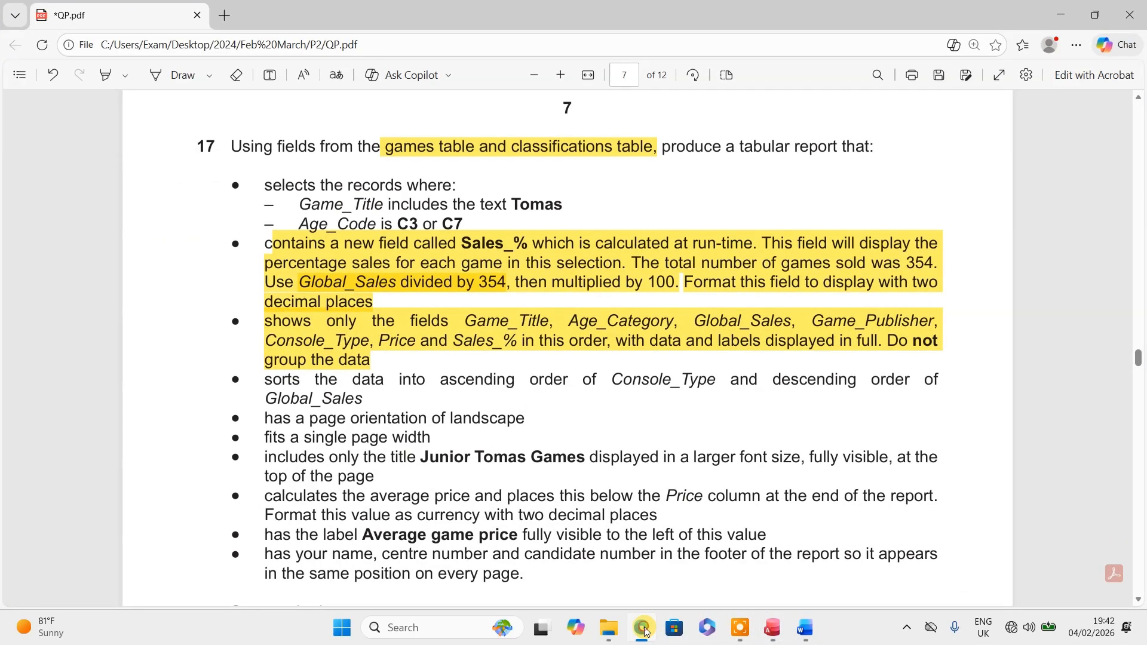
click(644, 630)
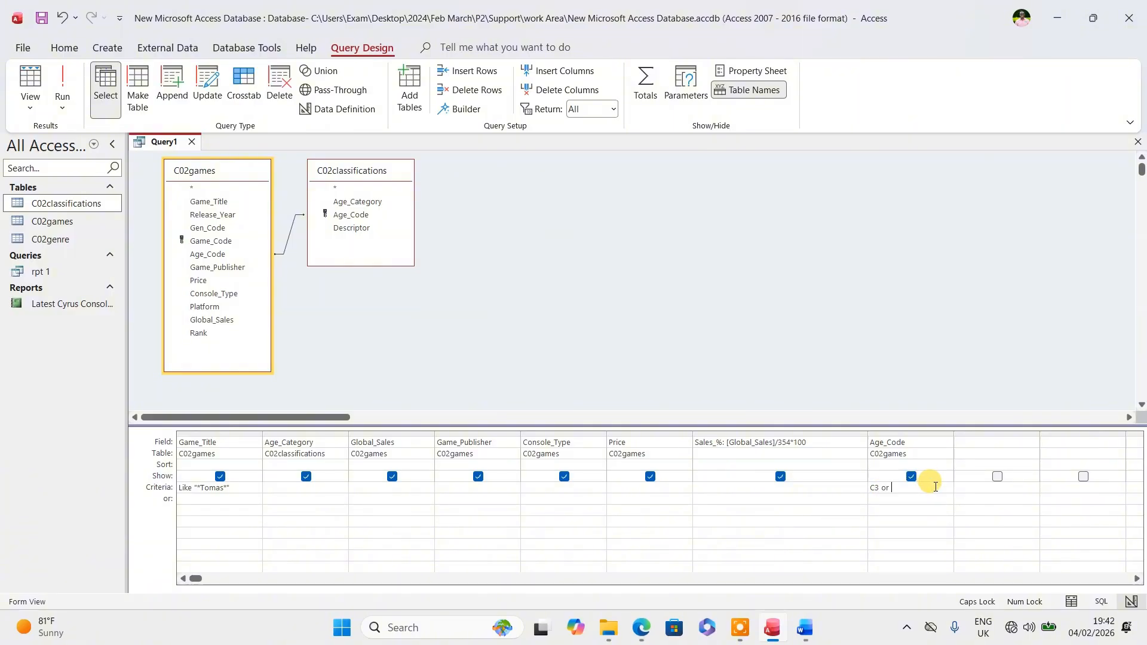
text(C)
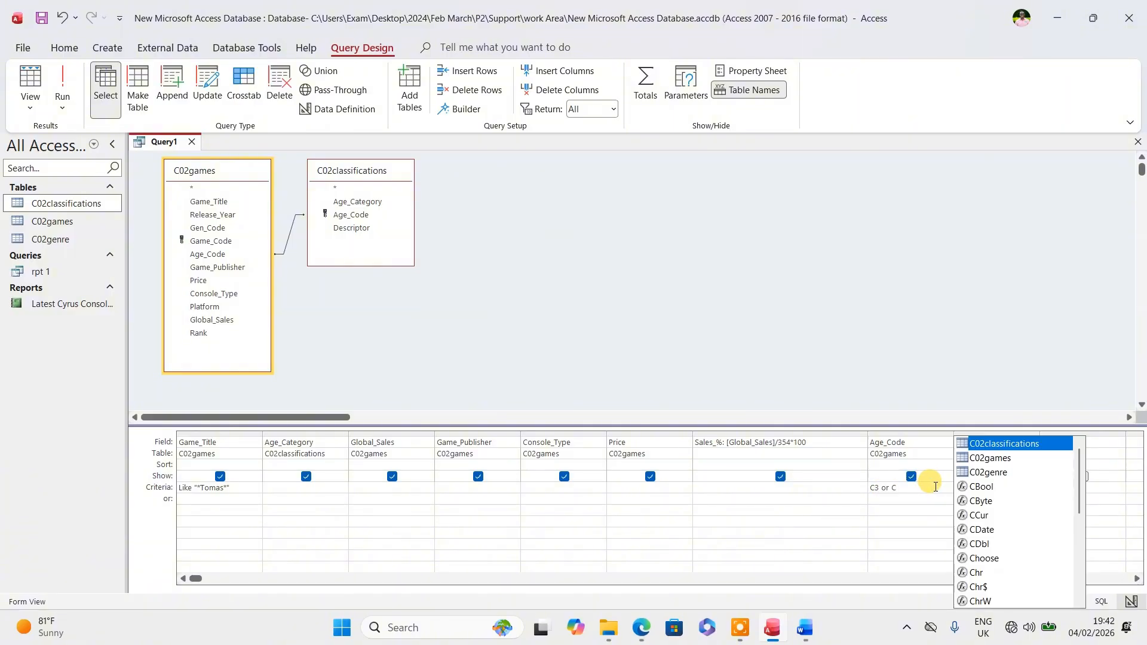
text(7)
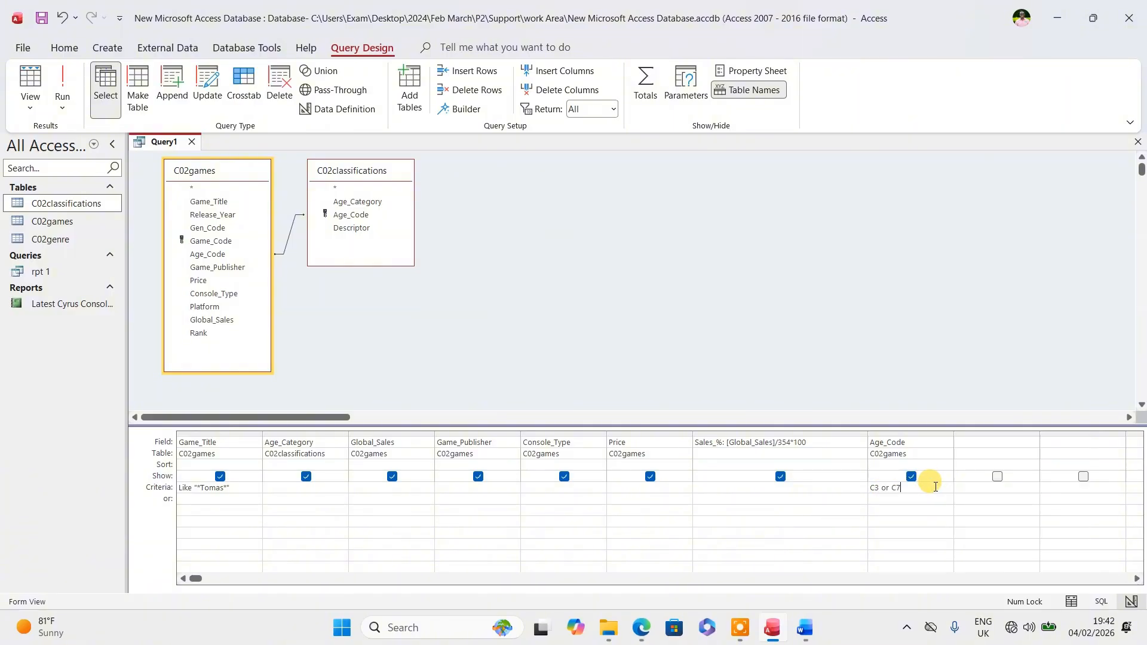
- Run the query and look through the filtered records and their Age_Code values
click(77, 88)
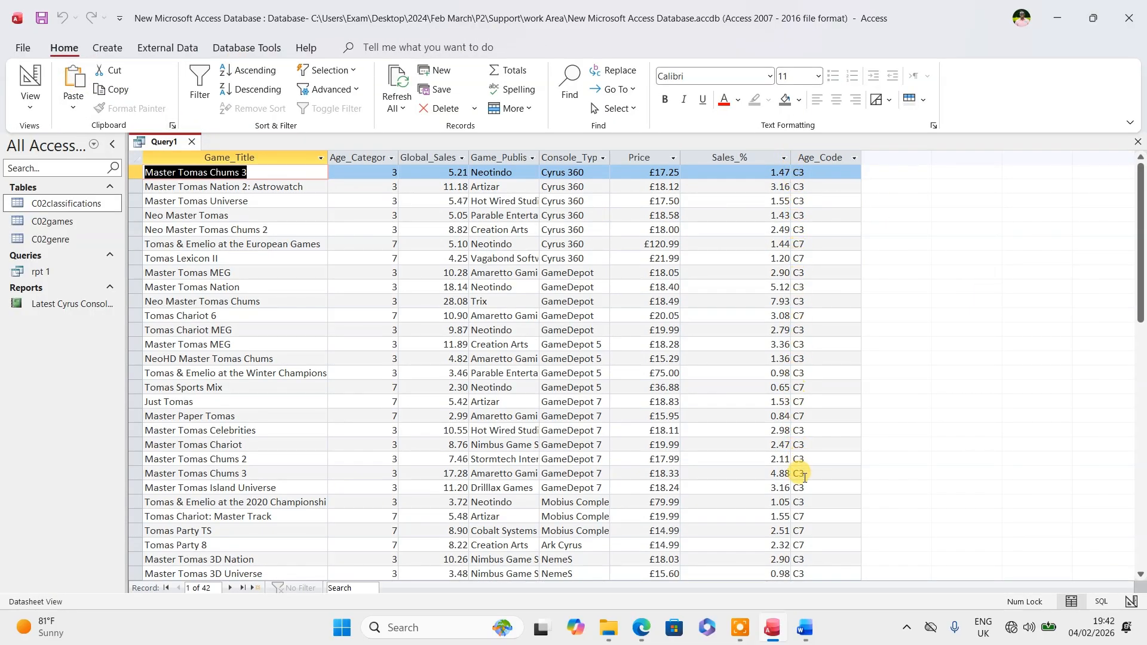
scroll(801, 496, down, 5)
scroll(803, 517, down, 1)
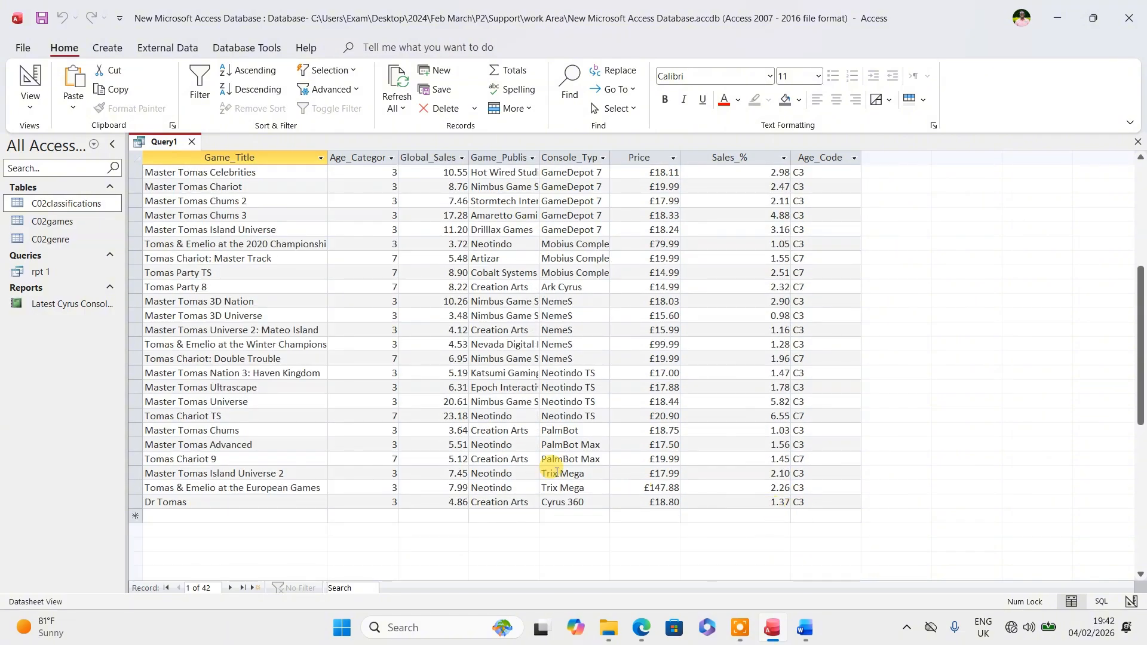
scroll(289, 385, up, 6)
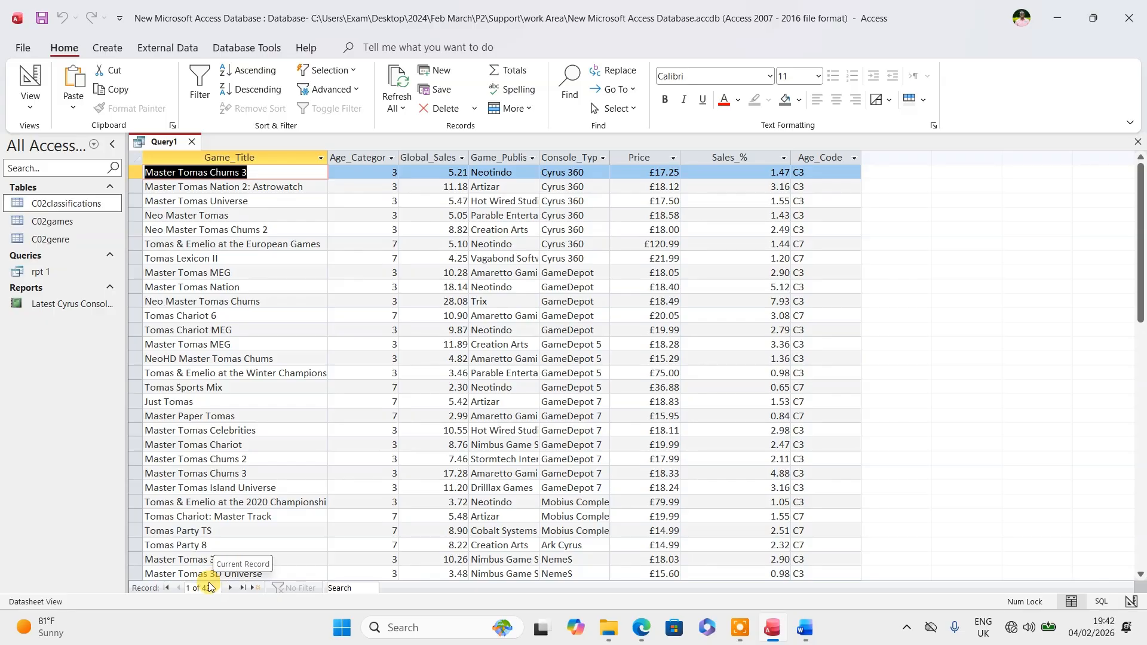
- Switch to QP.pdf in Edge and highlight question 17's record selection conditions for Game_Title and Age_Code in yellow
click(642, 627)
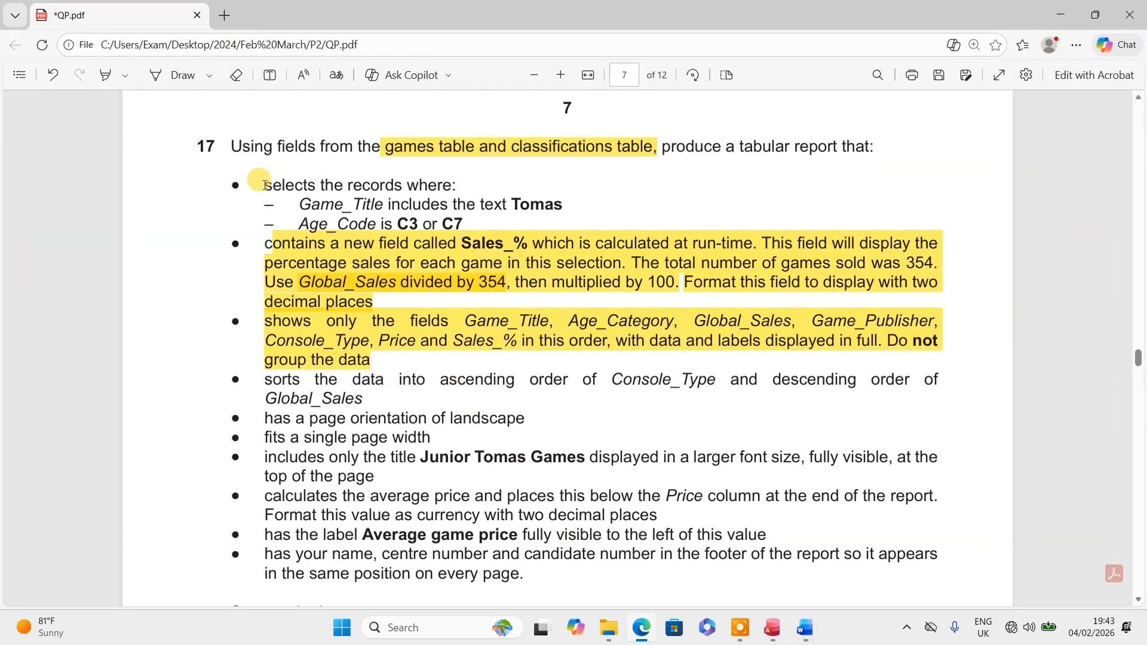
drag(265, 186, 462, 223)
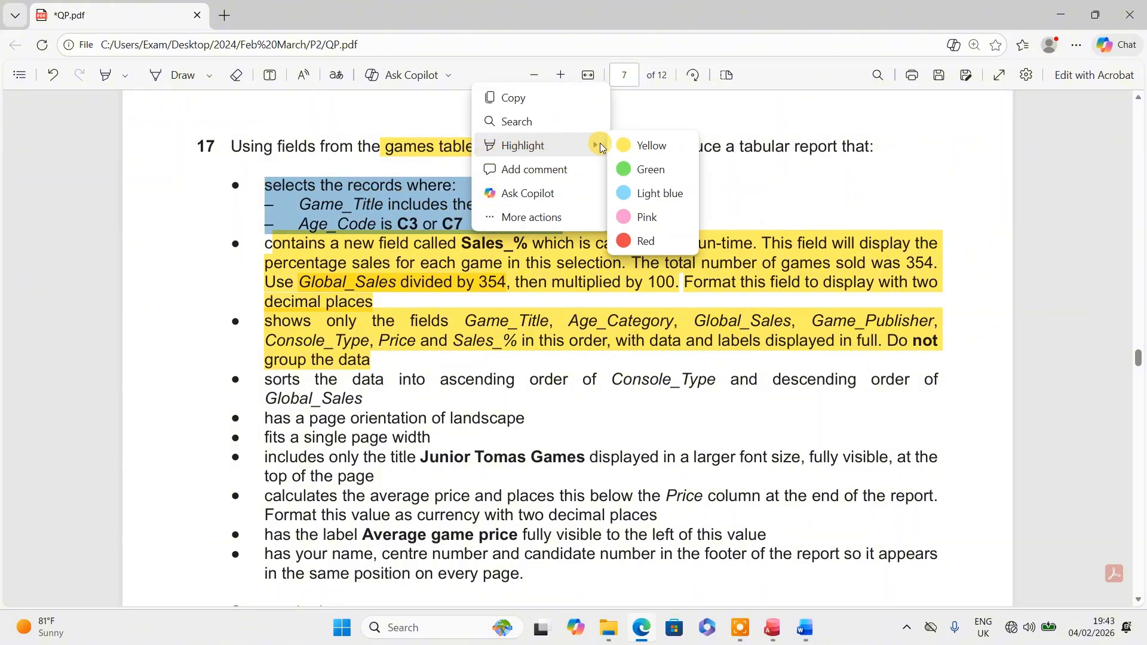
click(624, 145)
scroll(359, 299, down, 4)
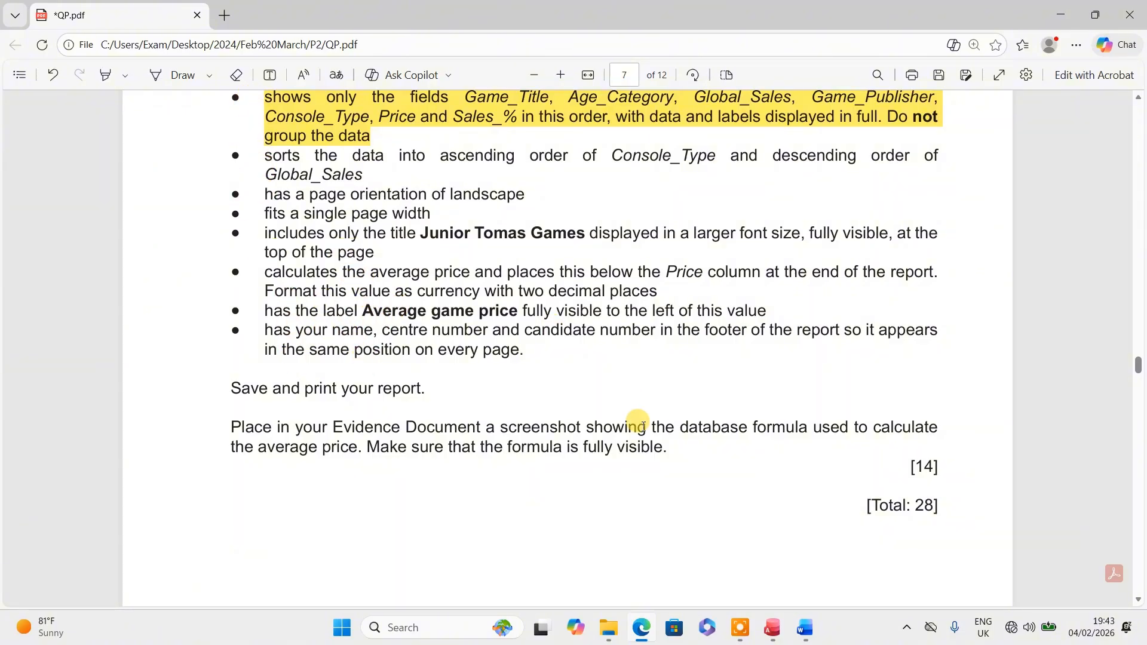
- Return to Access, close the query and save it as rpt 2
click(771, 637)
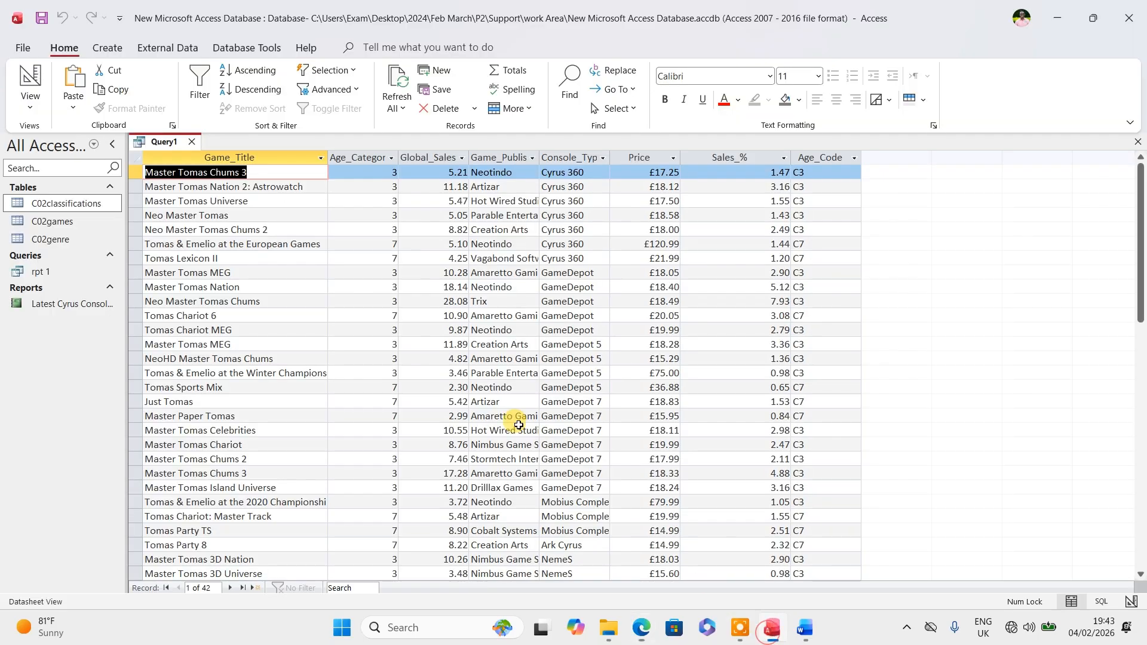
click(191, 142)
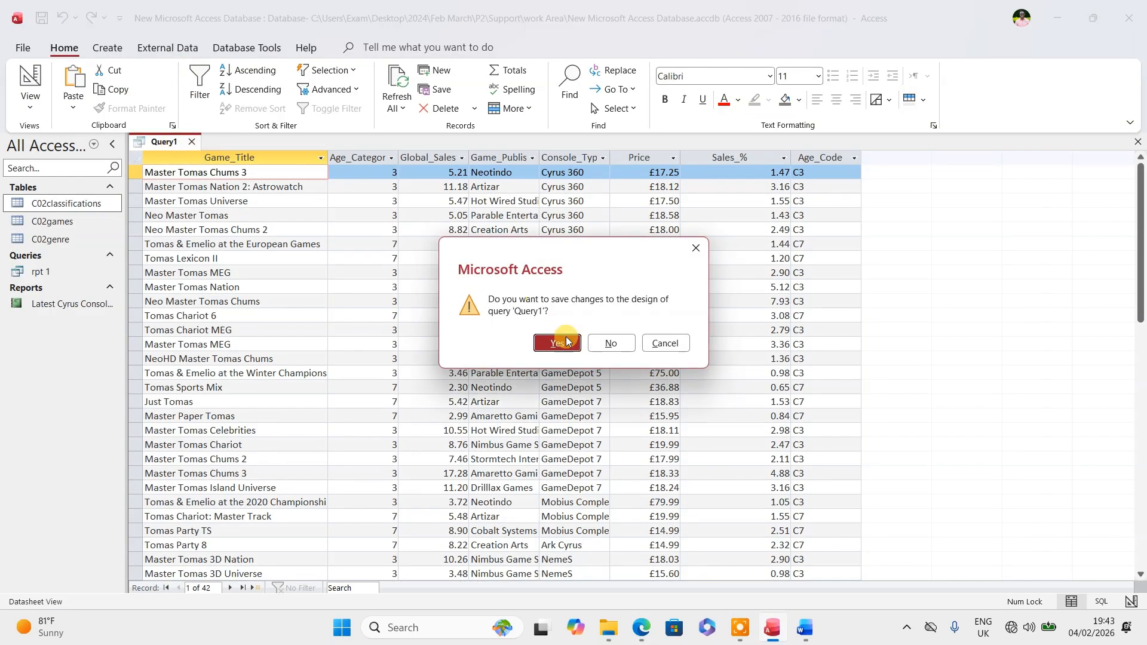
click(555, 345)
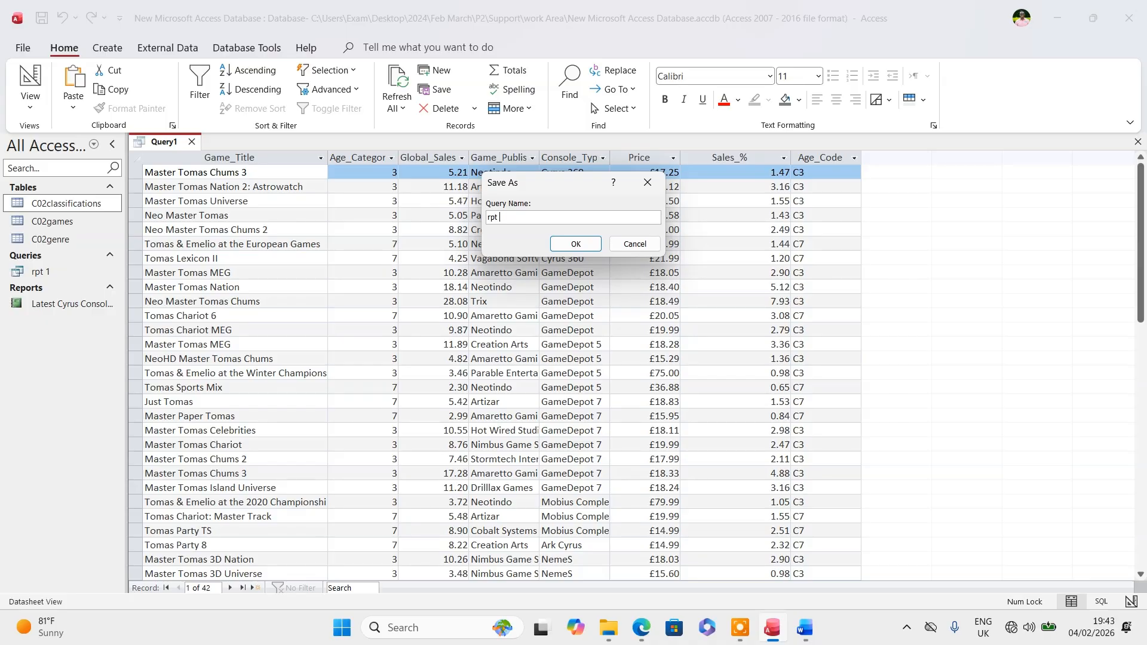
click(569, 244)
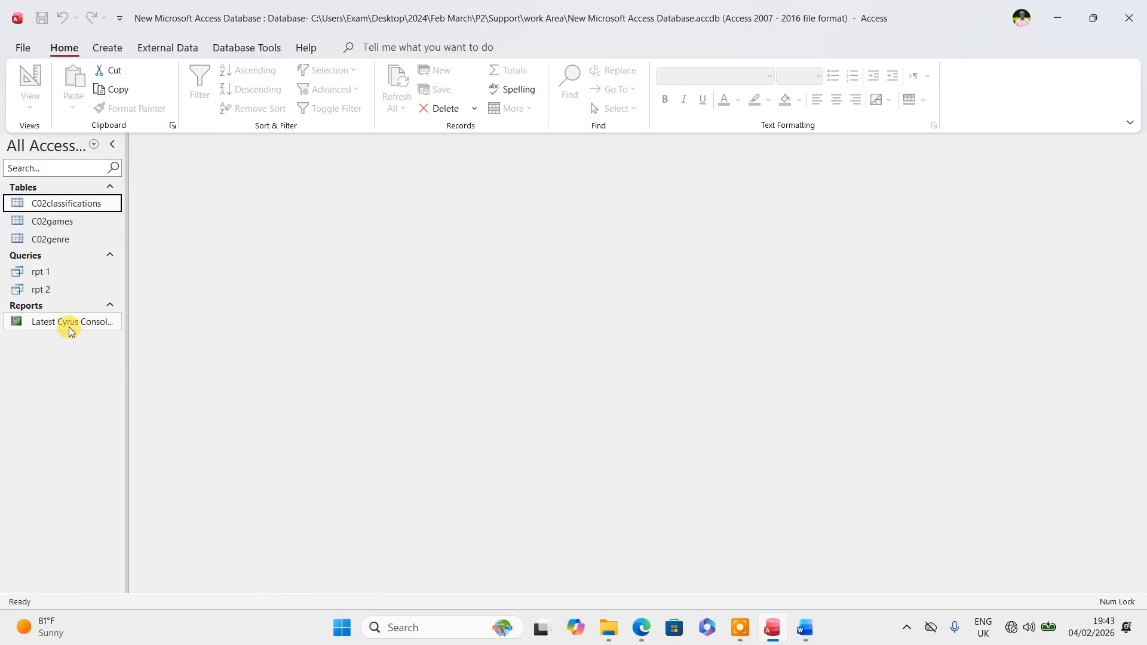
- Start the Report Wizard on the rpt 2 query, and check the required field order in QP.pdf in Edge
click(41, 289)
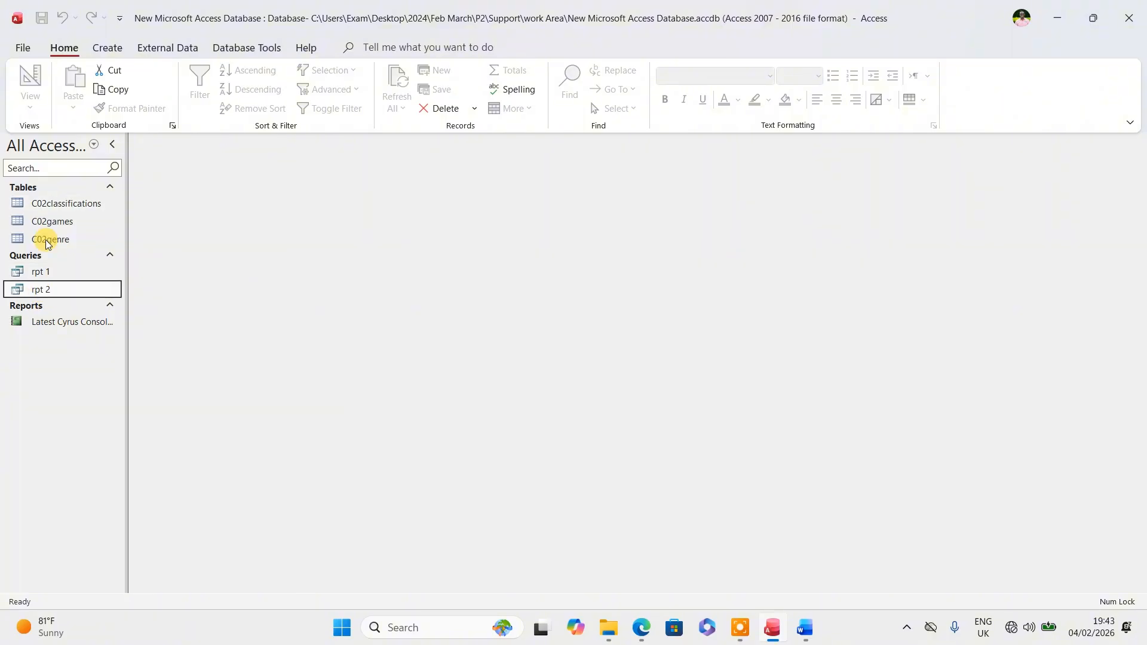
click(108, 48)
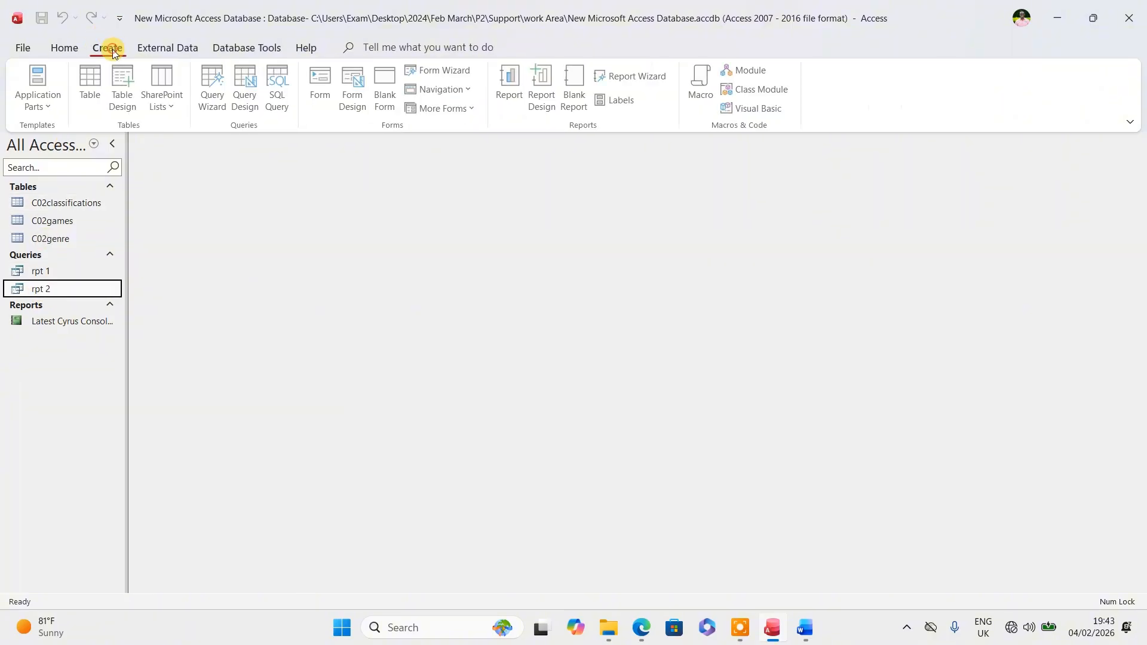
click(661, 87)
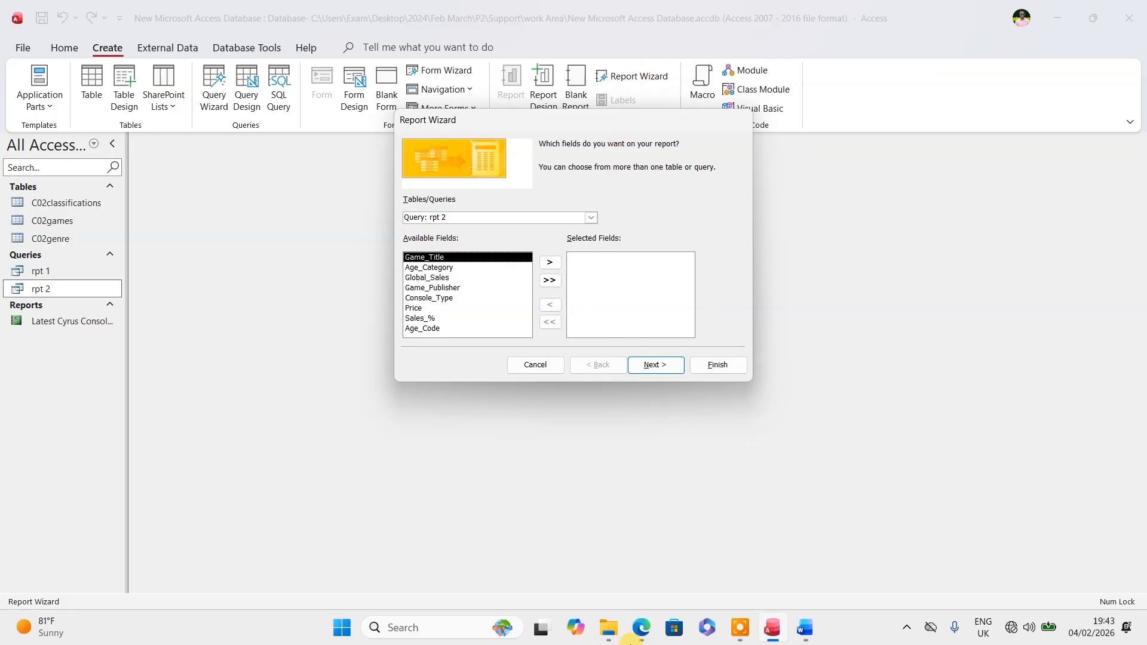
click(641, 627)
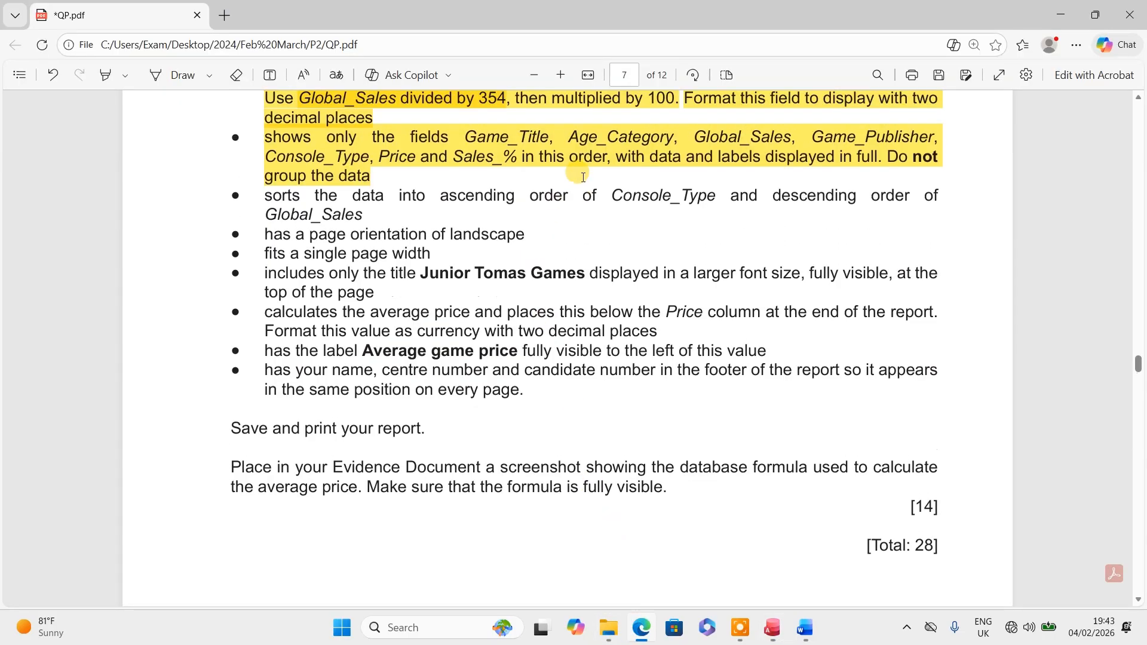
scroll(555, 173, up, 1)
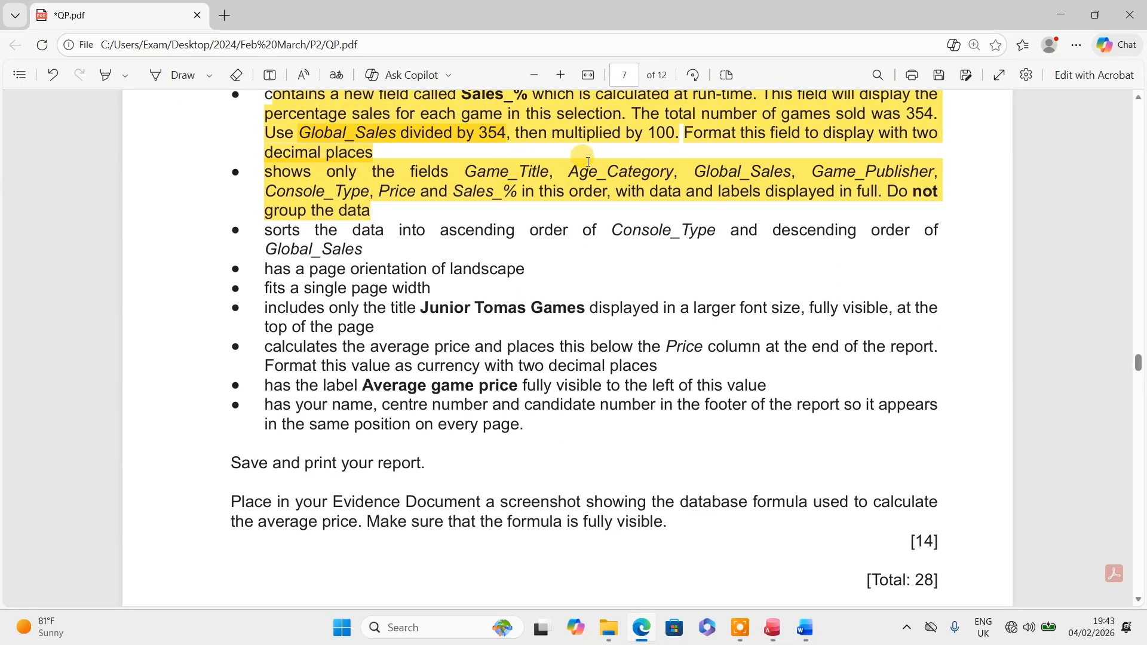
click(648, 635)
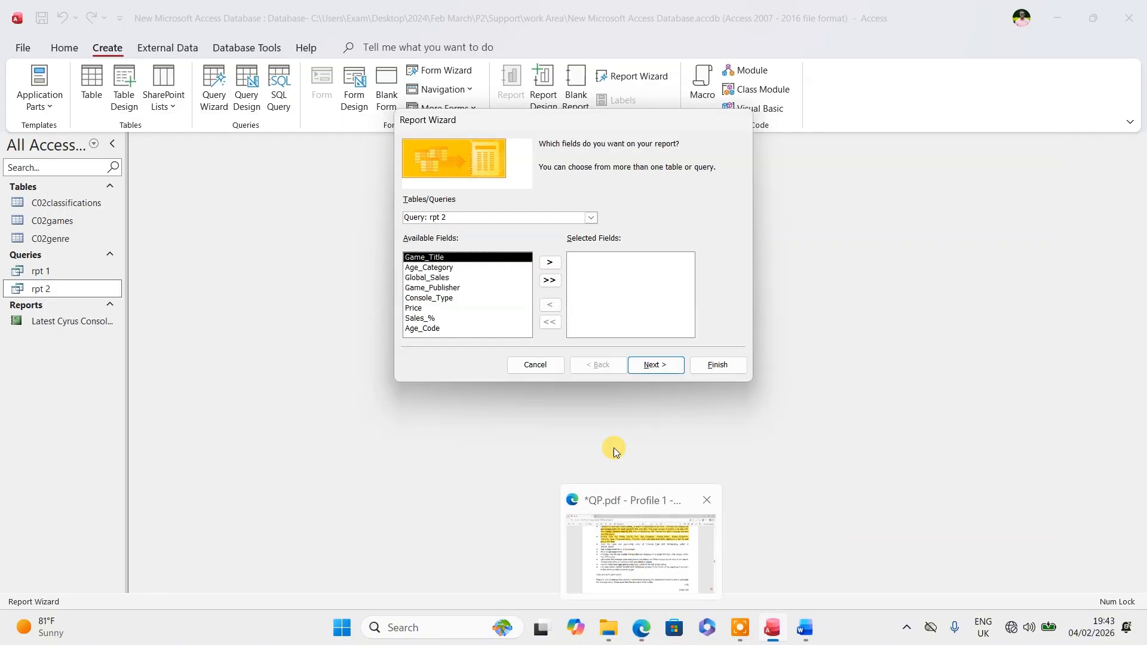
- Add Game_Title, Age_Category, Global_Sales, Game_Publisher, Console_Type, Price and Sales_% to the report in that order, checking against QP.pdf in Edge
click(549, 261)
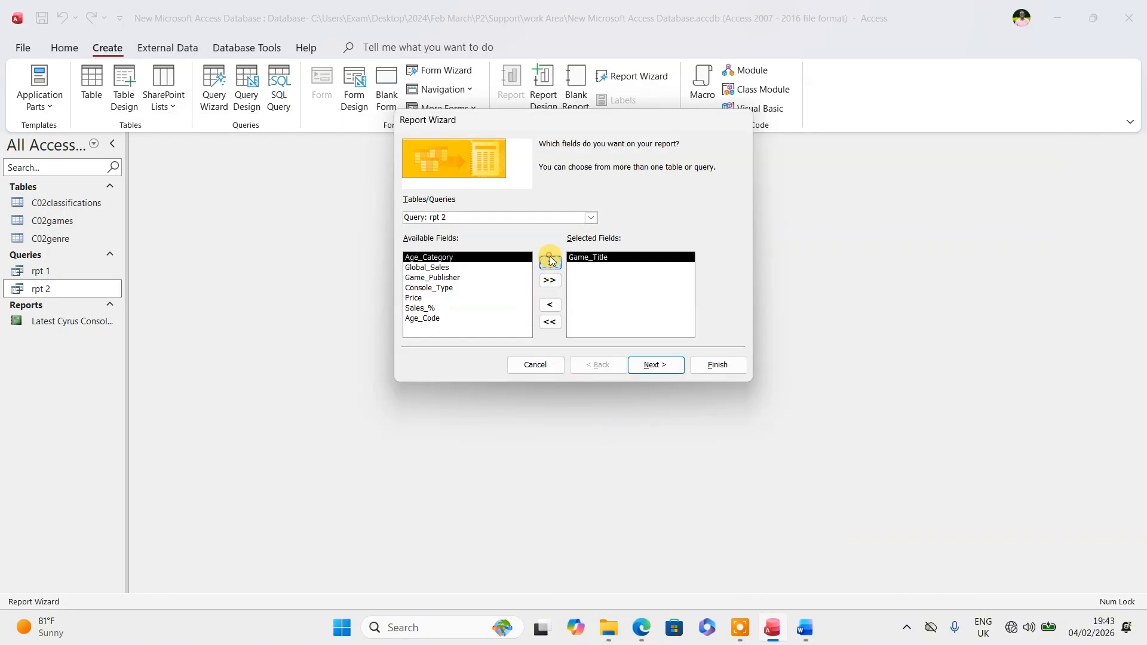
click(549, 261)
click(550, 261)
click(642, 631)
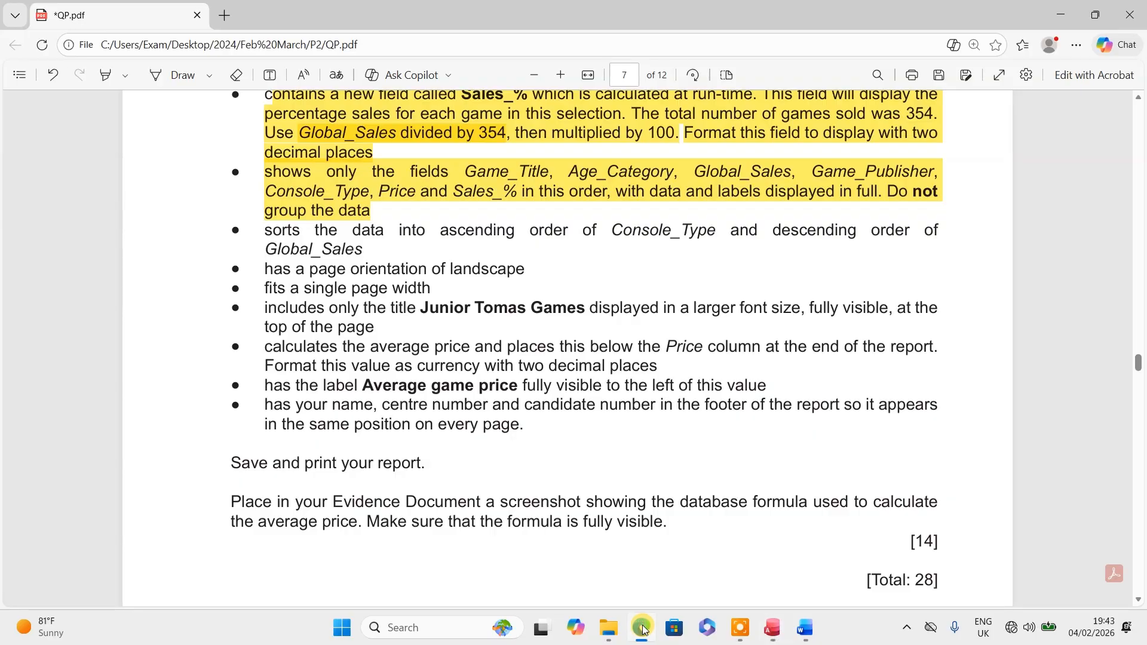
click(642, 629)
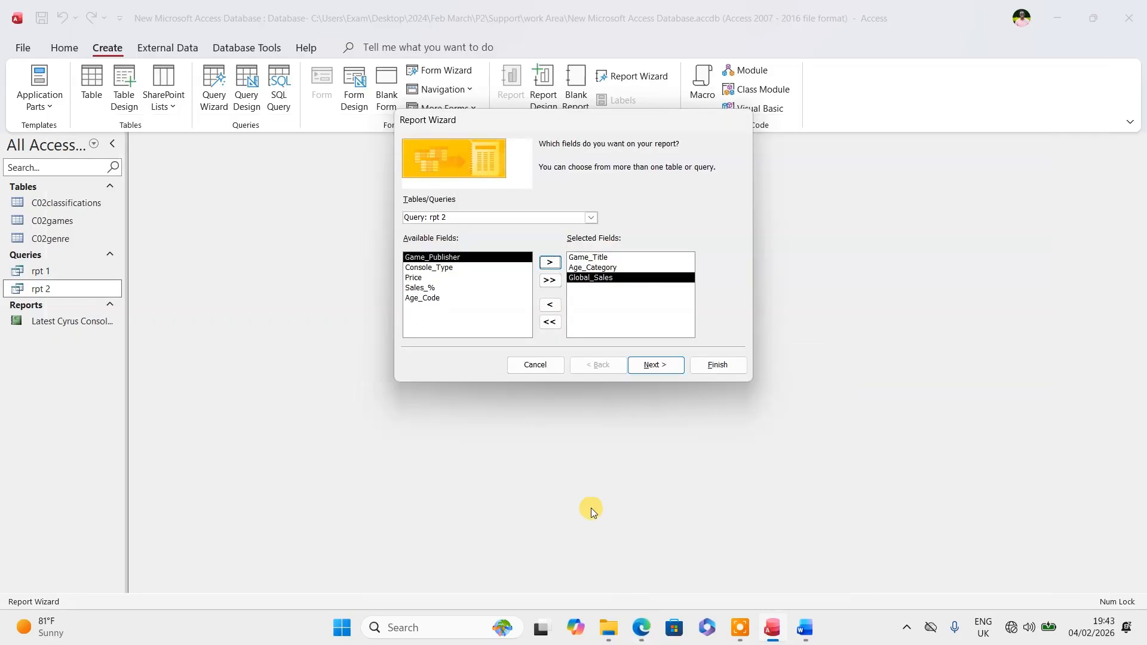
click(550, 263)
click(550, 265)
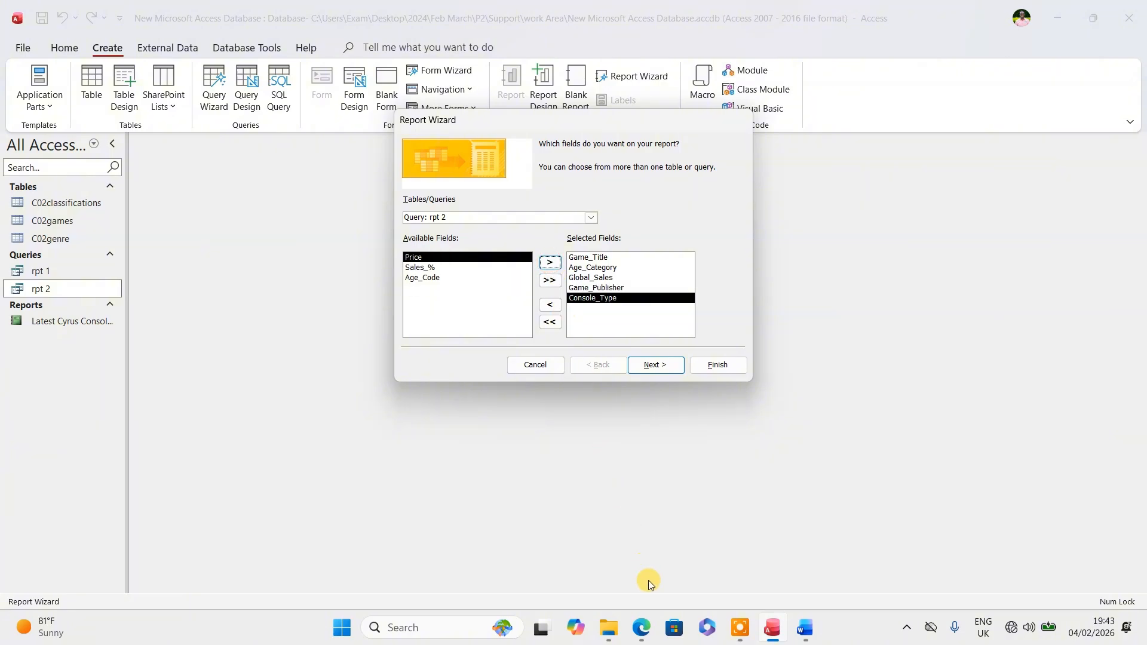
click(642, 629)
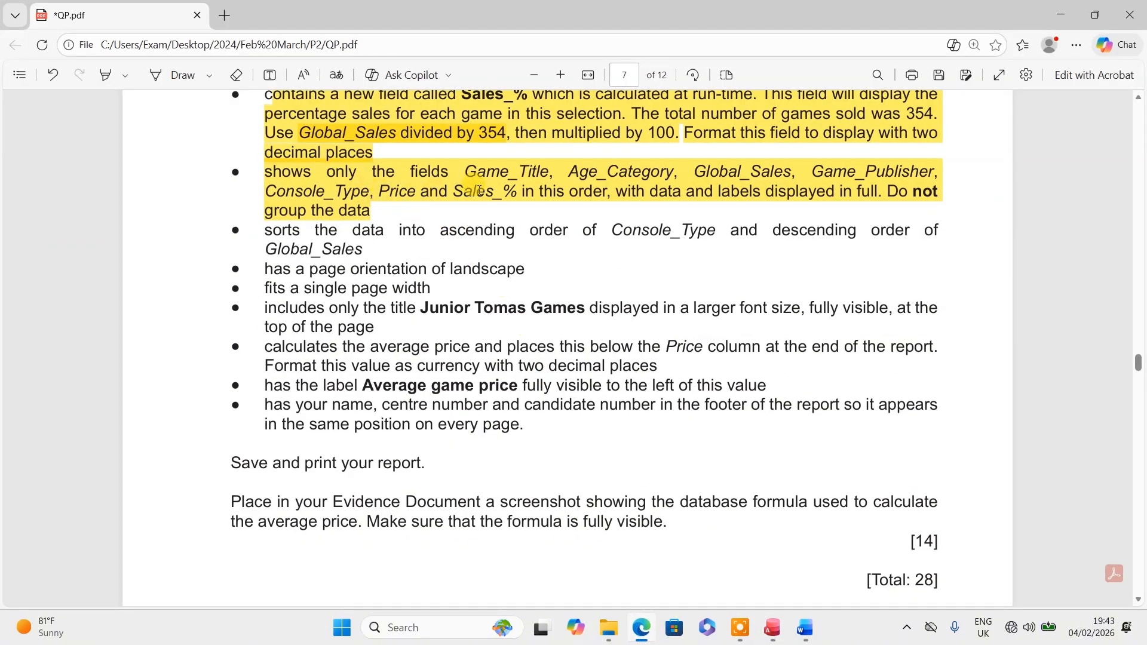
click(642, 628)
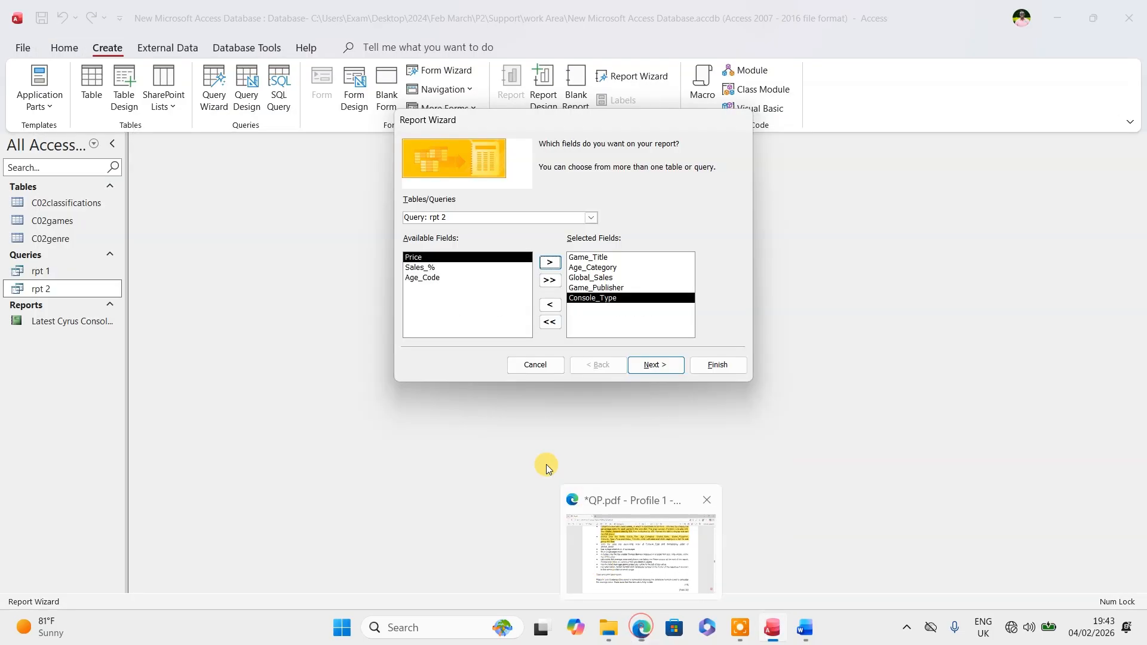
click(549, 263)
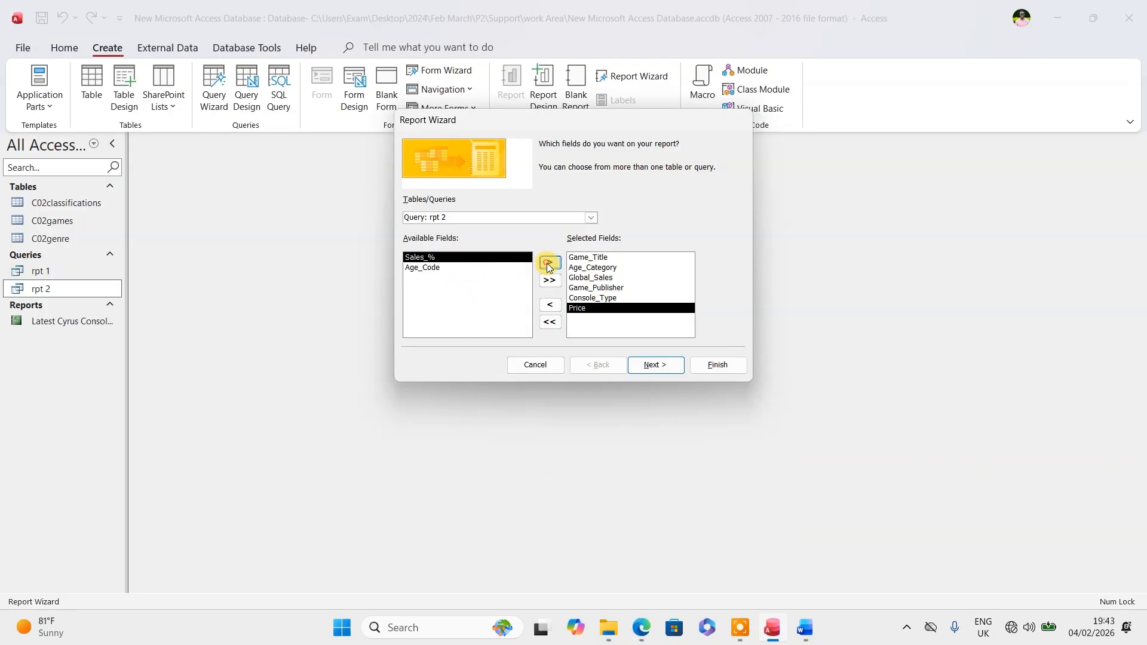
click(549, 264)
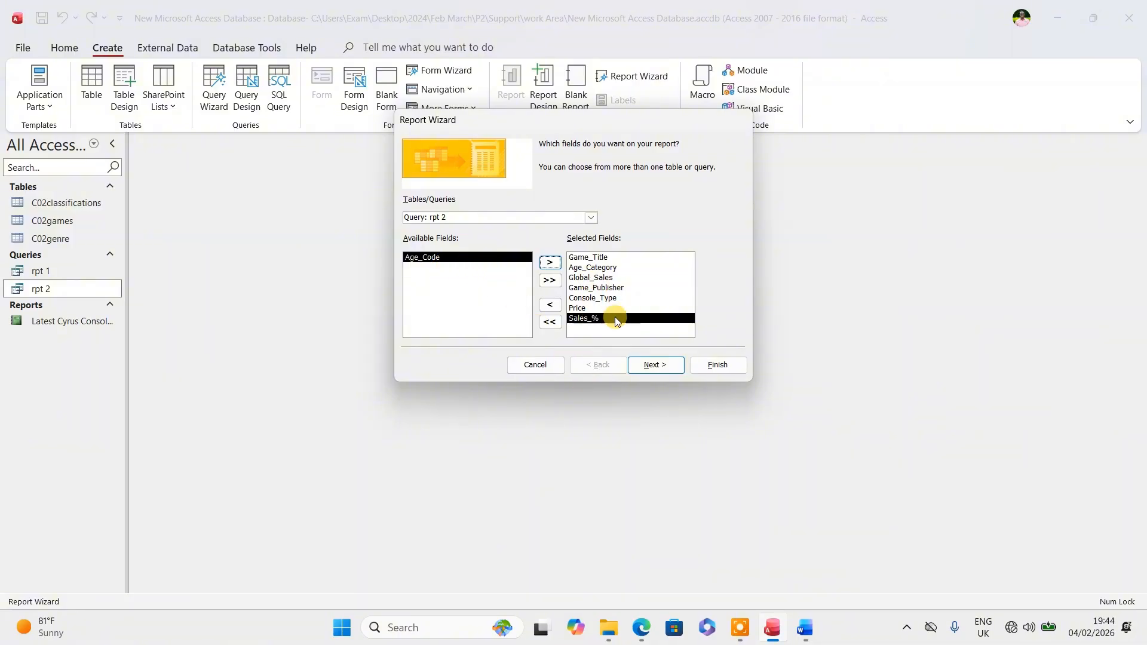
- Proceed to the data view options, preview the C02classifications grouping, and choose to view the data by C02games
click(656, 366)
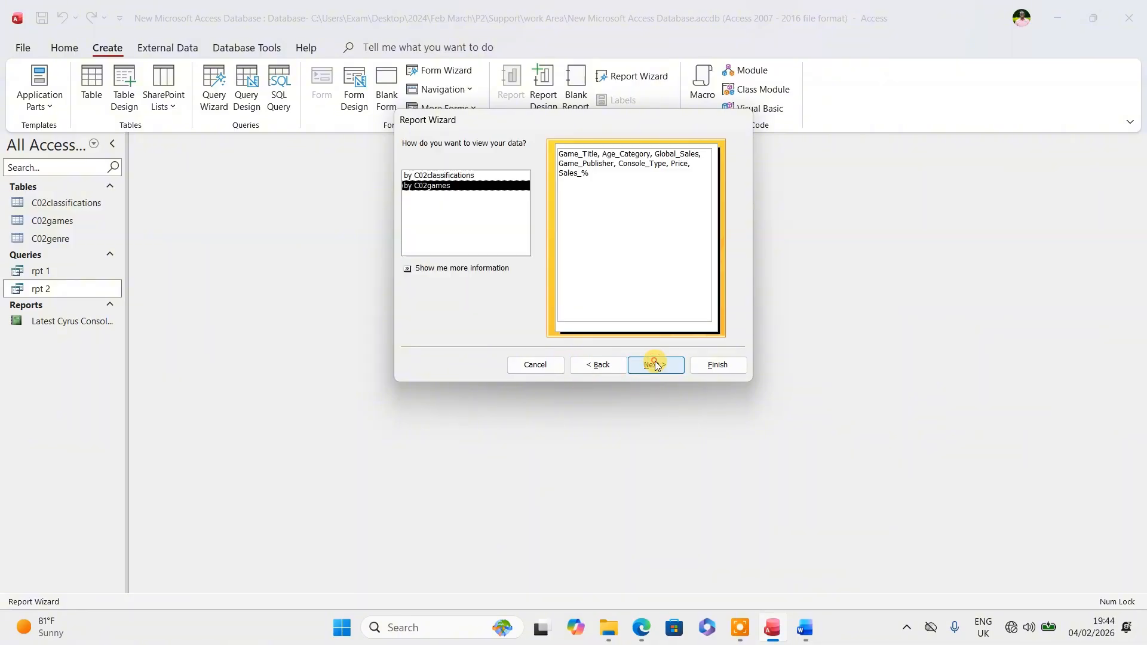
click(457, 175)
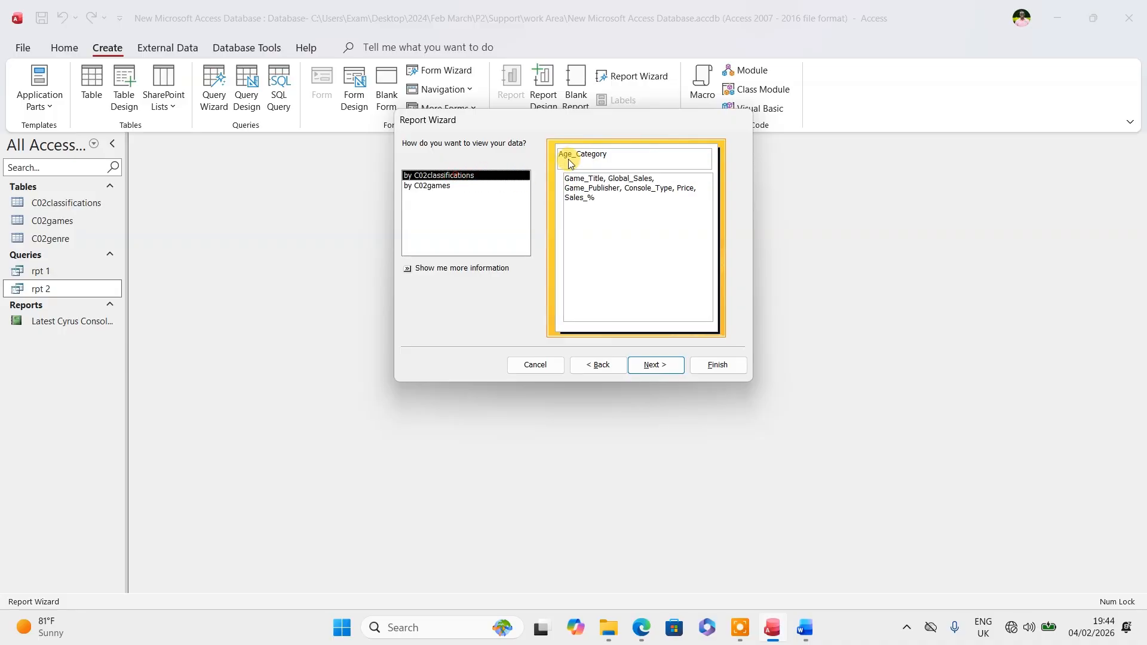
click(438, 186)
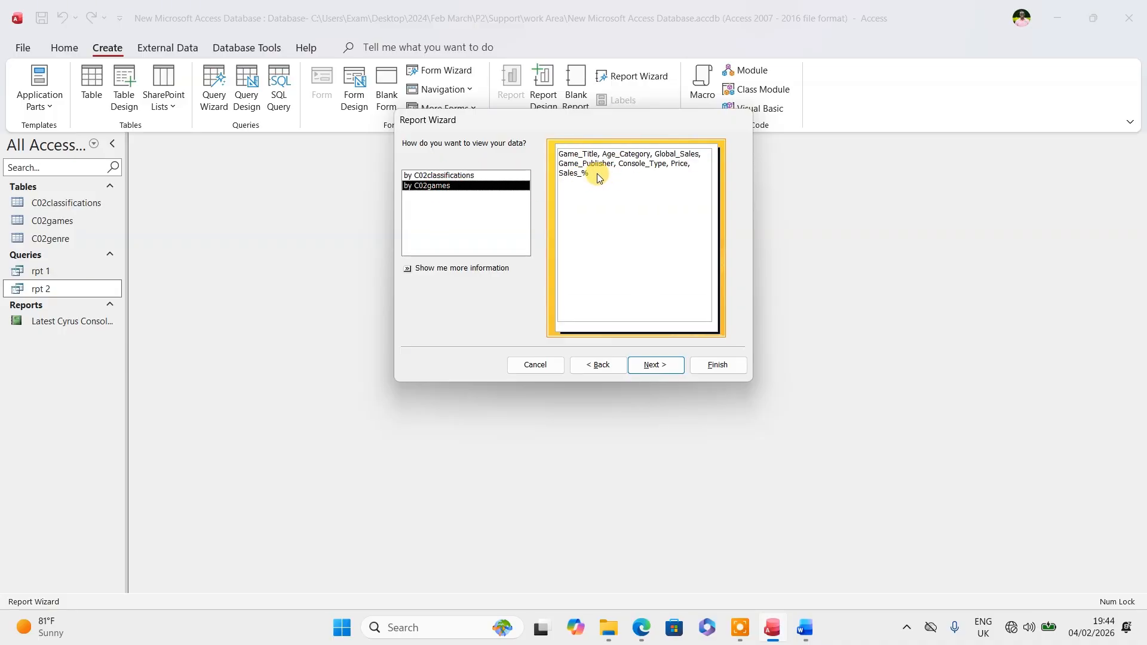
- Check the grouping requirement in QP.pdf in Edge, return to Access, and continue the wizard without adding grouping levels or sort fields
click(639, 629)
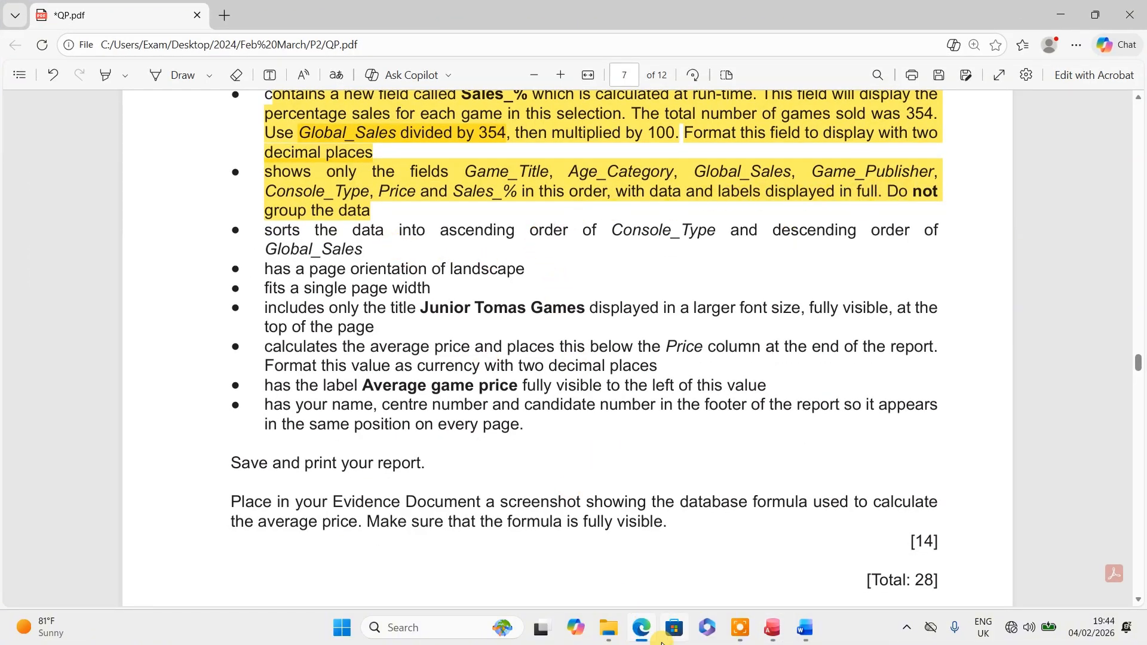
click(780, 633)
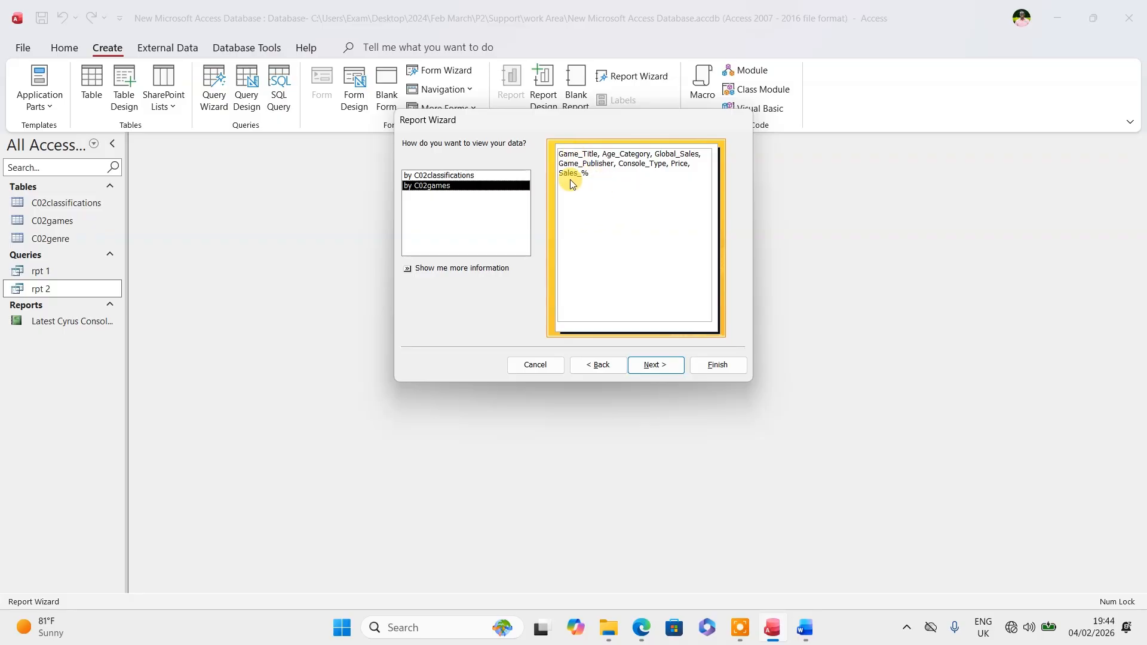
click(657, 366)
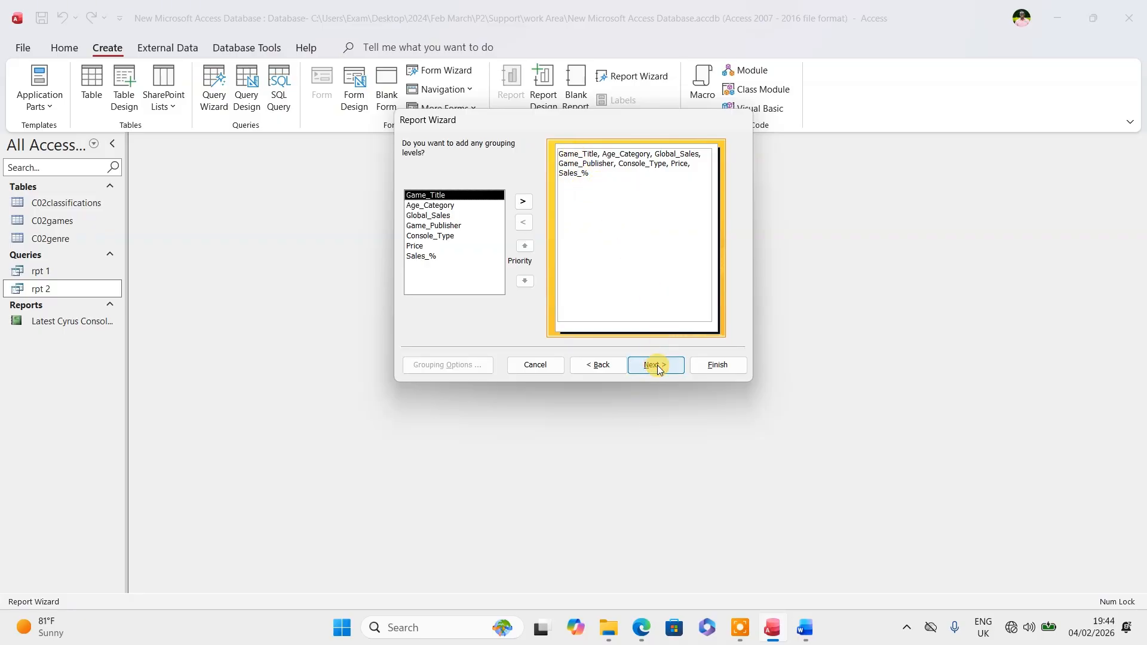
click(657, 365)
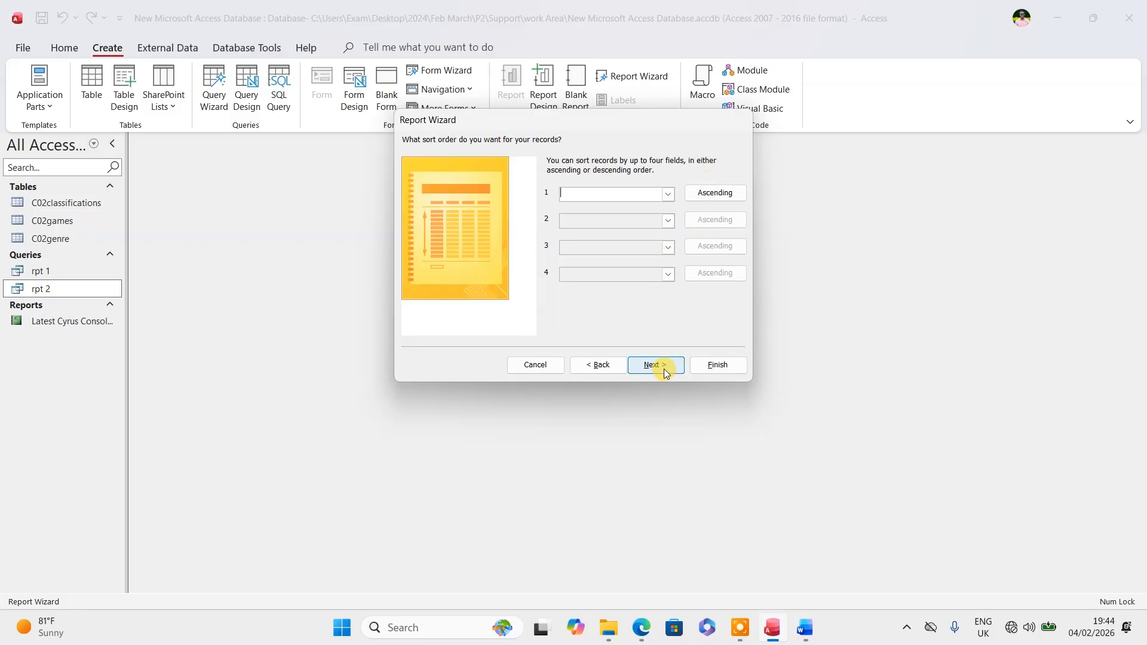
click(664, 368)
- Set the report to landscape orientation, check that requirement in QP.pdf in Edge, and return to Access to proceed to the report title
click(706, 197)
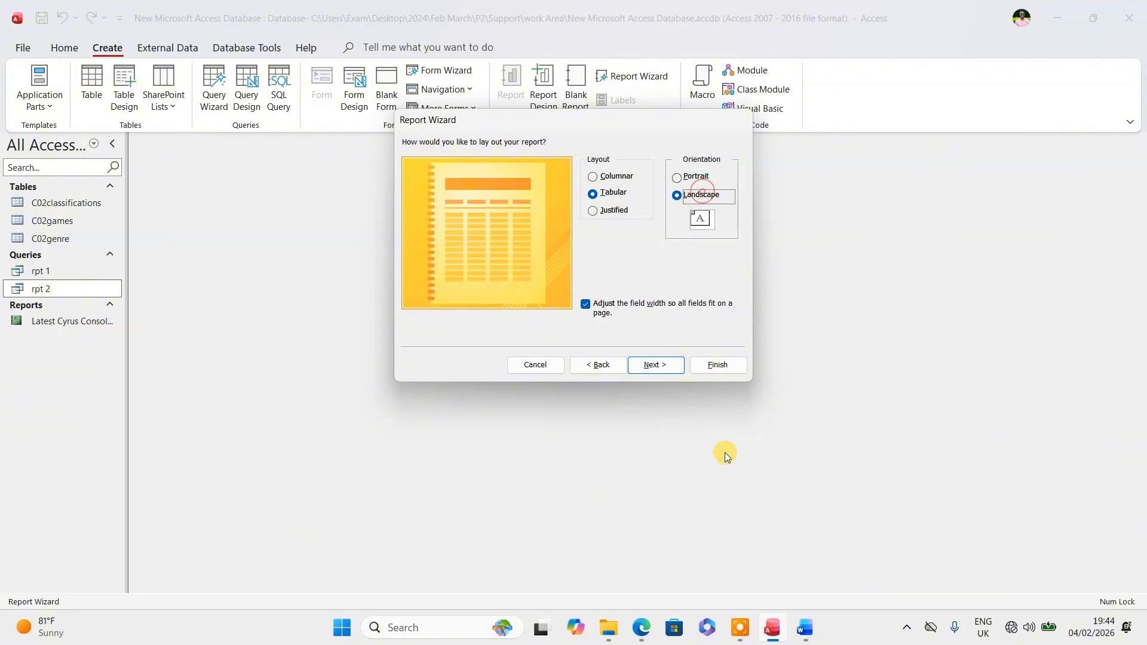
click(641, 627)
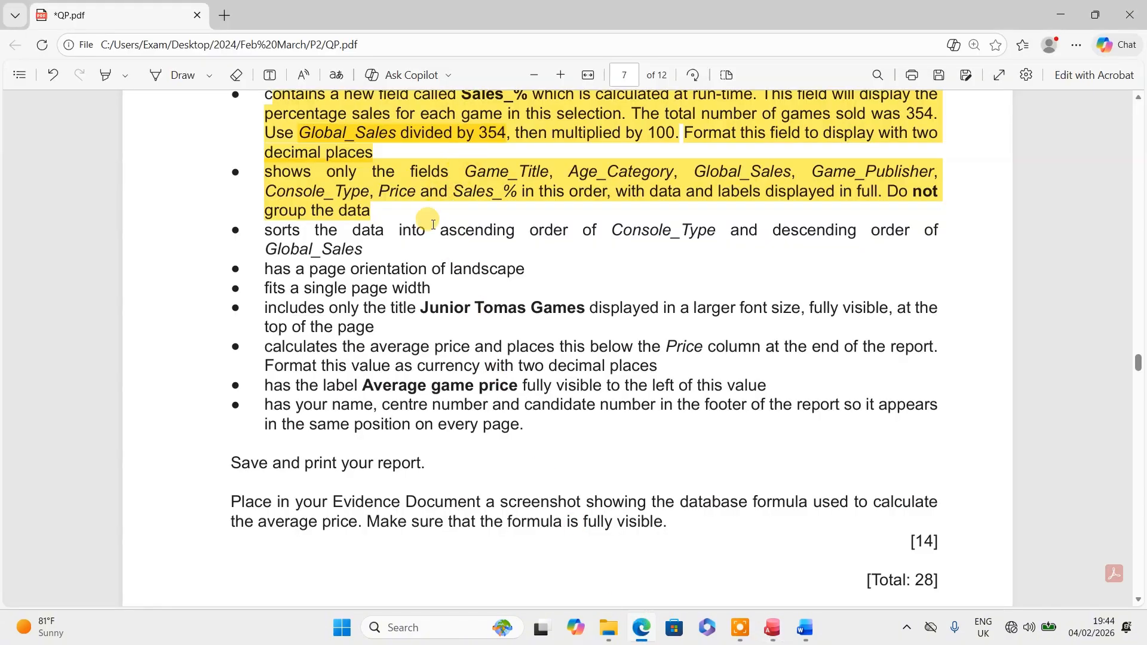
drag(527, 269, 255, 275)
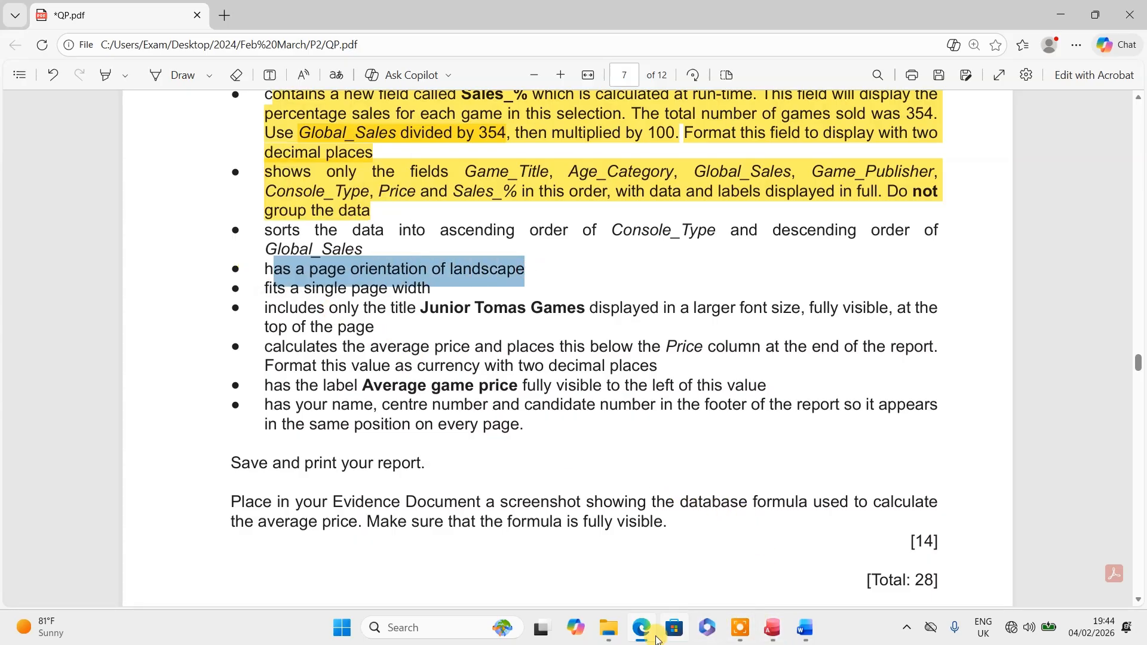
click(770, 630)
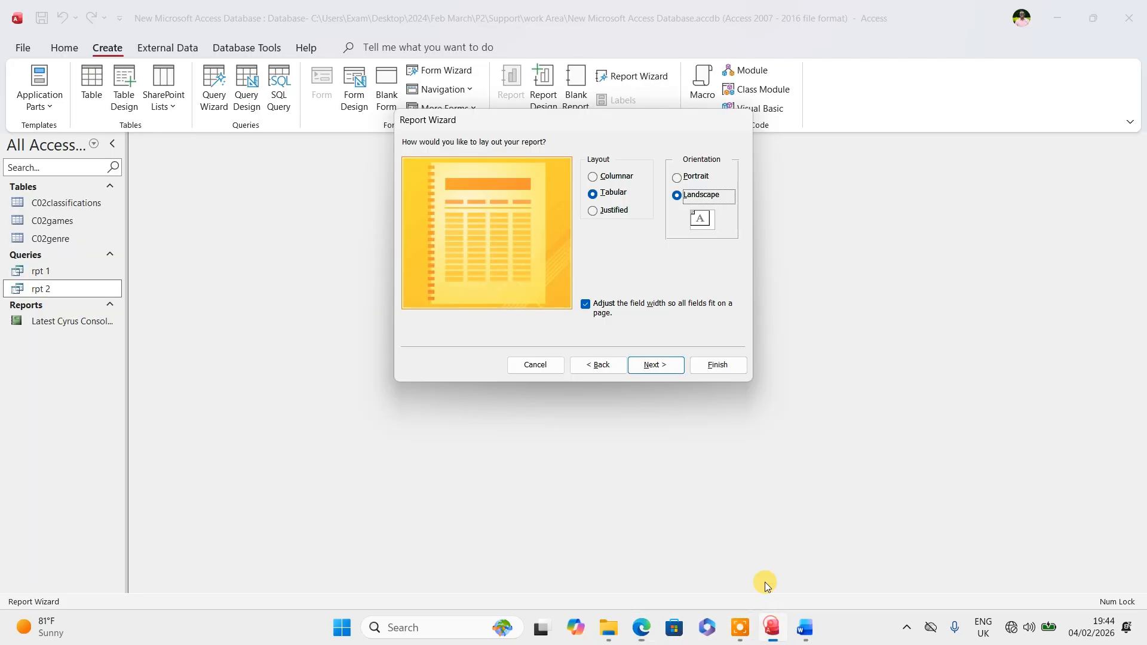
click(656, 366)
- Copy the title Junior Tomas Games from QP.pdf in Edge, enter it as the report title in Access, and finish the wizard
click(550, 159)
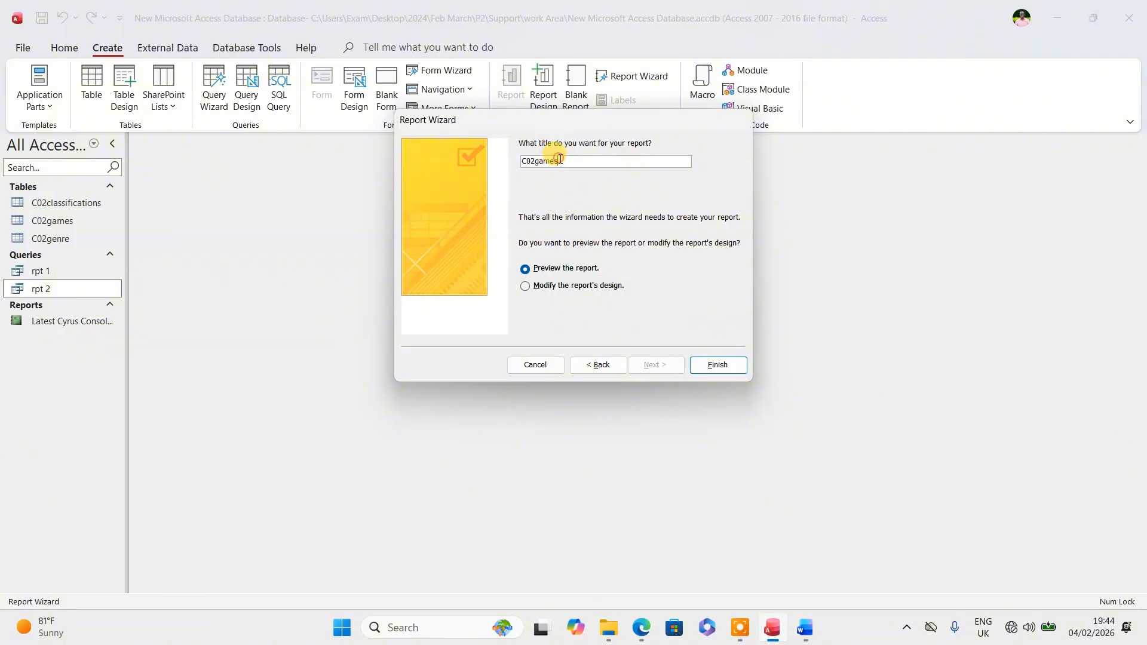
click(641, 633)
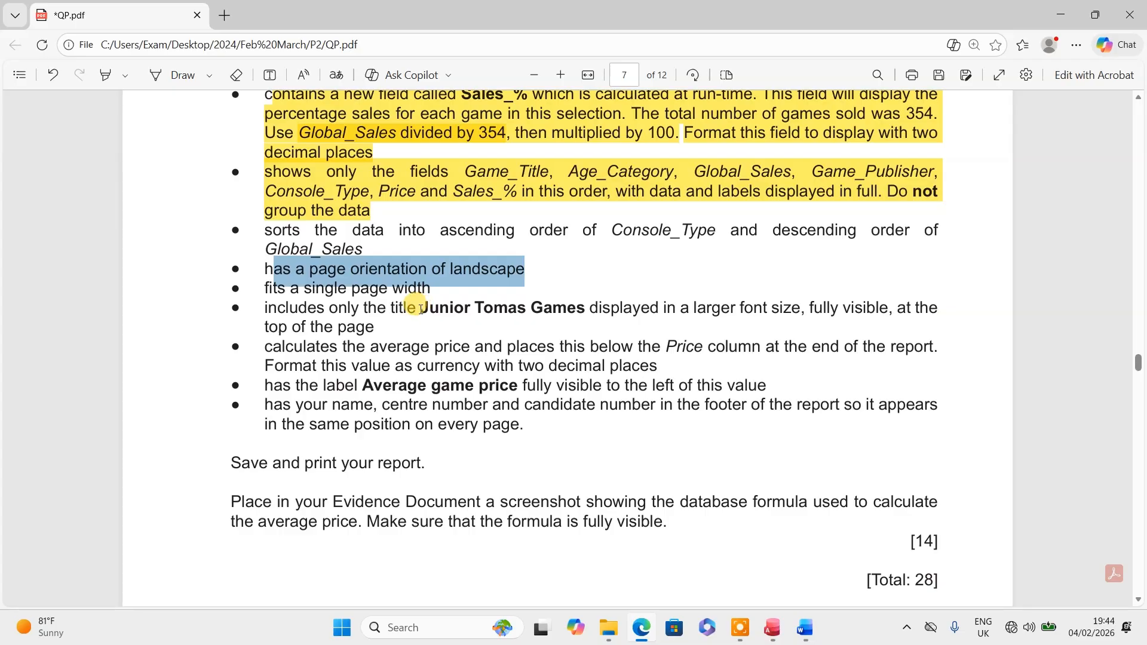
drag(421, 310, 582, 307)
key(ctrl+c)
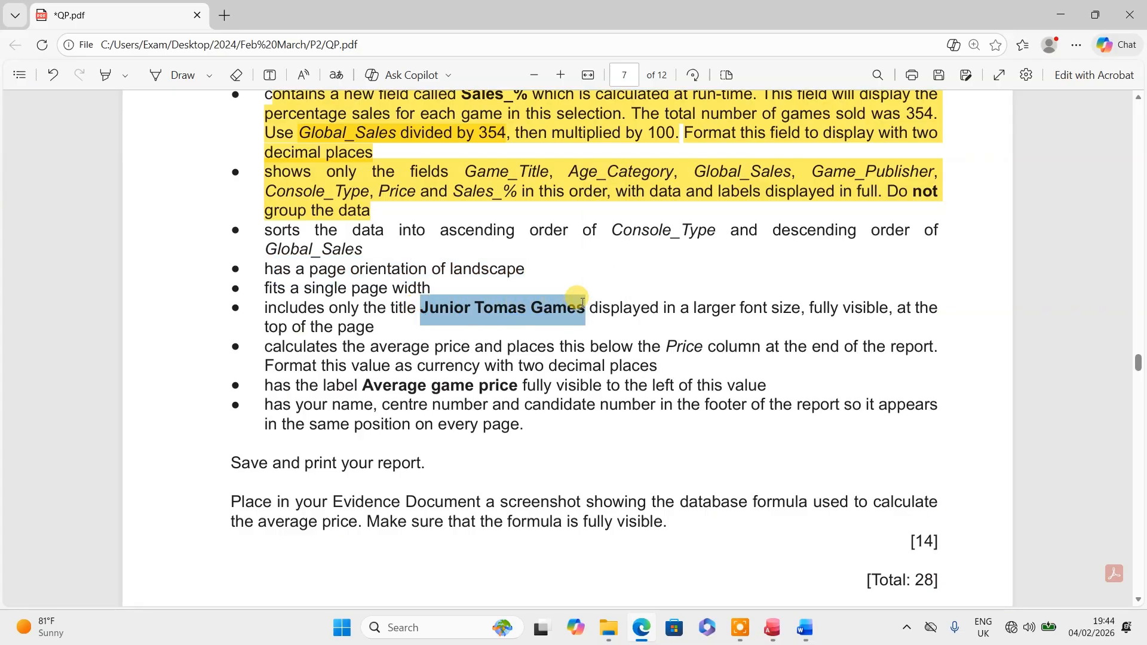
click(772, 627)
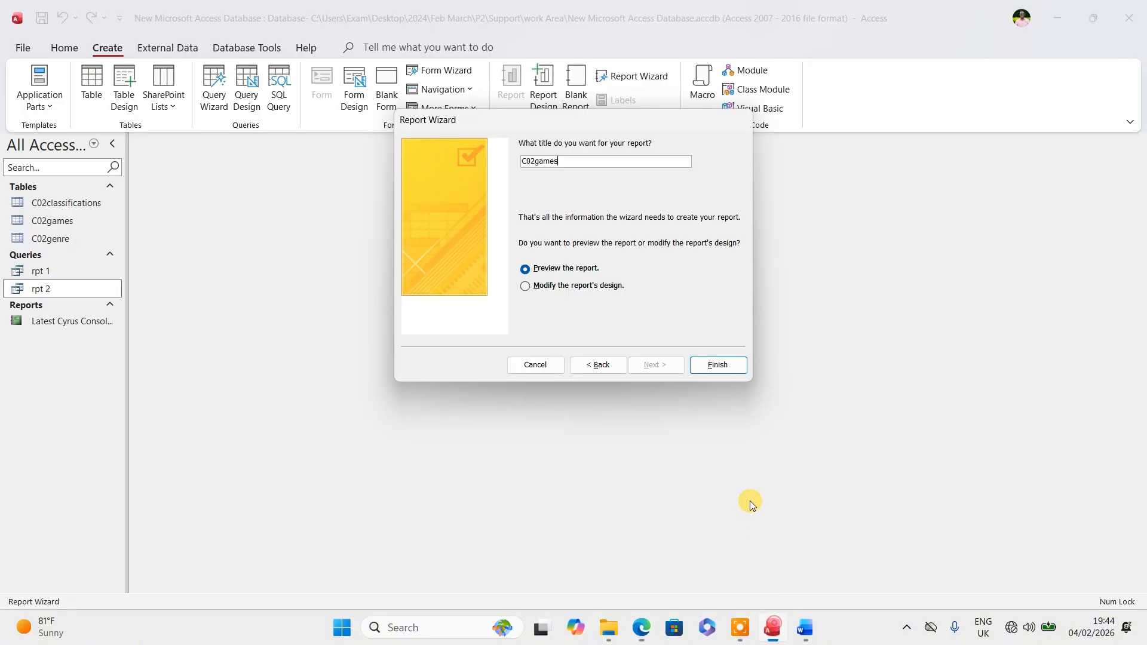
double_click(562, 162)
key(ctrl+v)
click(719, 365)
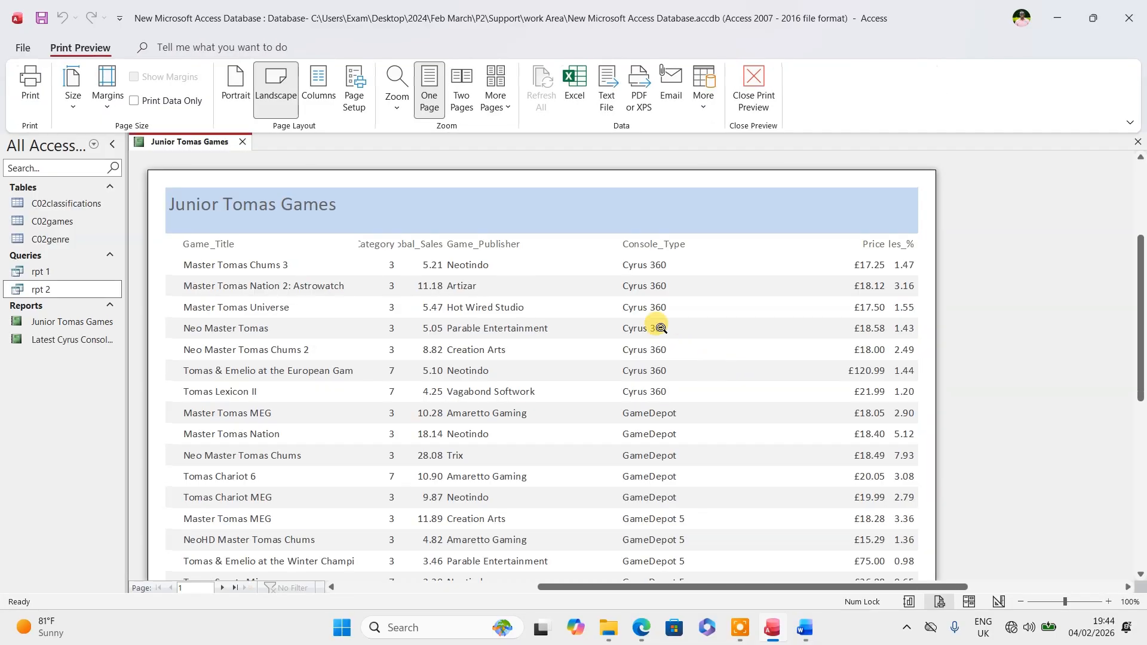
- Switch to QP.pdf in Edge and highlight the landscape, single page width and Junior Tomas Games title requirements in yellow
click(643, 628)
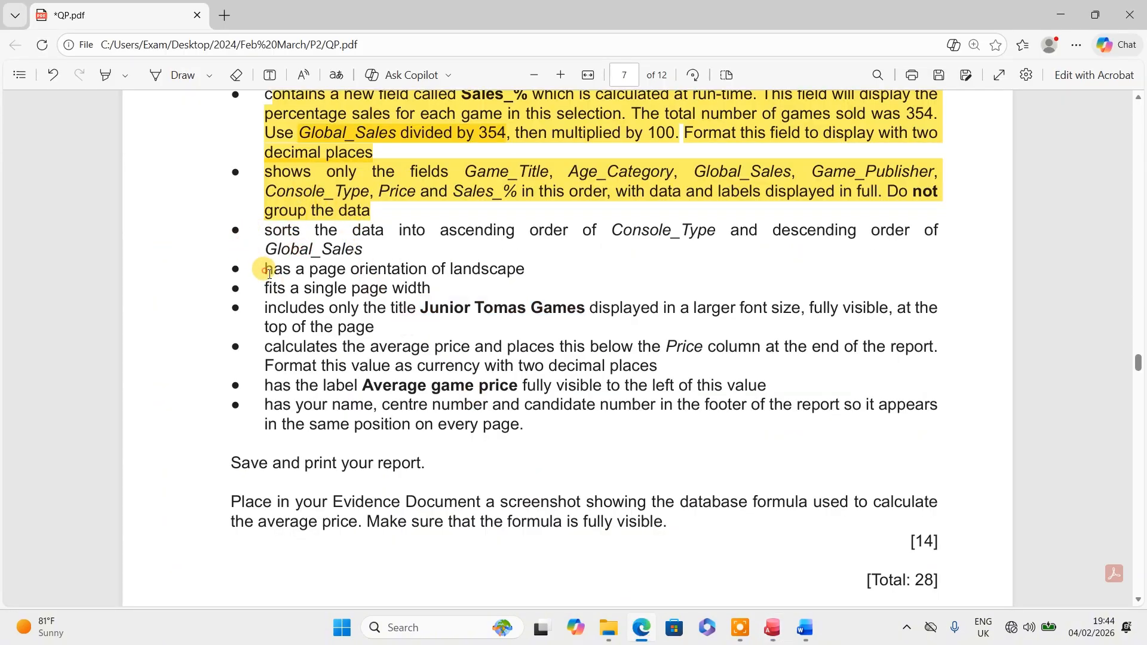
drag(268, 273, 383, 330)
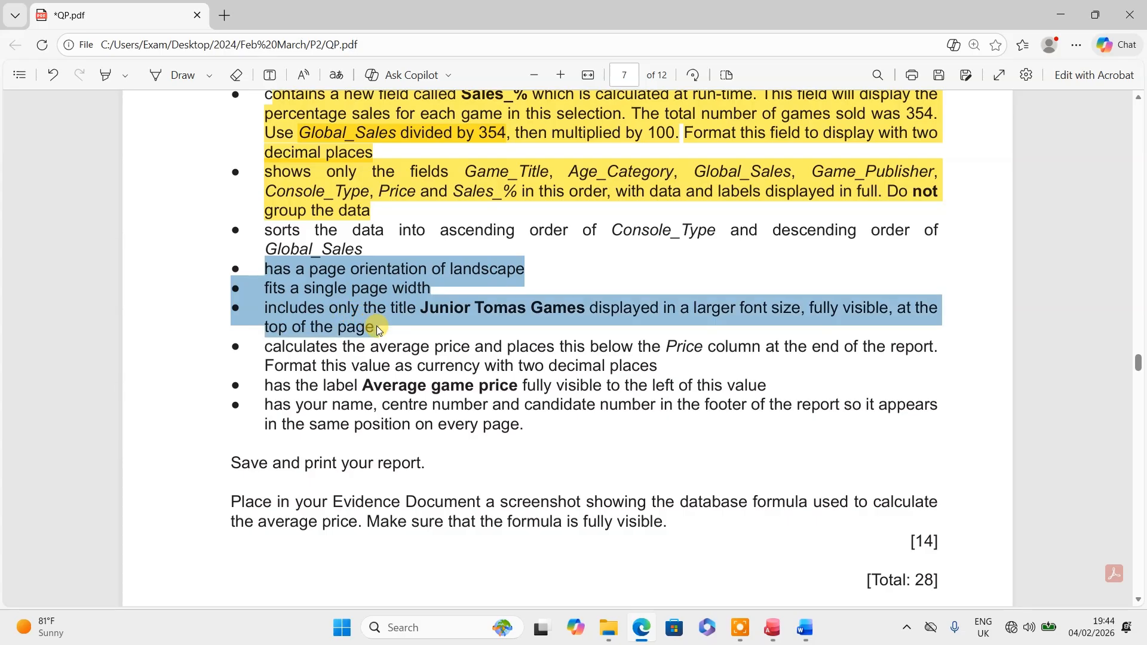
right_click(382, 330)
mouse_move(454, 249)
click(532, 255)
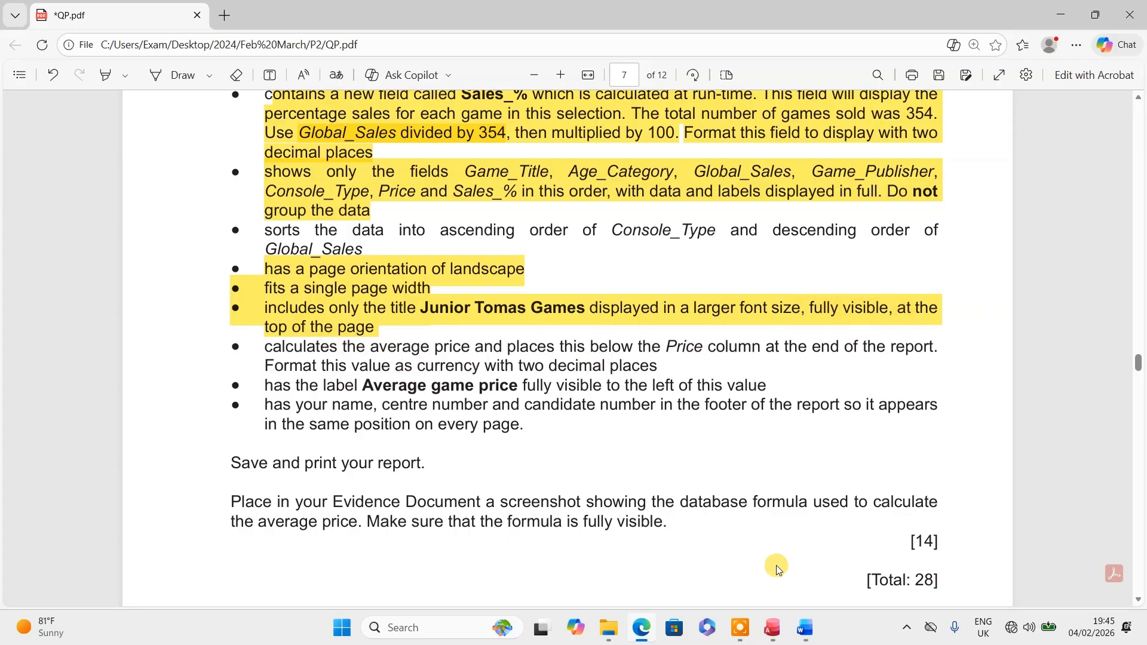
- Return to Access, close the print preview, and make the report header title black and bold
click(770, 629)
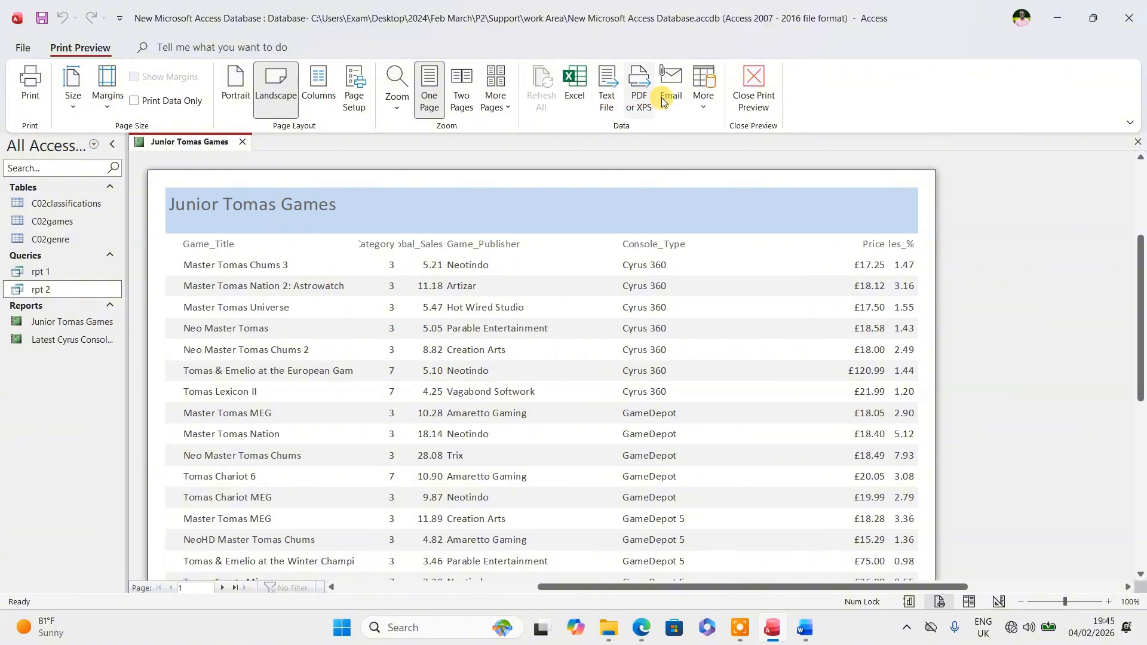
click(752, 90)
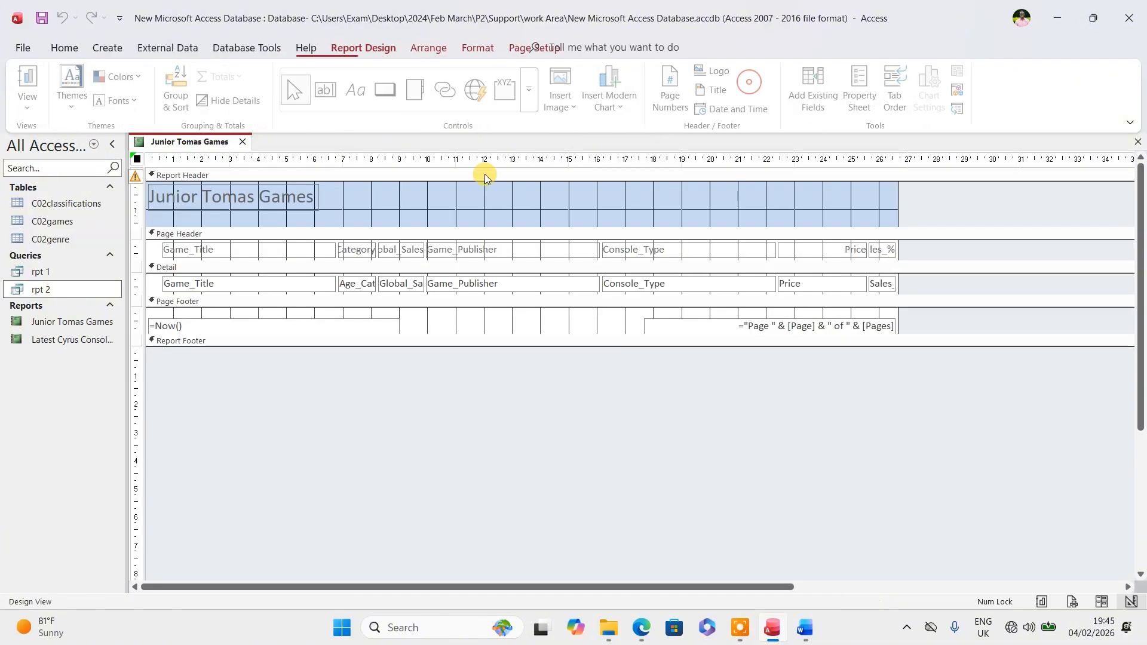
click(298, 206)
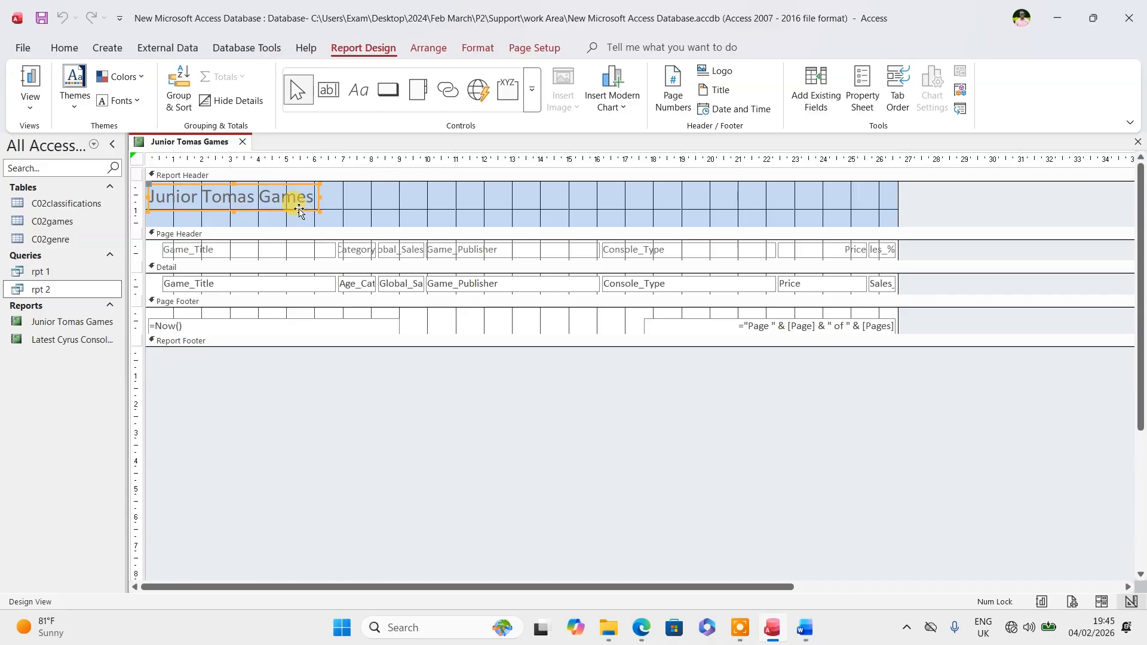
click(472, 48)
click(190, 100)
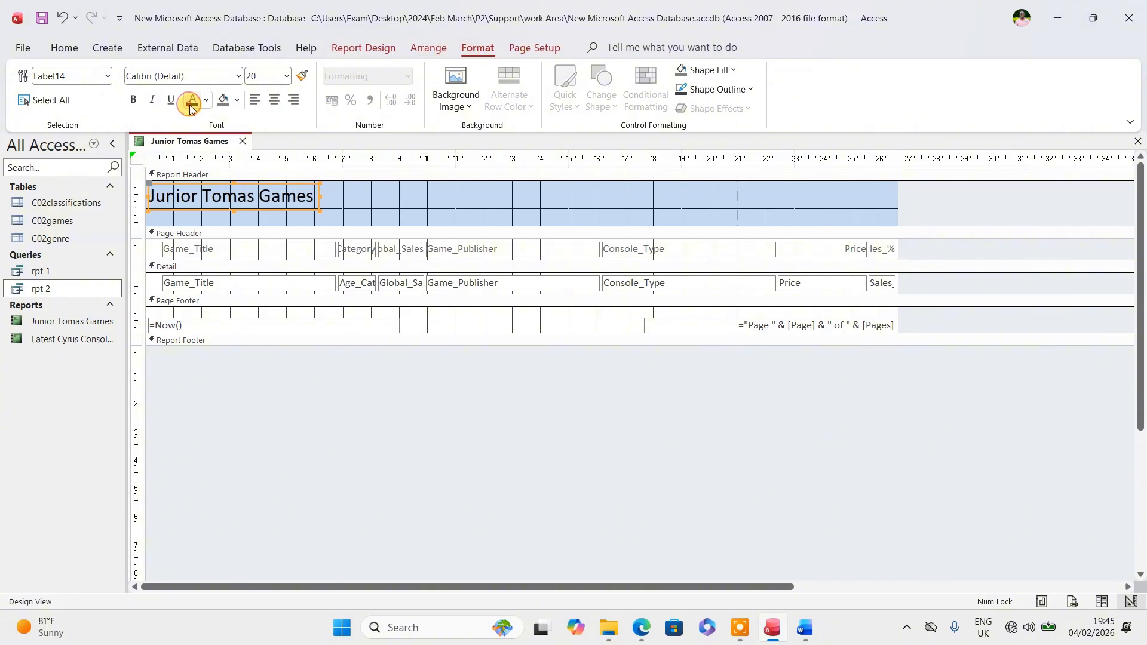
click(134, 101)
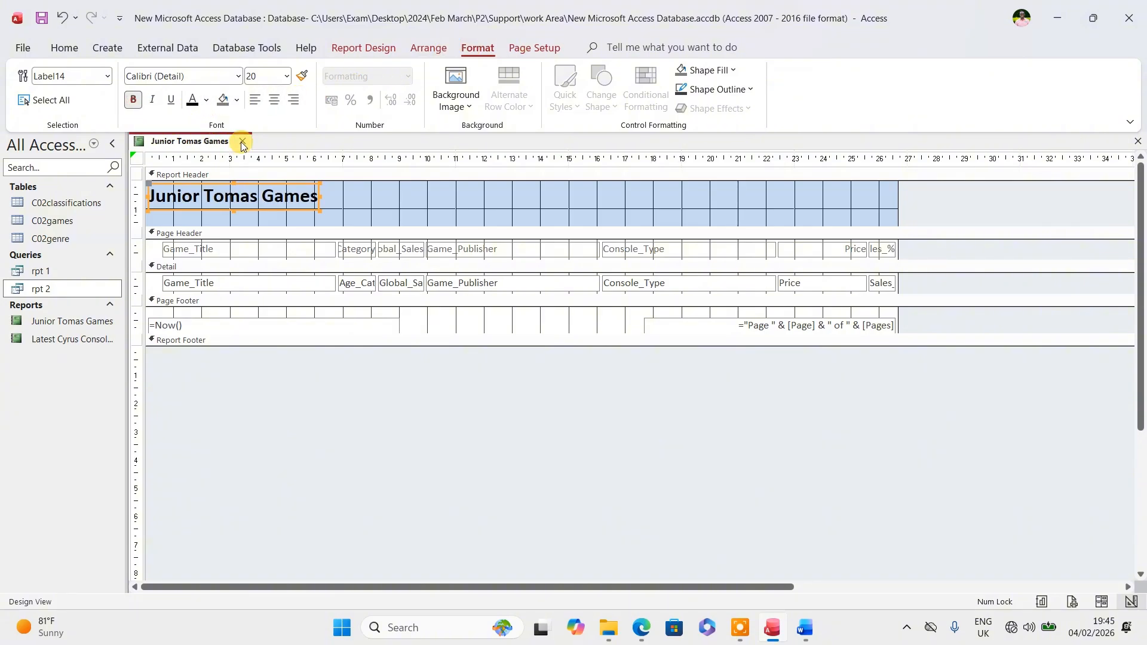
- Set the report title's font size to 24 and widen its label to about 14 cm
click(286, 78)
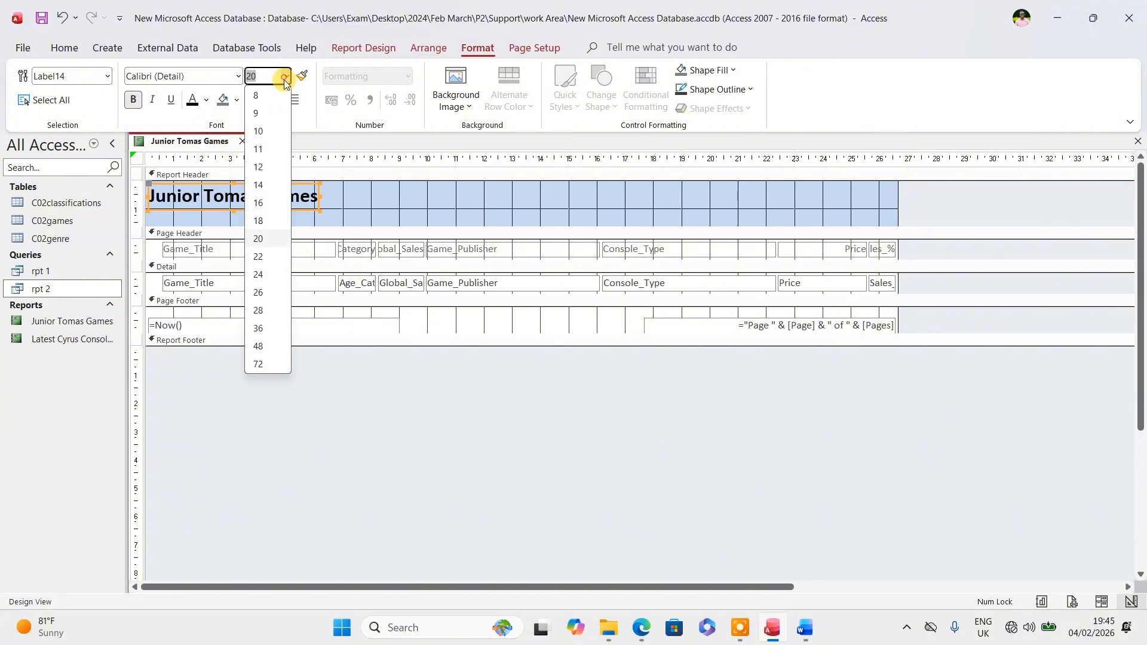
click(258, 274)
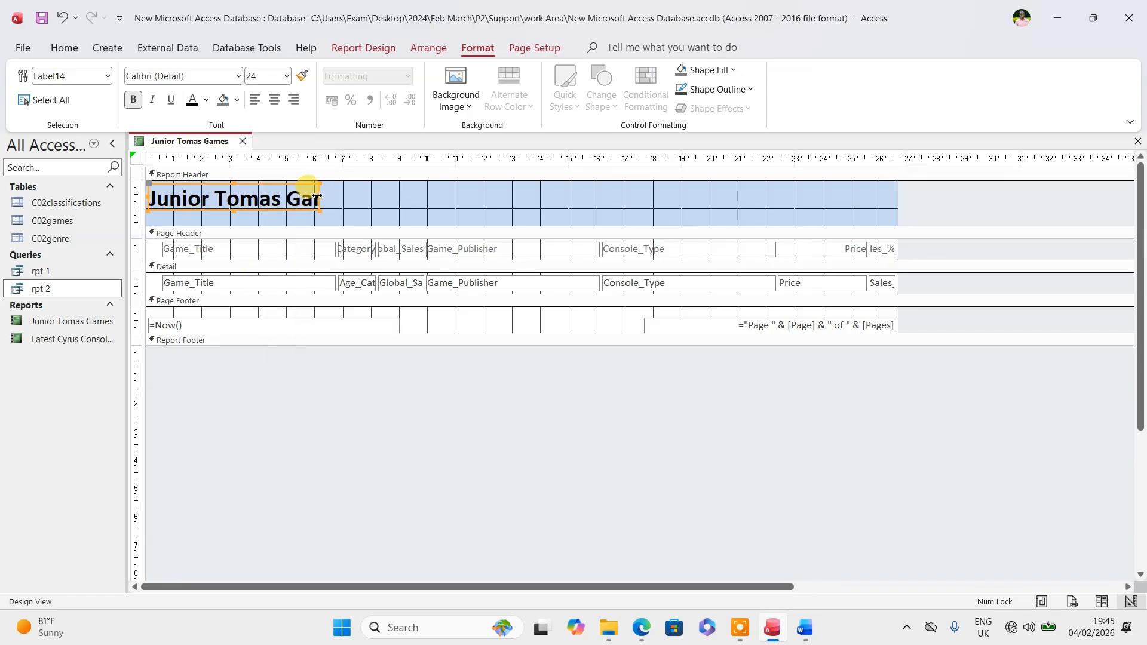
drag(317, 197, 536, 198)
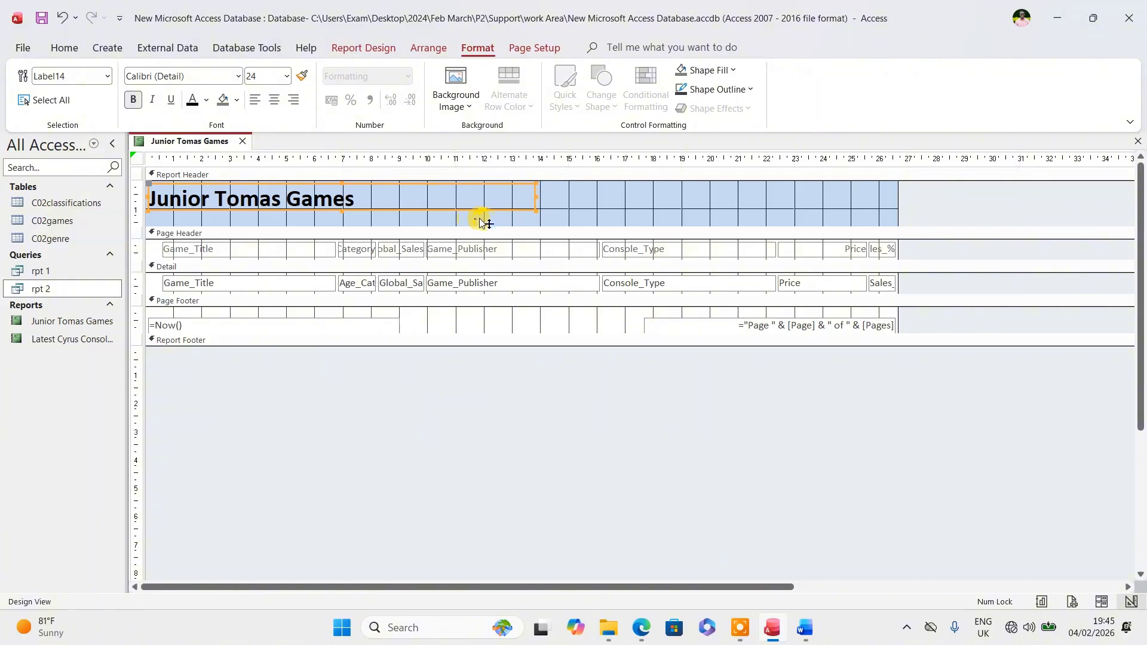
- Add a report sort by Console_Type with A on top in Access, checking the sort requirements in QP.pdf in Edge
click(643, 628)
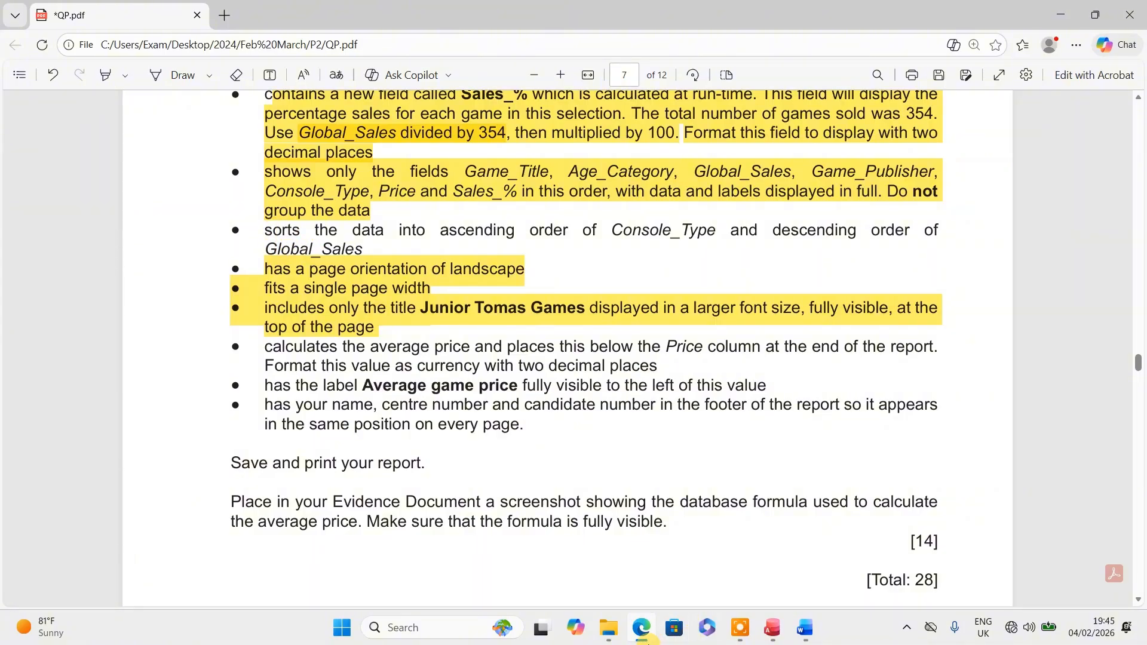
key(alt+Tab)
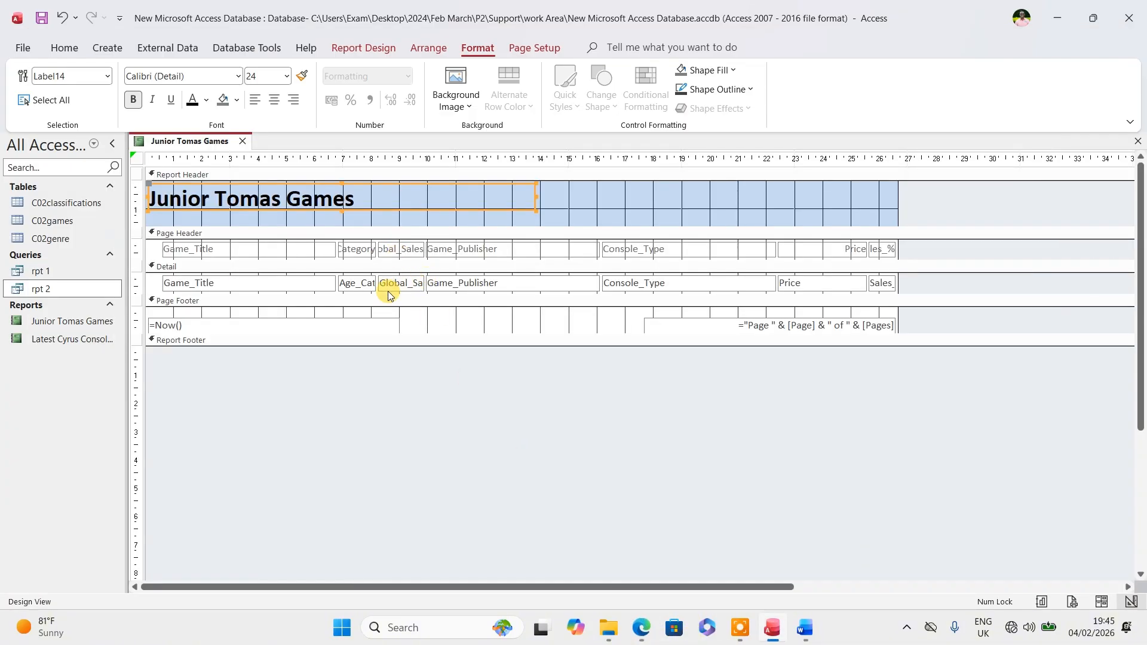
click(368, 50)
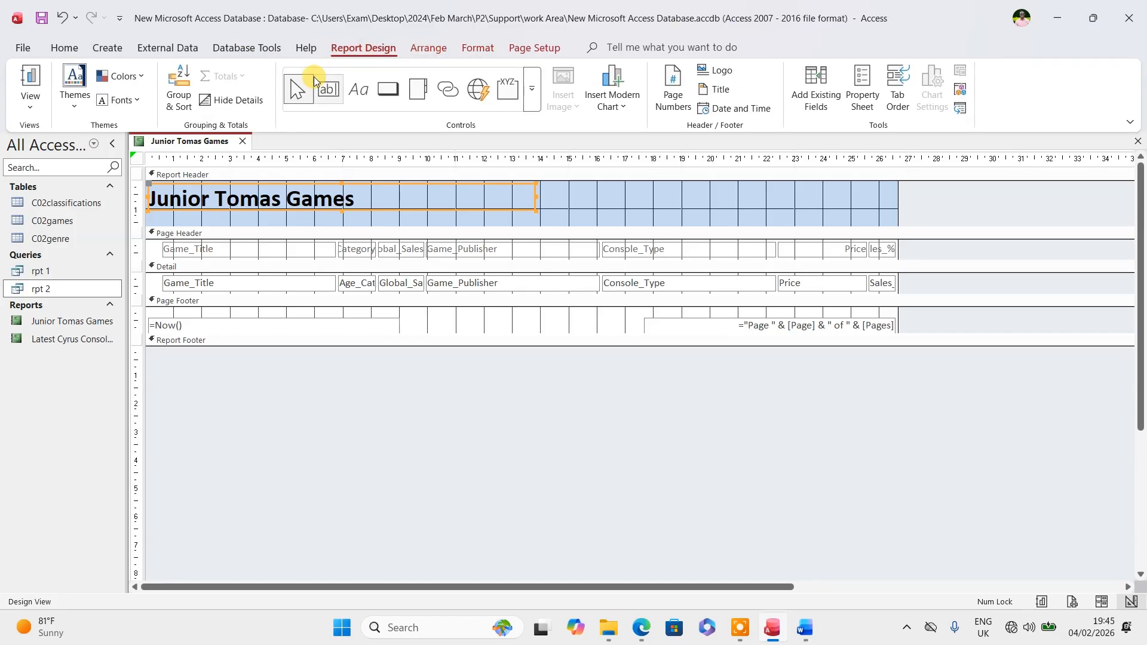
click(185, 84)
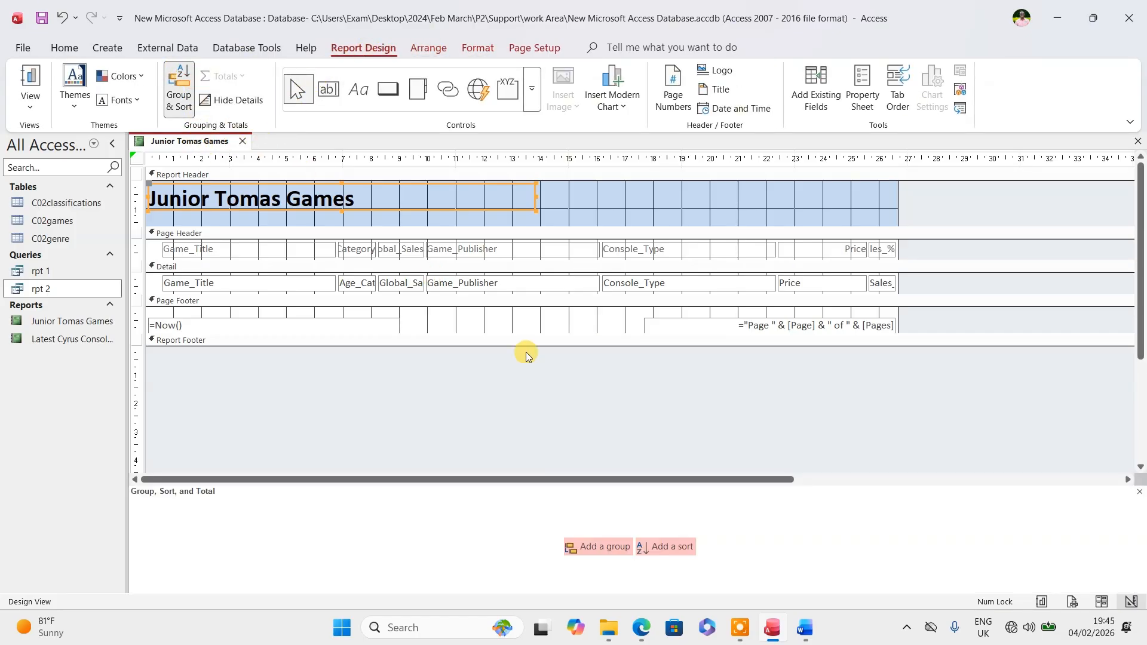
click(643, 630)
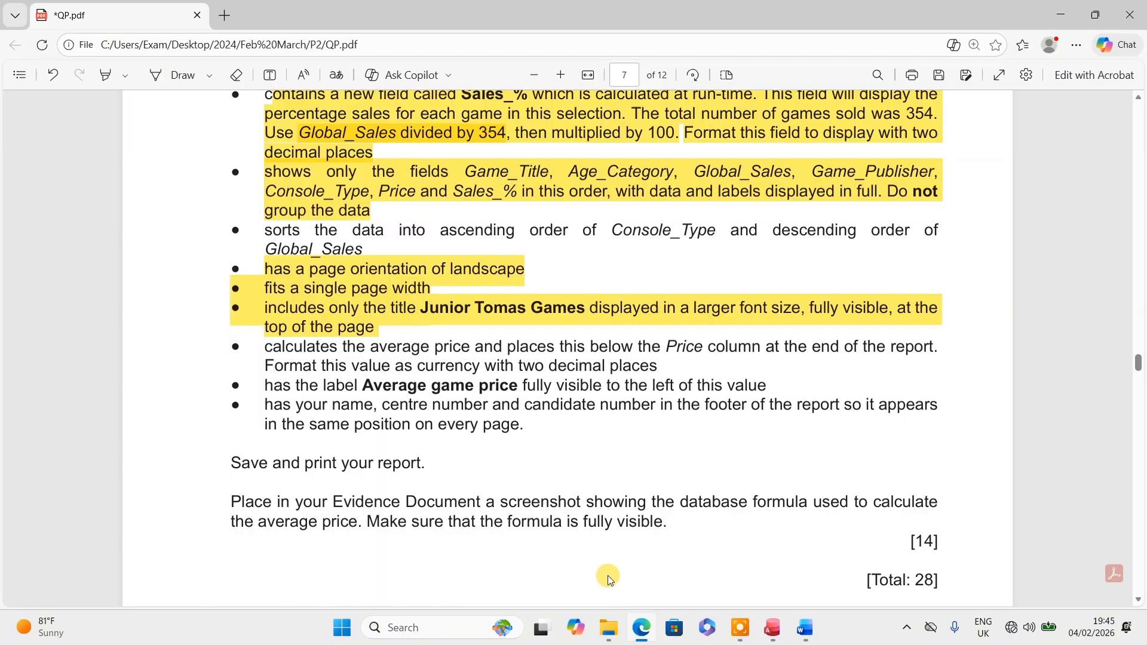
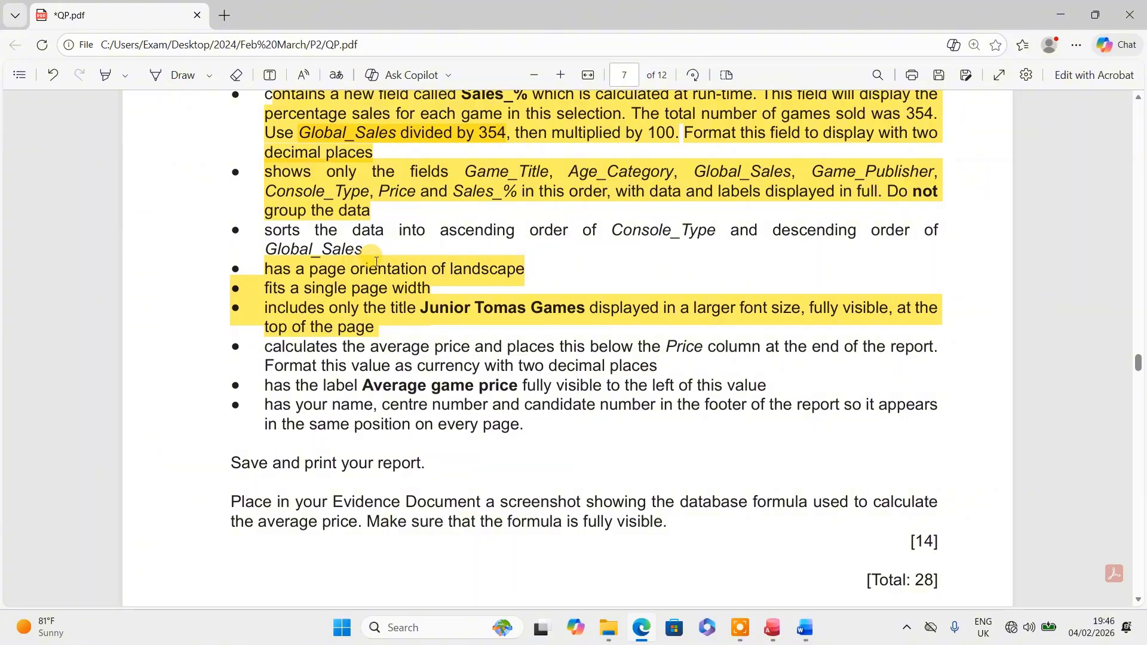
click(642, 628)
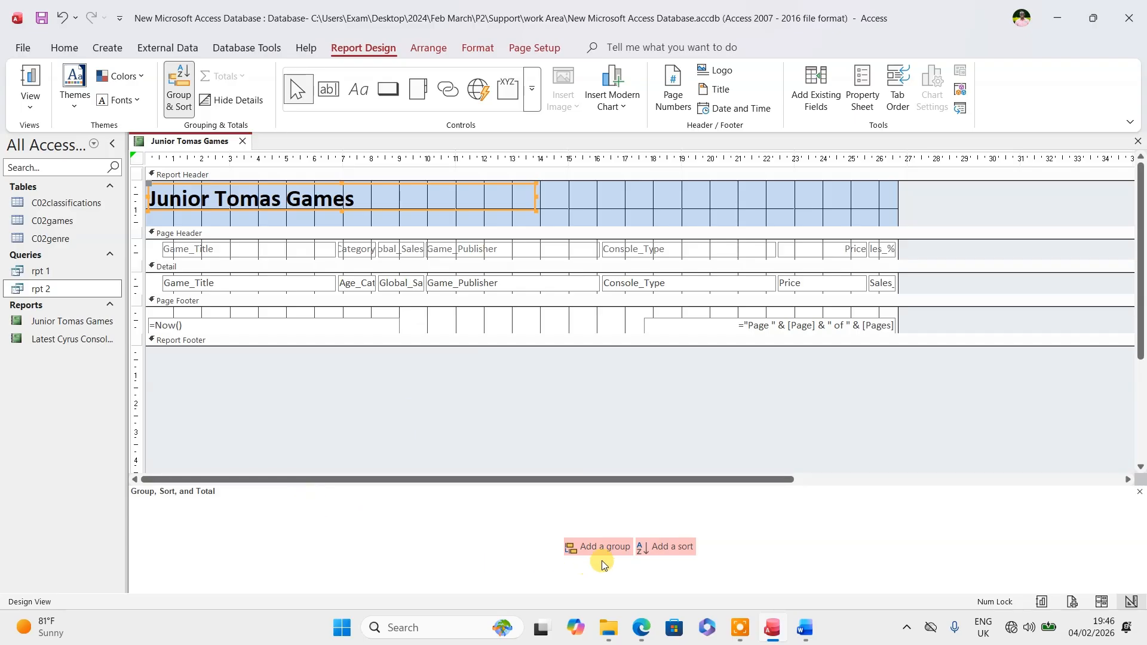
click(668, 548)
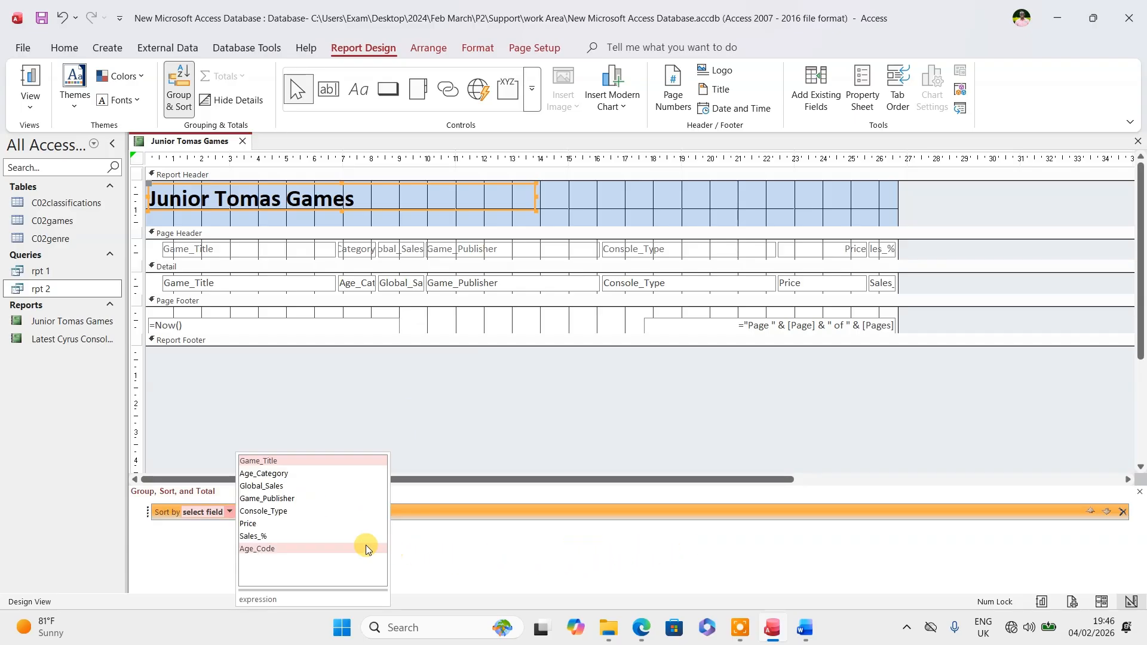
click(287, 510)
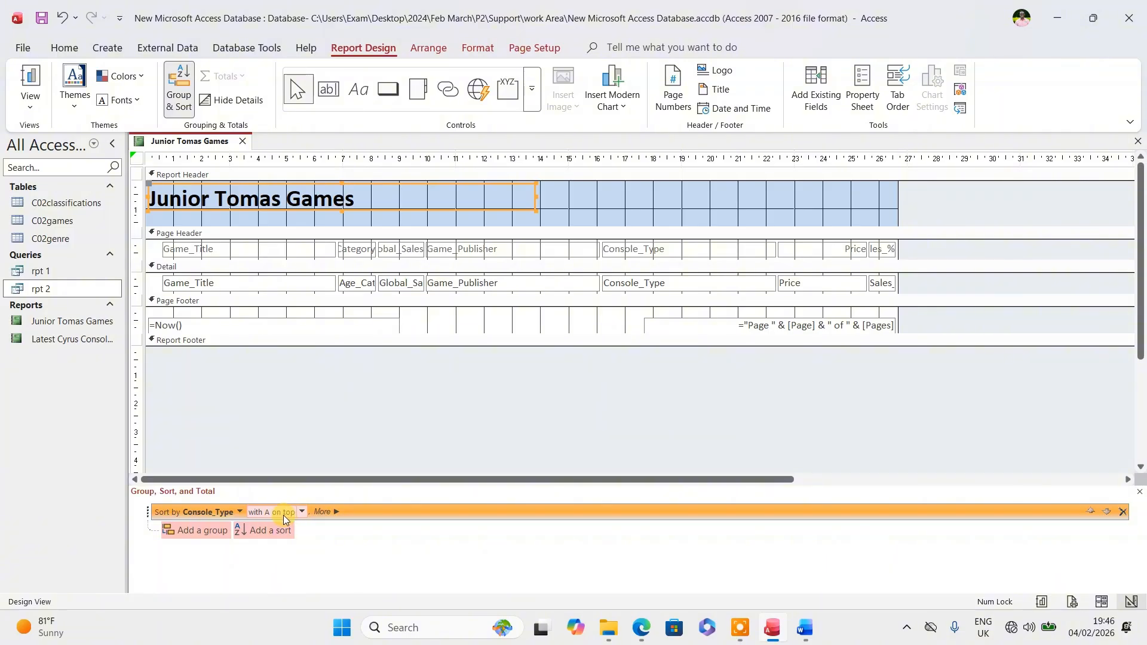
click(634, 632)
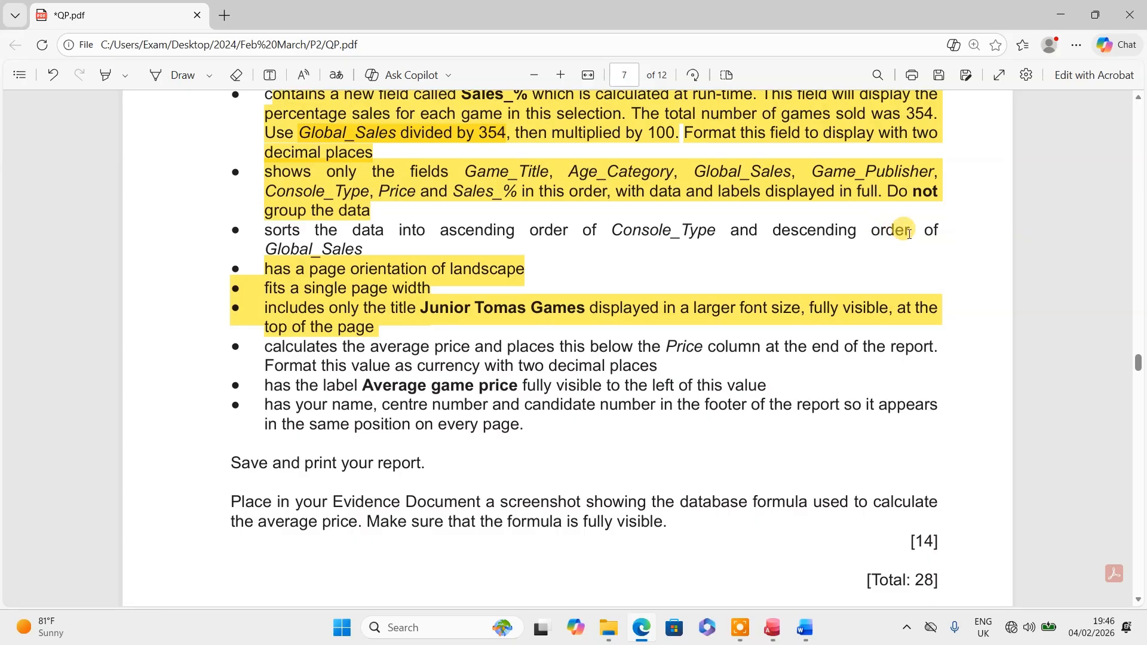
click(642, 628)
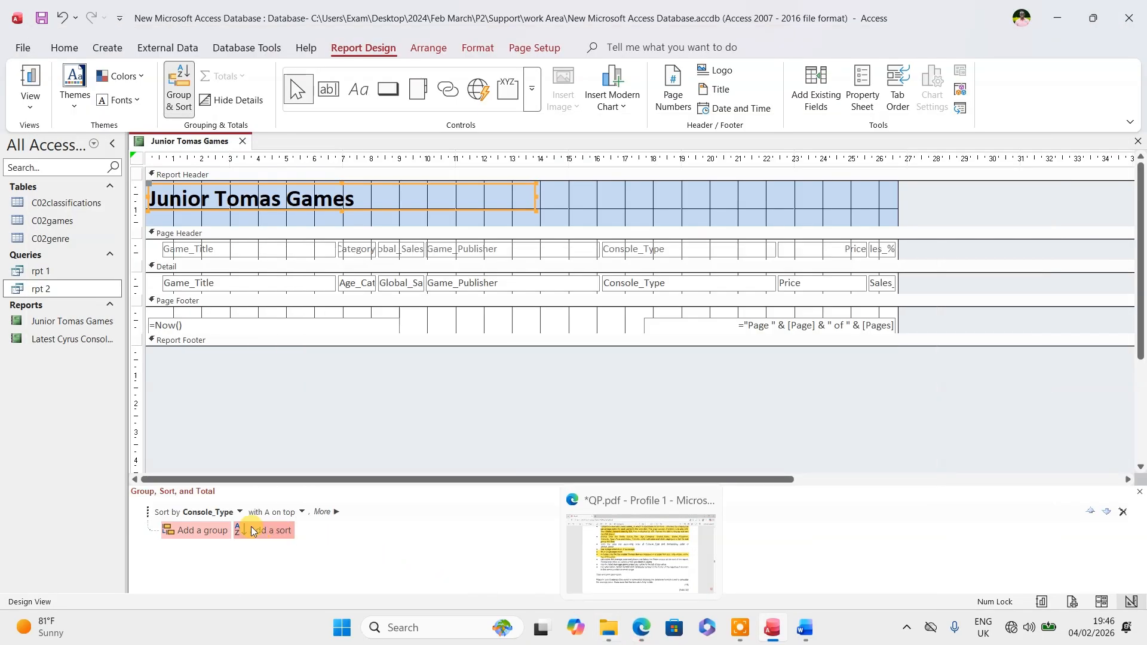
- Add a second report sort by Global_Sales from largest to smallest, below the Console_Type sort
click(254, 531)
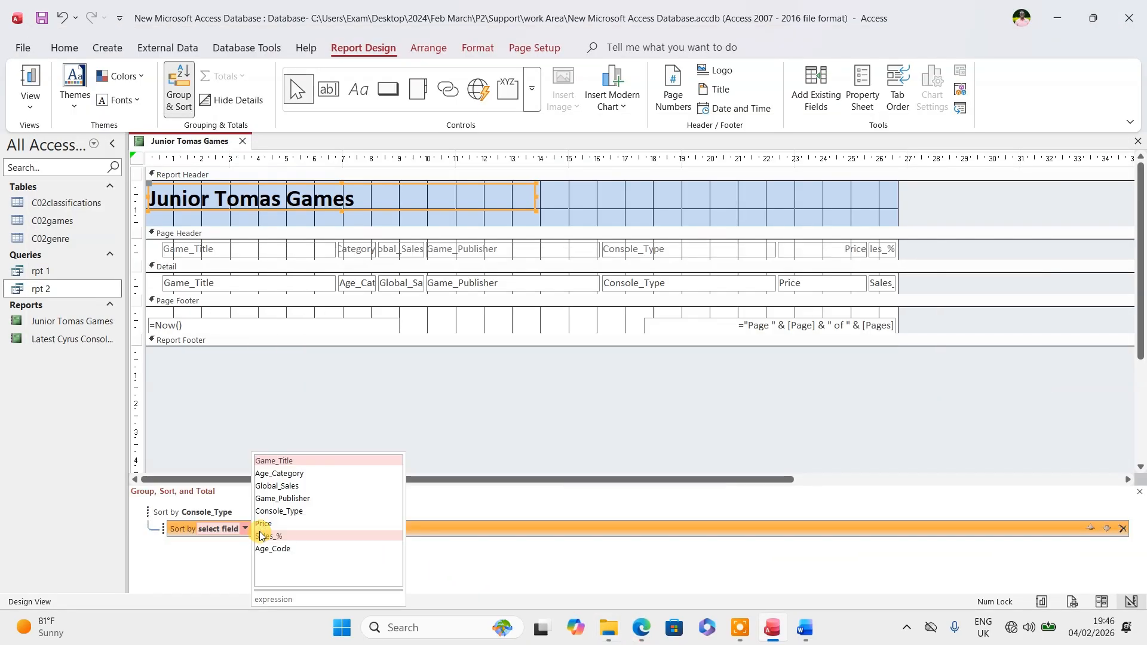
click(280, 486)
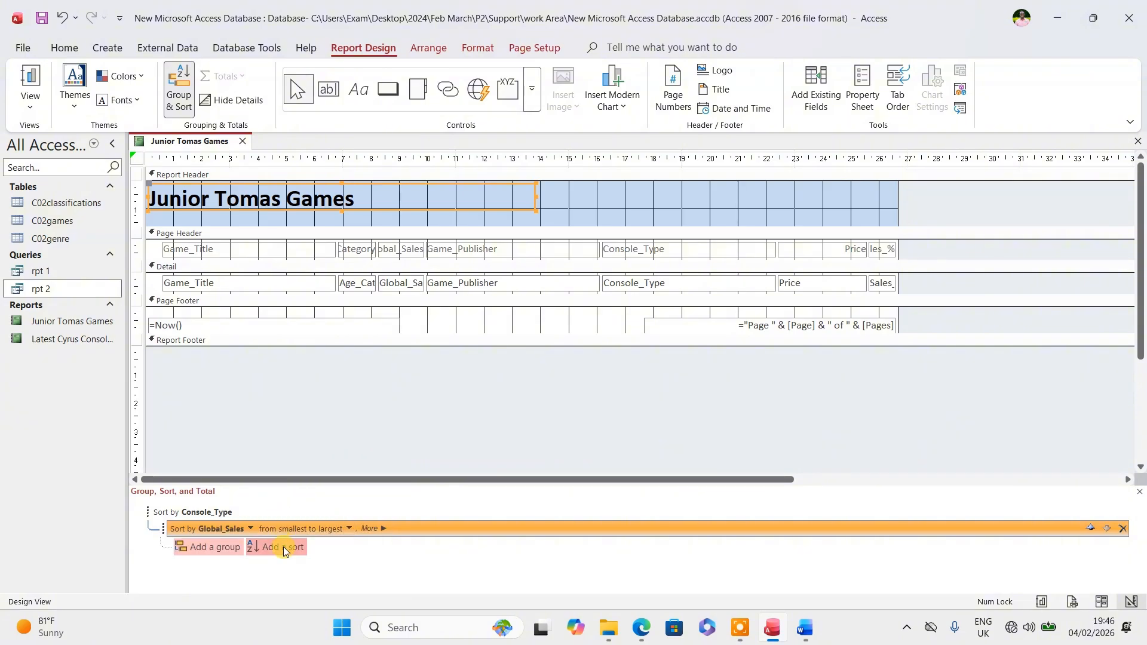
click(349, 528)
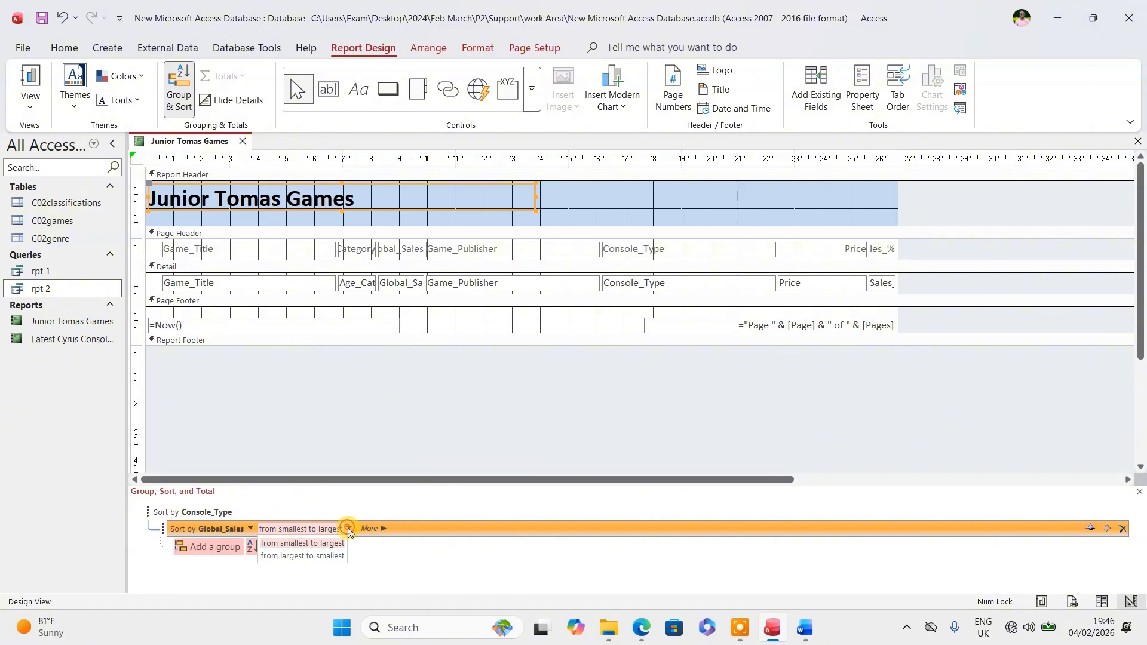
click(327, 562)
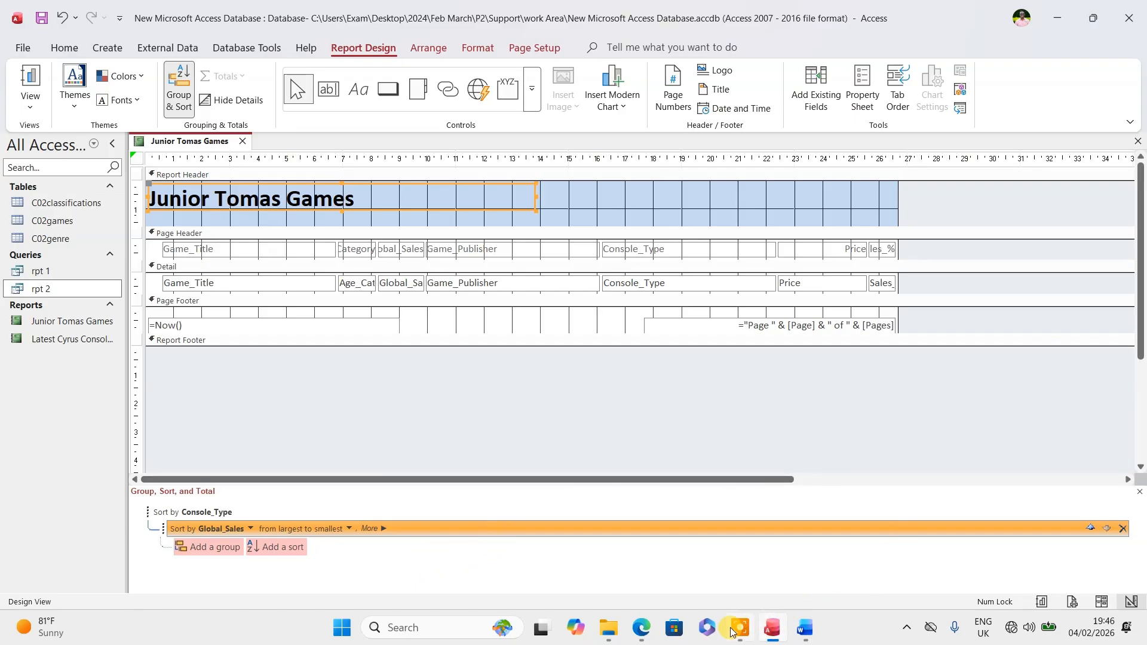
- Switch to QP.pdf in Edge and highlight the Console_Type and Global_Sales sorting requirement in yellow
click(641, 628)
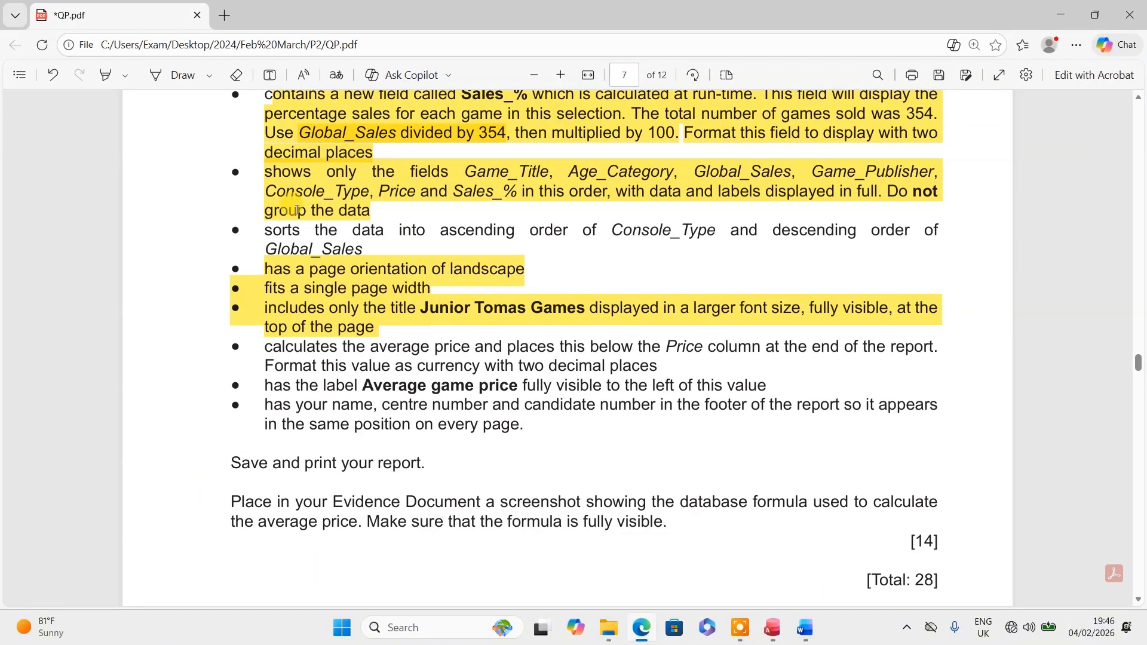
drag(267, 226, 362, 251)
right_click(394, 190)
mouse_move(436, 176)
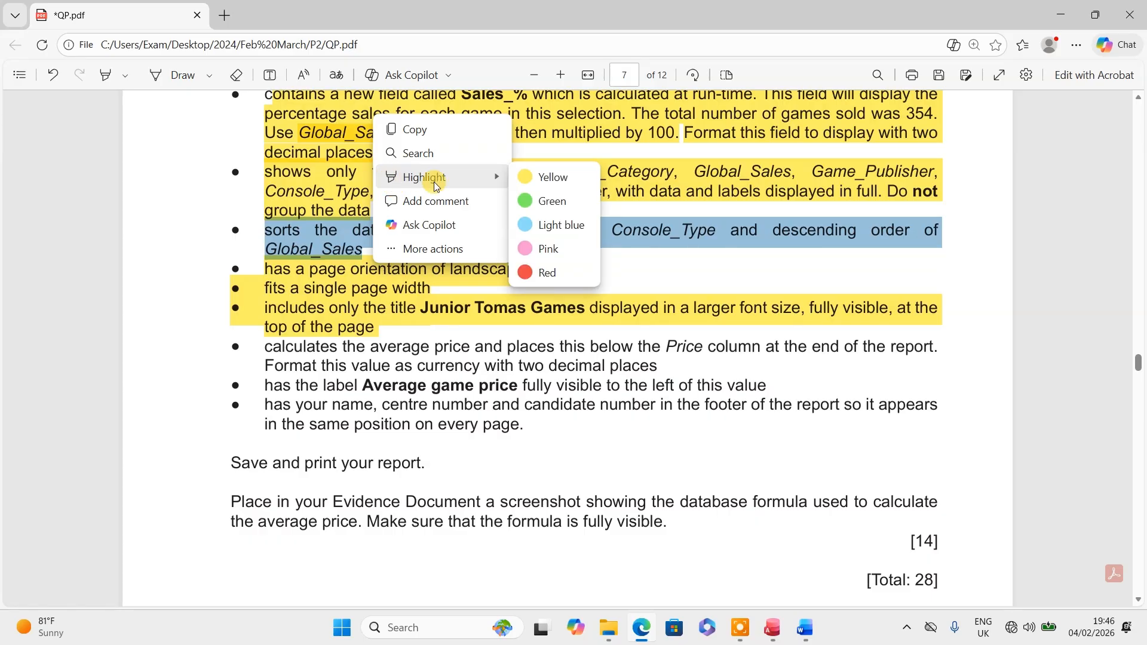
click(550, 177)
scroll(414, 323, down, 3)
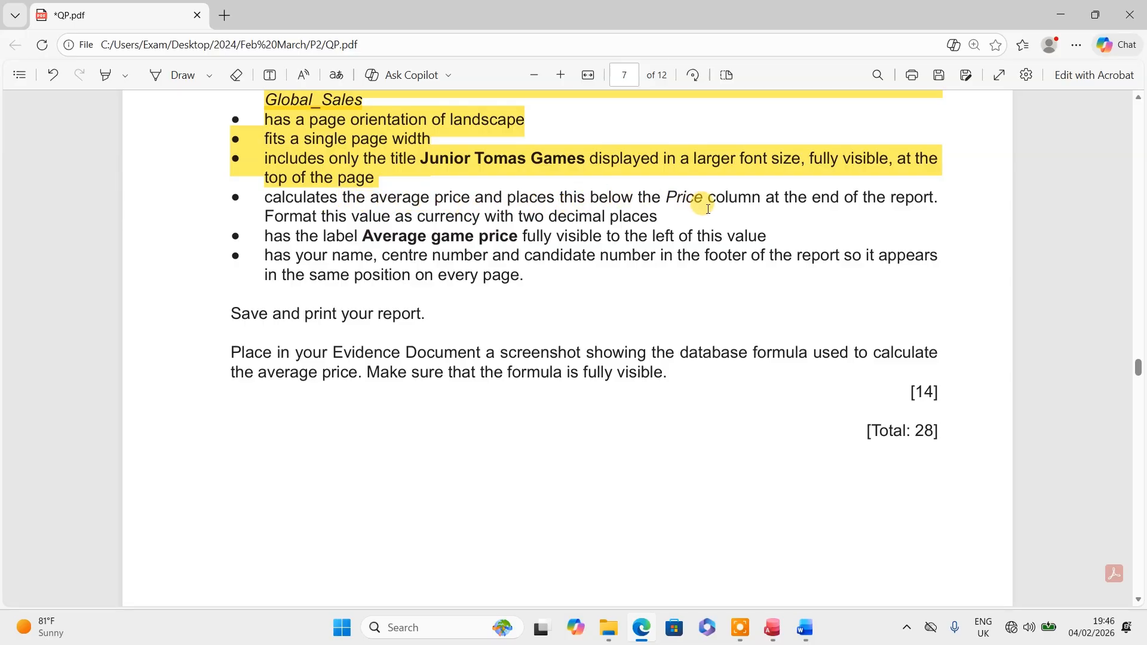
- Return to Access, close the grouping and sorting settings, and add an Average total for Price, checking the average price requirement in QP.pdf
click(773, 627)
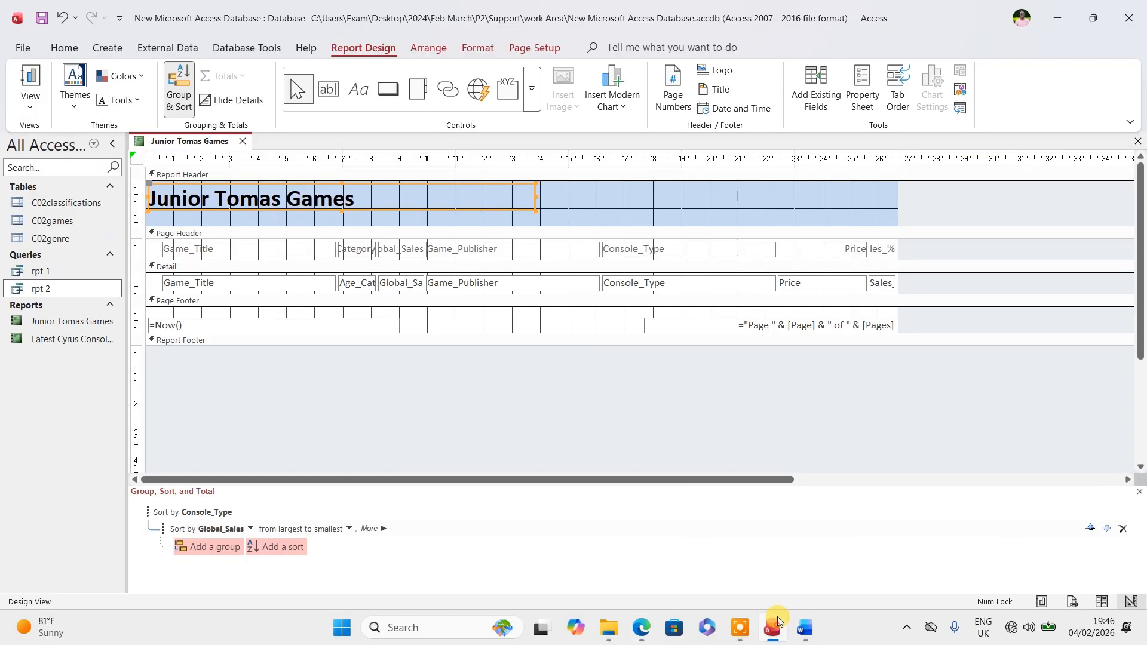
click(1139, 494)
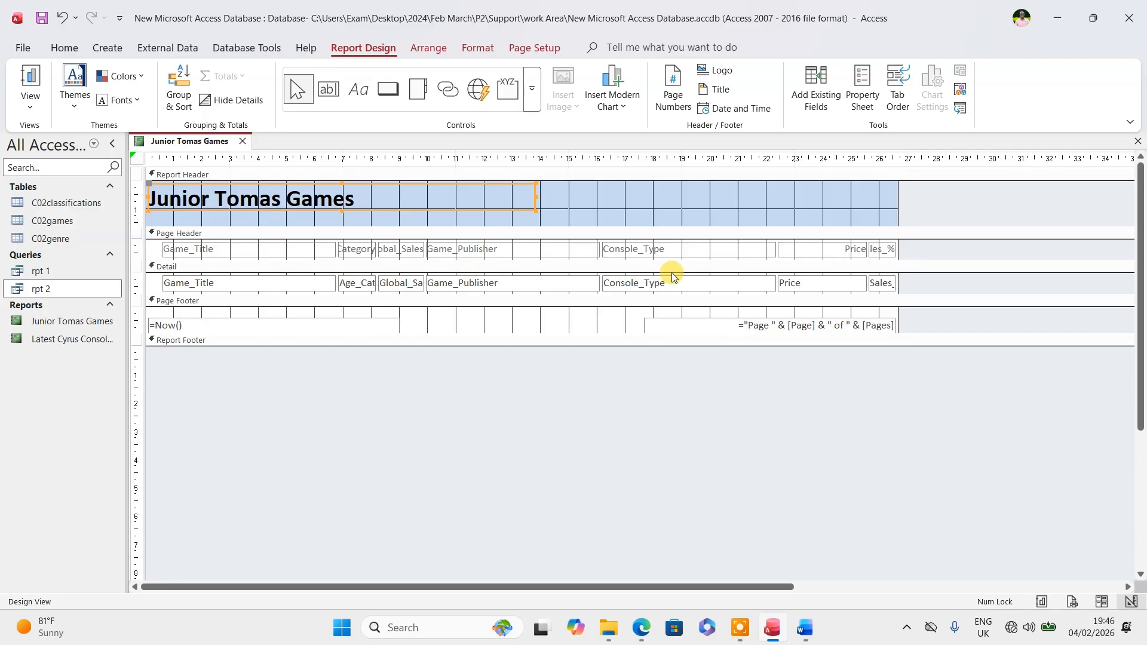
click(788, 282)
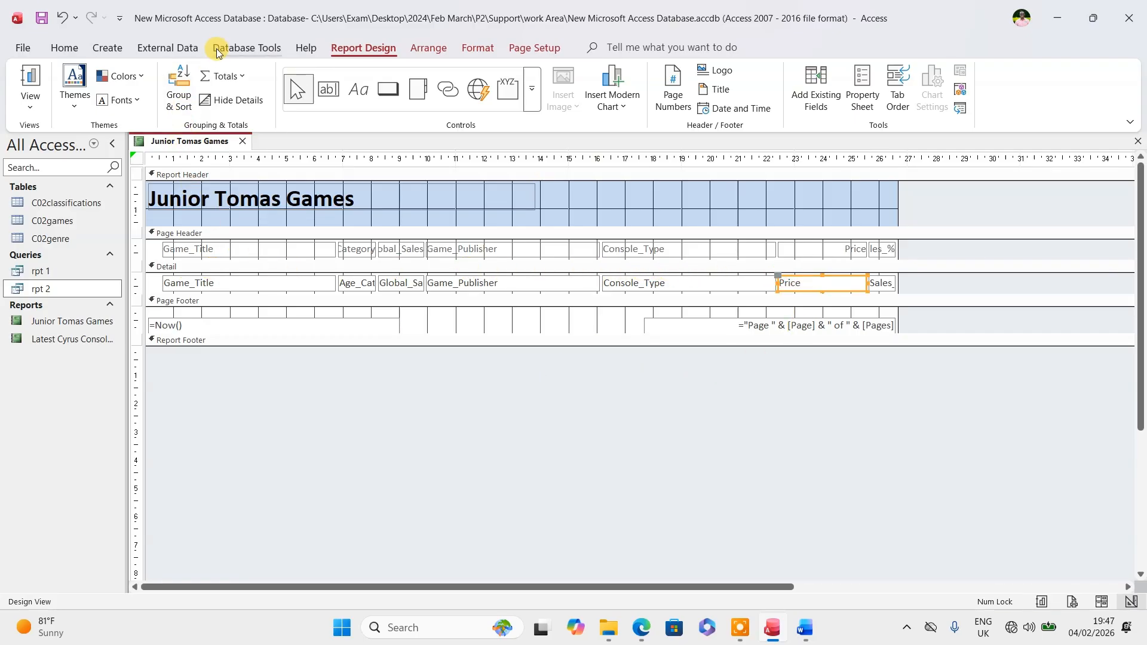
click(227, 77)
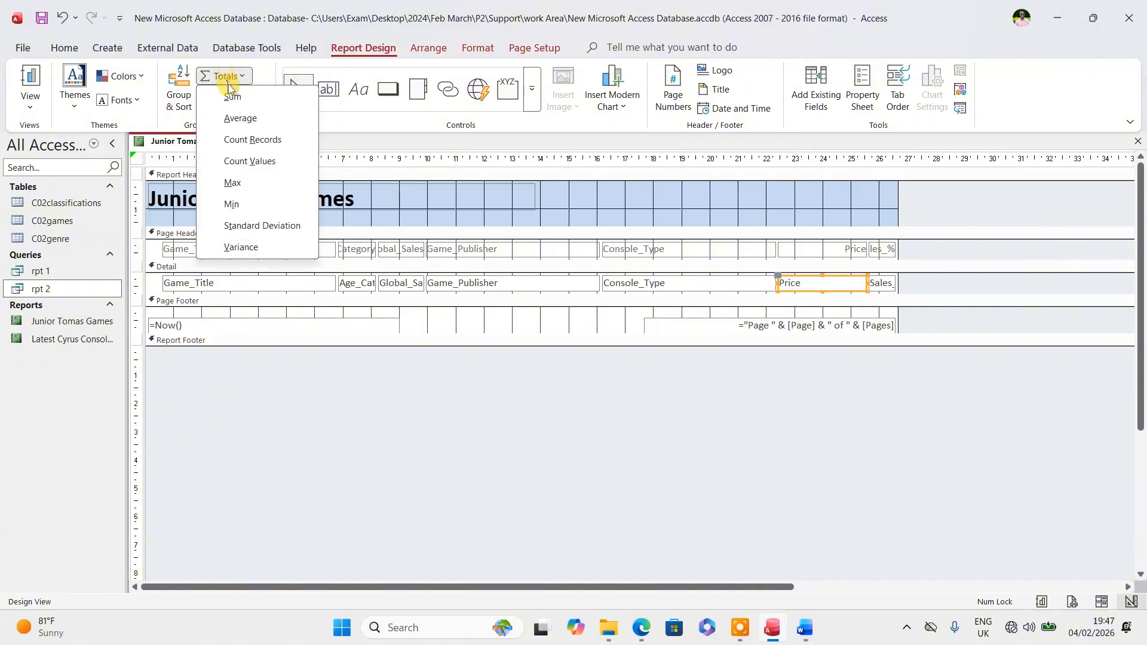
click(239, 119)
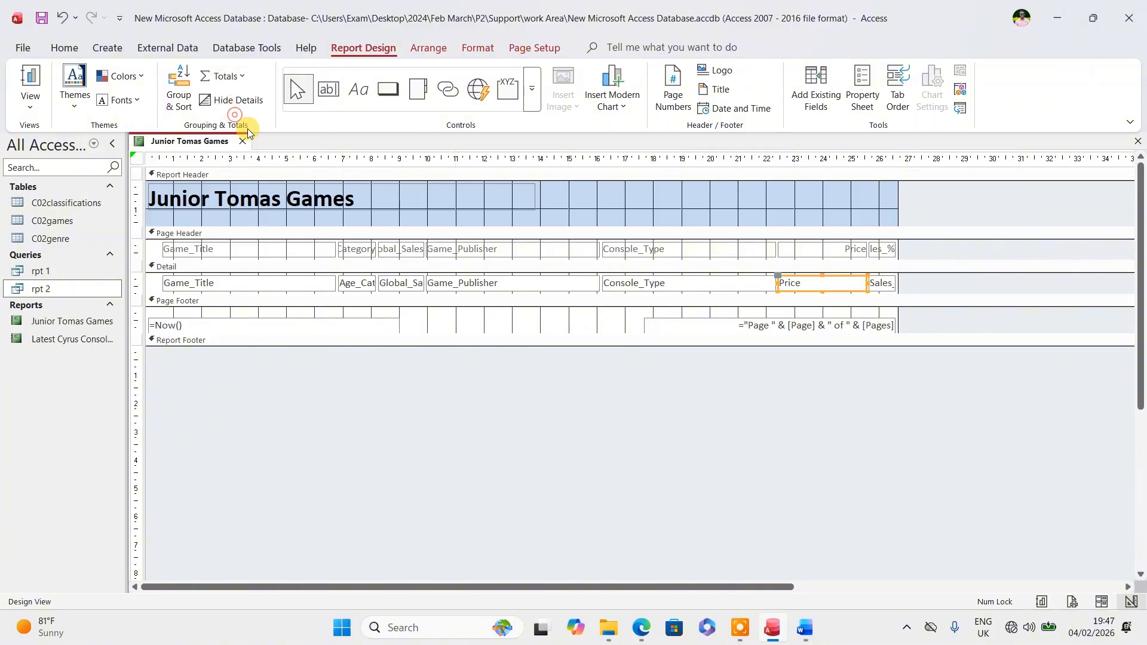
click(642, 628)
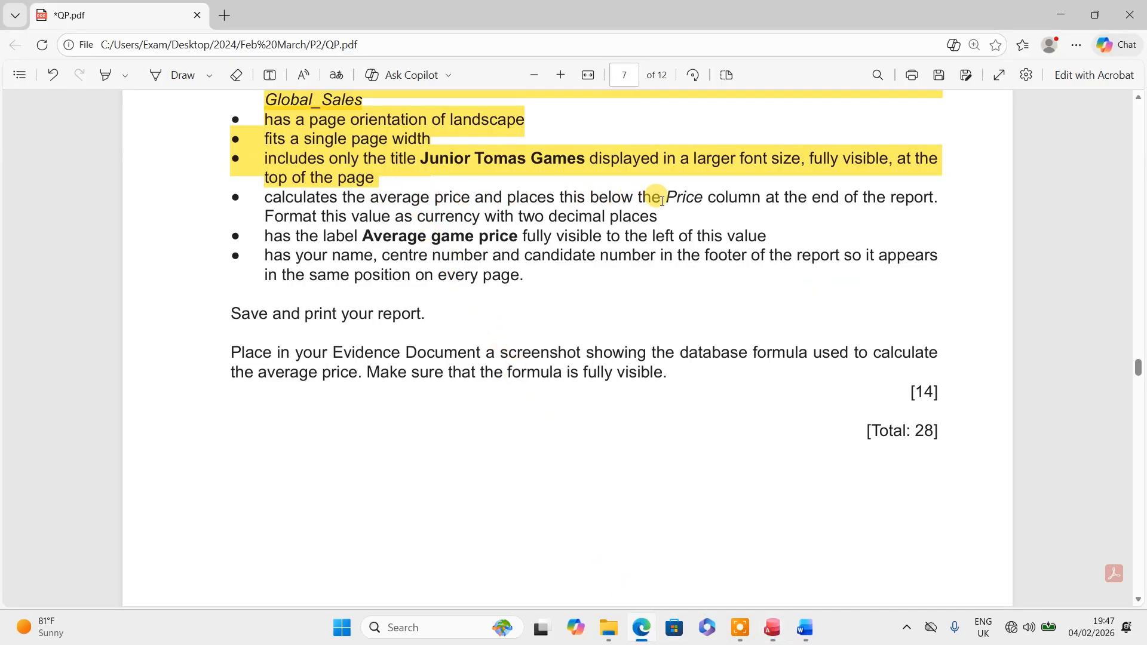
click(772, 628)
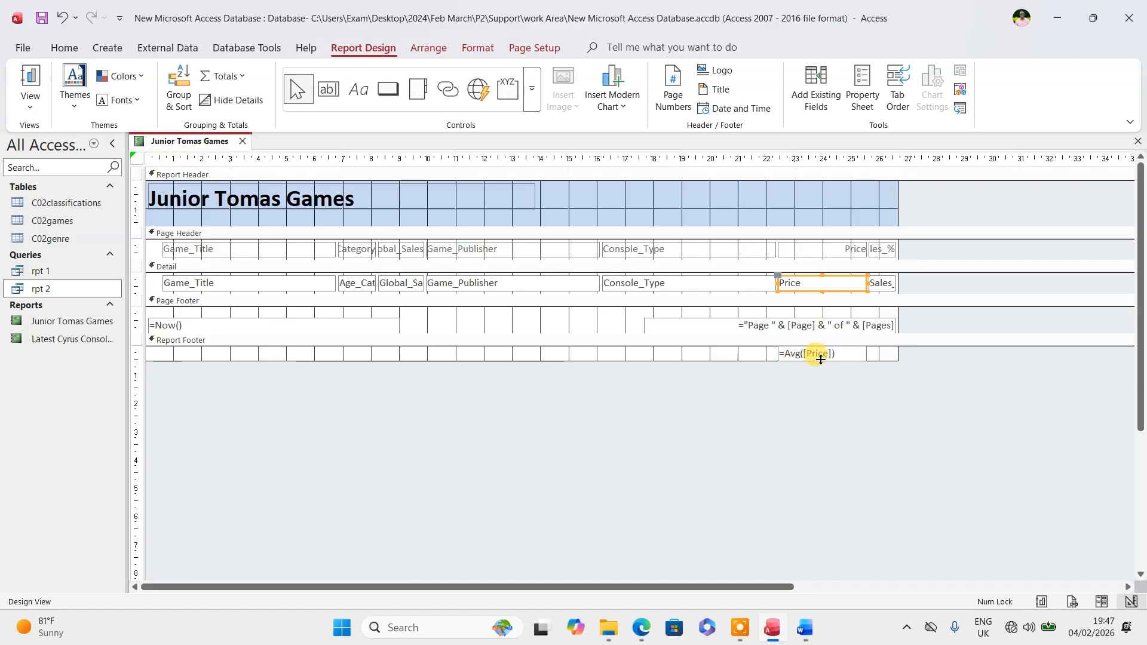
- Enlarge the report footer section to about 1.5 cm high in Access, checking the average price label requirement in QP.pdf in Edge
click(643, 625)
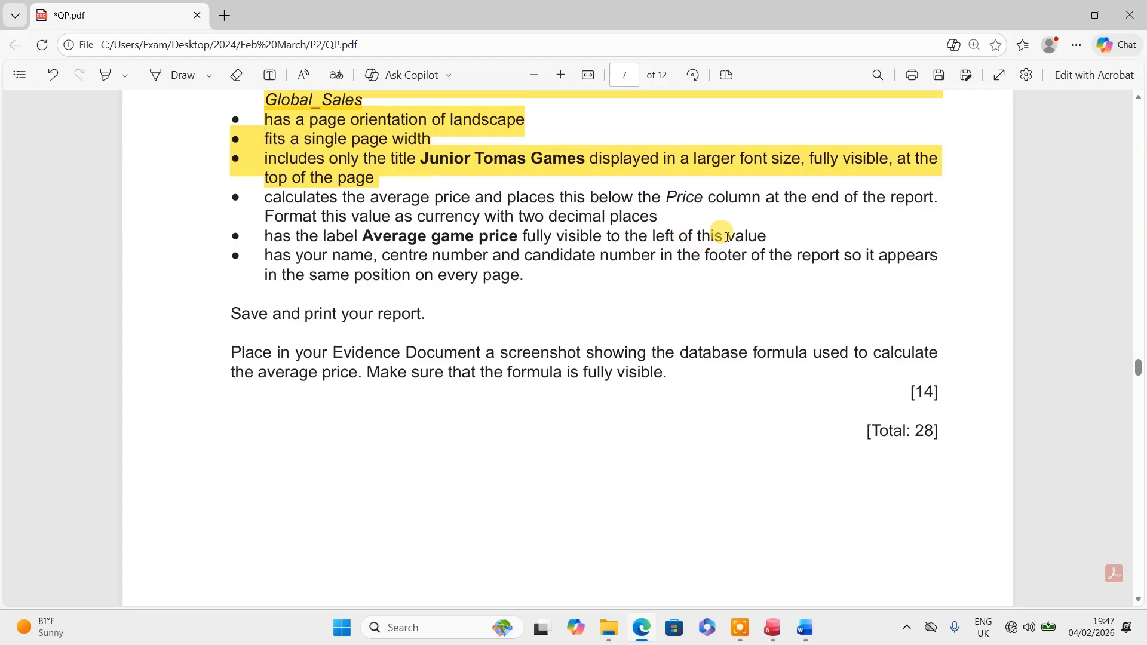
click(771, 636)
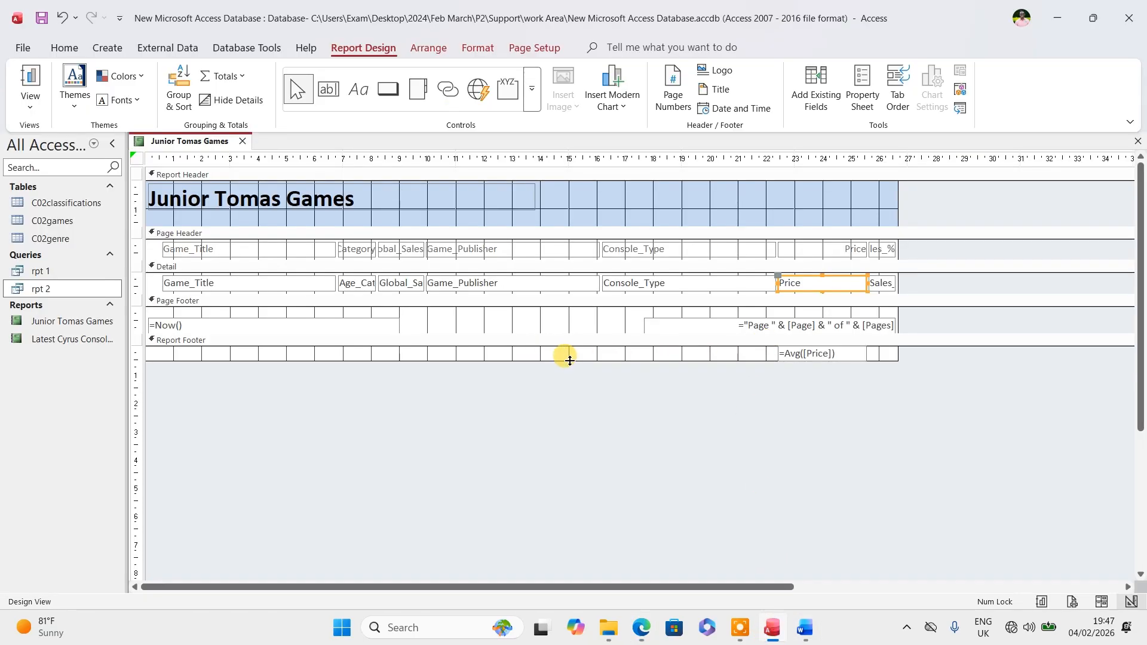
drag(570, 361, 565, 388)
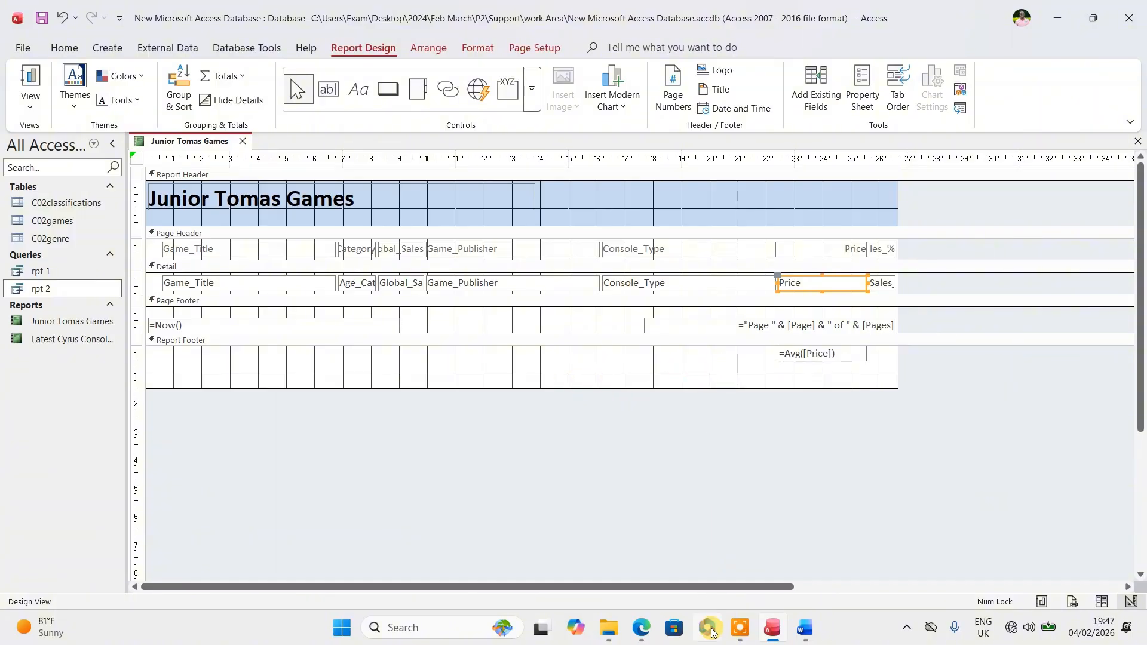
click(641, 628)
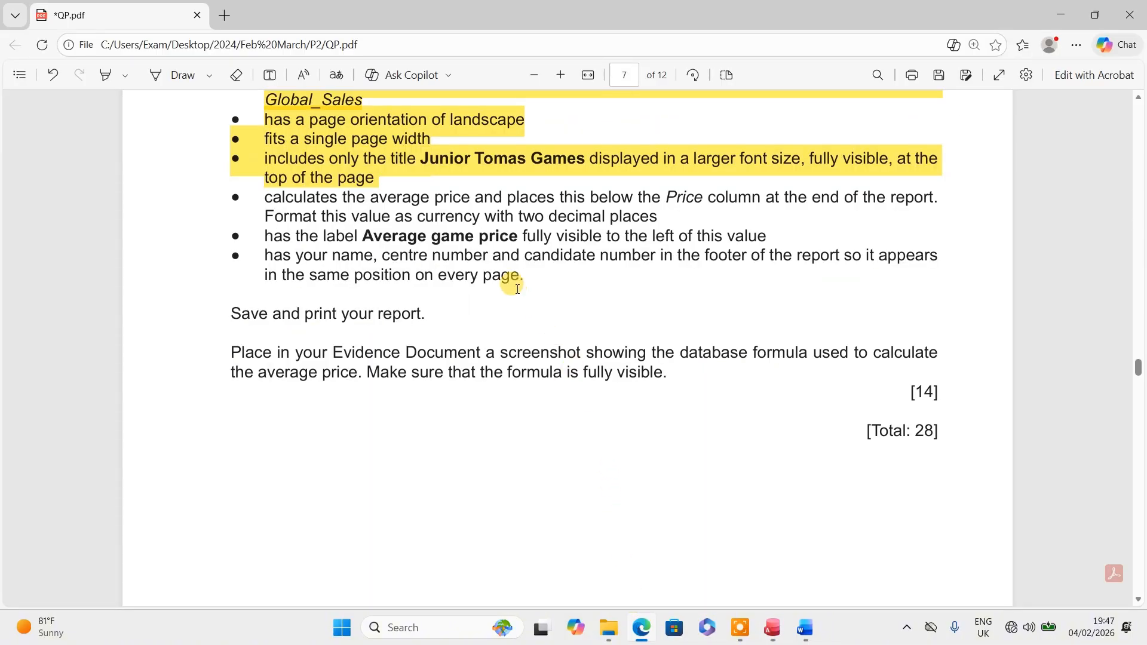
click(642, 627)
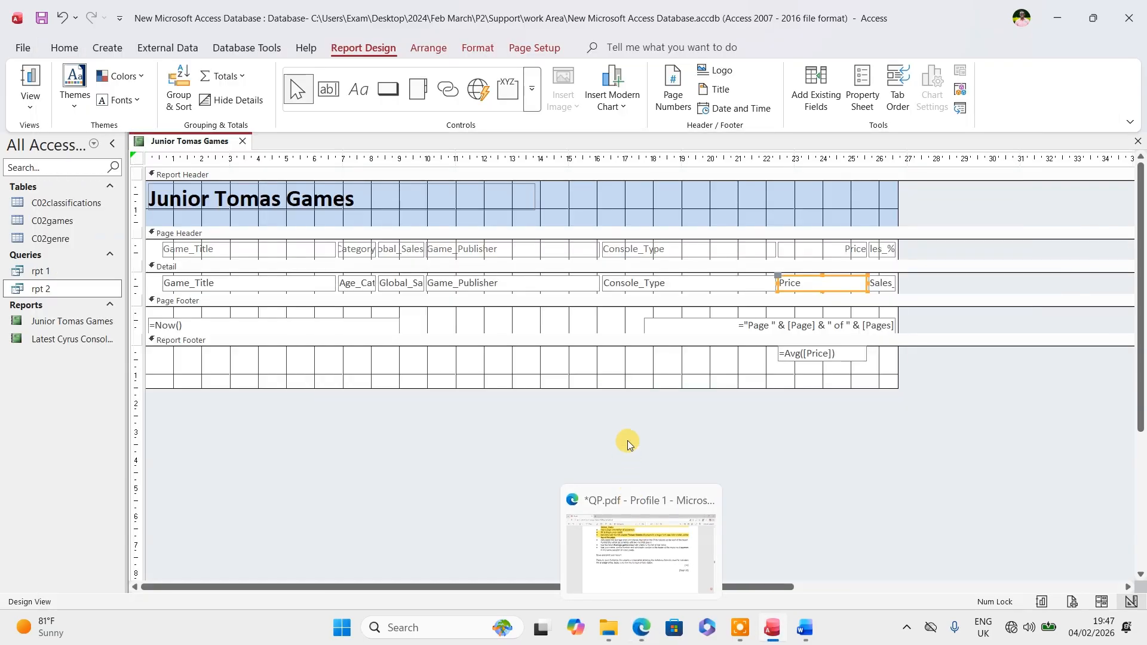
click(642, 628)
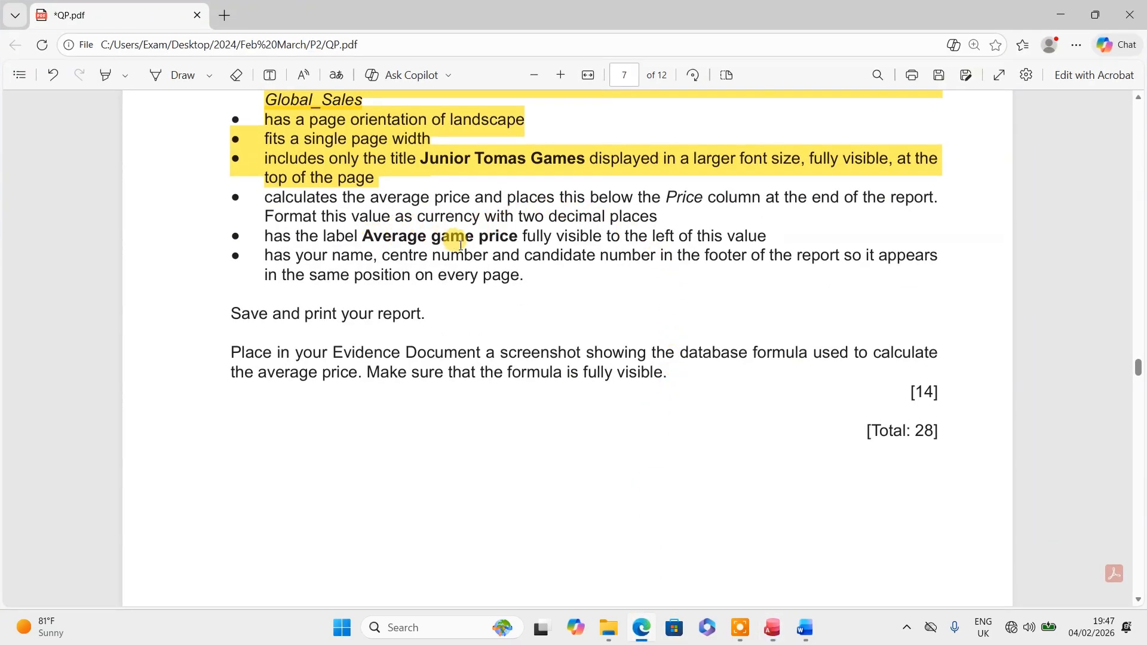
click(769, 634)
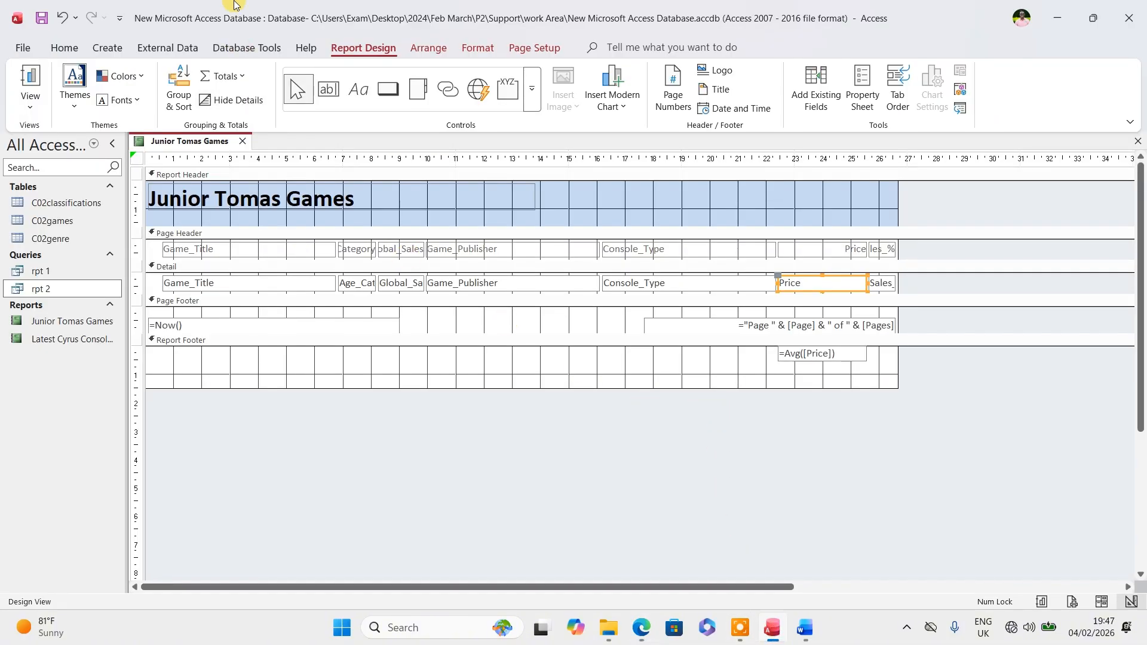
- Draw a label about 6 cm wide before the average in the report footer and fill it with Average game price copied from QP.pdf
click(357, 94)
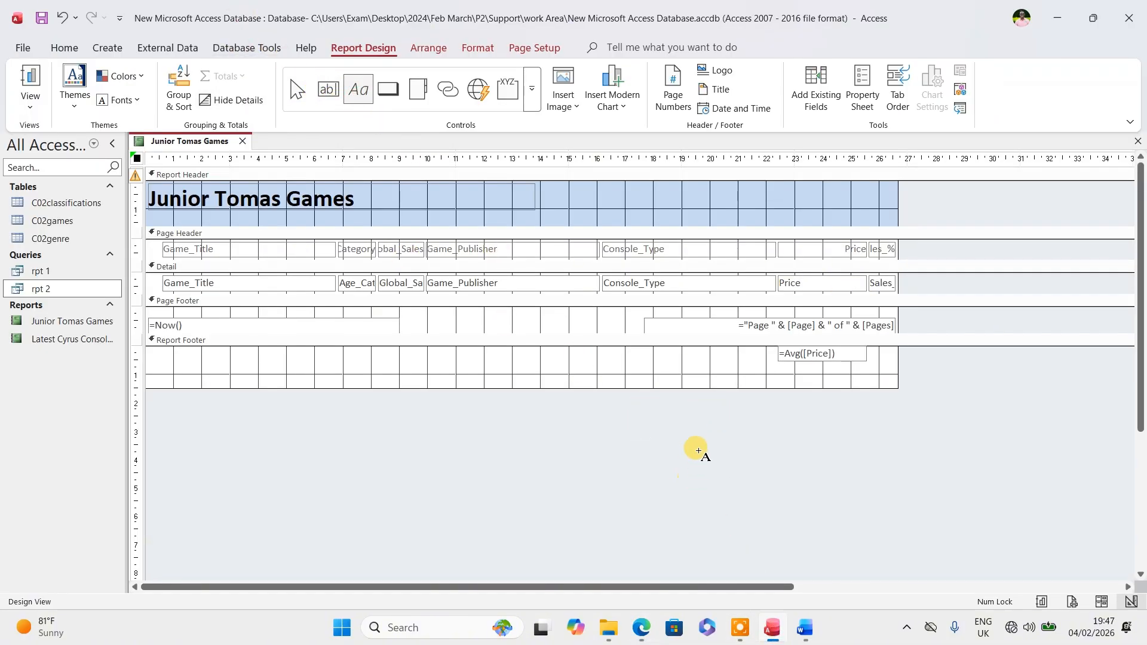
drag(577, 350, 749, 359)
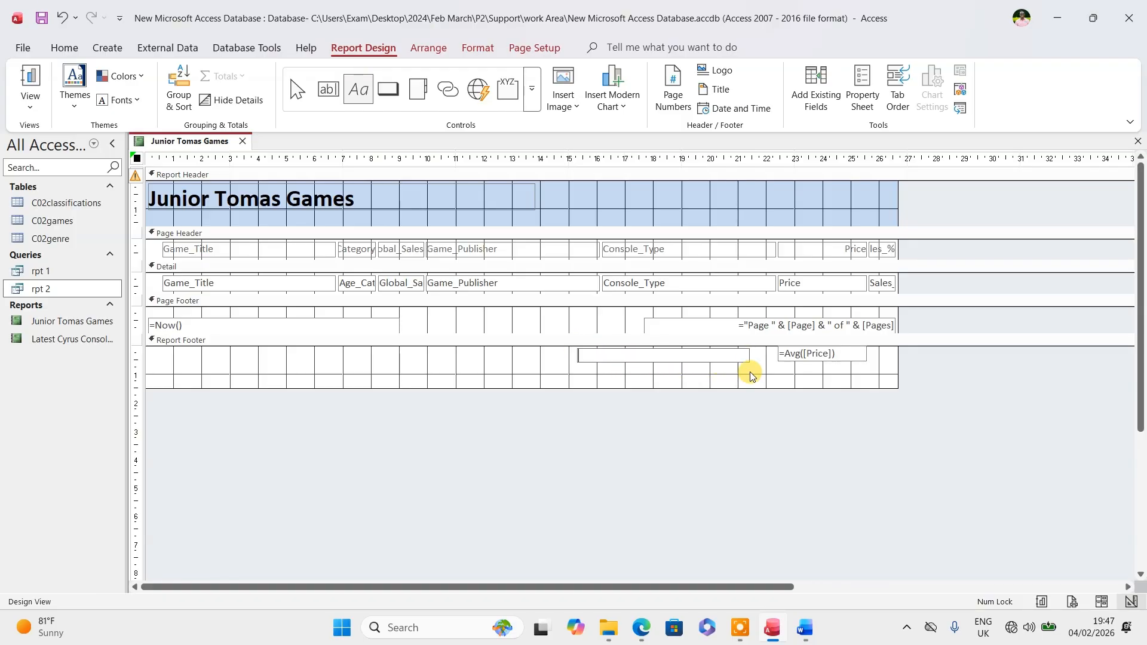
click(643, 629)
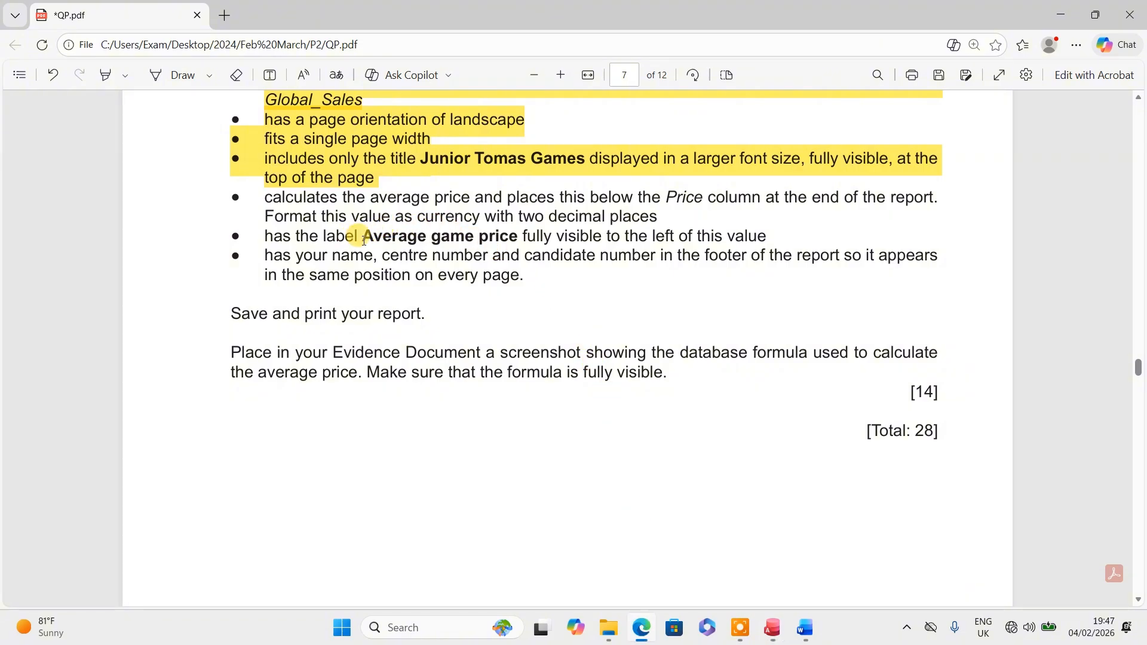
drag(367, 238, 515, 241)
right_click(485, 244)
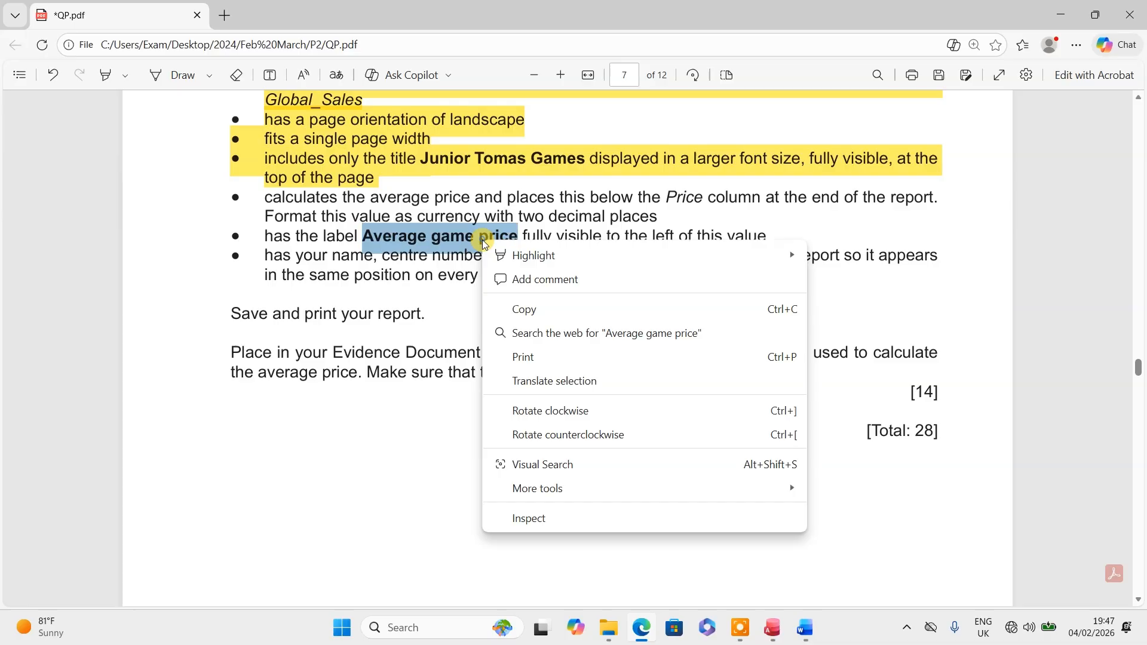
click(521, 312)
click(773, 627)
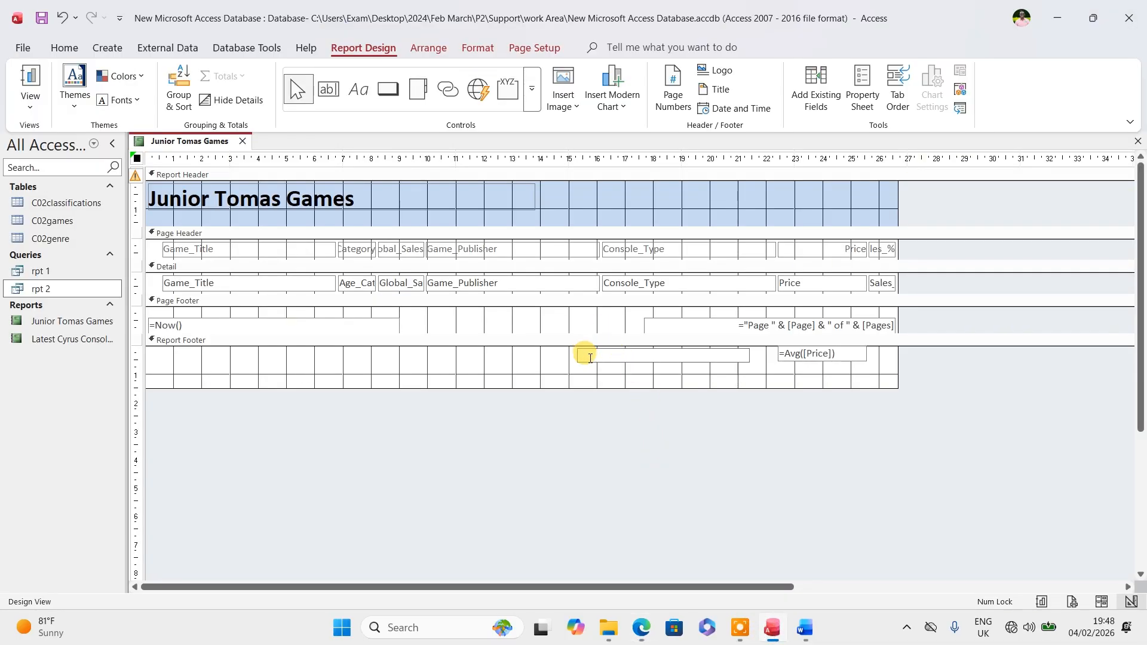
key(ctrl+v)
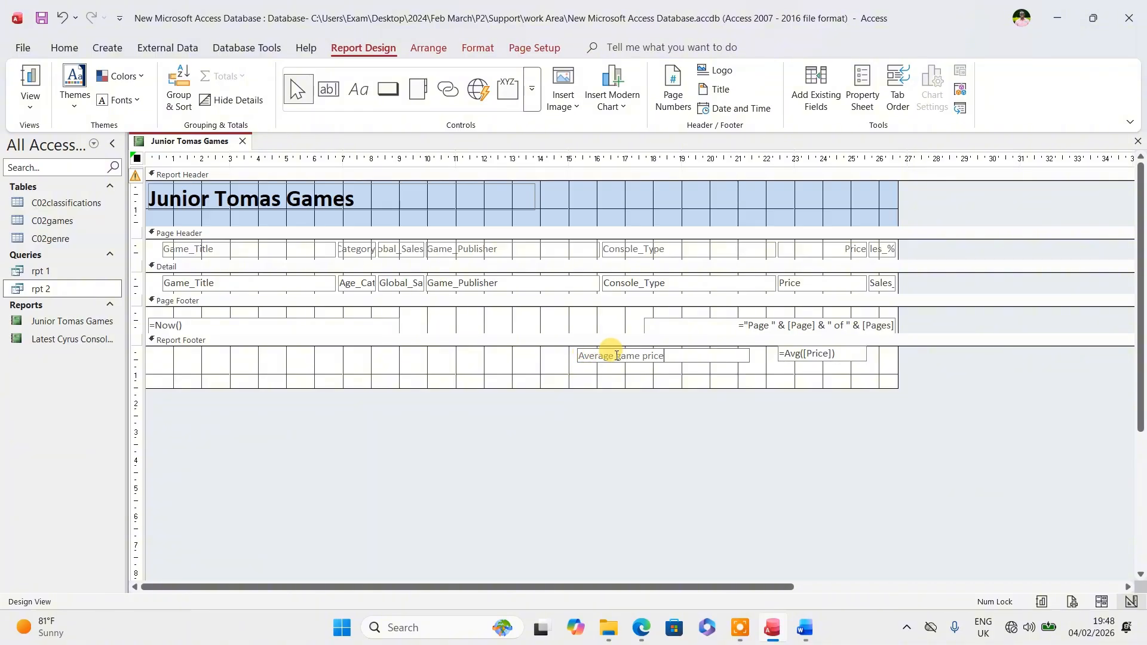
- Check the average price requirements in QP.pdf, inspect the end of the report in Report View in Access, and return to Design View
click(641, 627)
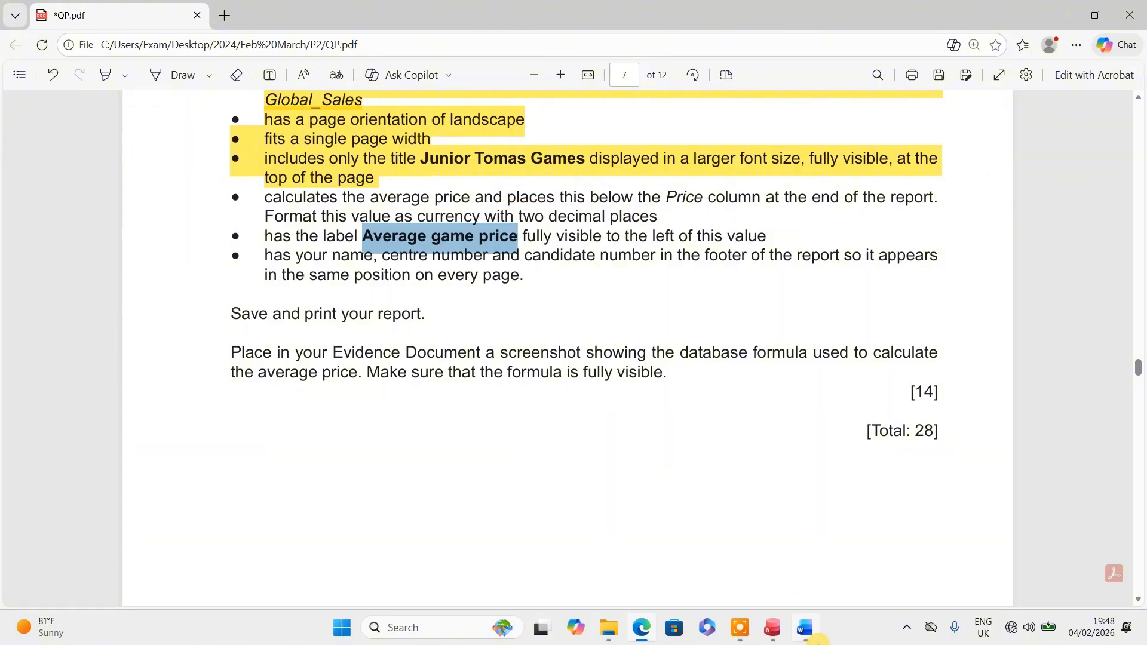
click(787, 631)
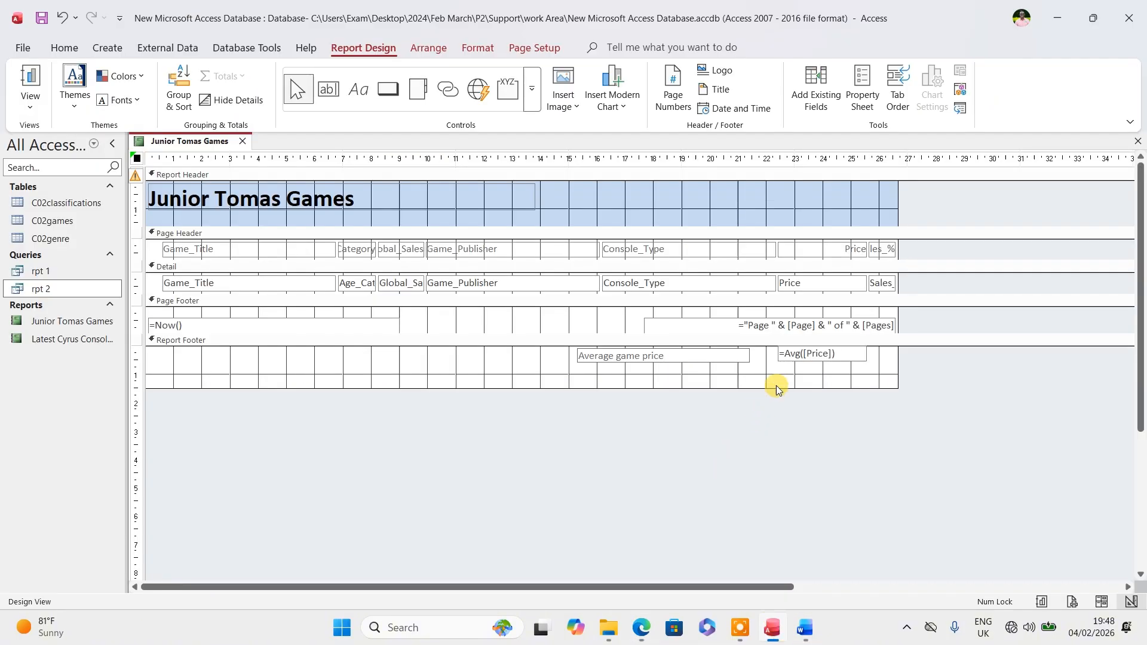
click(30, 80)
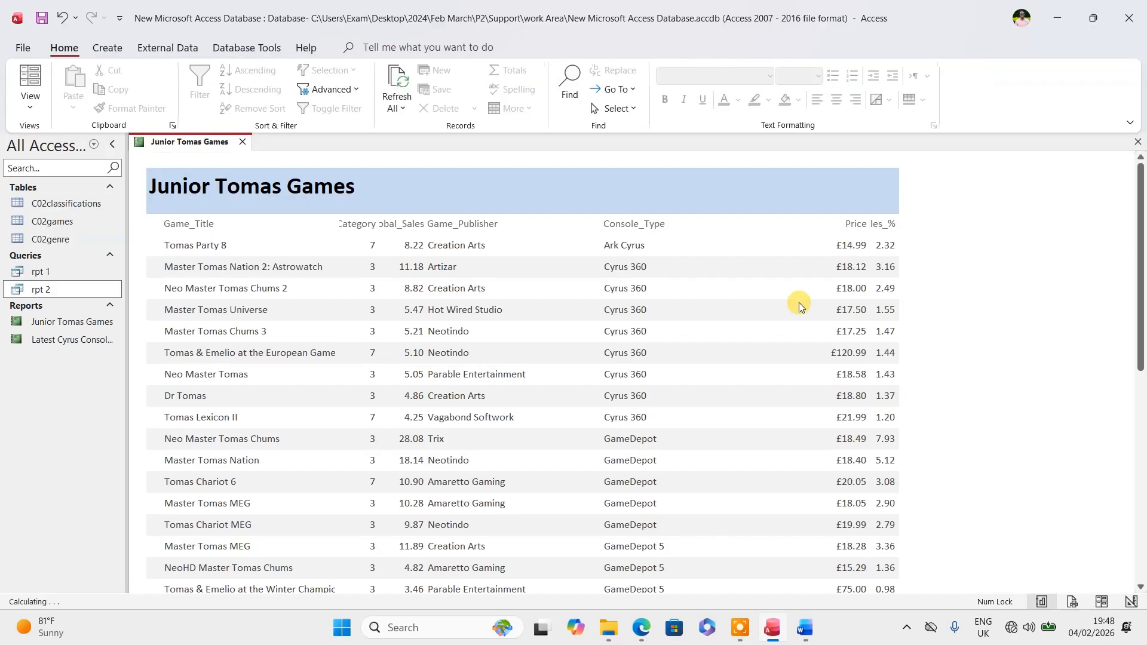
scroll(798, 301, down, 3)
scroll(796, 299, down, 10)
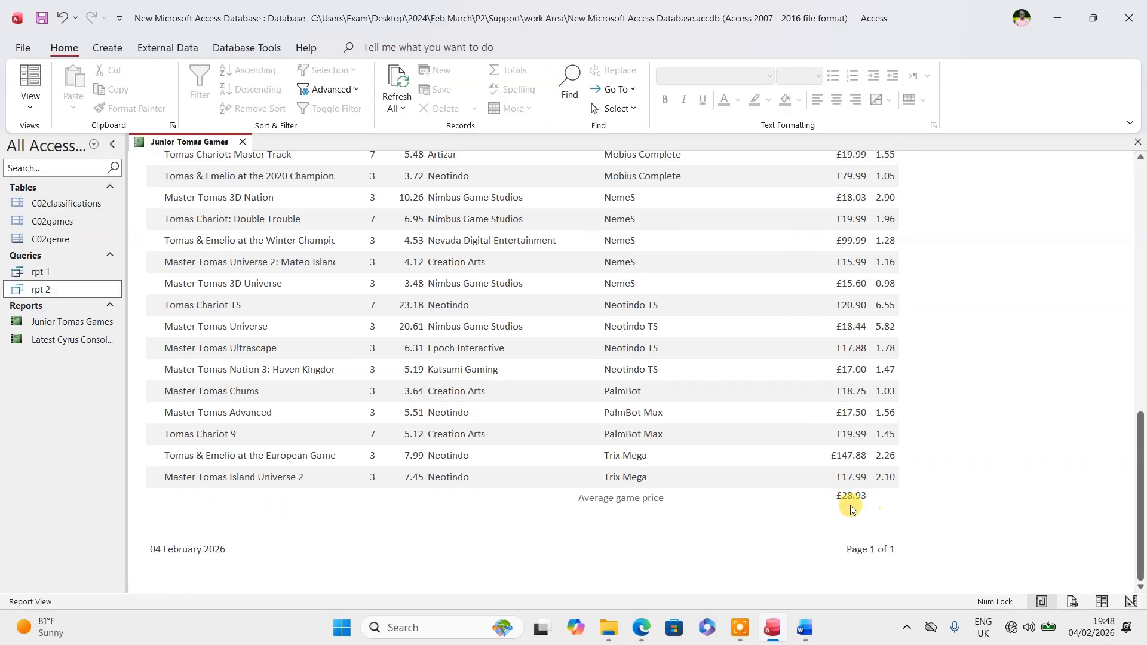
click(29, 106)
click(76, 229)
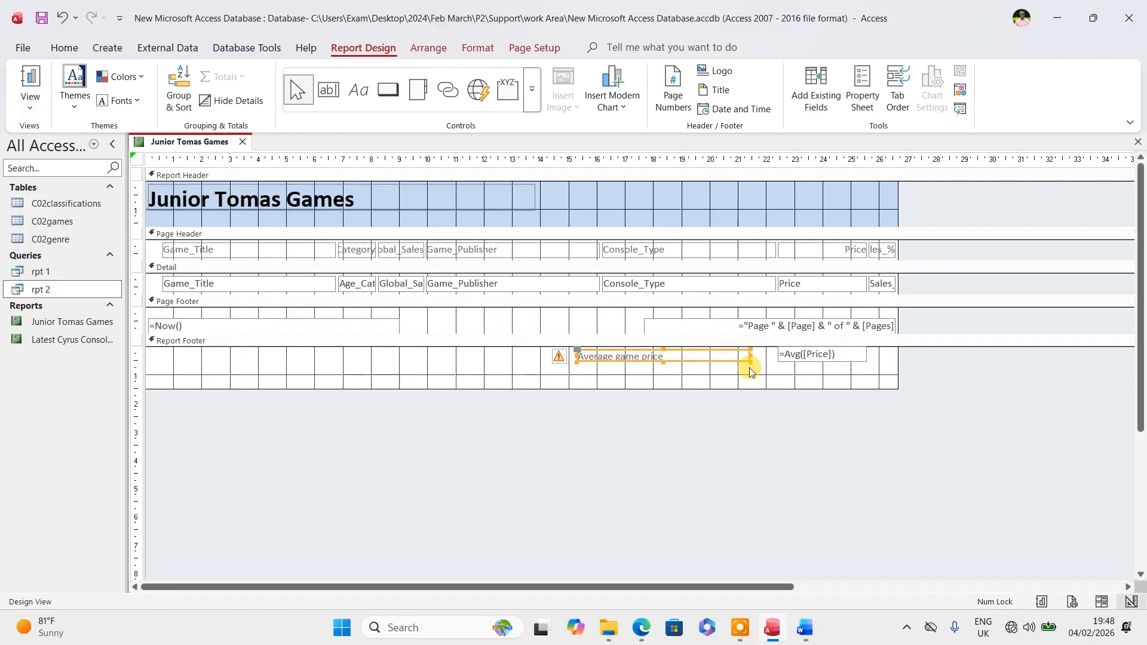
- Inspect the format properties of the average price text box in the report footer
click(805, 357)
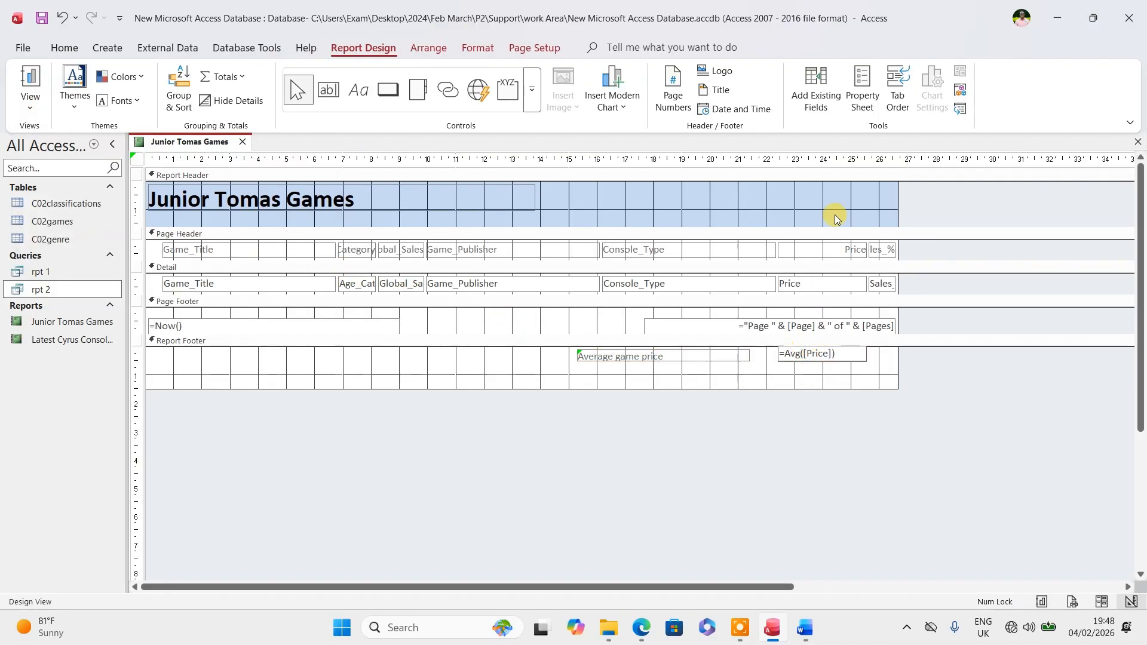
click(869, 80)
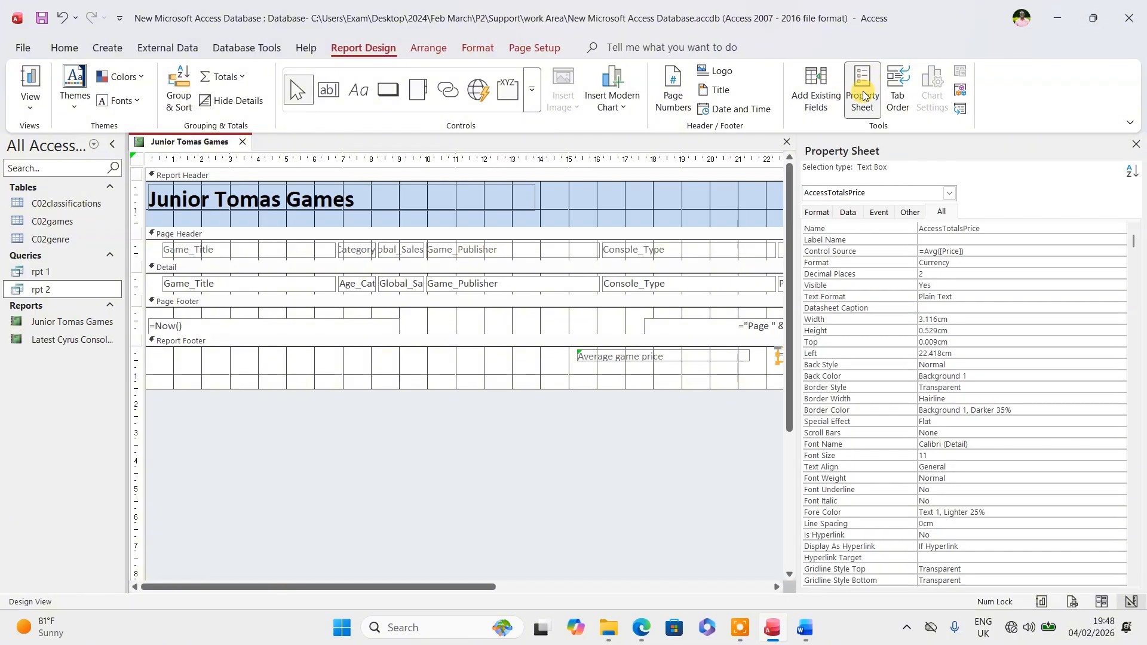
click(816, 214)
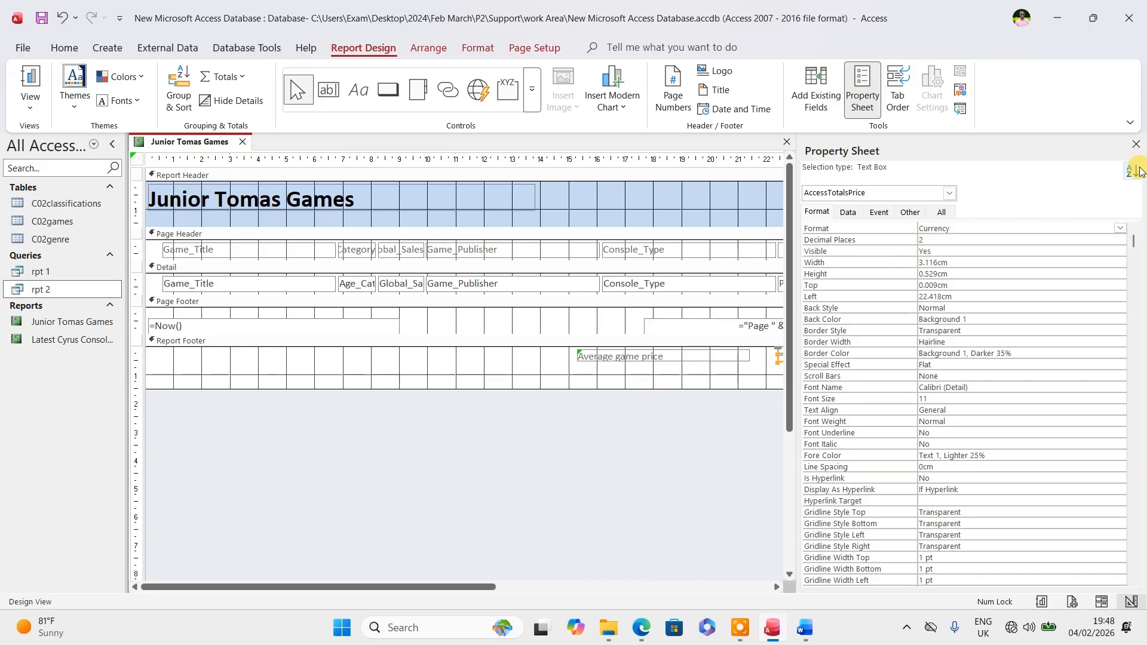
- Highlight the average price and Average game price label requirements in QP.pdf in Edge
click(1135, 145)
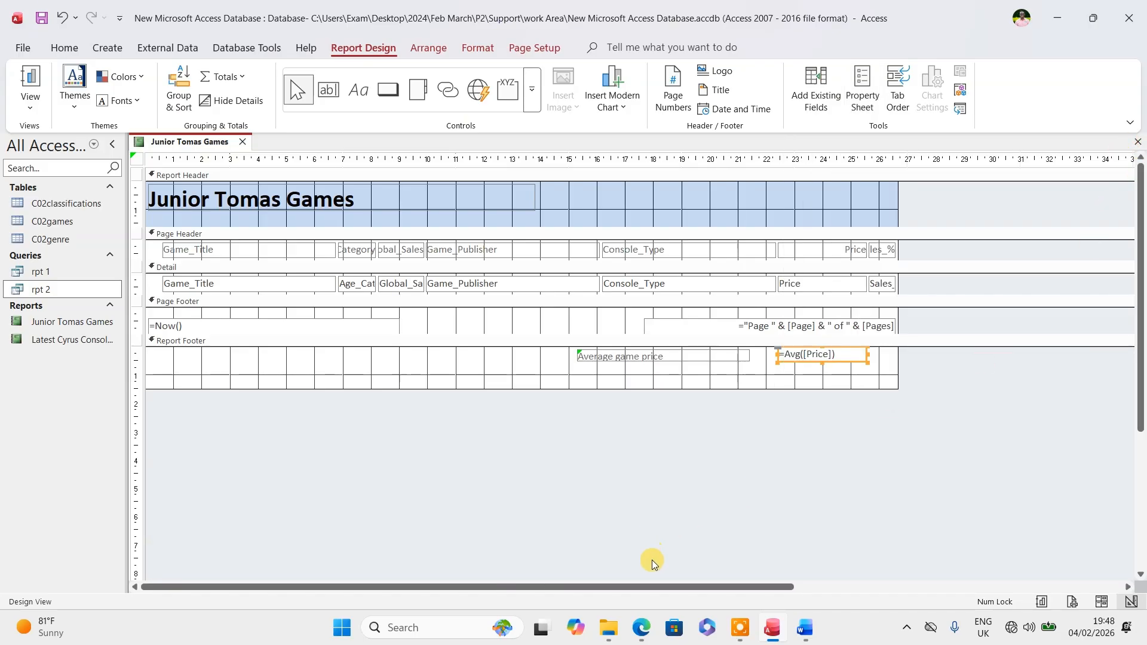
click(641, 629)
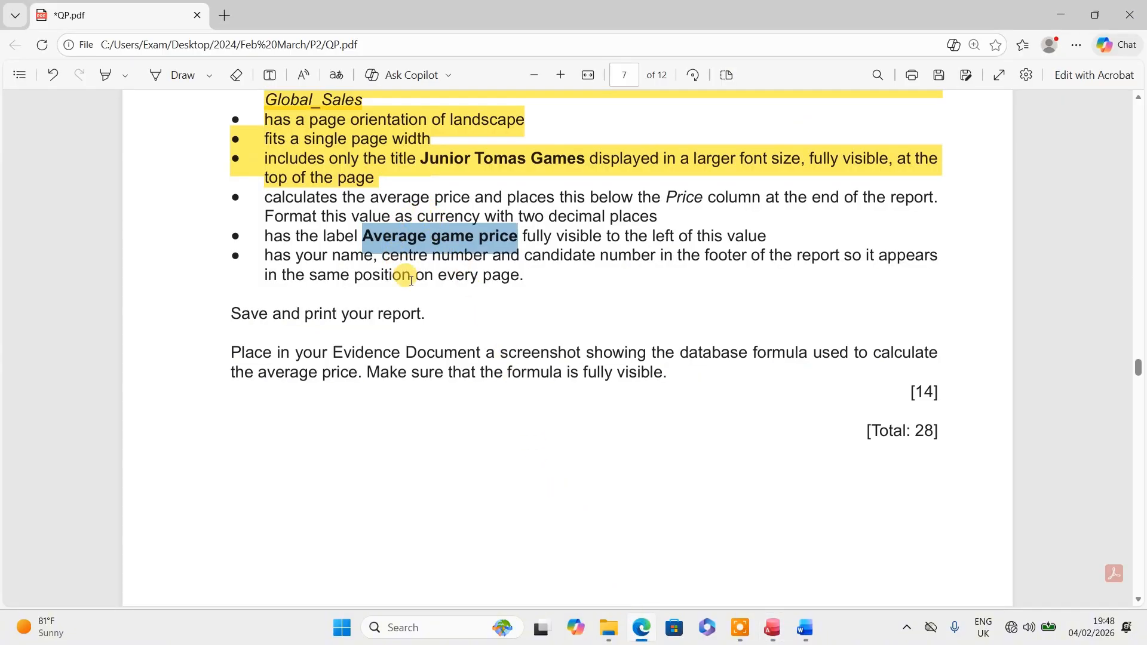
click(281, 213)
drag(265, 198, 771, 236)
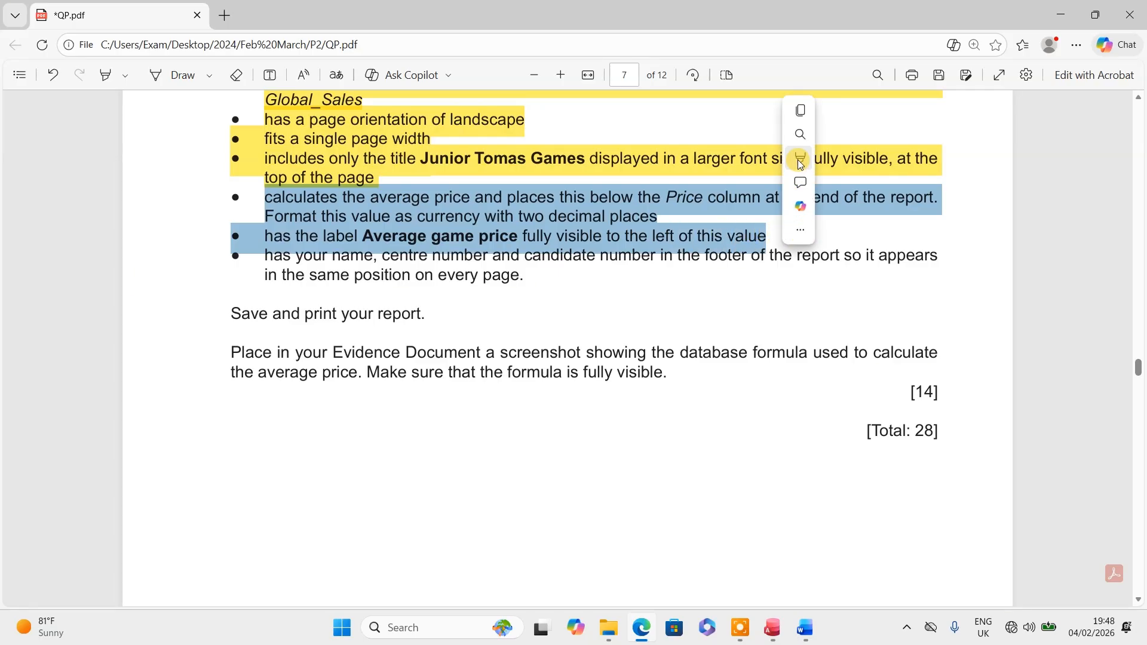
mouse_move(803, 158)
mouse_move(848, 159)
click(951, 167)
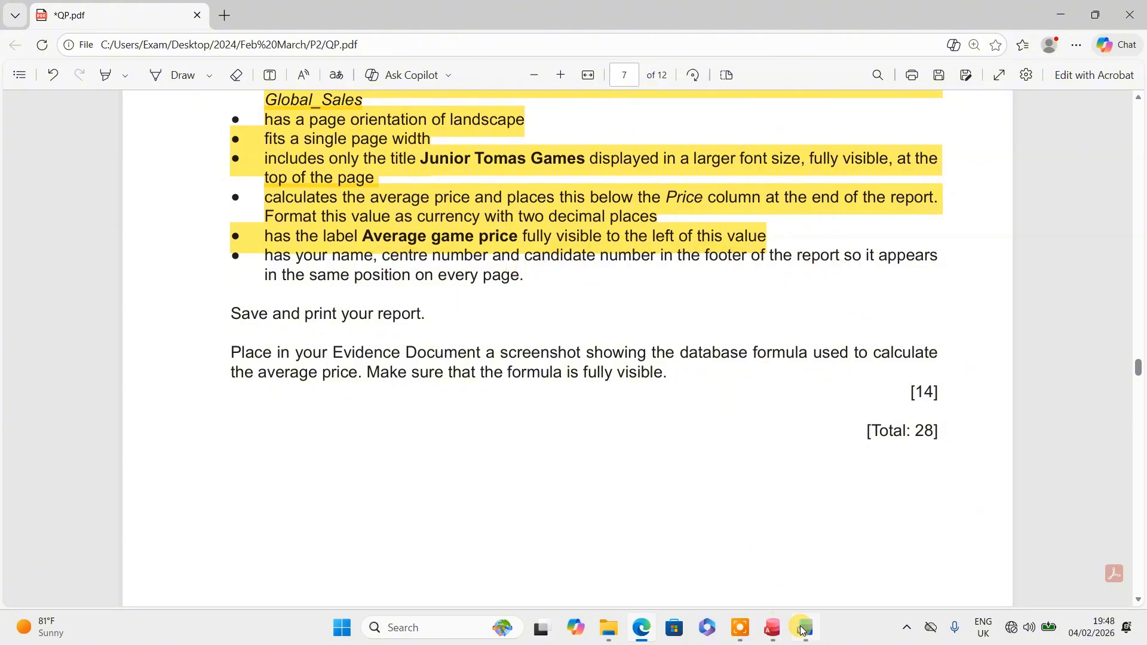
- Remove the page number and date text boxes from the report's page footer in Access
click(772, 627)
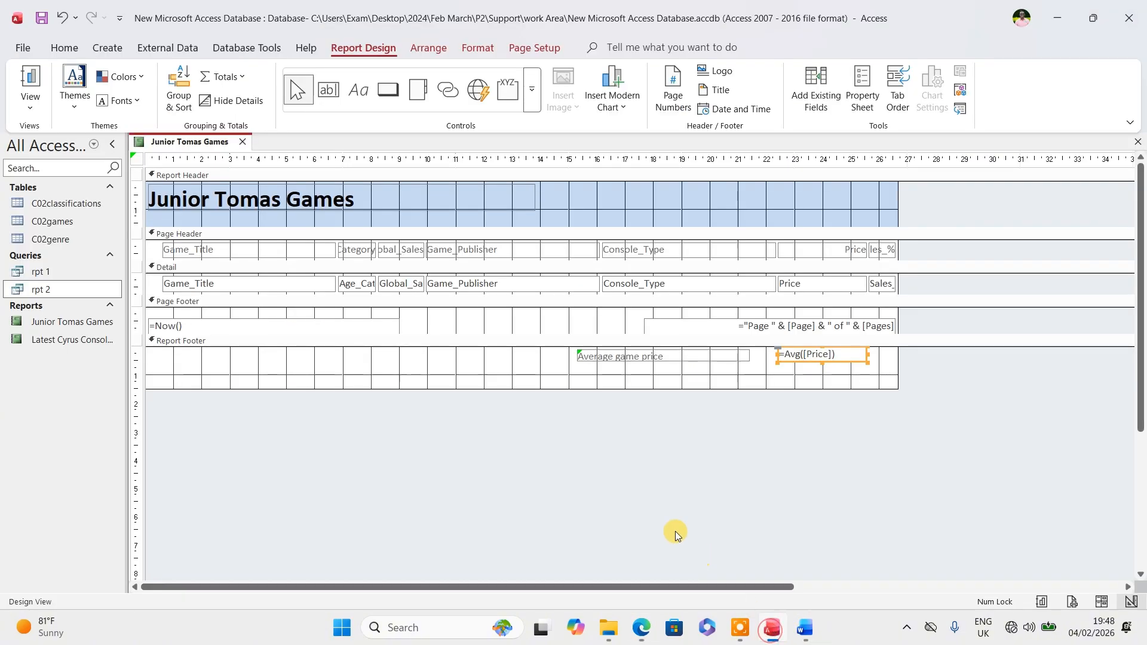
click(657, 320)
key(Delete)
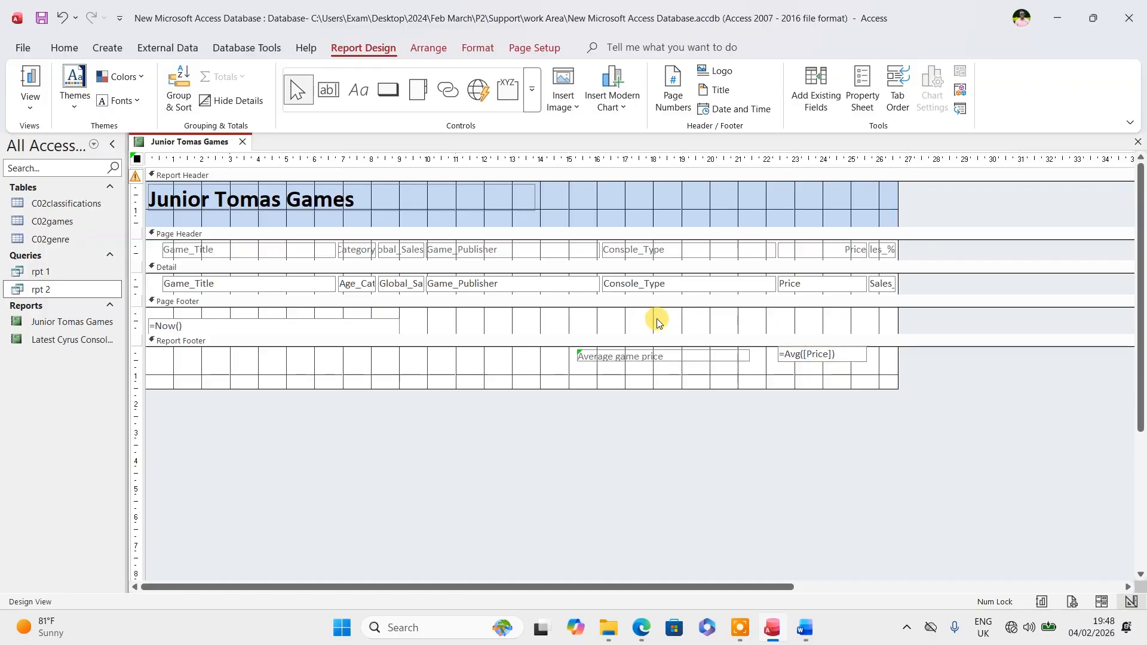
click(250, 321)
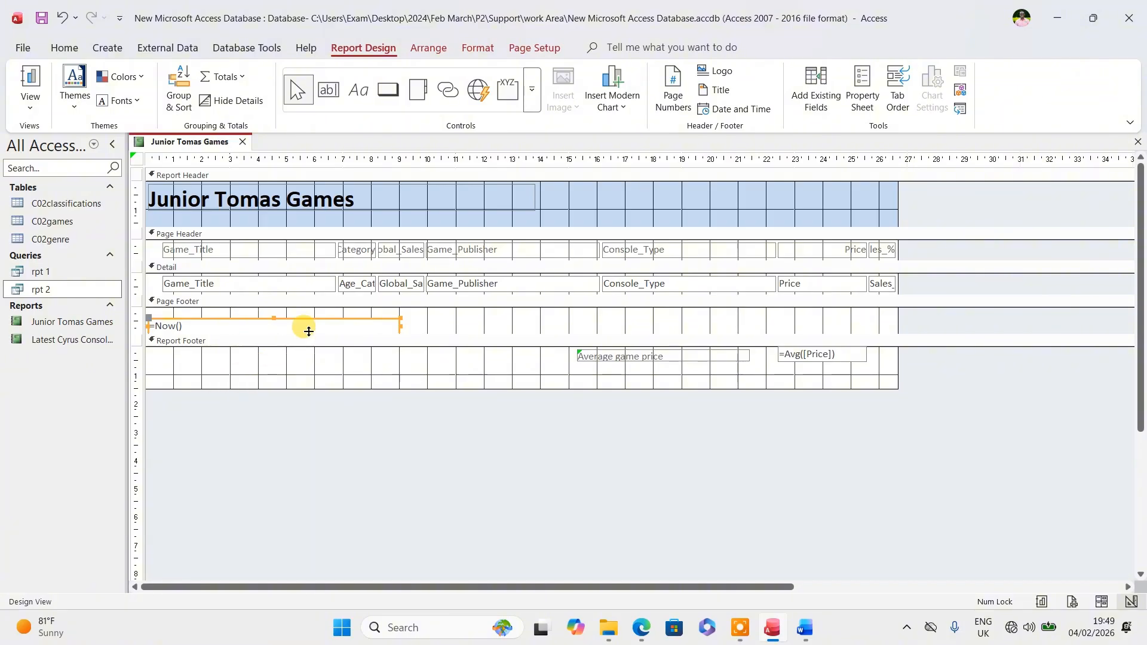
key(Delete)
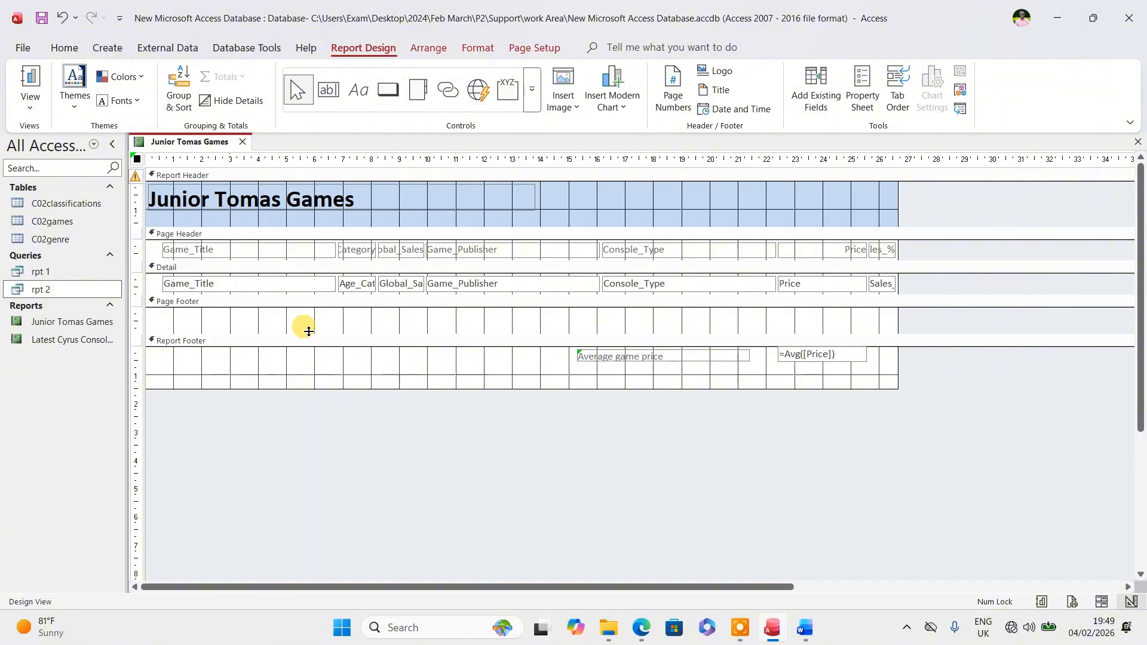
- Draw a label about 10 cm wide in the page footer with the candidate's name, centre number and candidate number in black text
click(359, 91)
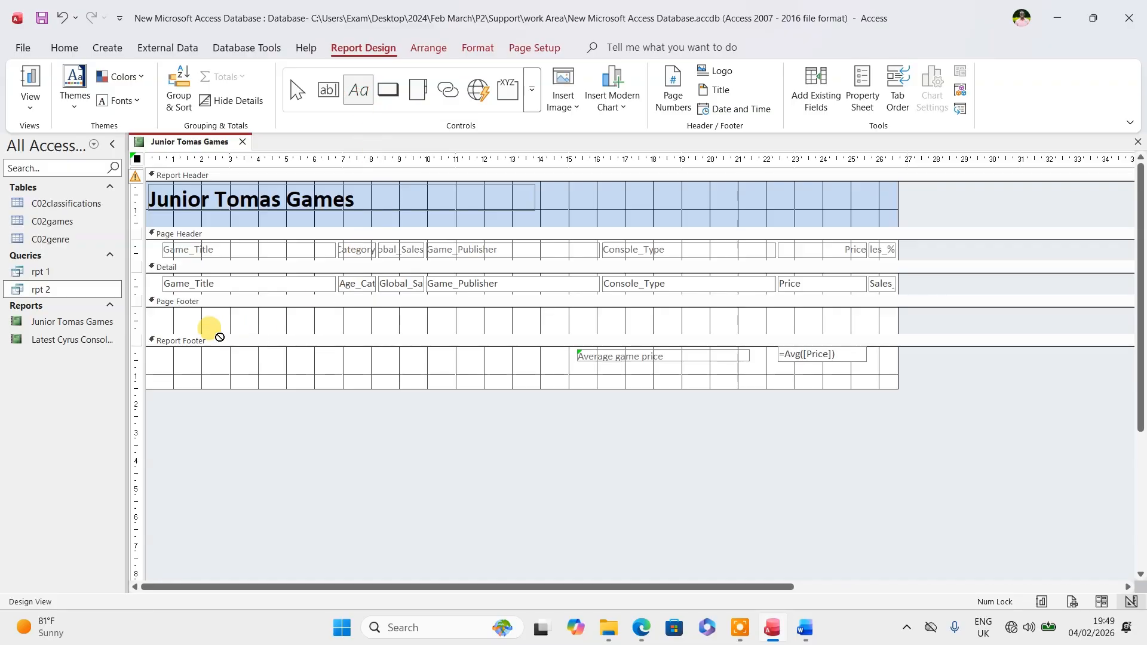
drag(166, 313, 441, 333)
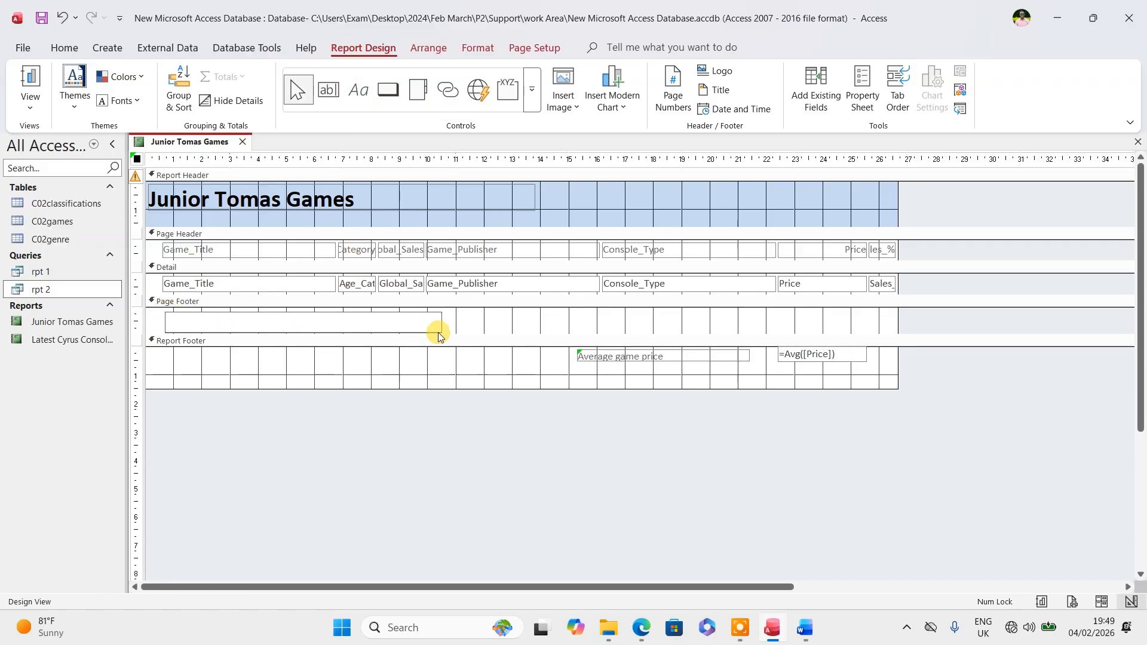
key(Caps_Lock)
text(GG, UXXXX, 1234)
click(440, 323)
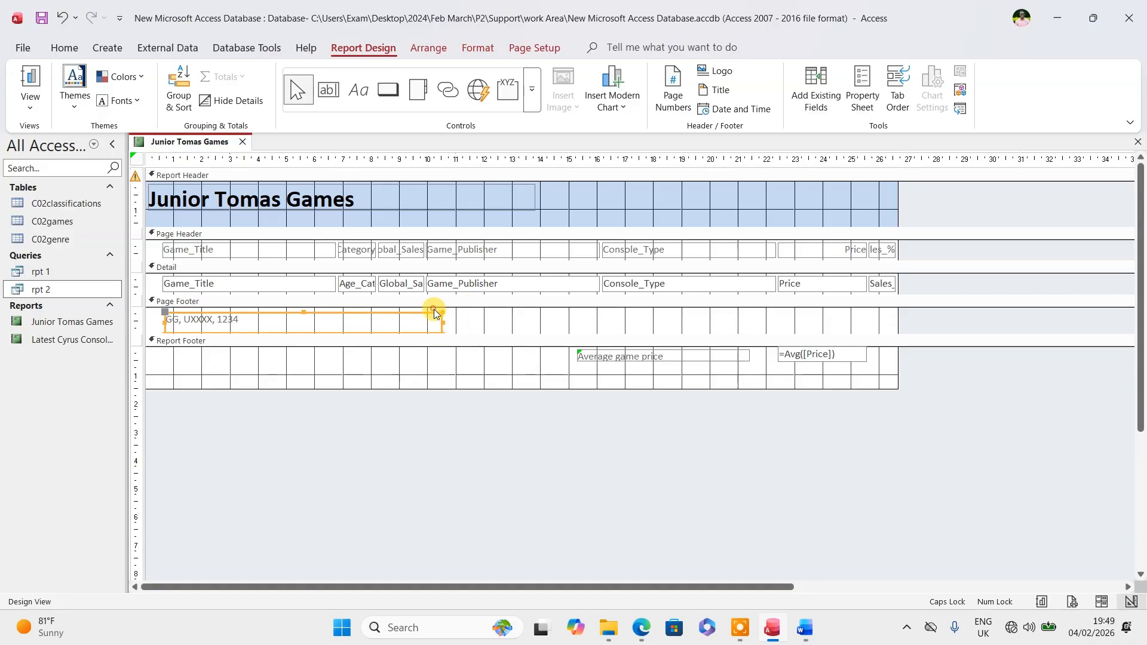
click(433, 310)
click(434, 313)
click(472, 48)
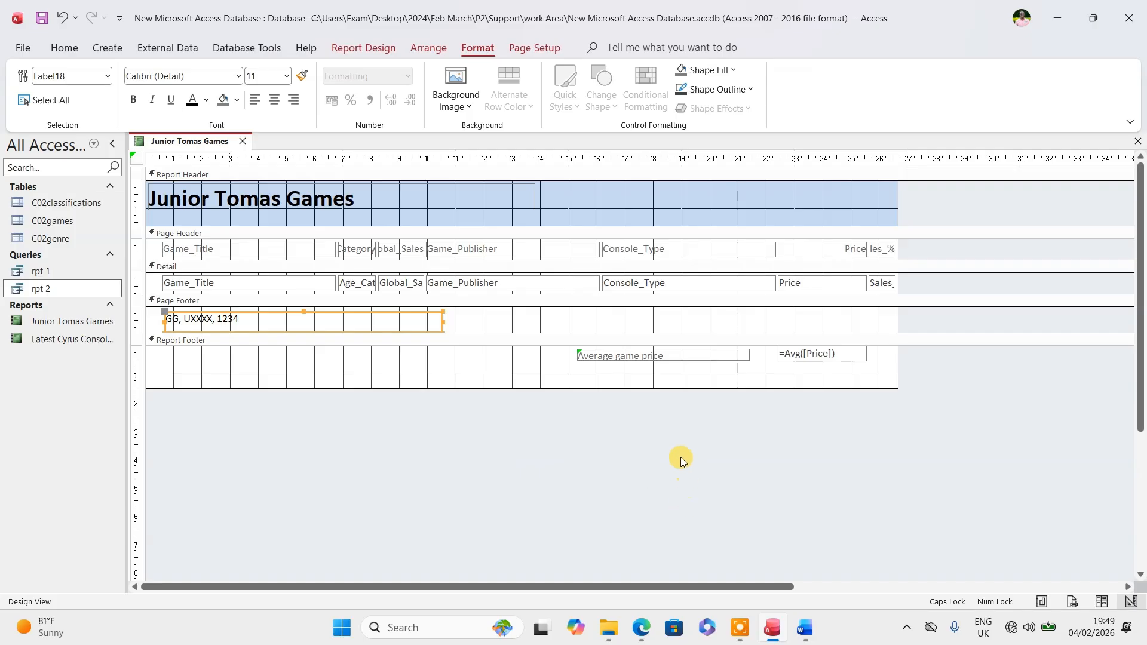
- Highlight the requirement for the name, centre number and candidate number in the footer in QP.pdf in Edge
click(640, 626)
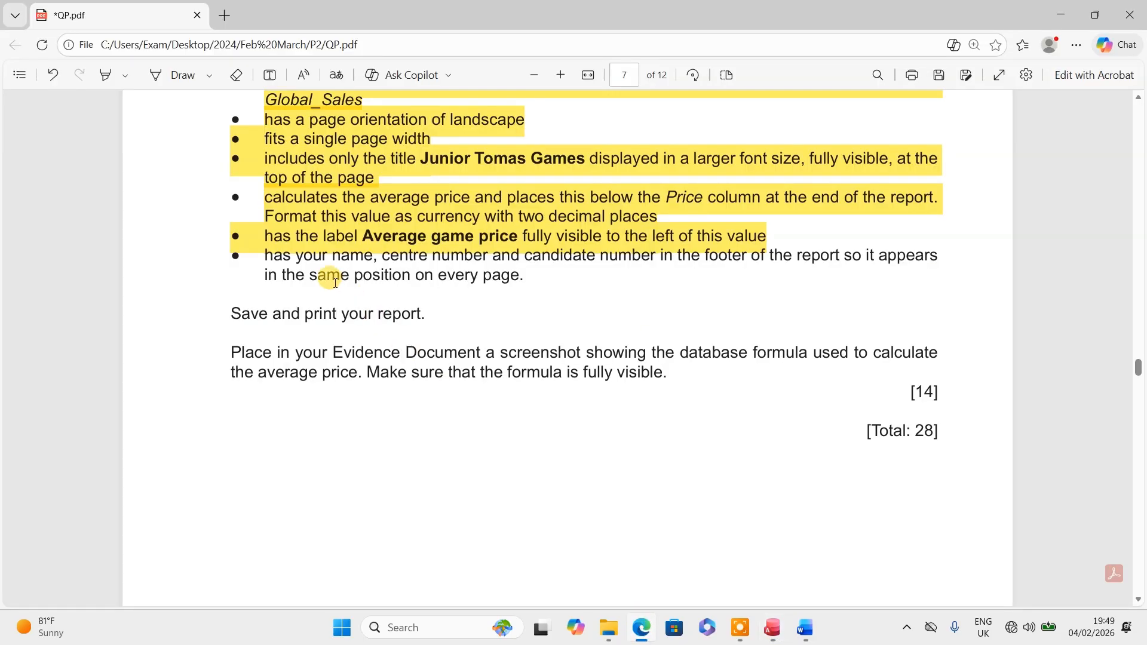
drag(527, 280, 257, 252)
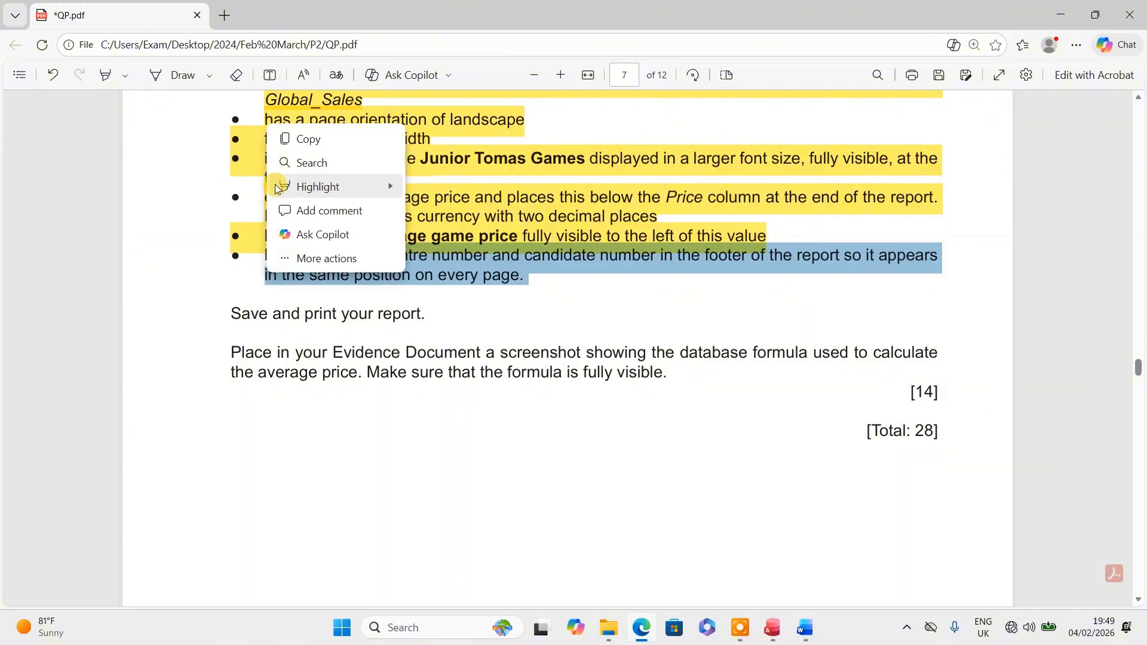
mouse_move(275, 184)
click(437, 183)
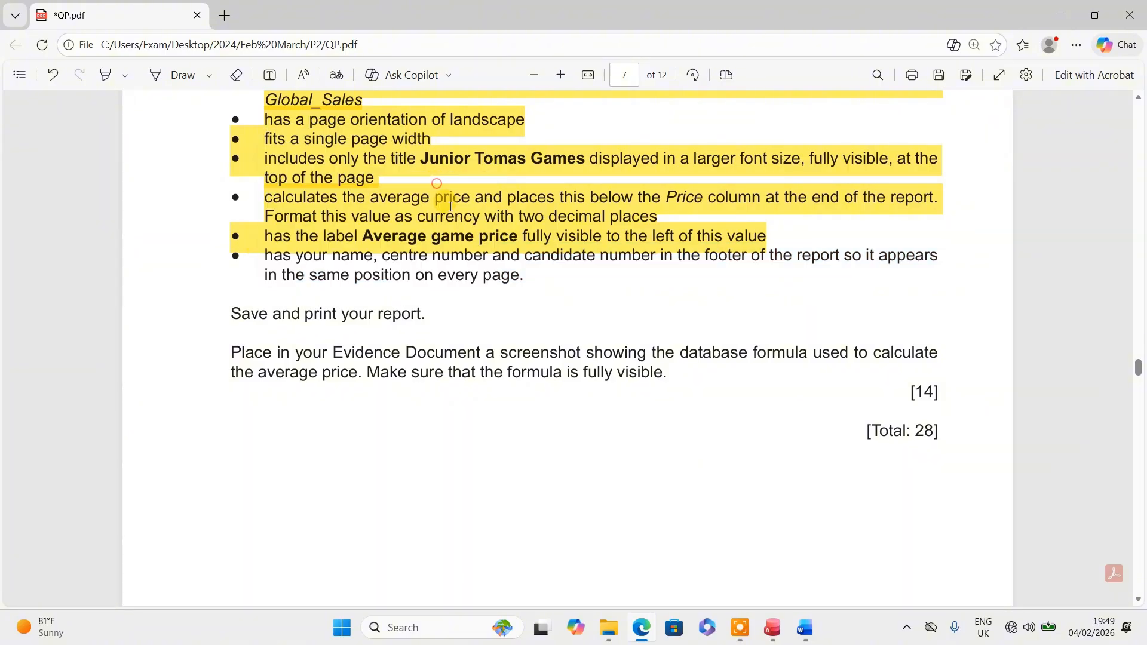
- Review the whole report in Report View in Access, including the average price and the footer details
click(772, 627)
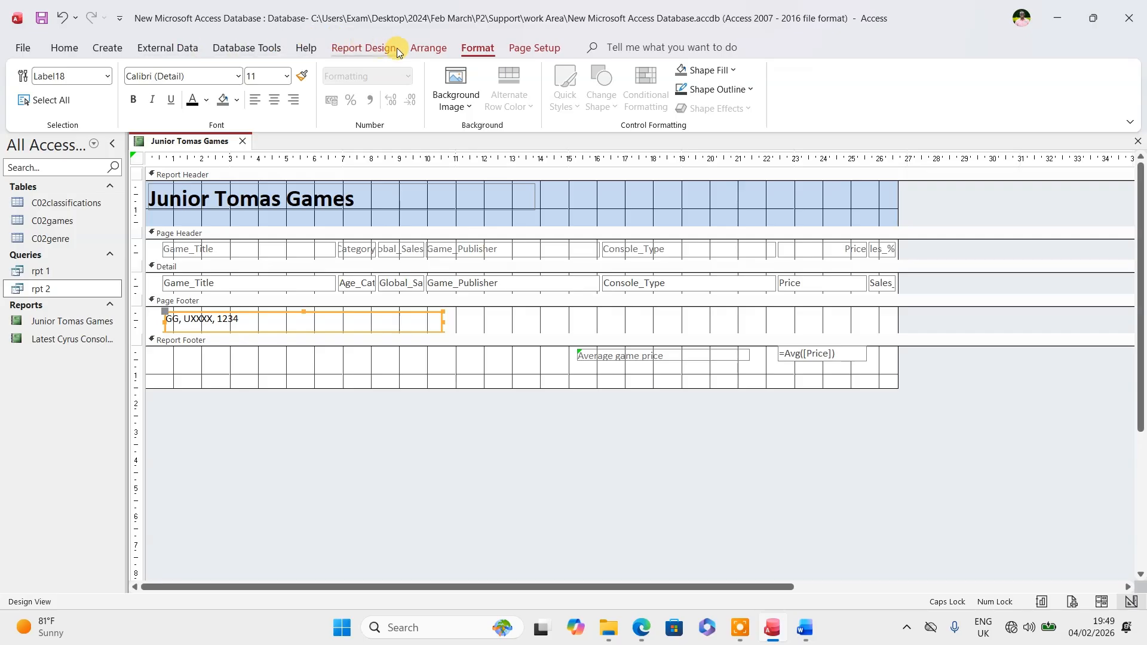
click(364, 48)
click(30, 73)
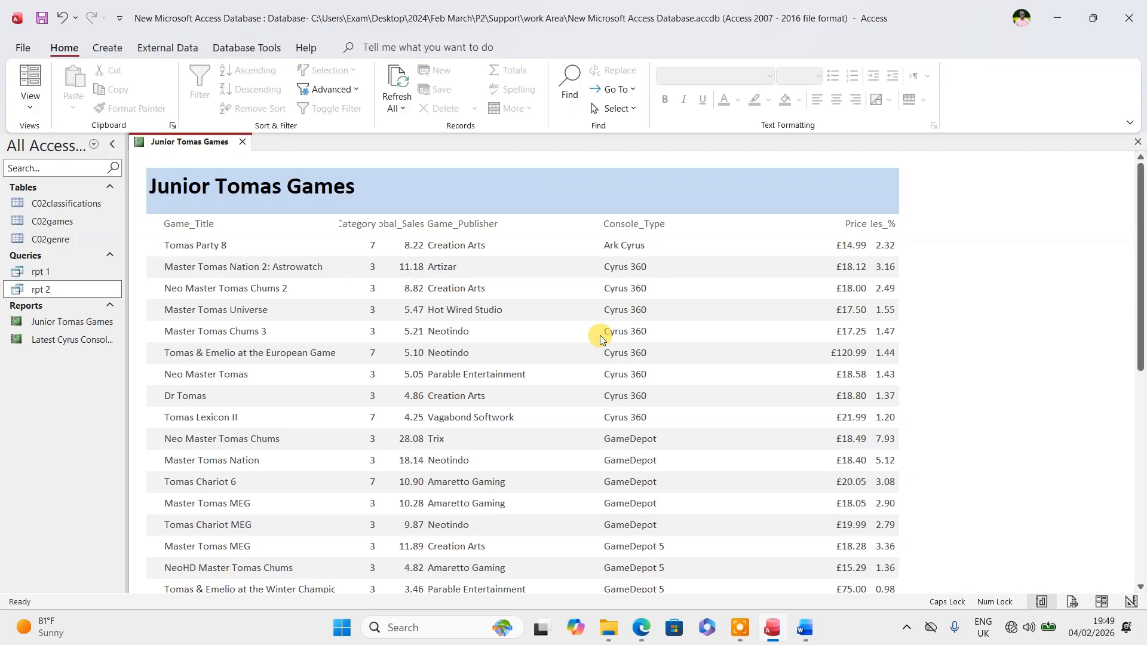
scroll(617, 338, down, 15)
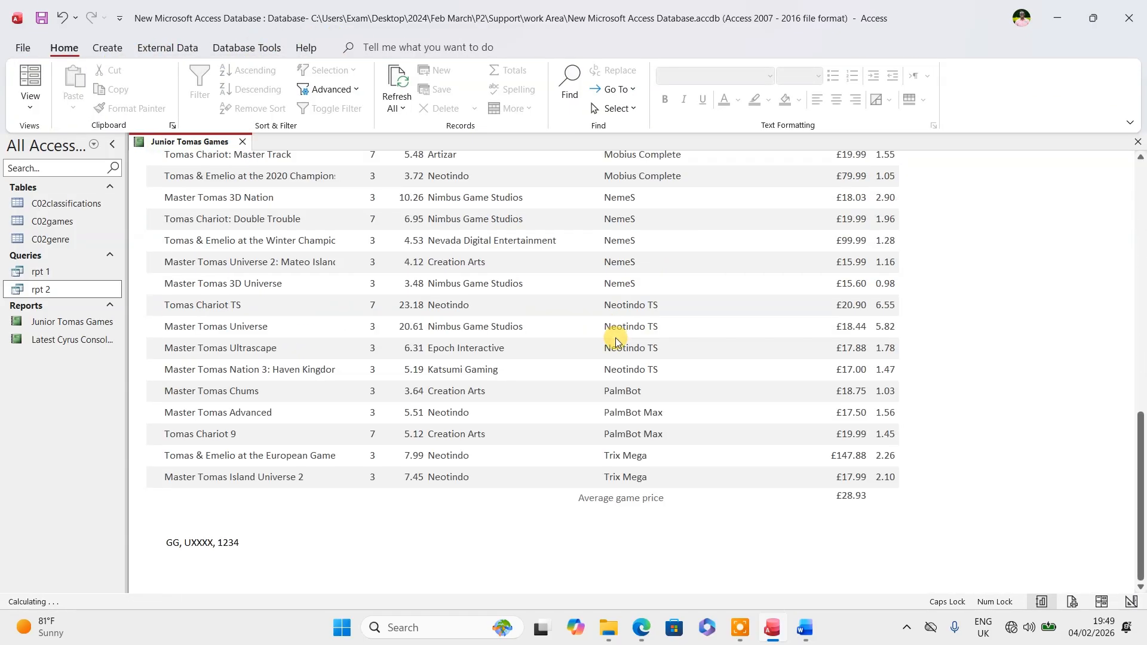
scroll(442, 385, up, 10)
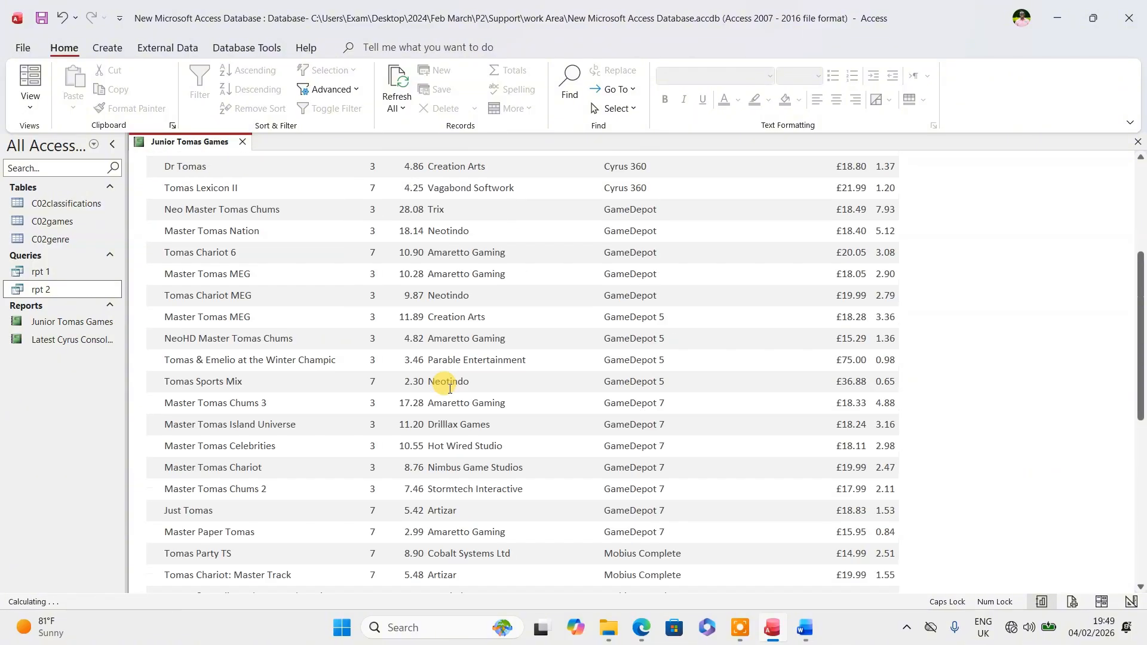
scroll(217, 255, up, 3)
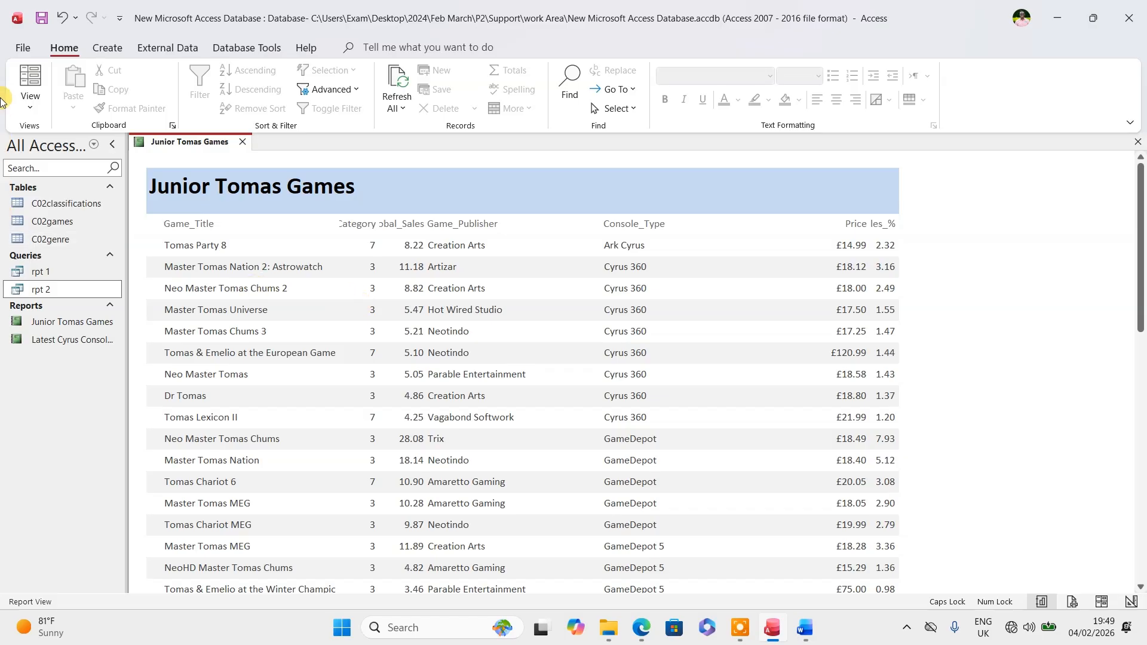
- Switch the report to Layout View, shift the Game_Title values left and widen the Age_Category heading leftwards
click(29, 102)
click(65, 198)
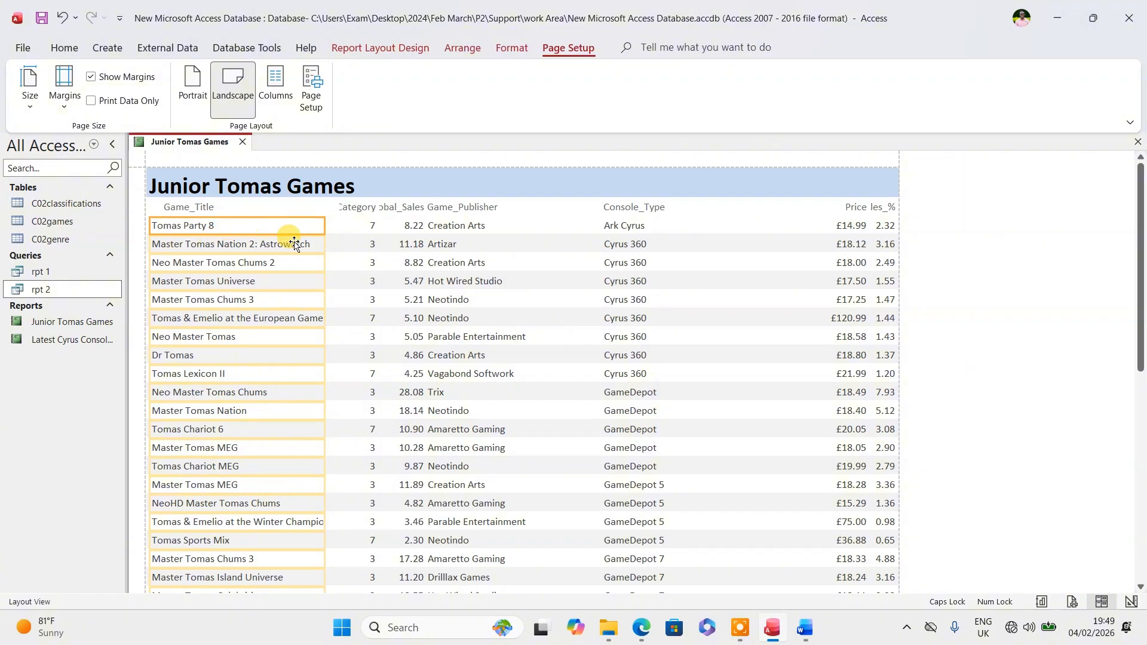
click(345, 207)
drag(339, 207, 319, 206)
- Shift the Price values and heading left in a narrower column, and widen the Sales_% heading to fit its full text
click(853, 231)
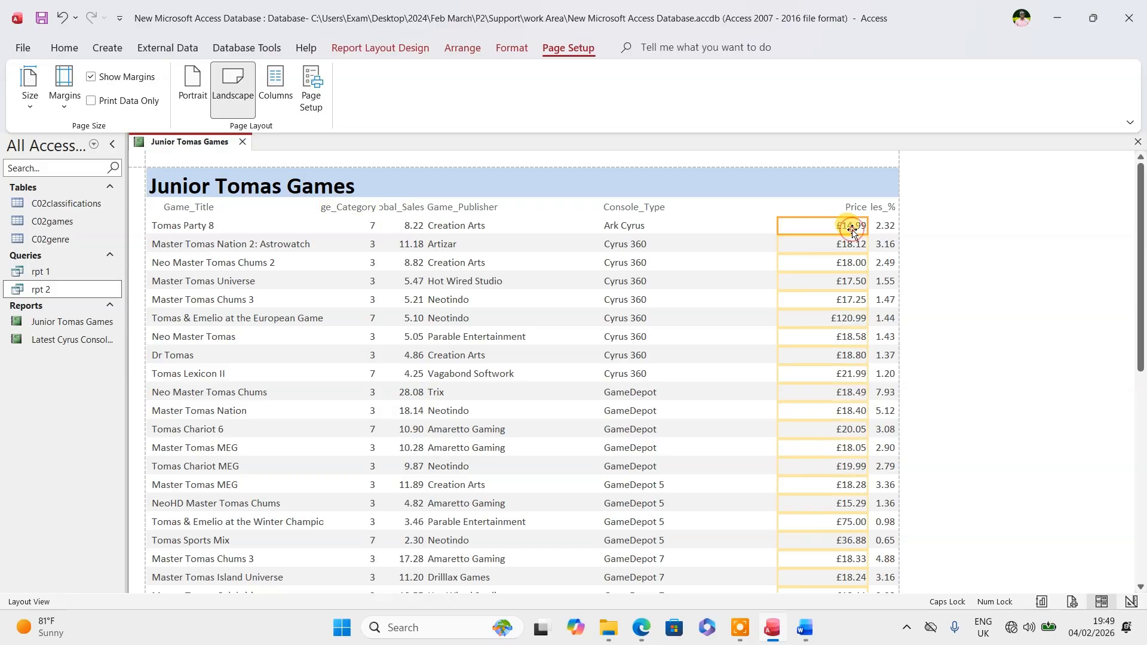
key(Left)
key(Left)
key(Left)
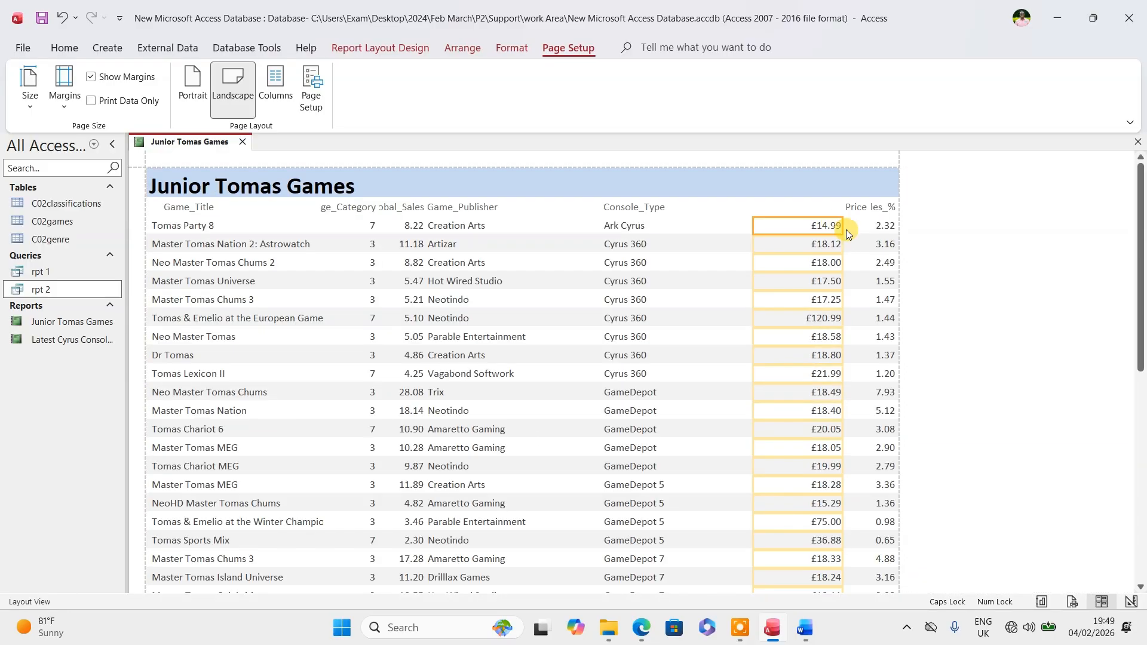
drag(754, 221, 793, 207)
click(849, 206)
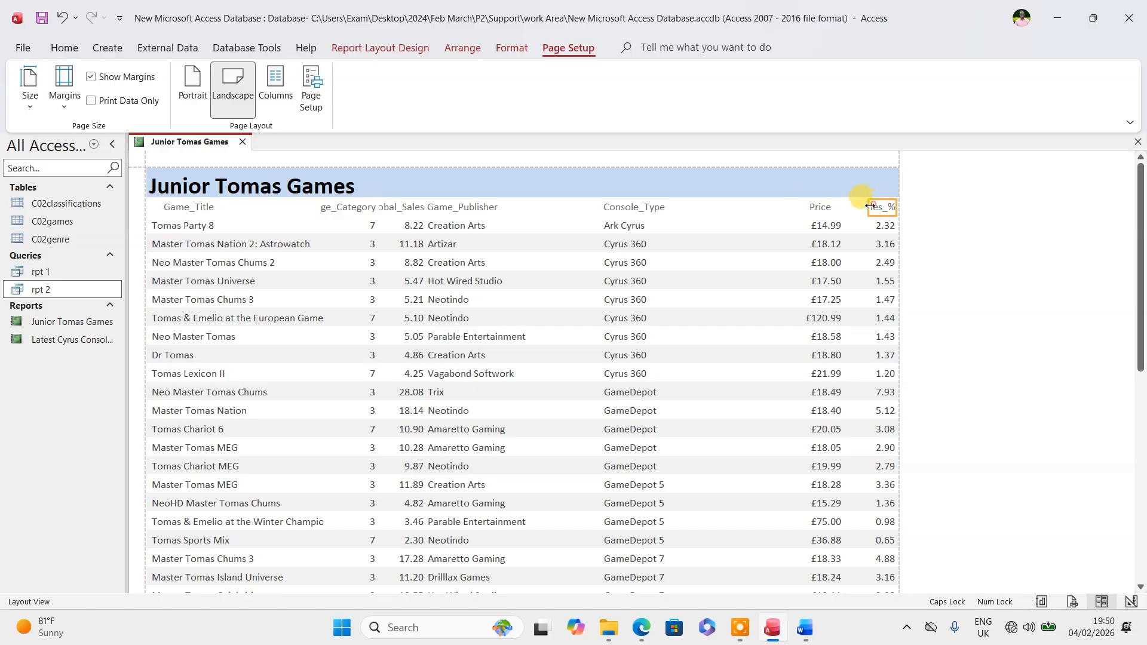
drag(870, 206, 845, 210)
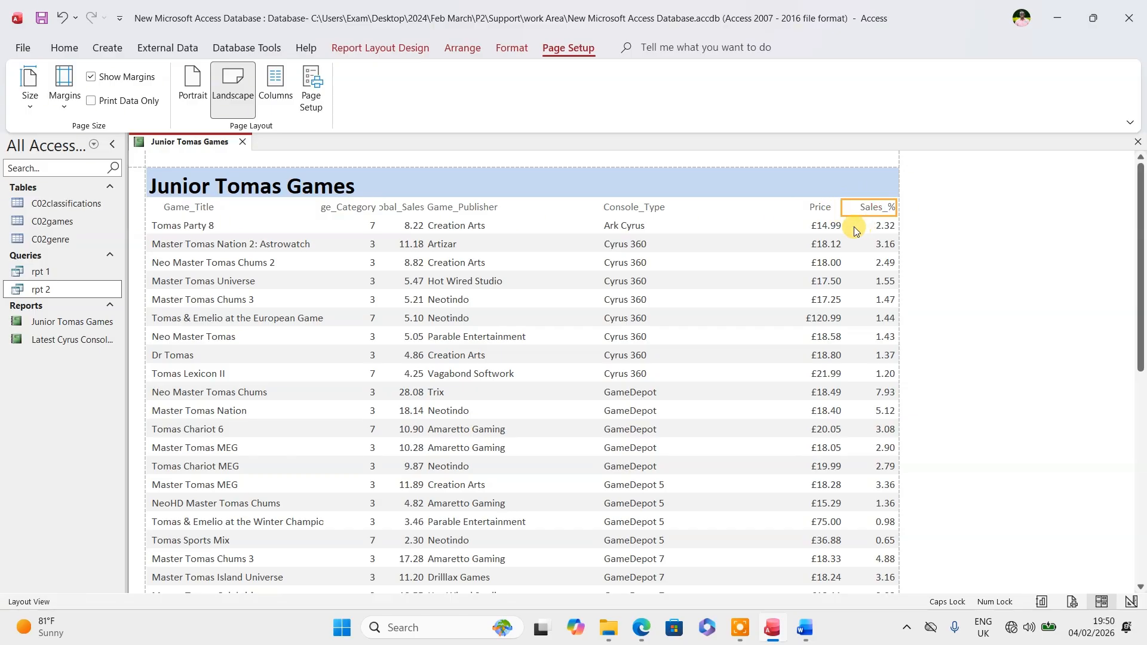
- Move the Console_Type values slightly right and narrow their column to fit the console names
click(623, 226)
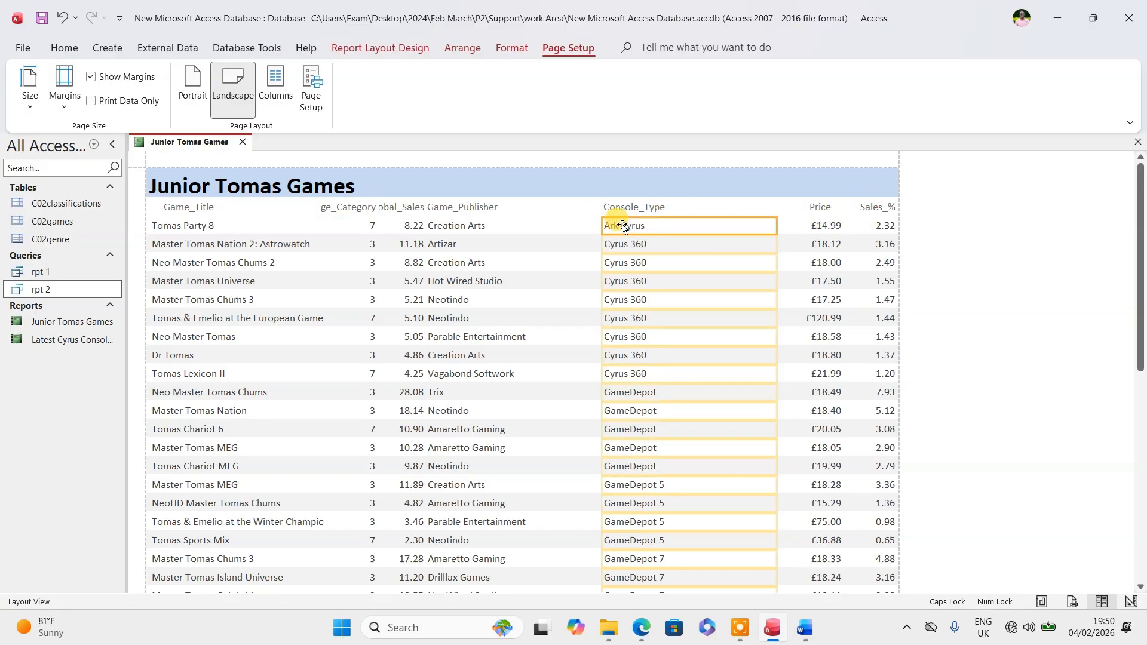
key(Right)
key(Right)
key(Right)
key(Right)
key(Right)
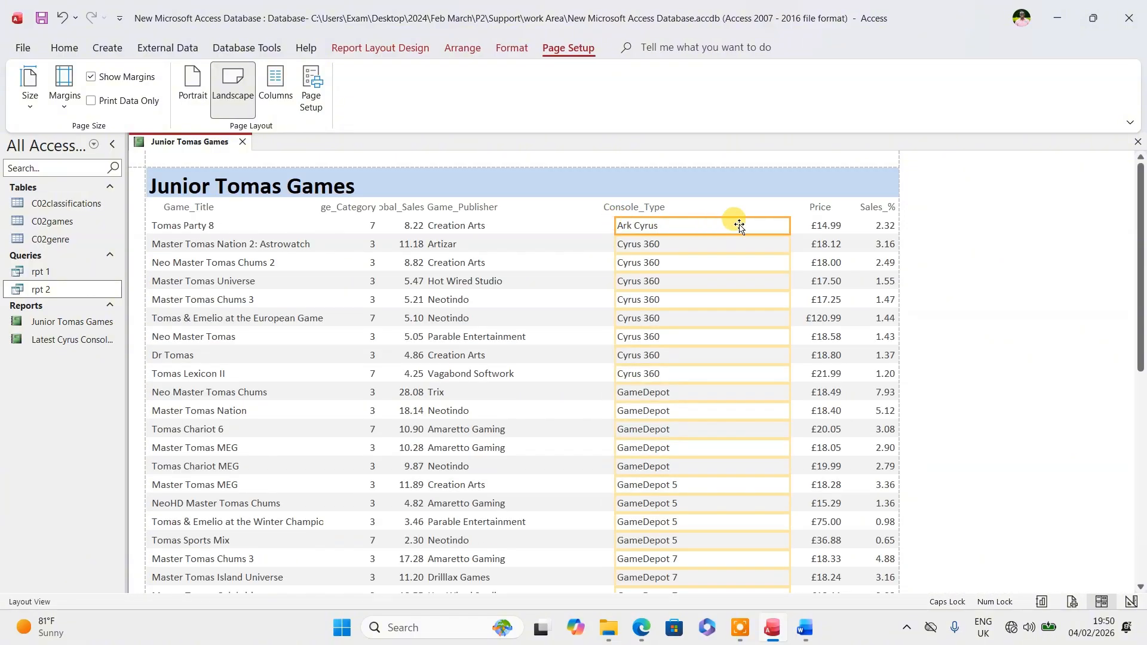
drag(789, 227, 711, 231)
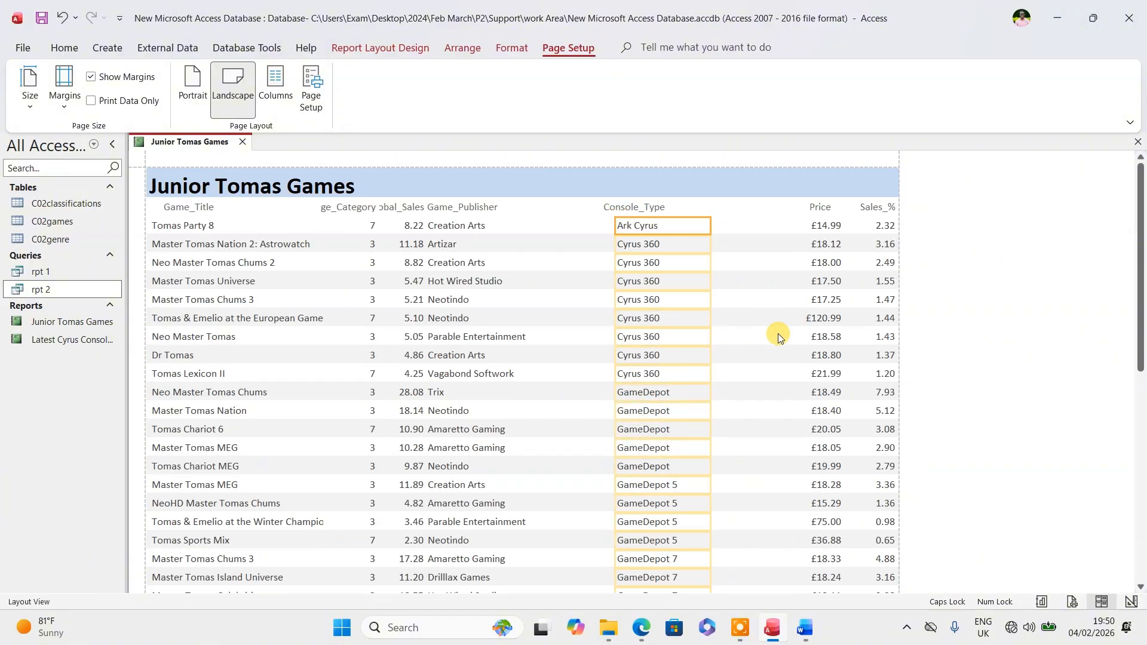
- Check the narrowed column down to the report's end, move the Console_Type values further right and align the heading's left edge with them
scroll(776, 332, down, 5)
scroll(761, 332, down, 2)
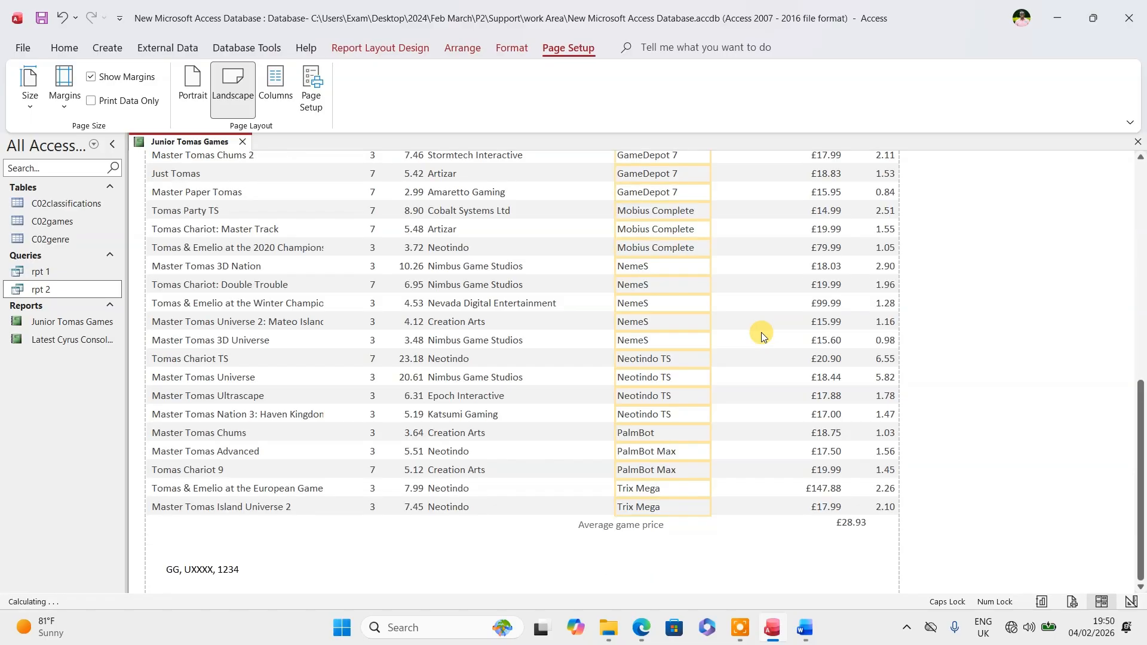
scroll(761, 332, up, 8)
key(Right)
key(Right)
key(Right)
key(Right)
key(Right)
key(Right)
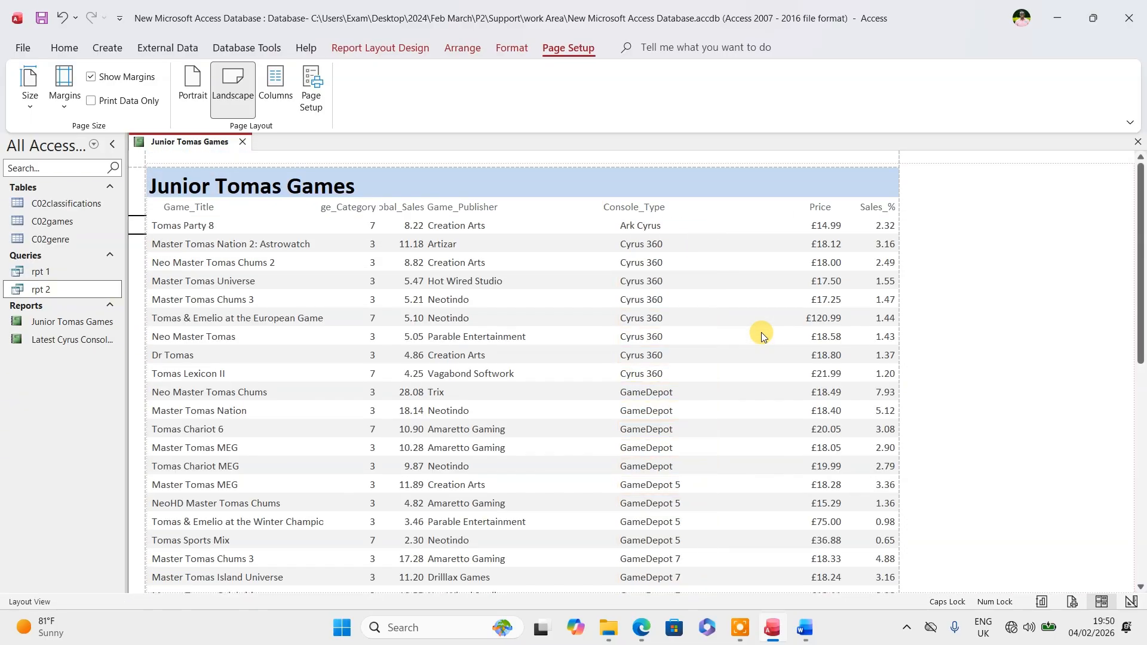
key(Right)
key(Right)
key(Right)
key(Right)
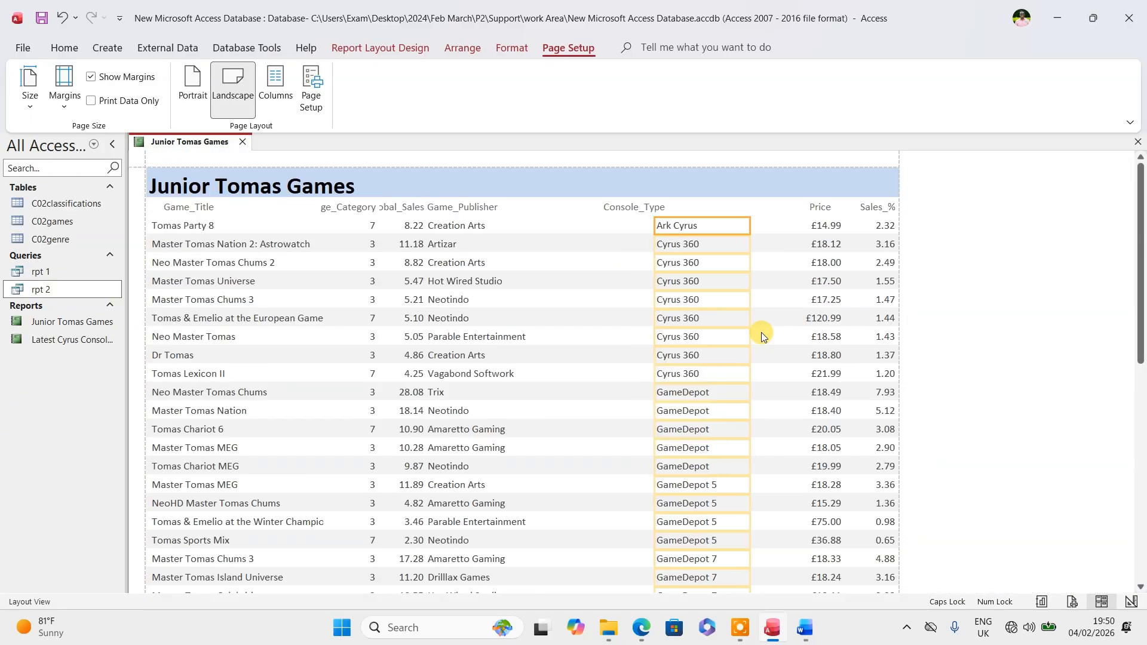
click(628, 209)
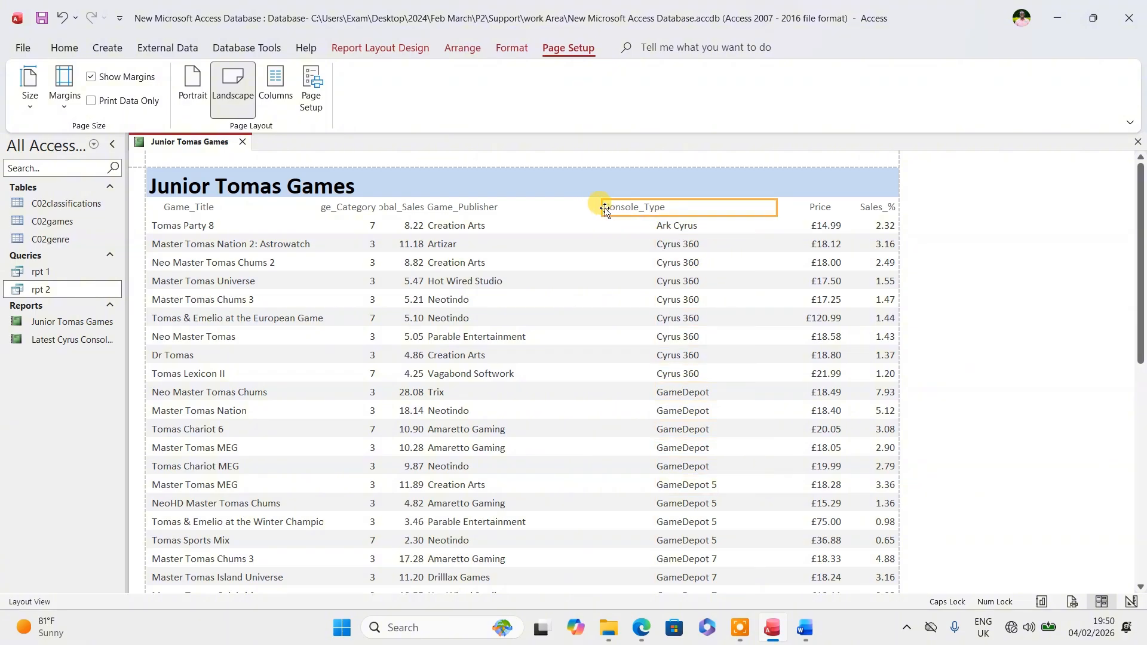
drag(601, 207, 655, 206)
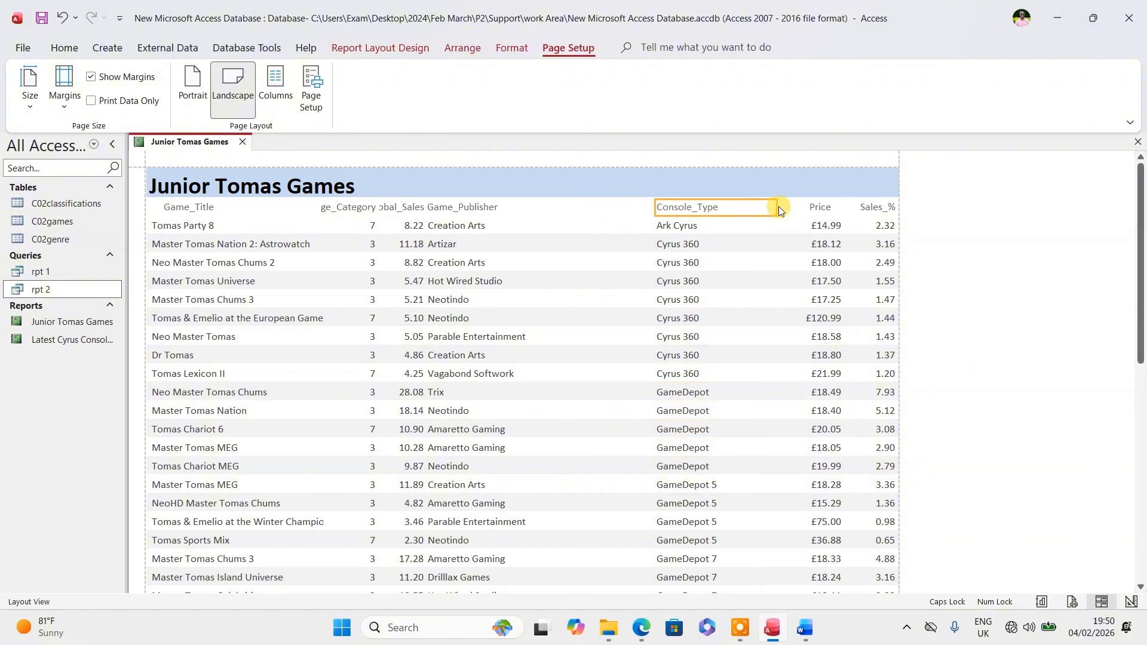
click(774, 207)
- Shift the Game_Publisher values and heading right, and narrow both to fit their text
click(452, 225)
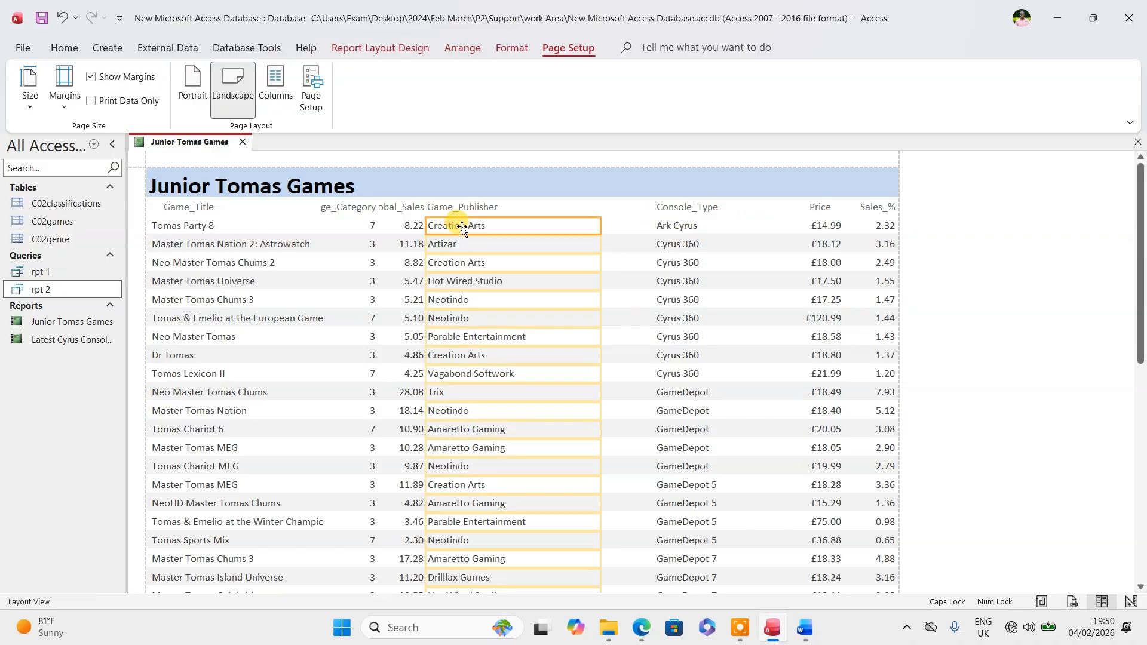
key(Right)
key(Right)
key(Right)
key(Right)
key(Right)
key(Right)
key(Right)
key(Right)
key(Right)
key(Right)
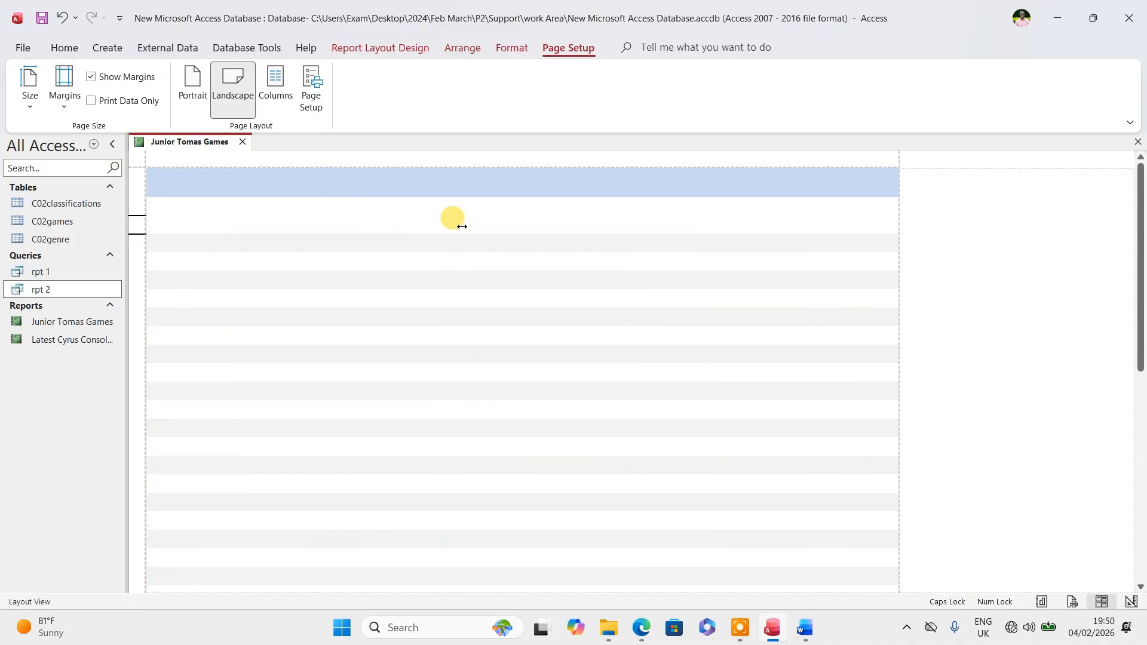
scroll(545, 281, down, 10)
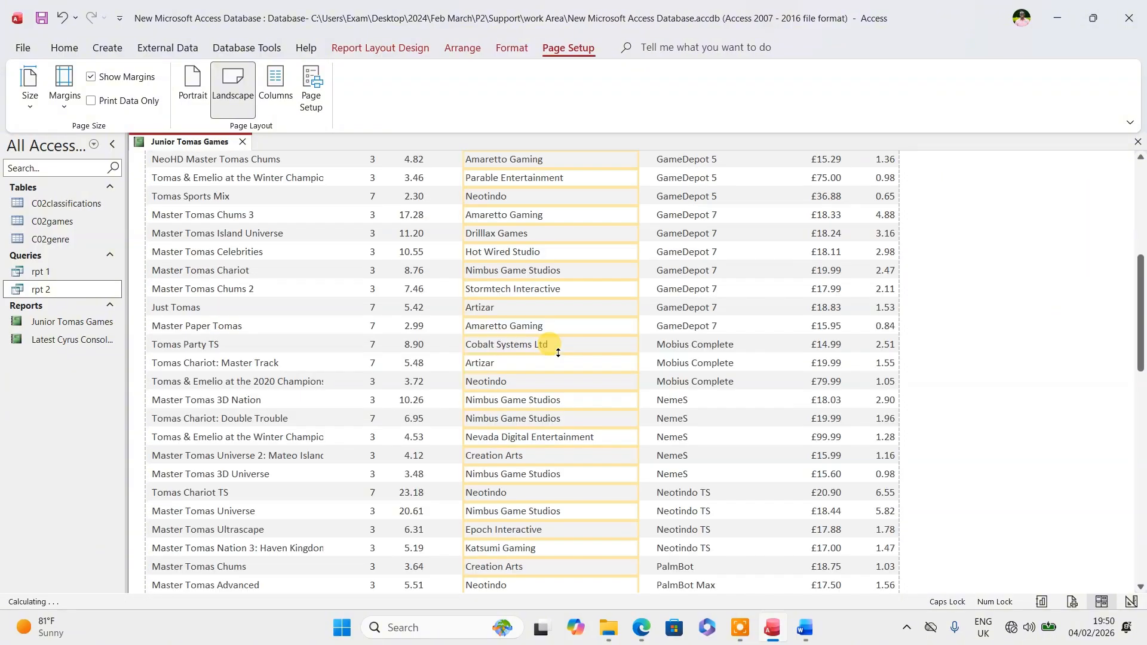
scroll(558, 352, down, 2)
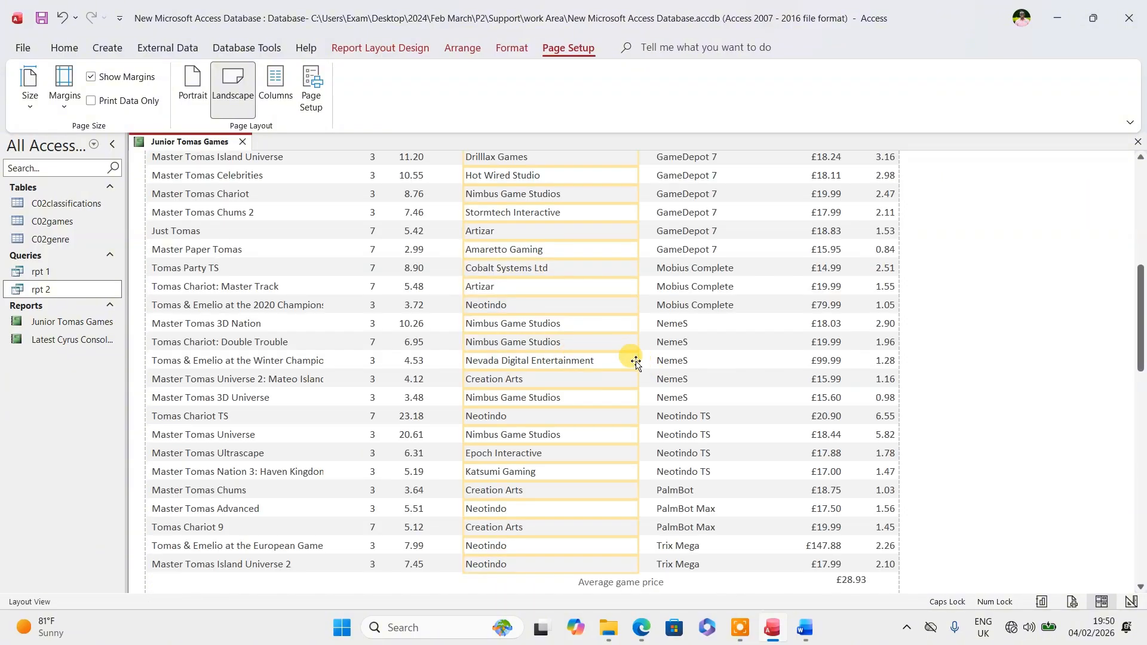
drag(637, 360, 602, 360)
scroll(623, 365, up, 12)
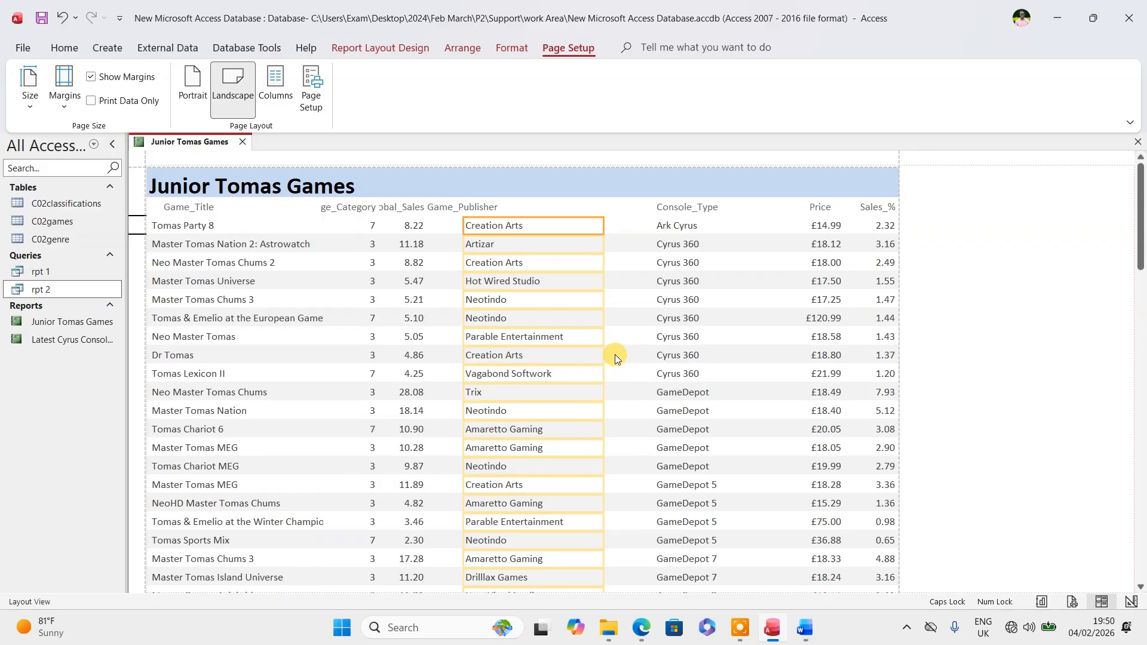
click(478, 207)
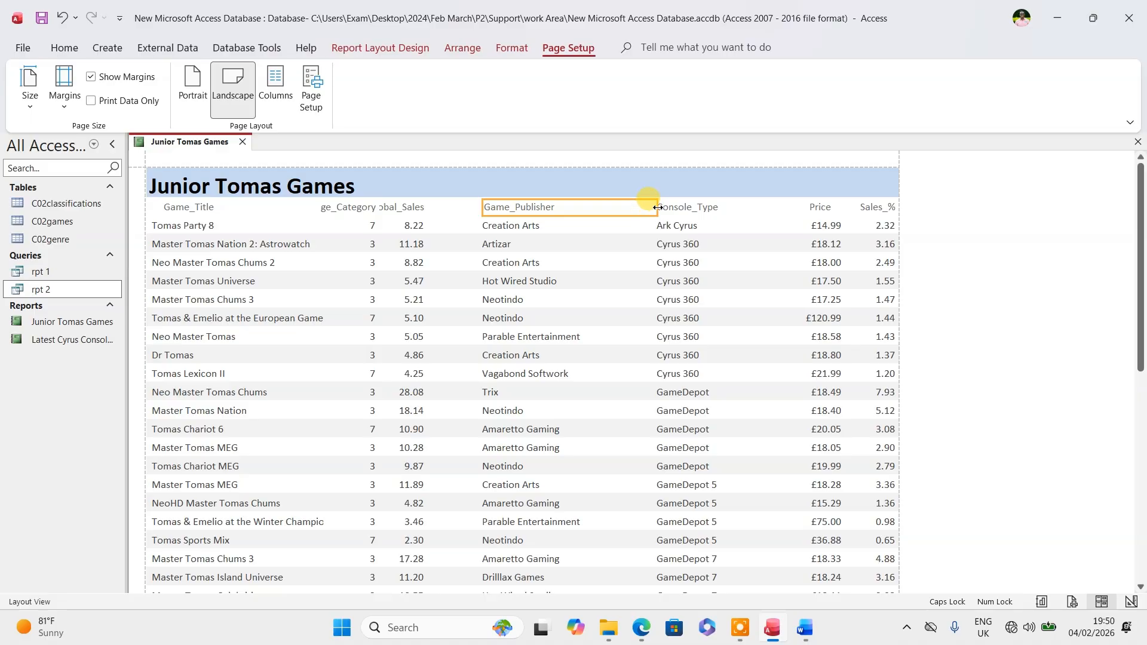
drag(658, 206, 564, 206)
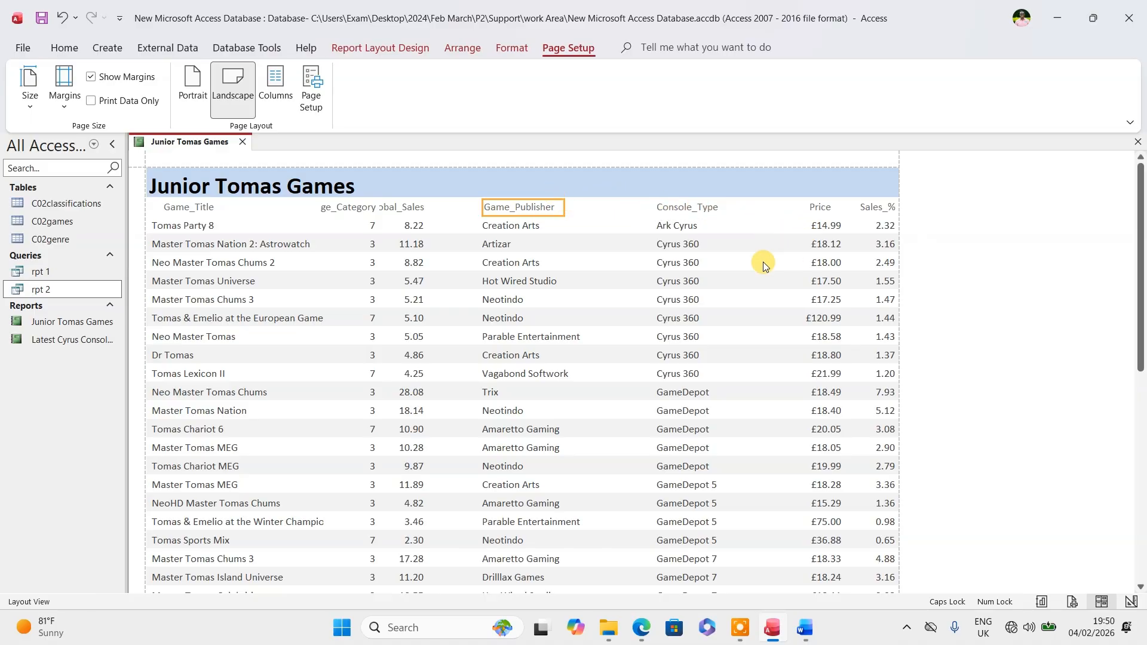
- Widen the Global_Sales heading rightwards to fit its full name and pull its left edge in
click(414, 207)
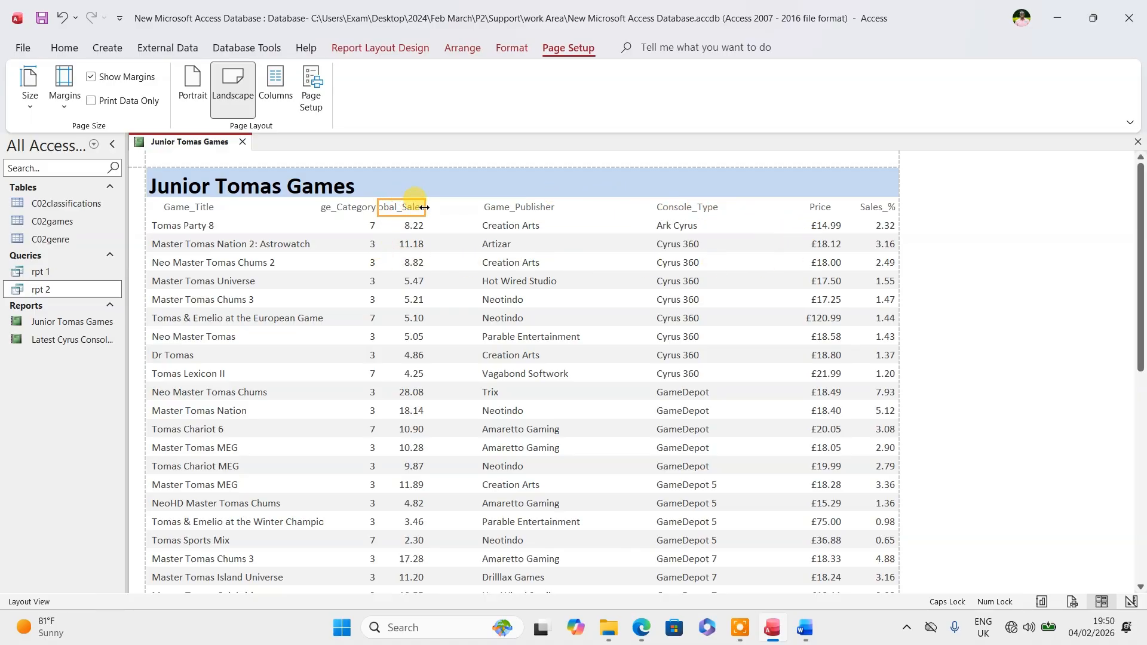
drag(425, 207, 463, 207)
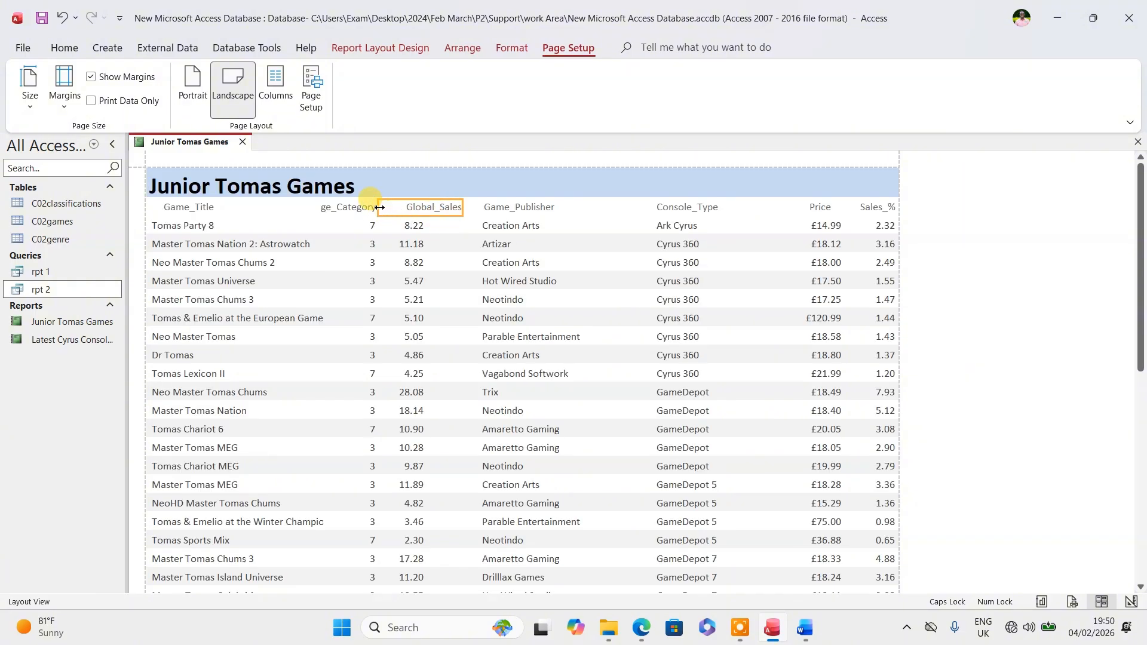
drag(380, 208, 407, 208)
- Widen the Age_Category heading leftwards to fit its full name, and move it right towards the Global_Sales heading
click(349, 209)
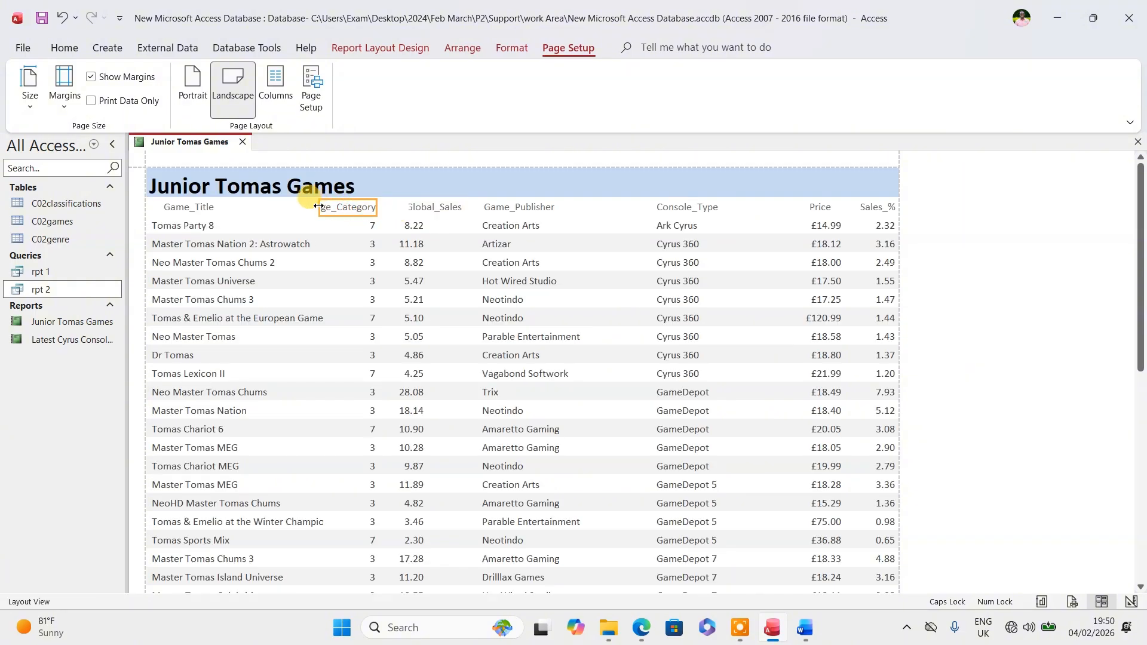
drag(304, 205, 291, 205)
click(273, 244)
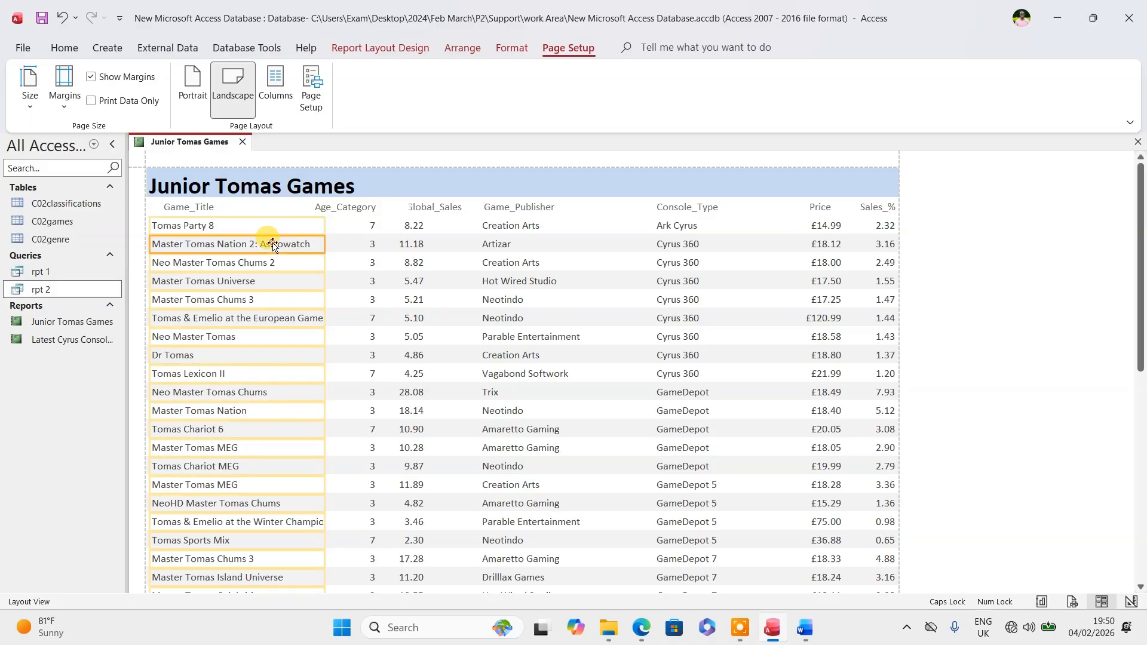
click(374, 230)
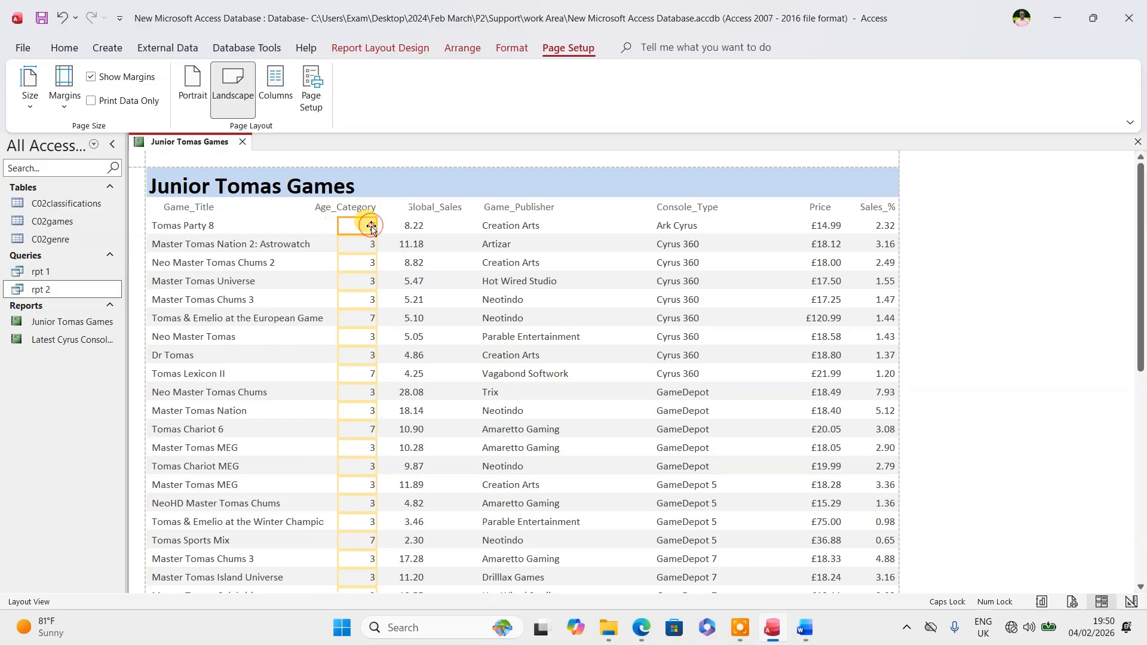
drag(360, 209, 402, 227)
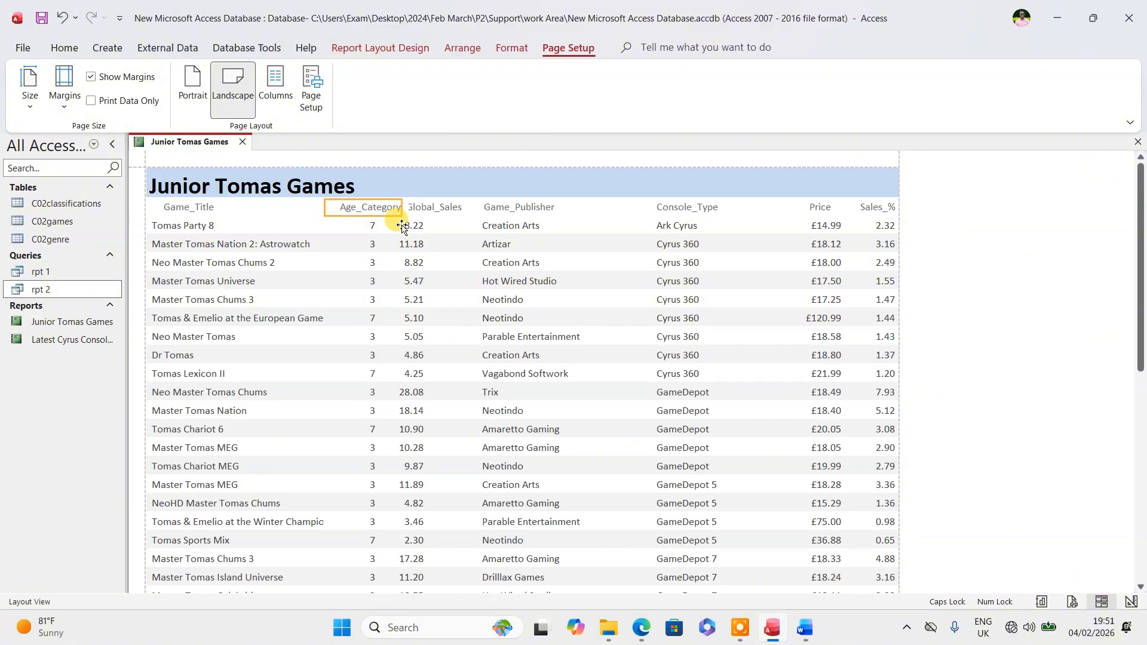
- Move the Global_Sales values right beneath their heading and extend the heading's left edge slightly to fit its full name
click(413, 232)
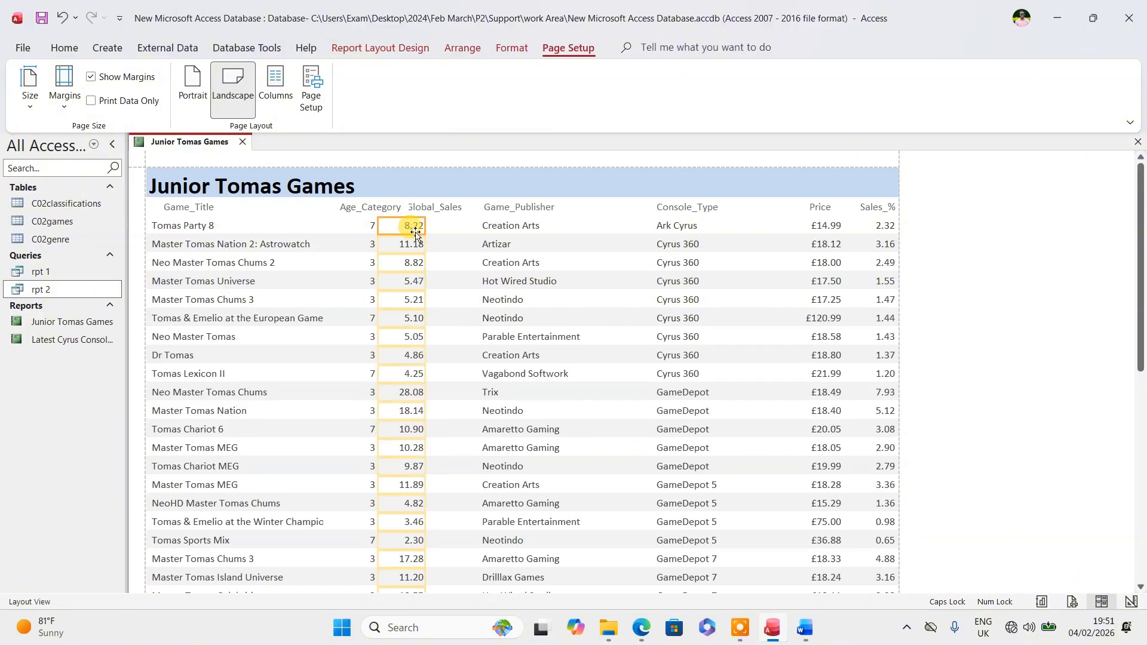
key(Right)
key(Right)
key(Right)
key(Right)
key(Right)
key(Right)
key(Right)
key(Right)
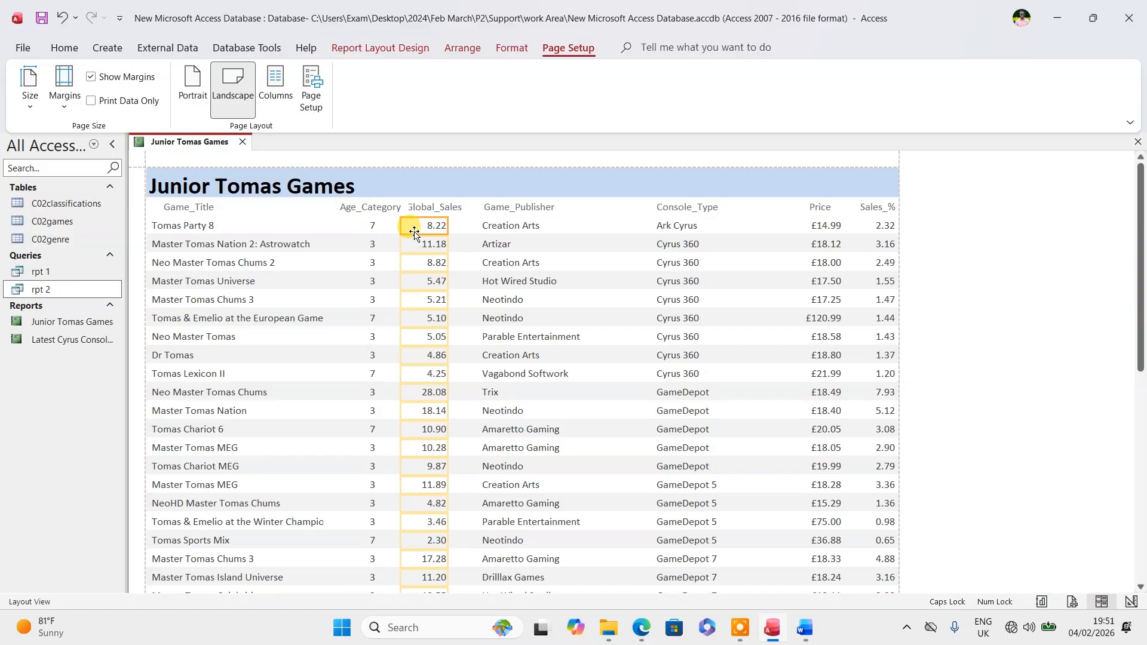
click(412, 209)
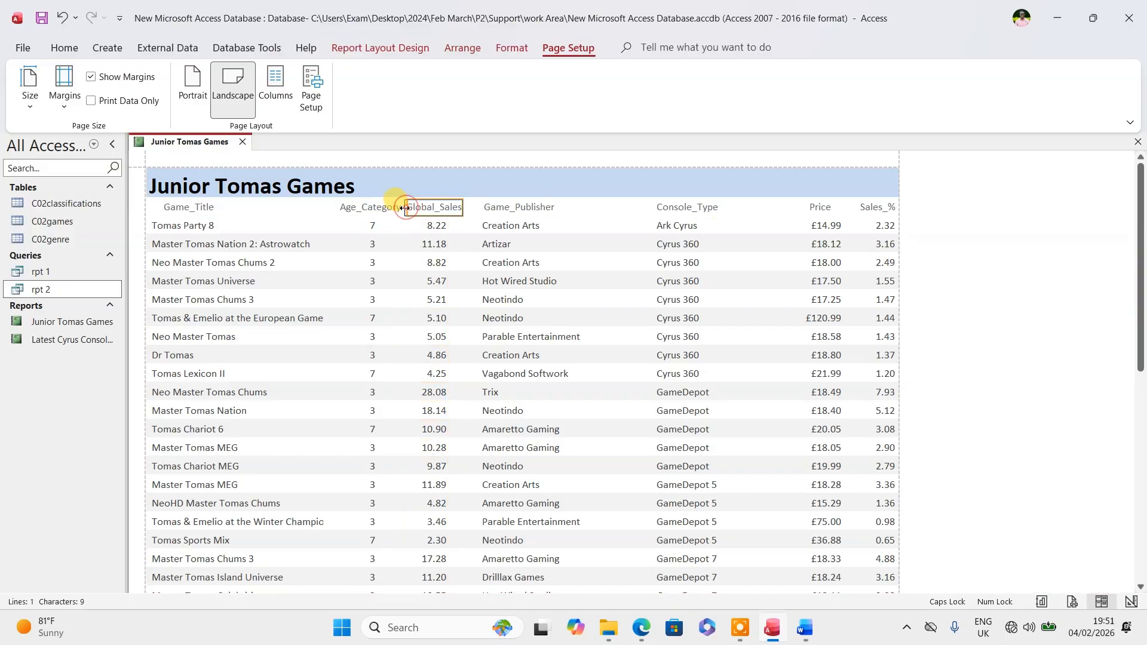
drag(405, 207, 401, 219)
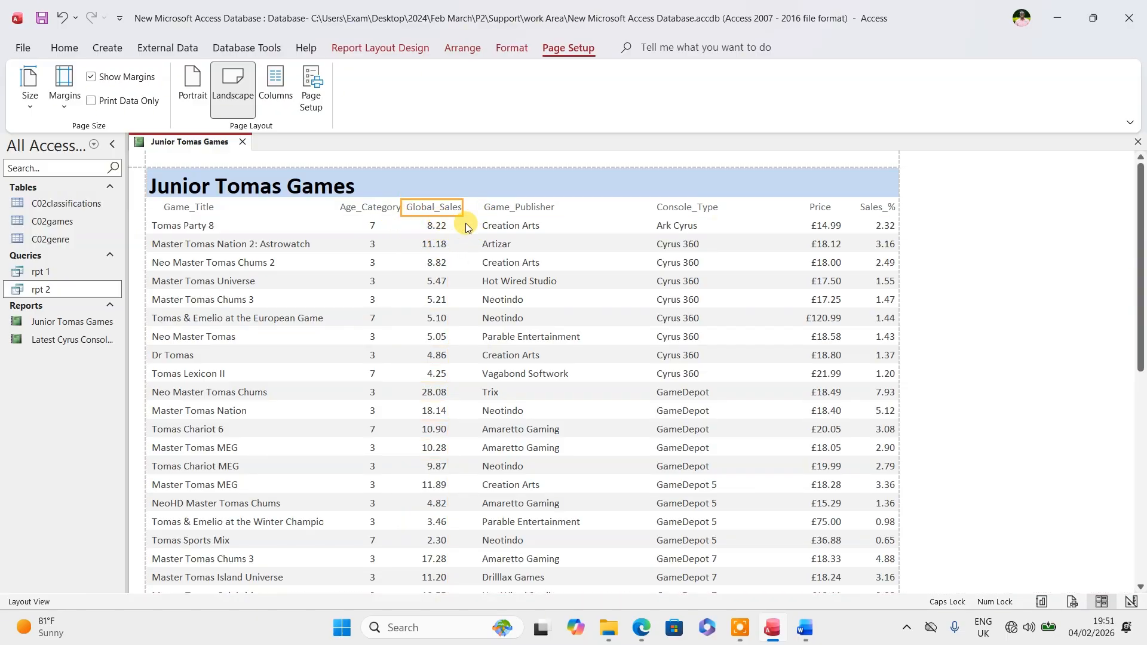
- Move the Game_Publisher values and their heading further right, leaving more room after Global_Sales
click(512, 227)
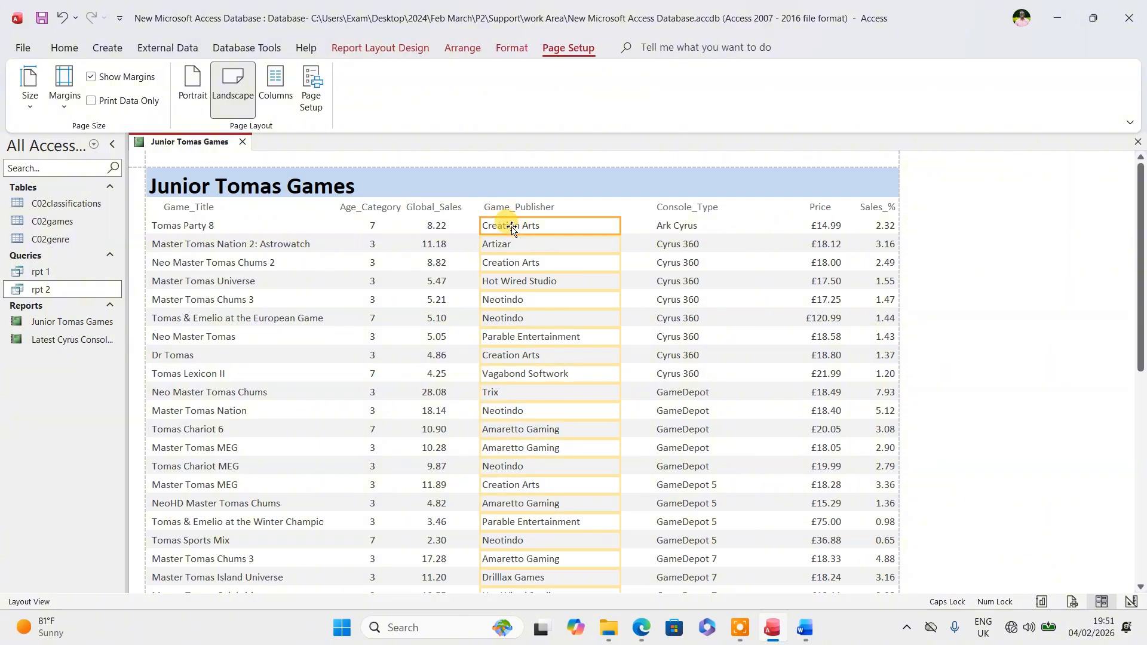
key(Right)
key(Right)
key(Right)
key(Right)
key(Right)
key(Right)
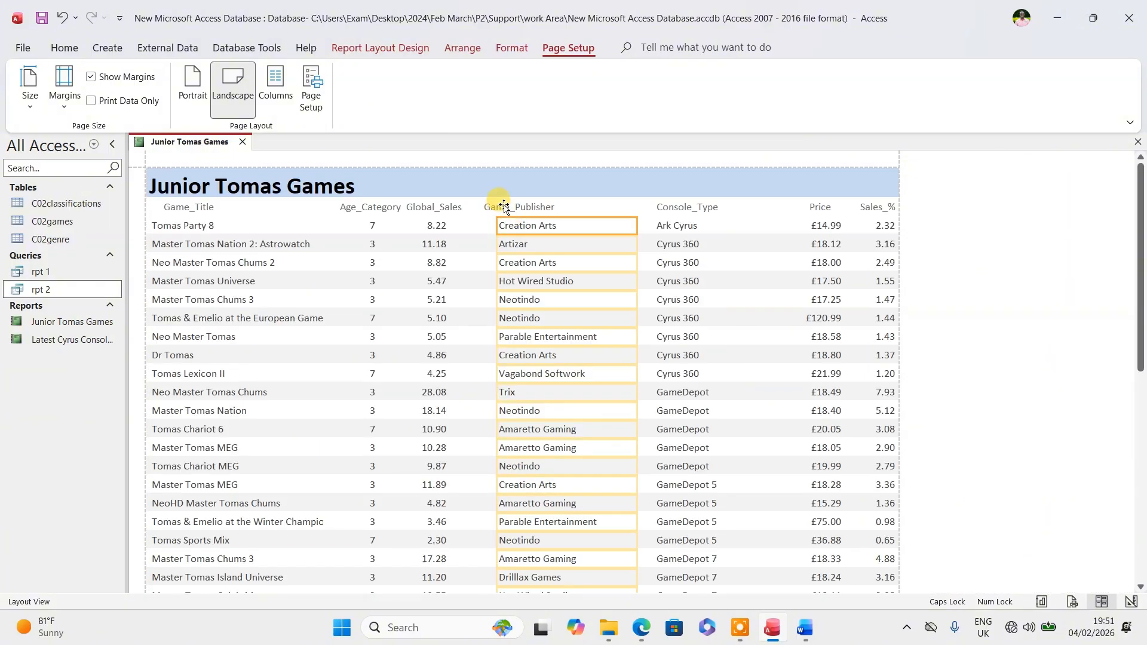
click(504, 206)
key(Right)
key(Right)
key(Right)
key(Right)
key(Right)
key(Right)
key(Right)
key(Right)
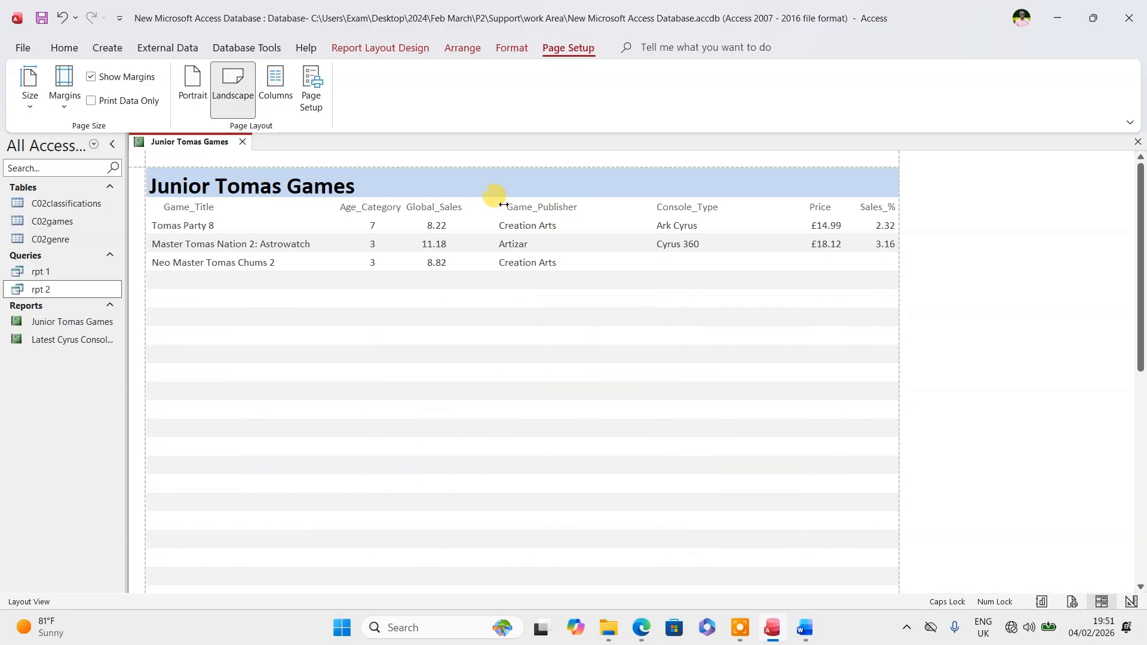
- Select the Global_Sales heading and values together and move them right, away from the Age_Category column
click(442, 209)
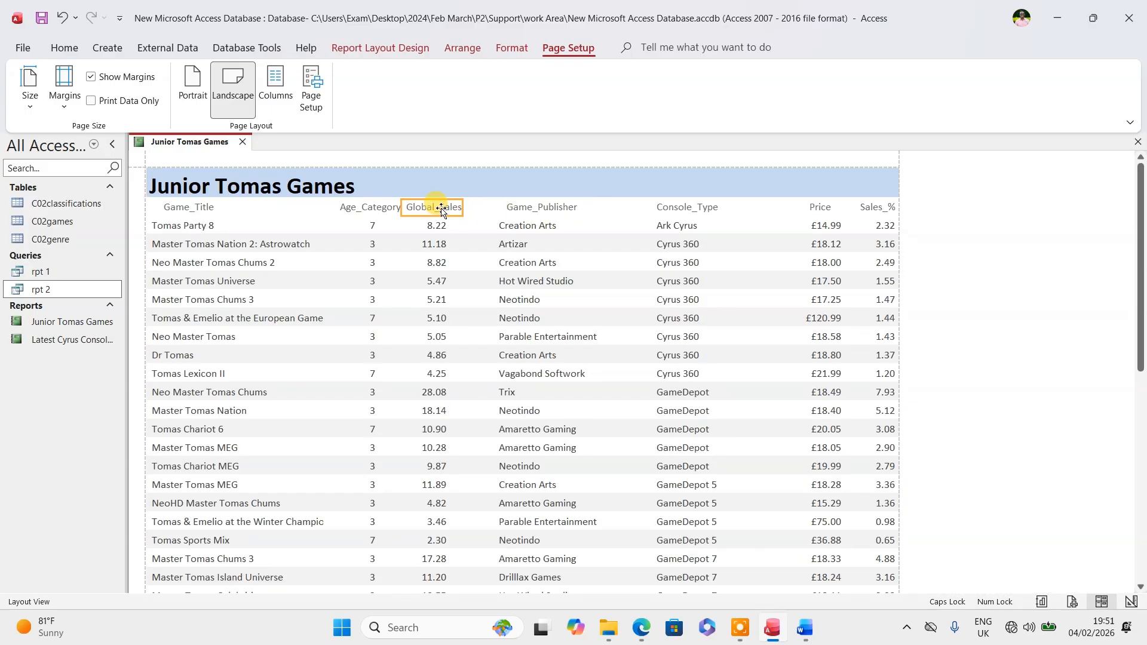
ctrl+click(442, 228)
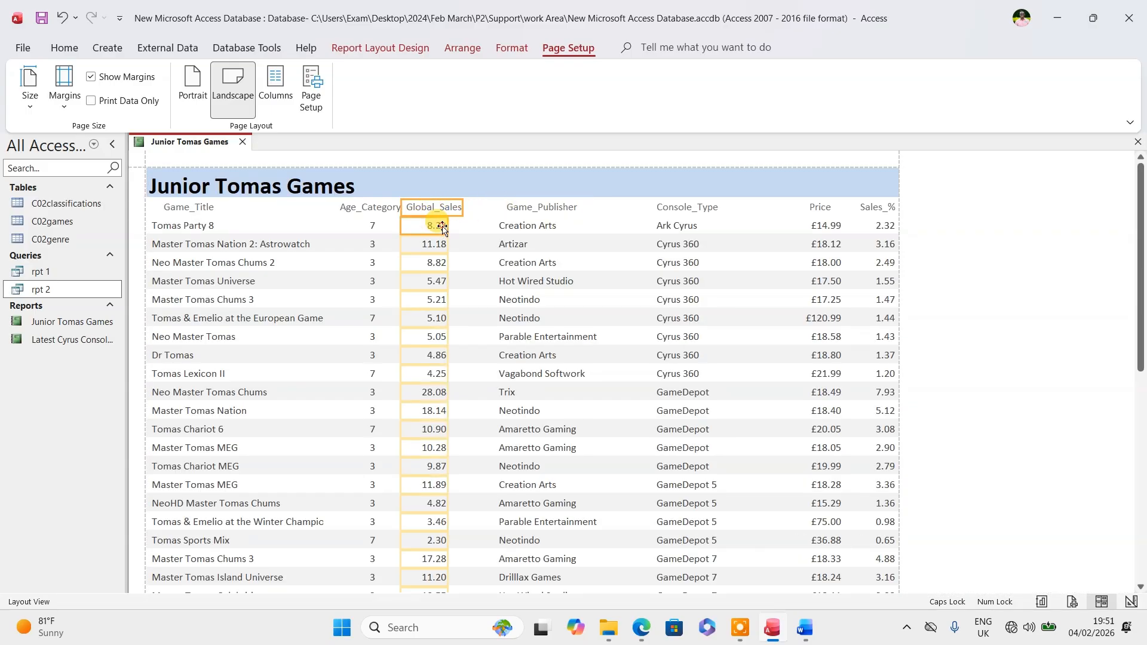
key(Right)
key(Right)
key(Right)
key(Right)
key(Right)
key(Right)
key(Right)
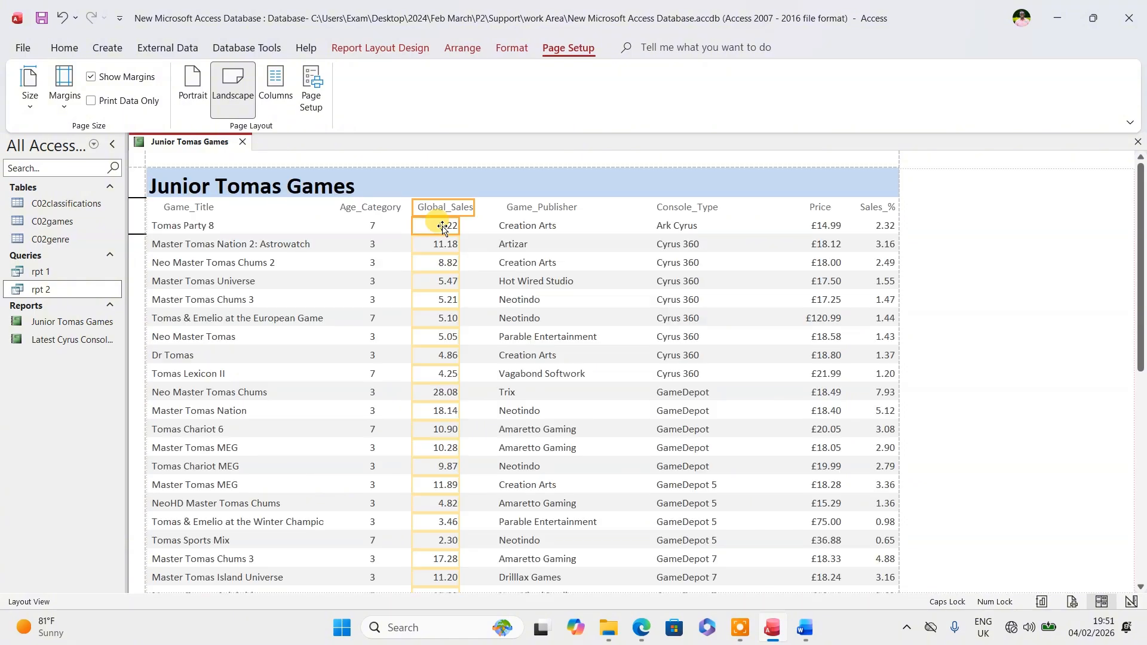
key(Right)
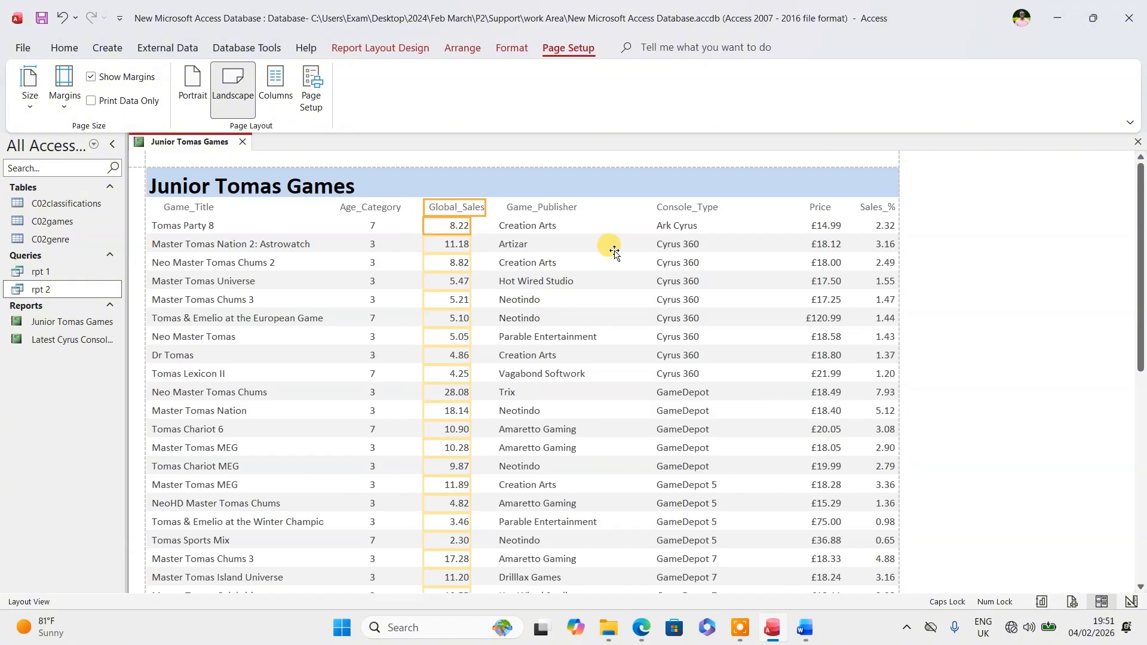
- Move the Console_Type values and heading right, closer to the Price column
click(669, 230)
key(Right)
key(Right)
key(Right)
key(Right)
key(Right)
key(Right)
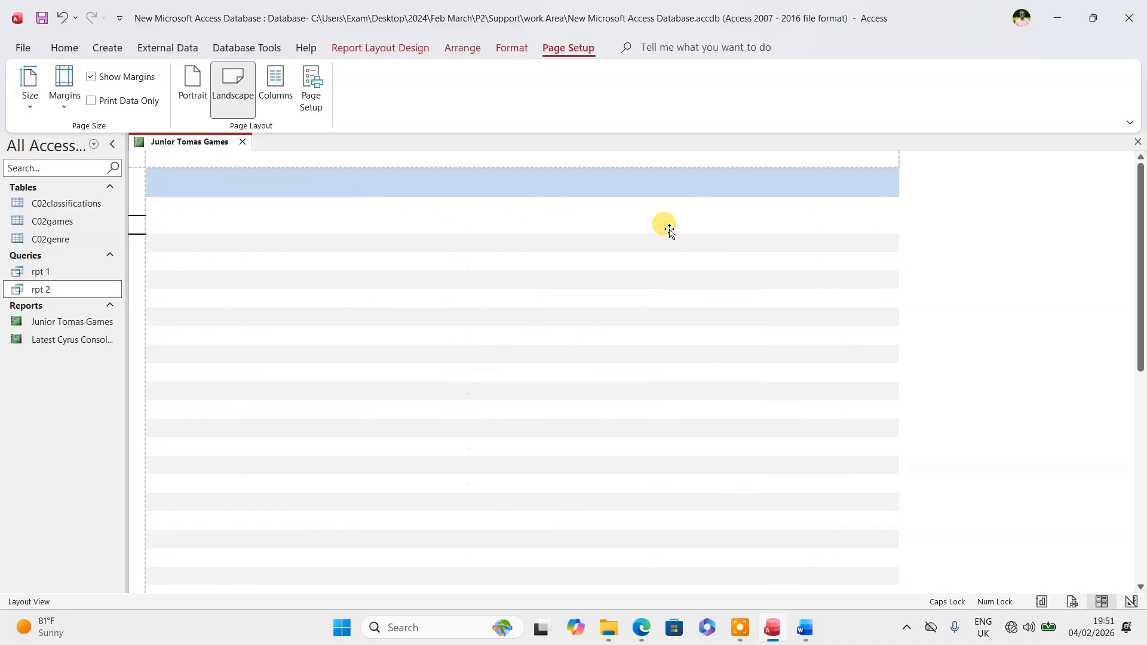
click(672, 208)
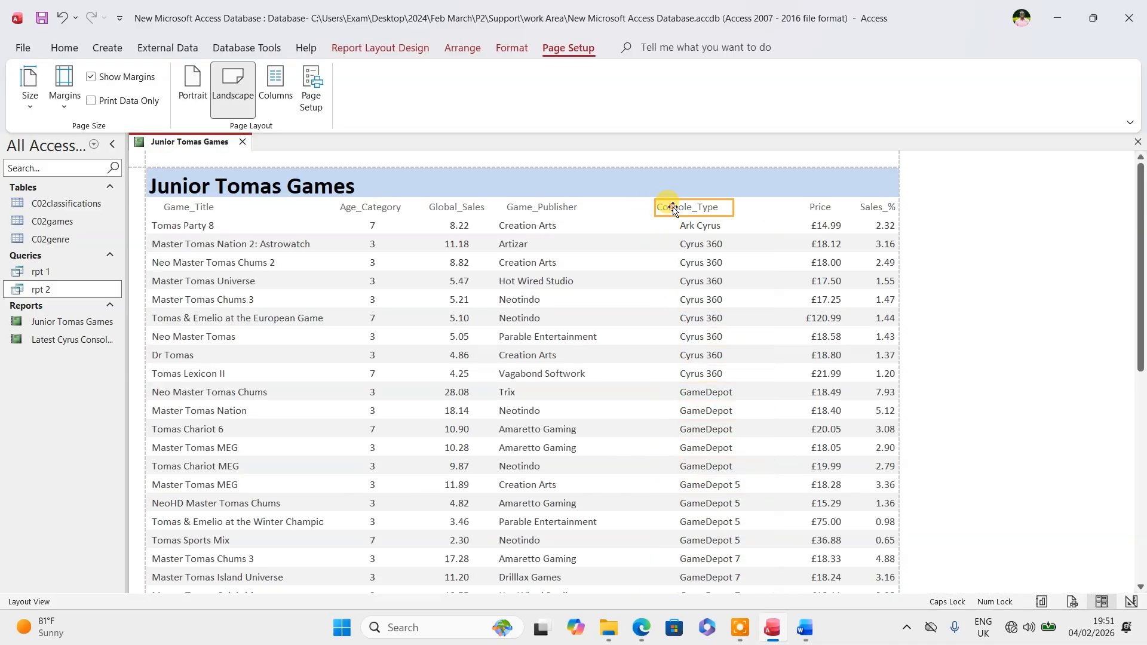
key(Right)
key(Right)
key(Right)
key(Right)
- Move the Game_Publisher values slightly right to line up with their heading
click(518, 232)
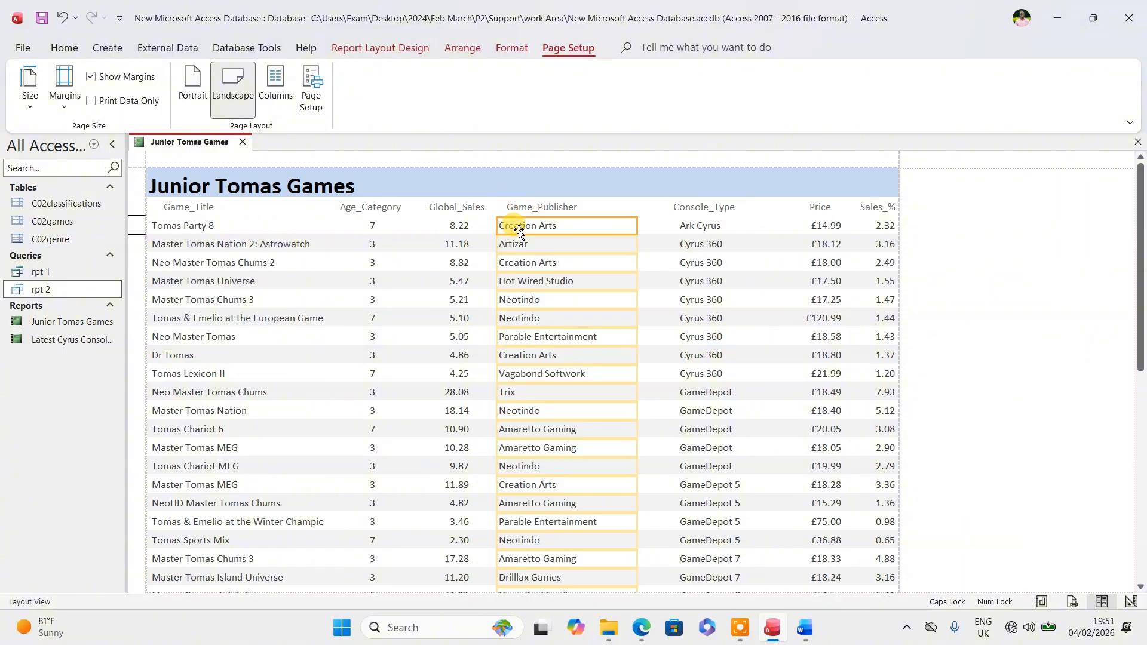
key(Right)
key(Right)
key(Right)
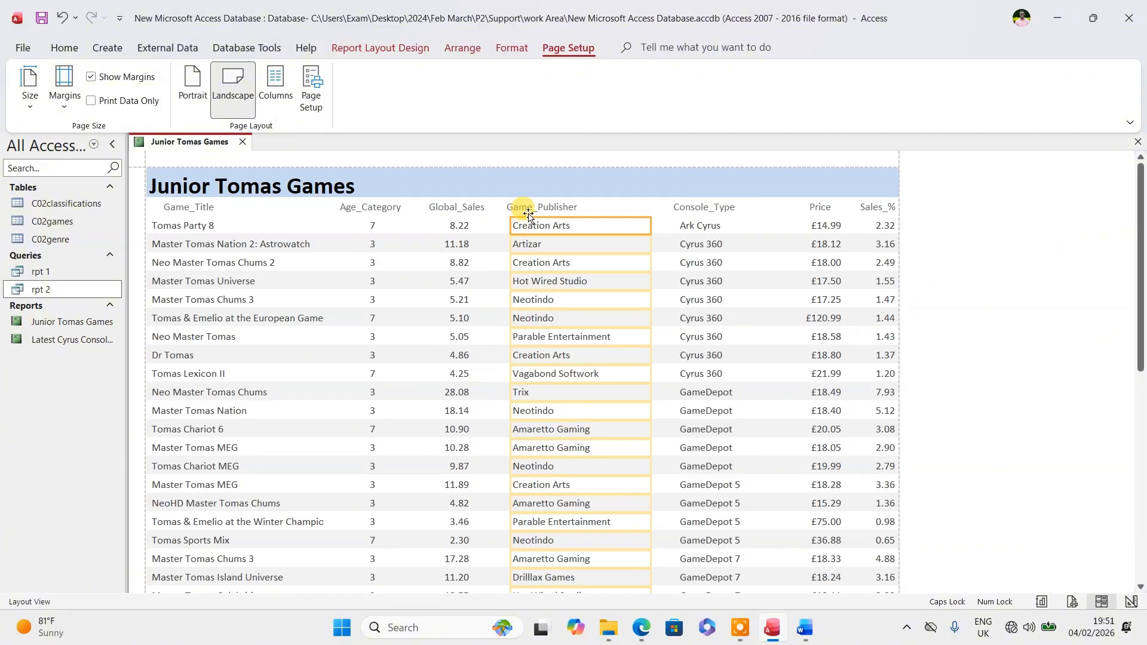
- Select the Game_Title values and check the column for cut-off titles down to the report's end
click(265, 242)
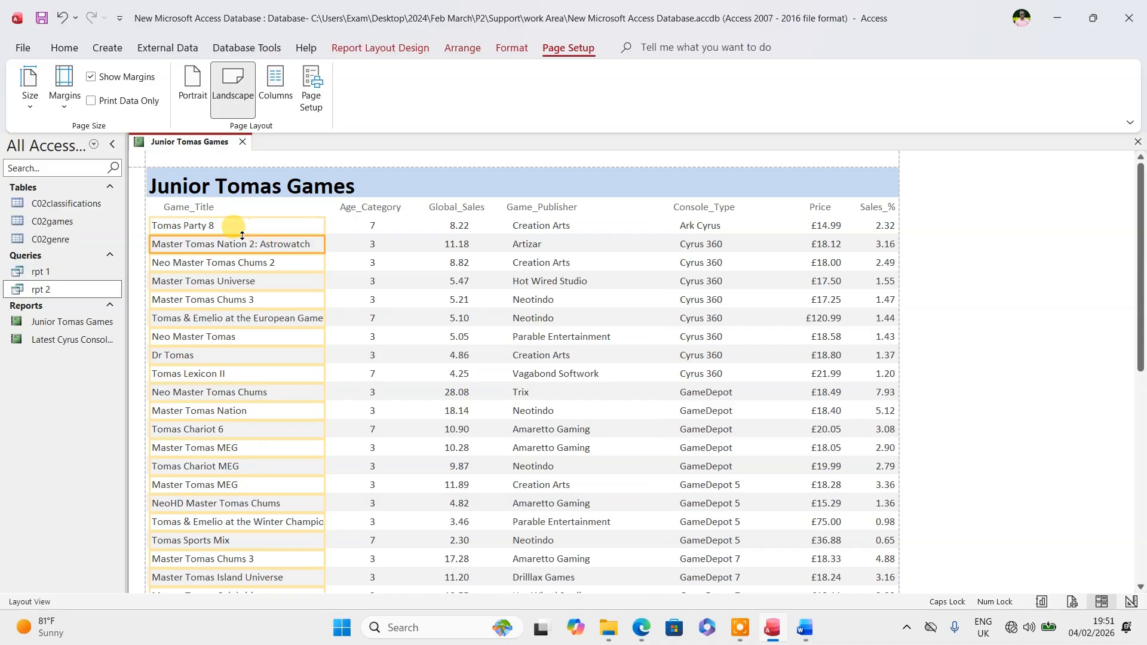
scroll(249, 250, down, 3)
scroll(248, 250, down, 10)
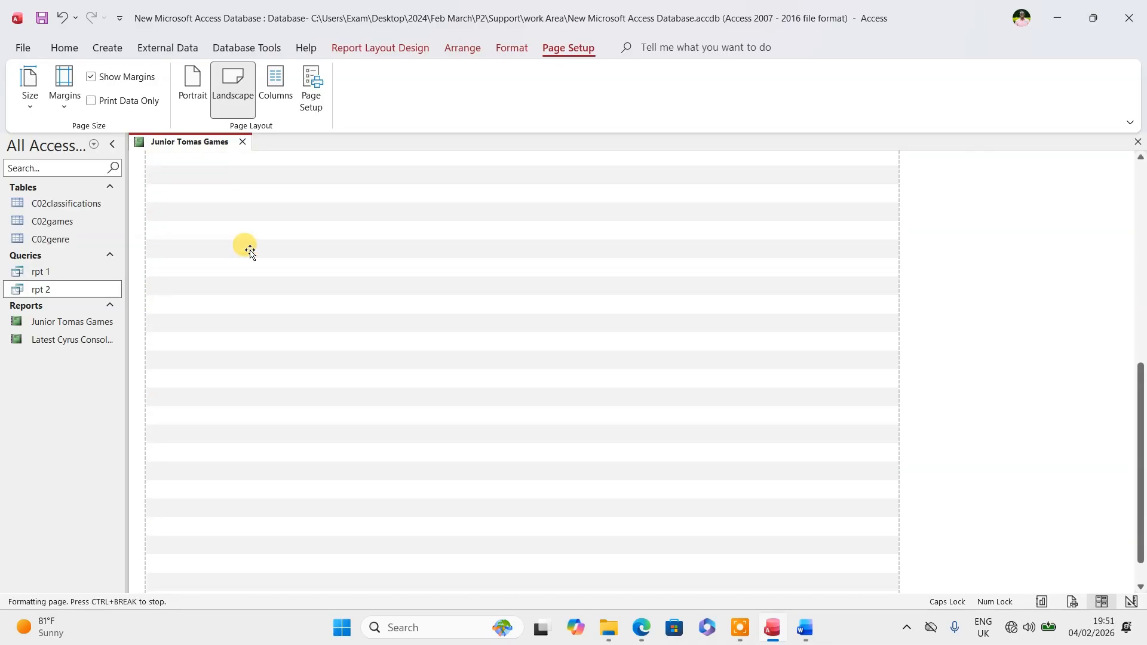
scroll(250, 246, up, 5)
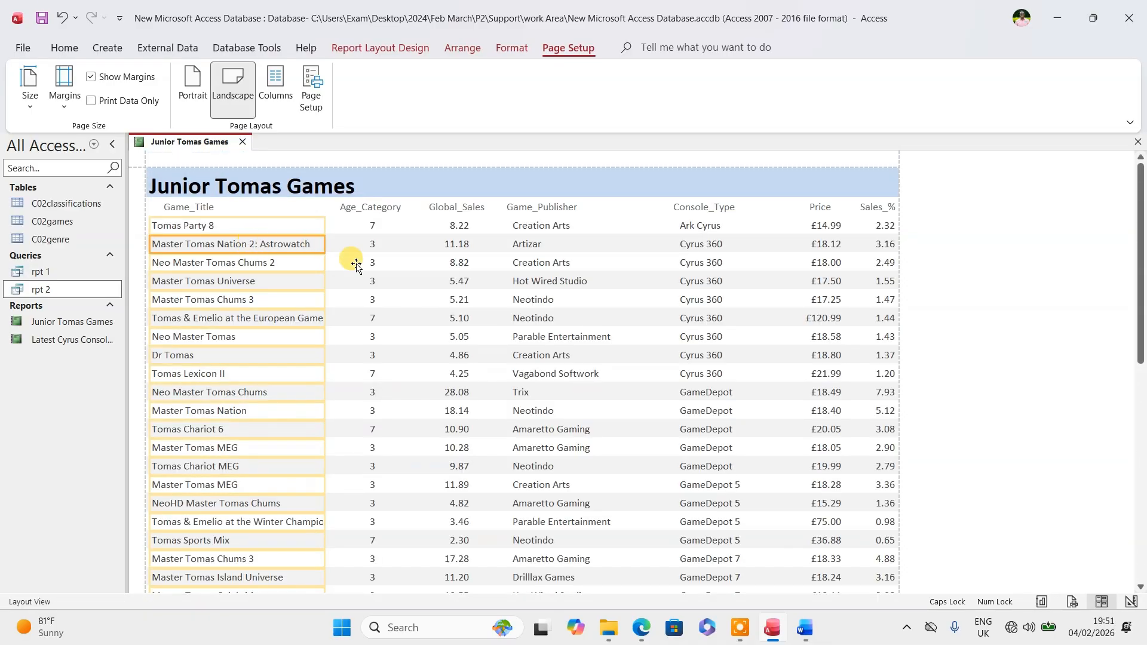
- Switch to QP.pdf and highlight the instructions to save and print the report and screenshot the average price formula
click(641, 627)
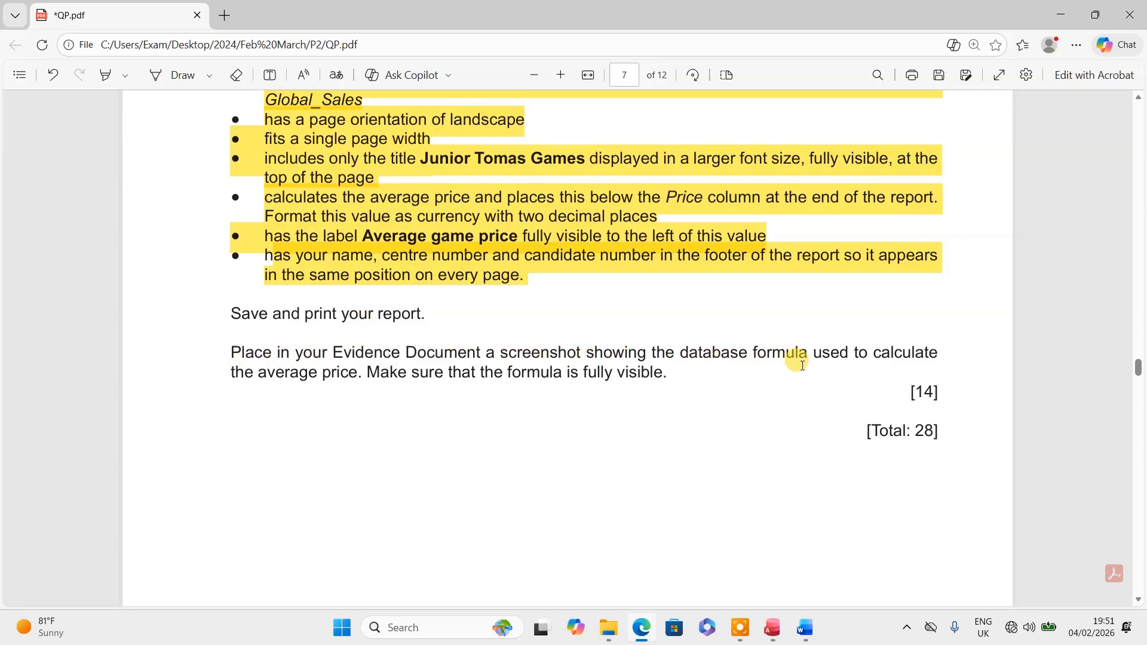
drag(666, 380, 157, 313)
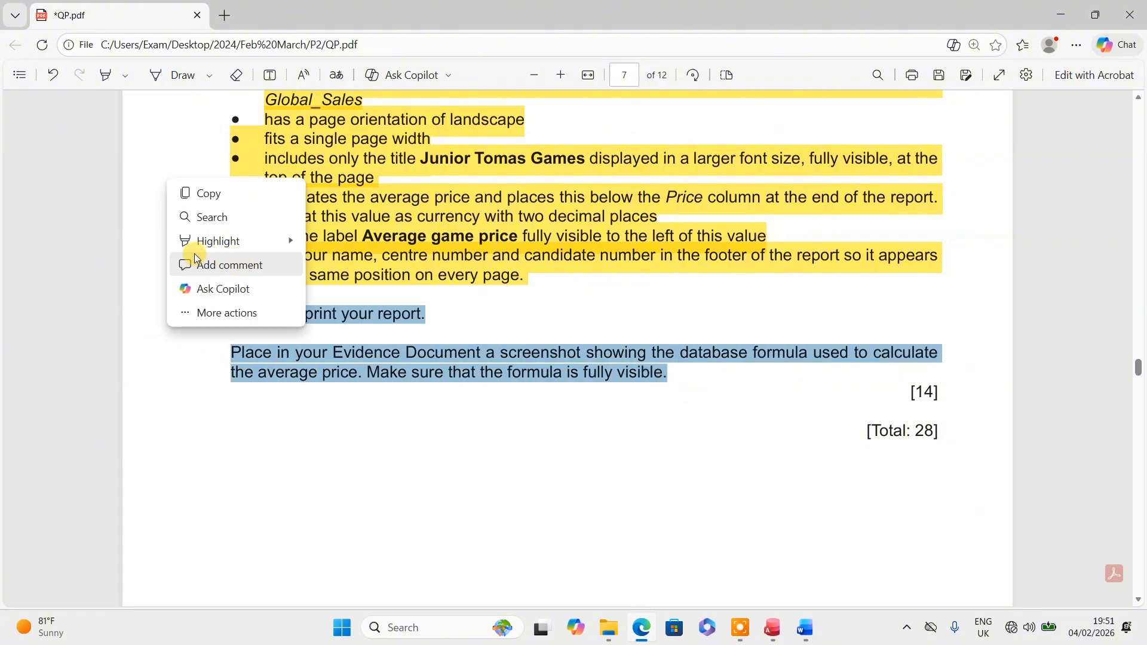
mouse_move(225, 241)
click(318, 242)
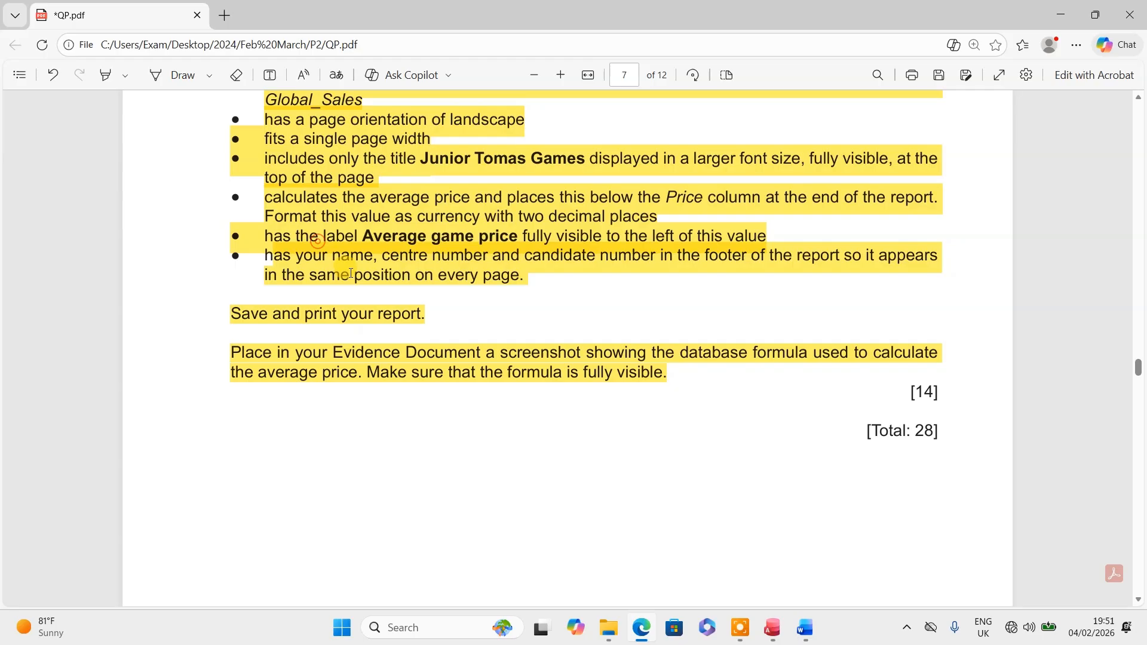
- Switch back to Access and open the Junior Tomas Games report in Design View
click(772, 627)
scroll(617, 431, down, 5)
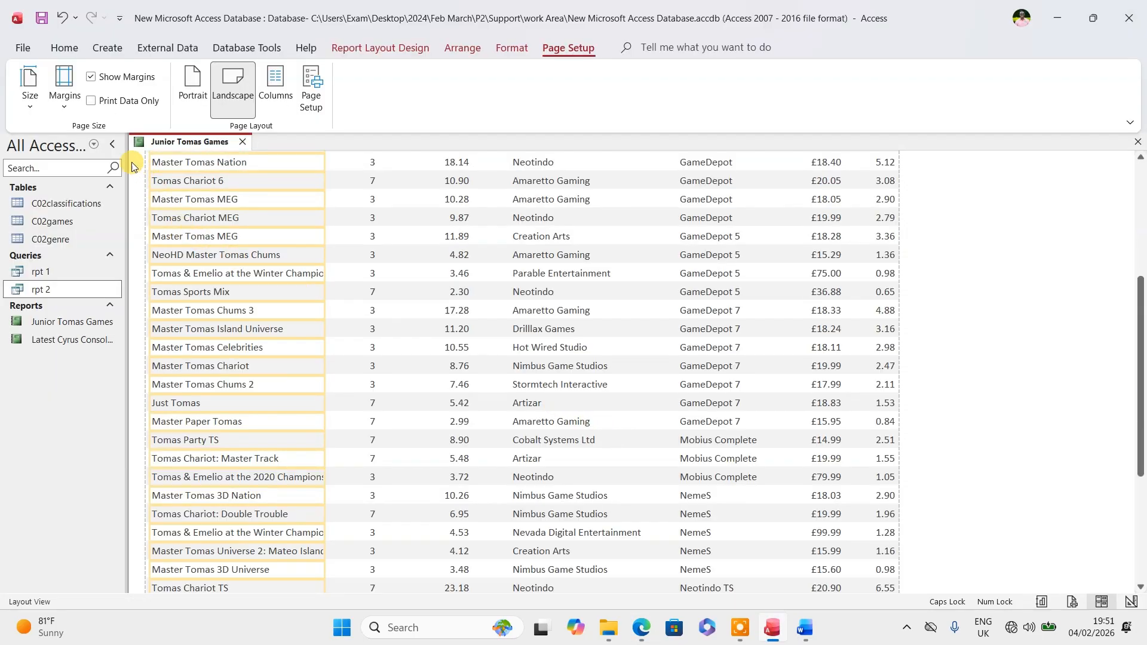
click(348, 48)
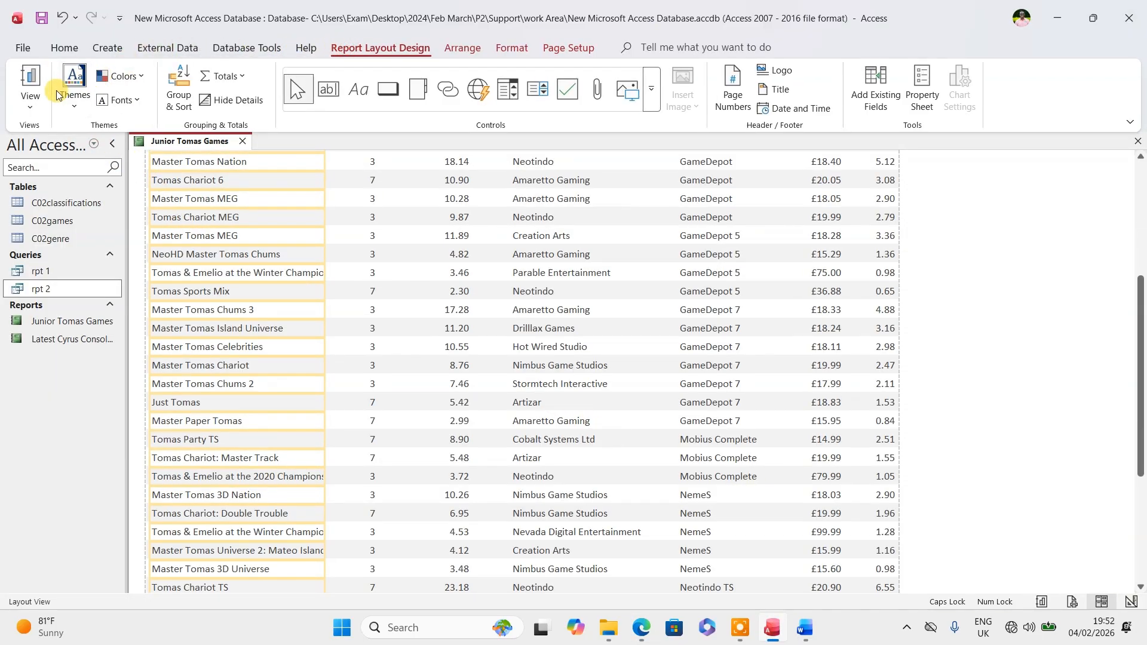
click(30, 100)
click(58, 225)
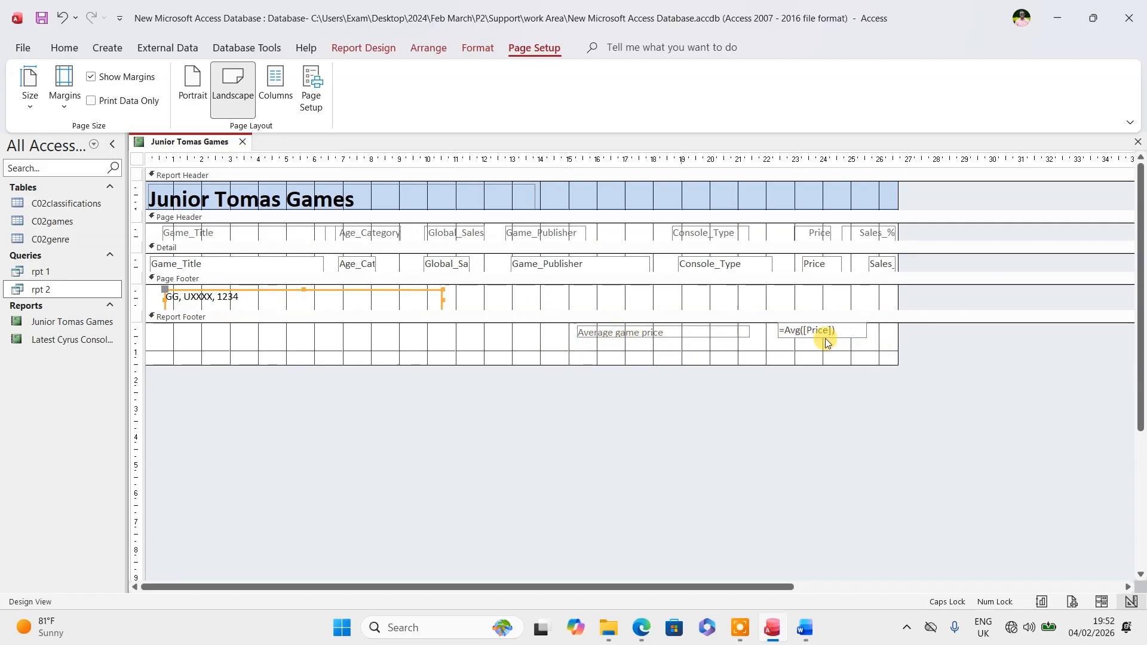
- Capture a screenshot of the Report Footer area containing the Average game price label and the =Avg([Price]) formula
click(810, 356)
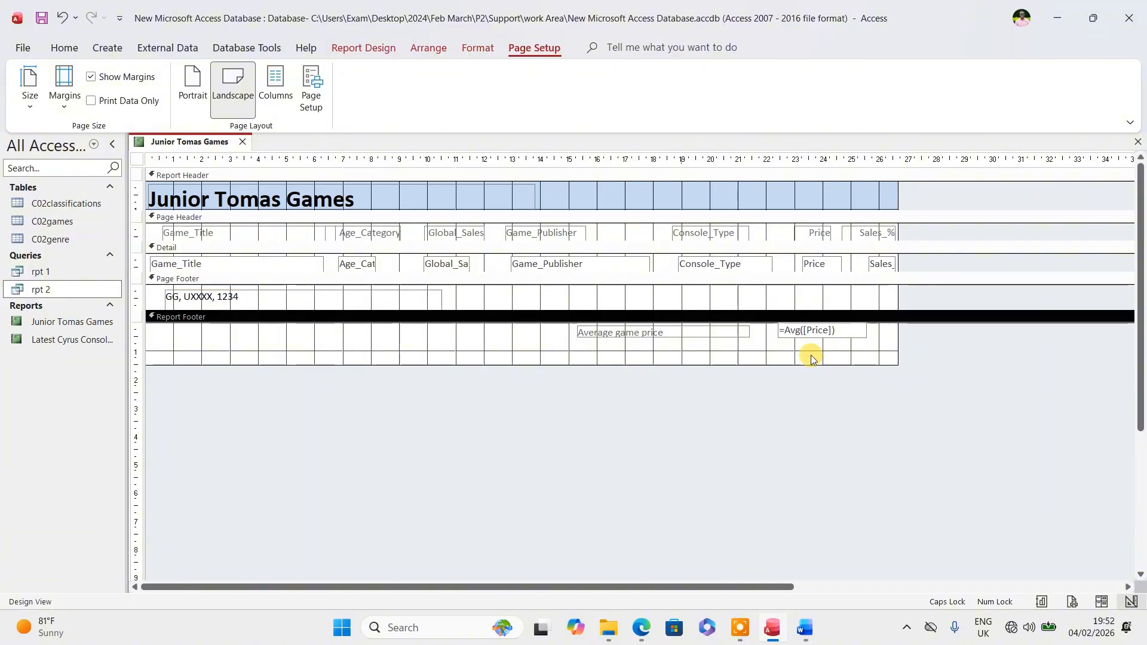
key(super+shift+s)
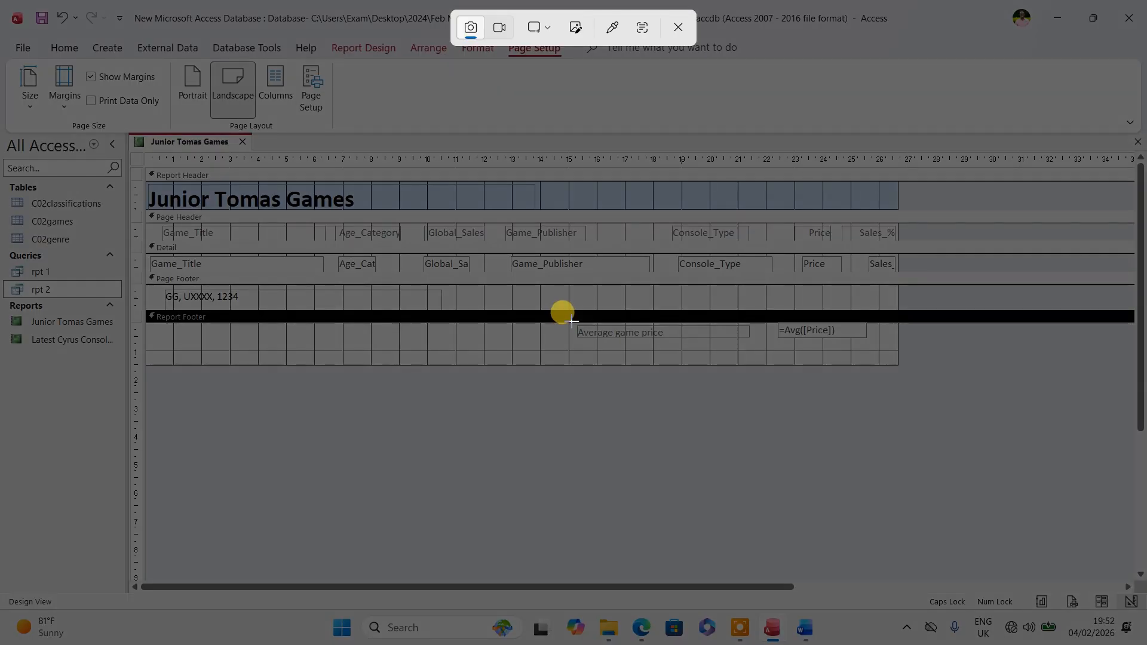
drag(572, 322, 755, 338)
drag(841, 338, 870, 340)
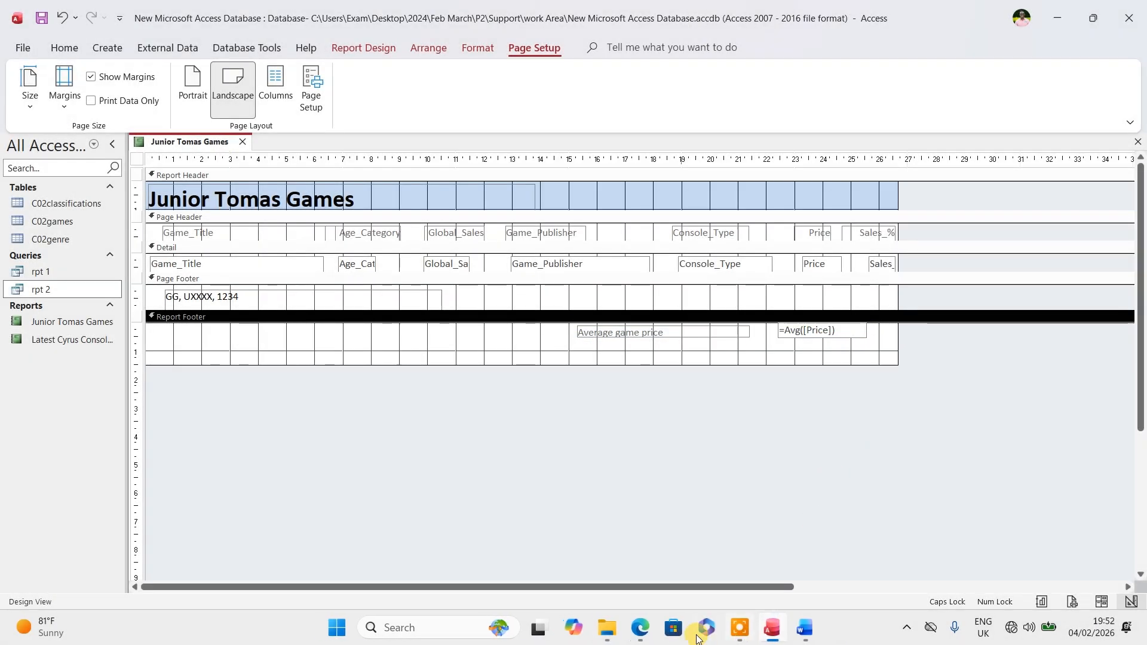
- After rechecking question 17 in QP.pdf, paste the formula screenshot under Step 17 evidence in the EVIDENCE1234 Word document, with blank lines below
click(641, 626)
scroll(285, 261, up, 6)
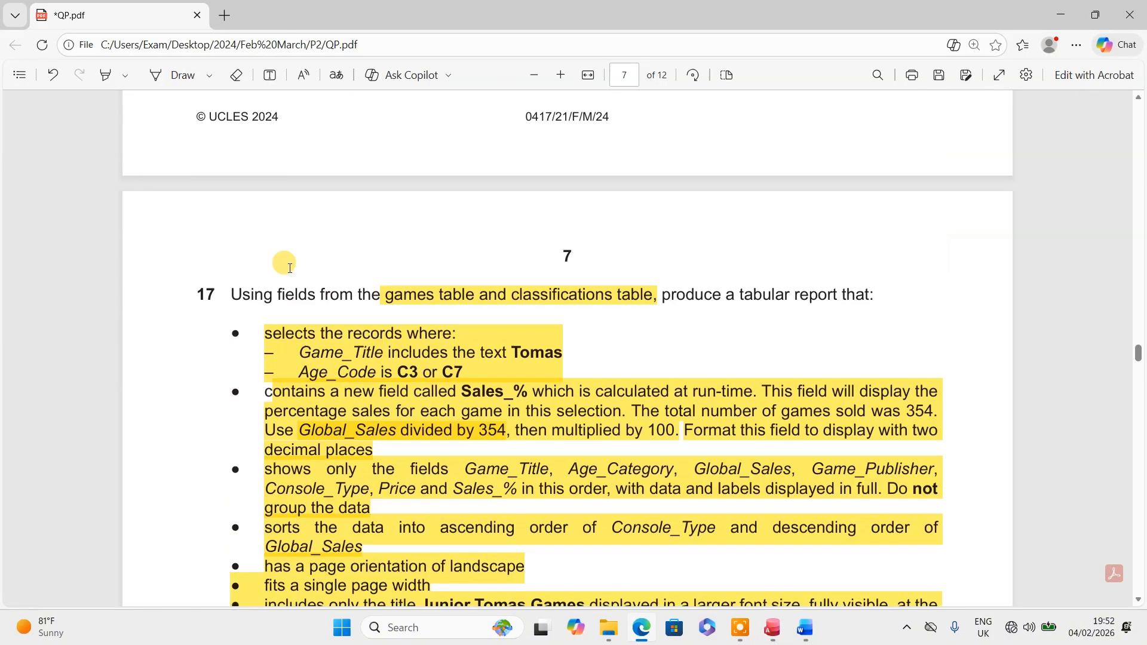
scroll(284, 261, down, 5)
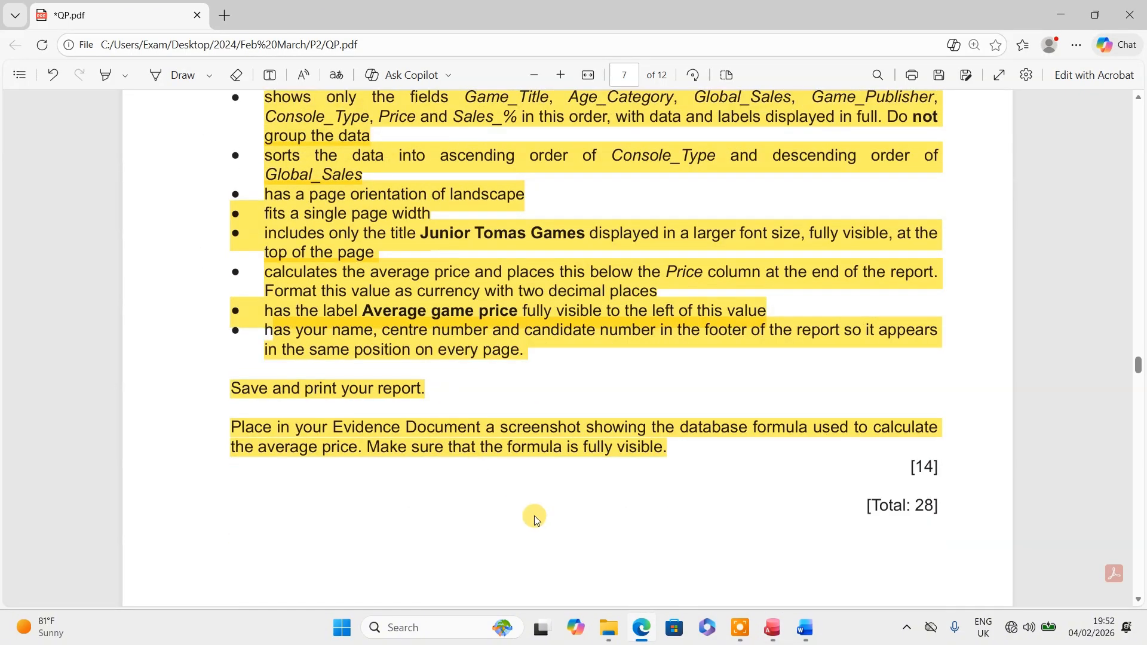
click(804, 628)
scroll(370, 392, down, 8)
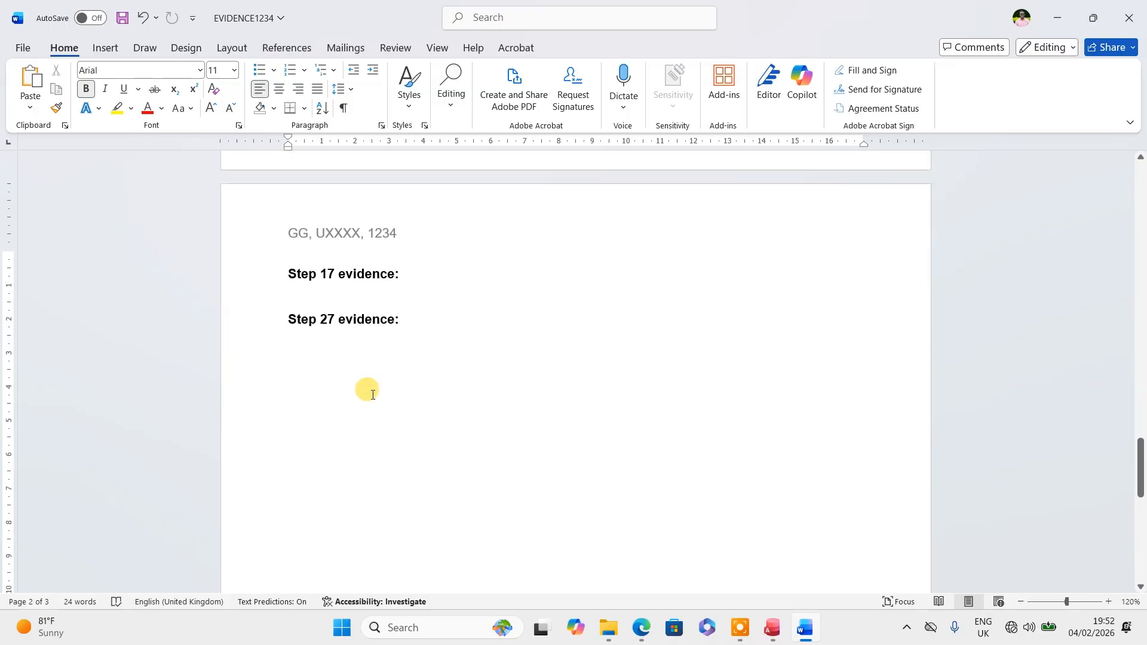
click(311, 301)
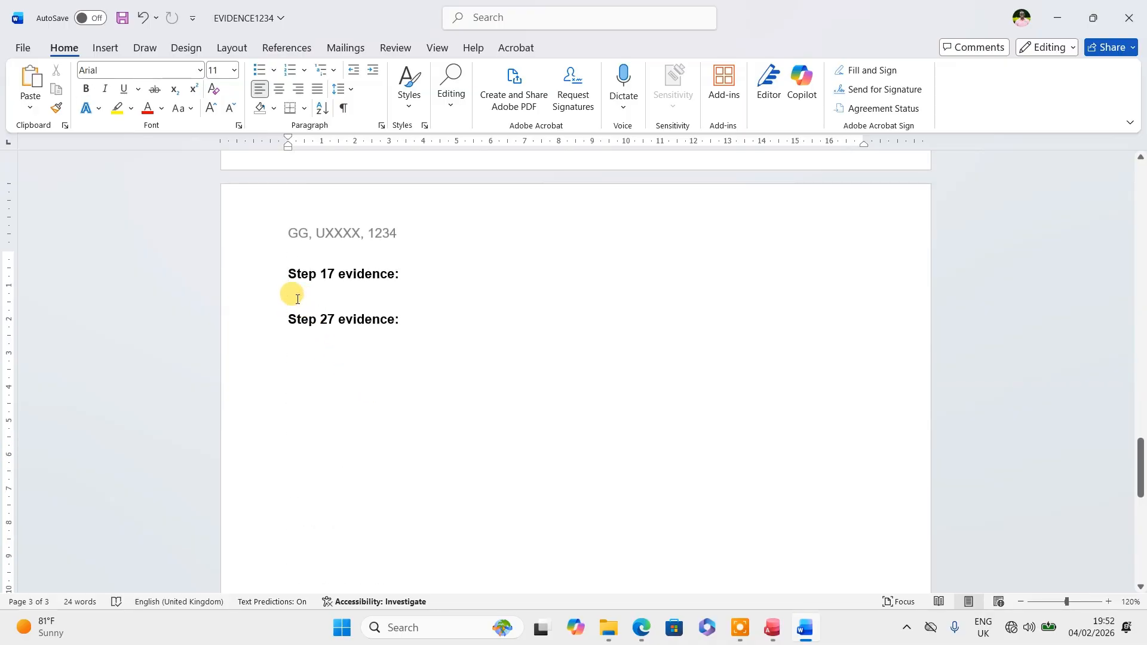
text(Average game price	=Avg([Price]))
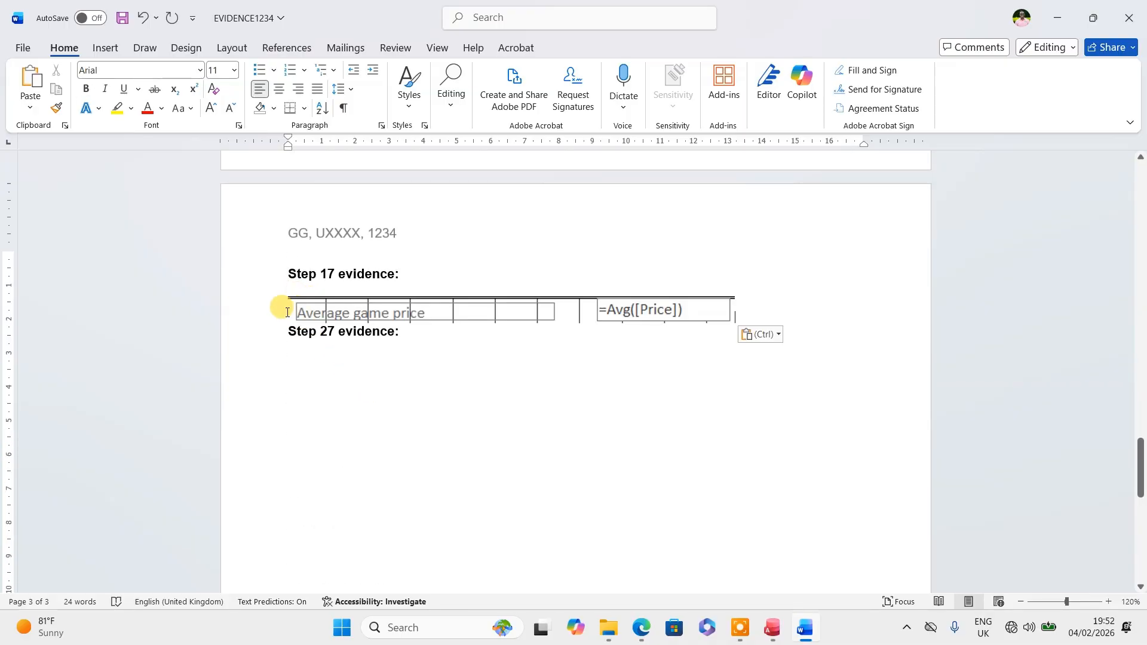
key(Return)
key(Return)
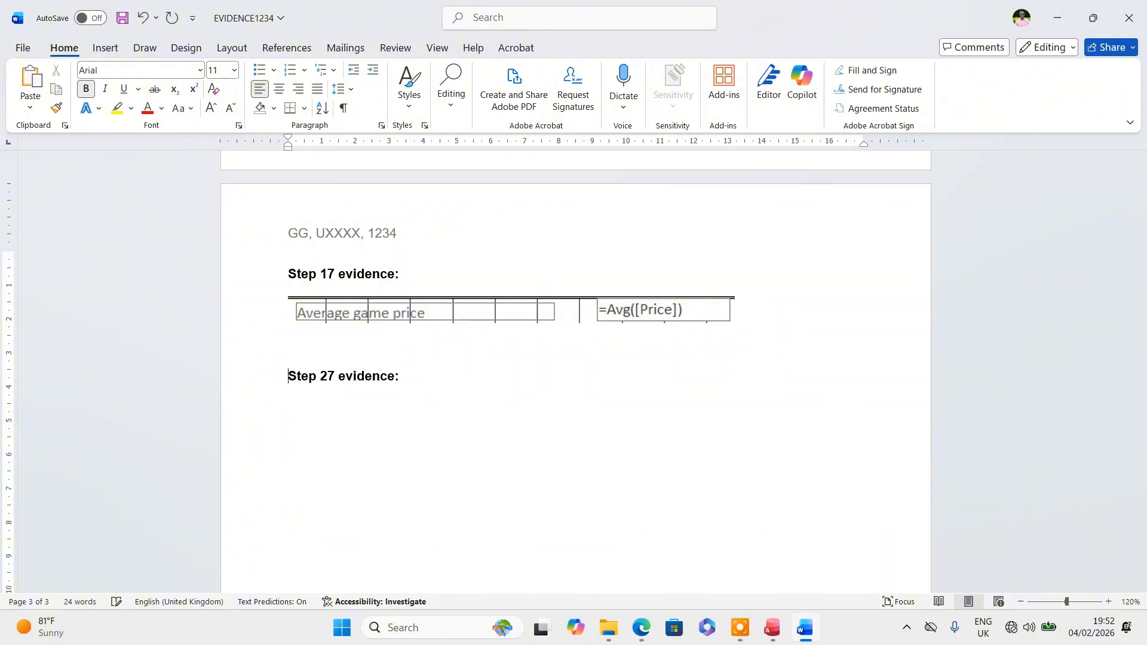
- Return to Access and check both pages of the report in Print Preview for column visibility, average price and footer, closing the preview when done
click(772, 627)
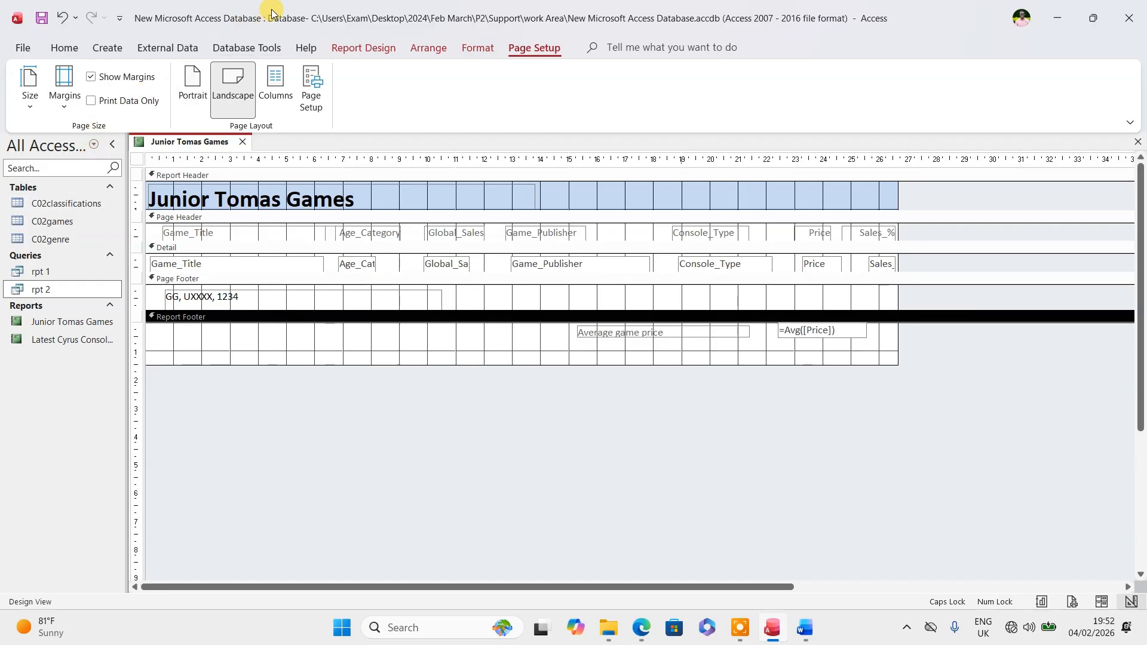
click(358, 47)
click(29, 105)
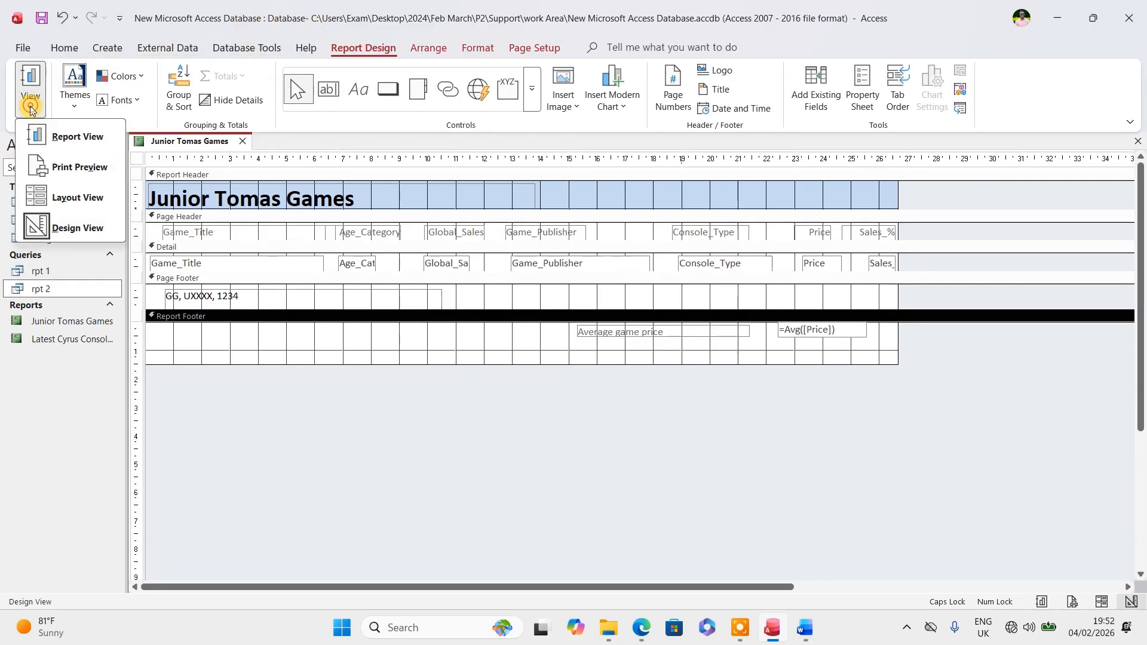
click(53, 166)
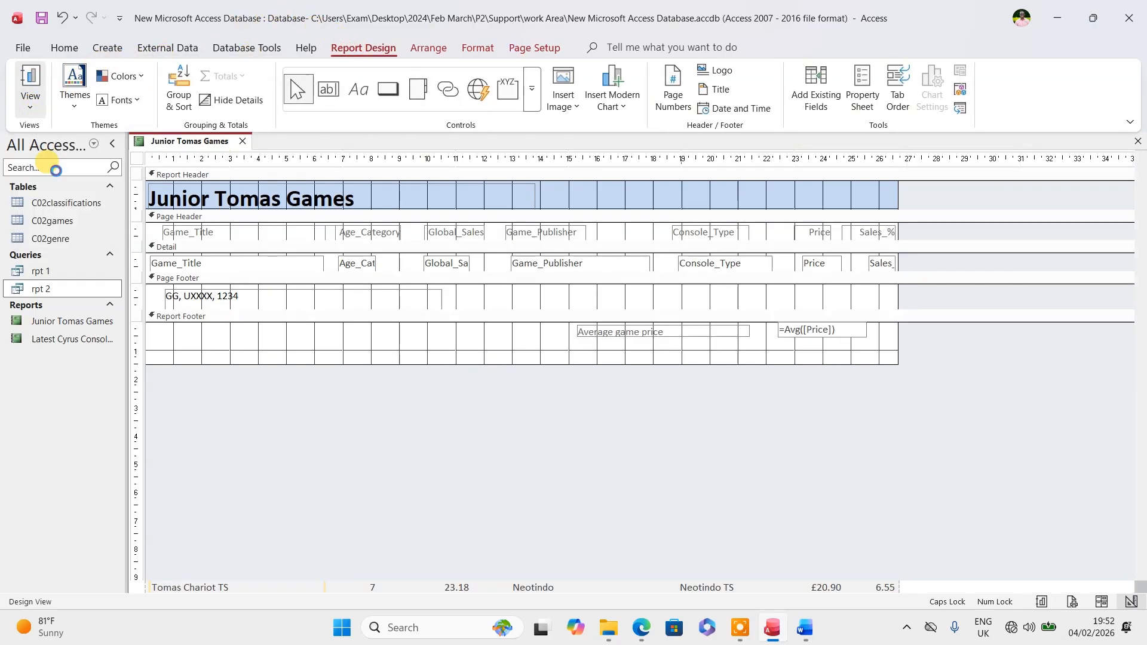
scroll(691, 368, down, 6)
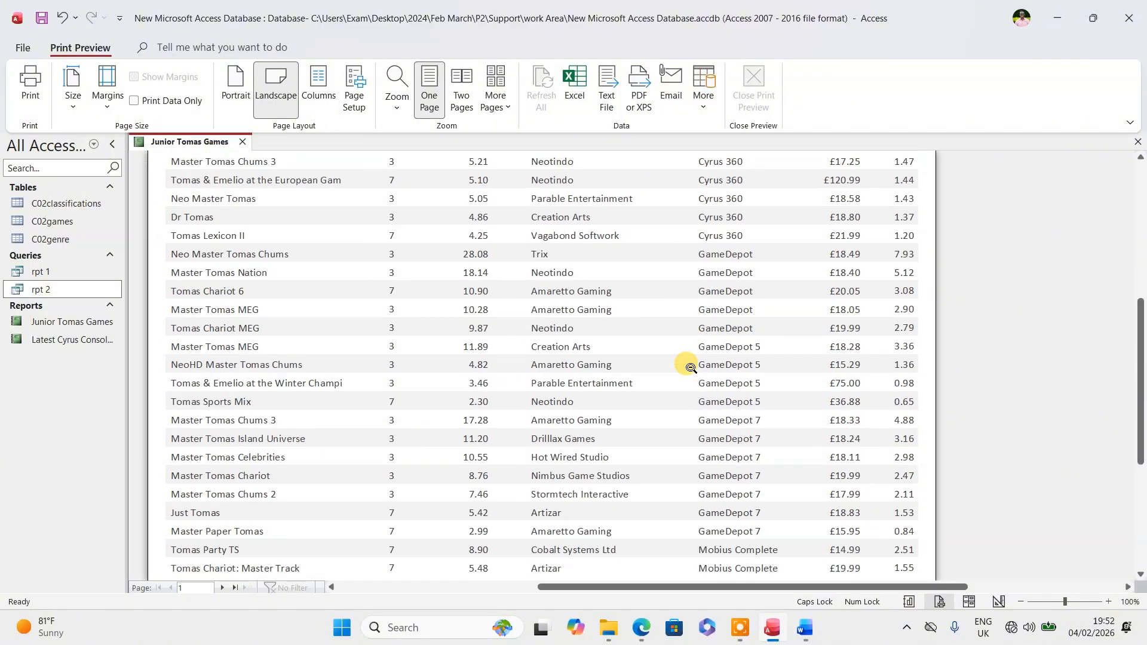
scroll(687, 367, up, 2)
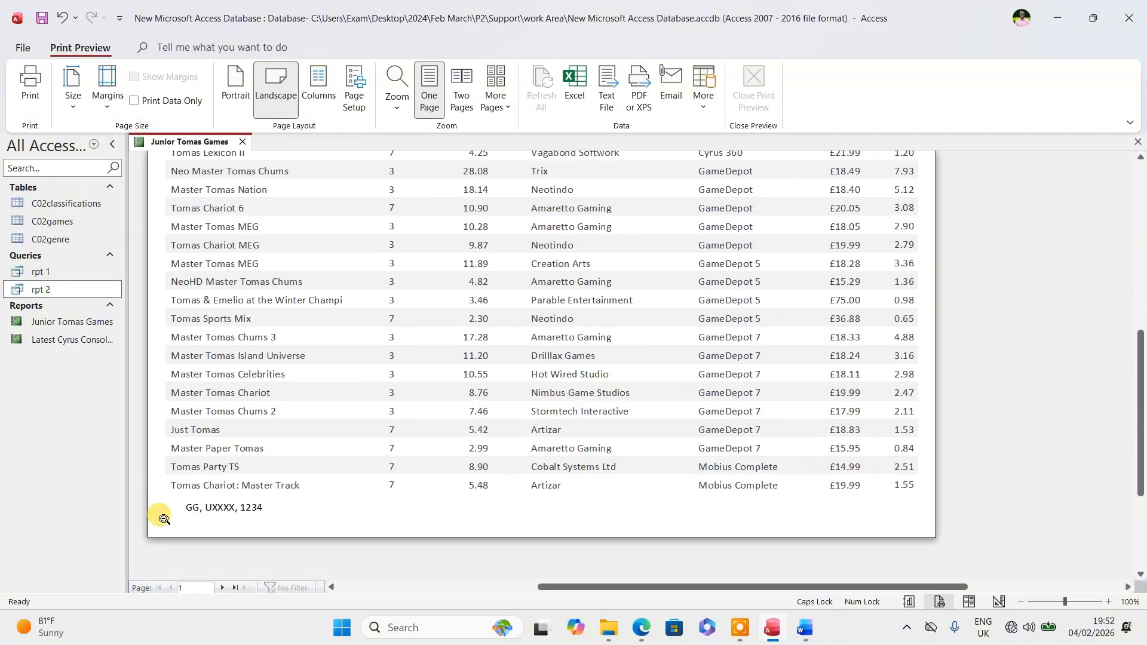
click(223, 589)
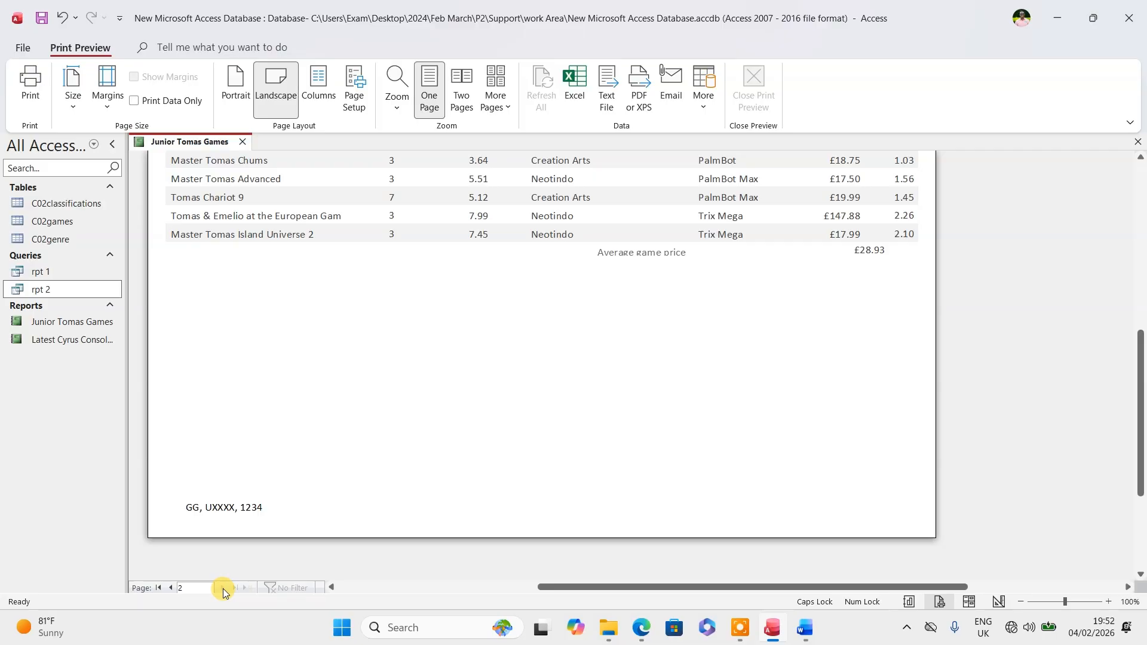
scroll(319, 381, up, 7)
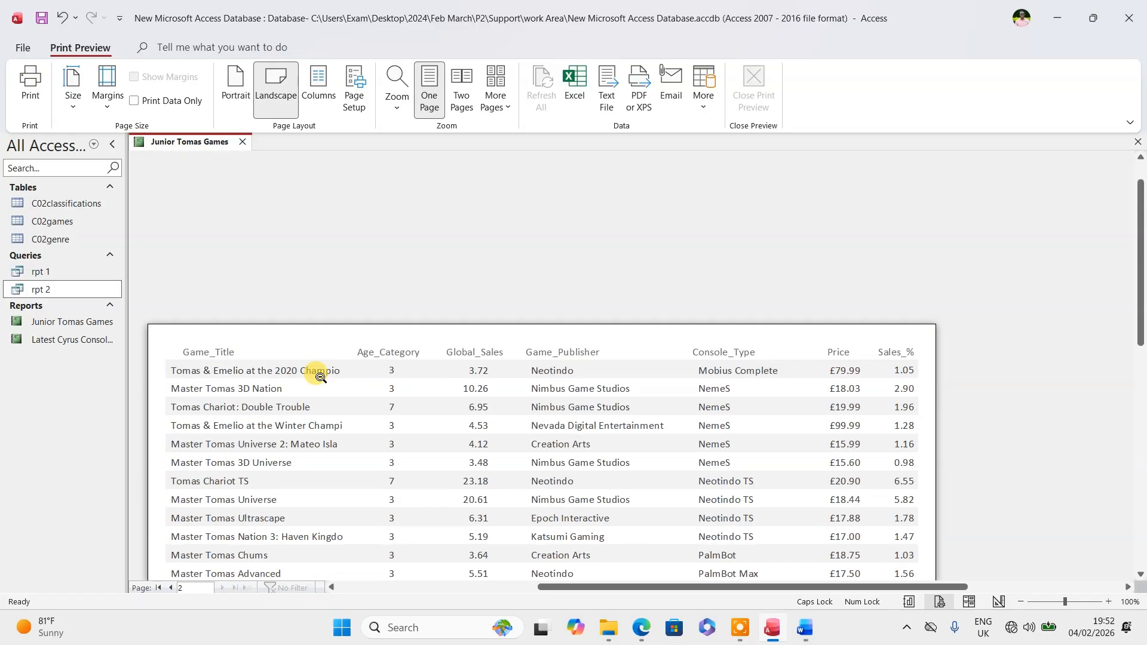
scroll(321, 378, down, 2)
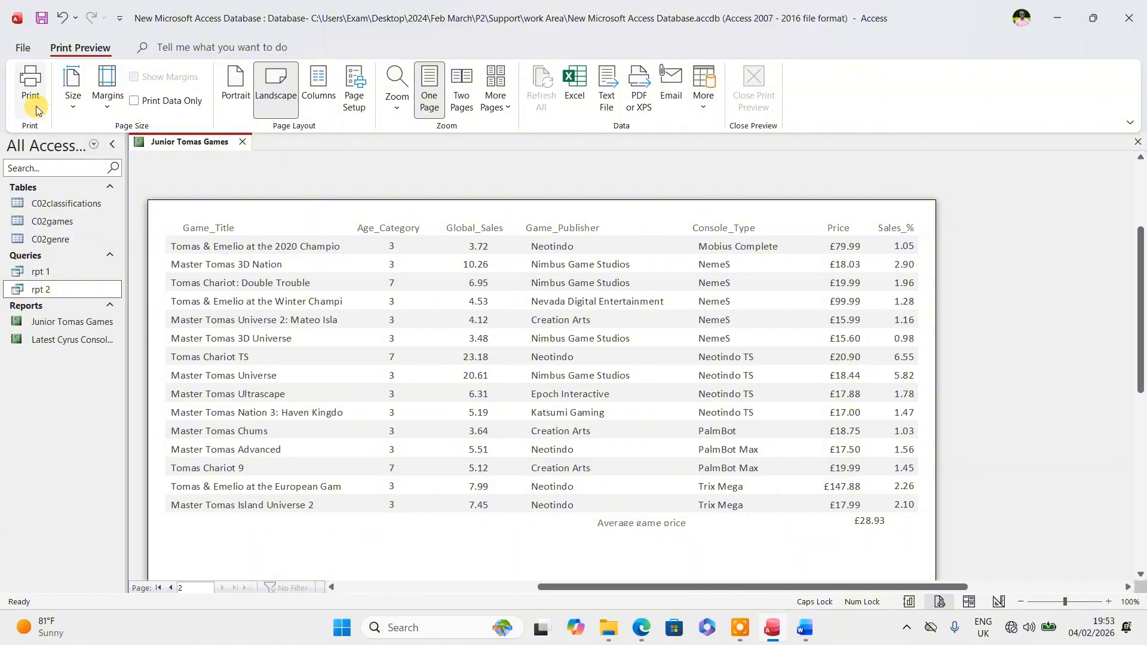
click(80, 47)
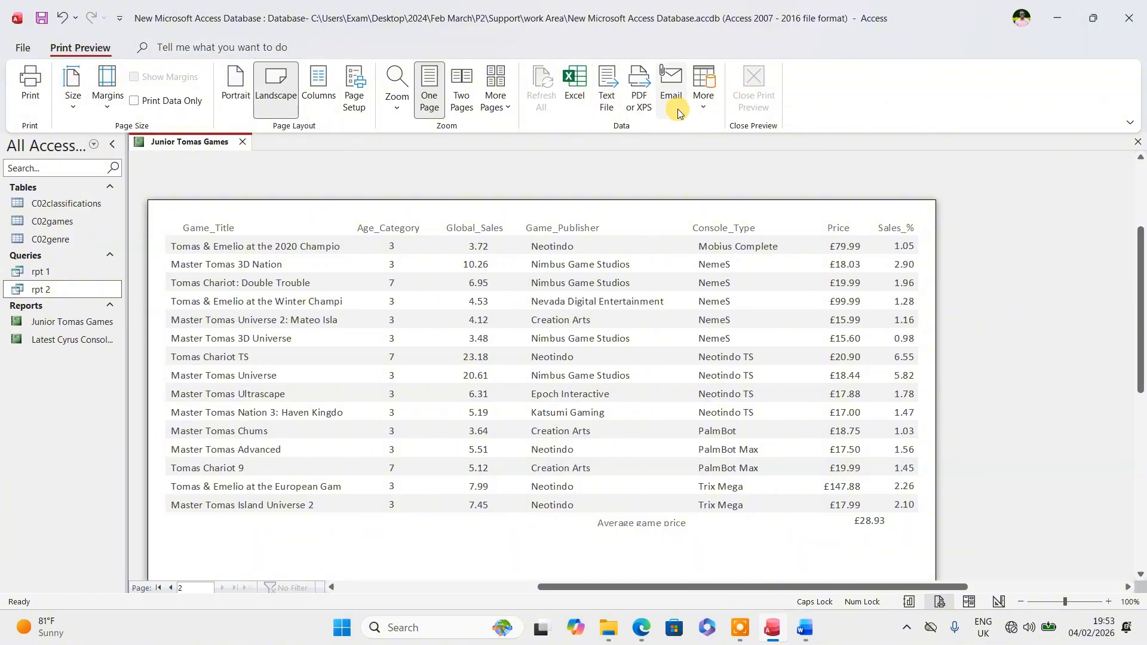
click(789, 412)
click(734, 84)
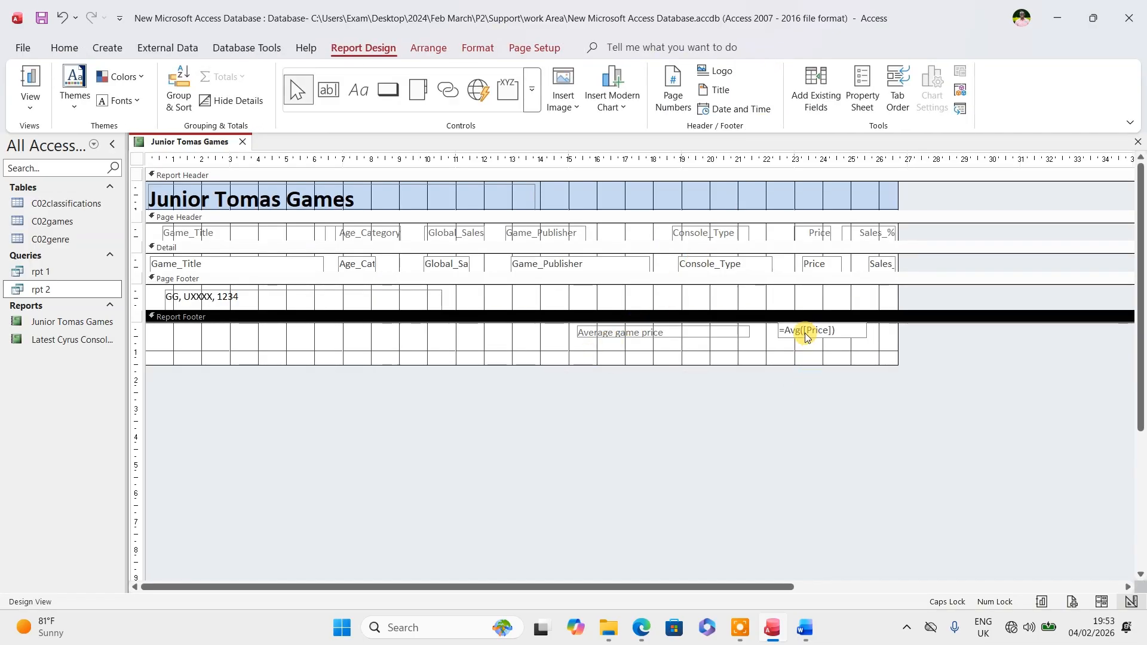
- In Layout View, narrow the average price value's box to line up with the Price column's right edge and move it slightly down
click(29, 101)
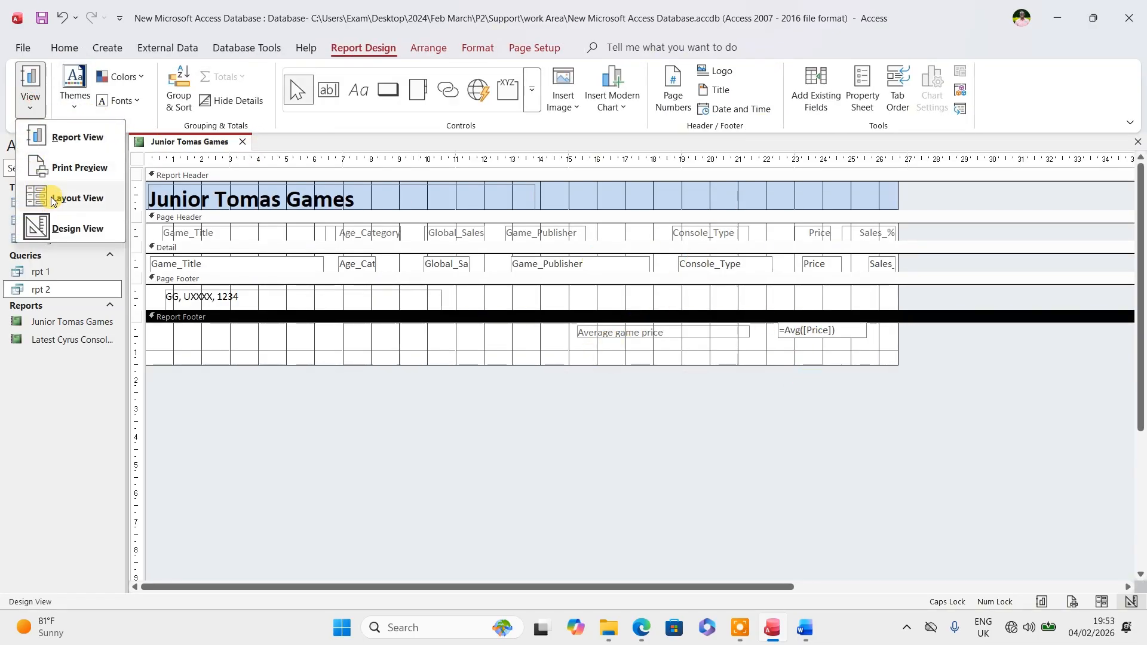
click(52, 197)
scroll(806, 427, down, 5)
scroll(808, 430, down, 5)
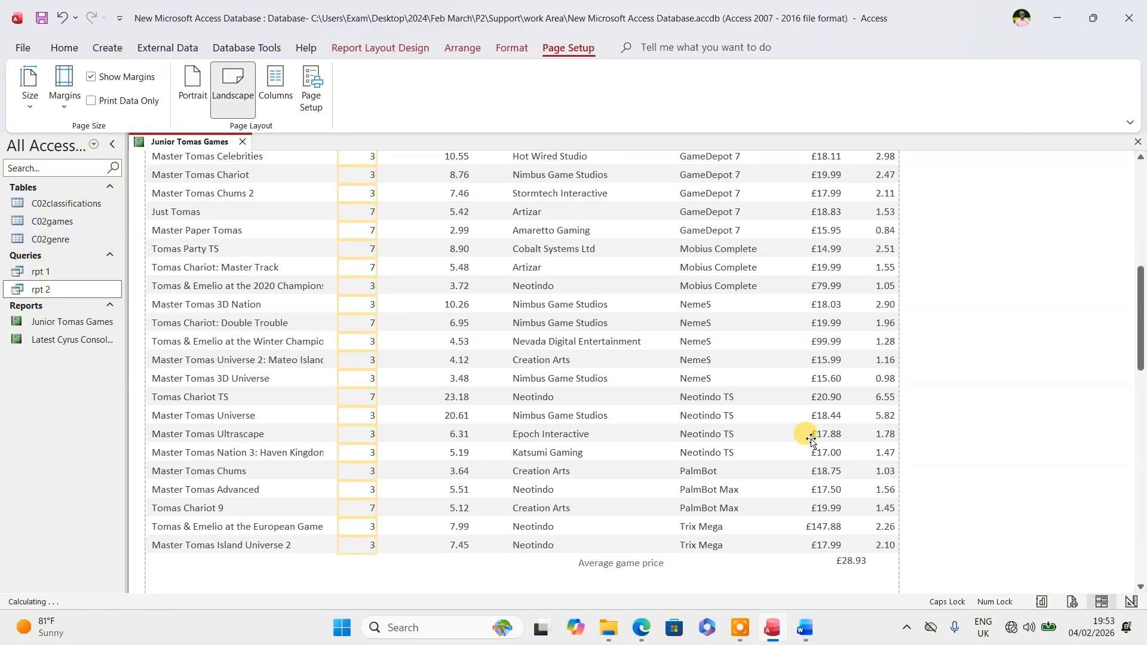
click(861, 528)
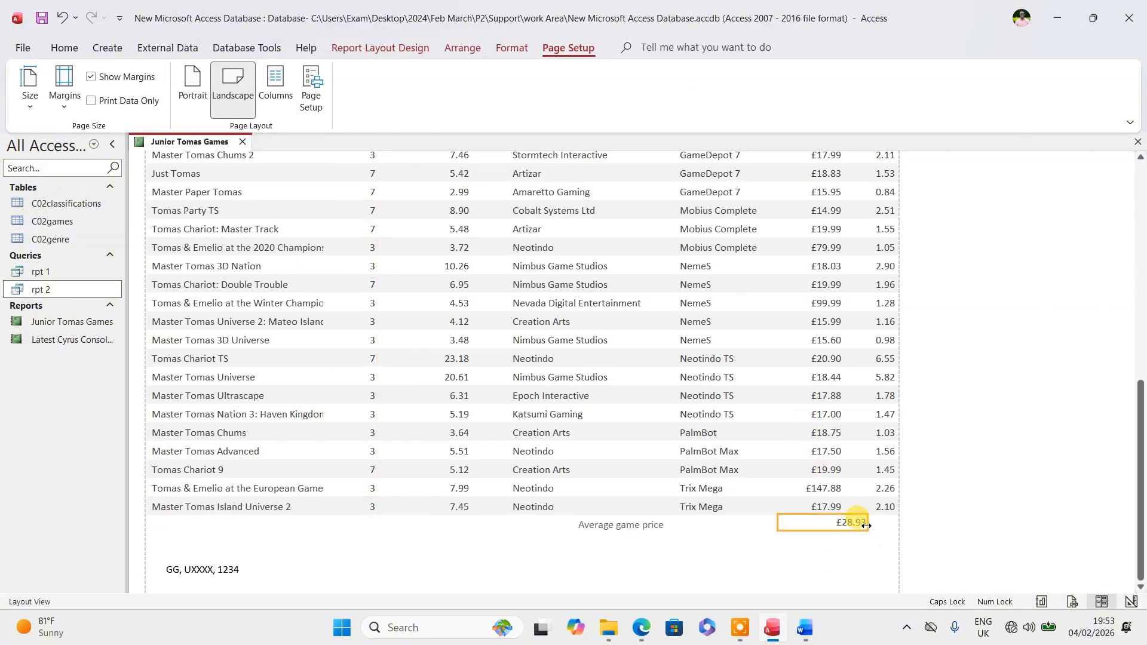
drag(866, 525, 841, 527)
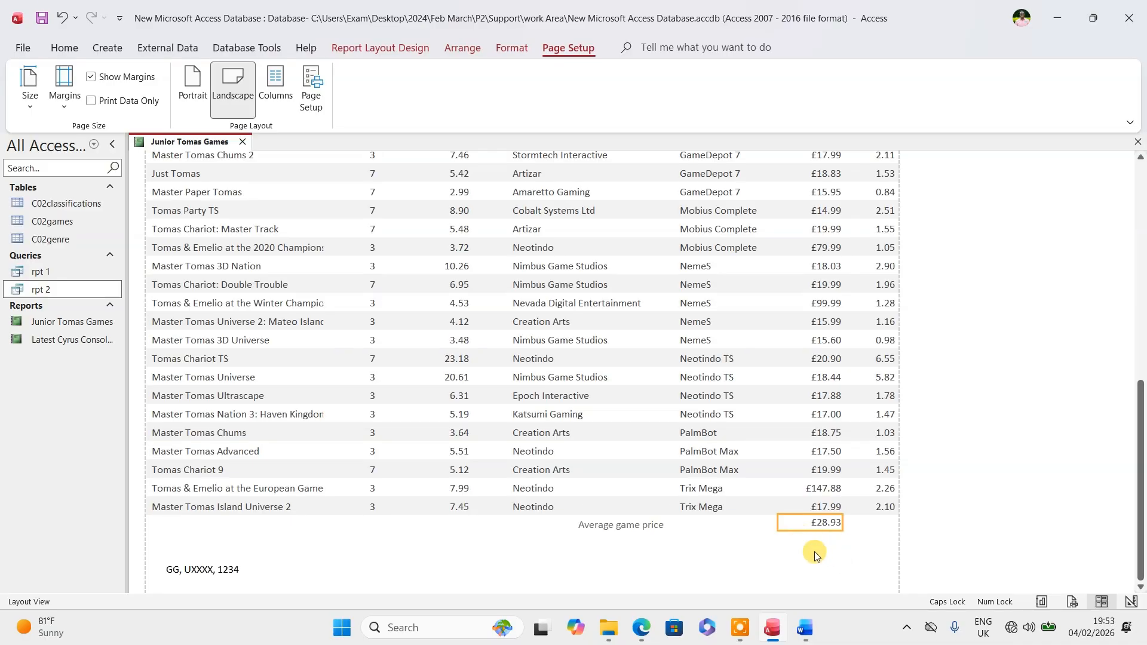
key(Down)
key(Down)
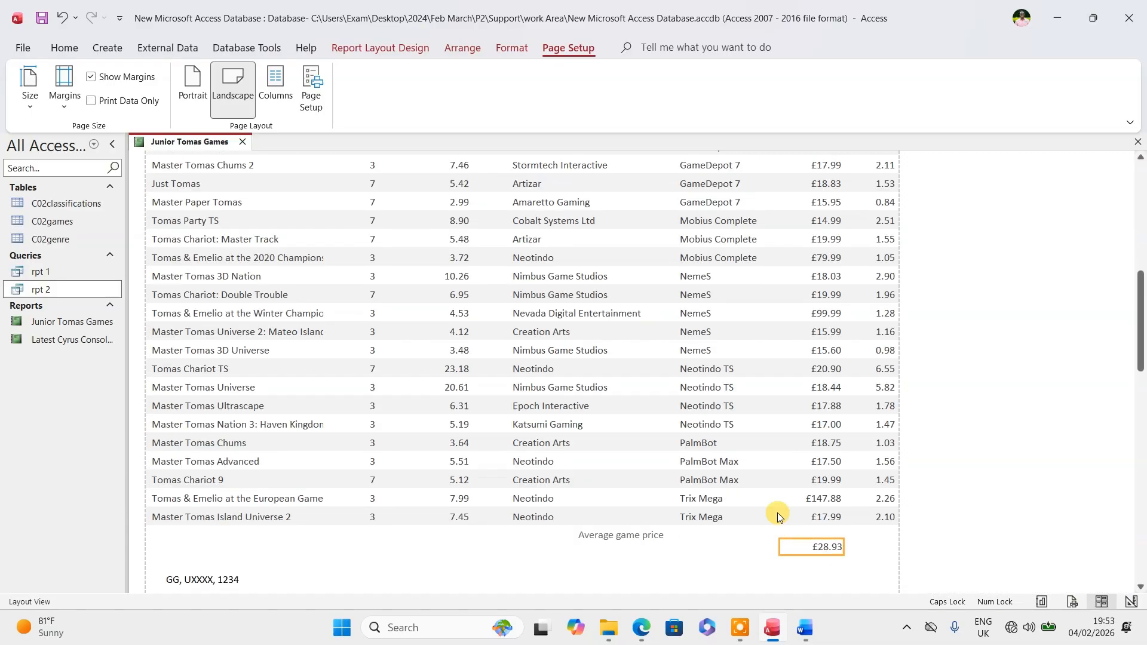
- Move the Average game price label down to line up with the average value
click(645, 538)
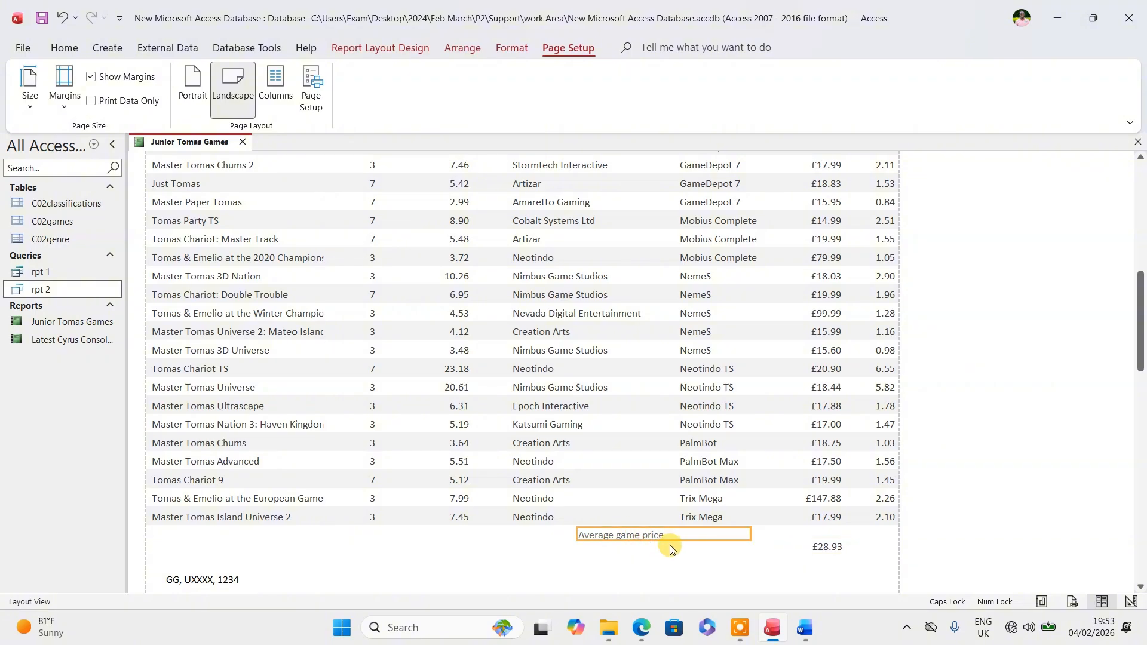
key(Down)
key(Down)
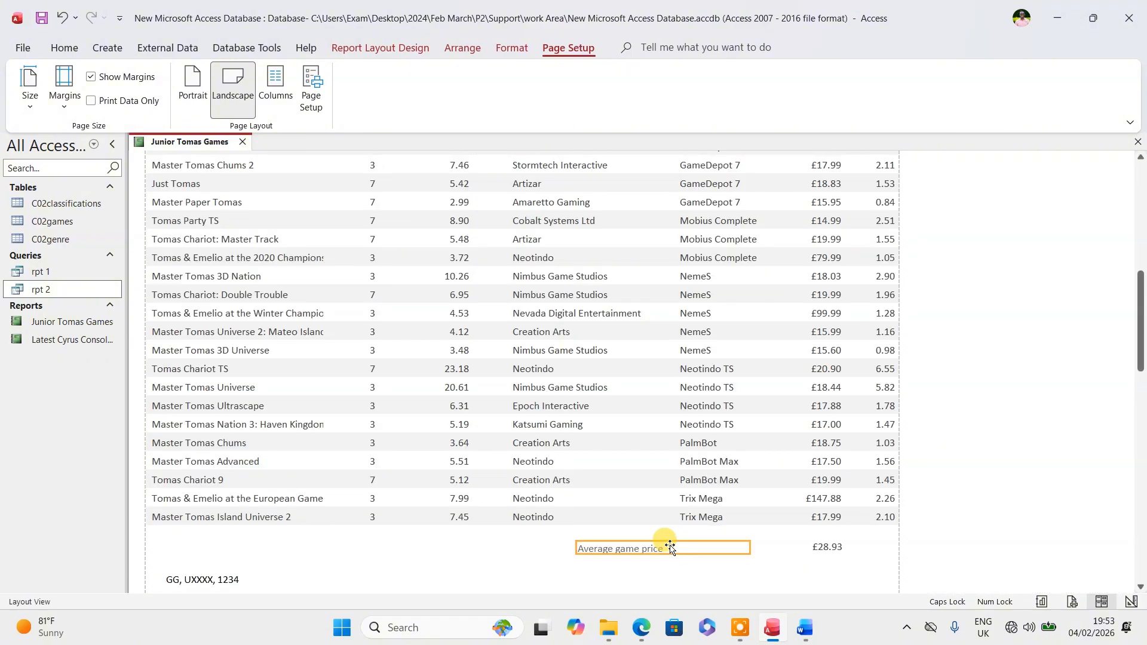
key(Down)
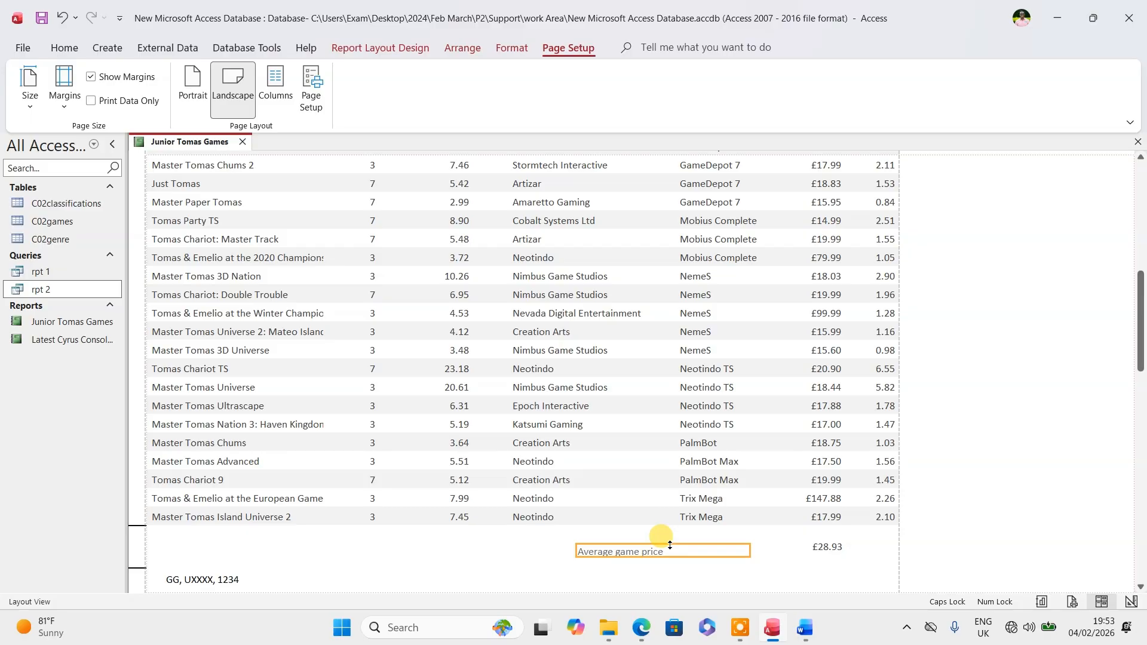
drag(669, 545, 670, 546)
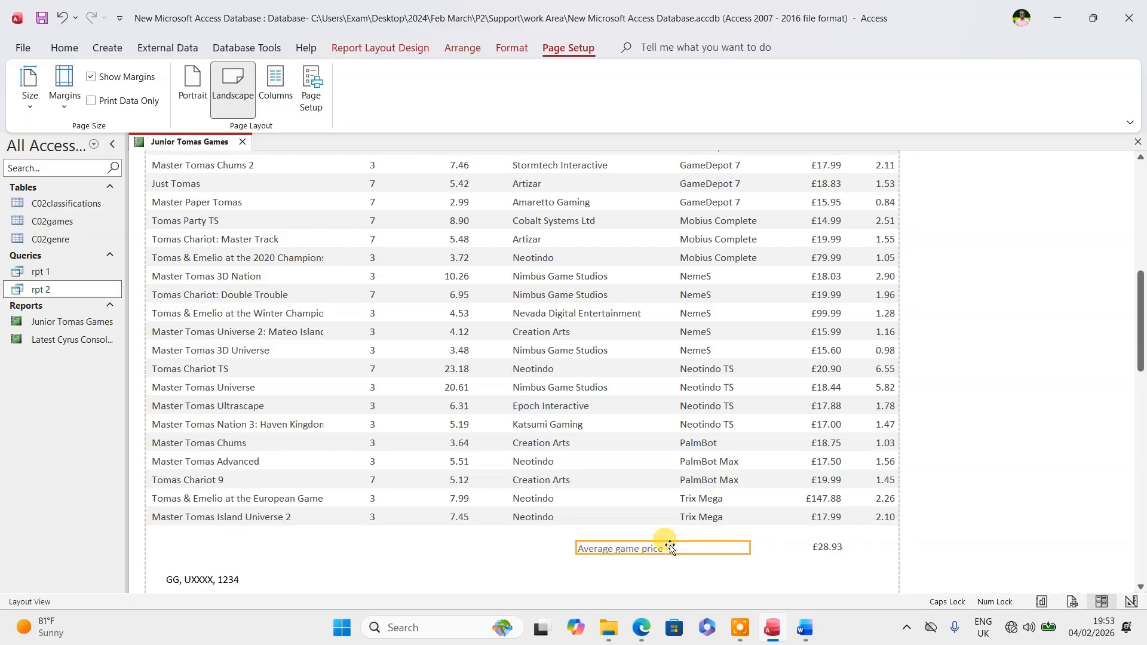
- Preview the report for printing and examine the average price row's alignment and label visibility on page 2
click(371, 47)
click(30, 96)
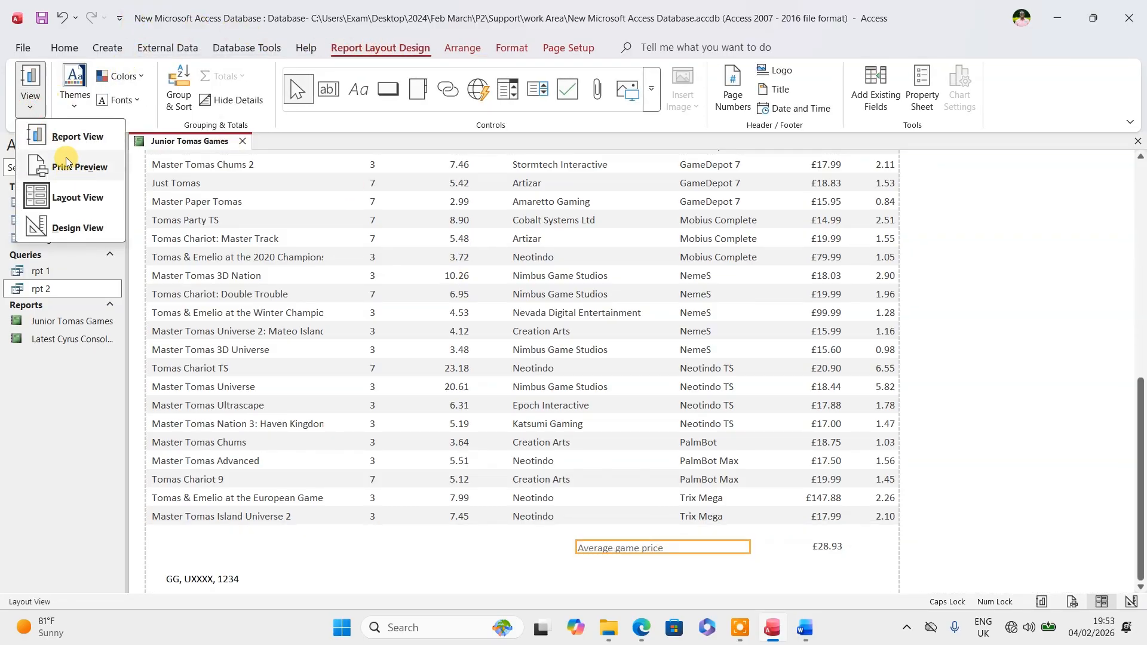
click(67, 162)
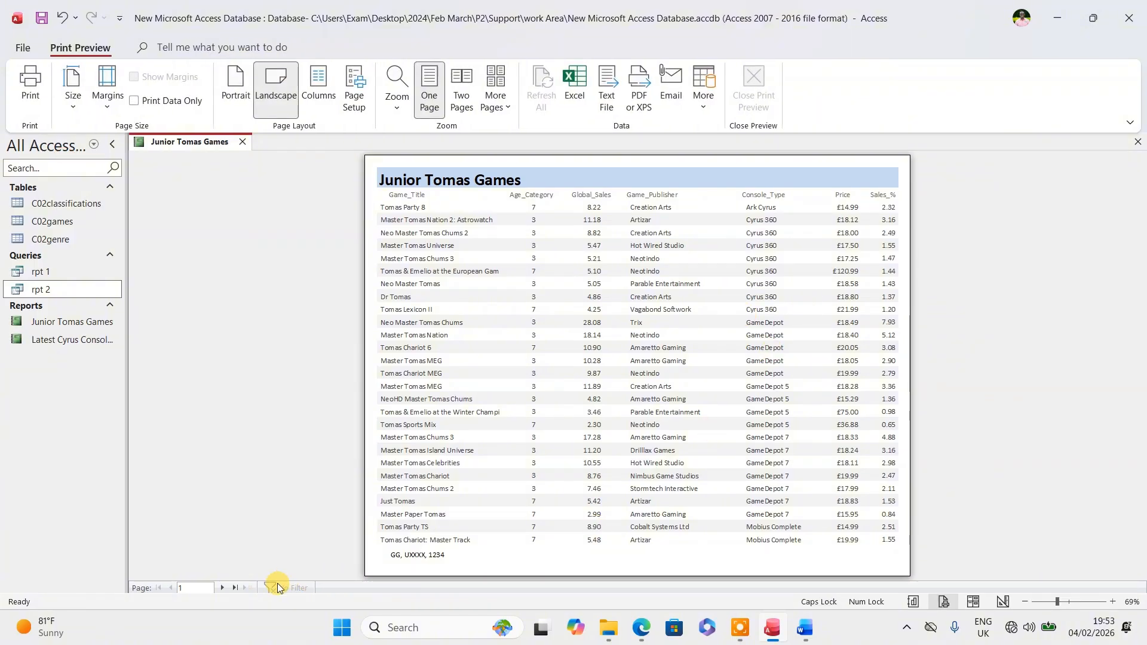
click(226, 588)
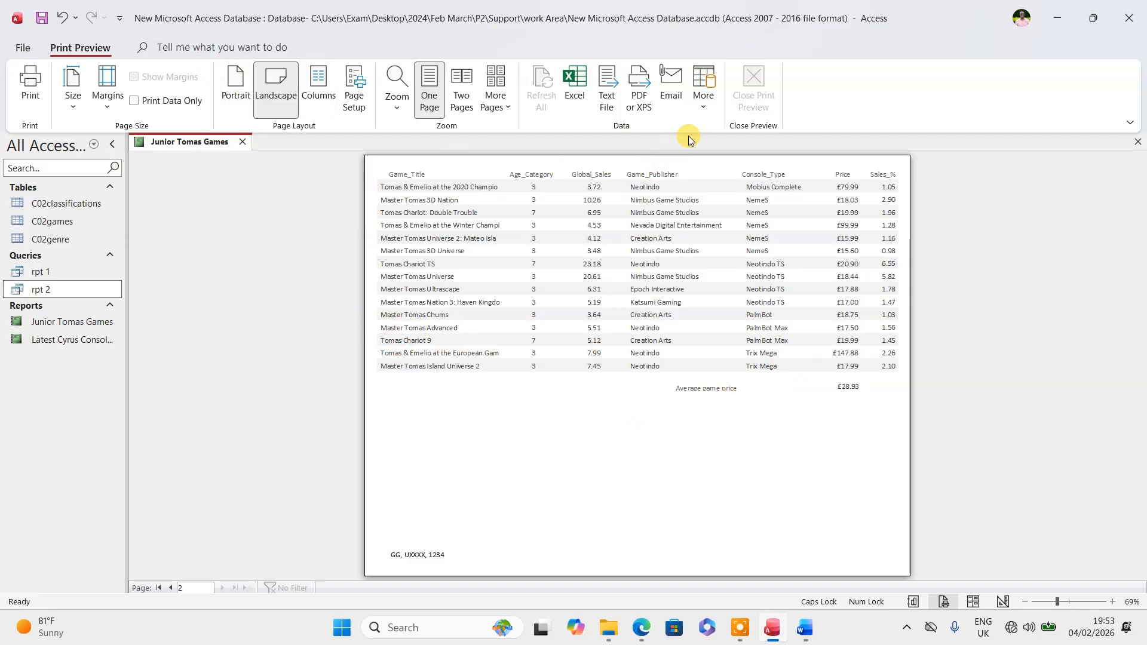
click(627, 278)
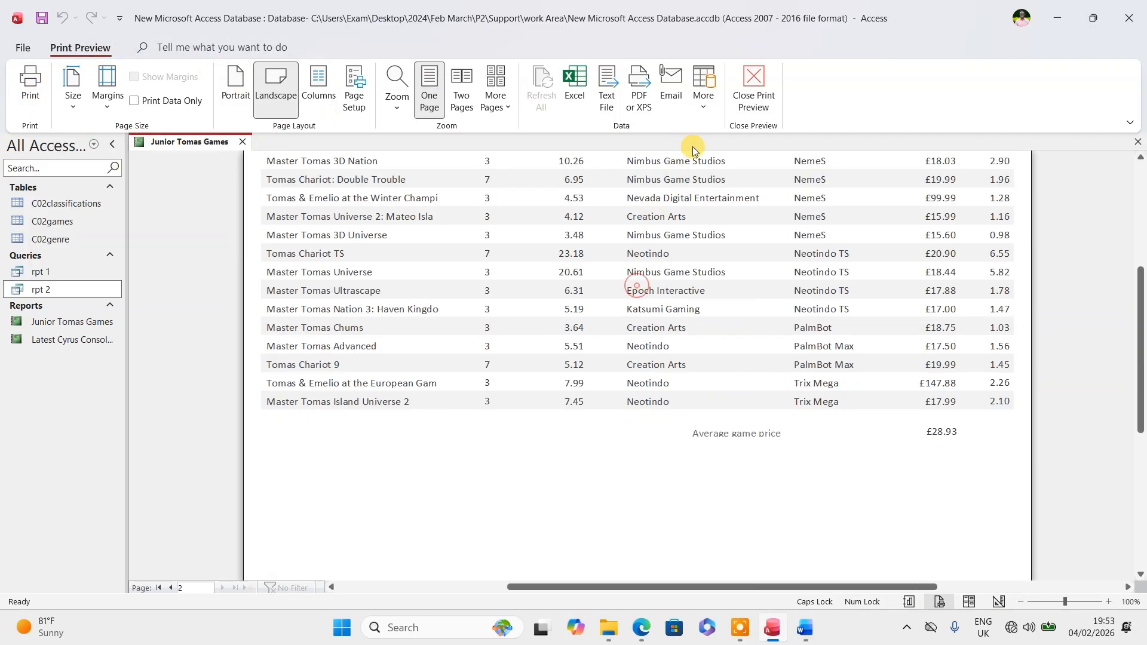
- Close the print preview and review the Task 3 database questions in QP.pdf, from question 11 through question 17's report requirements
click(762, 79)
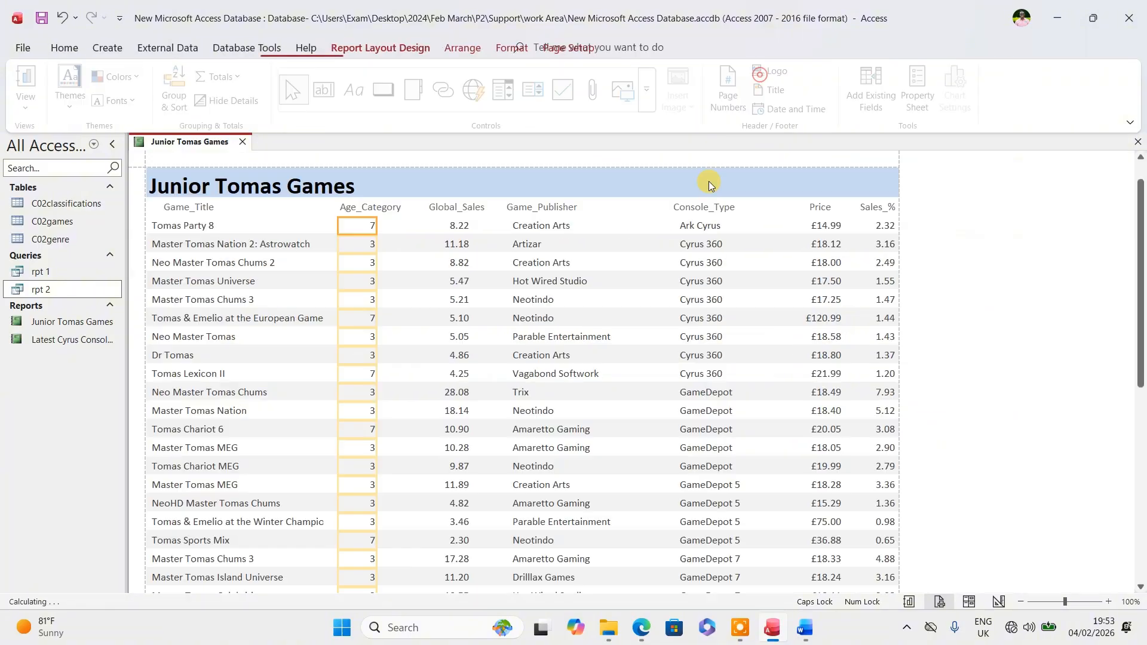
click(643, 628)
scroll(608, 391, down, 3)
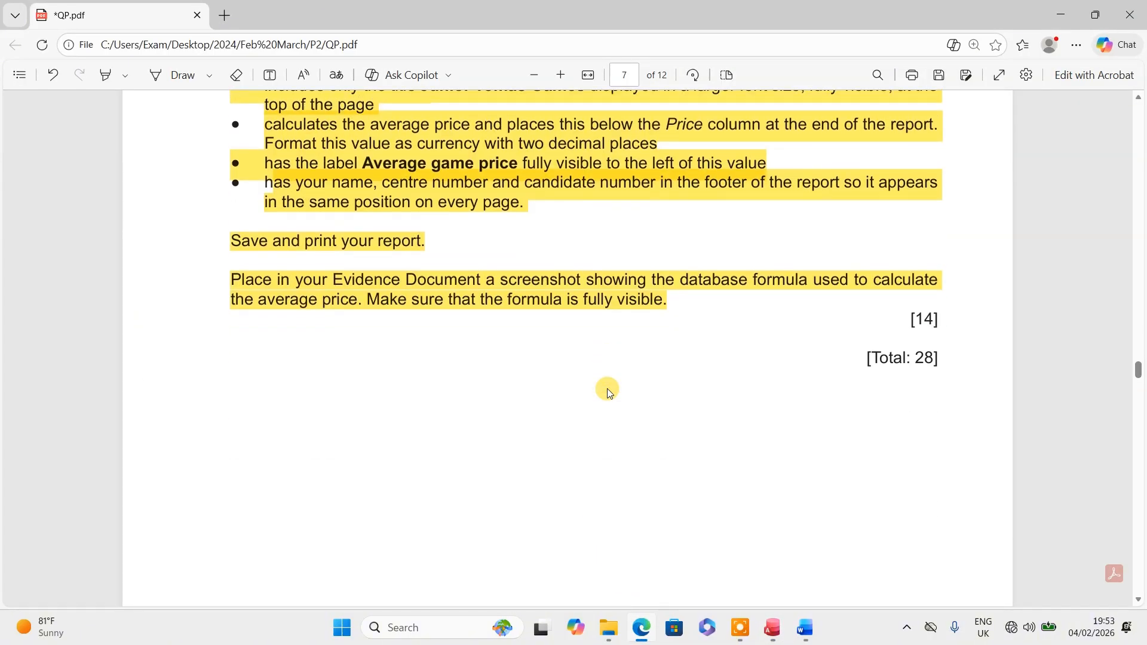
scroll(609, 391, up, 10)
scroll(607, 388, up, 15)
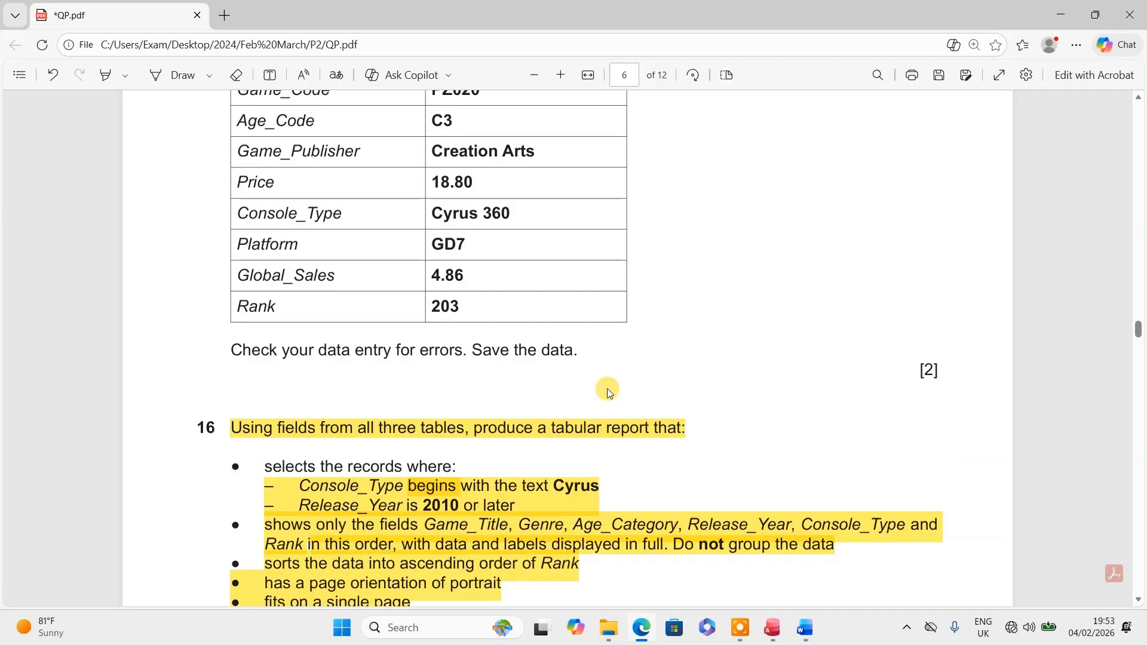
scroll(607, 388, up, 20)
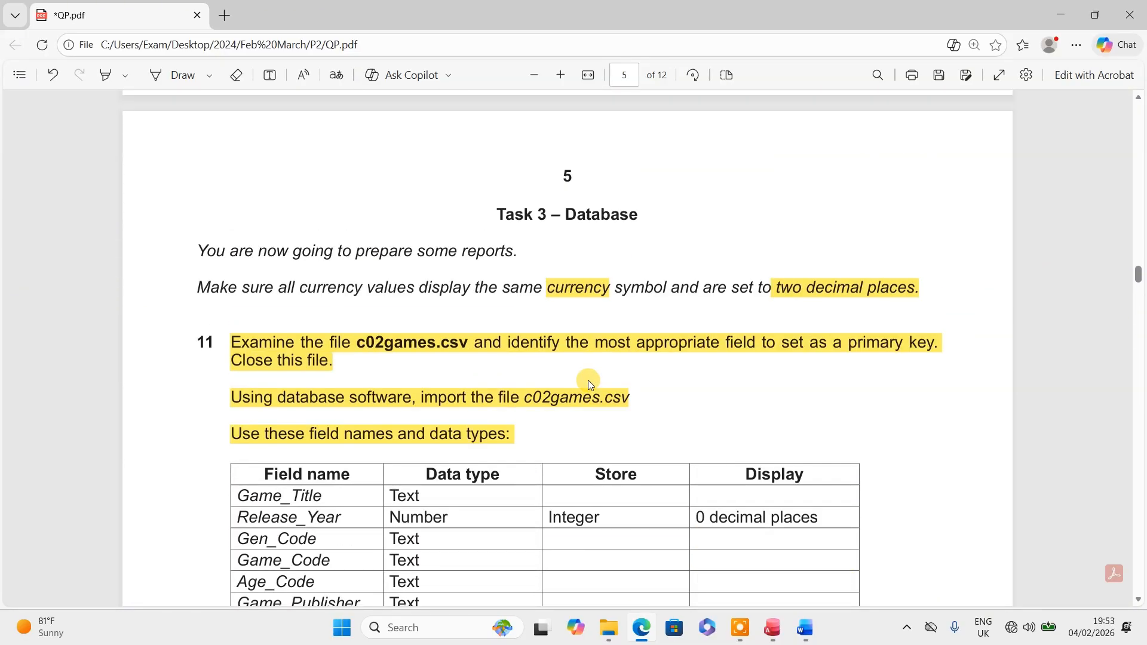
scroll(588, 380, down, 20)
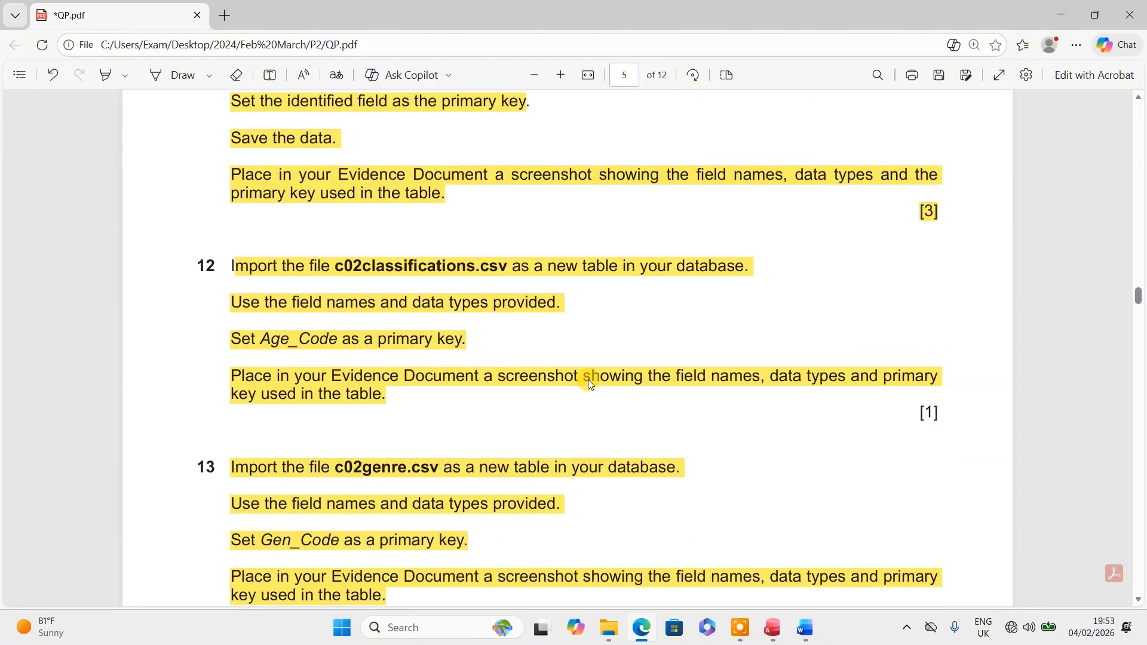
scroll(589, 382, down, 15)
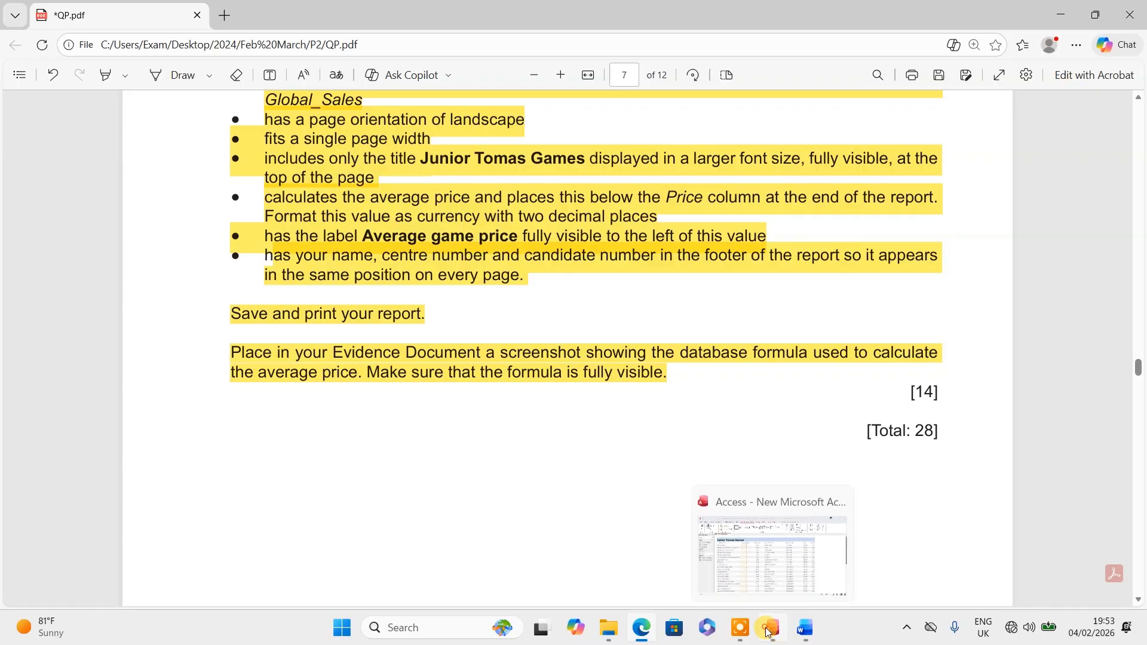
- Return to Access and close the Junior Tomas Games report, saving its design changes
click(776, 635)
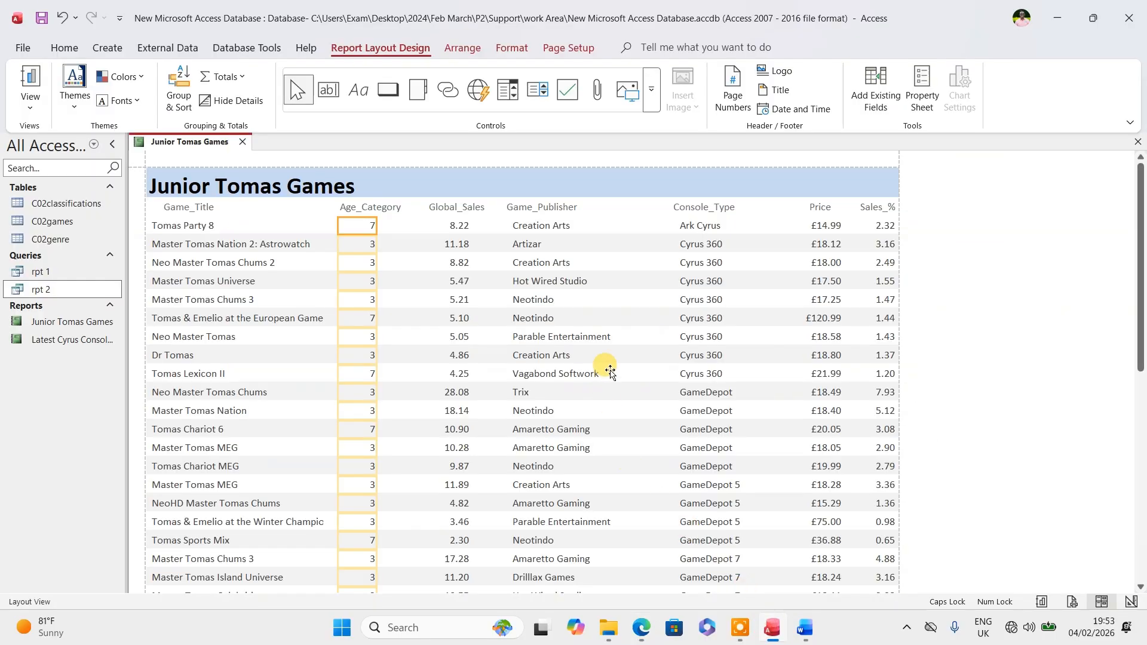
click(244, 142)
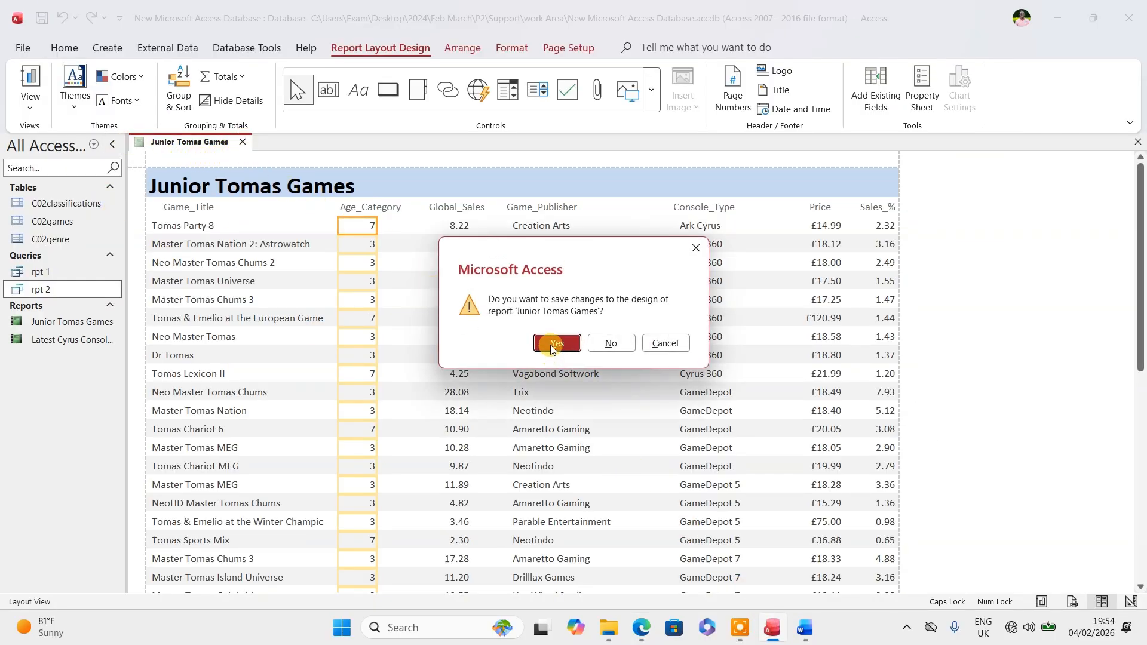